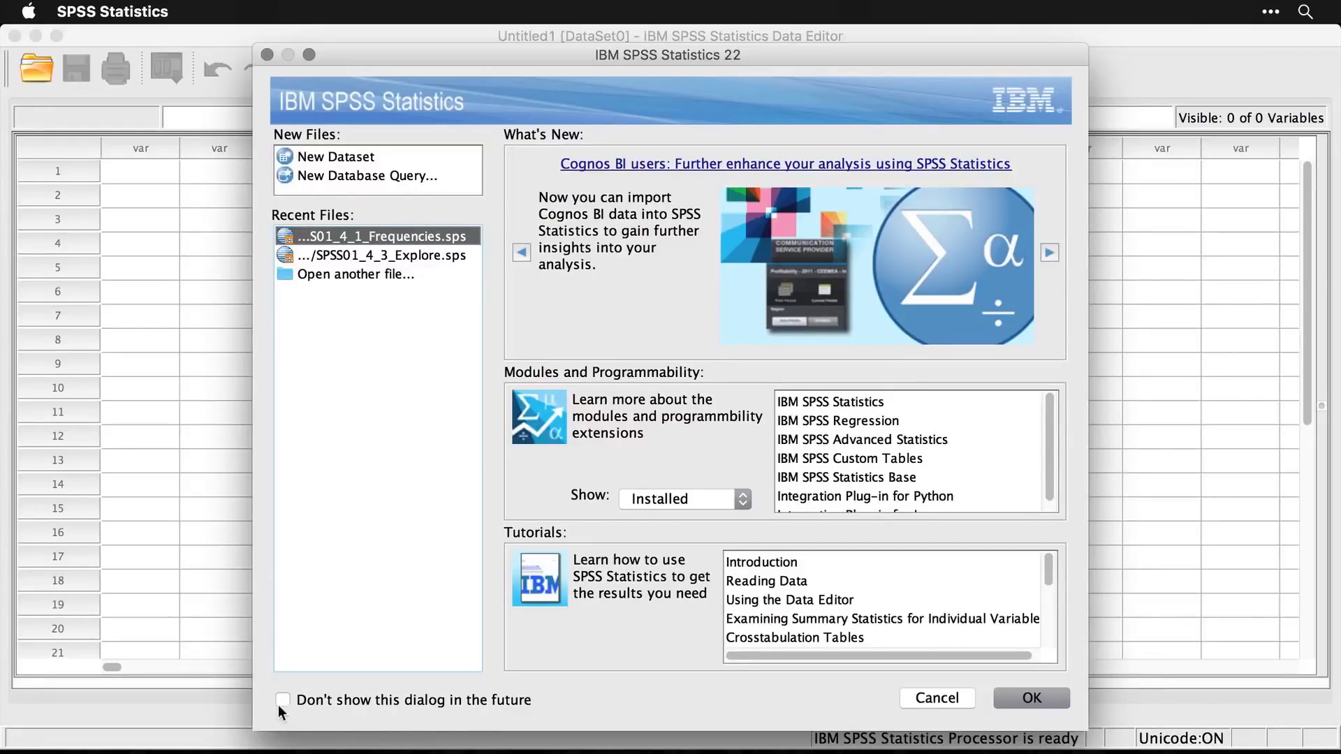
Step: Dismiss the welcome dialog and open the recently used sample dataset demo.sav
click(933, 702)
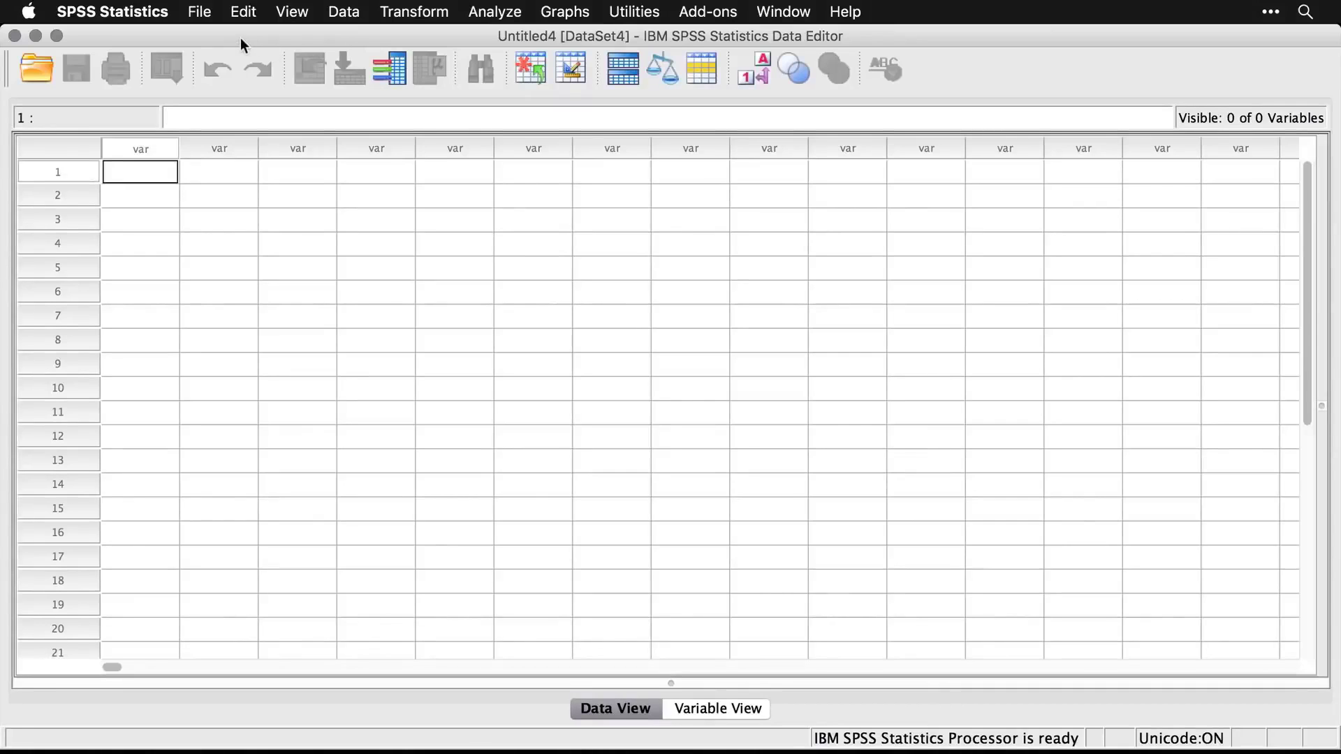
click(199, 12)
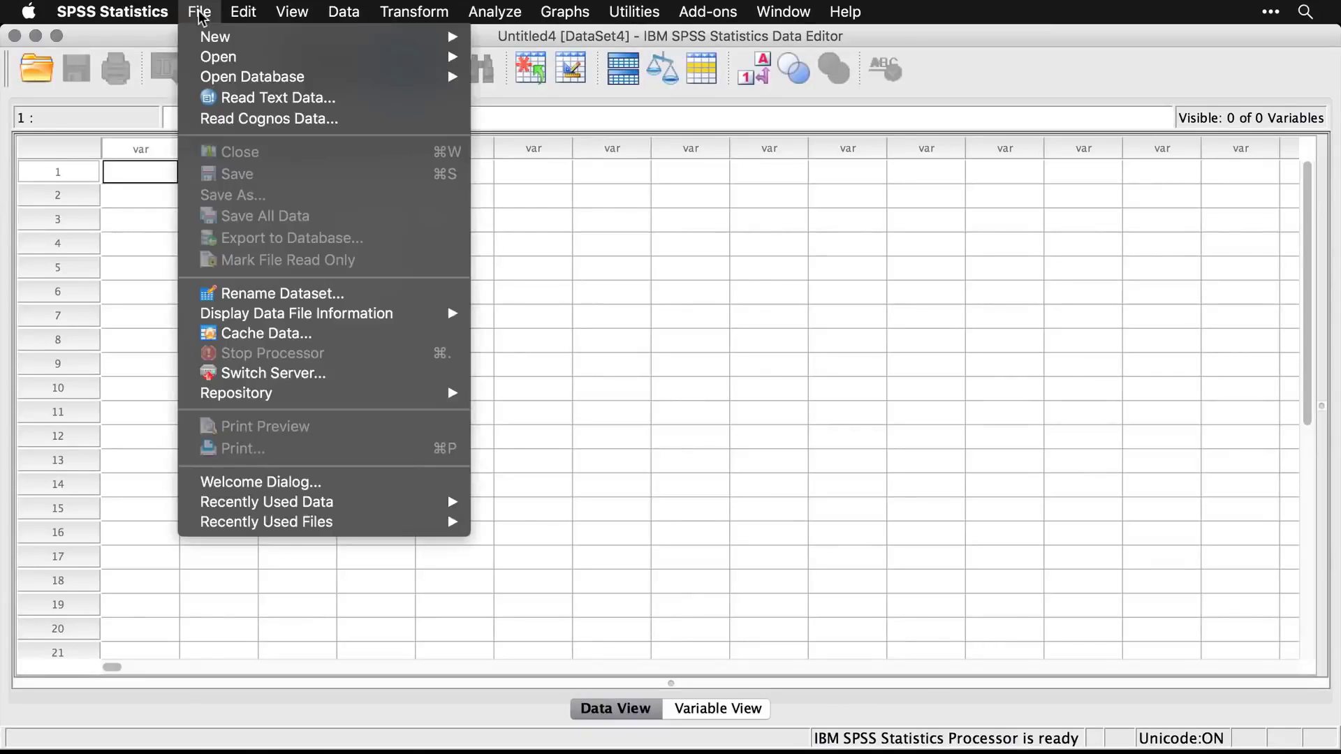
mouse_move(315, 504)
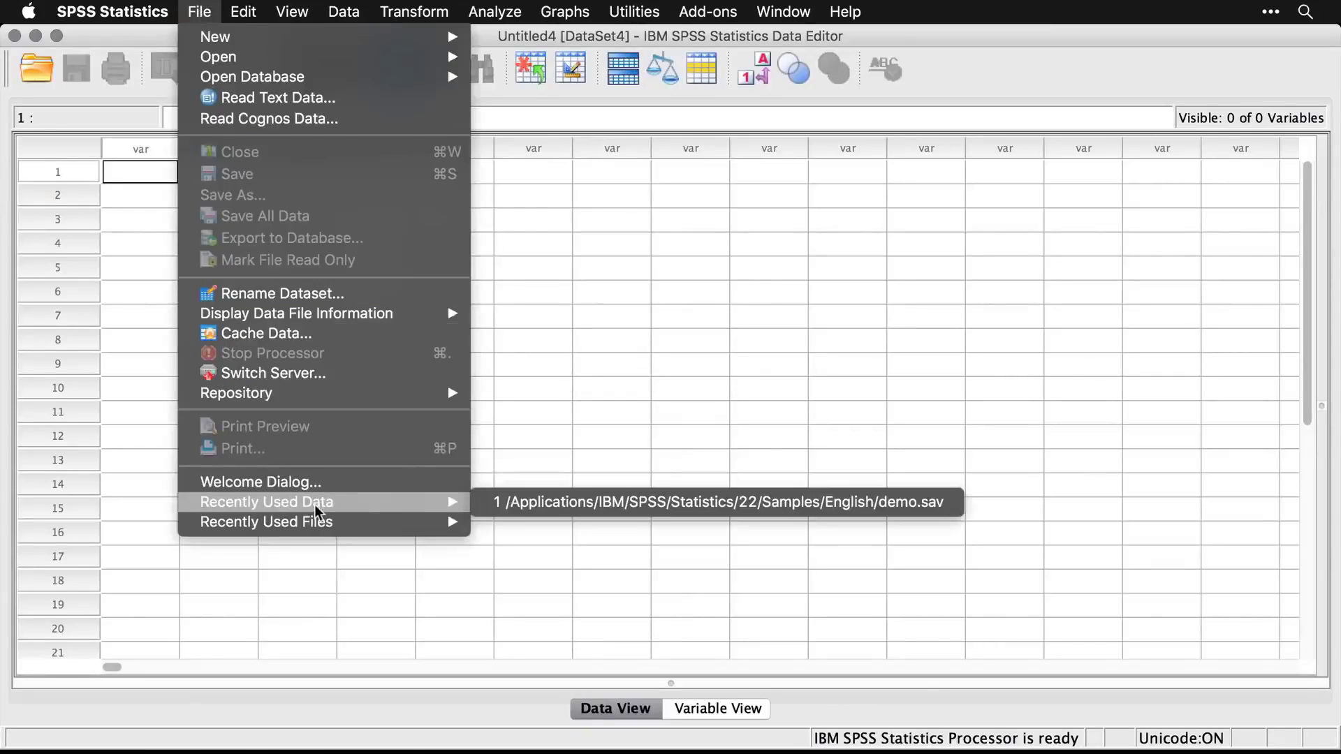
click(550, 500)
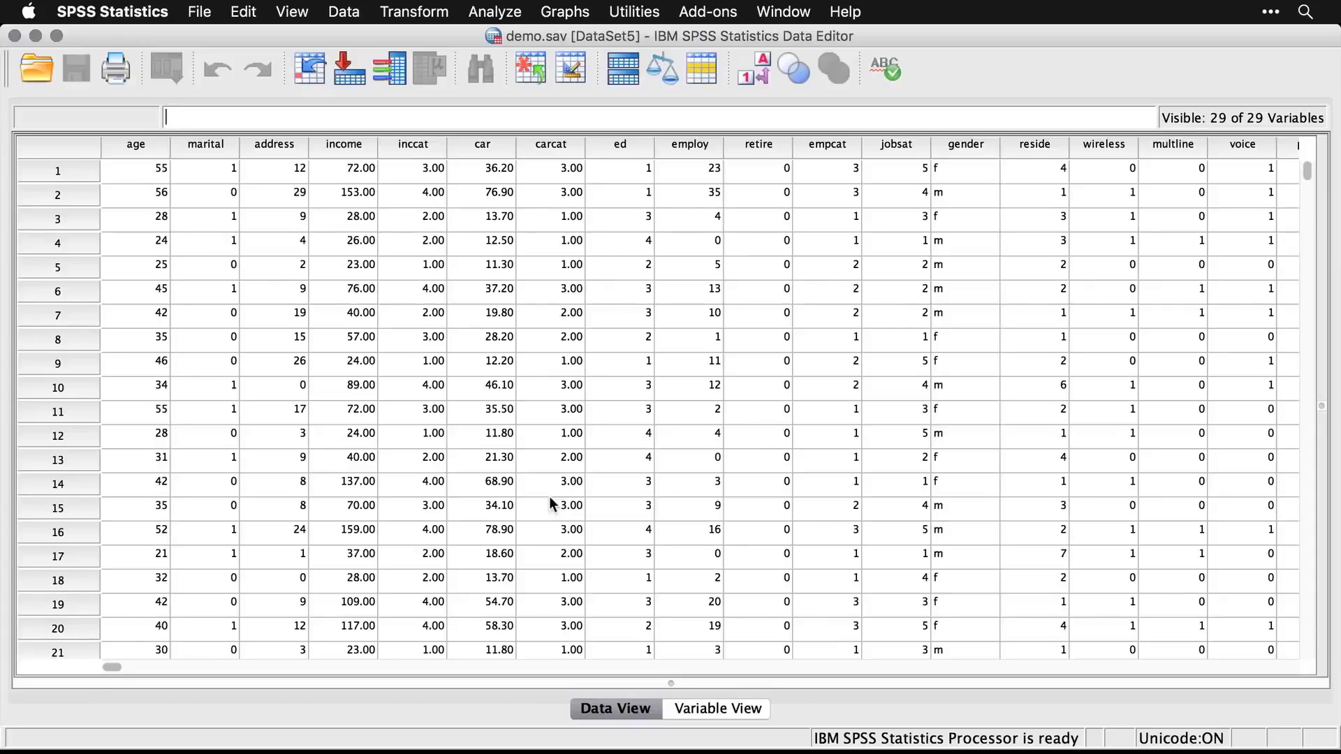
Step: Show the variable definitions and examine the available variable types for age without changing the type
click(704, 709)
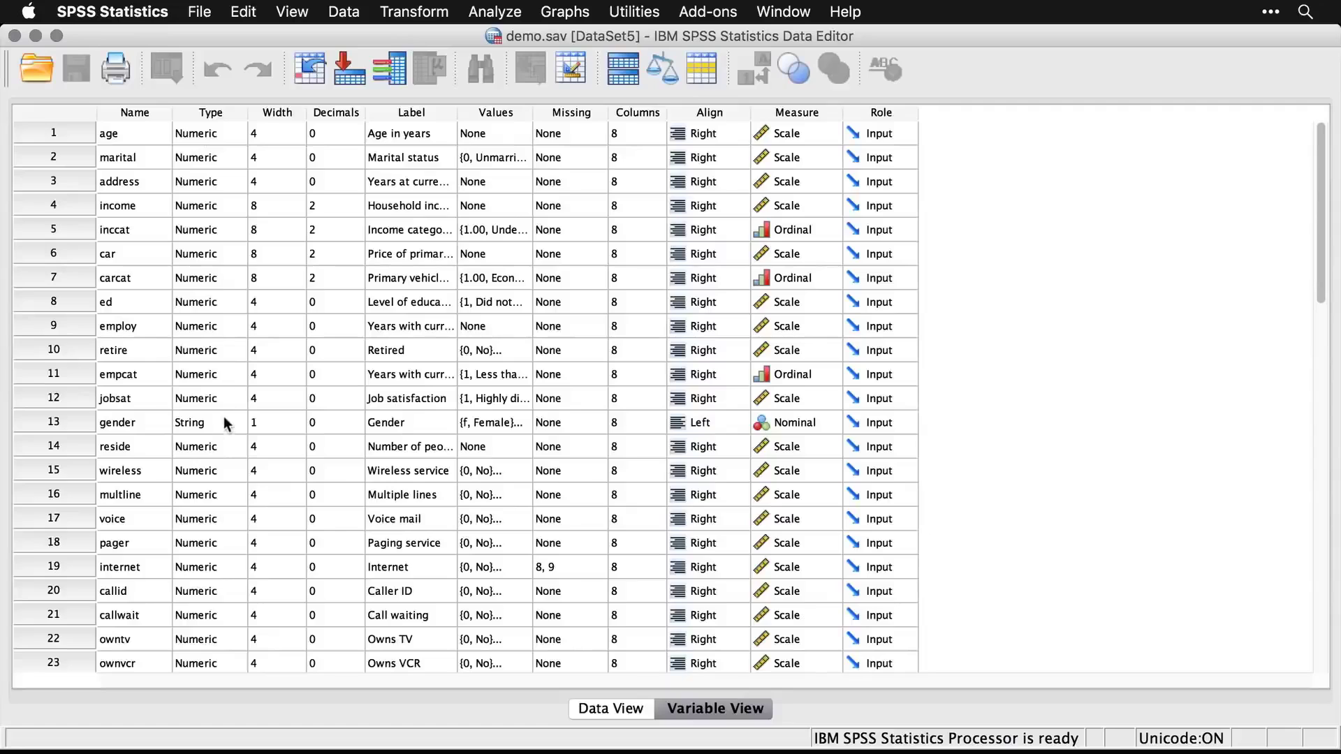
click(236, 136)
click(236, 136)
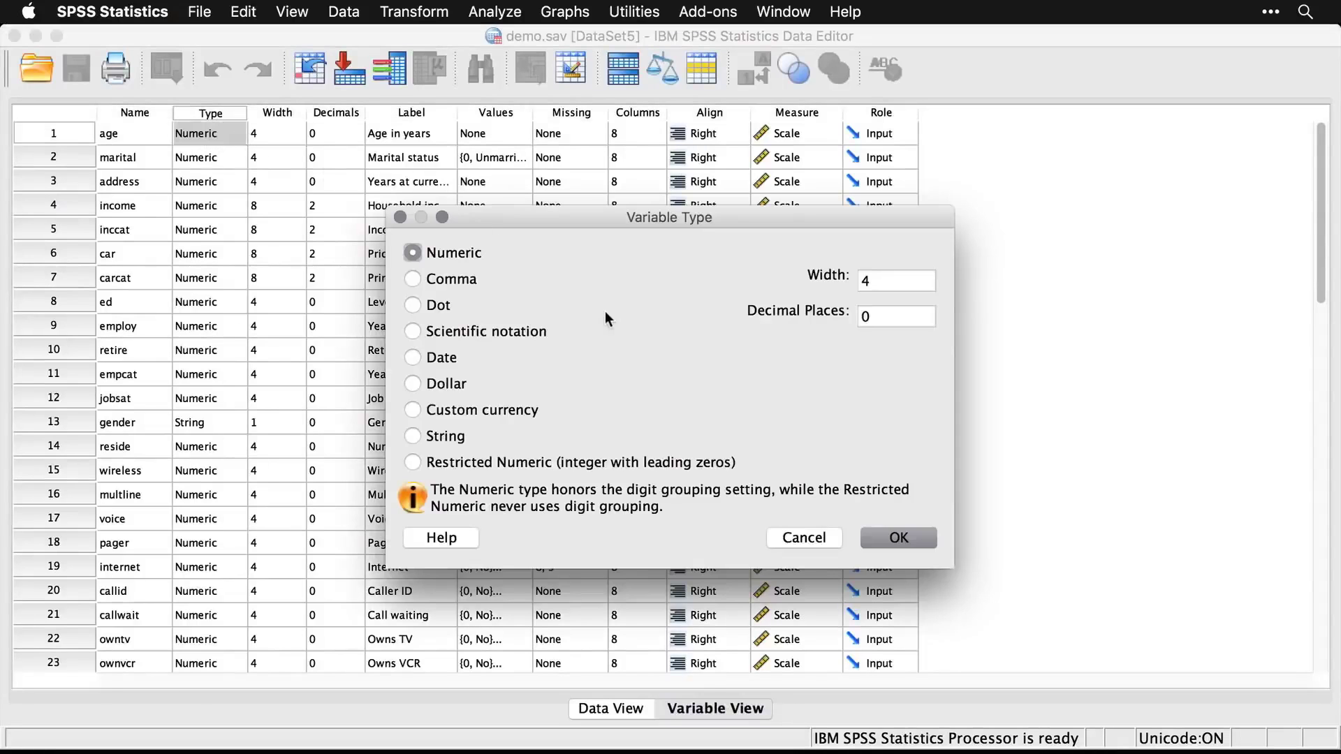
click(812, 542)
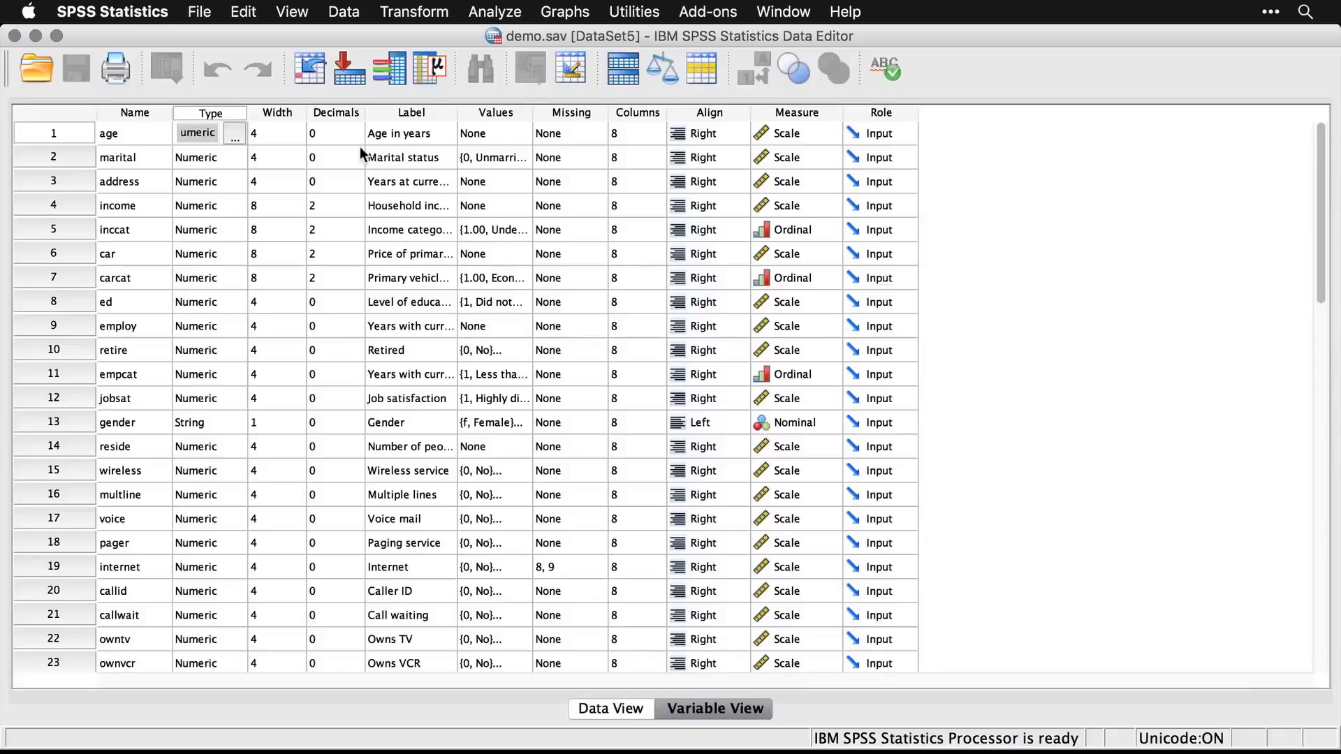
Step: Inspect the variable labels and the value labels defined for marital, leaving them unchanged
click(412, 114)
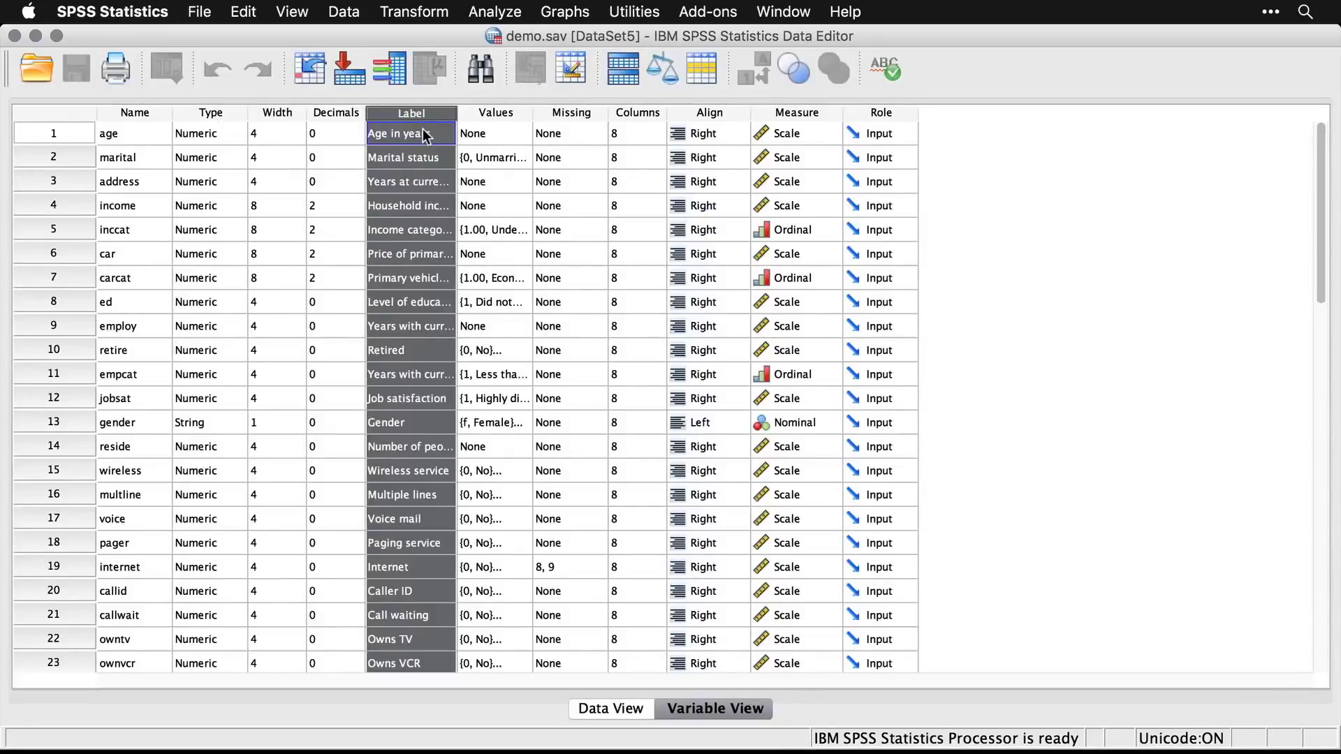
click(133, 135)
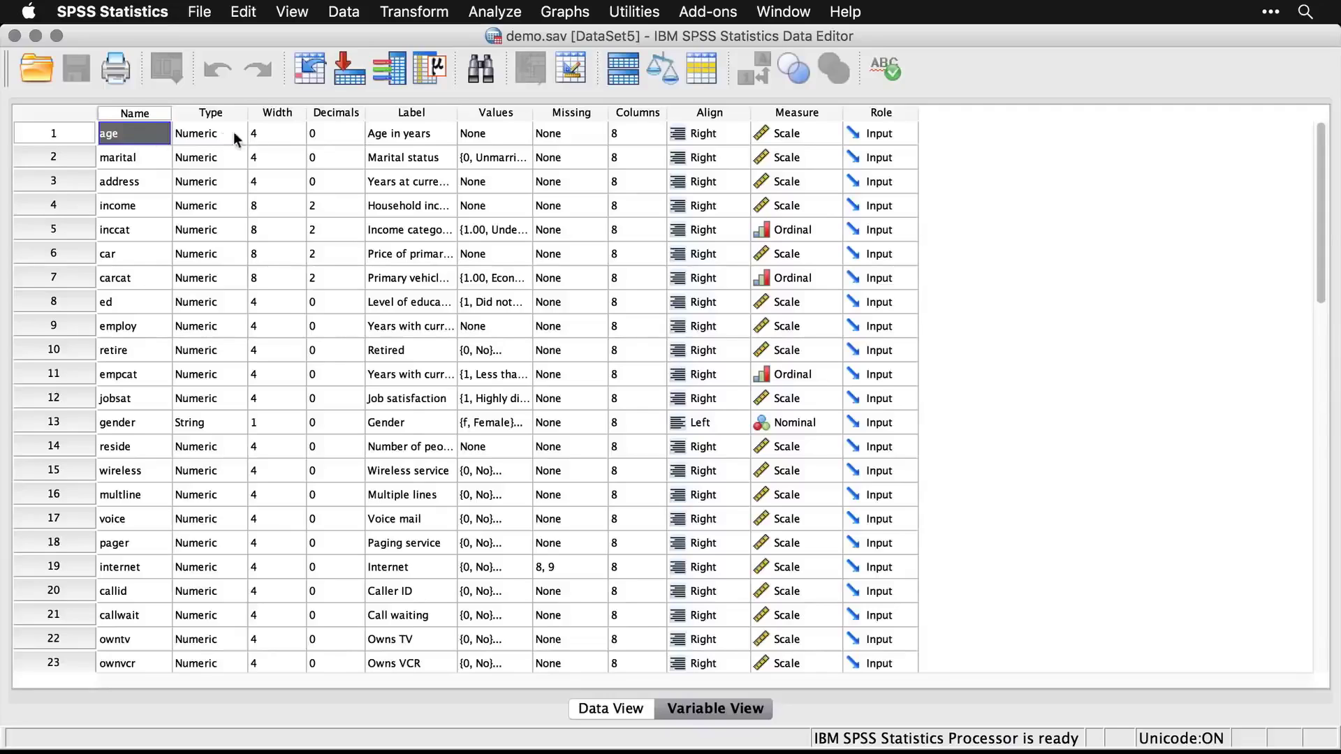
click(411, 139)
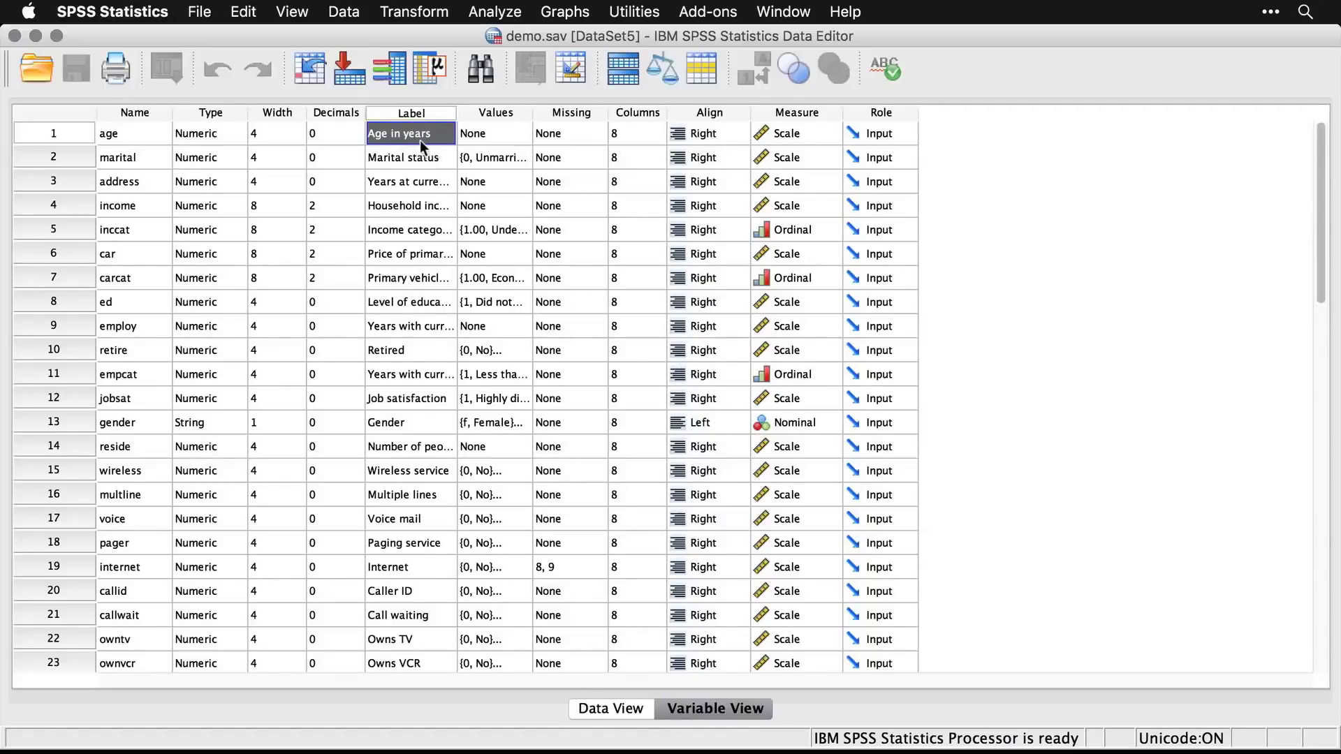
click(497, 159)
click(518, 161)
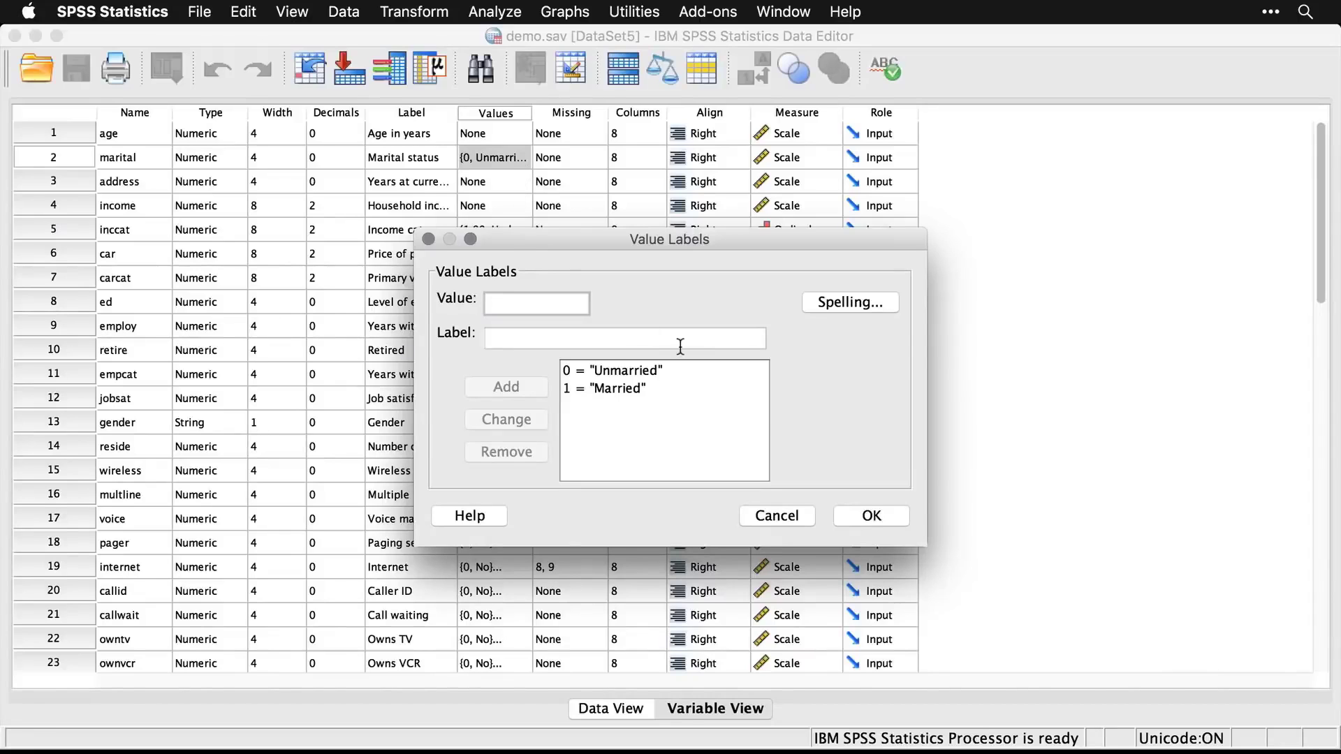
click(776, 515)
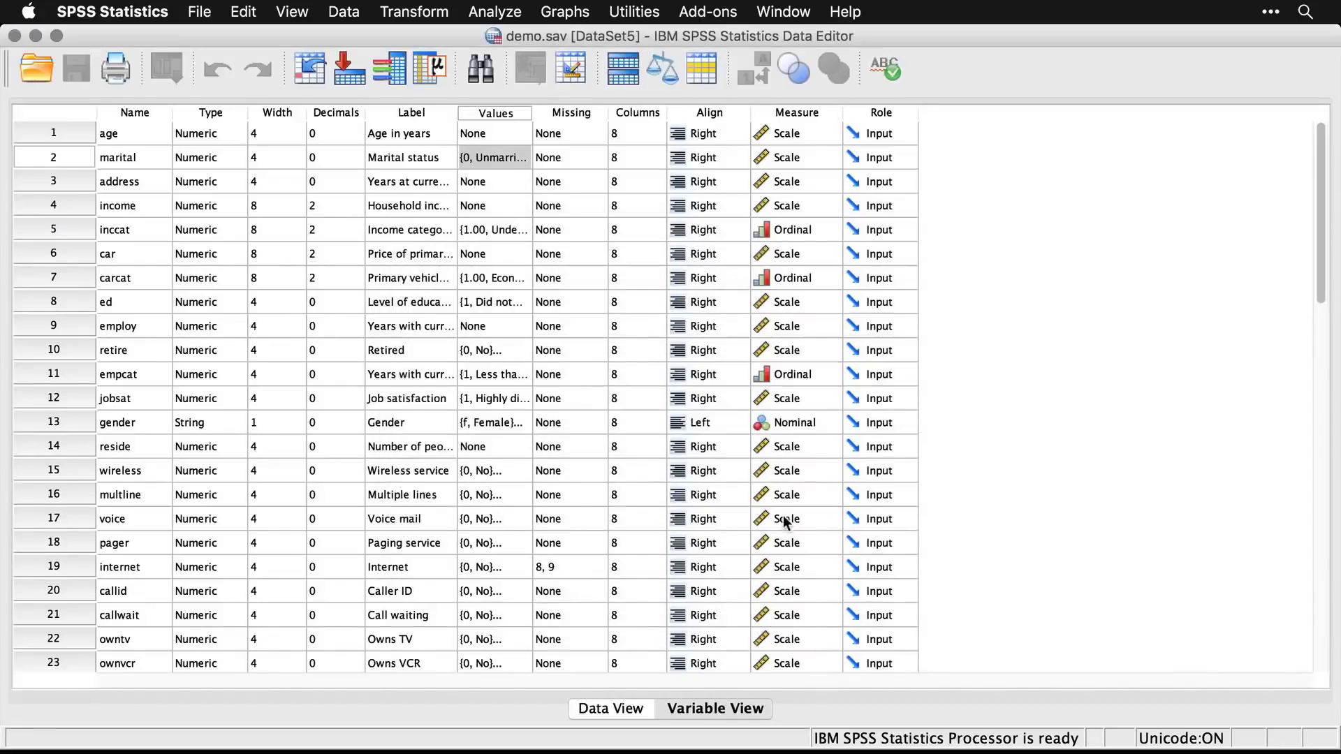
Step: Return to the data grid and show value labels instead of codes briefly, restoring the codes after viewing
click(622, 711)
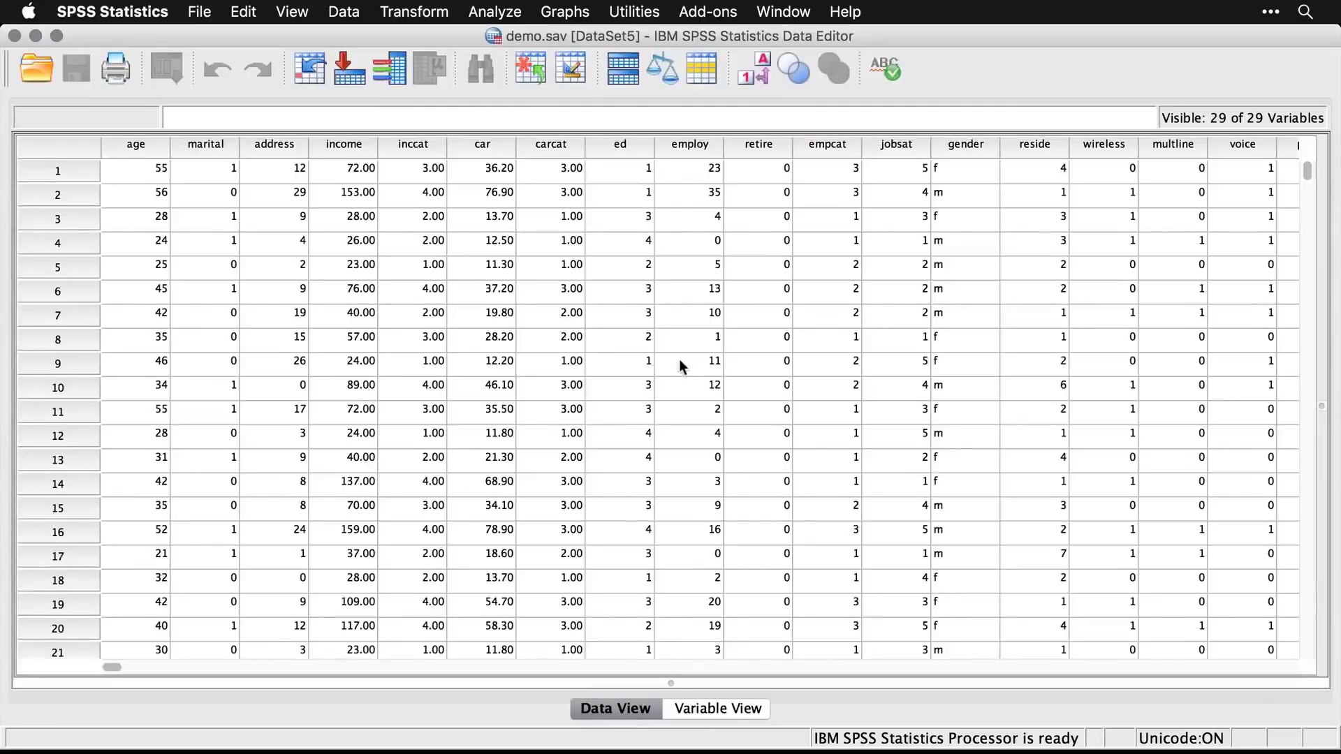
click(757, 70)
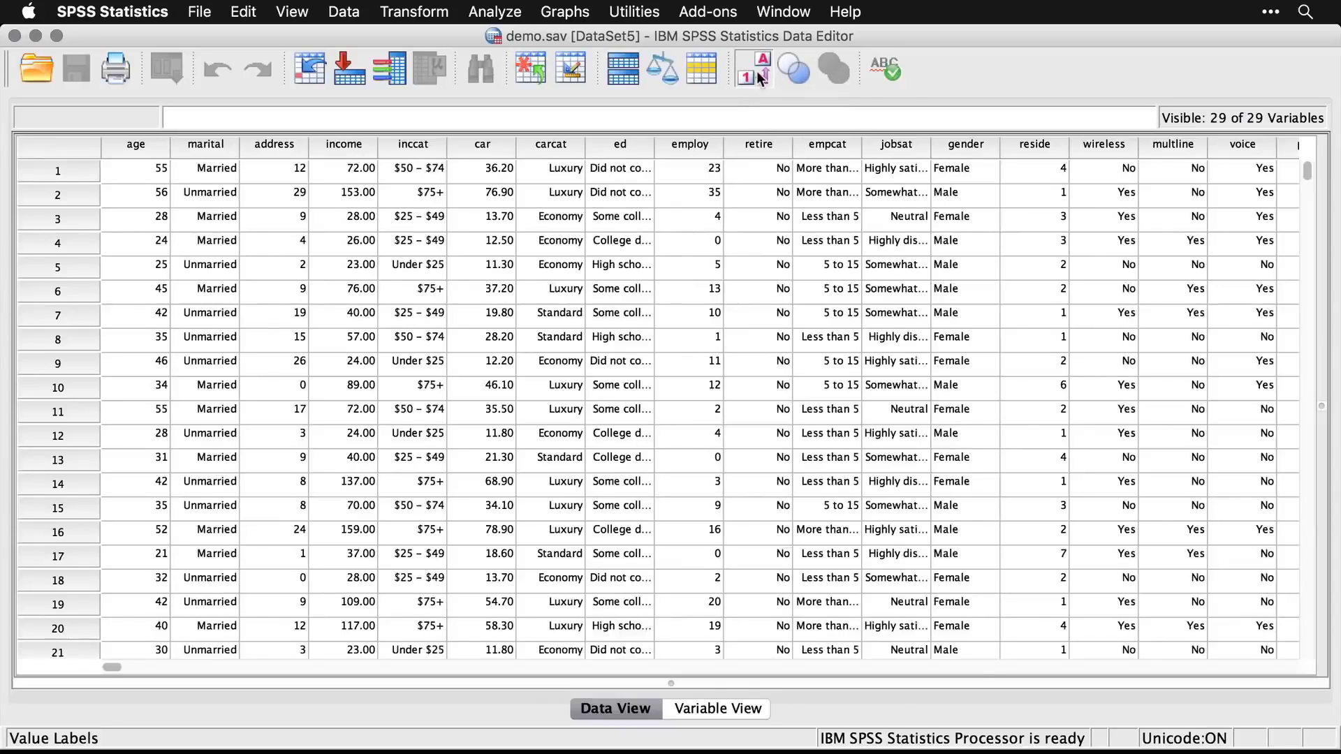
click(757, 70)
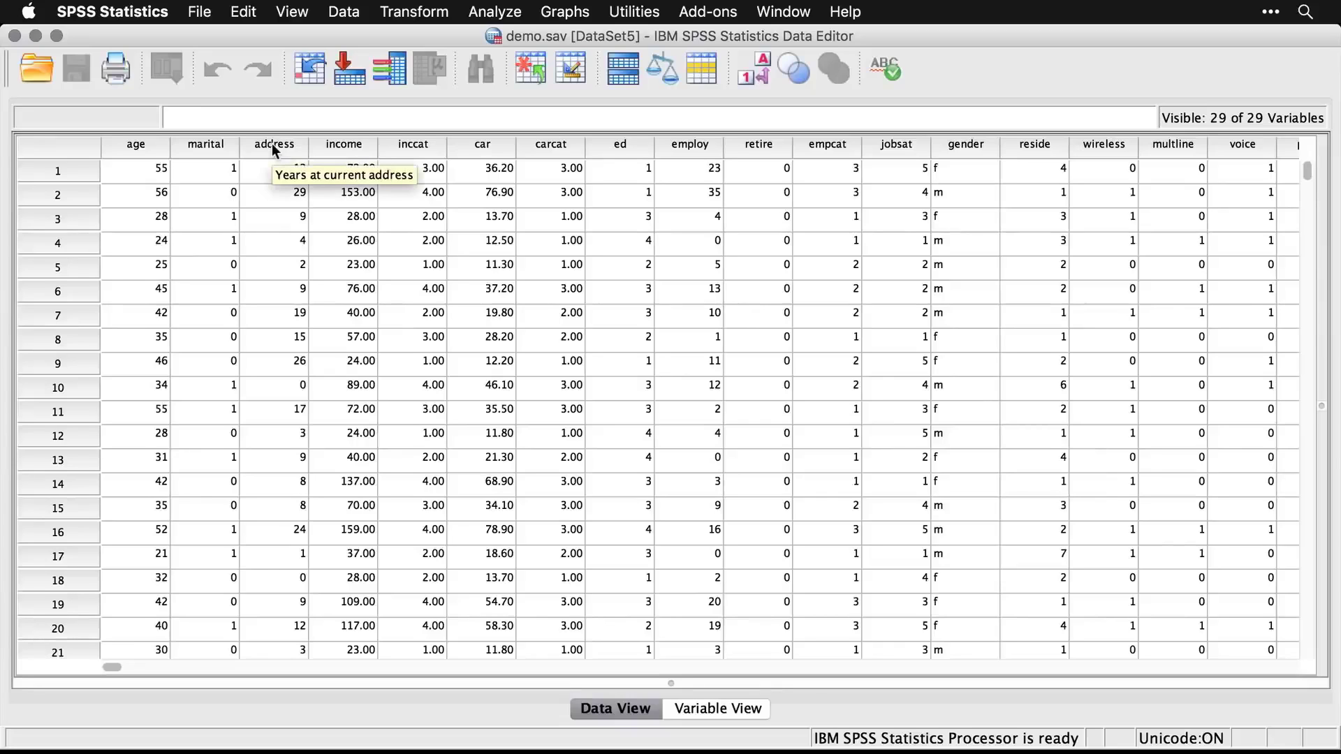
Step: Examine the measurement level and role options for age and look through the remaining variable definitions
click(722, 709)
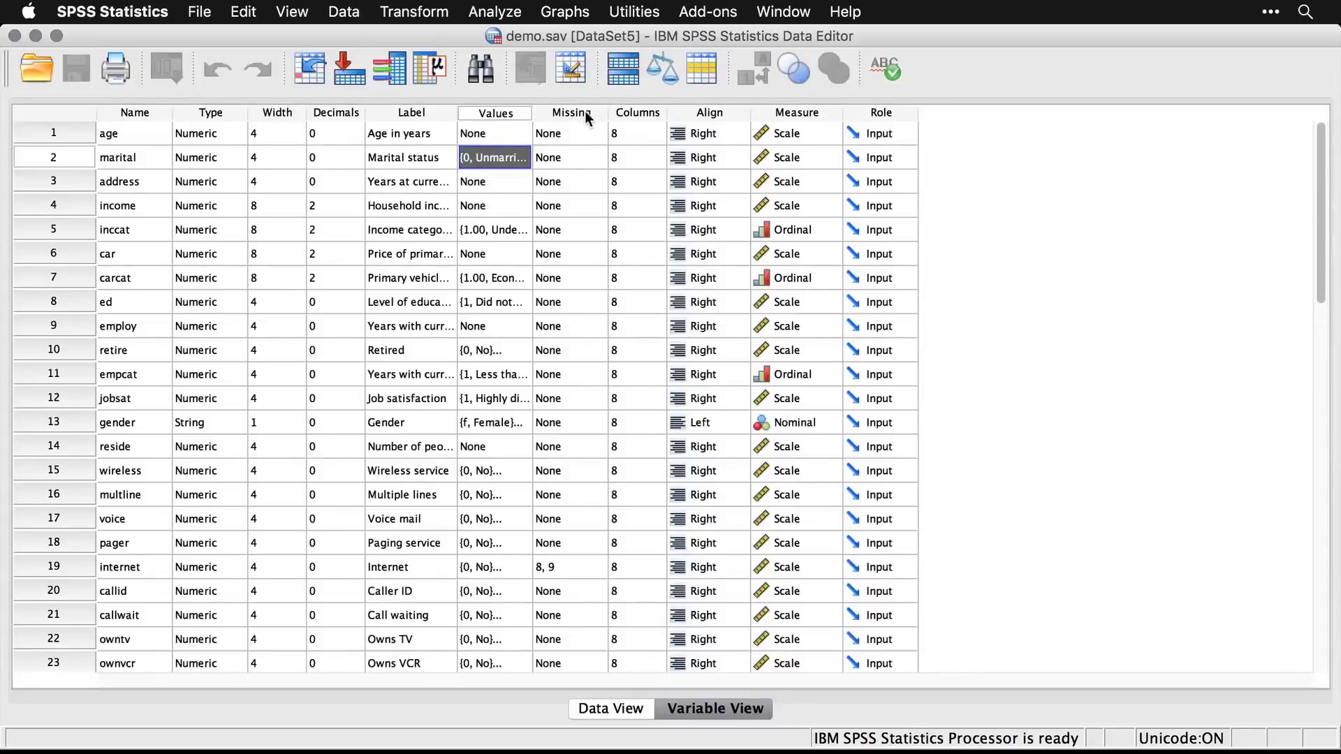
click(833, 132)
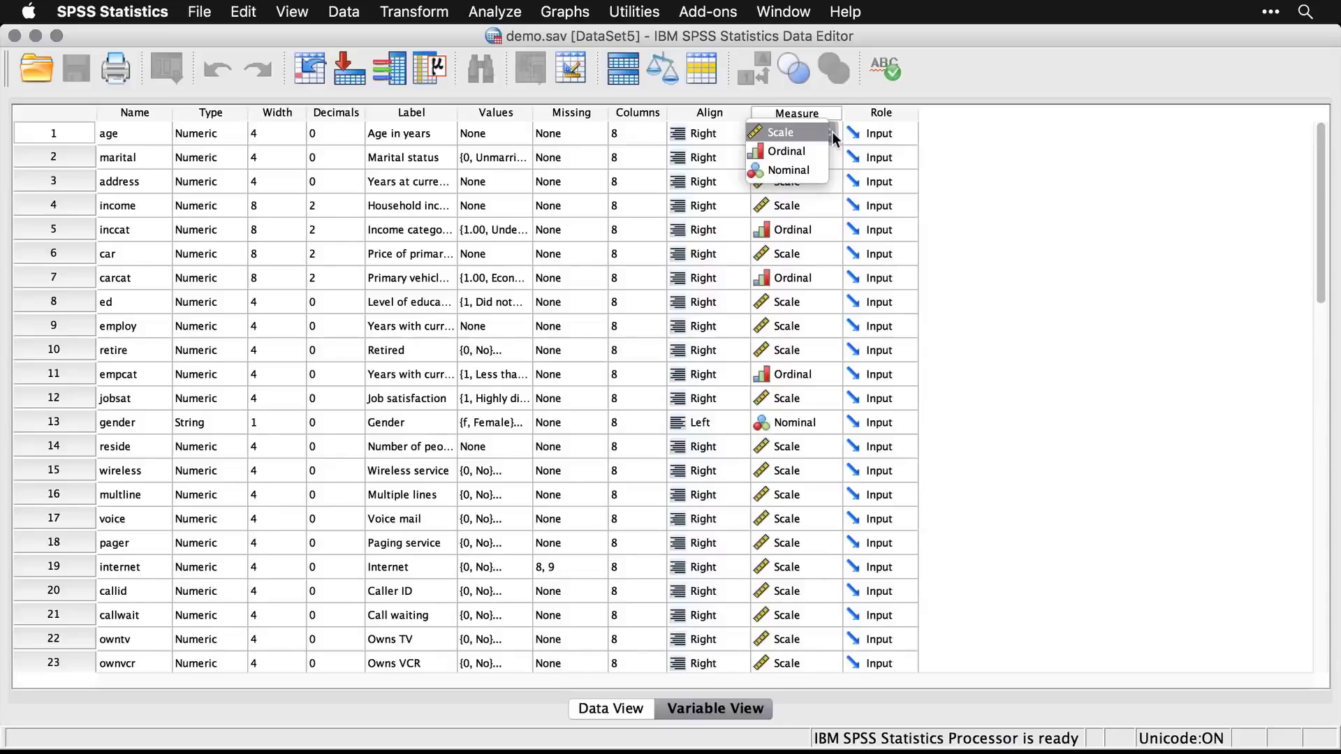
click(985, 126)
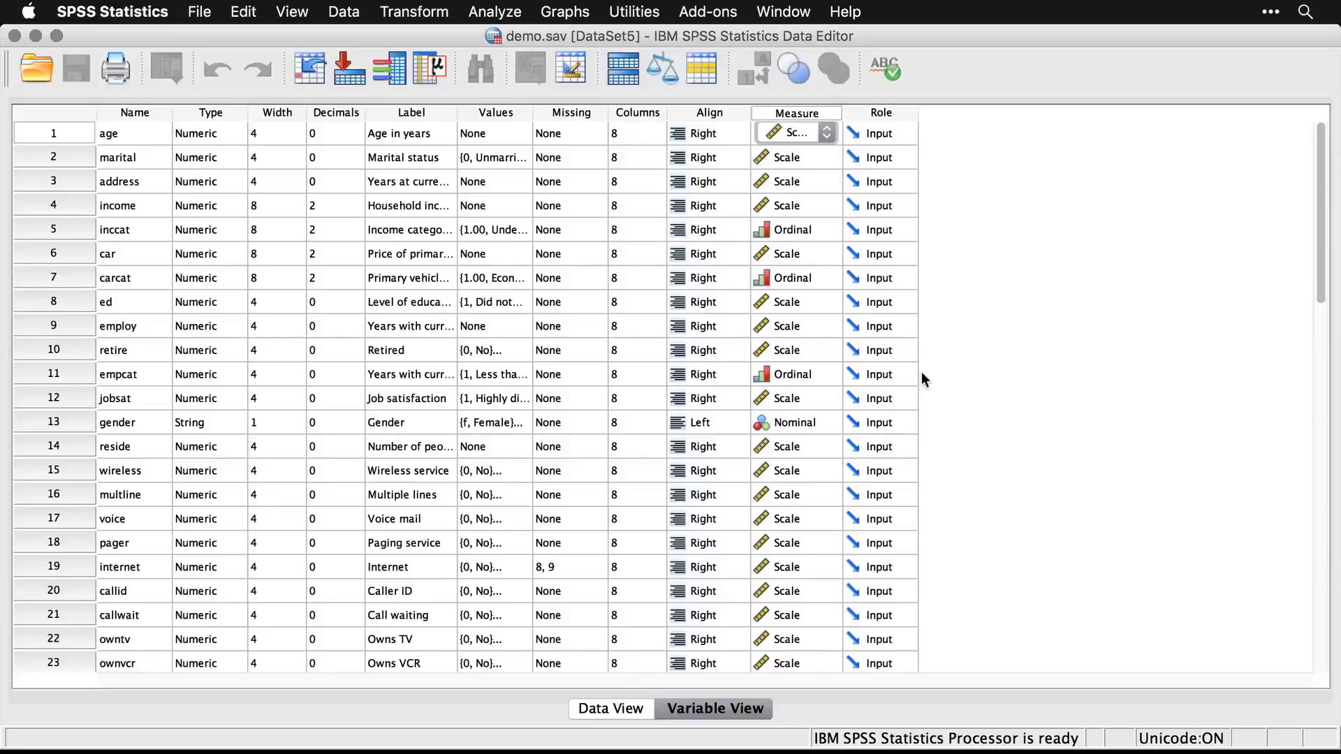
click(911, 132)
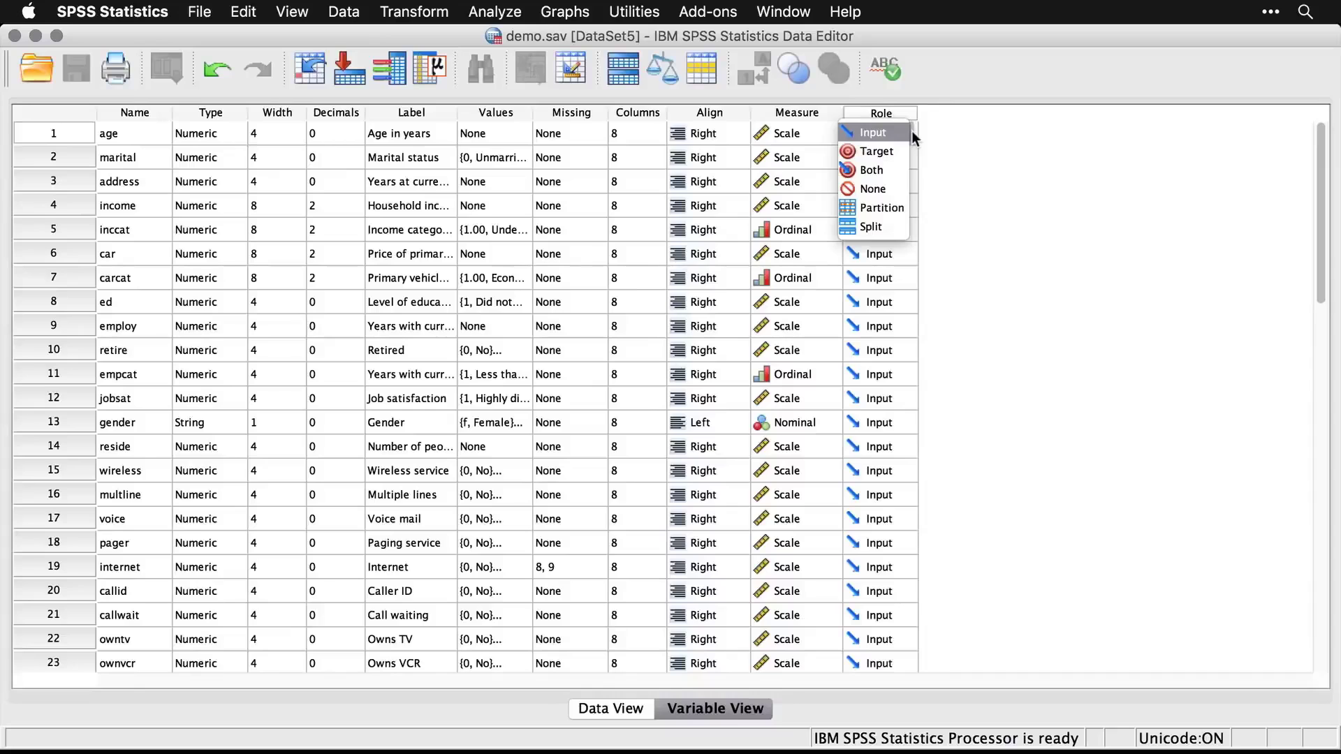
click(915, 131)
scroll(987, 168, down, 1)
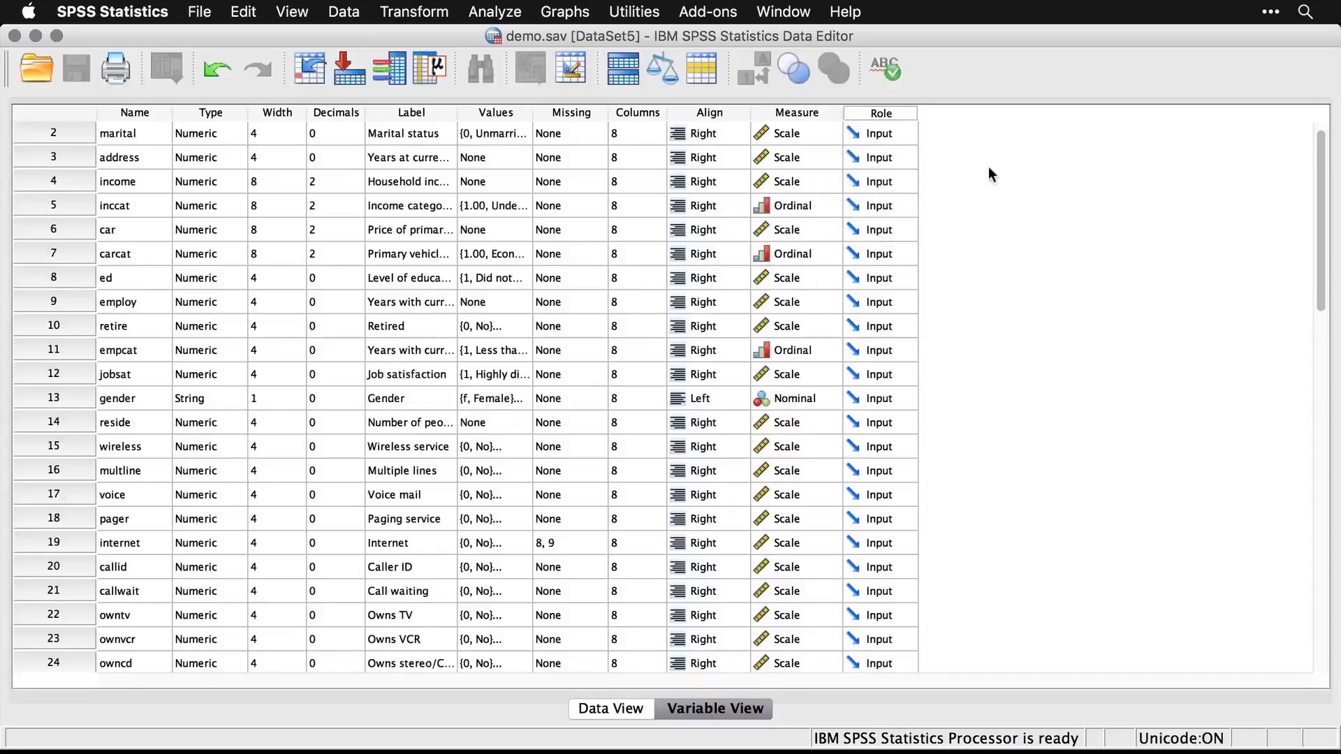
scroll(988, 168, down, 6)
scroll(989, 168, up, 6)
scroll(989, 169, up, 1)
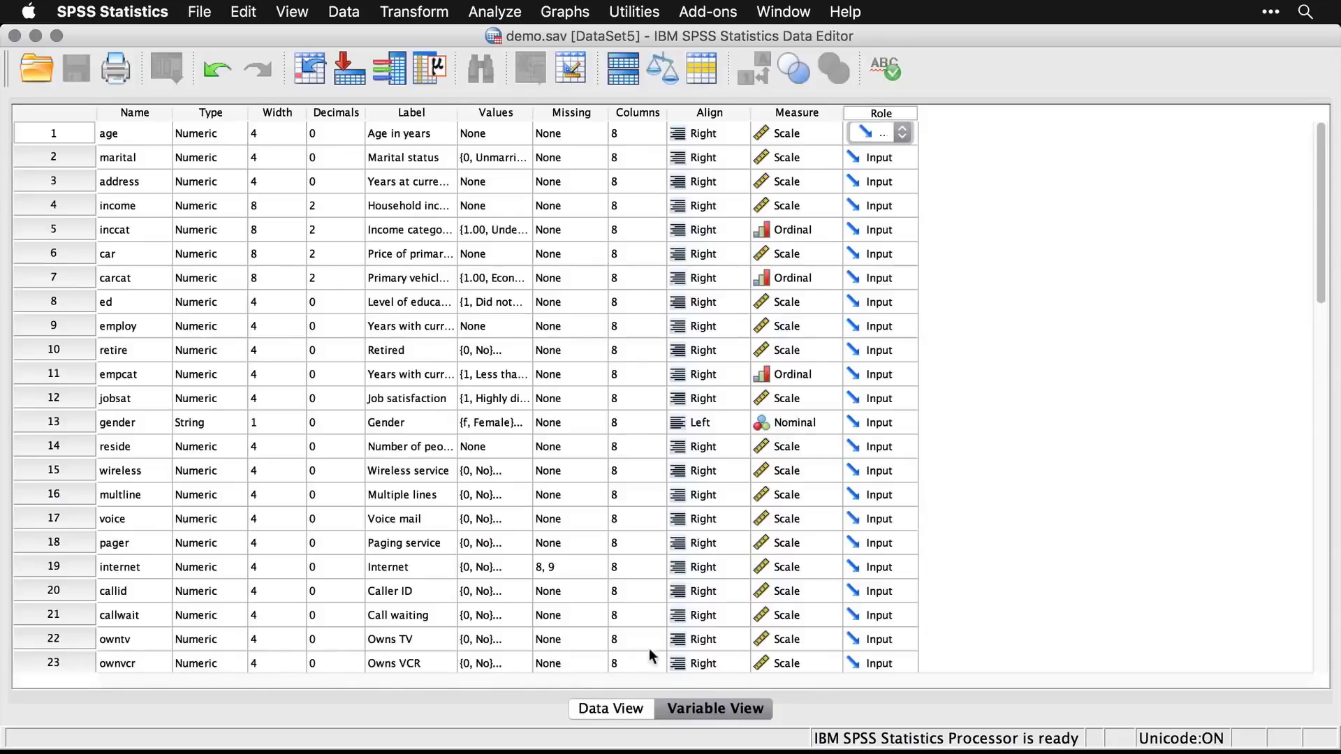
Step: Go back to the data grid and create a legacy histogram of Age in years
click(607, 712)
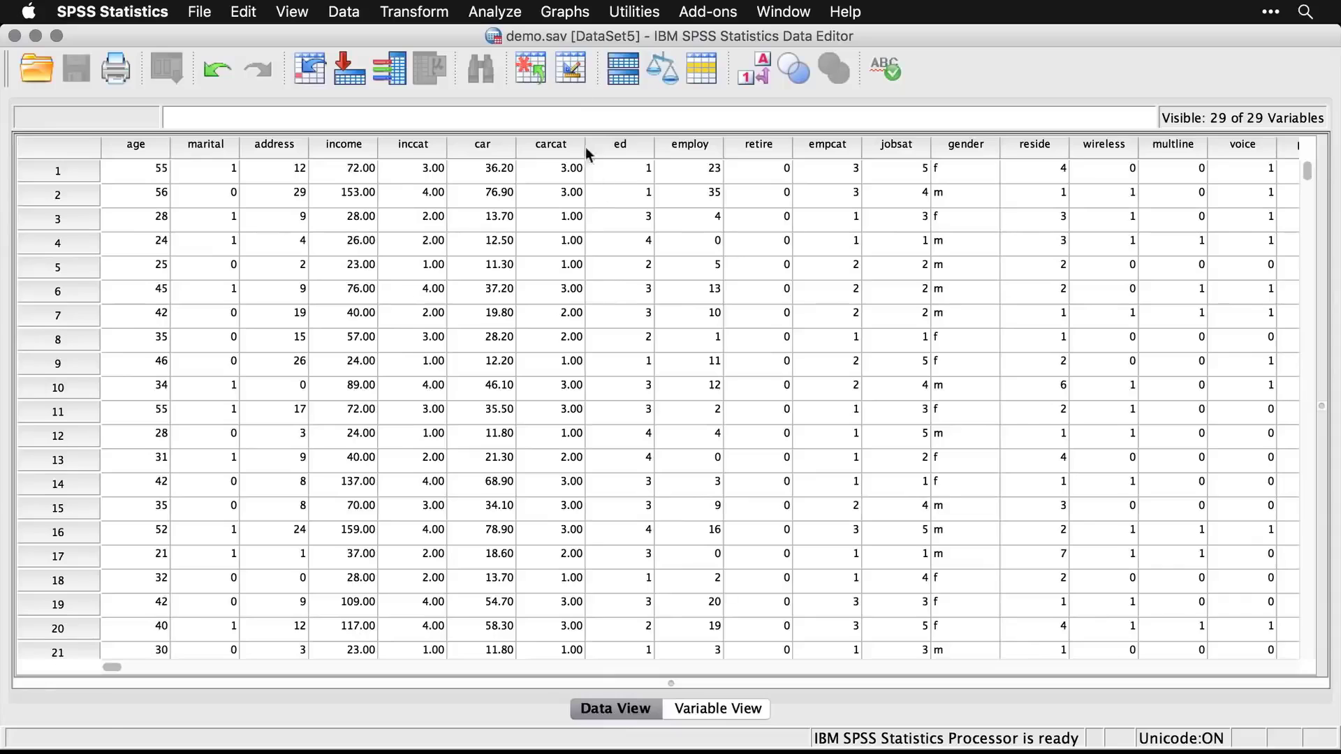
click(567, 12)
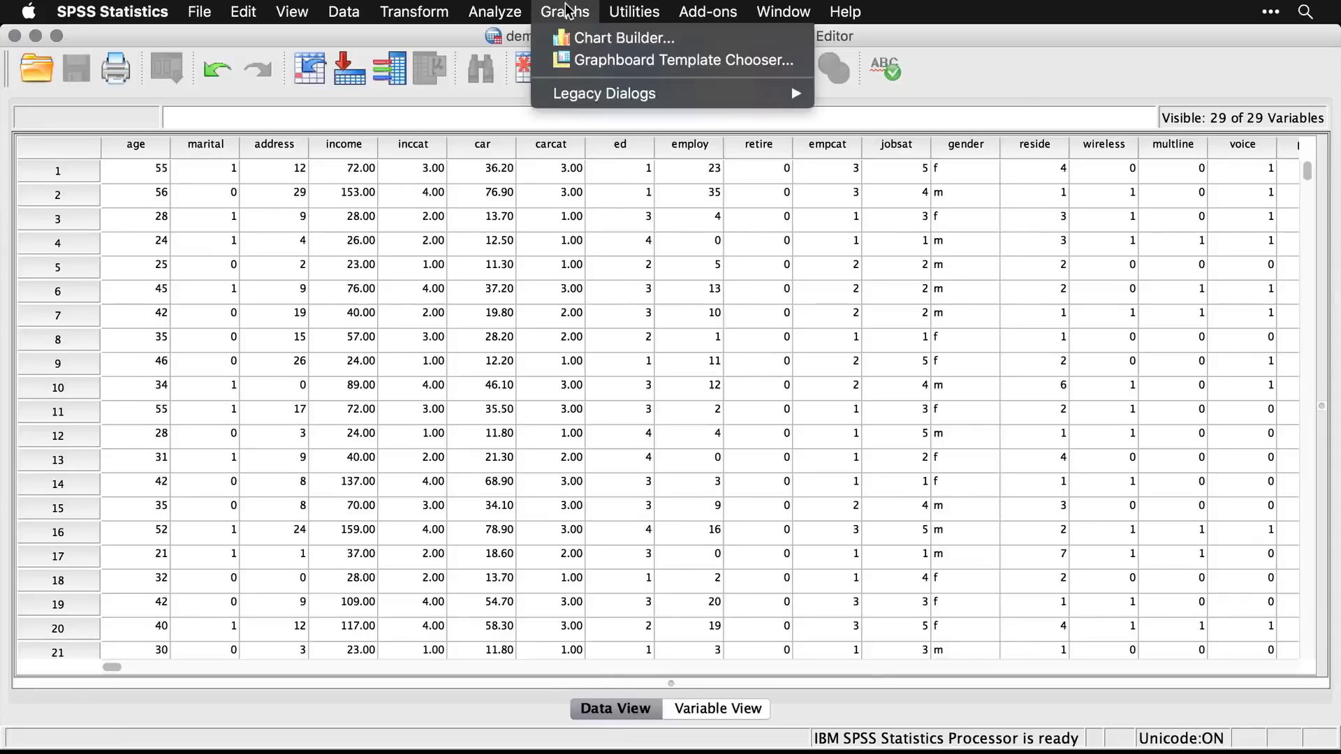
mouse_move(586, 94)
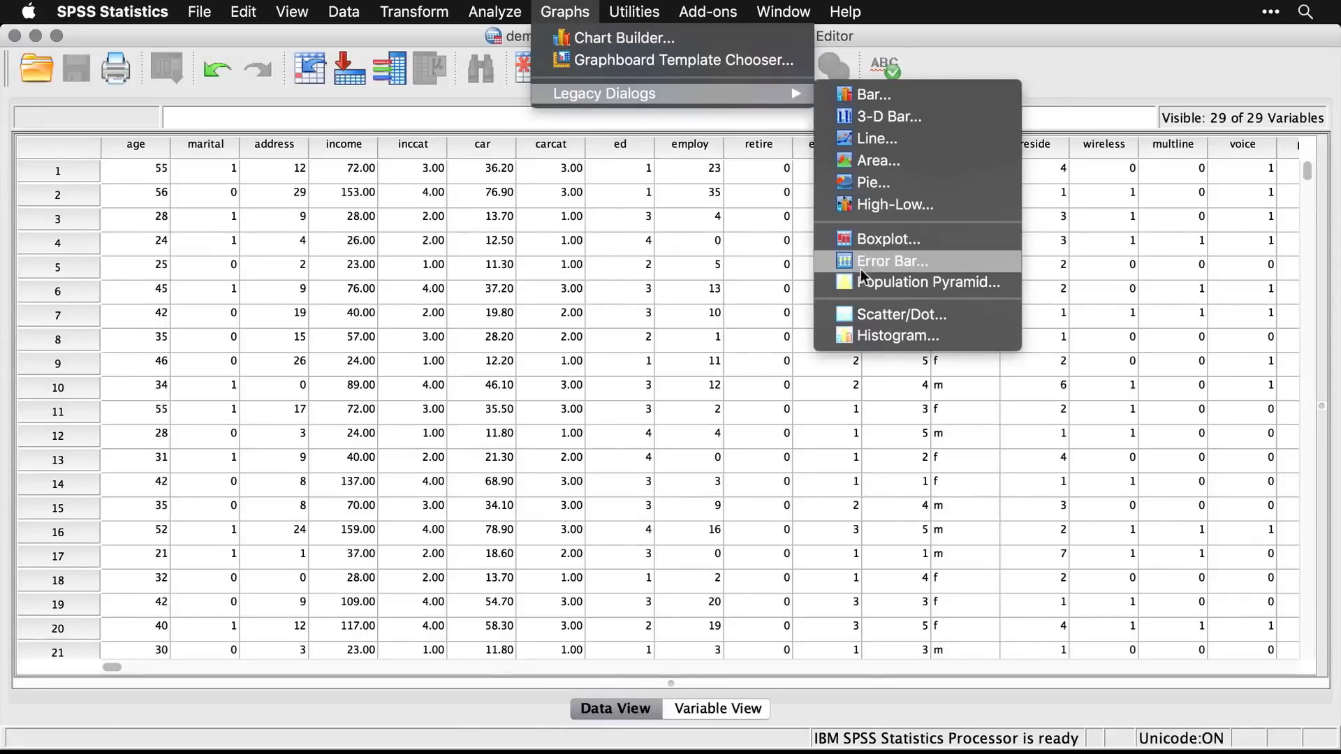
click(876, 330)
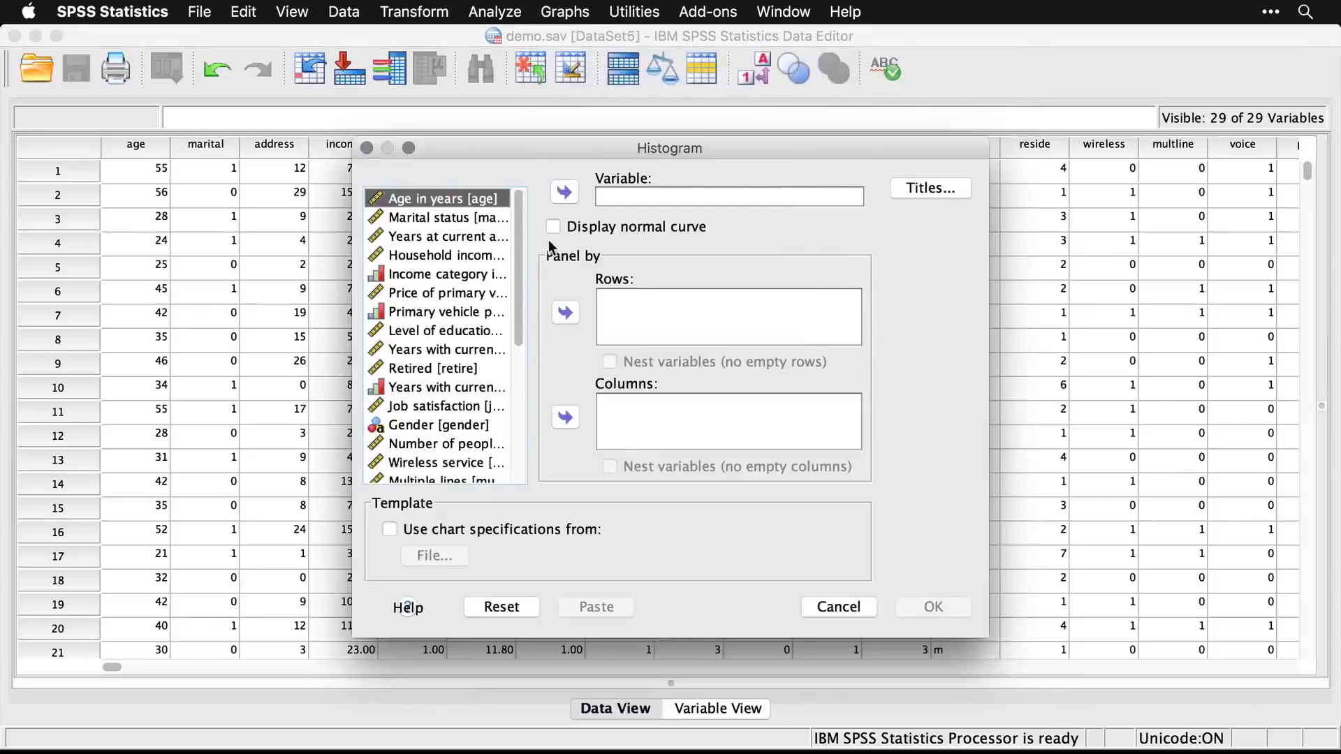
click(566, 192)
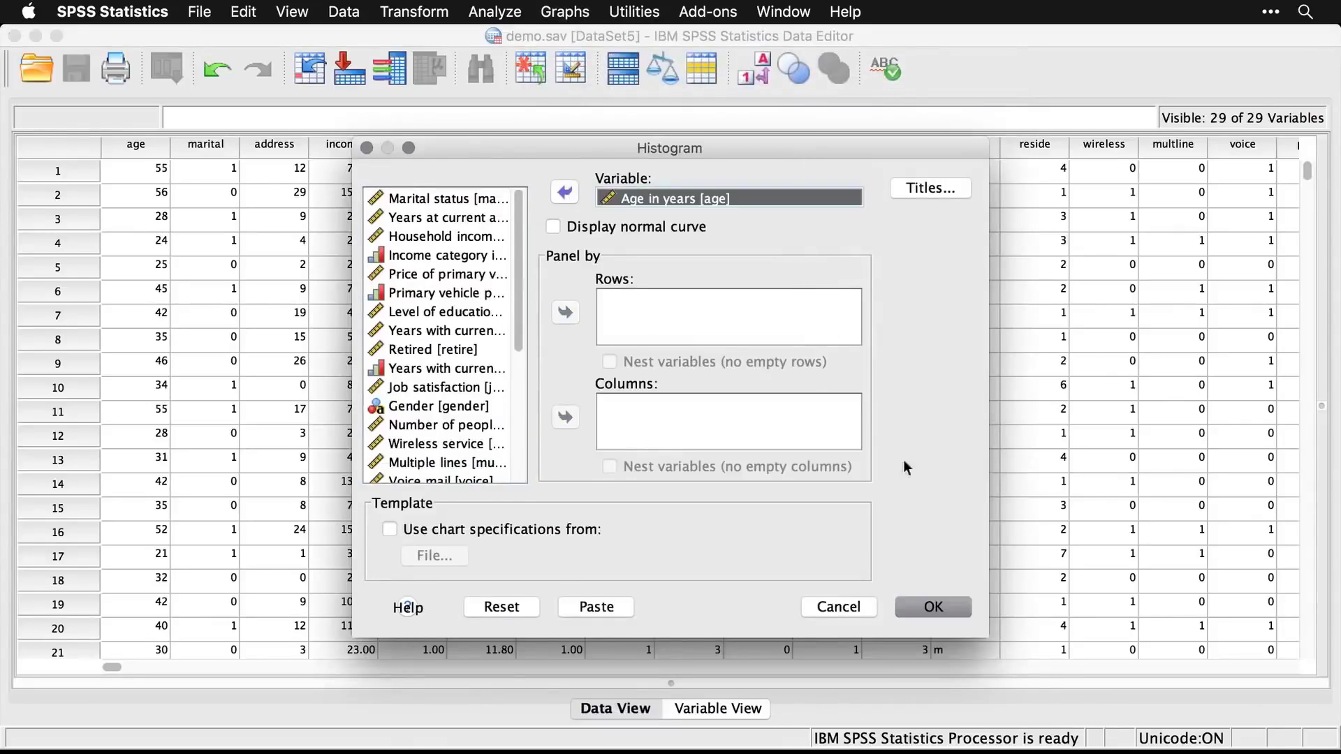
click(940, 609)
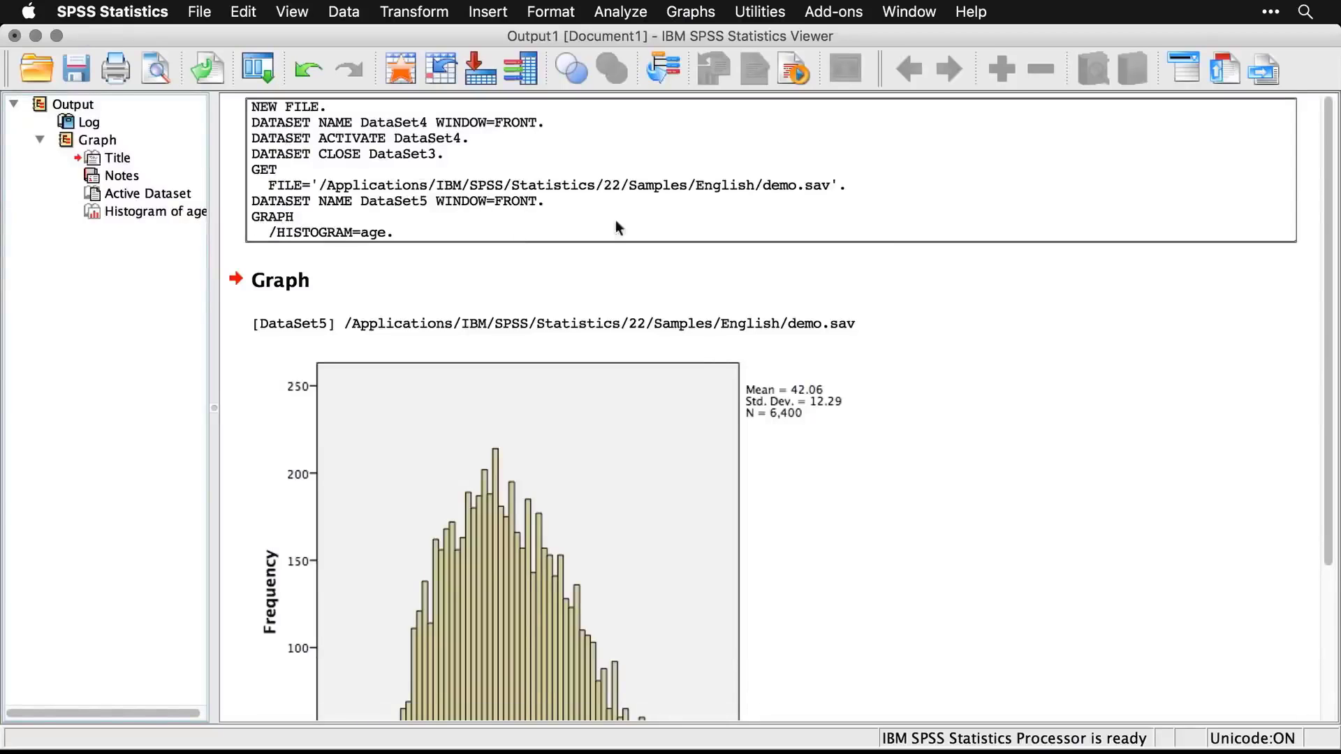
Step: Review the age histogram output, collapsing and re-expanding the Graph group in the outline, and select the command log
click(1074, 304)
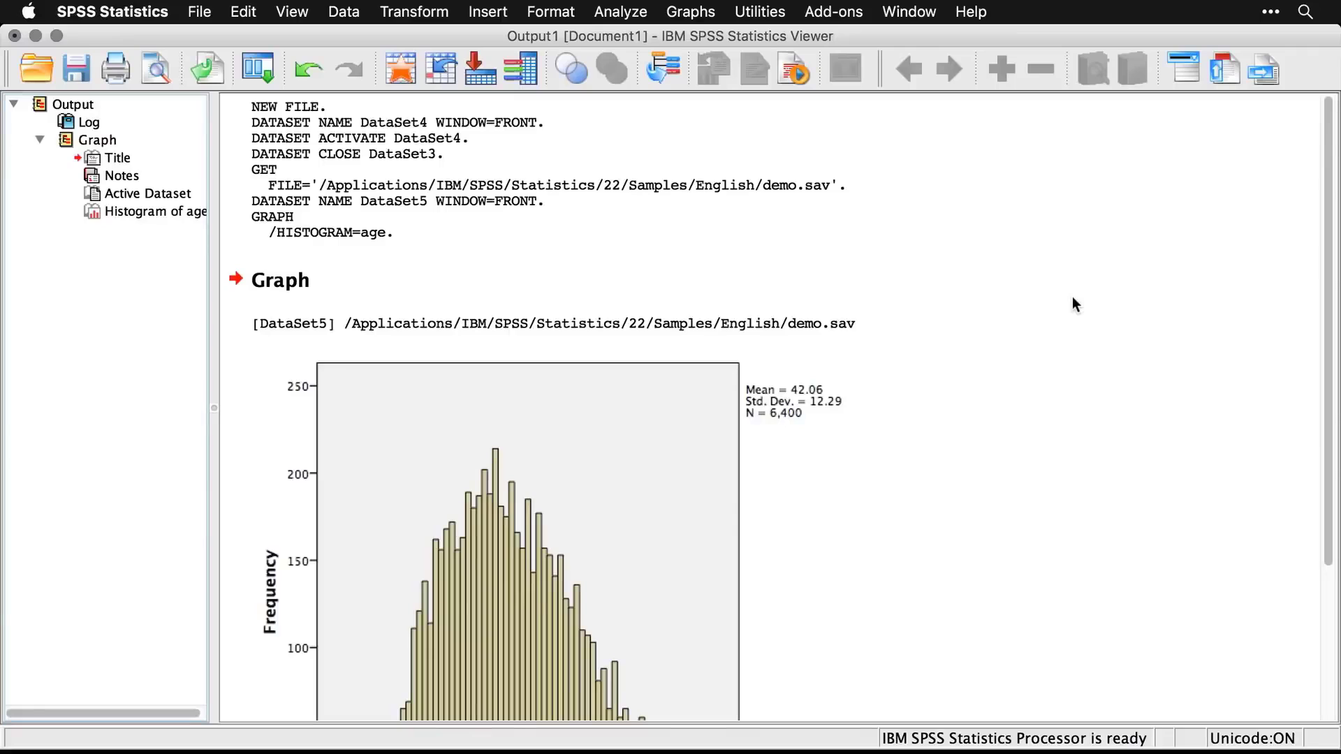
scroll(1074, 300, down, 5)
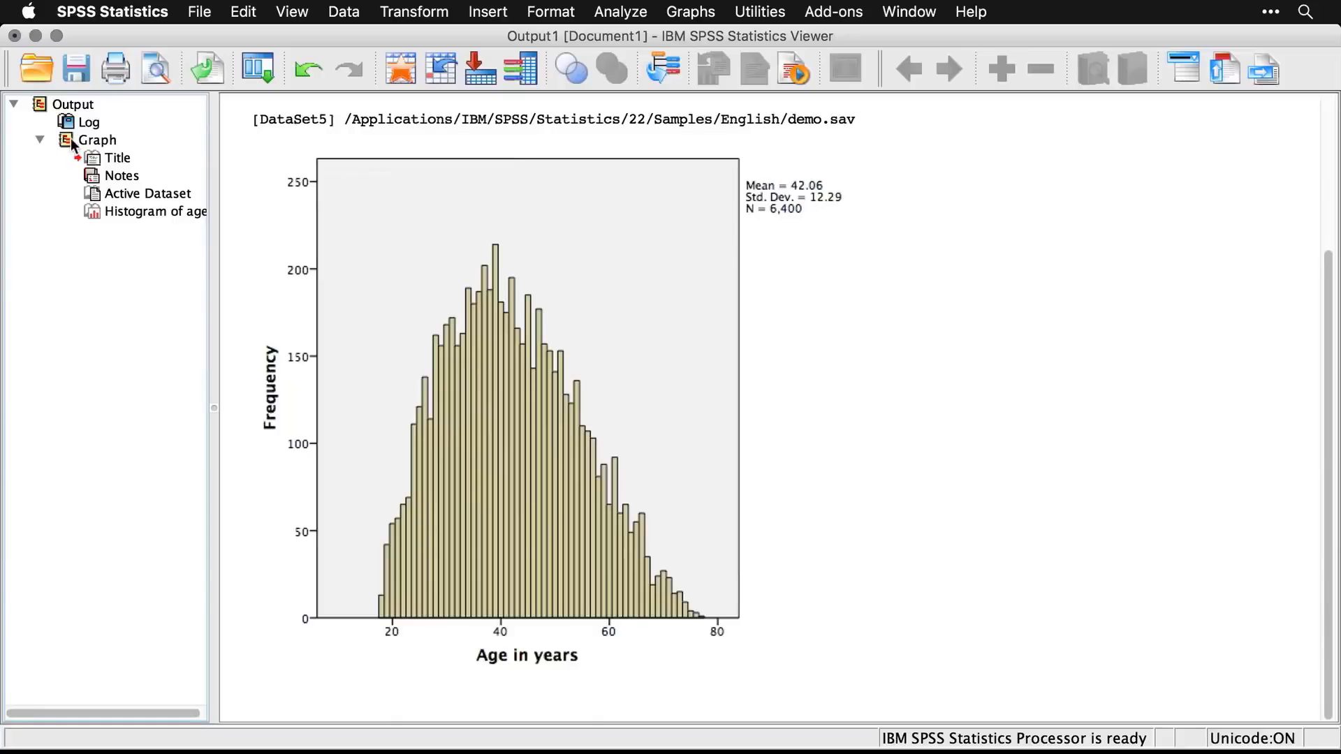
click(42, 139)
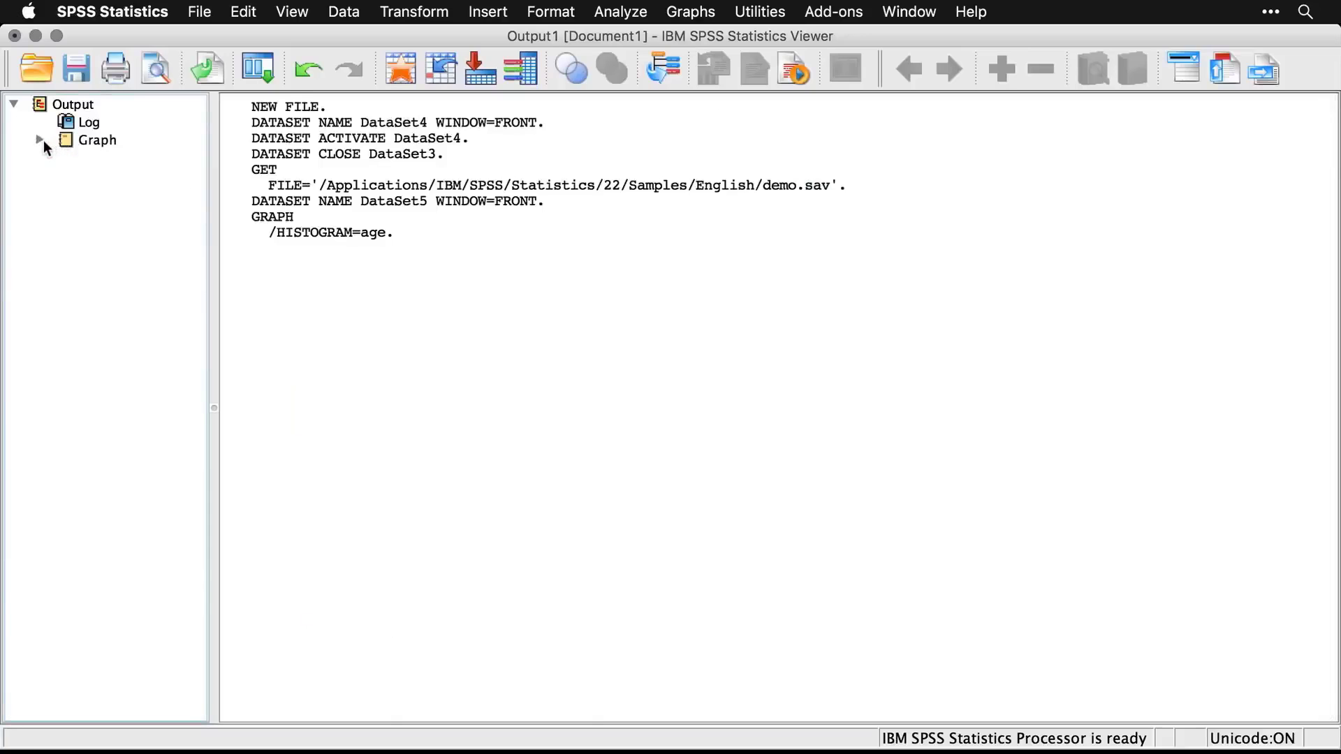
click(39, 140)
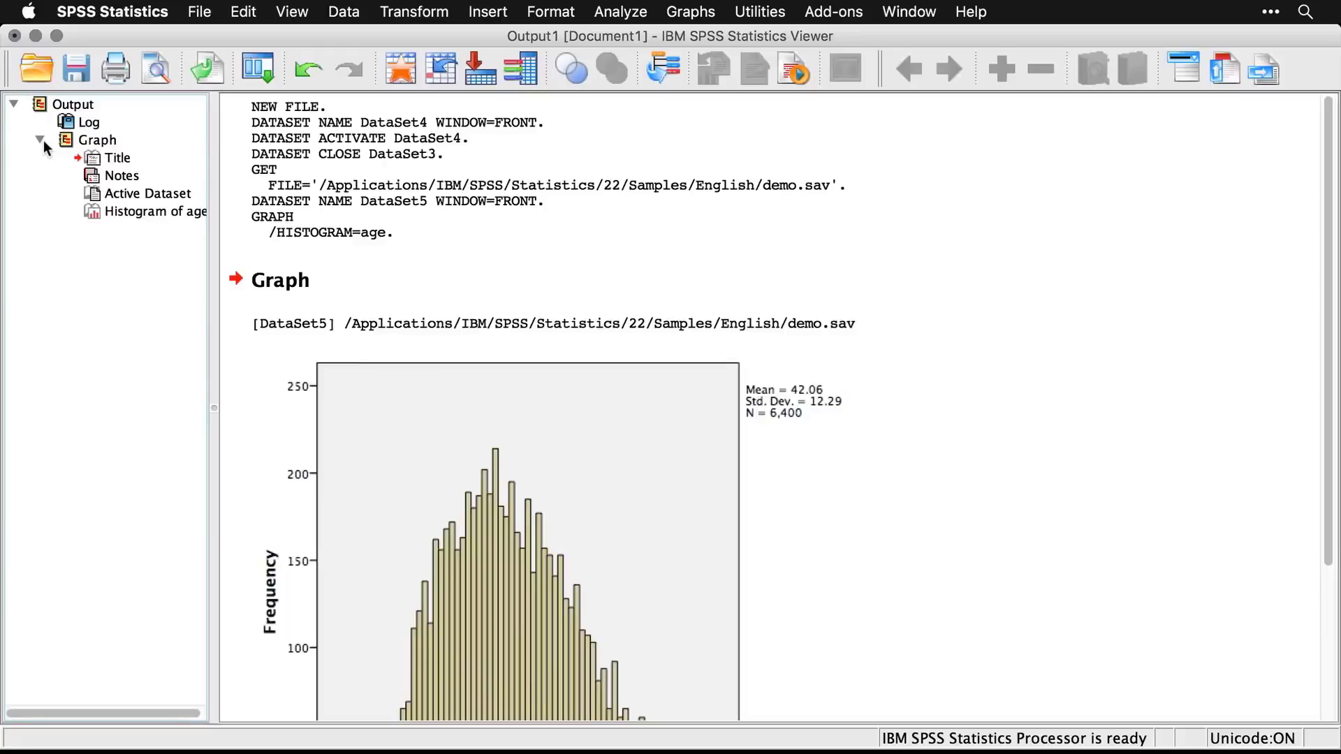
click(275, 159)
click(290, 163)
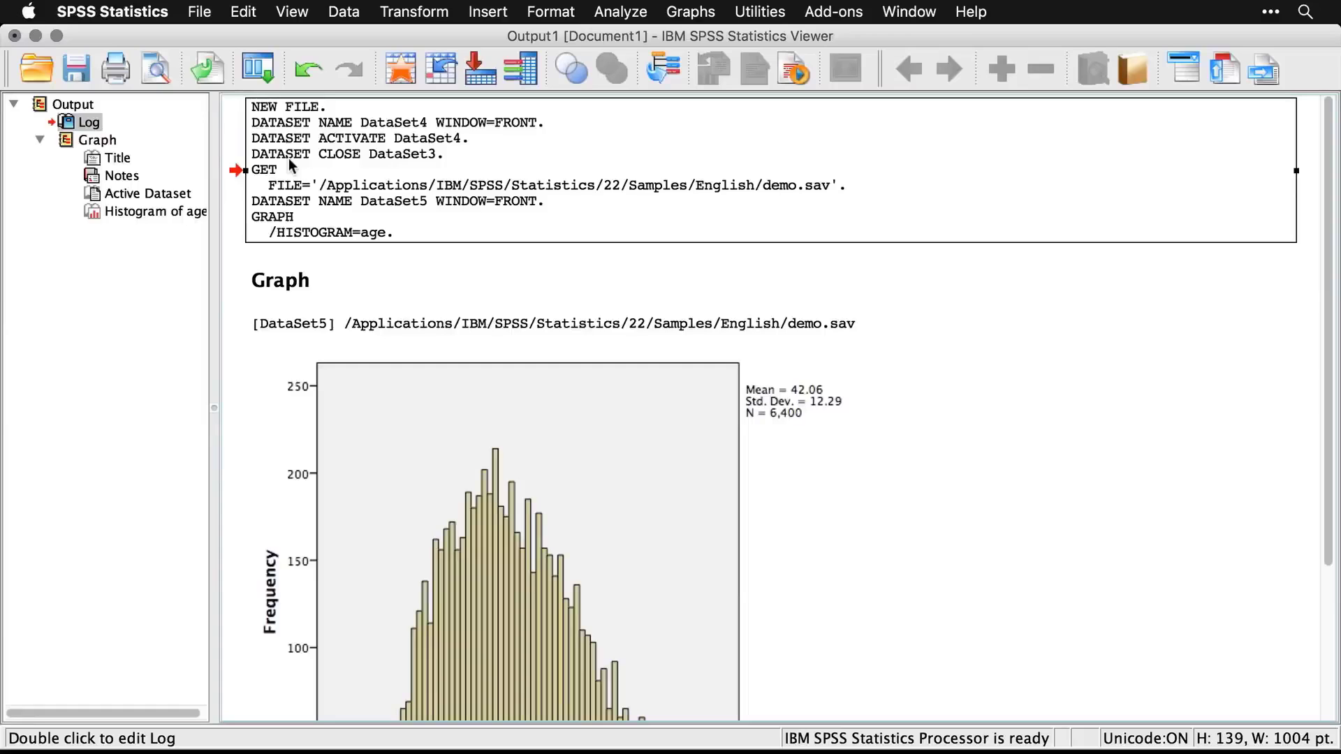
Step: Create a new, empty syntax document
click(199, 12)
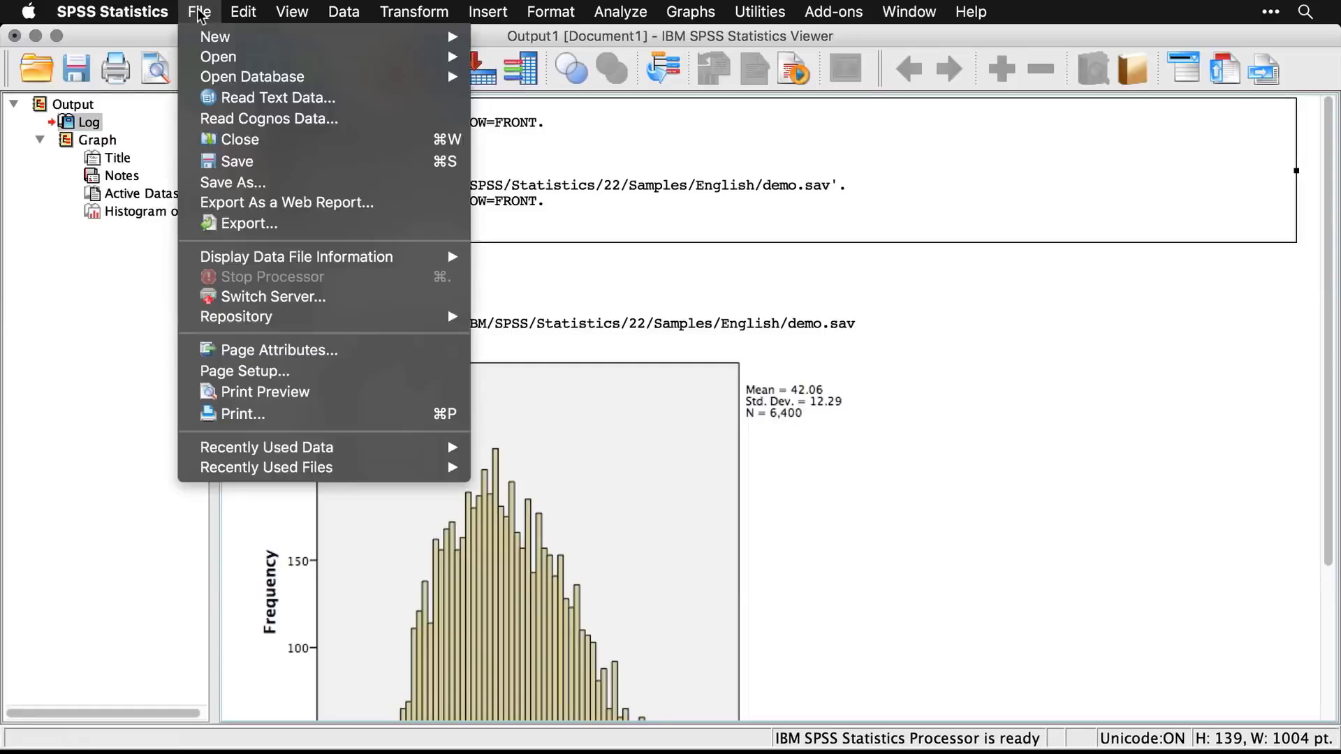
mouse_move(202, 39)
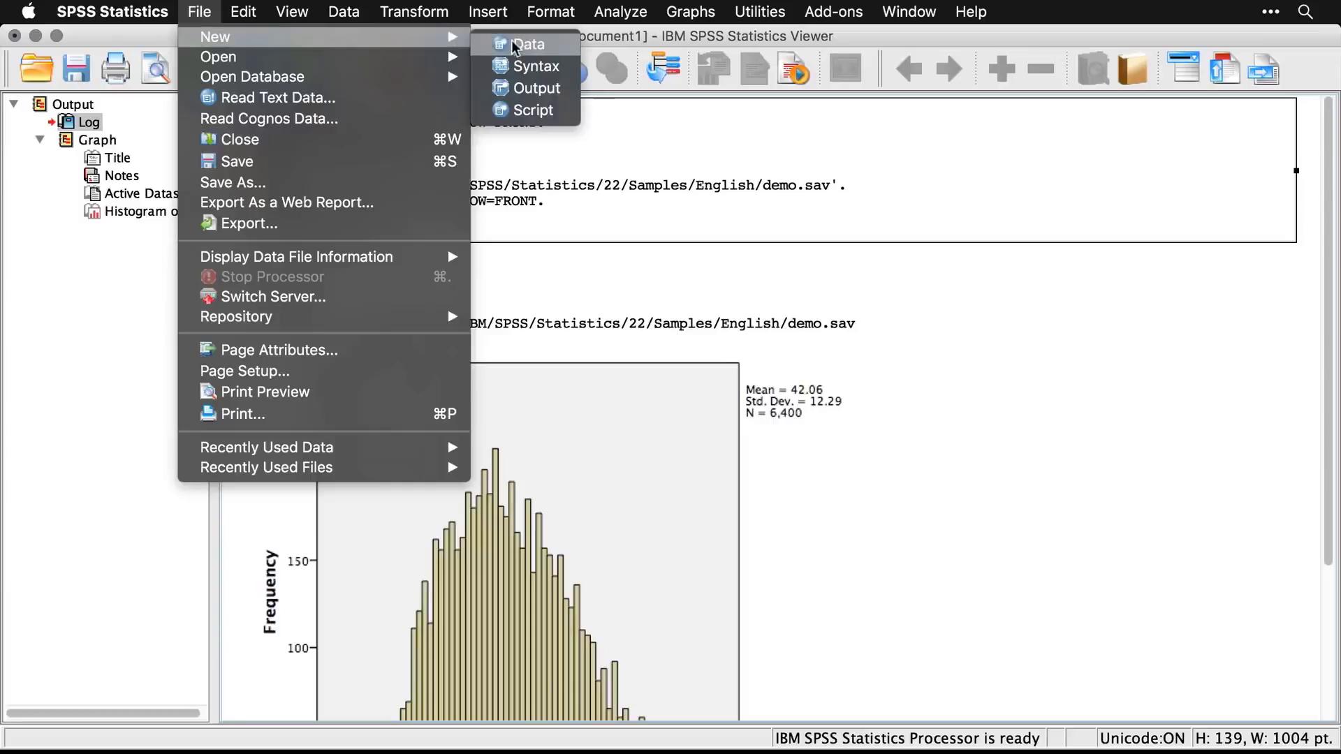
click(536, 69)
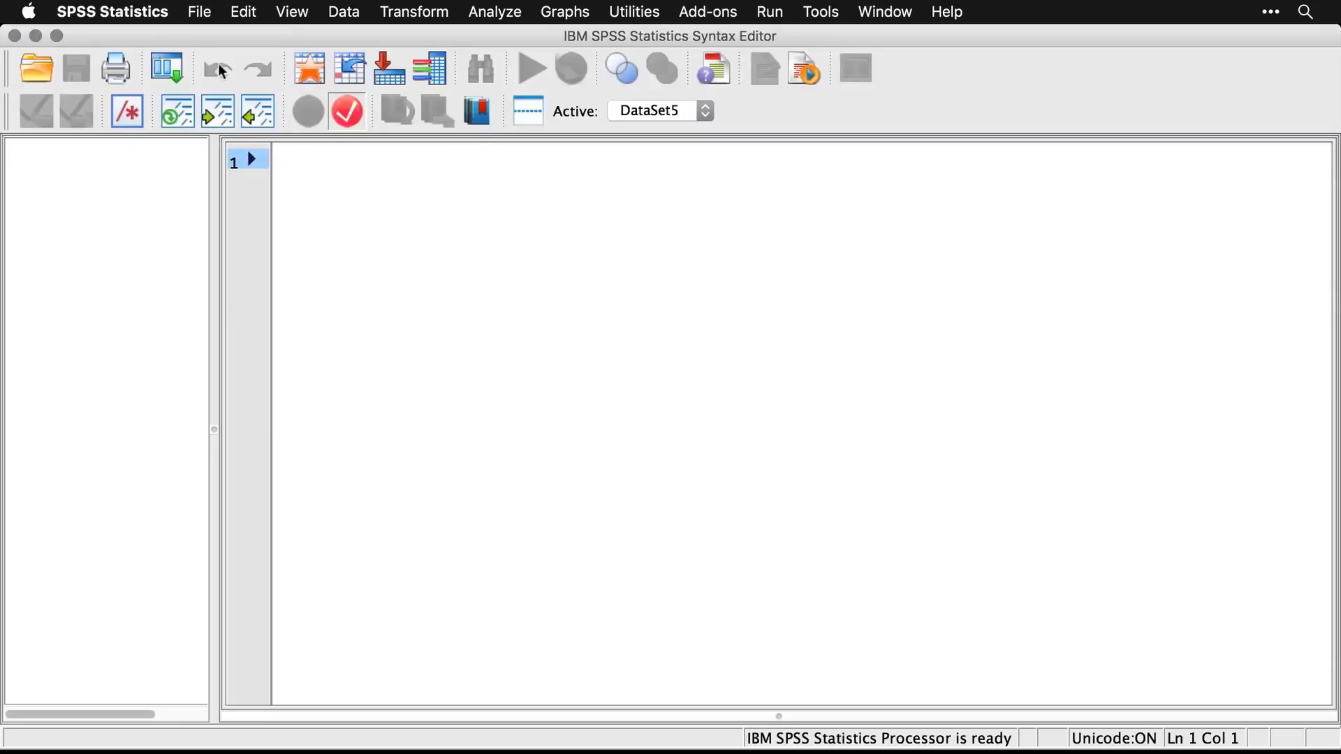
Step: Recall the Histogram dialog for Age in years and paste its commands into the syntax document
click(176, 71)
click(180, 103)
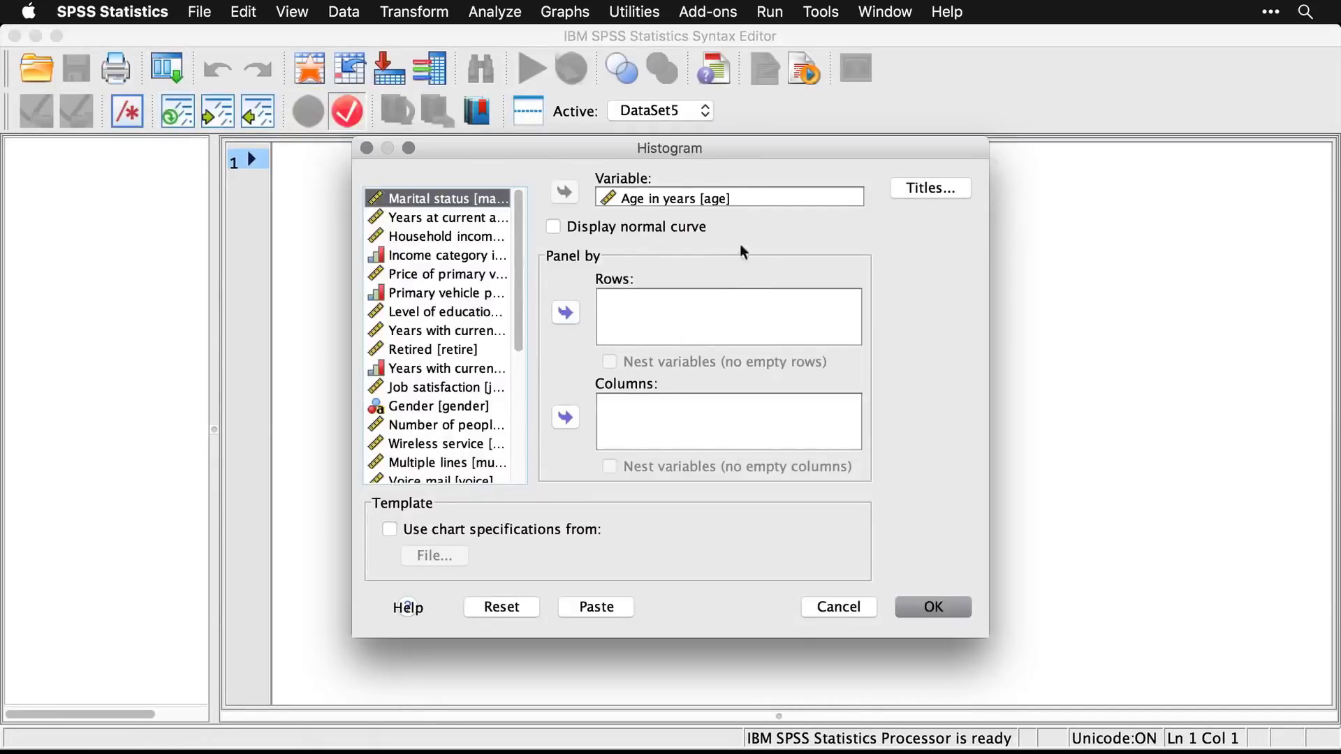
click(604, 610)
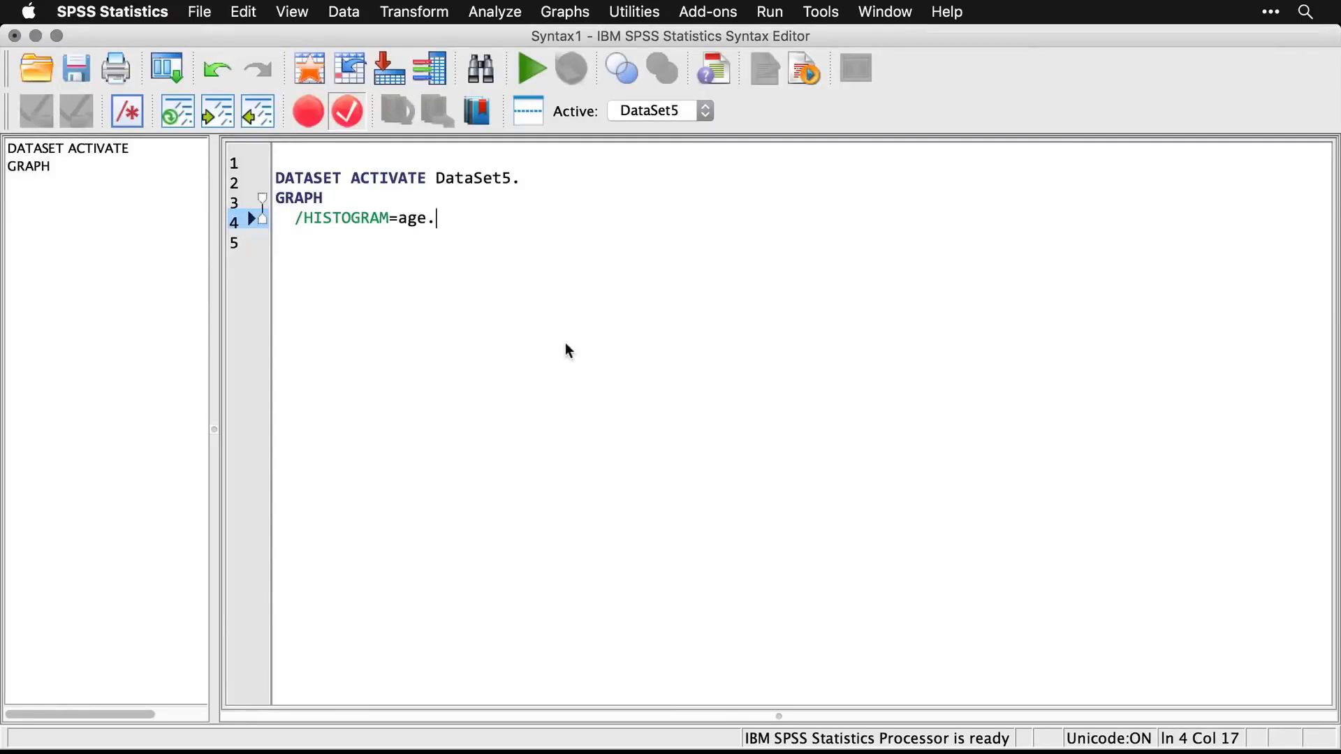
Step: Run only the GRAPH /HISTOGRAM=age command from the syntax and view the resulting histogram
drag(442, 216, 265, 199)
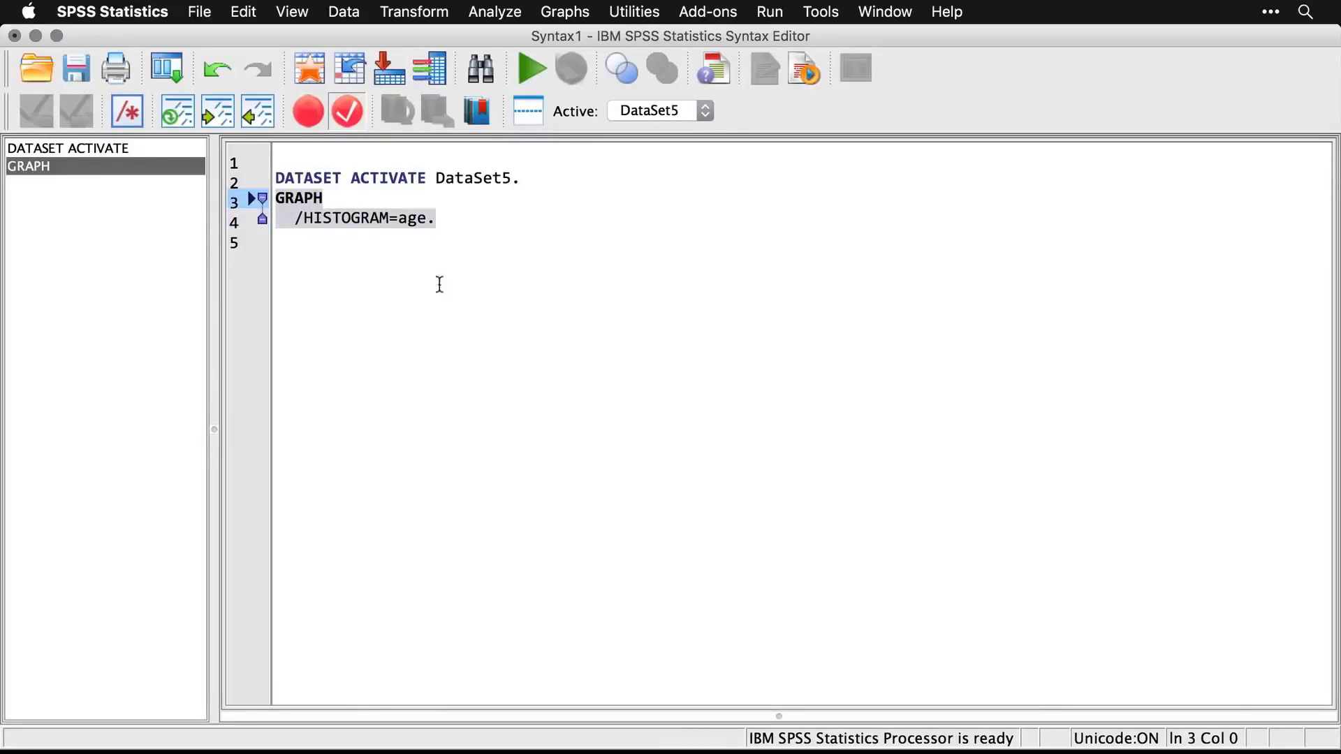
click(526, 71)
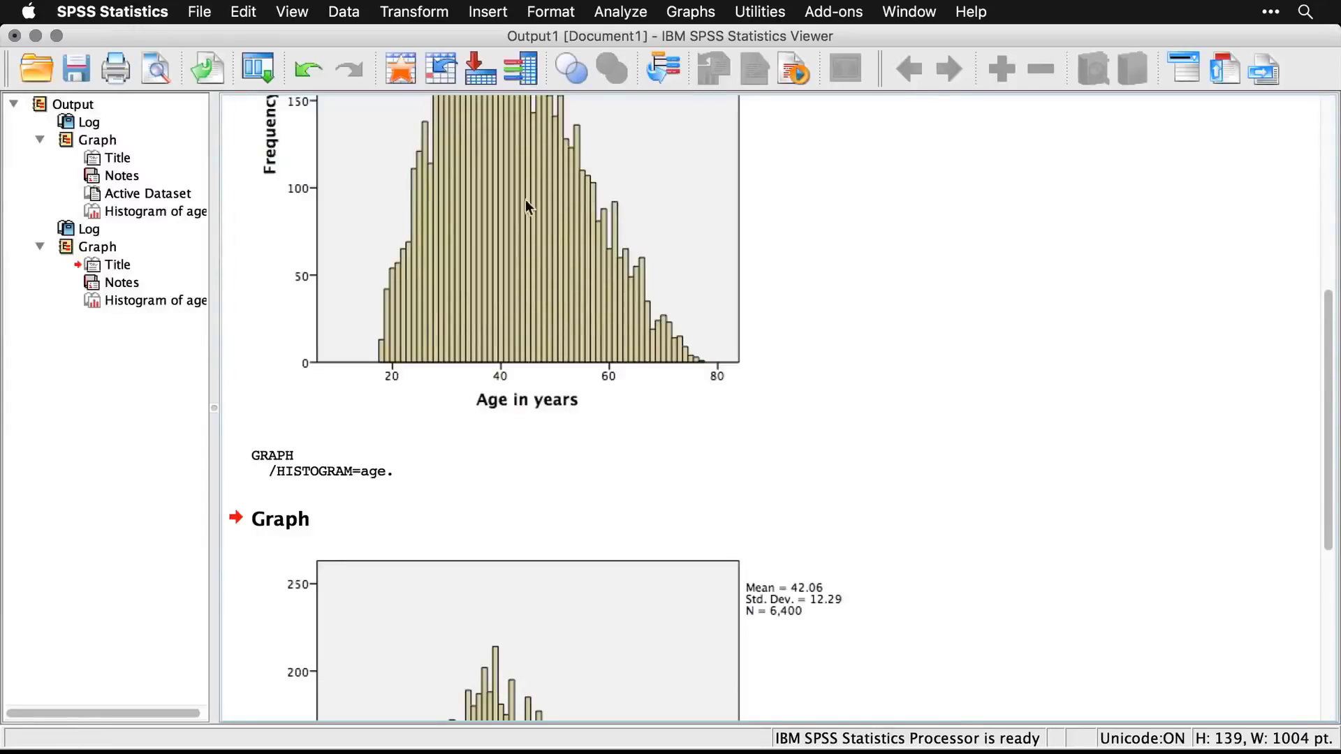
scroll(1044, 500, down, 5)
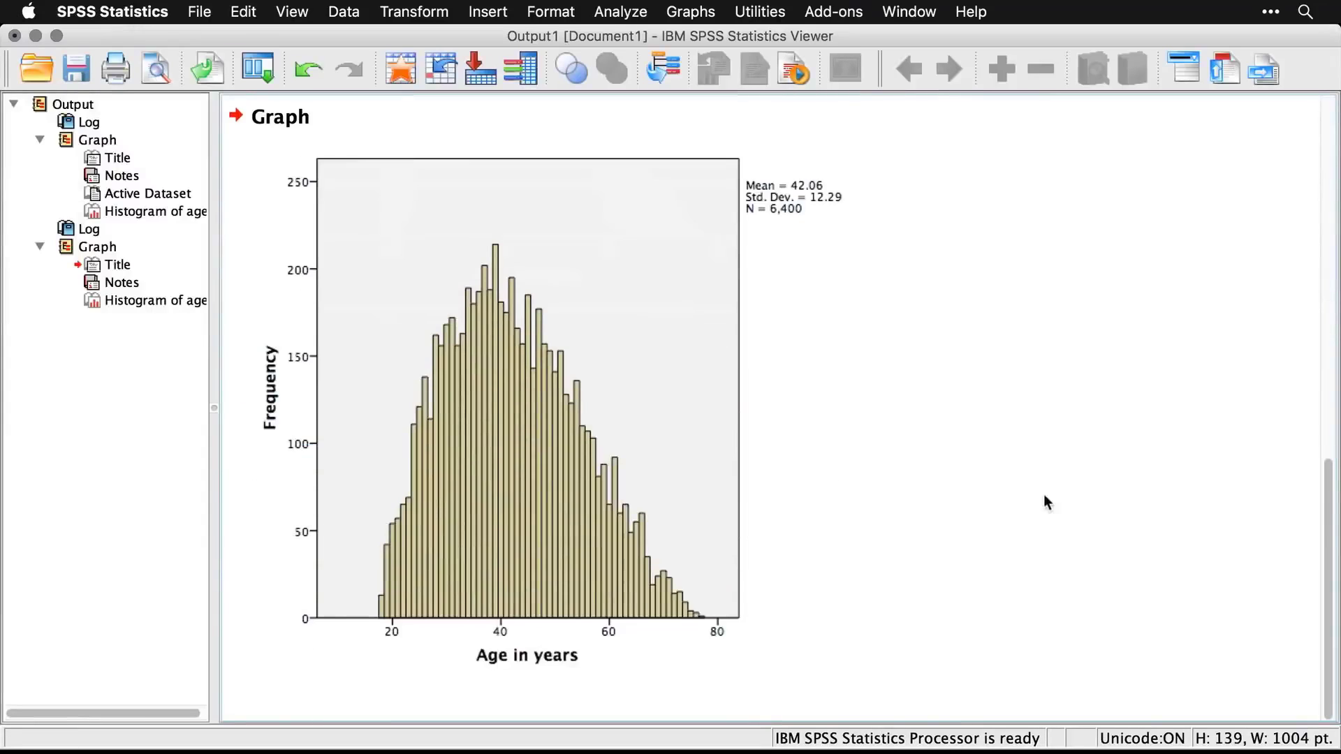
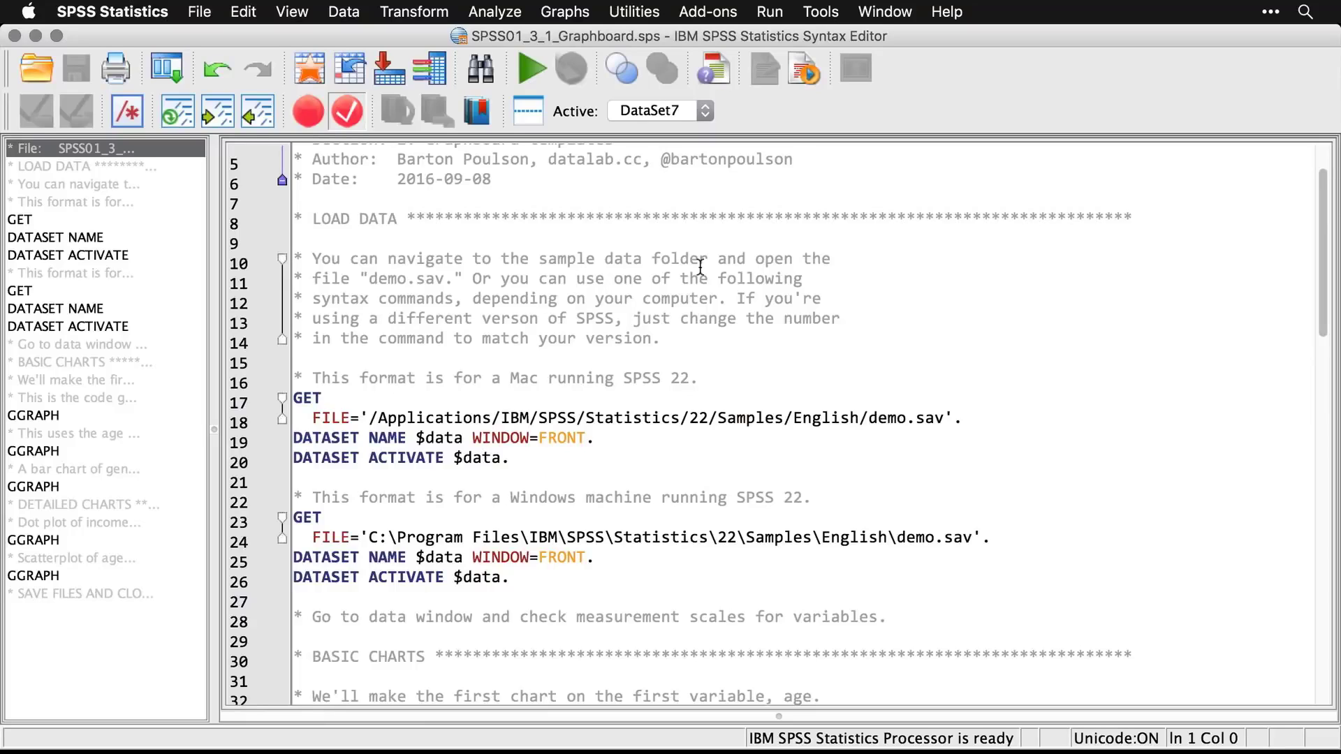
Step: Run the Mac SPSS 22 block of the Graphboard syntax that loads demo.sav and activates the dataset as $data
double_click(695, 419)
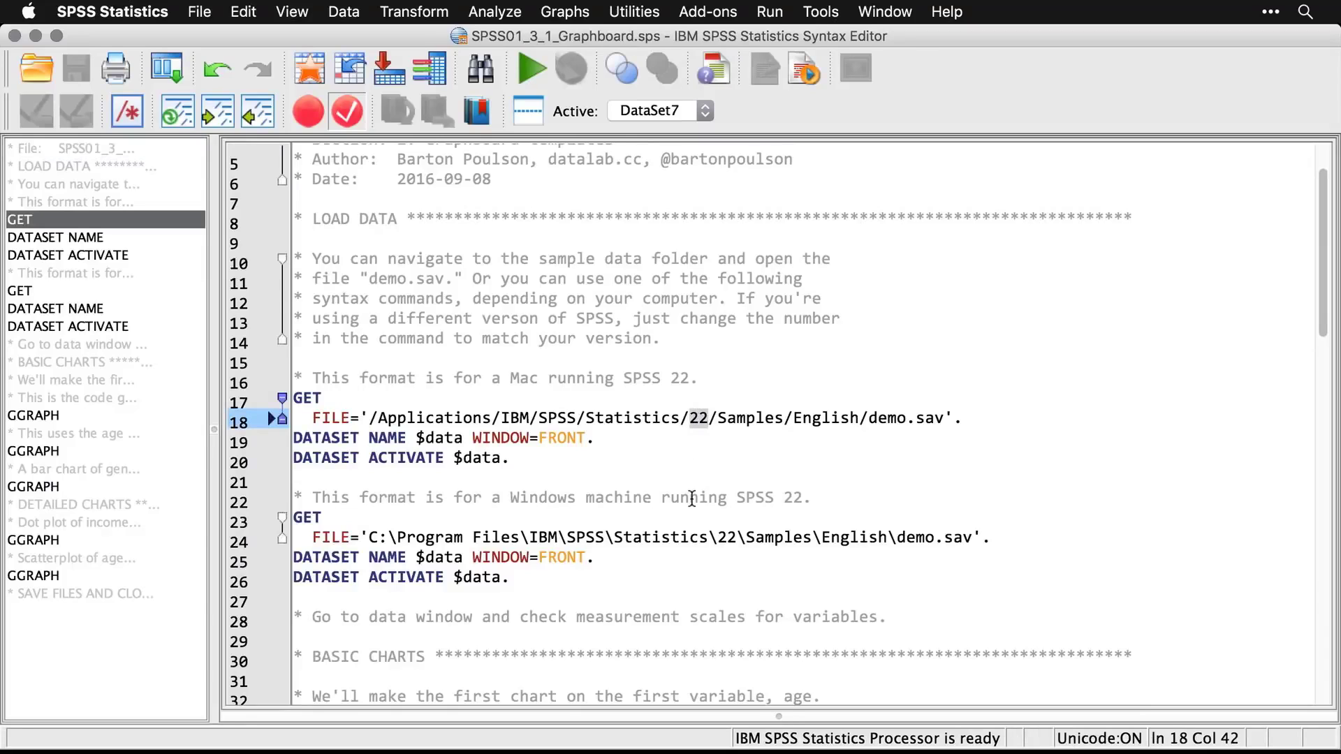
drag(524, 457, 294, 397)
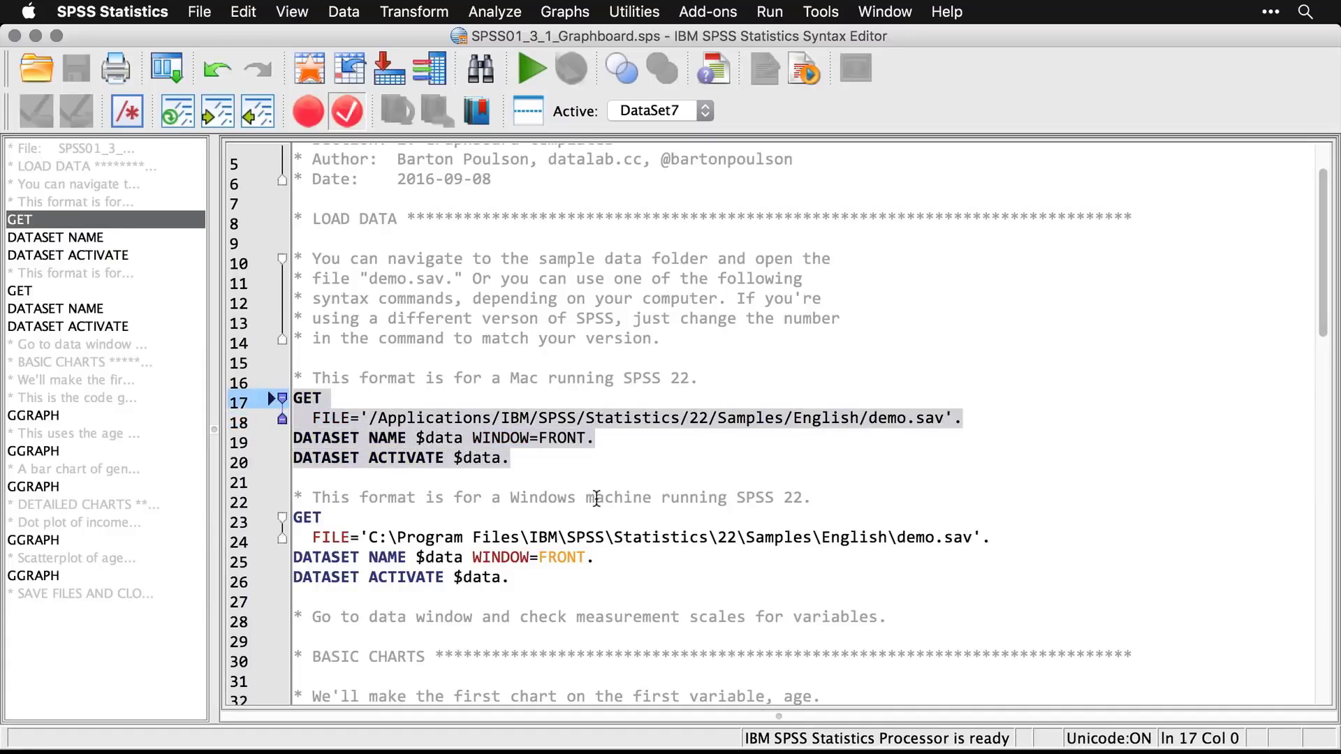
key(super+r)
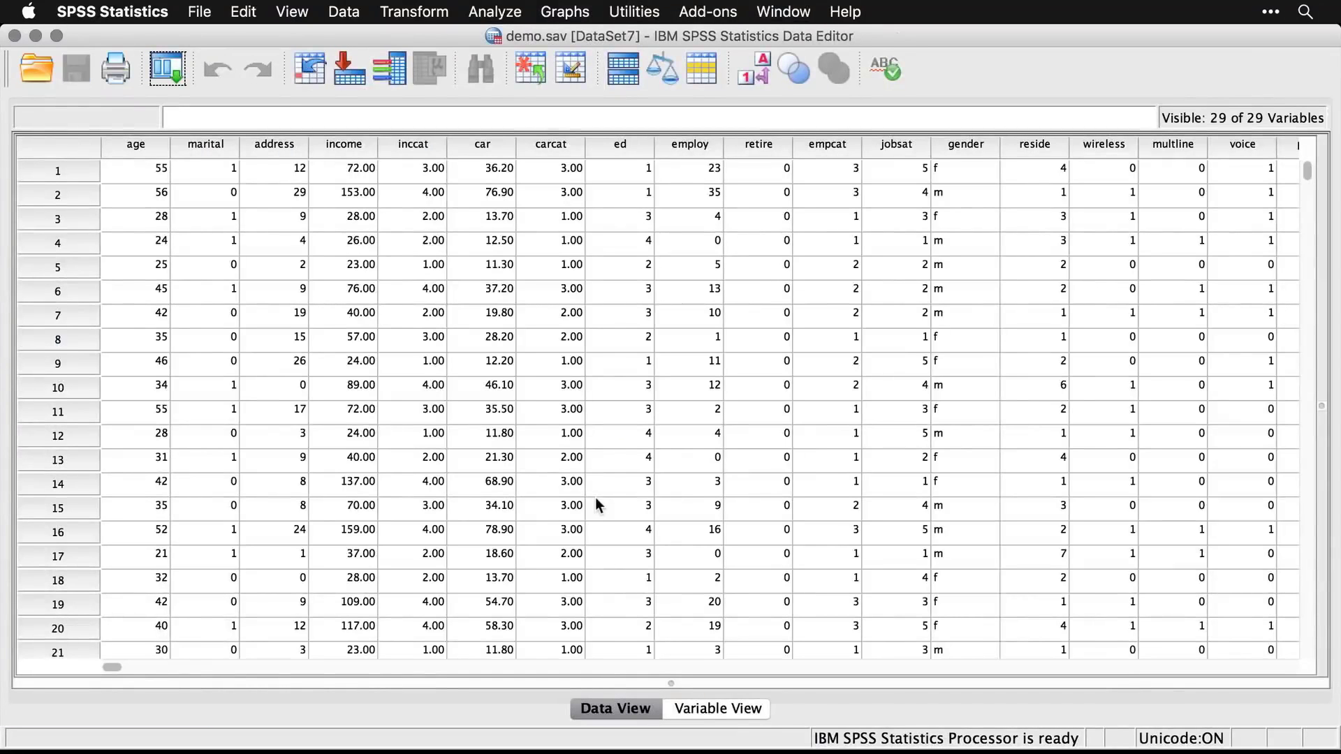
Step: Check the variables' measurement levels, including the options offered for gender, and return to the Graphboard syntax file
click(718, 708)
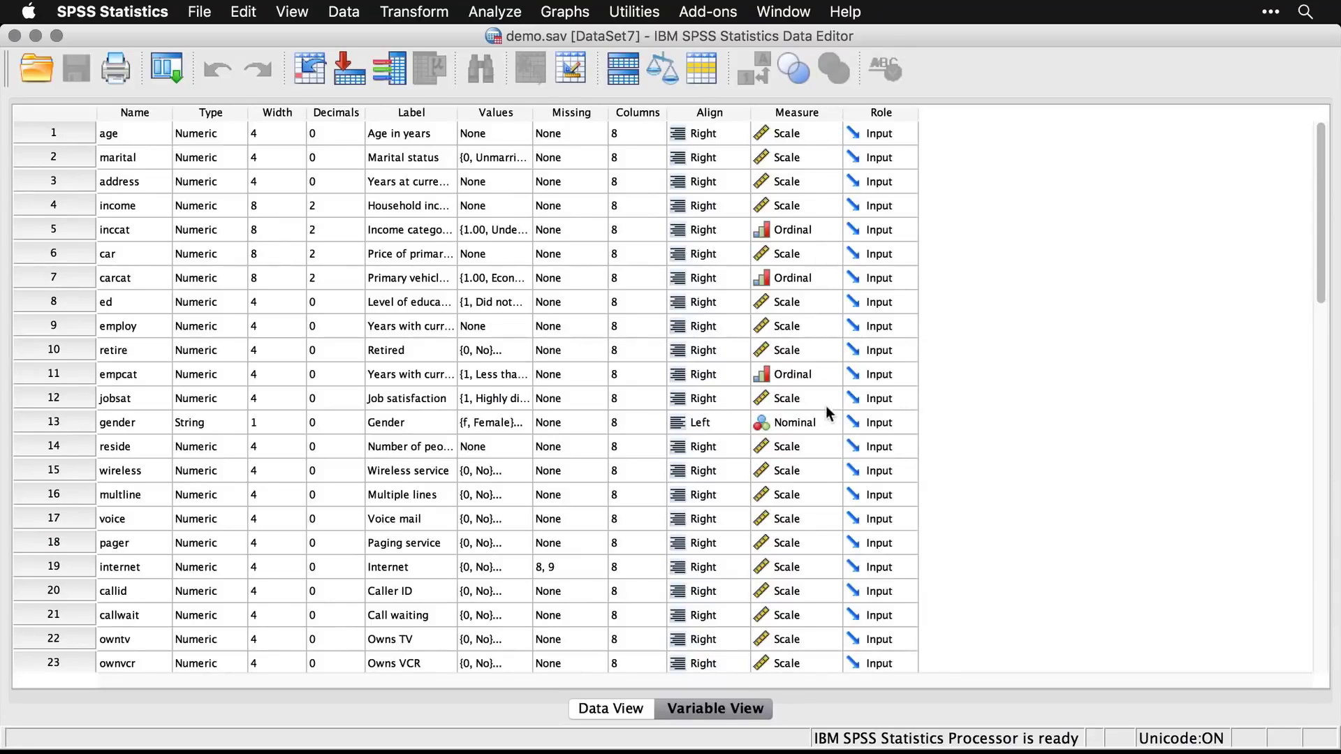
scroll(826, 422, down, 1)
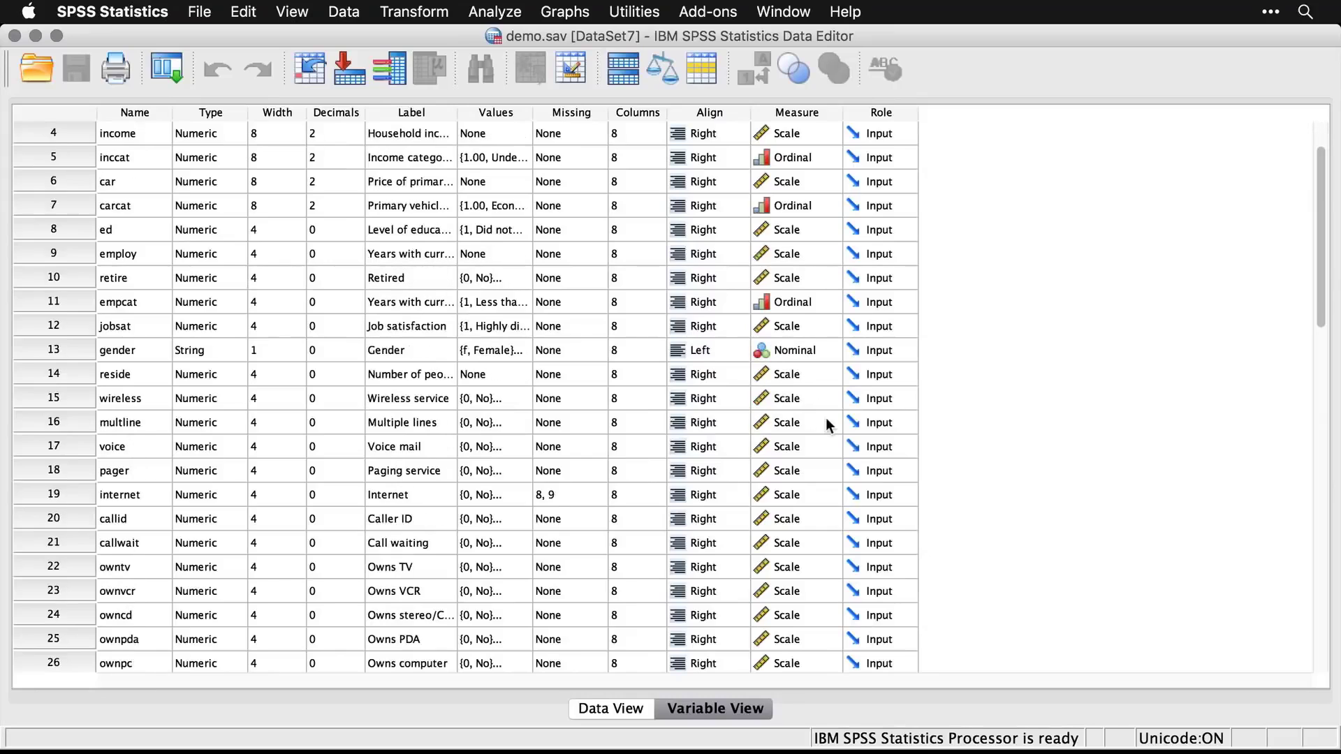
click(820, 345)
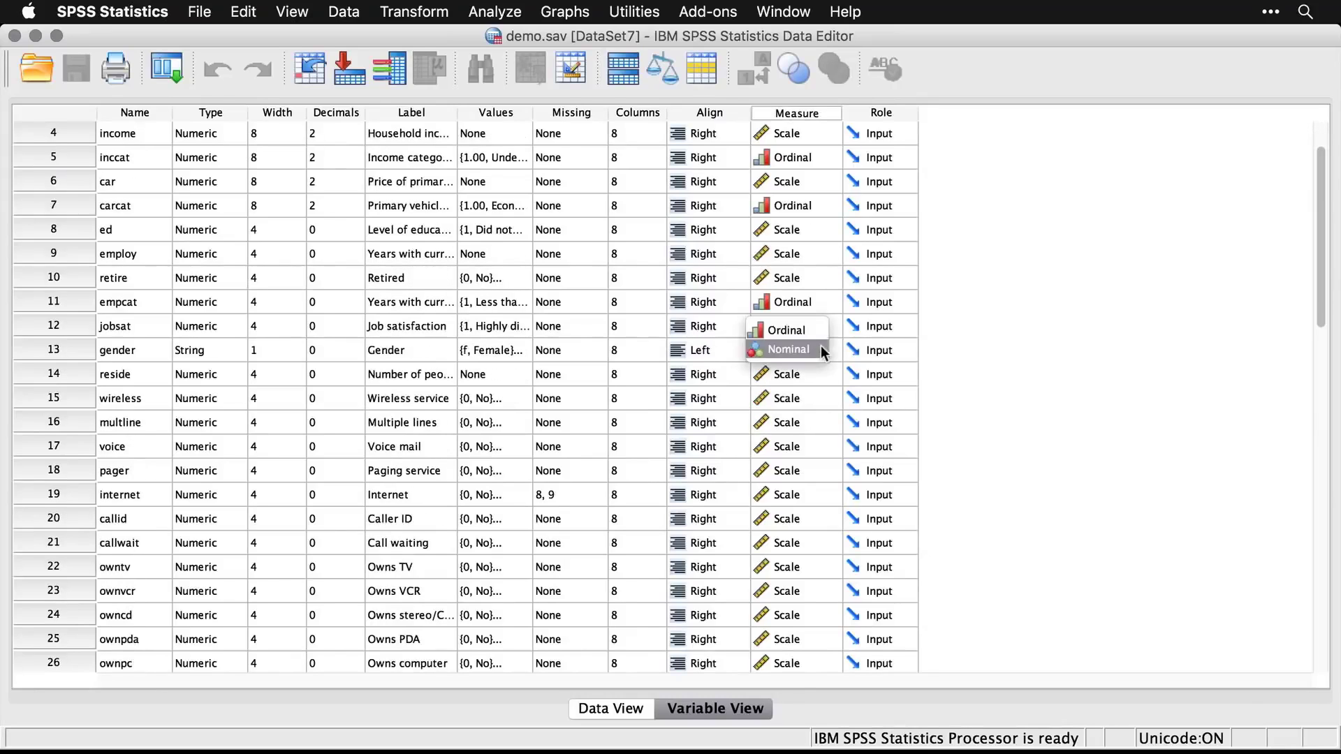
click(992, 348)
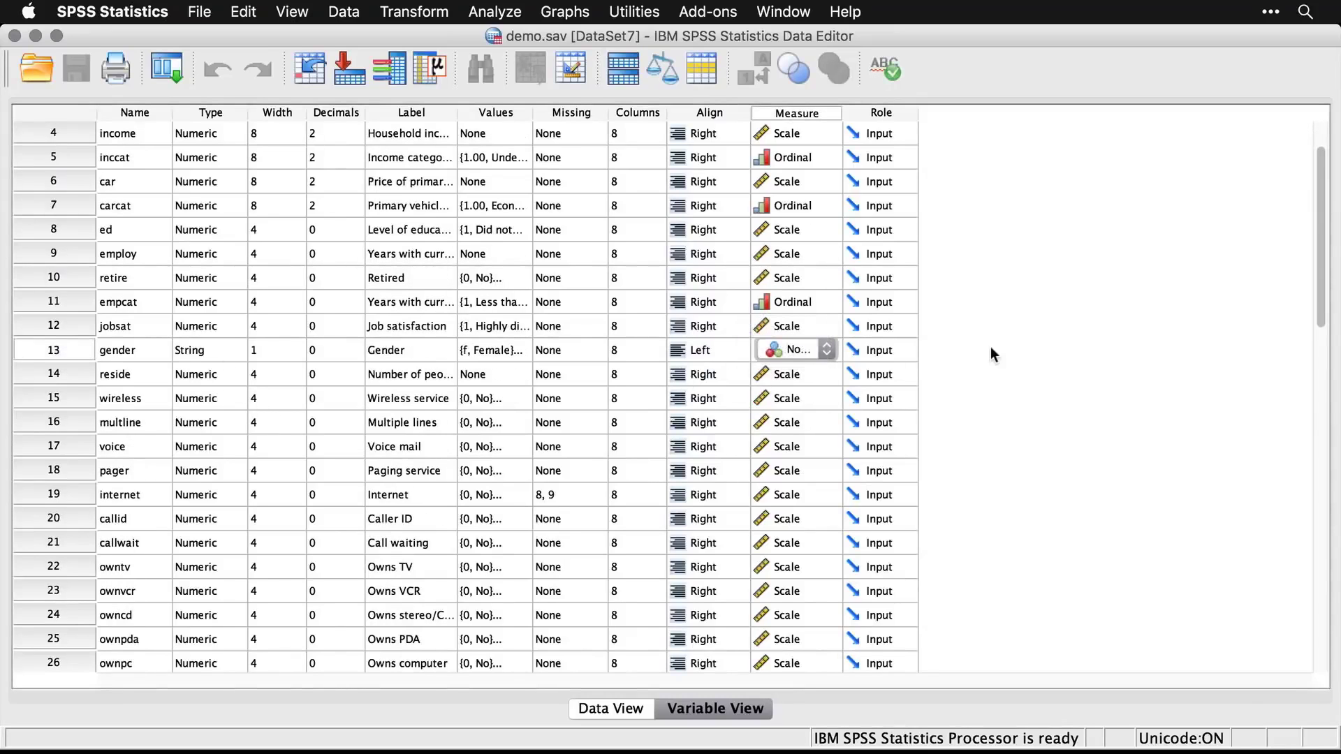
click(627, 711)
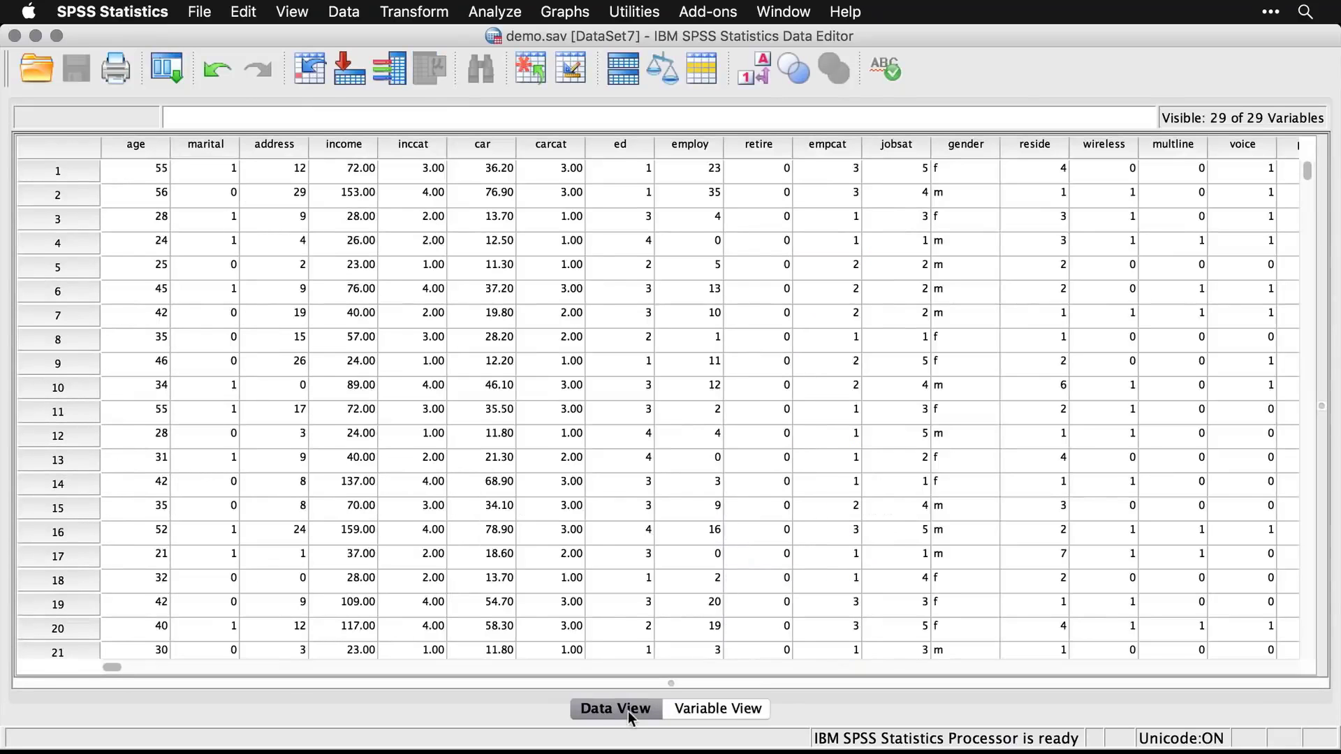
key(super+grave)
key(super+grave)
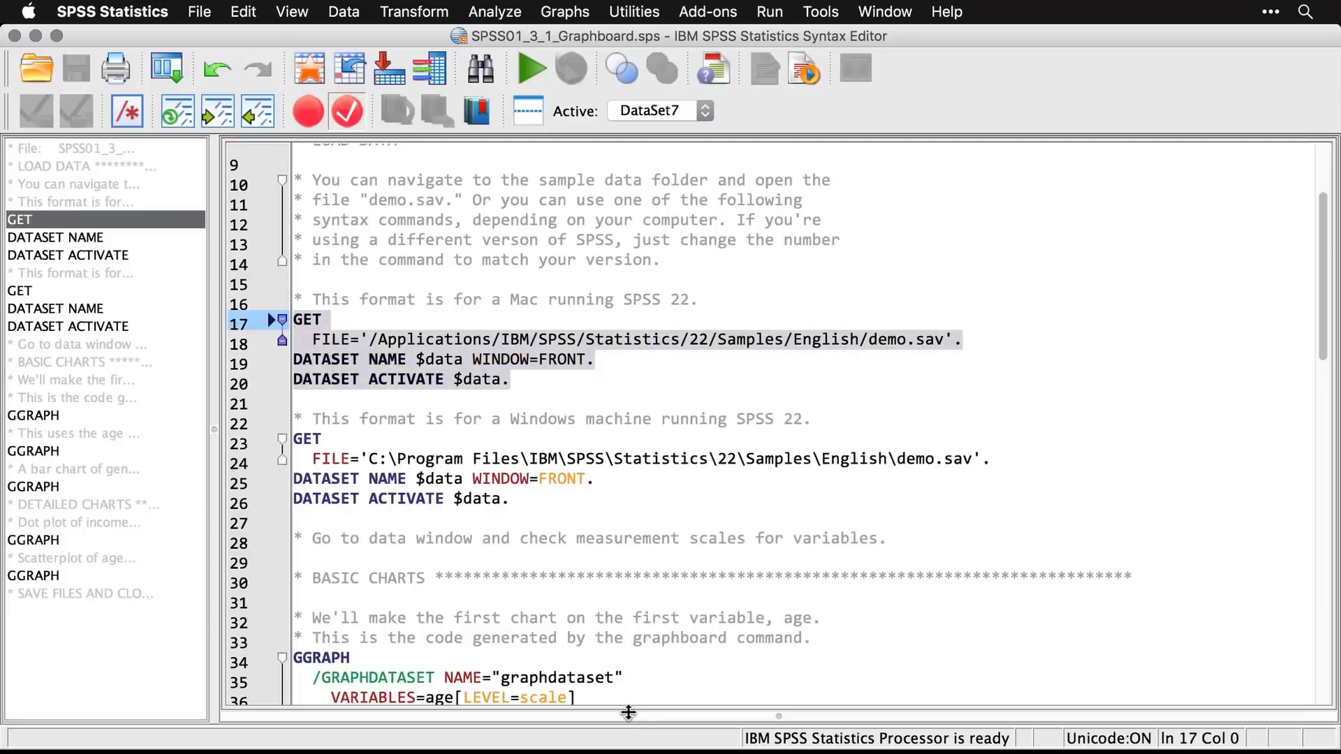
Step: Create a Dot Plot of Age in years with the Graphboard Template Chooser and view the chart
scroll(838, 583, down, 5)
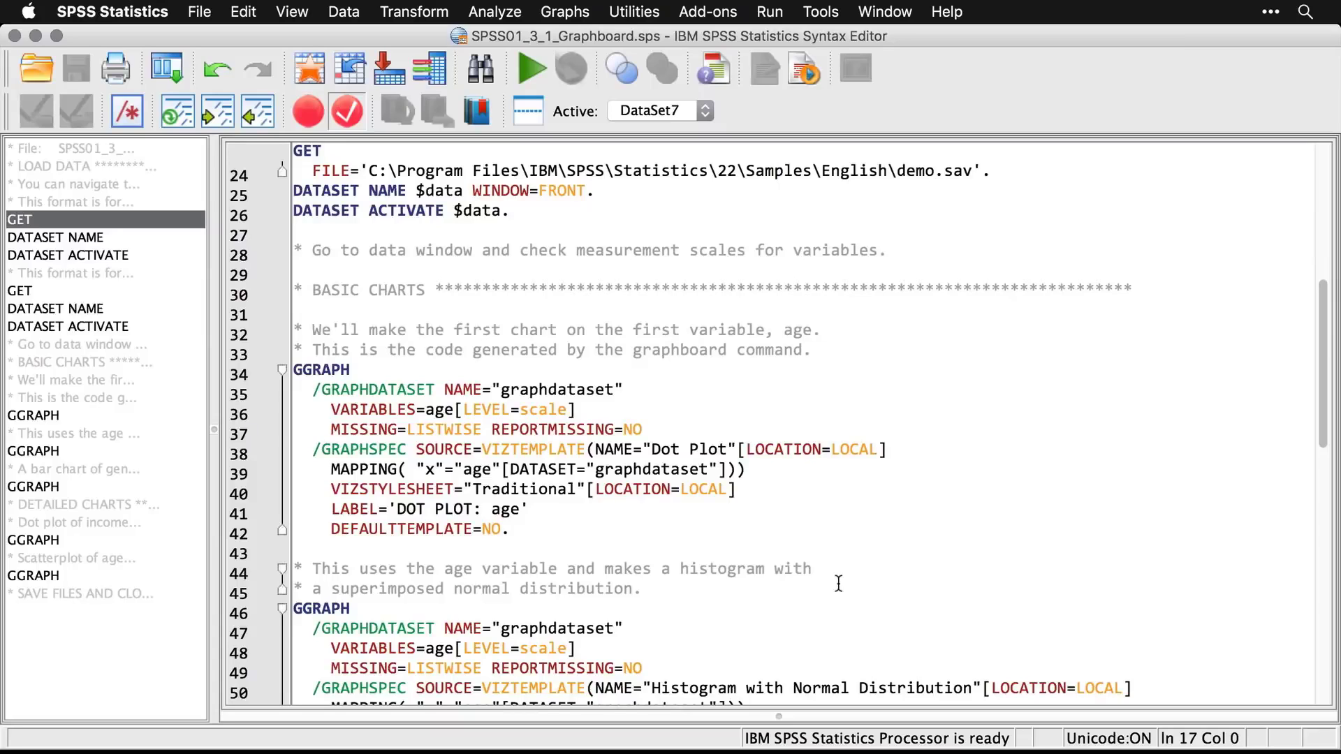
click(571, 14)
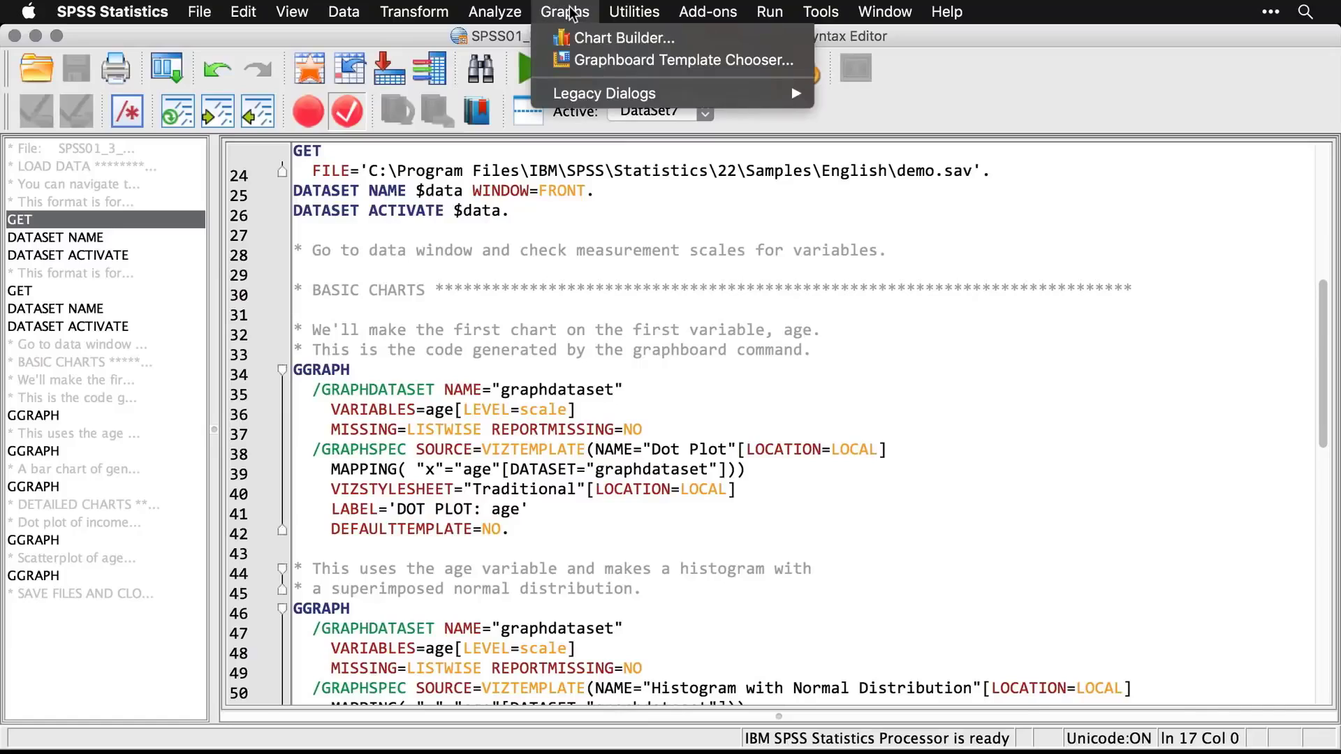
click(612, 63)
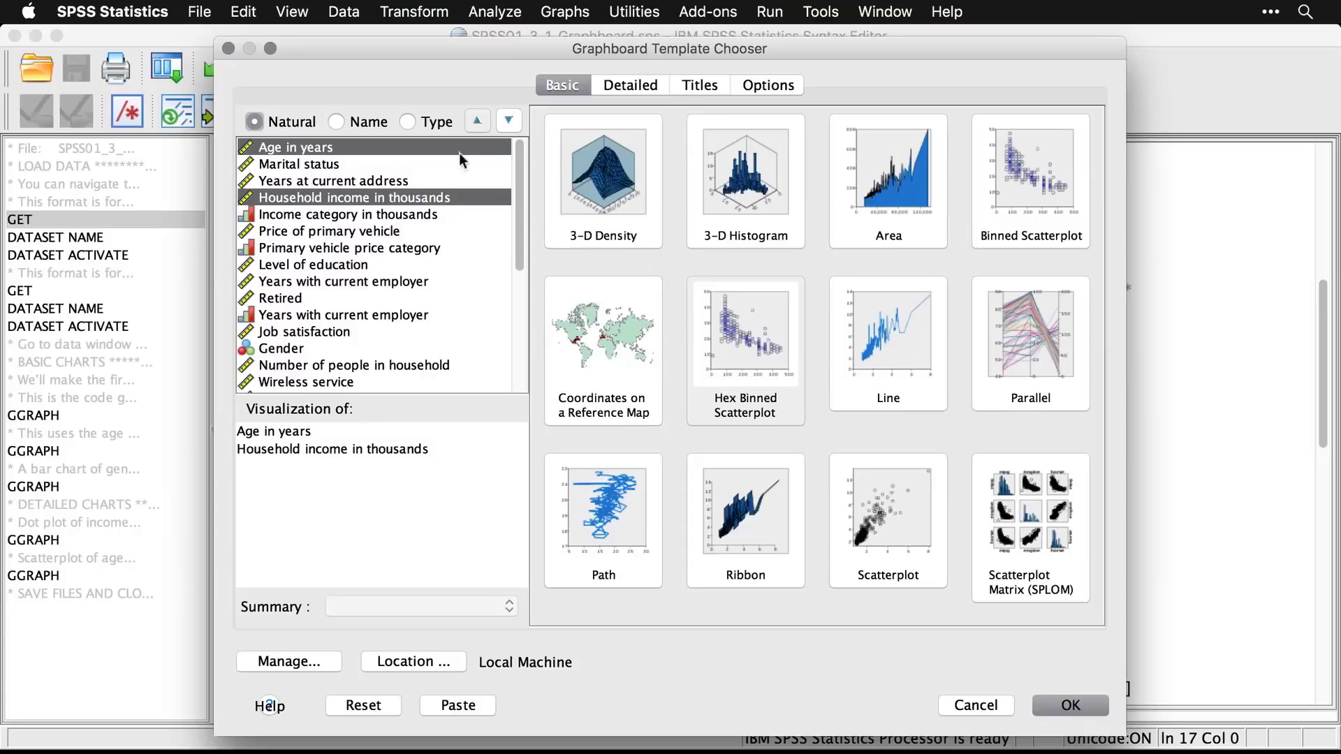
click(359, 149)
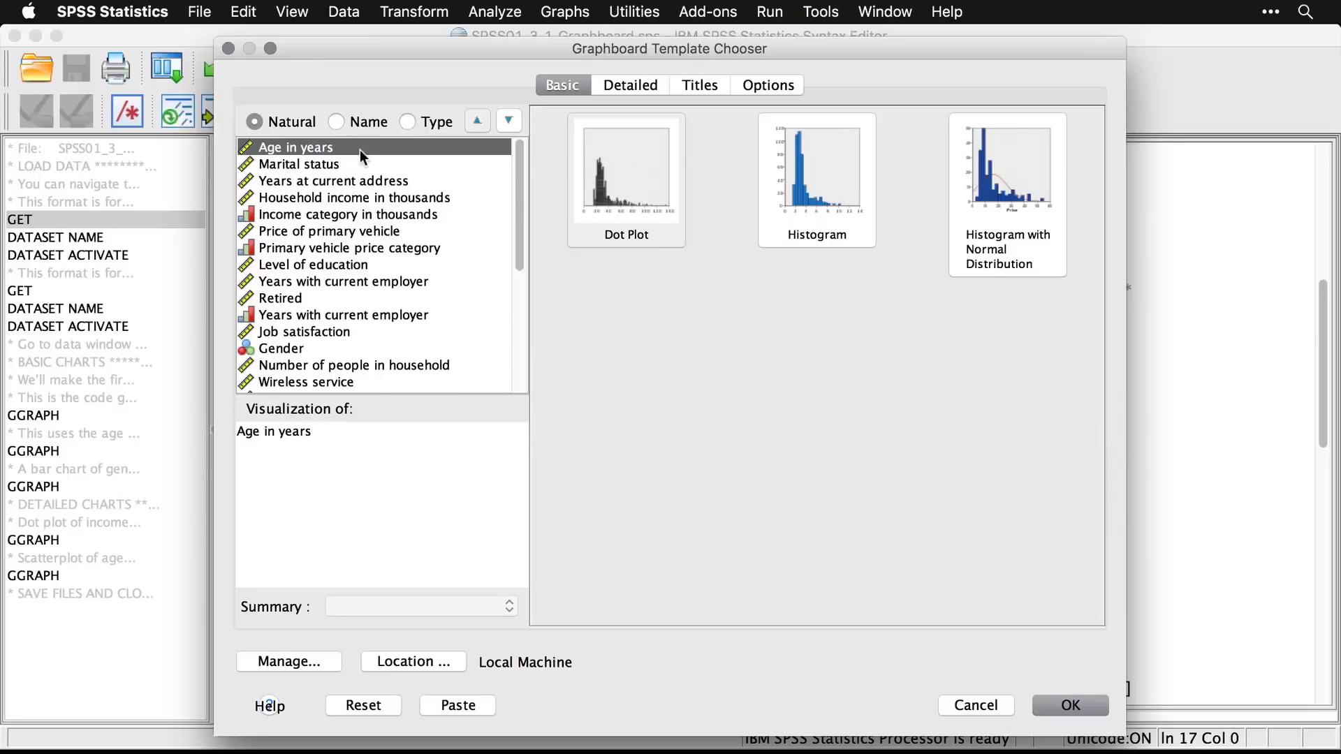
click(613, 187)
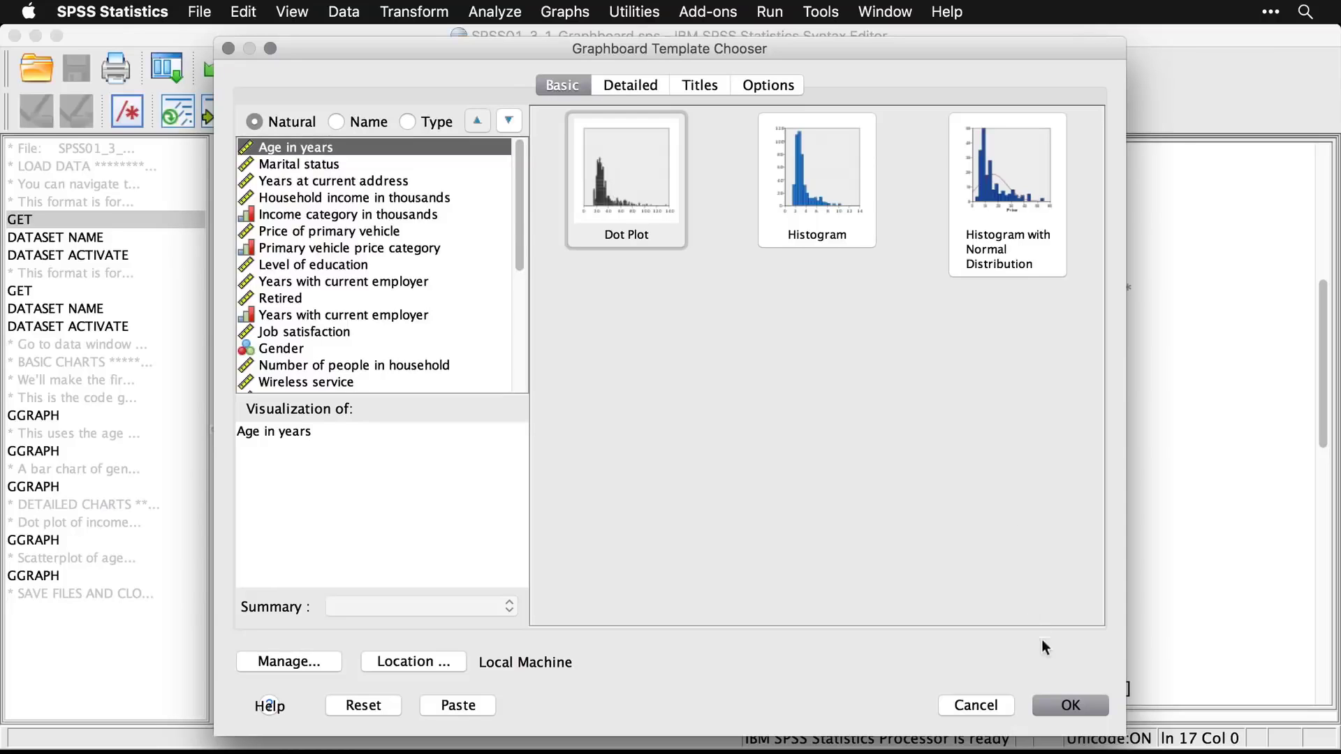
click(1070, 705)
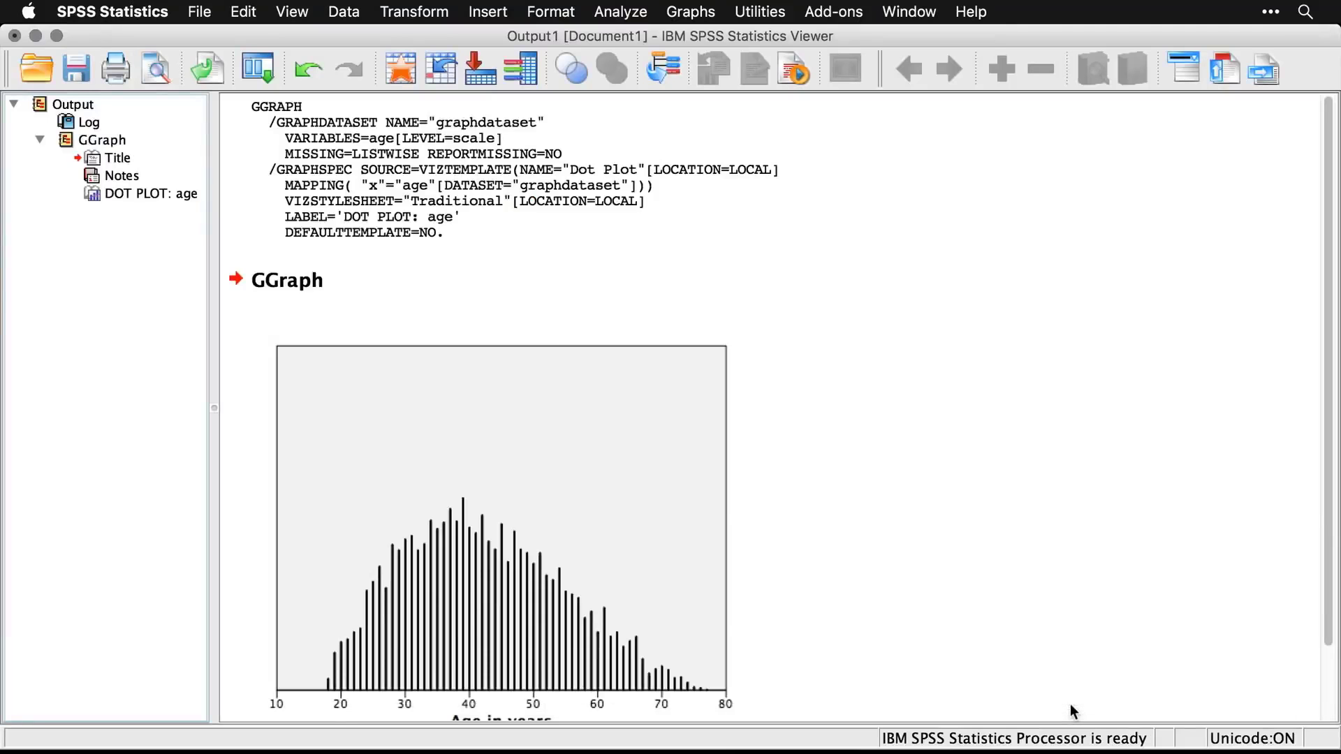
scroll(1070, 704, down, 2)
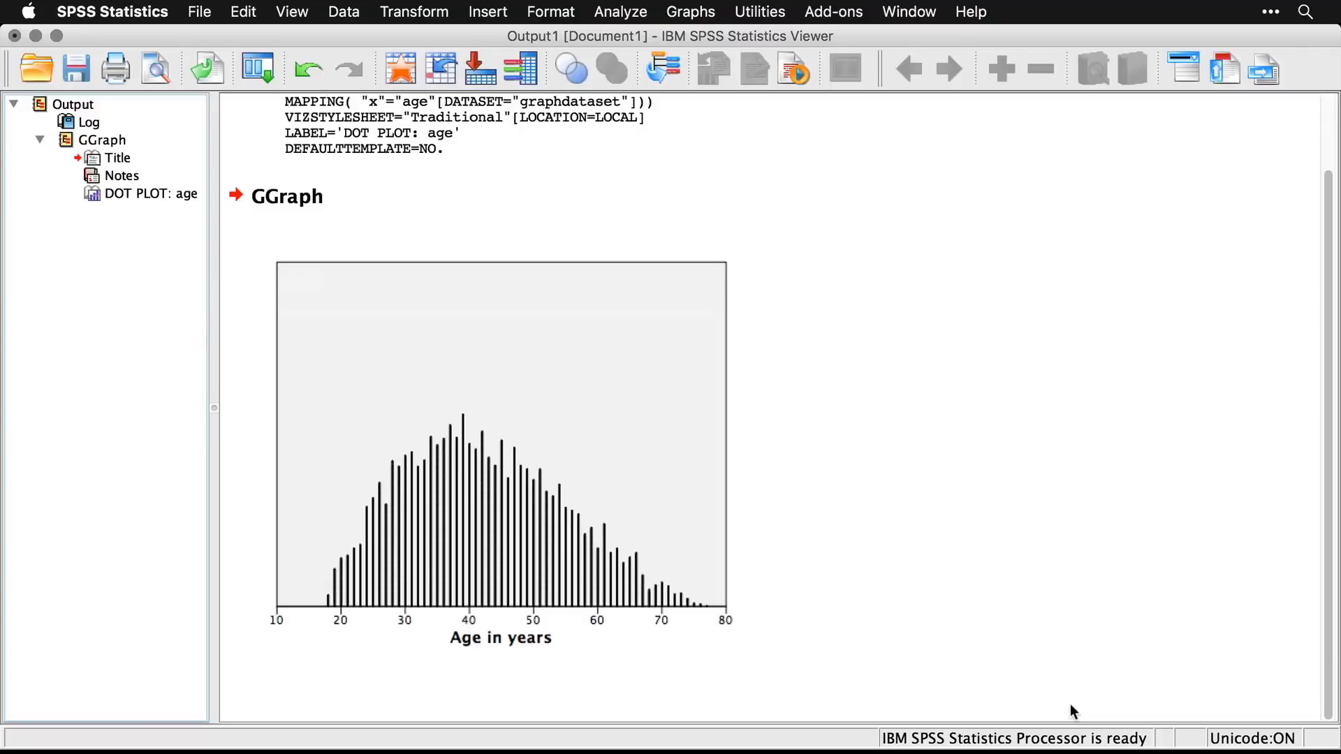
Step: Create a Histogram with Normal Distribution of Age in years using the Graphboard Template Chooser and view the chart
key(super+grave)
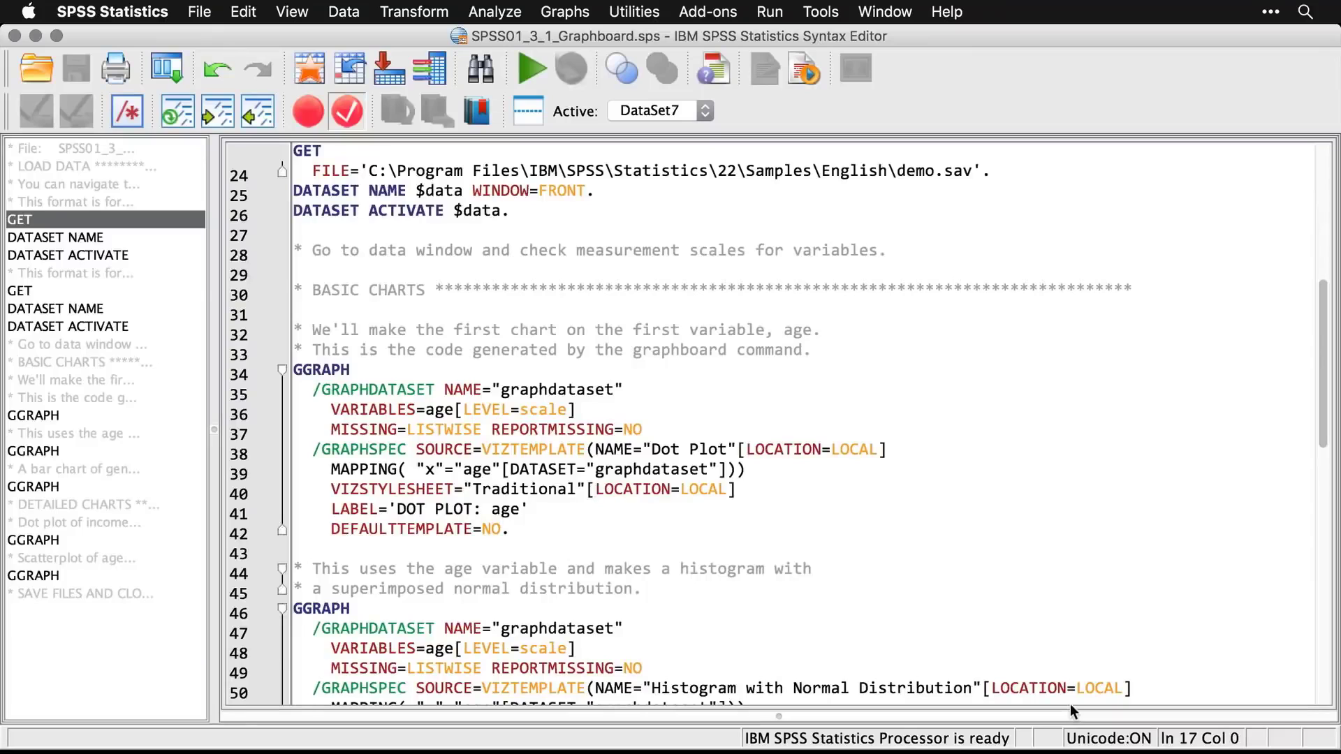
scroll(1001, 549, down, 2)
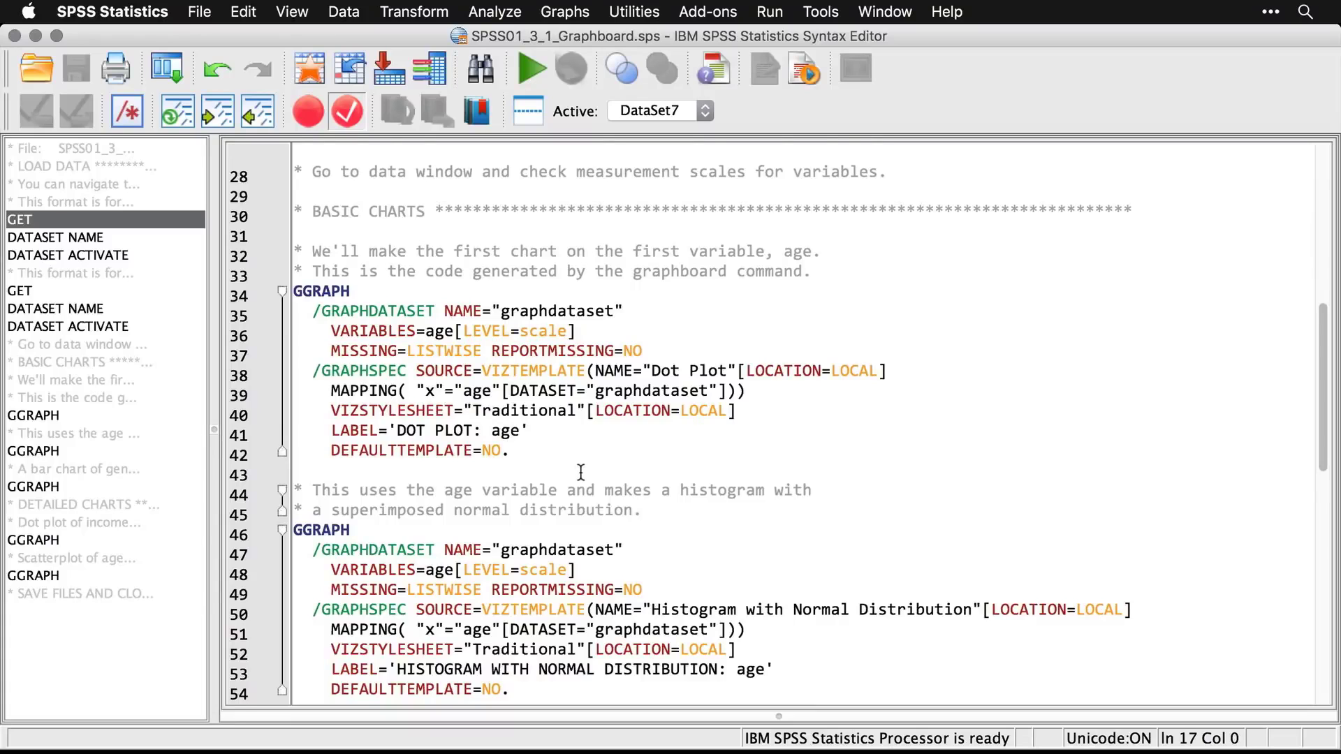
scroll(580, 473, down, 3)
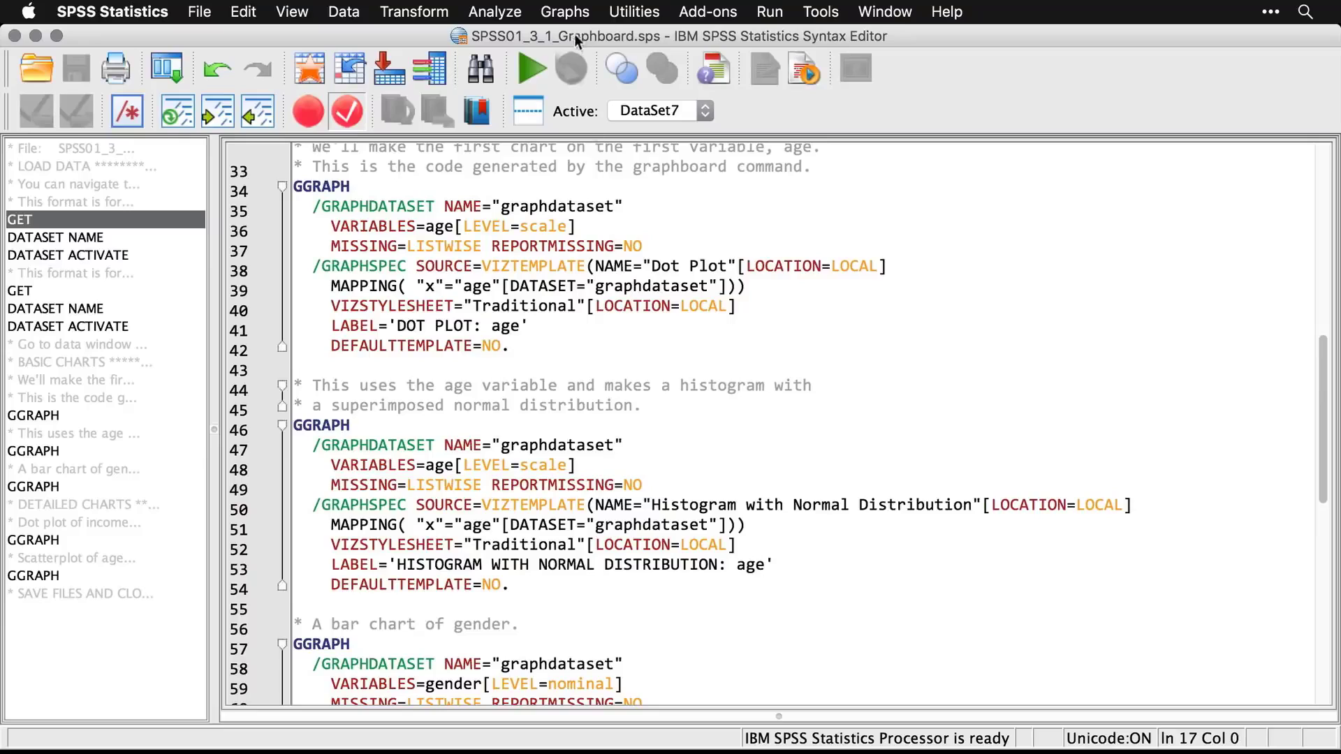
click(565, 12)
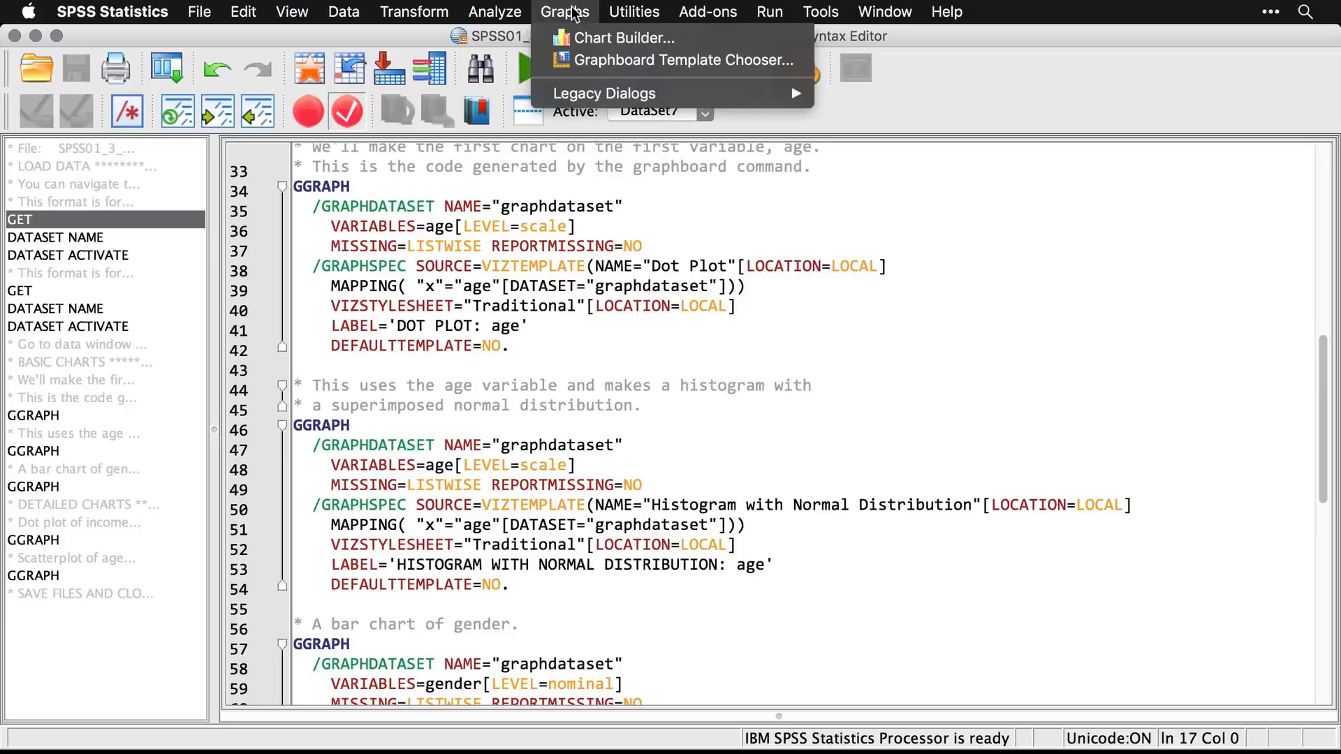
click(577, 63)
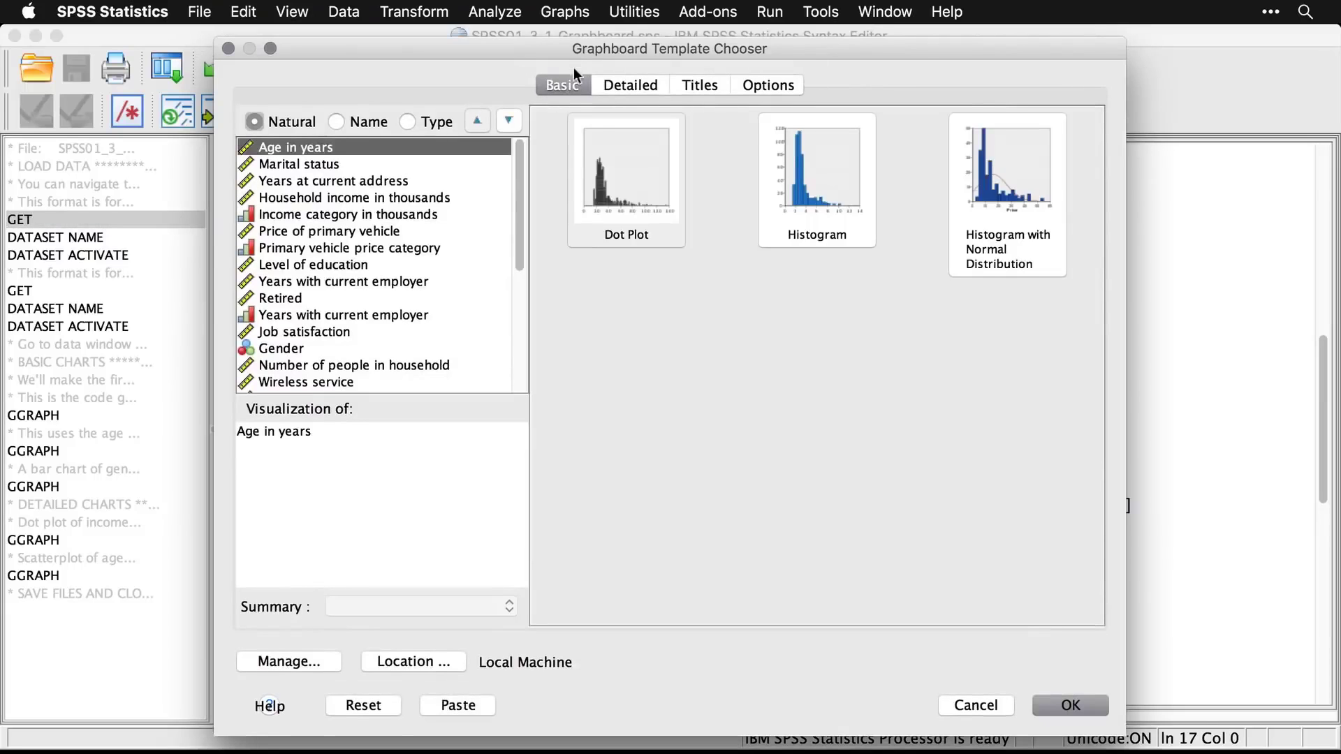
click(1001, 195)
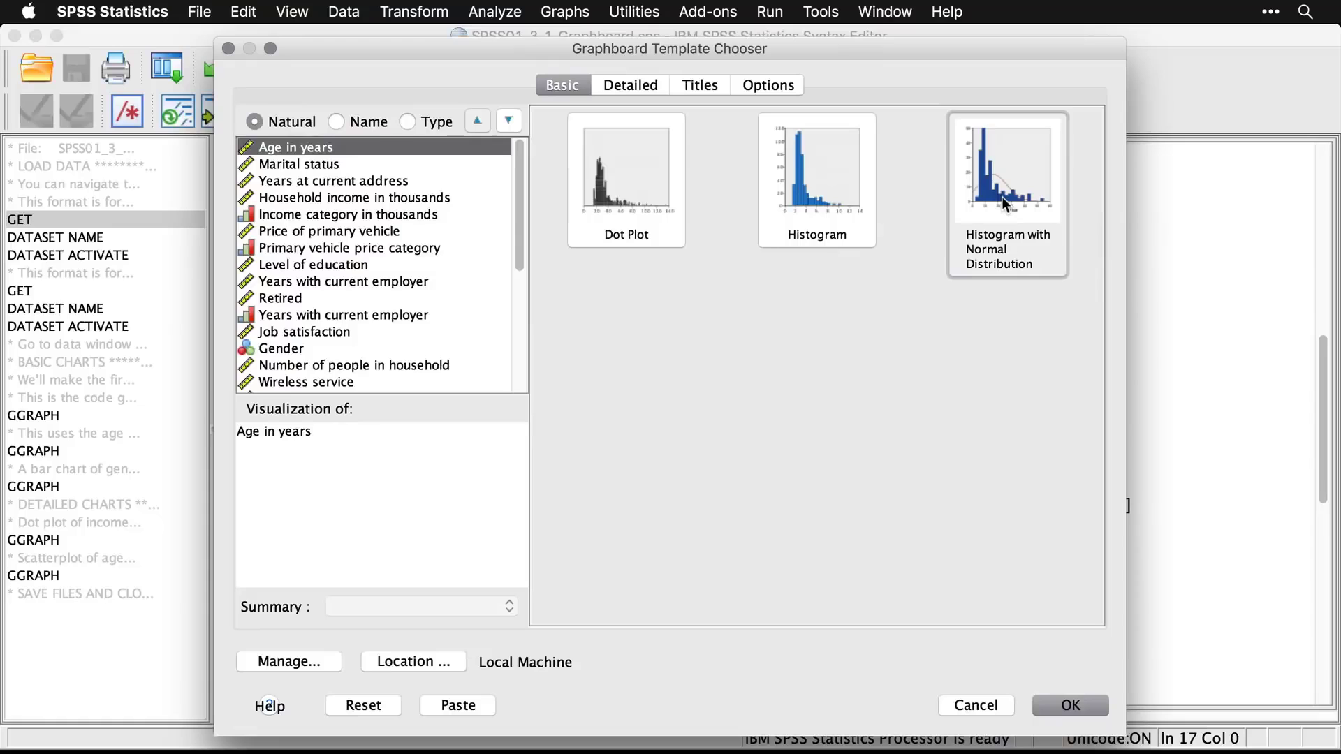
click(1078, 706)
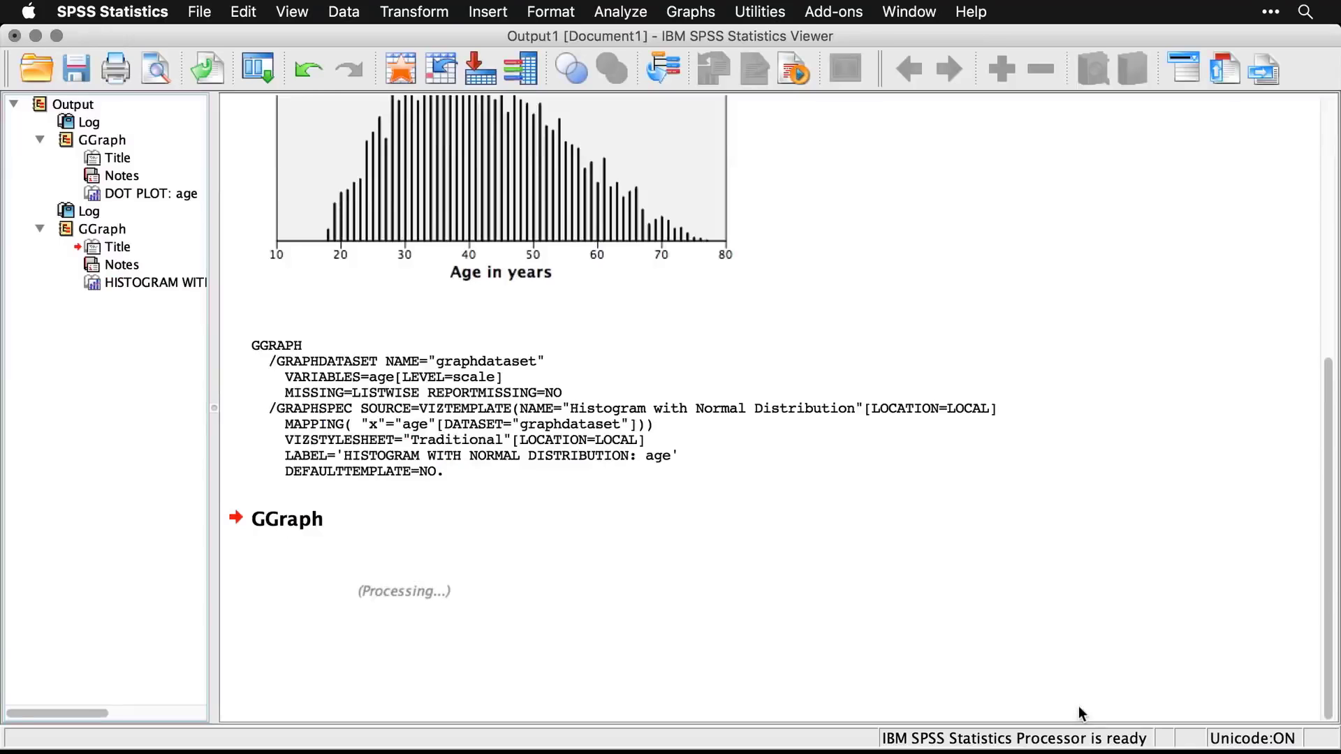
scroll(1078, 706, down, 5)
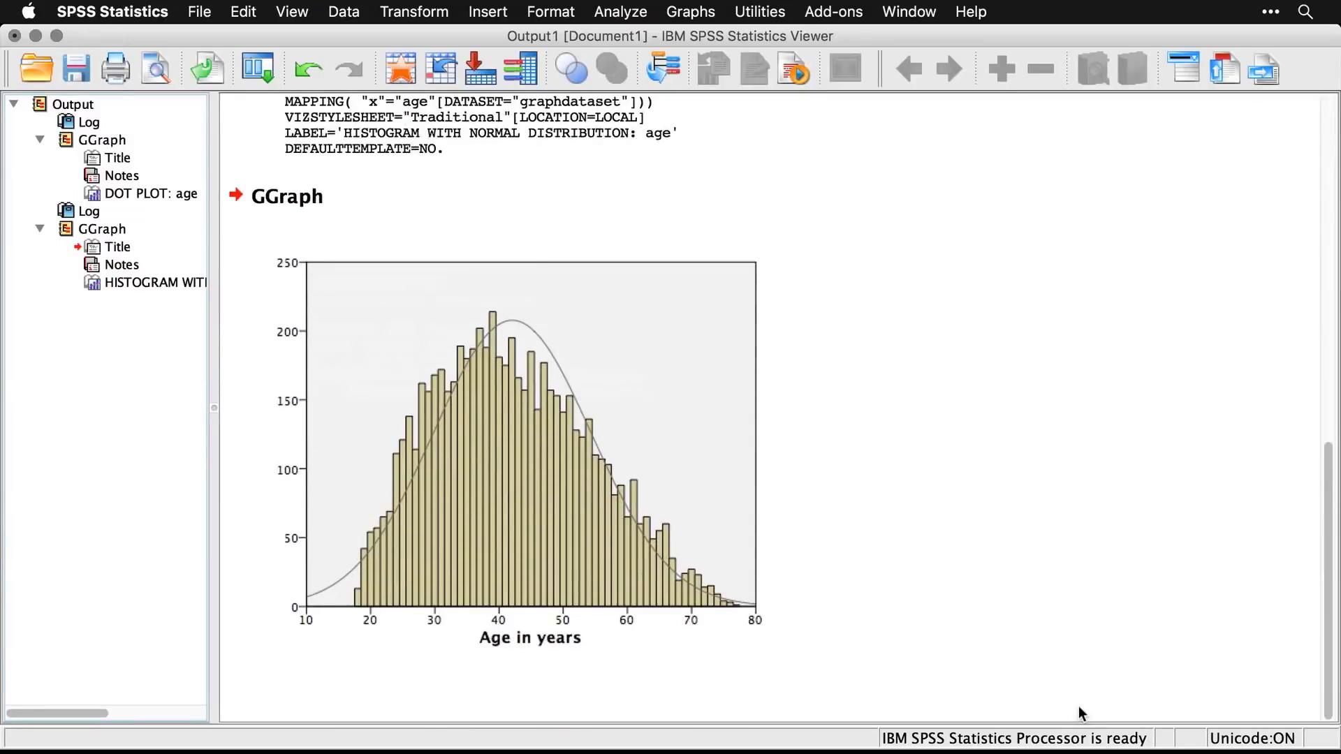
click(976, 439)
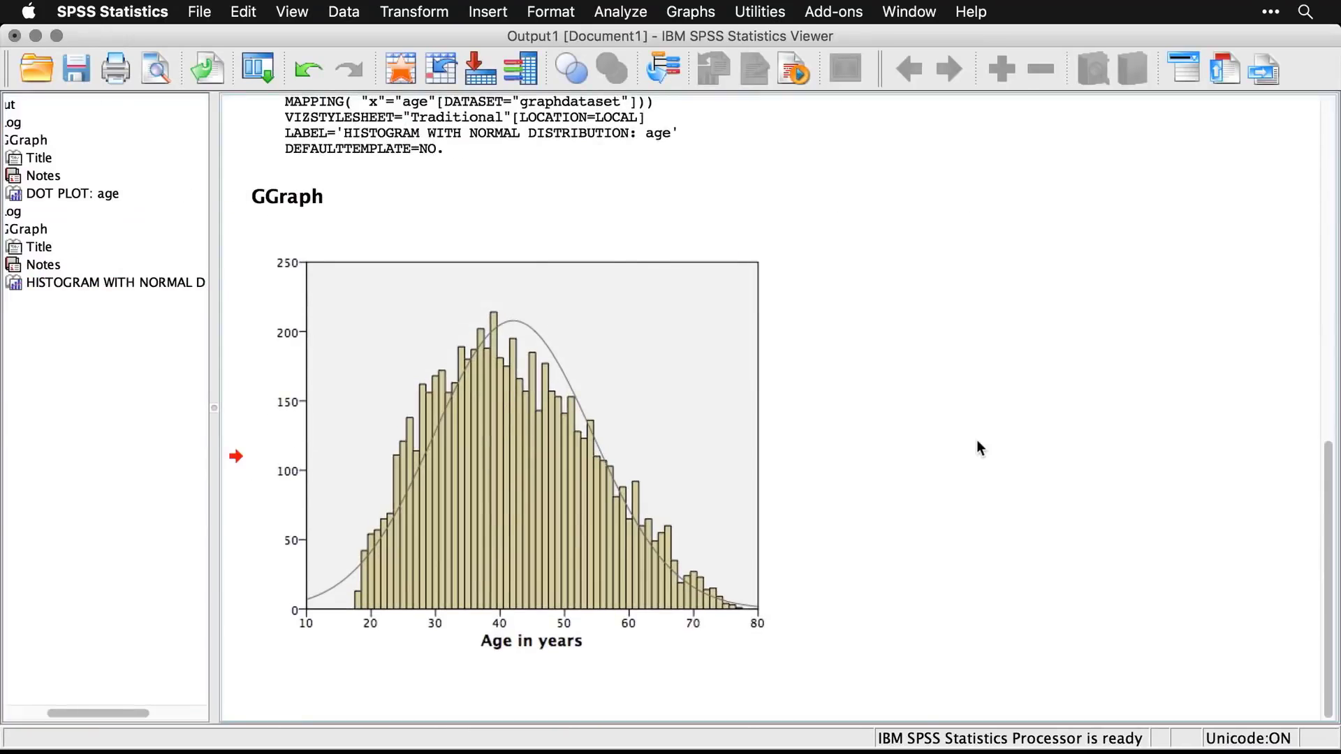
Step: Create a Bar of Counts chart of Gender with the Graphboard Template Chooser
key(super+grave)
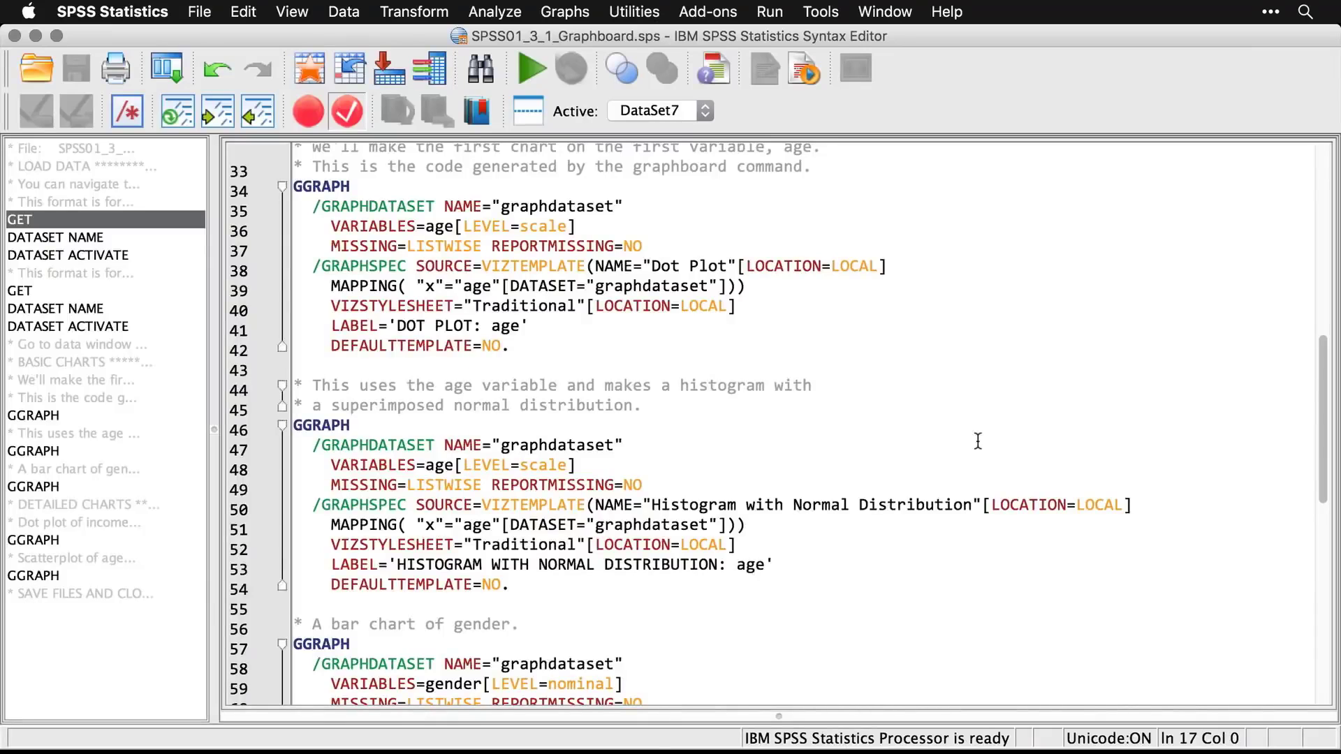
scroll(978, 440, down, 5)
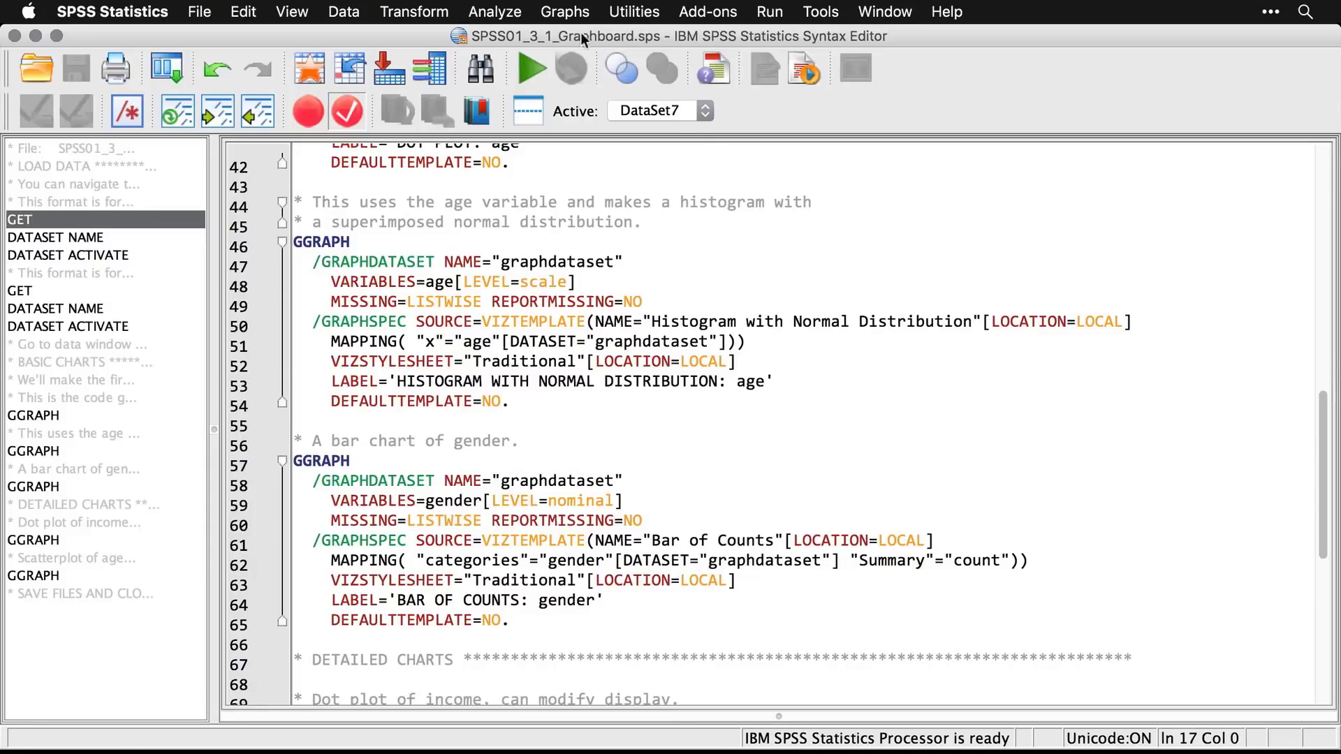
click(565, 12)
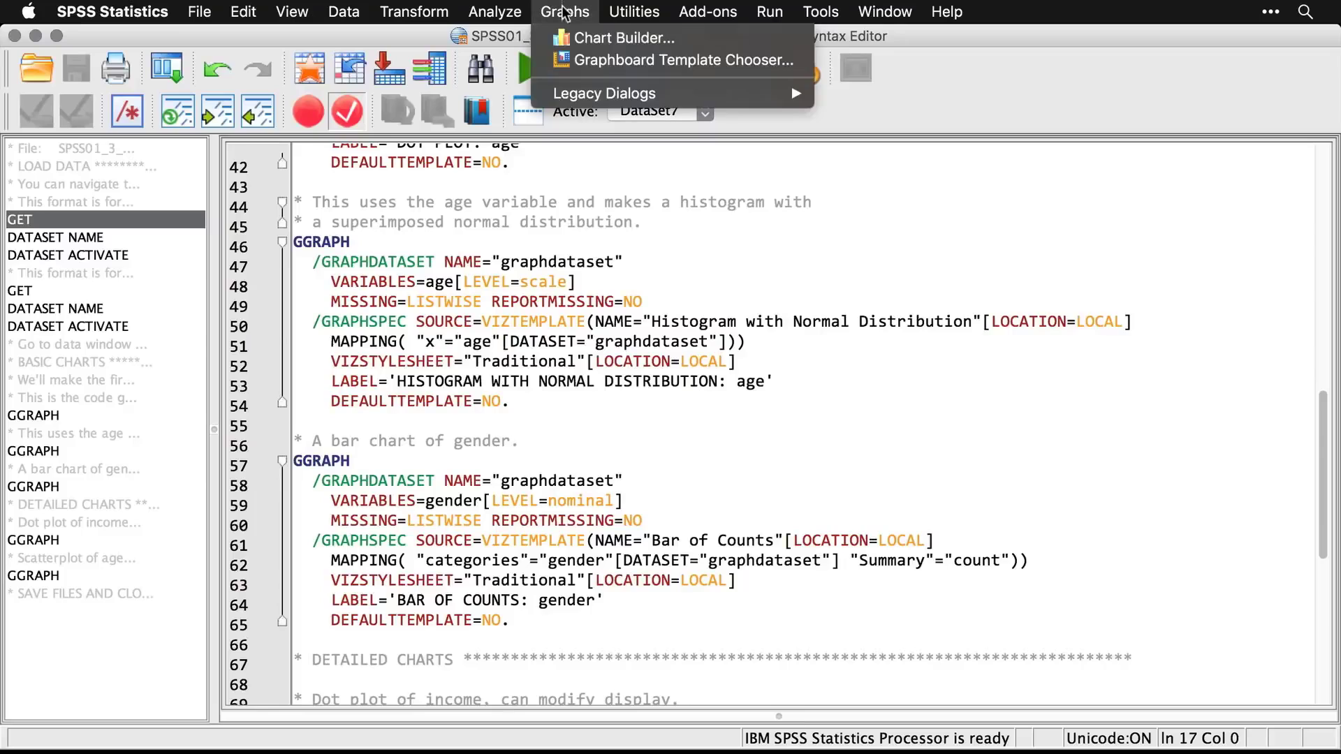
click(563, 60)
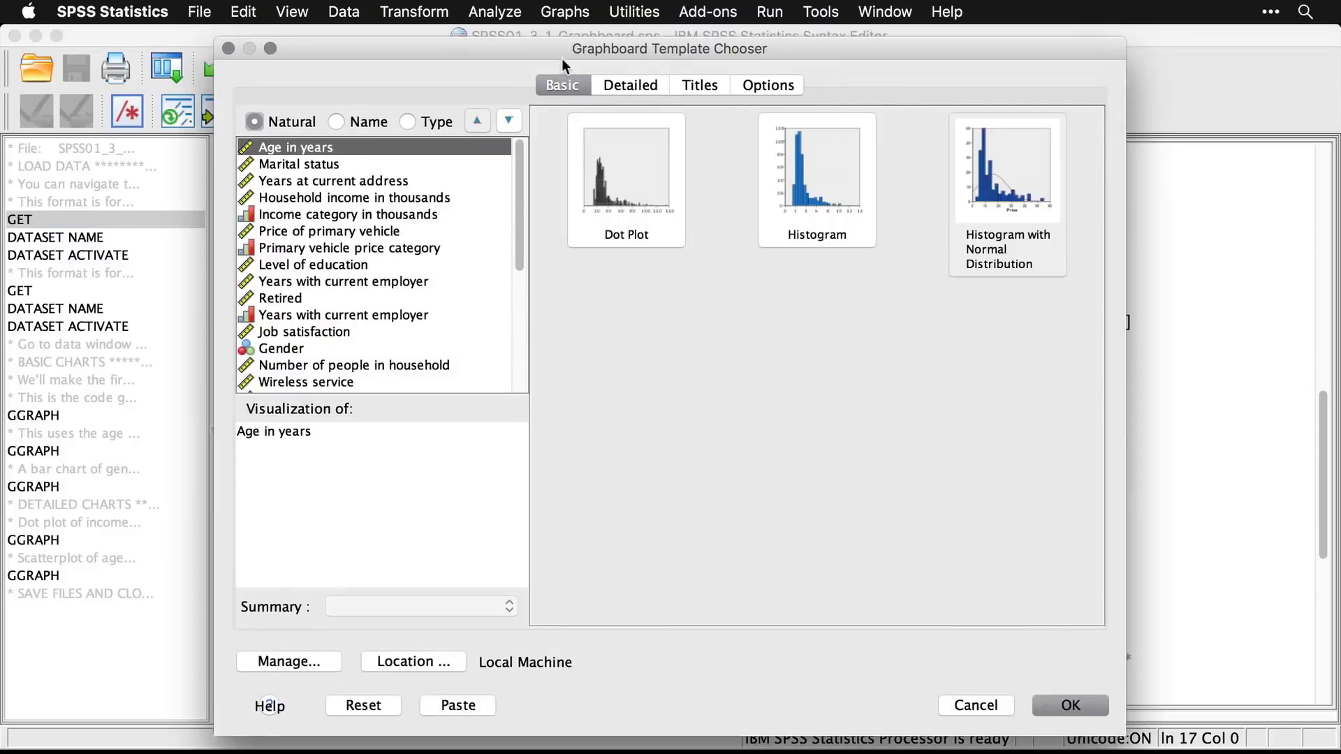
click(282, 350)
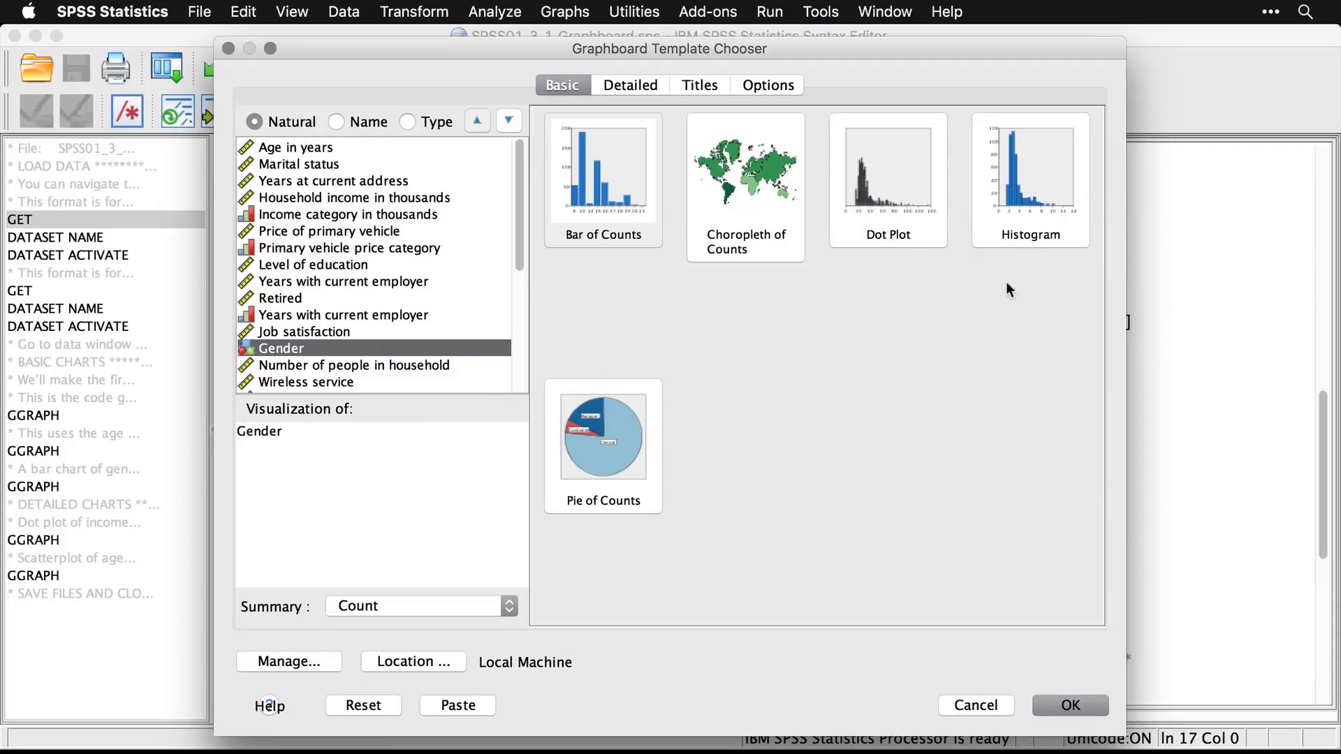
click(597, 187)
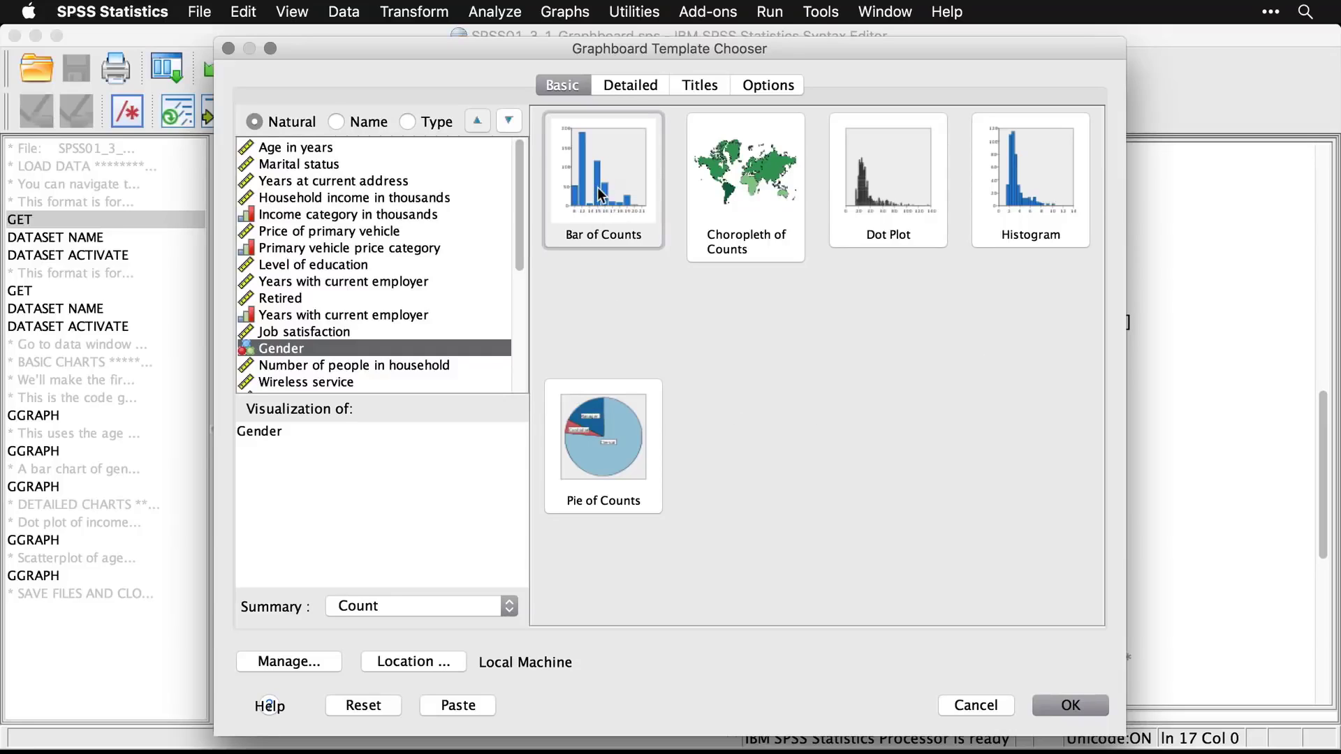
click(1077, 706)
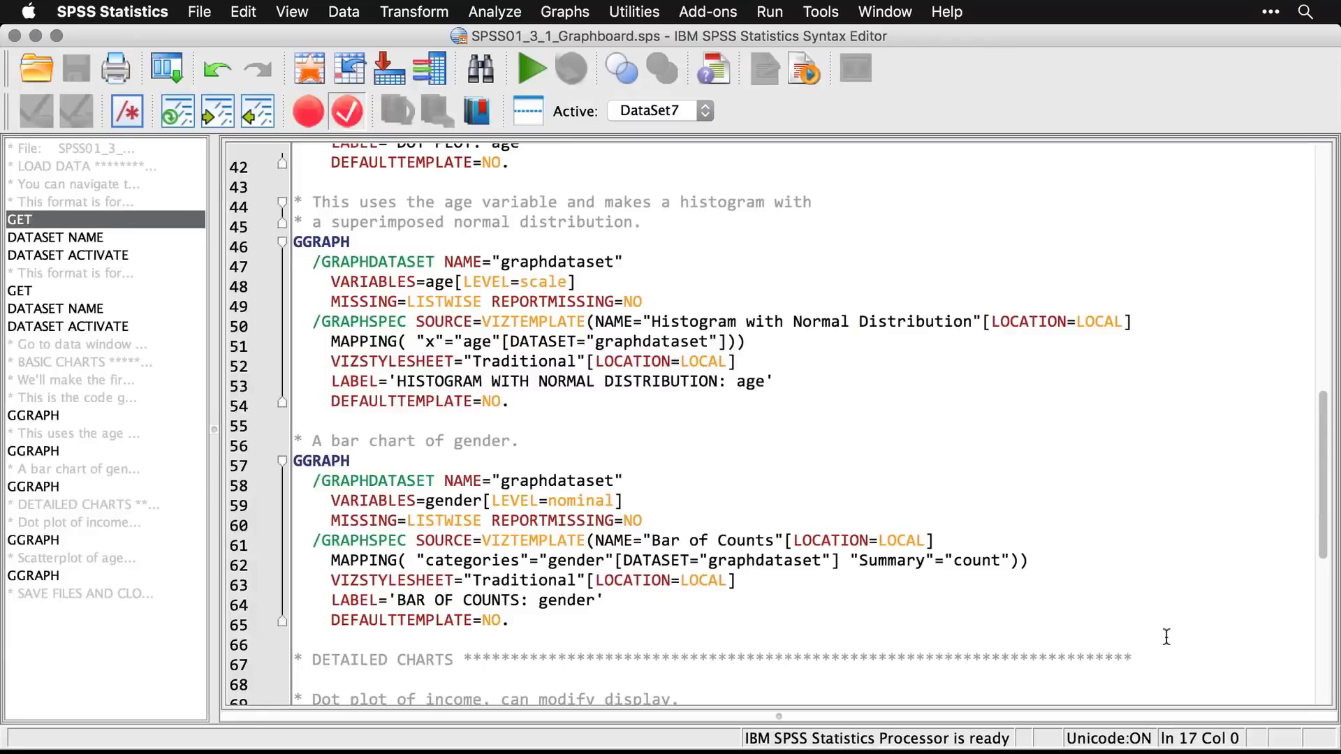
Step: Start a new chart in the Graphboard Template Chooser and set its detailed visualization type to Dot Plot
scroll(1165, 636, down, 8)
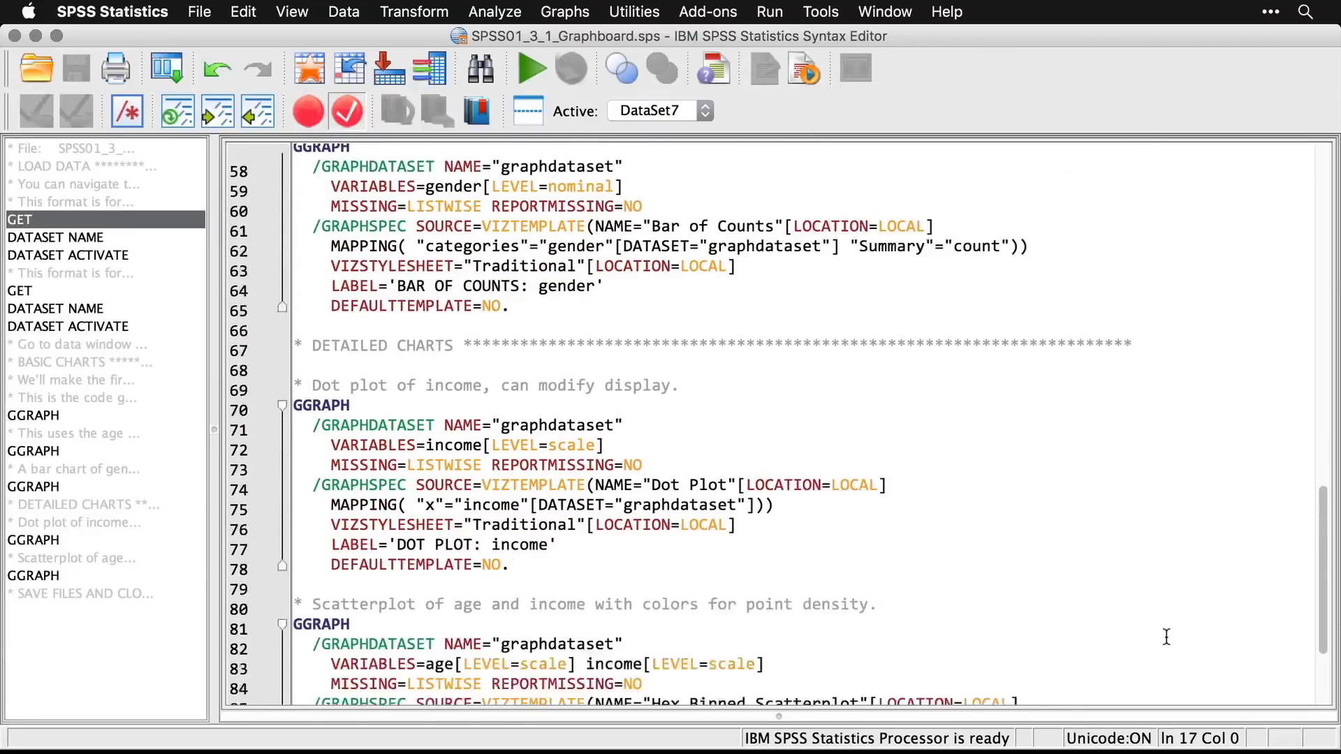
scroll(1166, 637, down, 1)
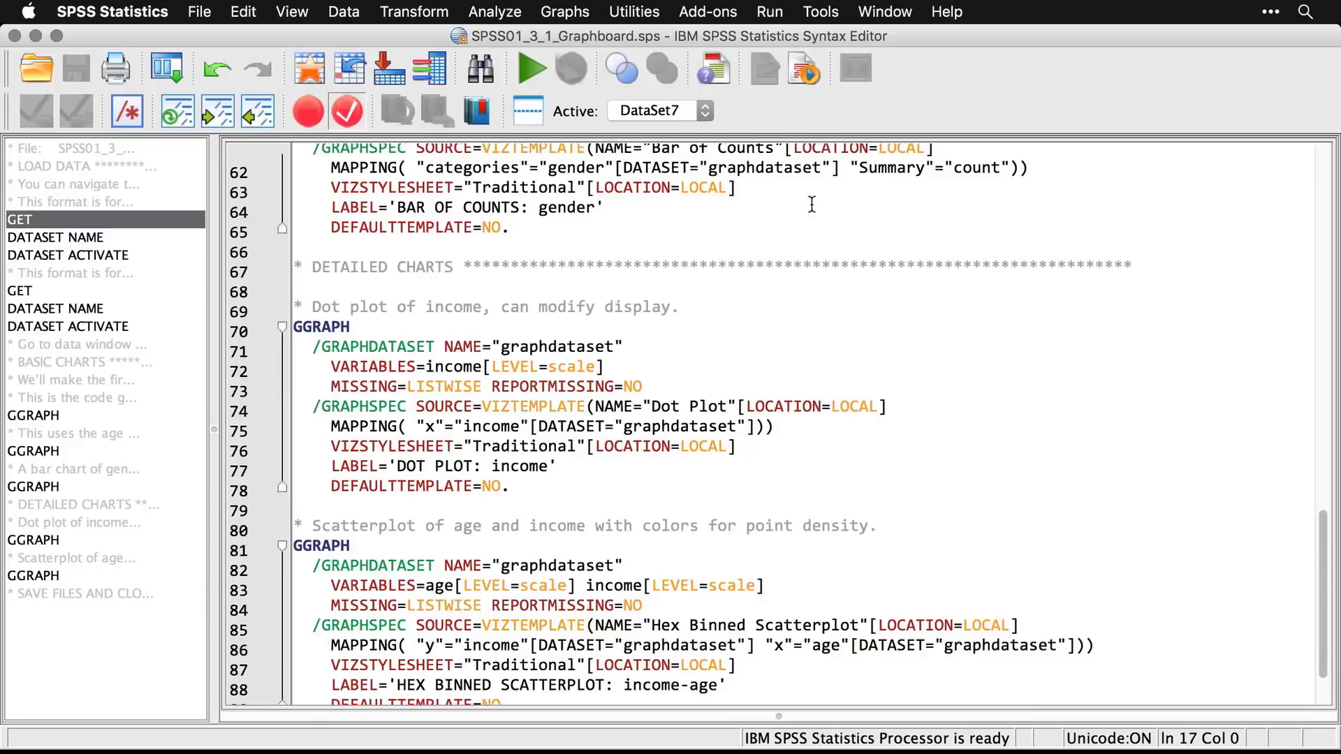
click(552, 11)
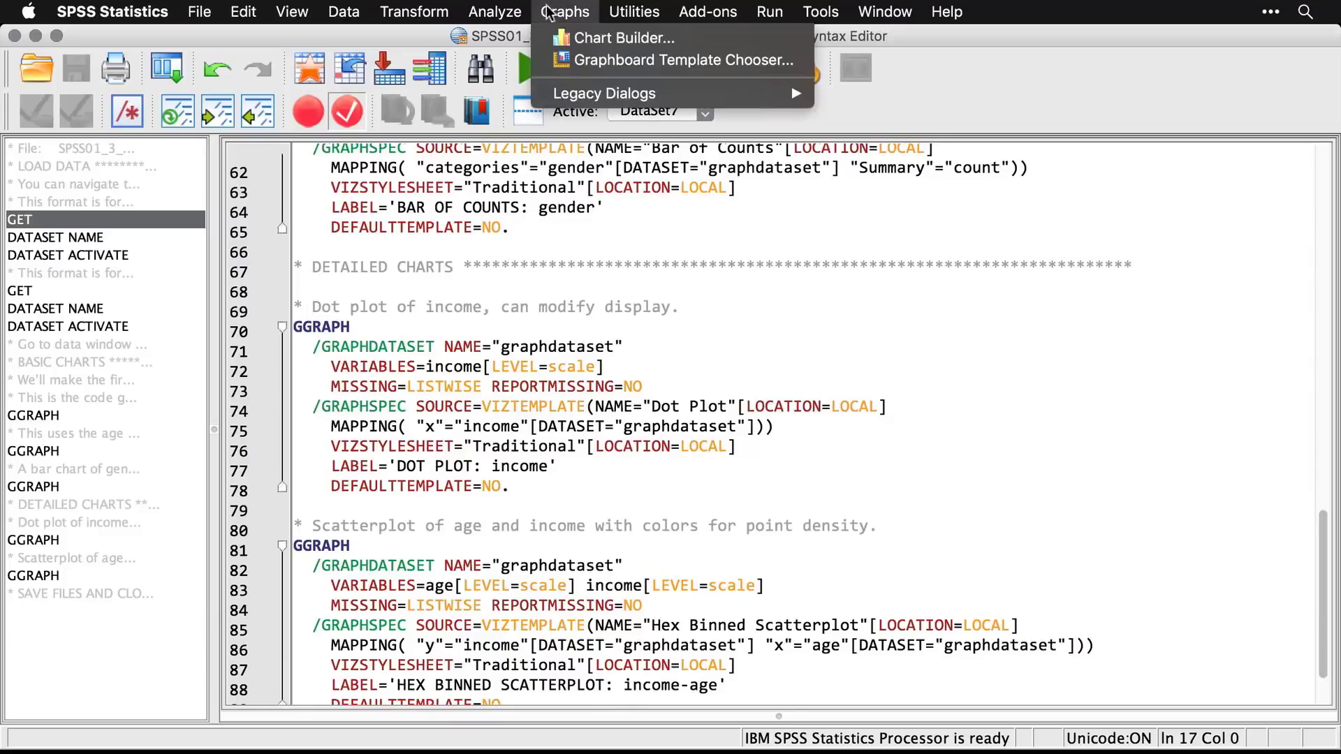
click(547, 62)
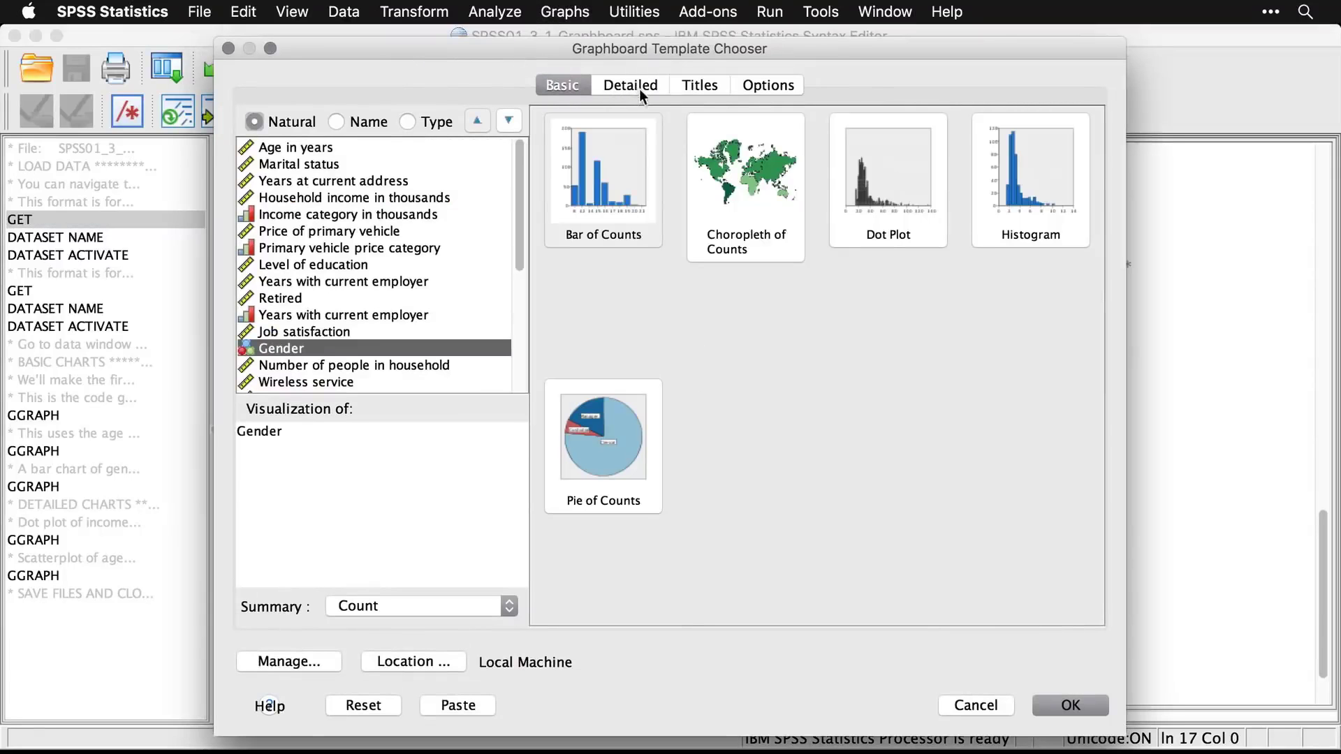
click(655, 89)
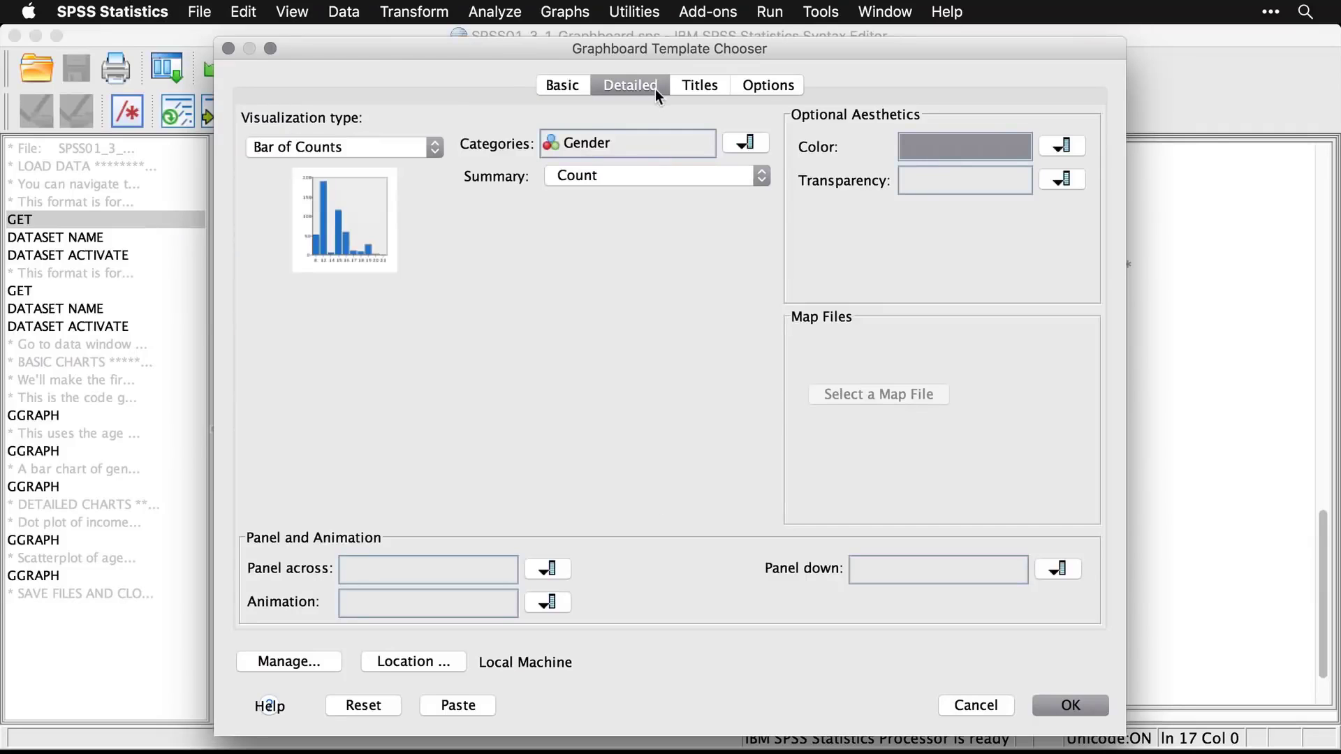
click(421, 149)
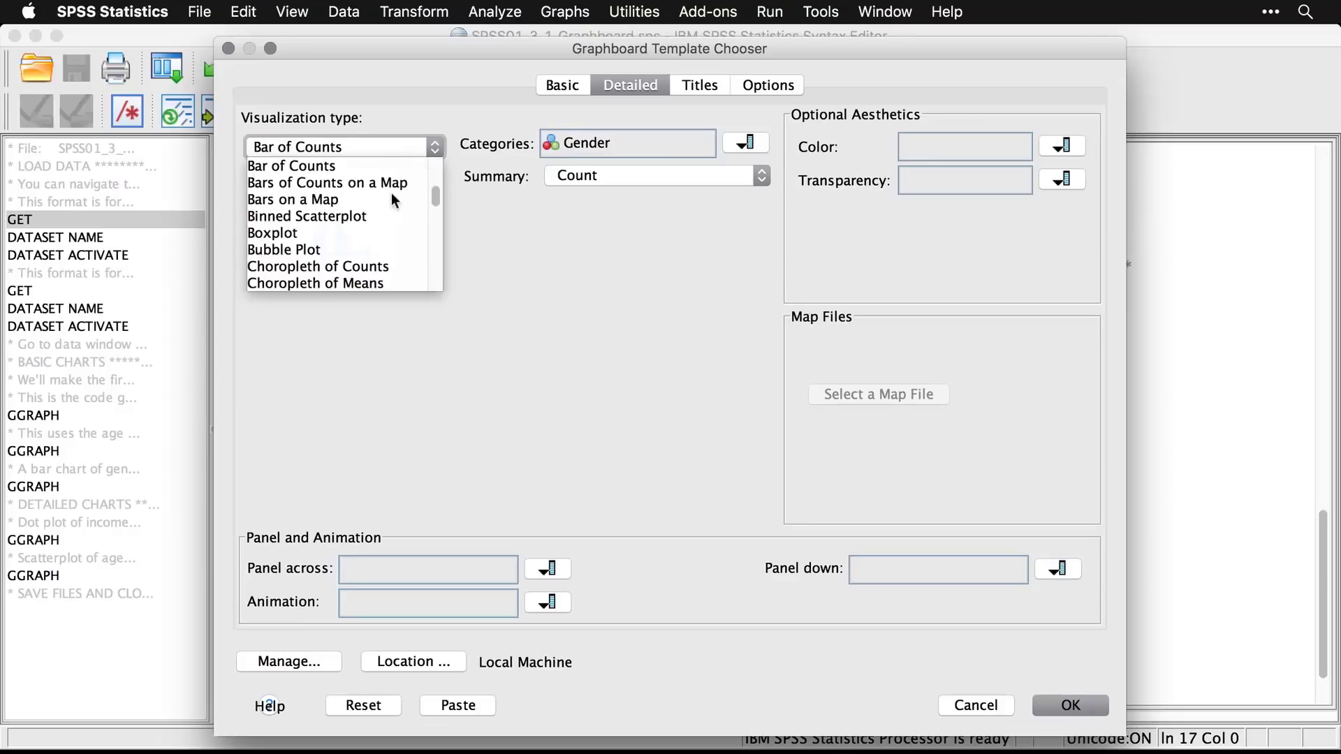
scroll(391, 193, down, 8)
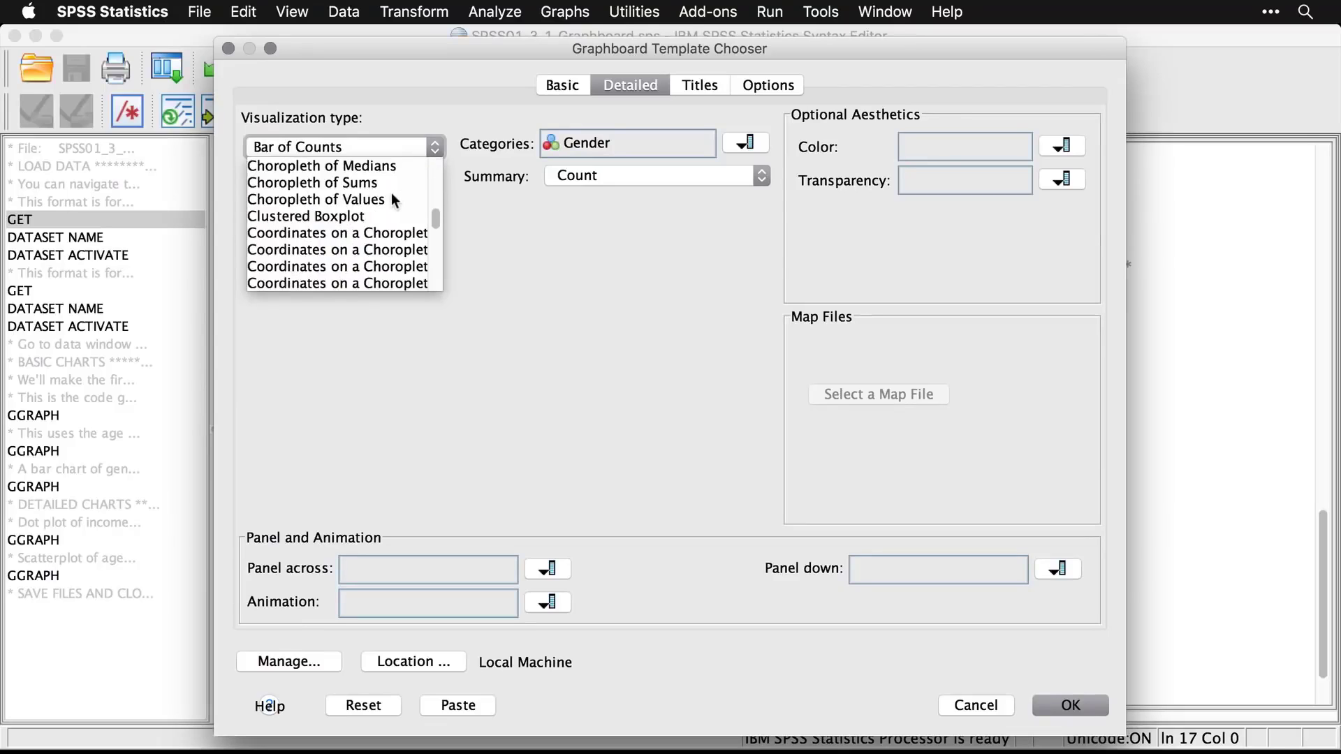
scroll(395, 200, down, 4)
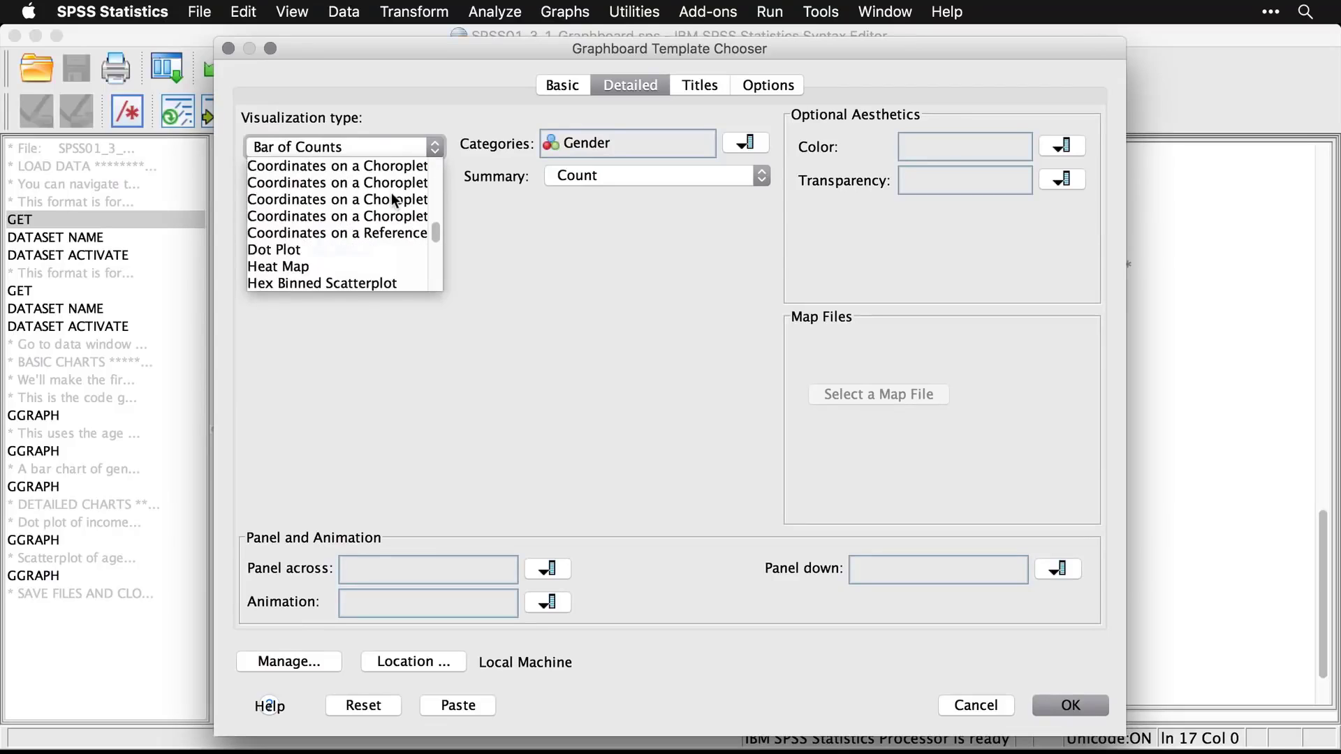
click(275, 250)
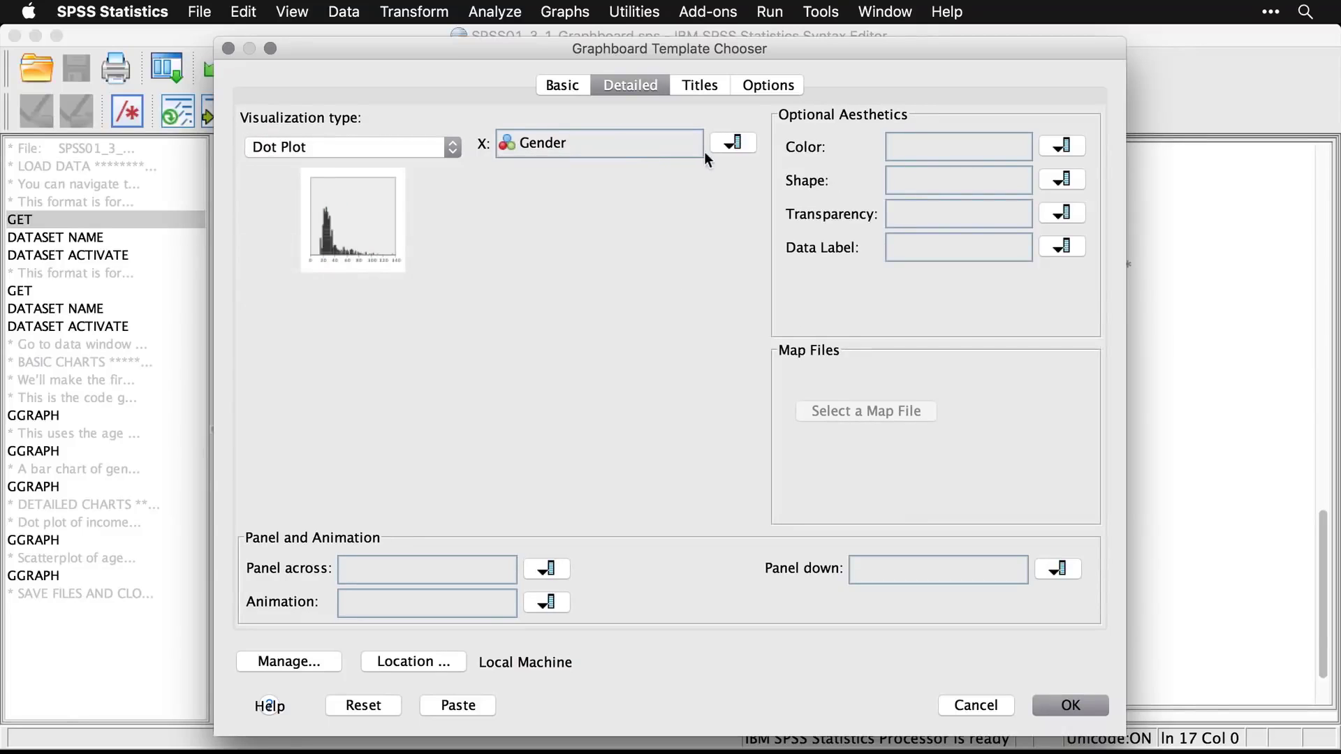
Step: Assign Household income in thousands to the dot plot's X variable and generate the chart
click(728, 143)
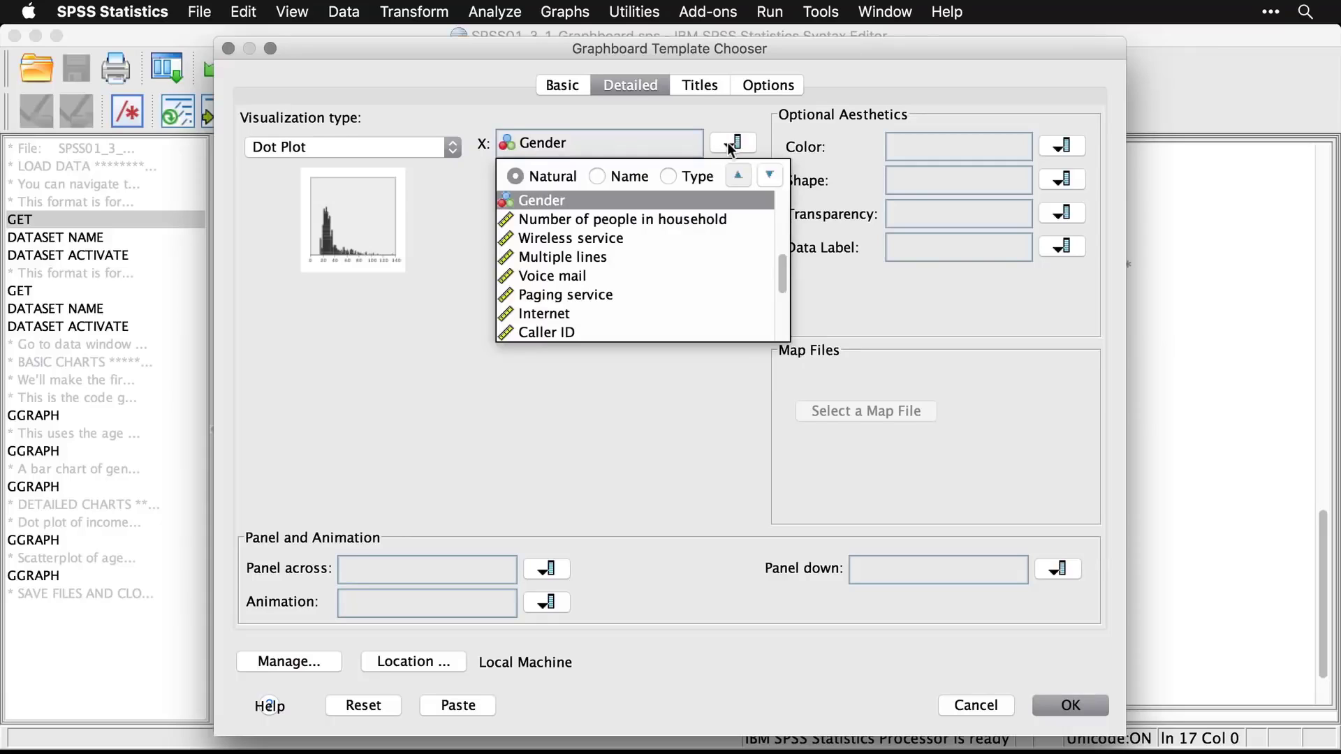
click(783, 227)
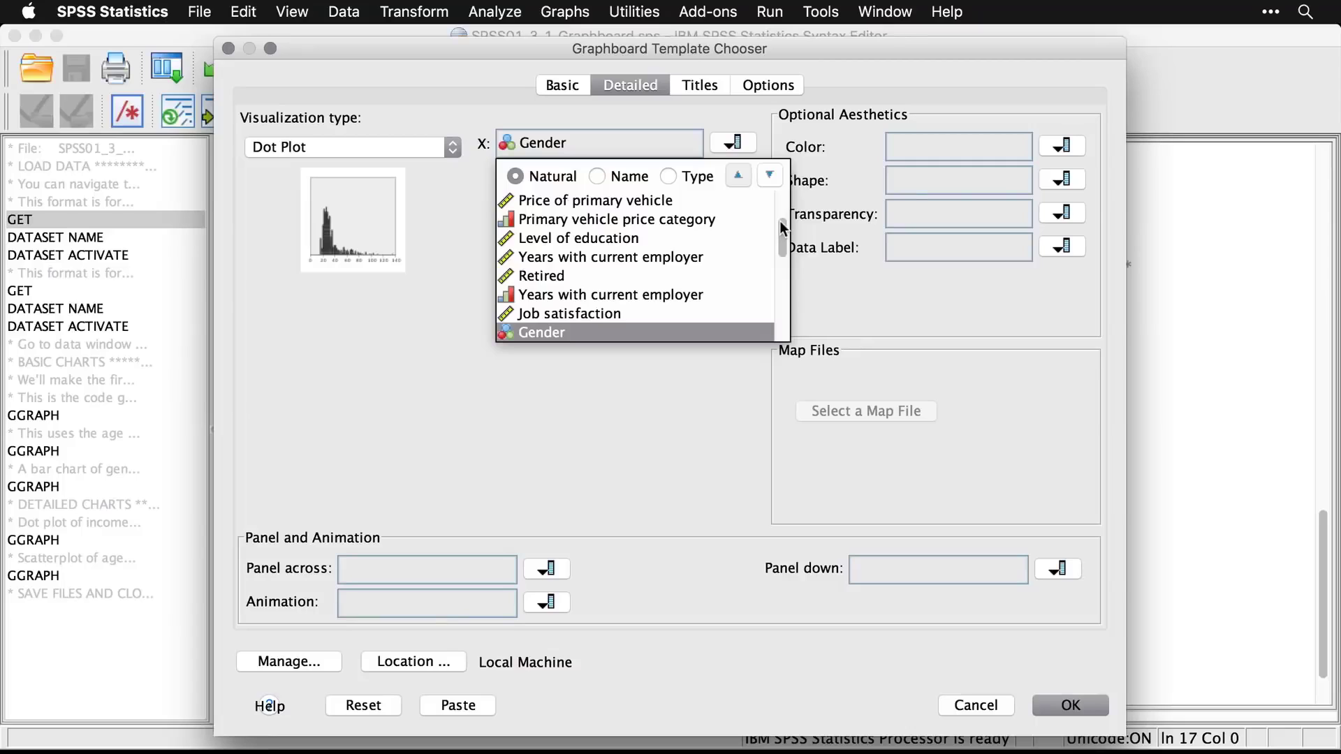
click(783, 206)
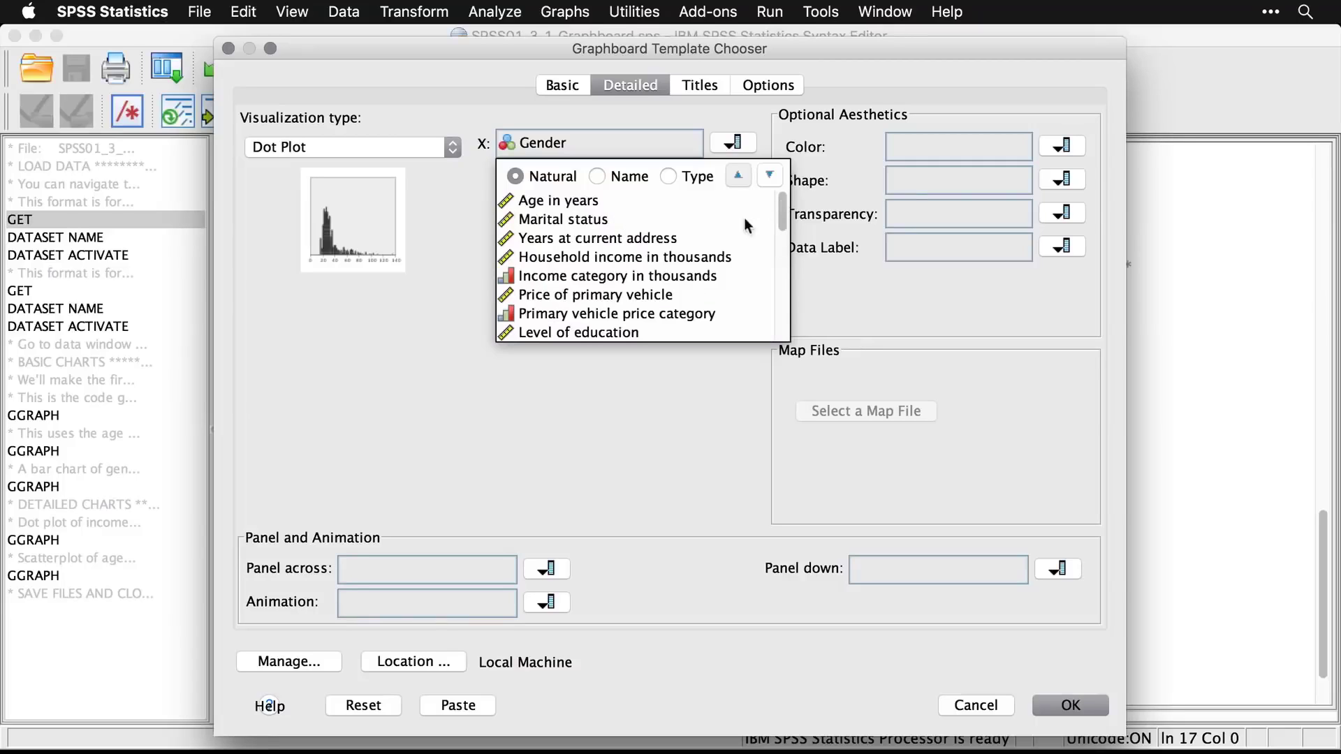
click(680, 257)
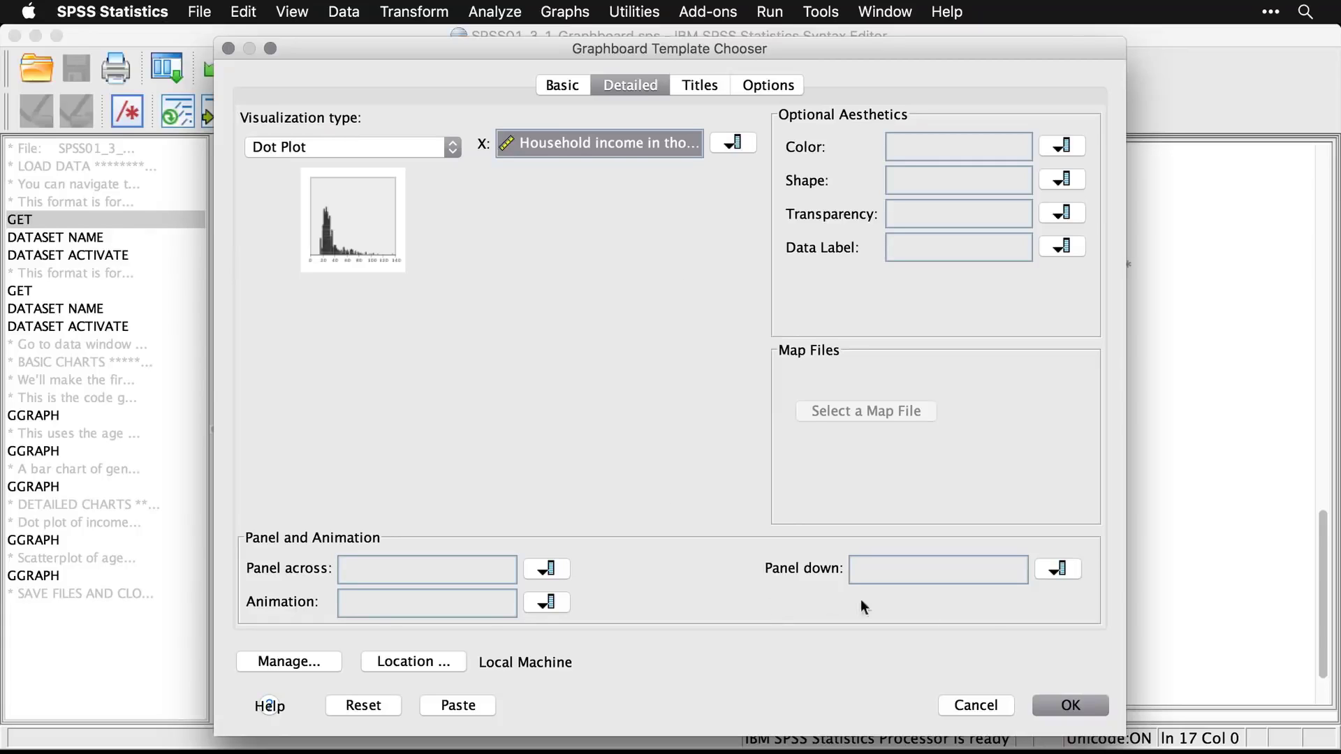
click(1071, 707)
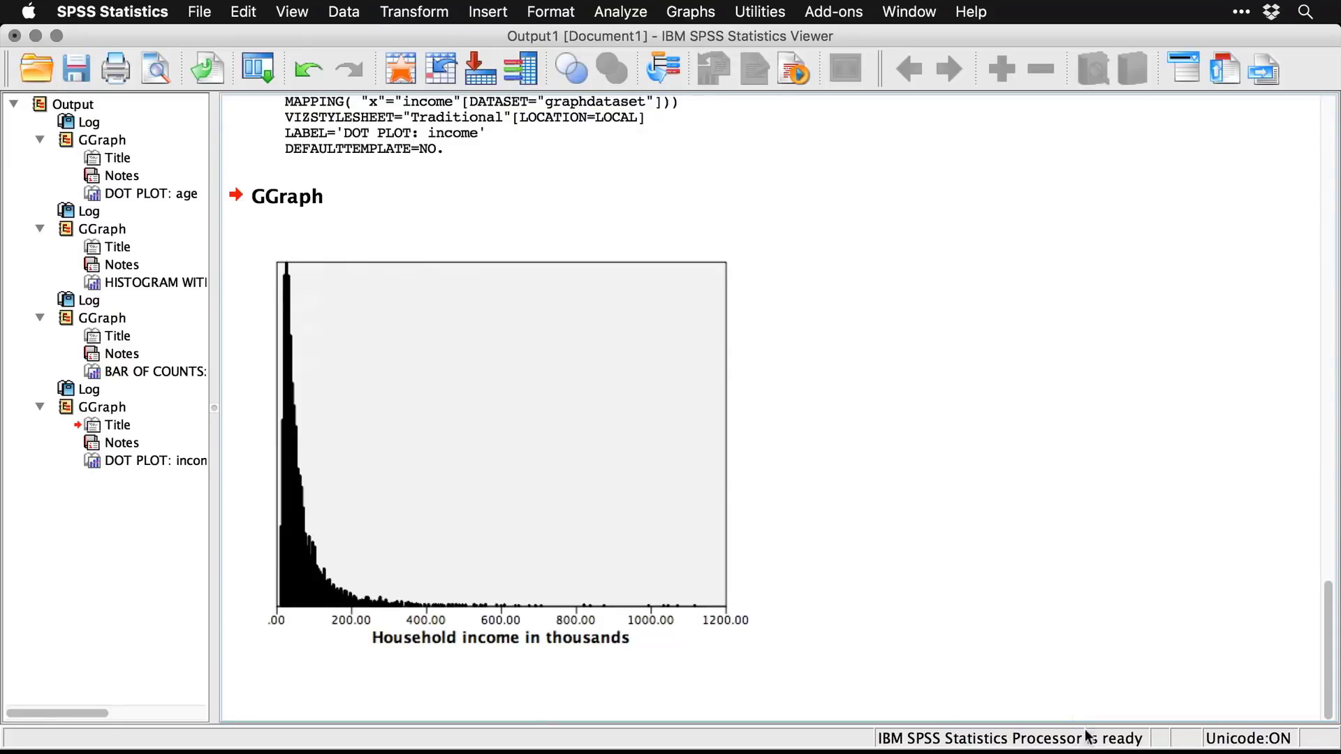
Step: Open the income dot plot in the Graphboard Editor and set the x-axis labels' minimum decimal digits to 0
click(702, 619)
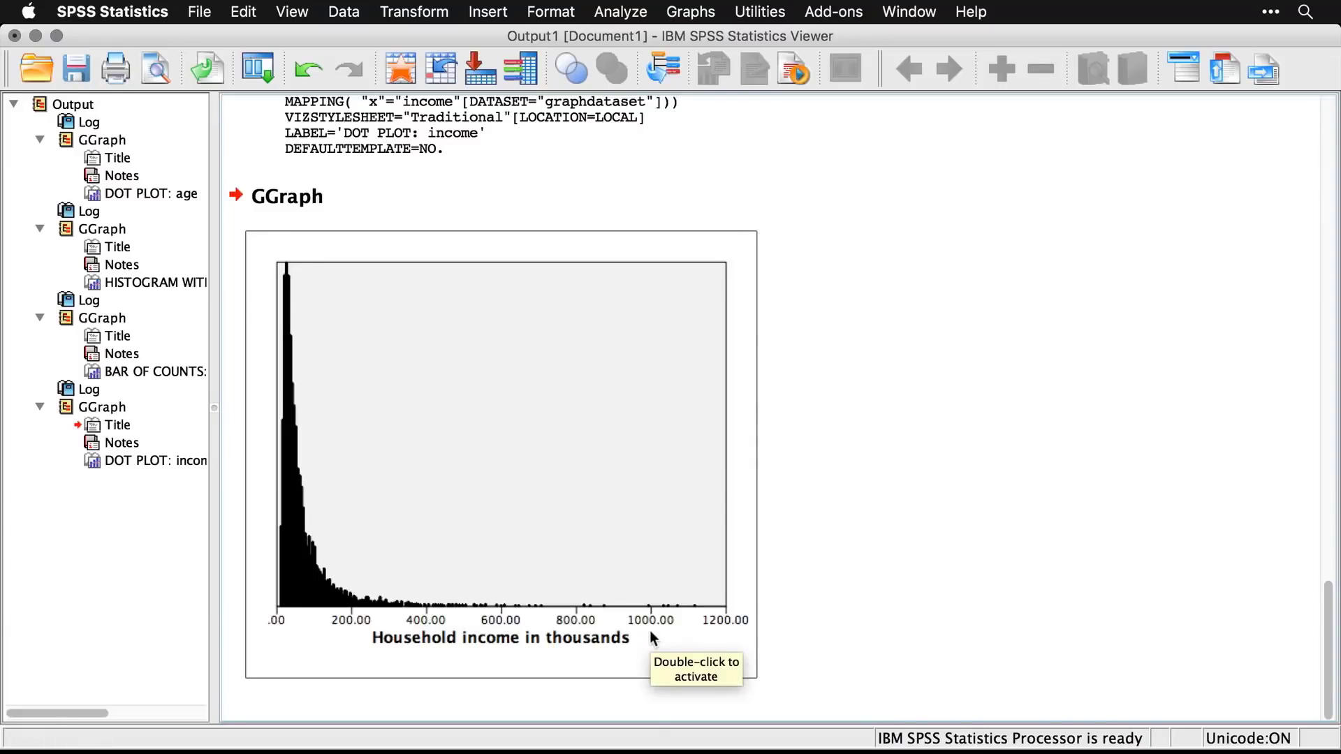
double_click(325, 570)
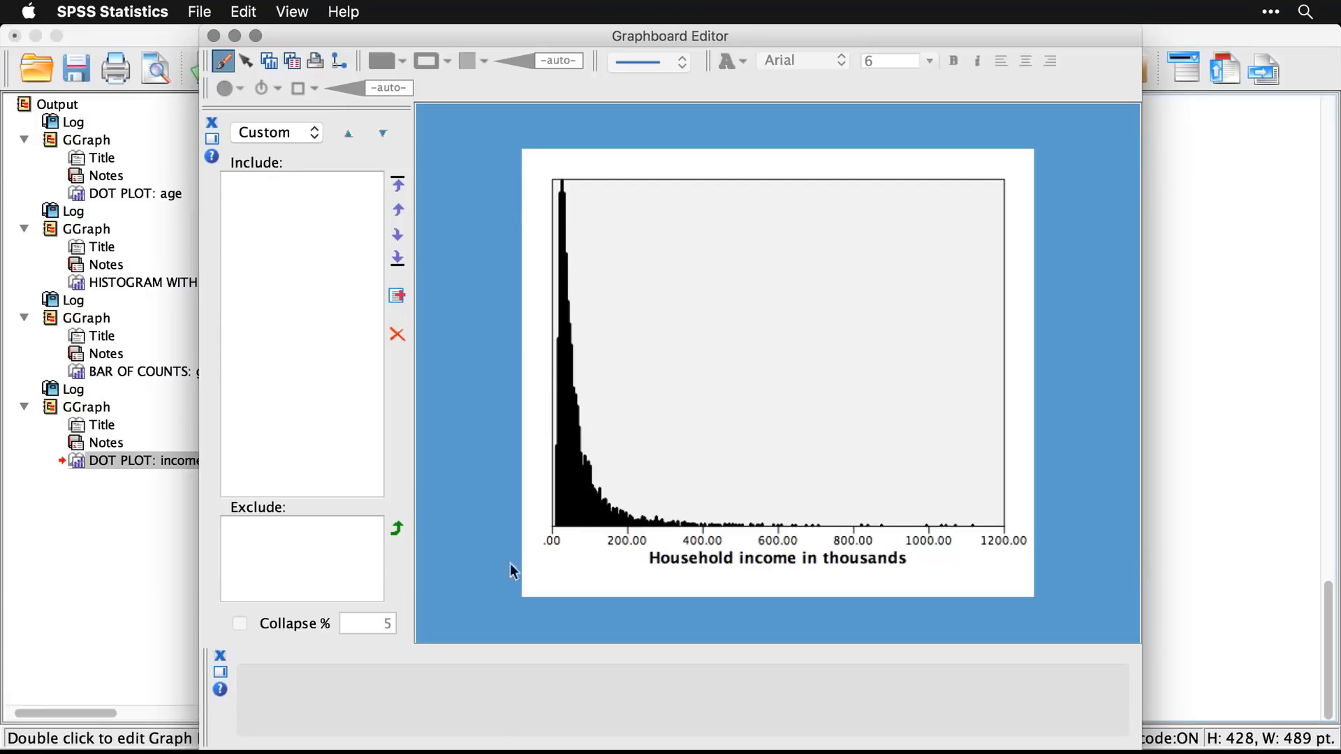
click(635, 541)
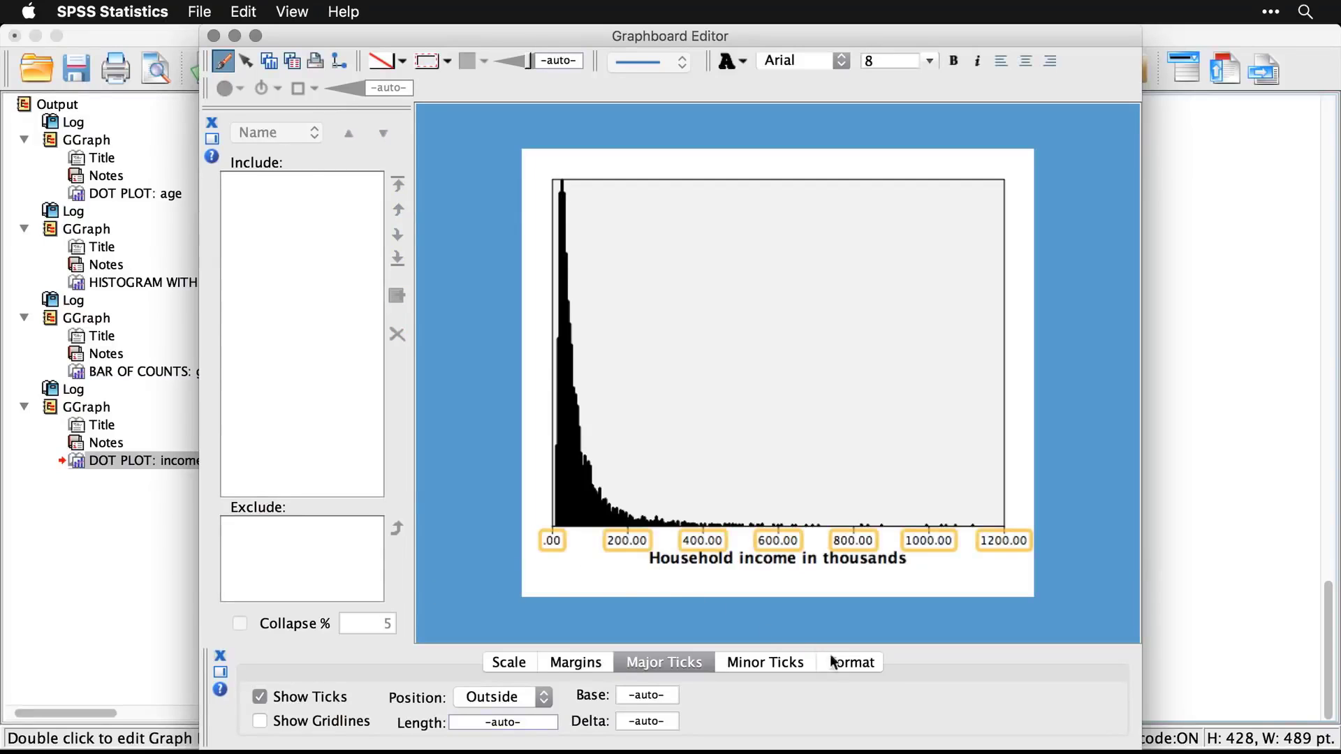
click(845, 664)
click(800, 691)
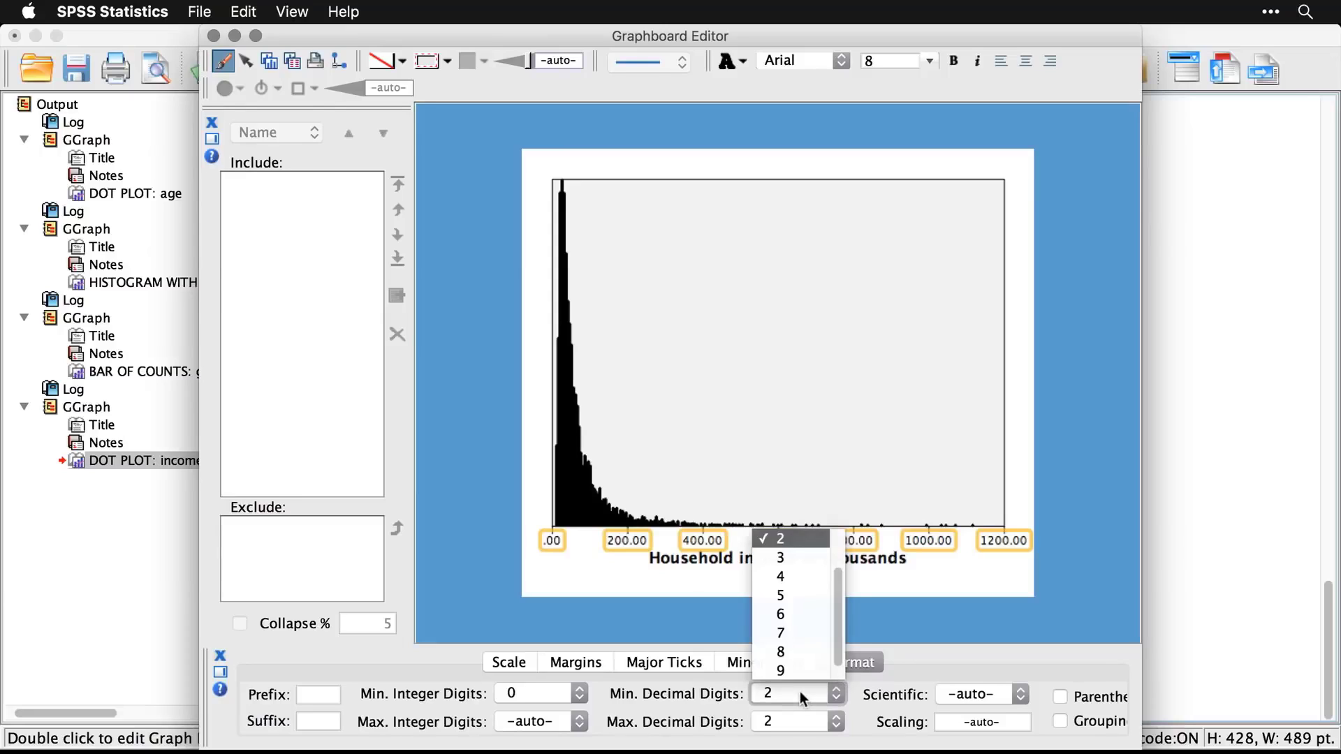
scroll(806, 544, up, 3)
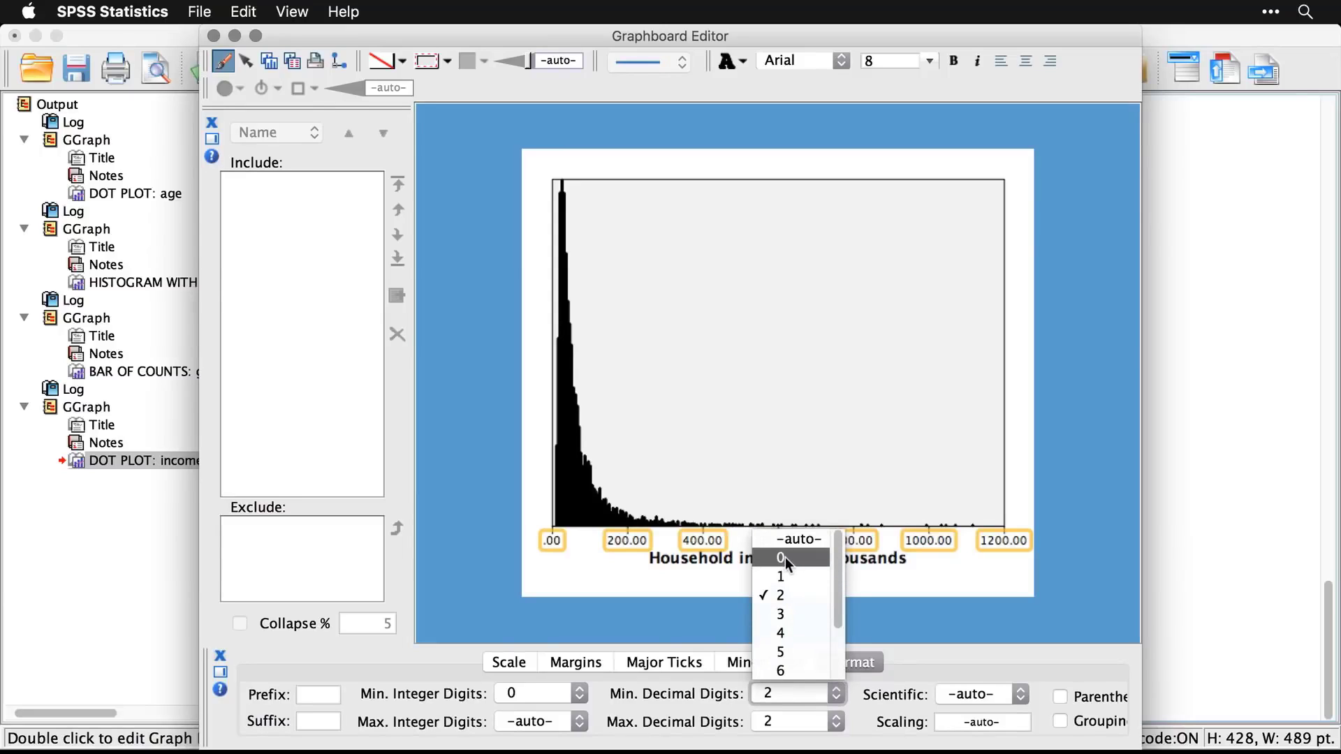
click(785, 557)
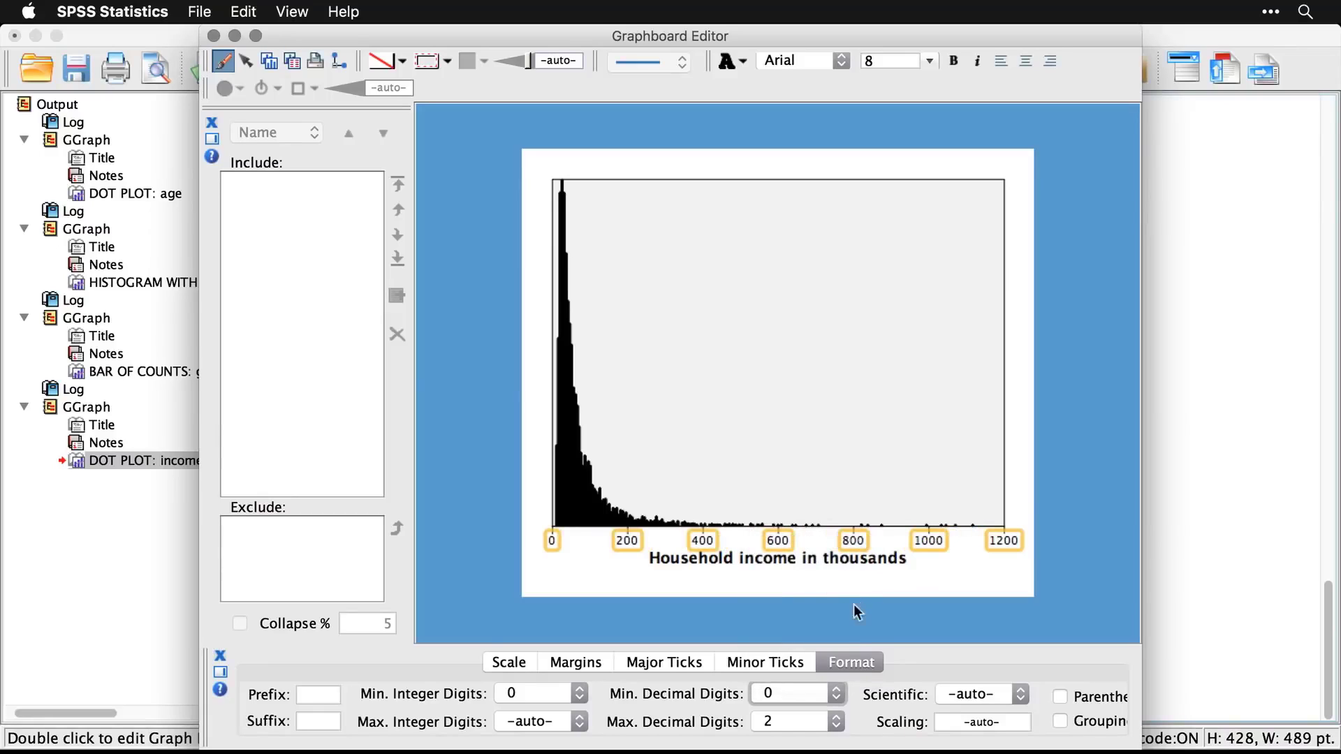
Step: Set the modifier of the income dot plot's points to Dodge and view the plot deselected
click(576, 494)
click(575, 489)
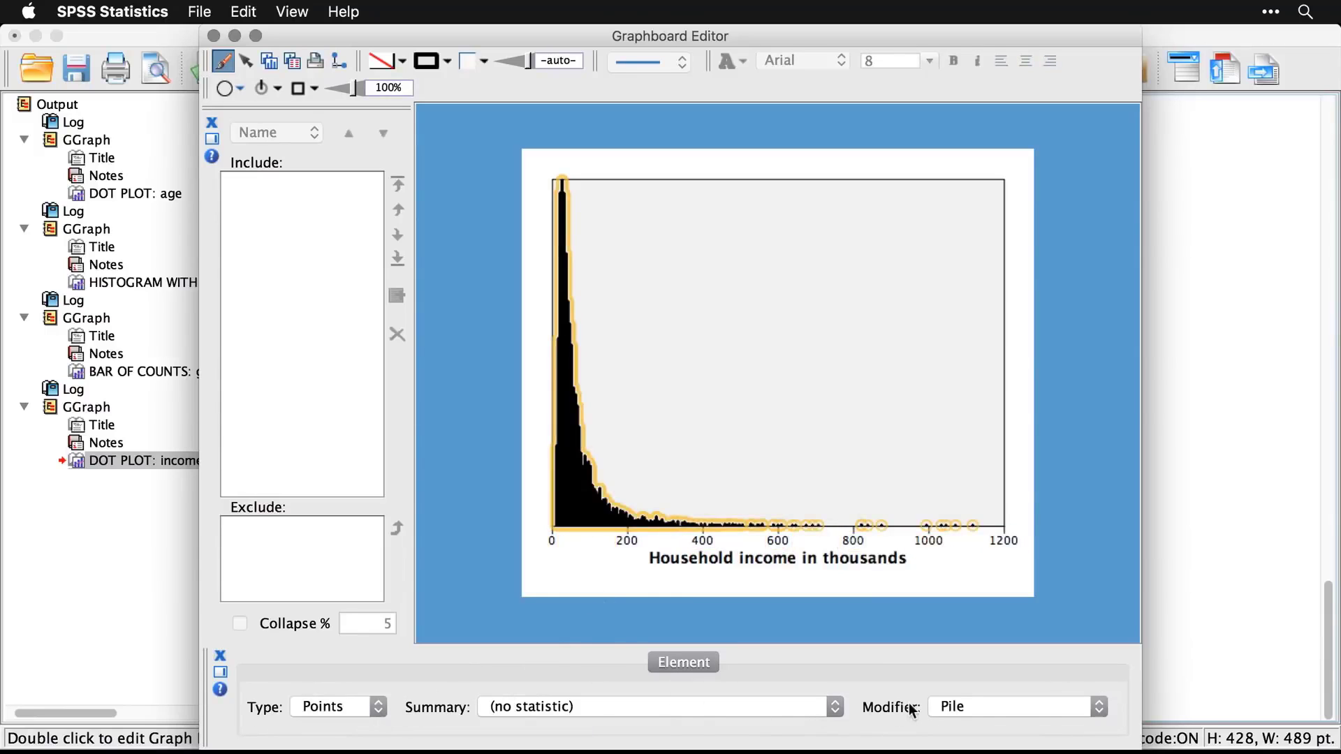
click(1076, 716)
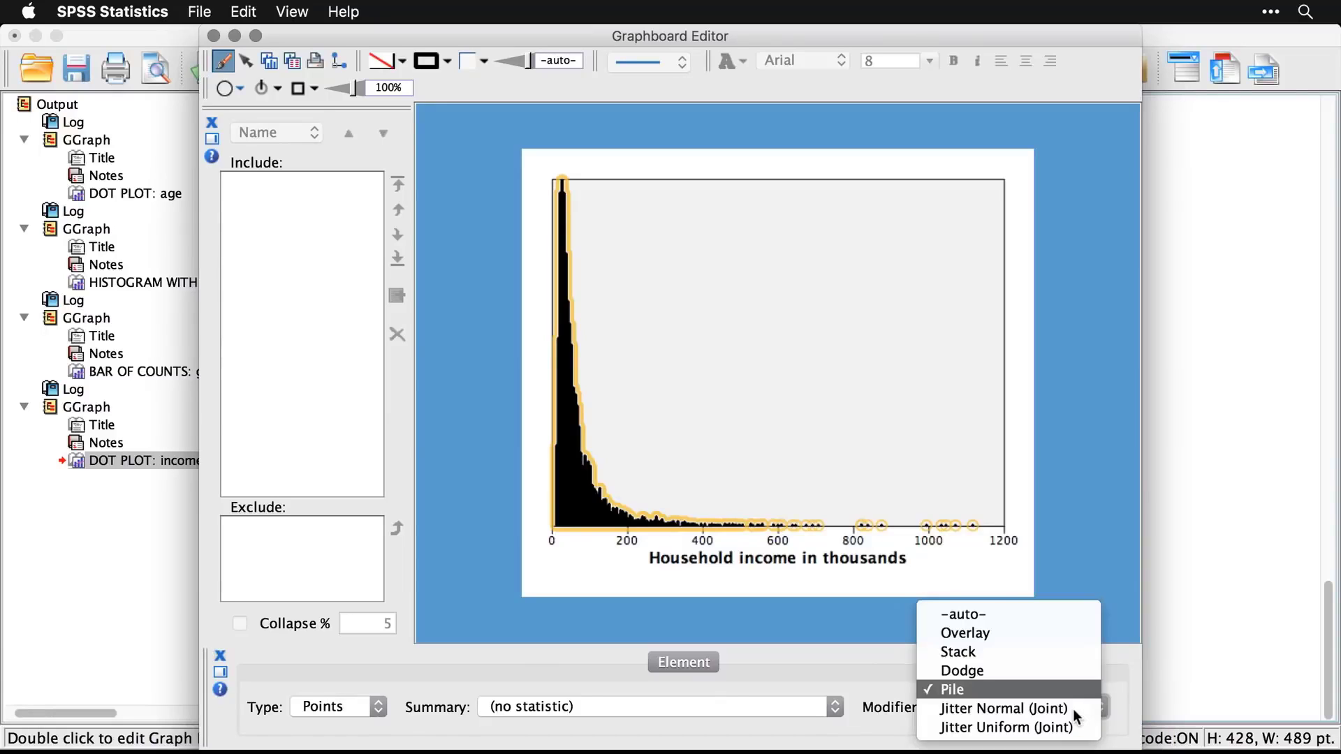
click(1052, 672)
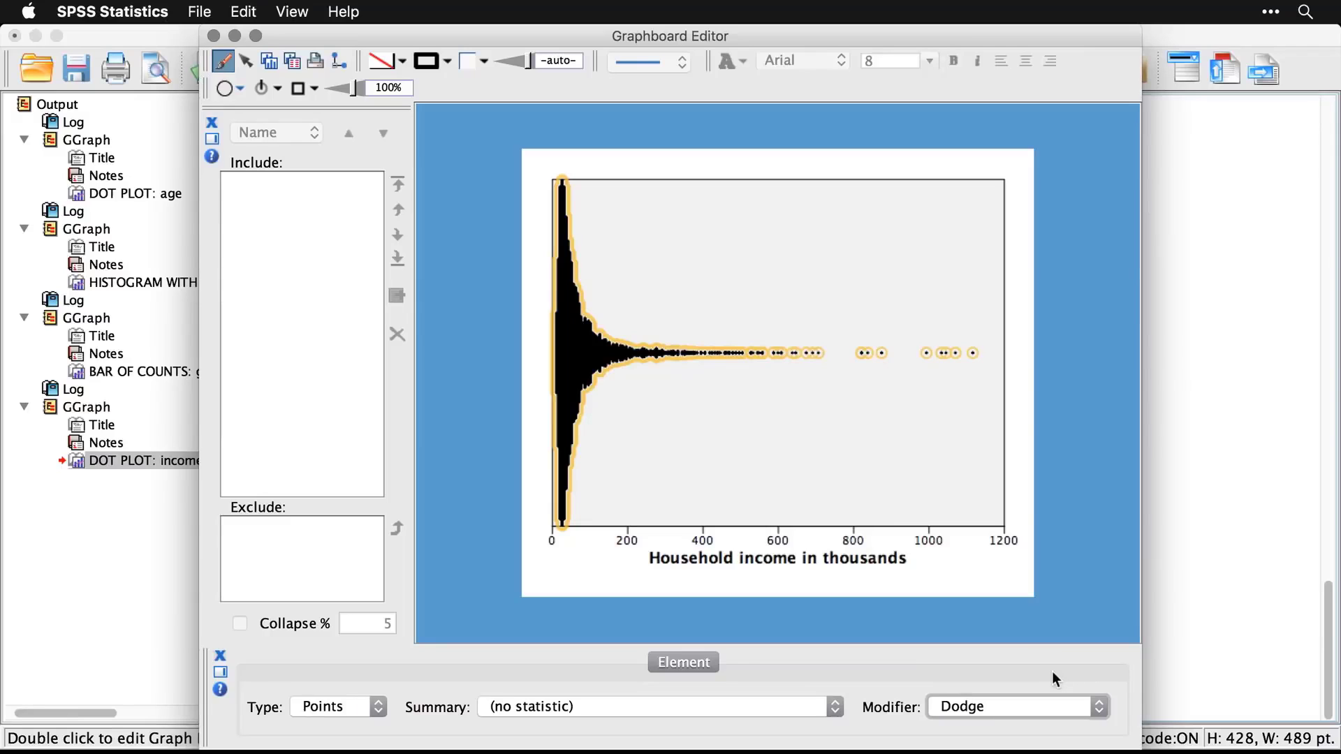
click(940, 413)
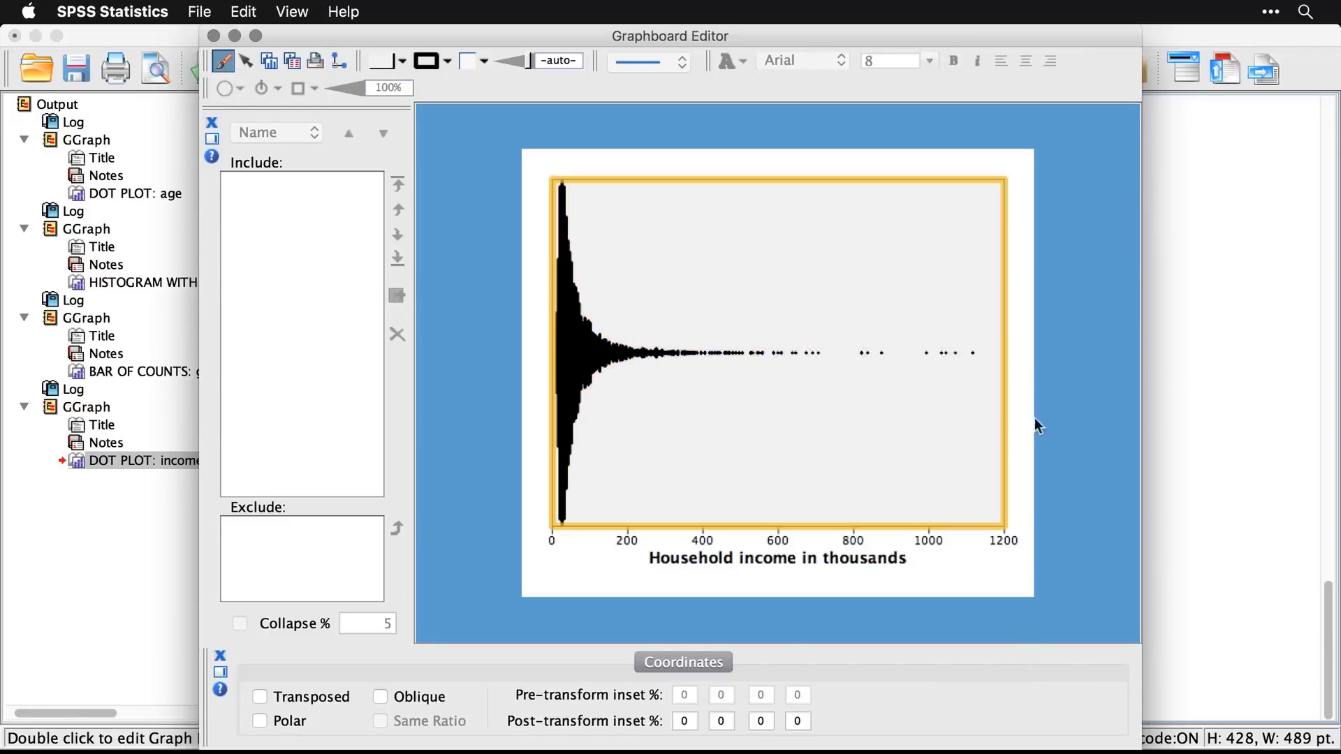
click(1067, 424)
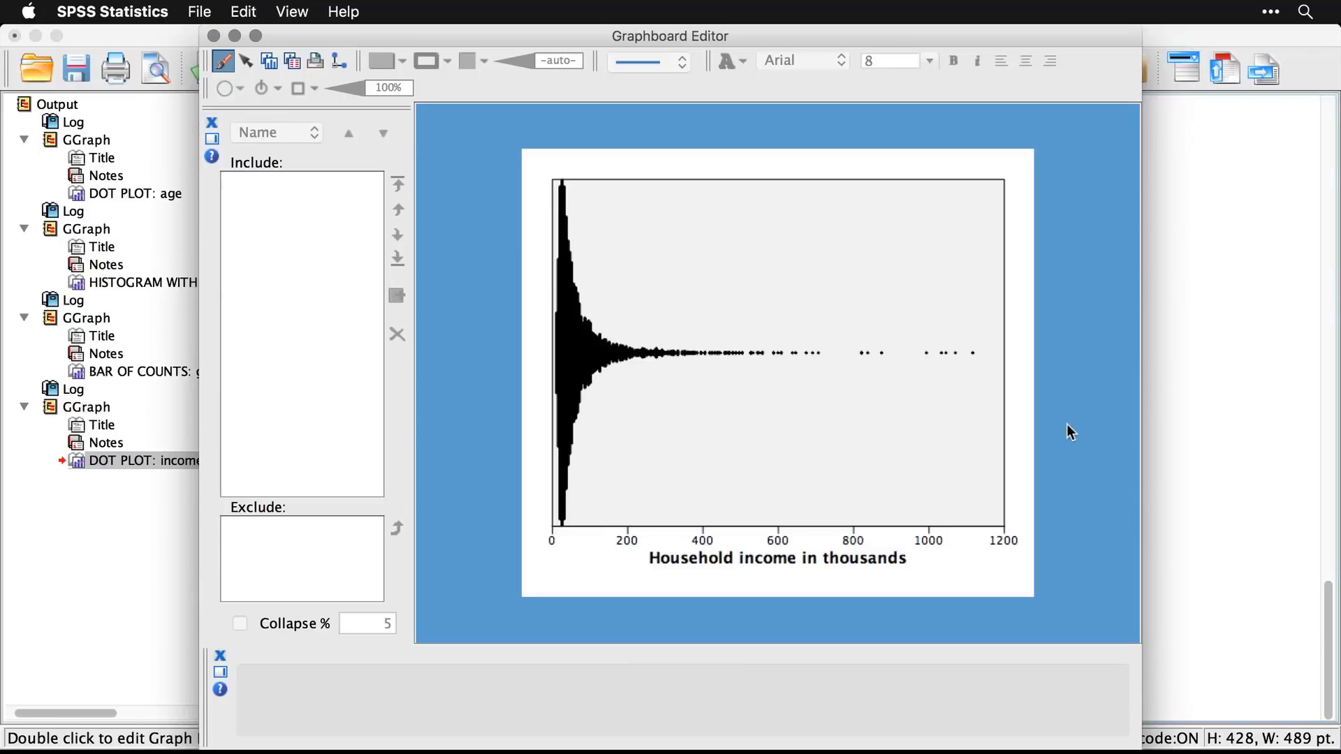
Step: Set the modifier of the income dot plot's points to Jitter Normal (Joint)
click(574, 351)
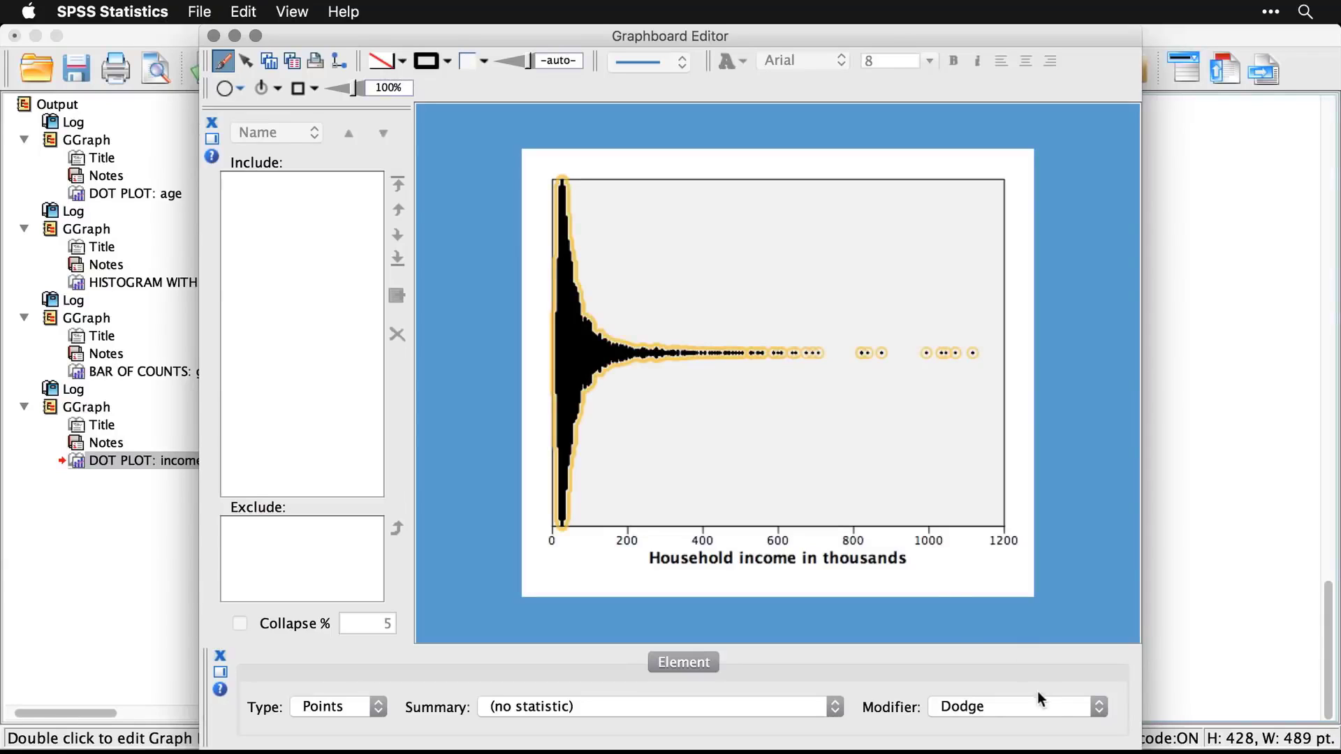
click(1032, 711)
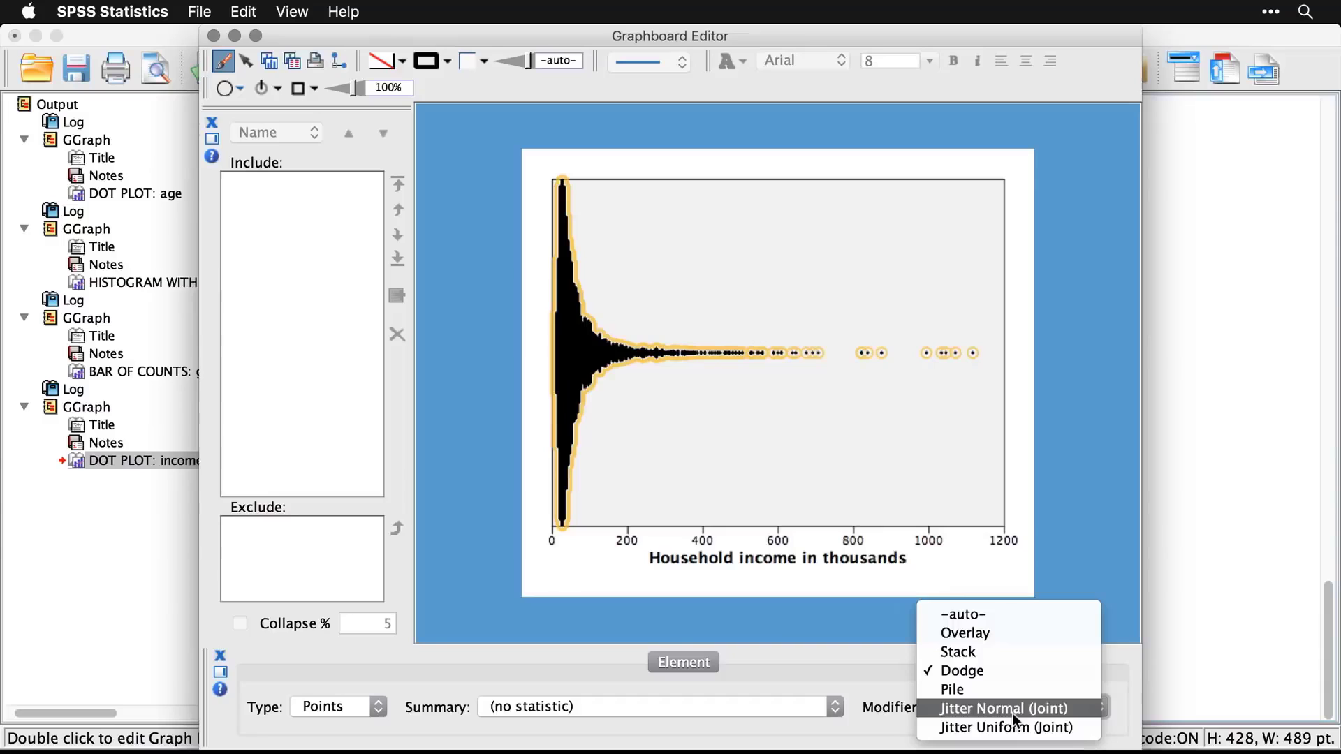
click(1012, 710)
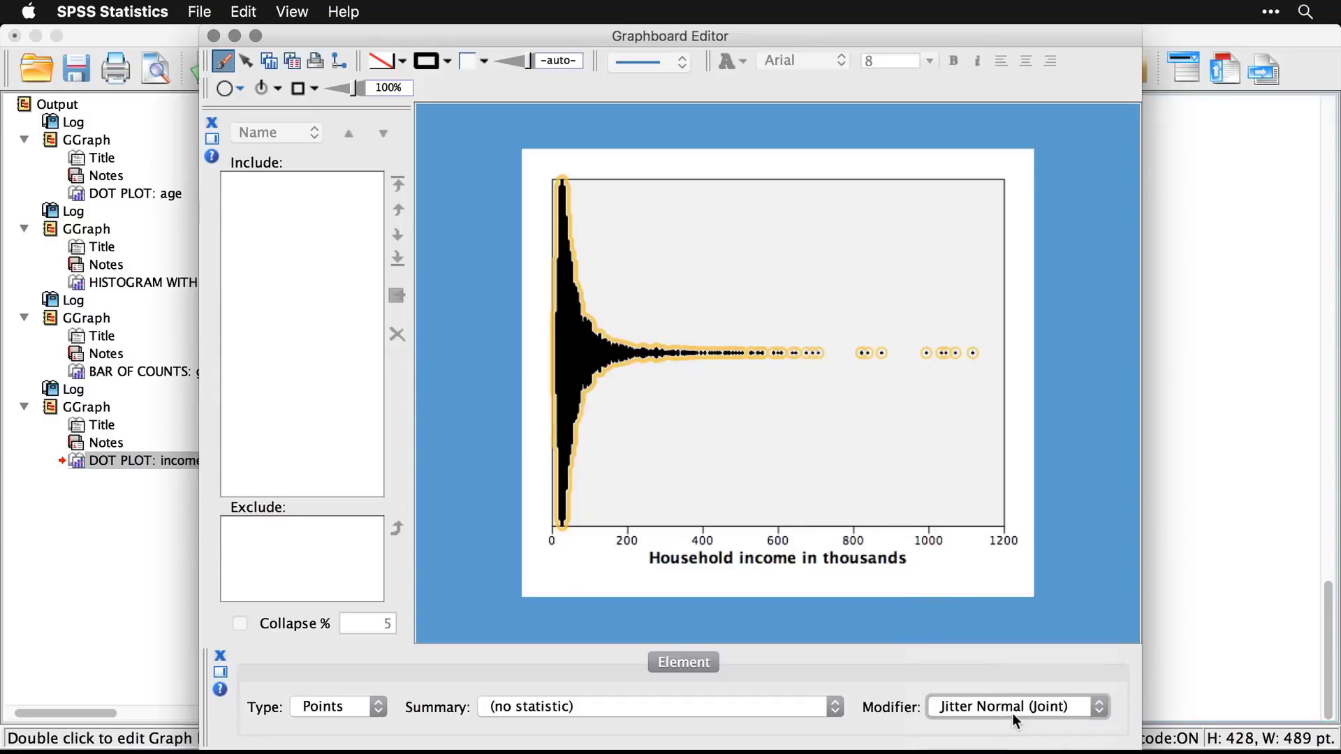
Step: Set the modifier of the income dot plot's points to Jitter Uniform (Joint) and view the plot deselected
click(1078, 434)
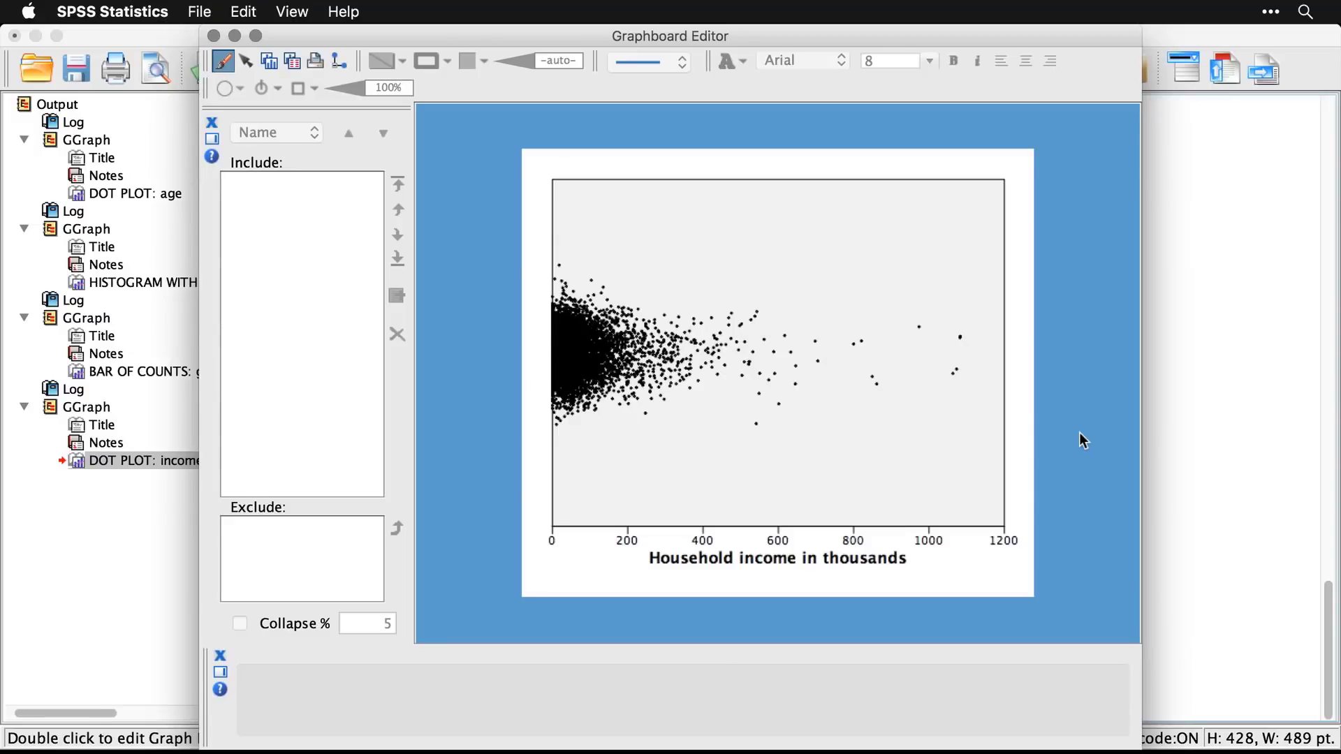
click(567, 372)
click(1026, 707)
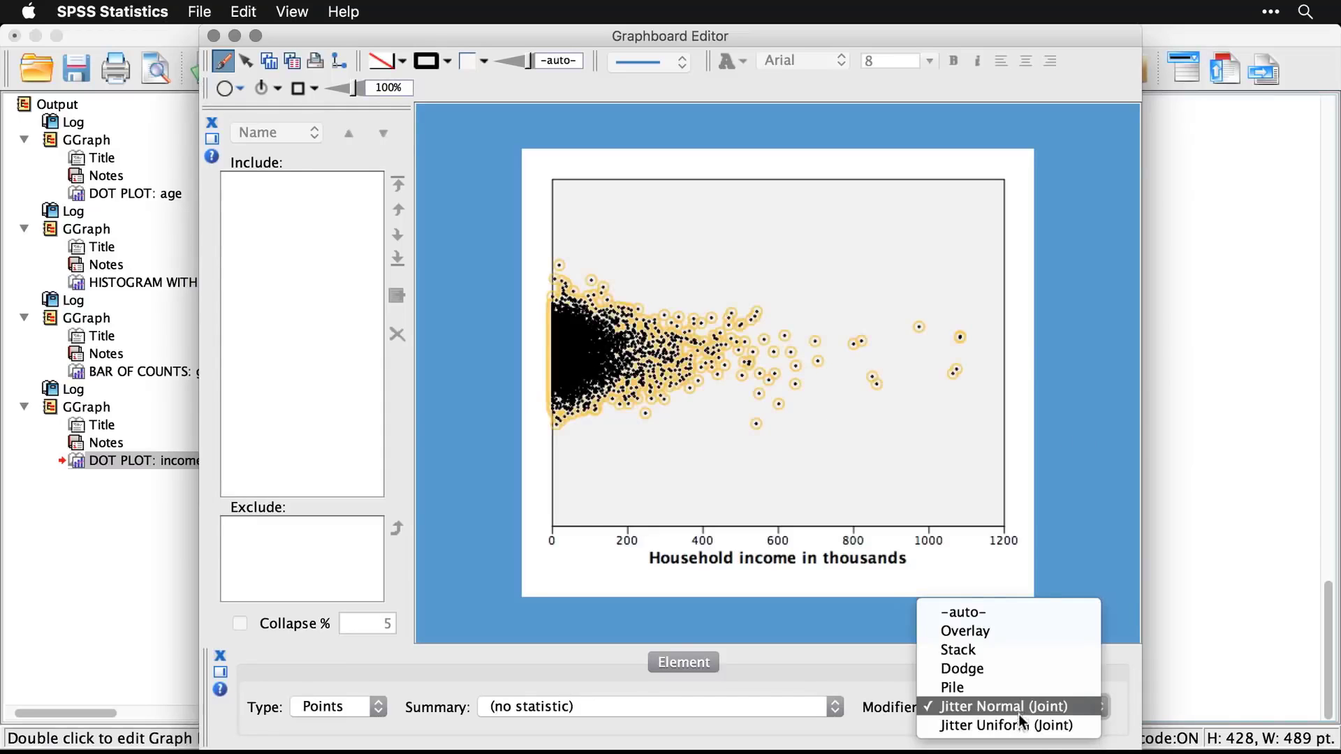
click(1020, 721)
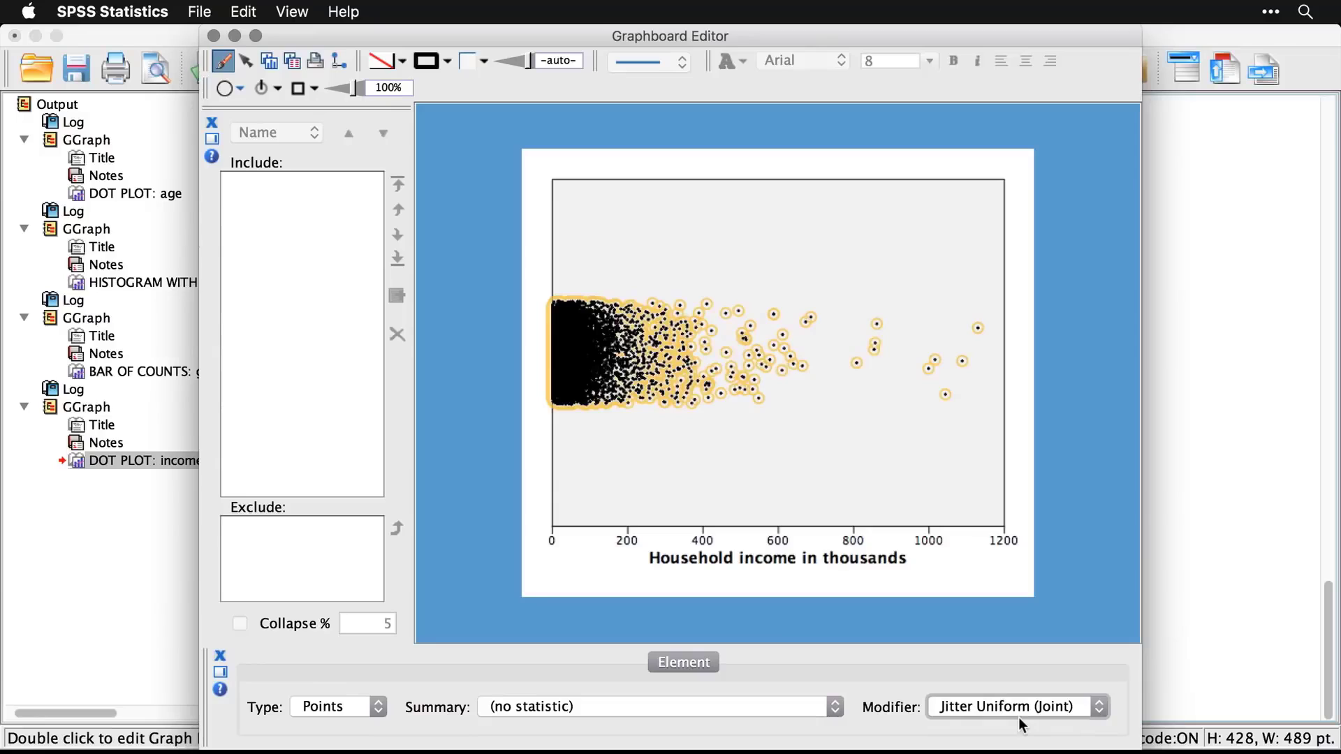
click(1084, 501)
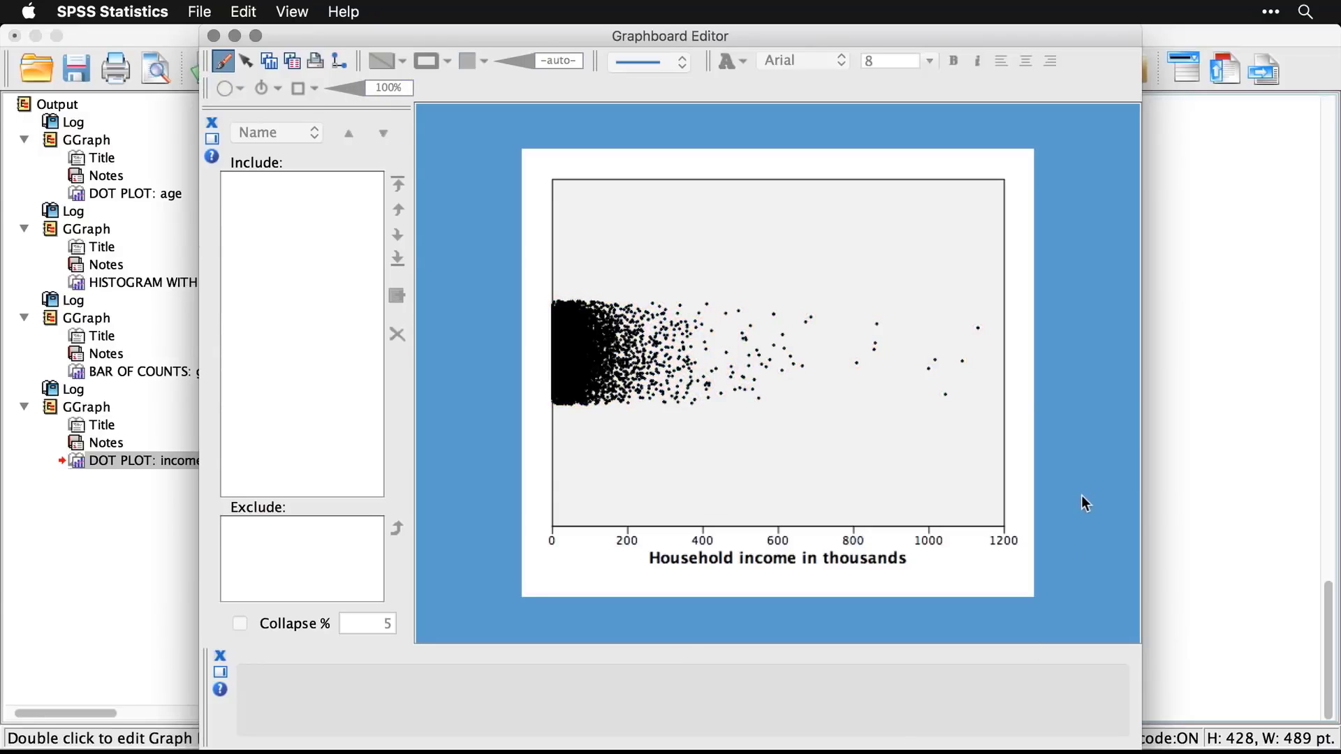
Step: Set the modifier of the income dot plot's points back to Dodge and close the Graphboard Editor
click(568, 368)
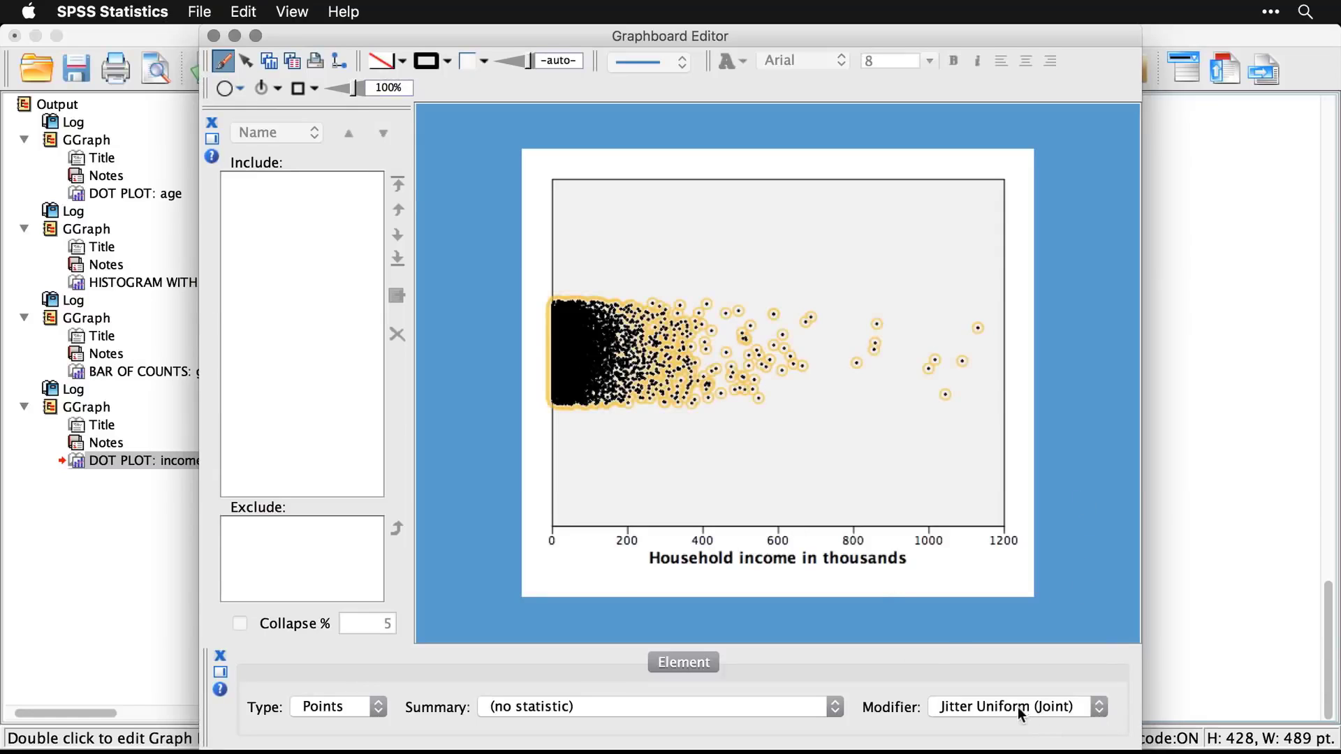
click(1016, 706)
click(1012, 653)
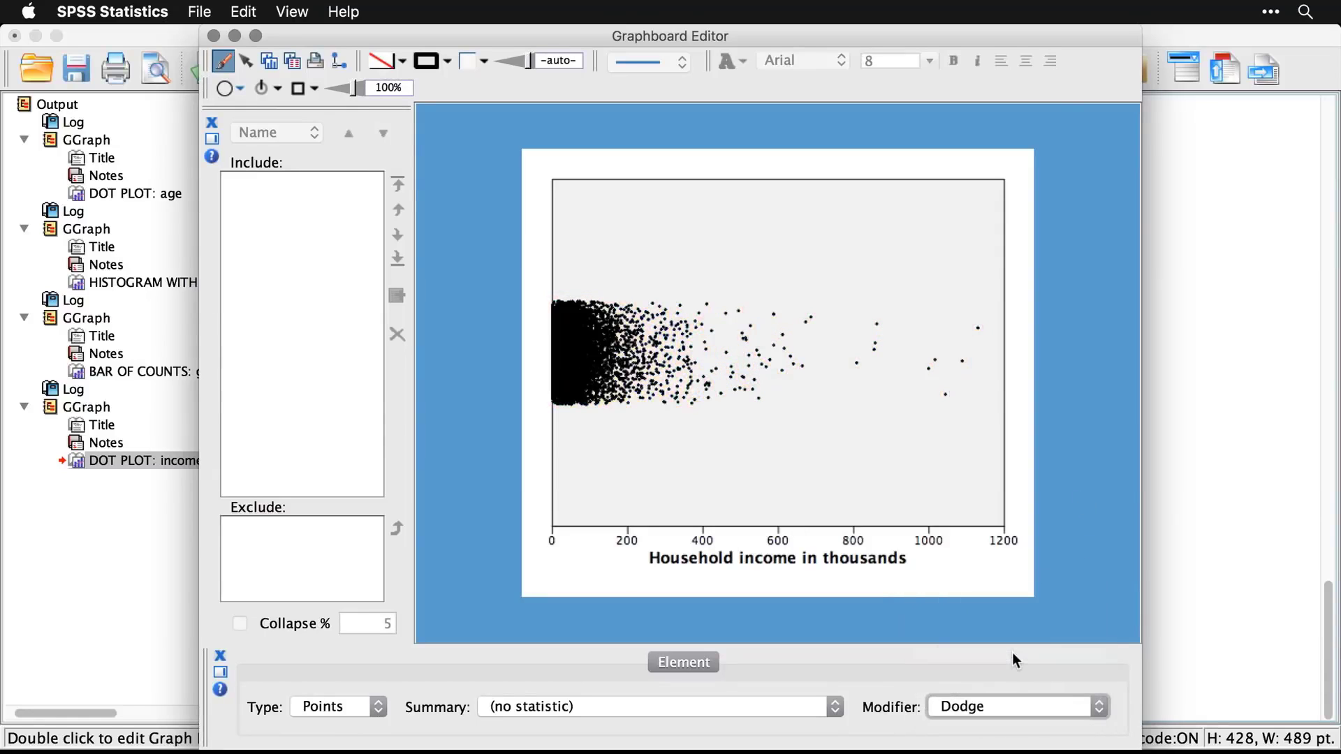
click(1060, 554)
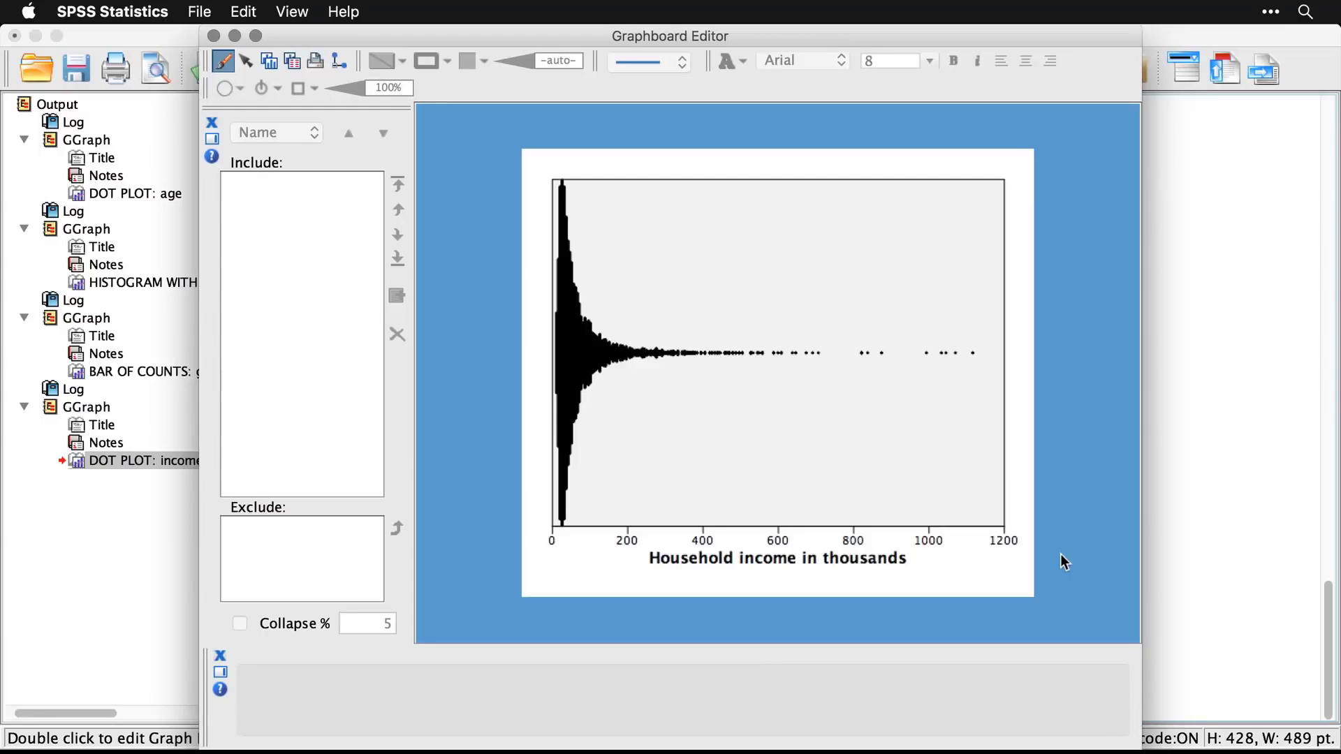
click(213, 36)
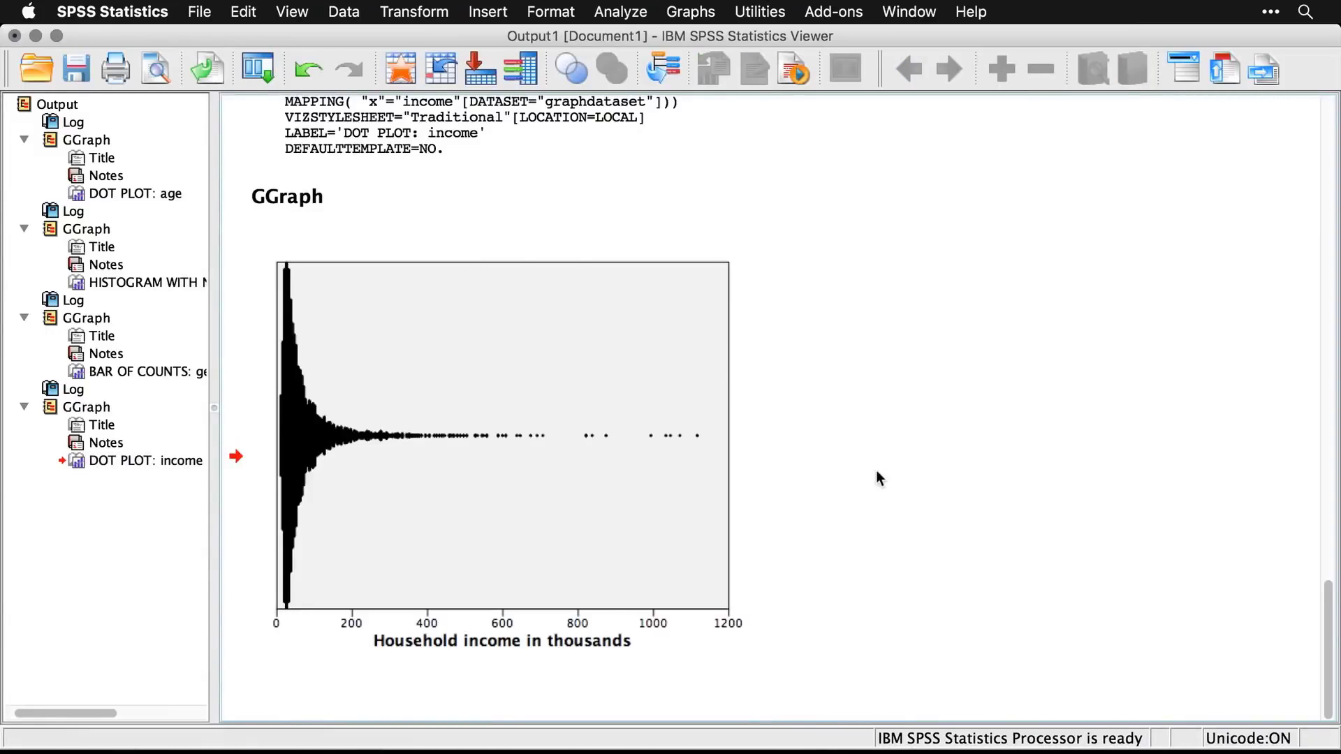
Step: Run the GGRAPH syntax for the hex binned scatterplot of age and income and view the chart in the output
key(super+grave)
scroll(877, 472, down, 4)
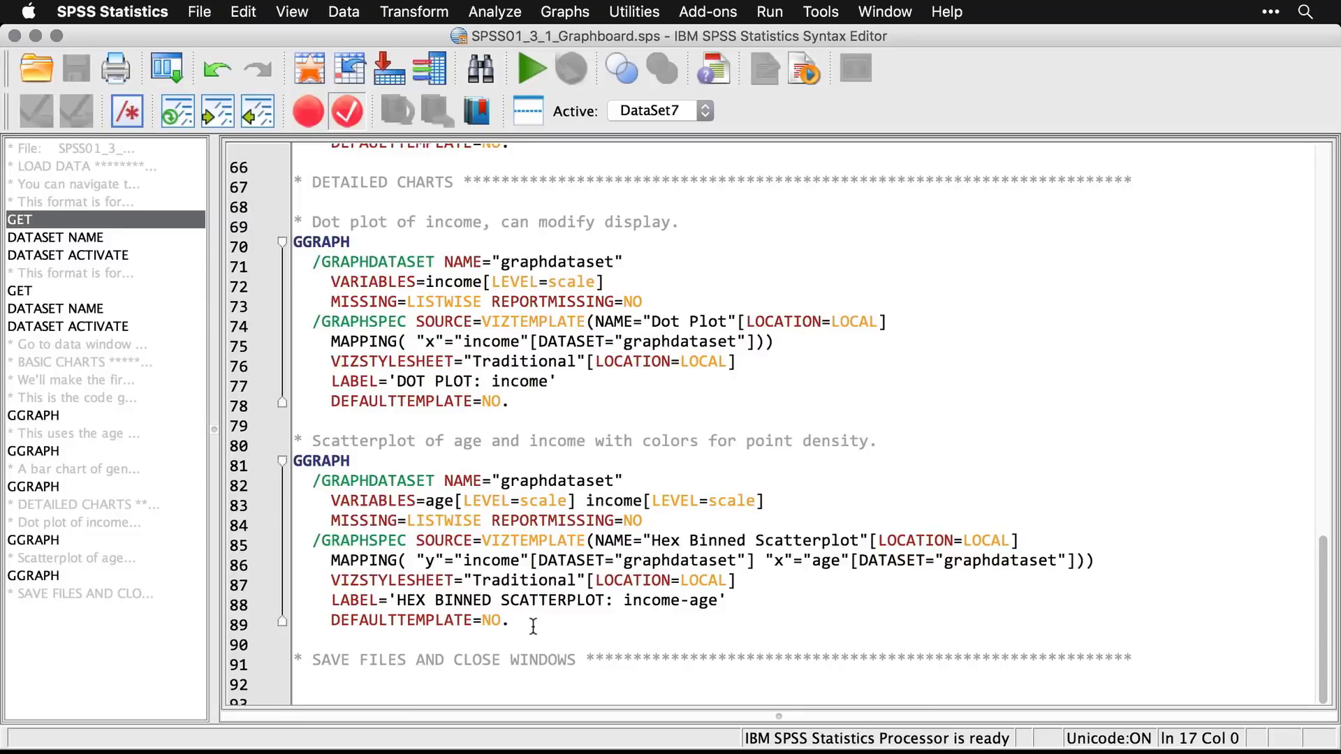
drag(520, 621, 284, 466)
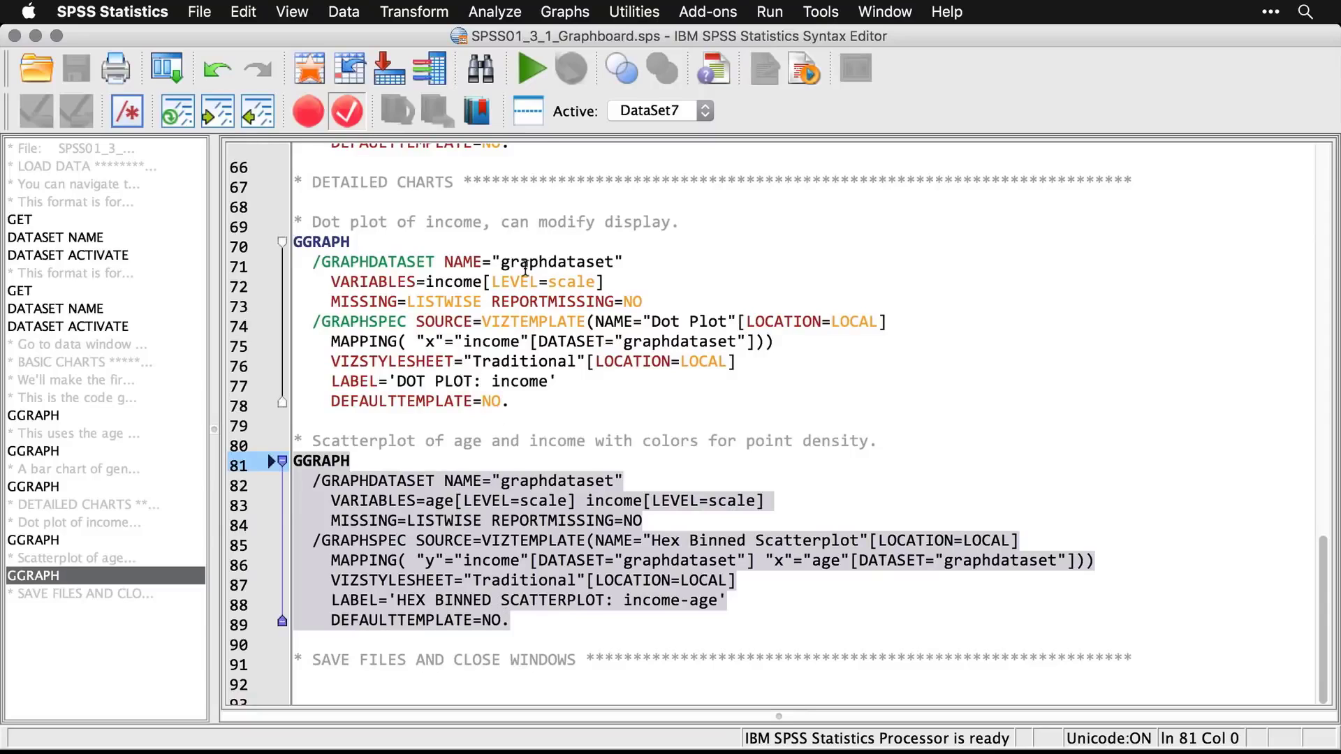
click(530, 70)
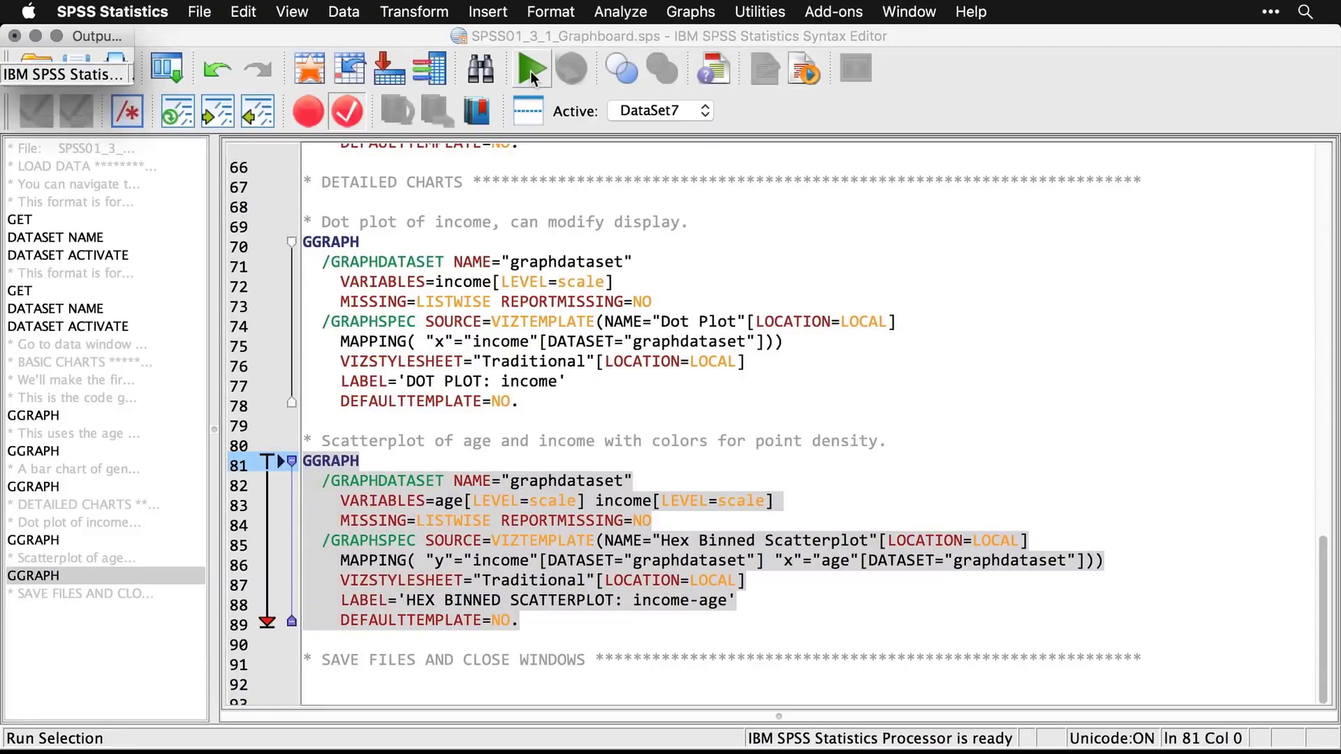
scroll(801, 382, down, 5)
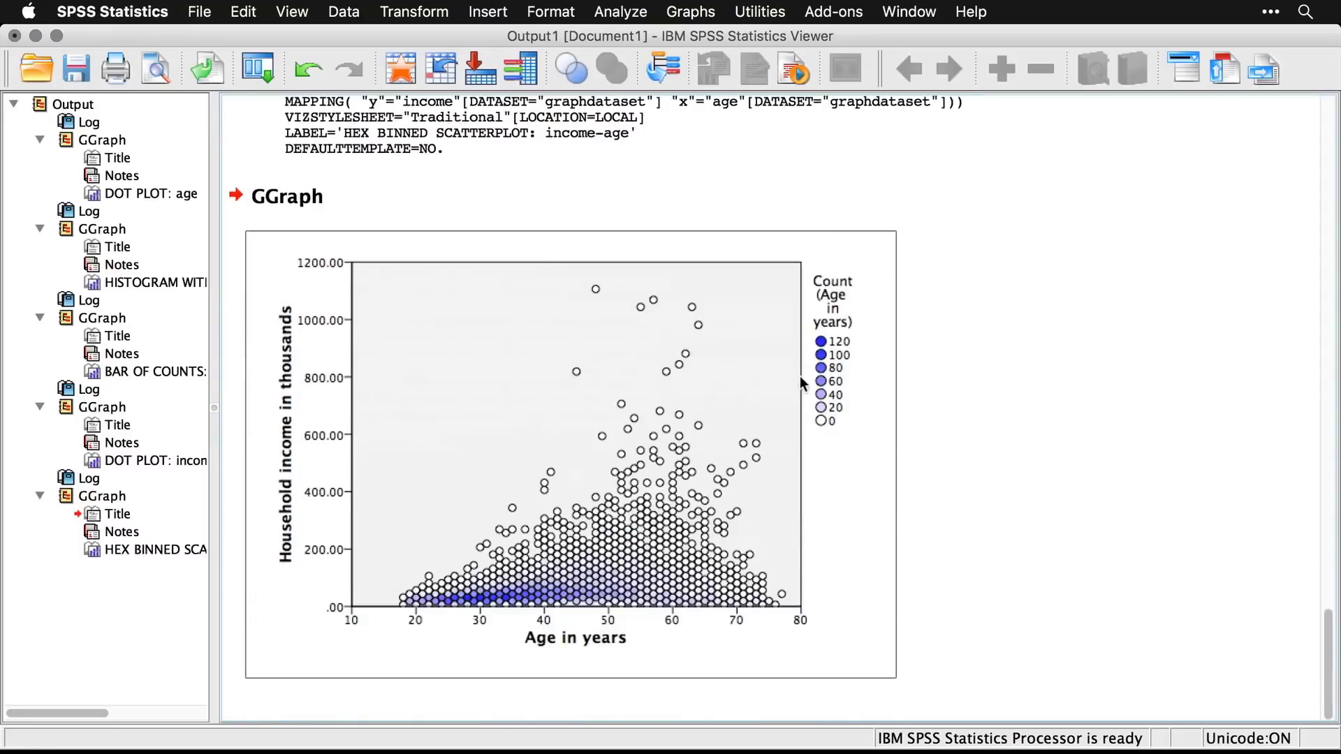
click(1142, 592)
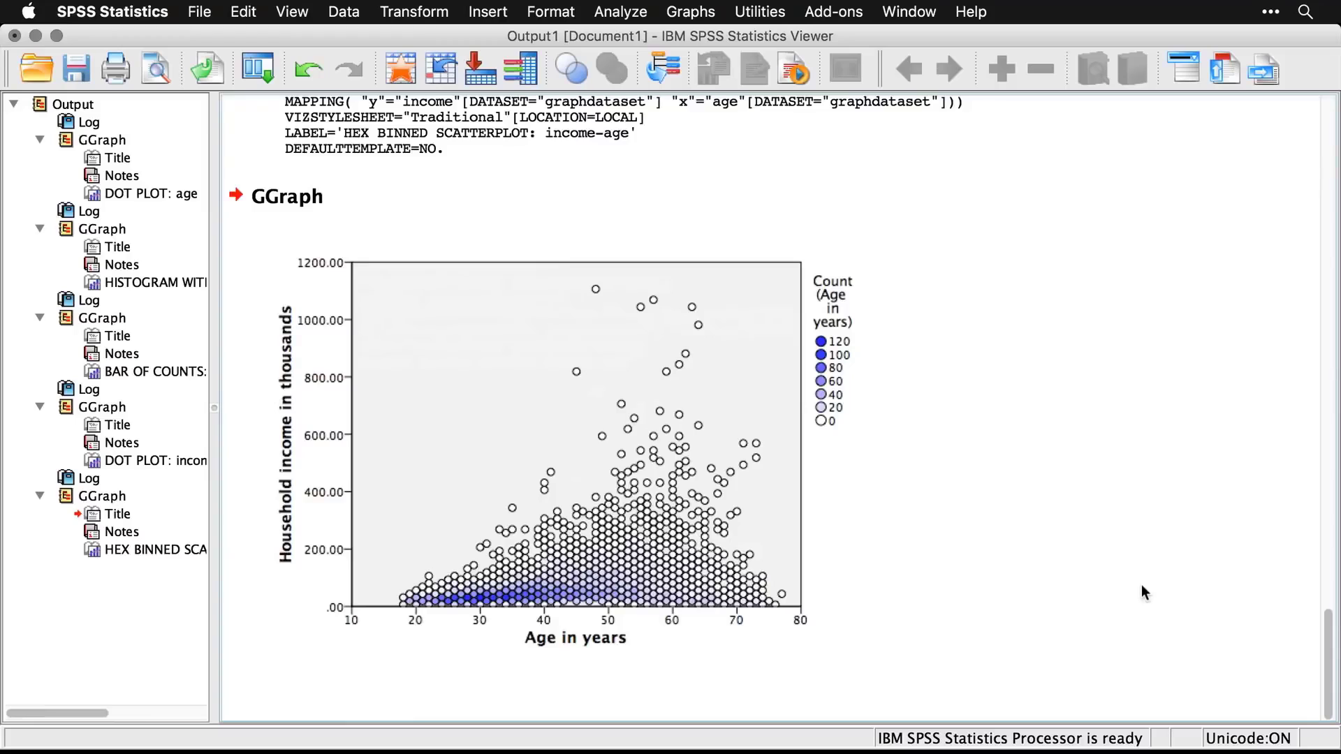
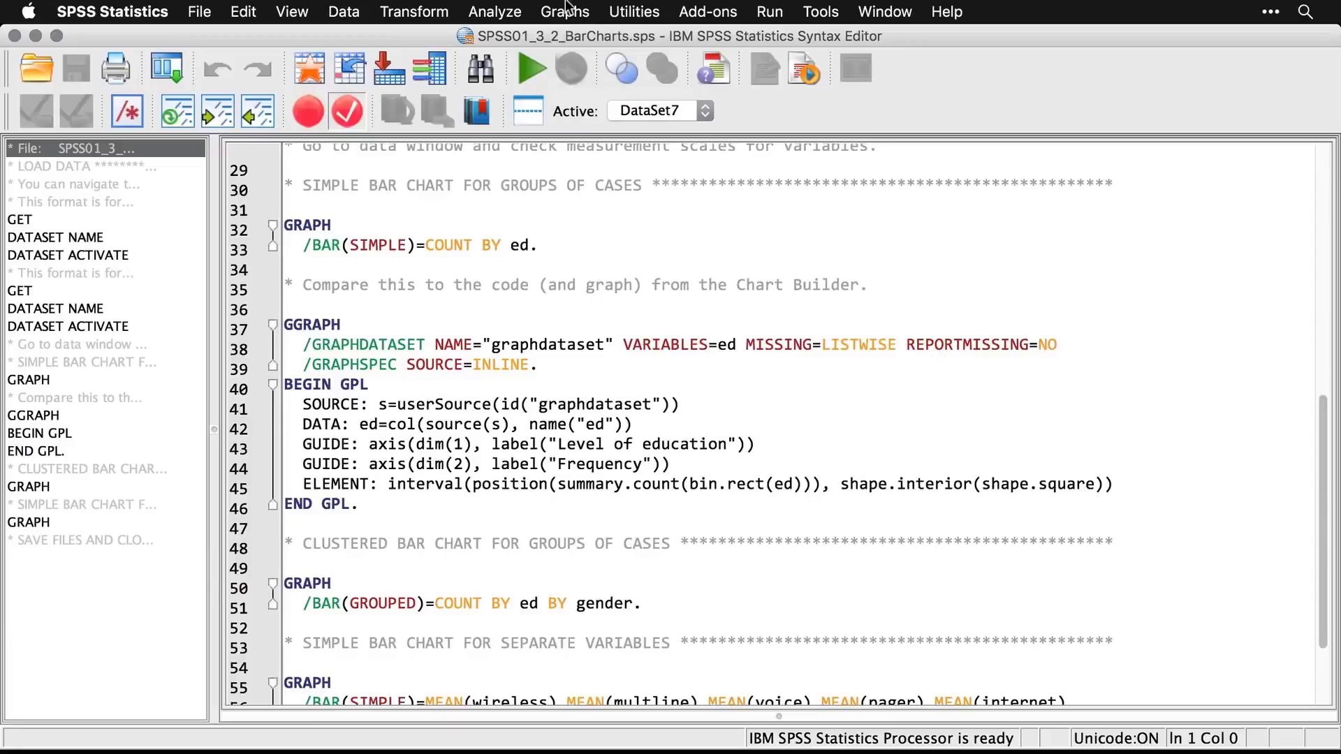
Step: Create a legacy simple bar chart with summaries for groups of cases, using Level of education as the category axis
mouse_move(603, 95)
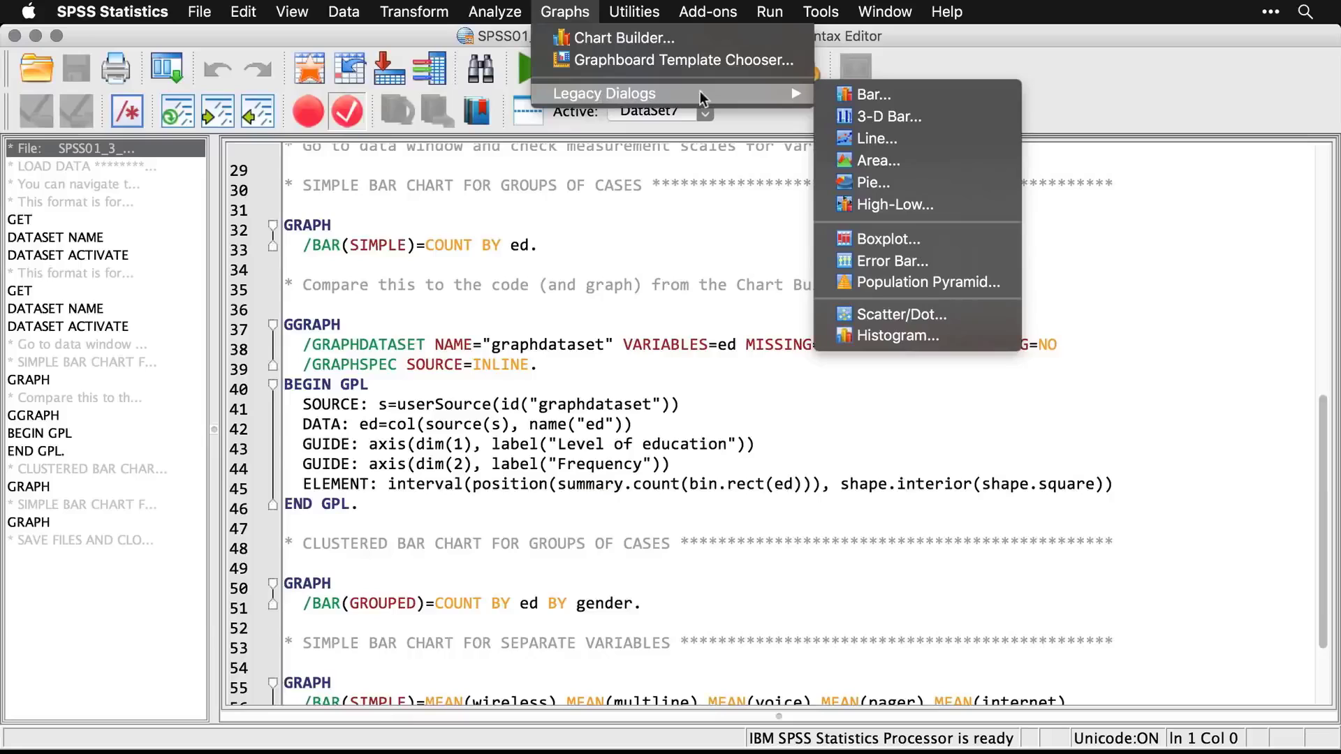
click(868, 96)
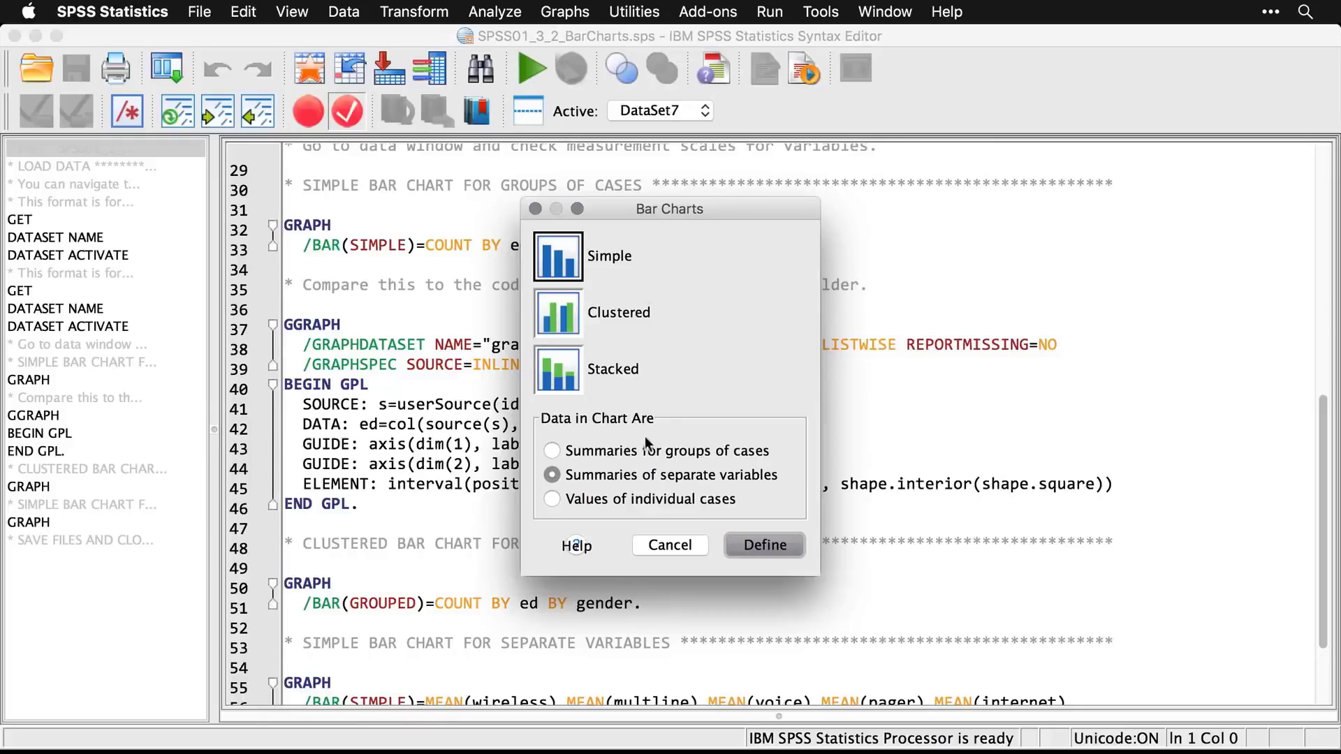
click(552, 450)
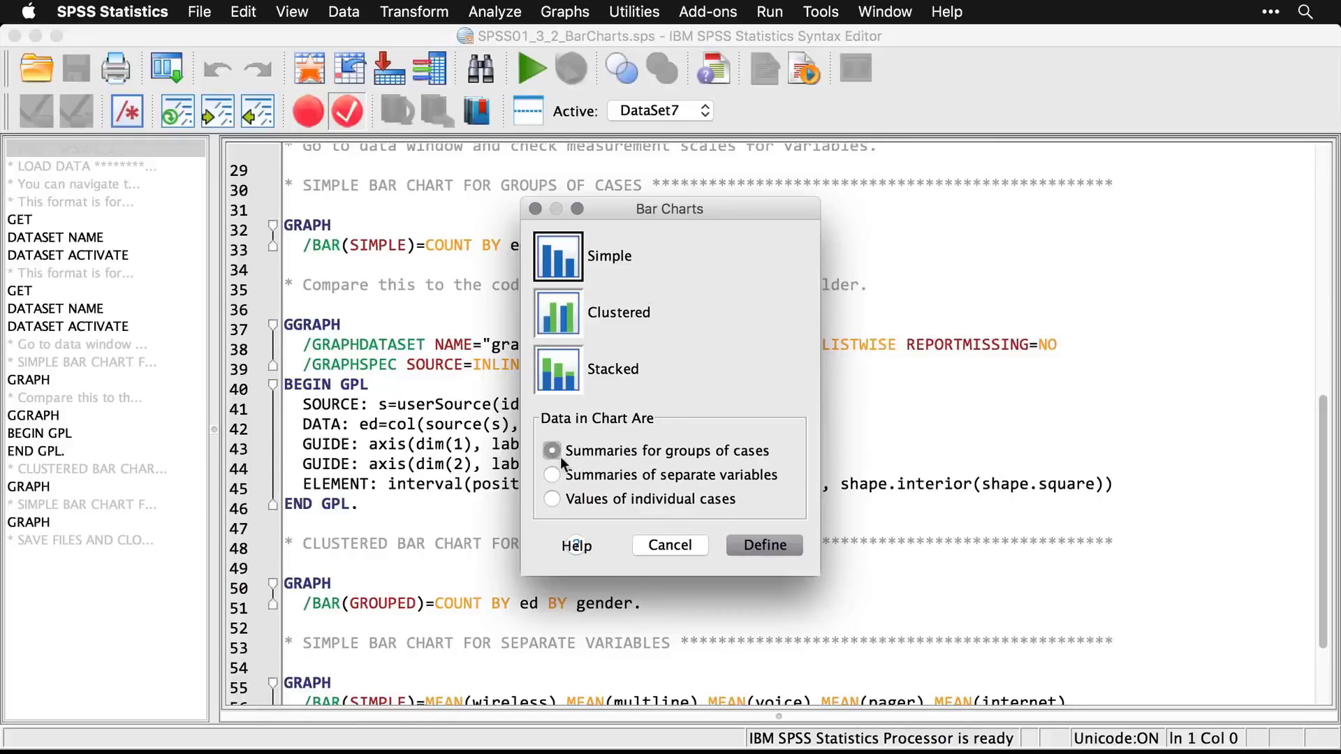
click(752, 545)
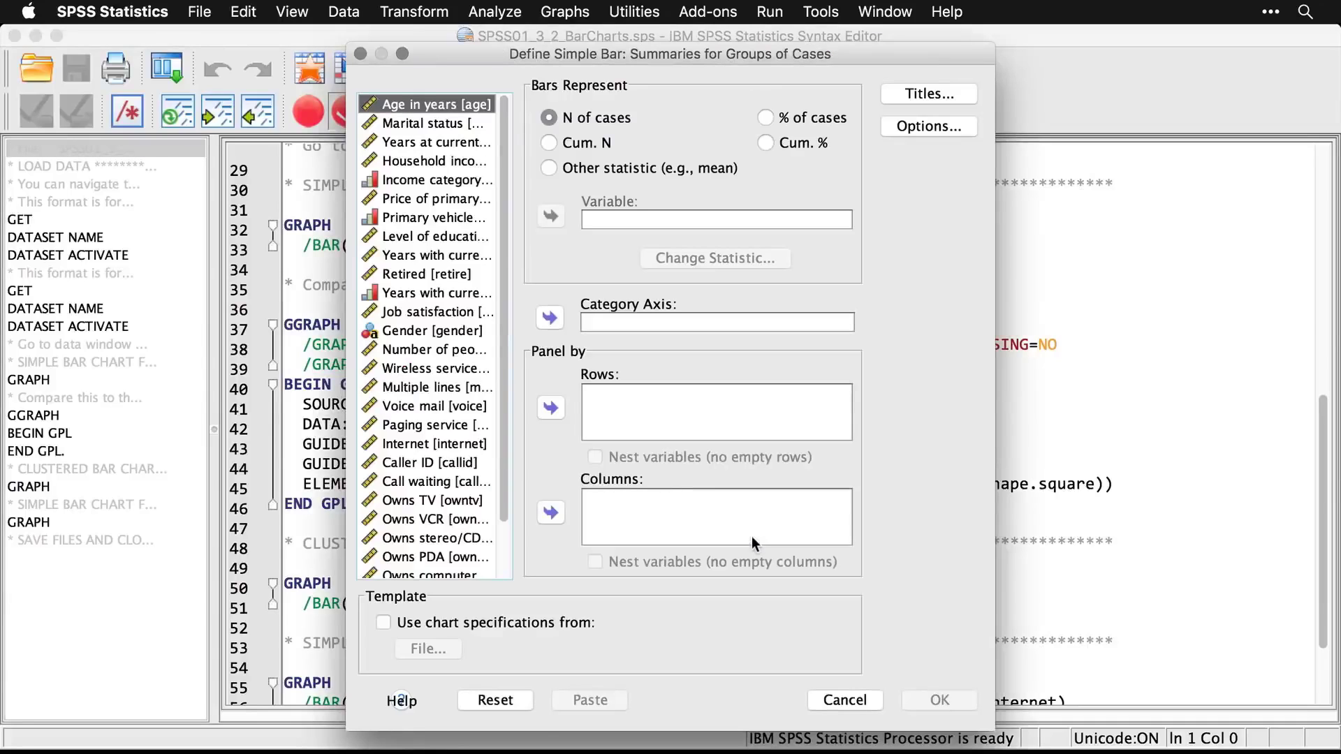
click(451, 238)
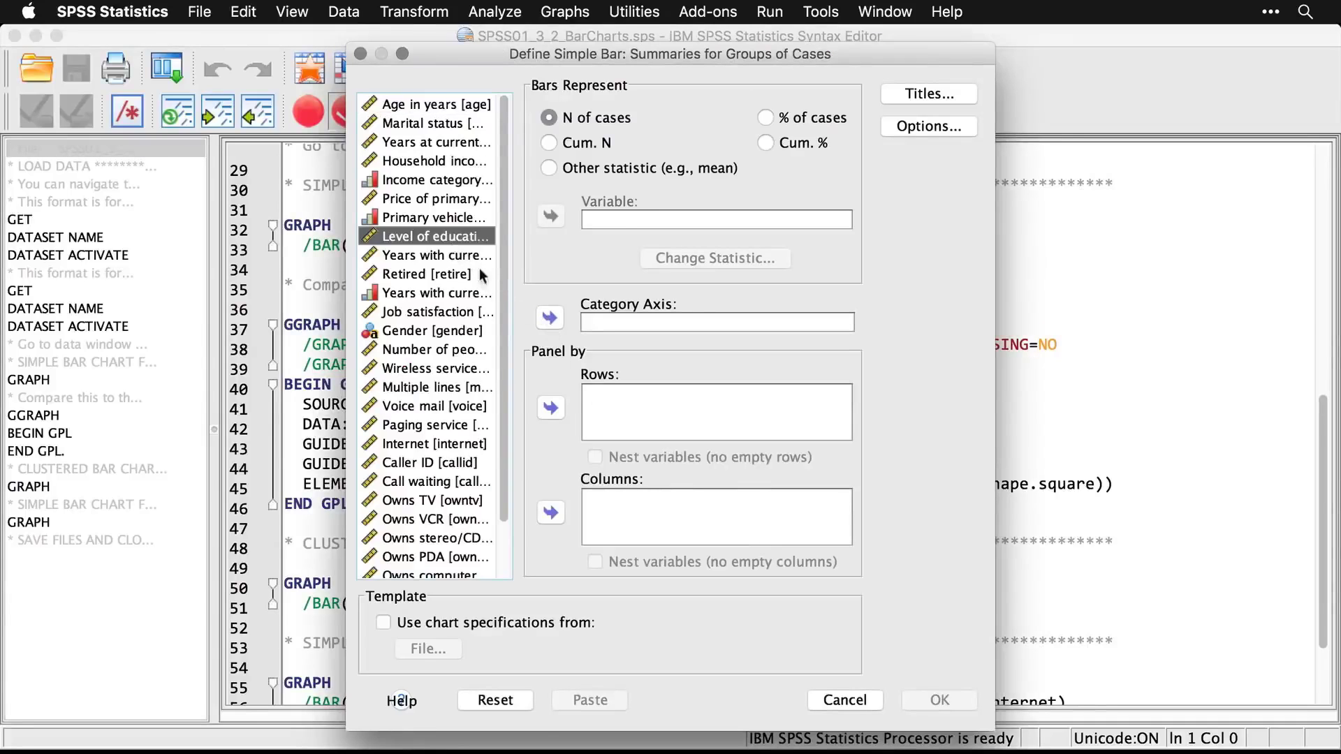
click(552, 319)
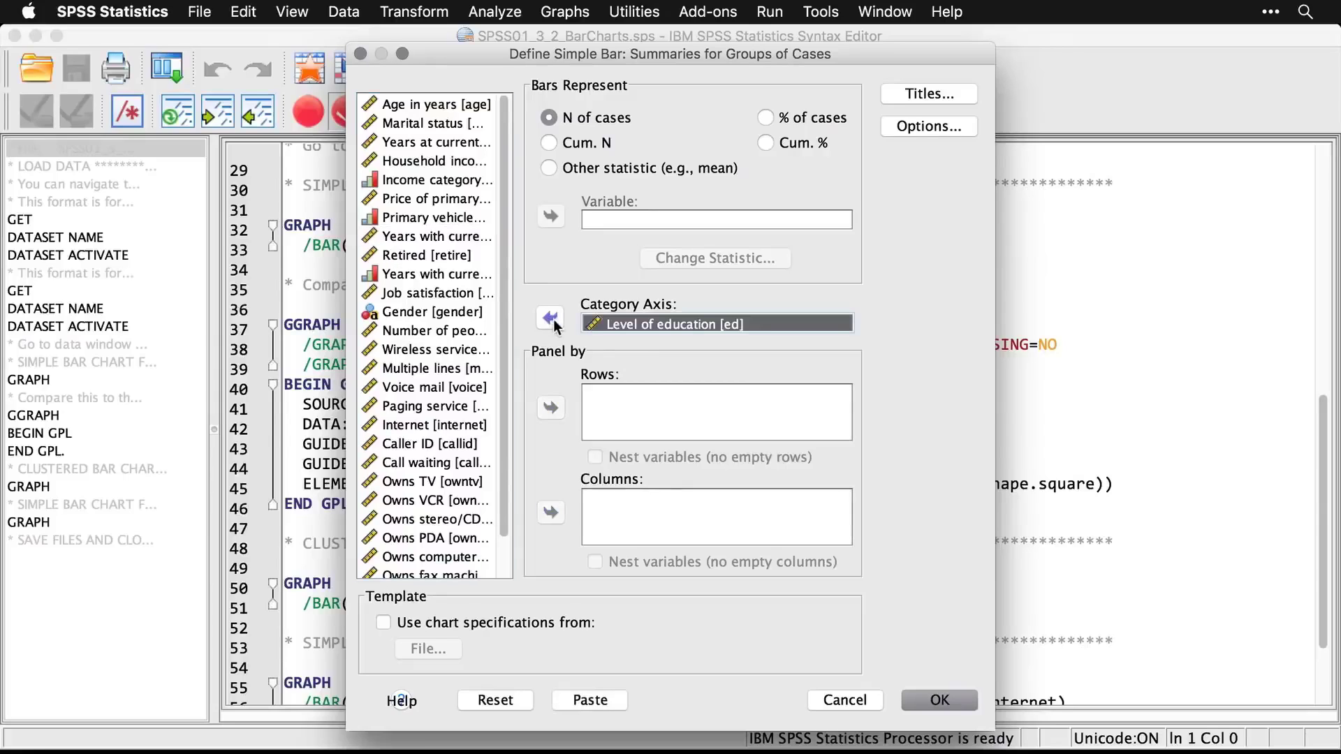
click(937, 700)
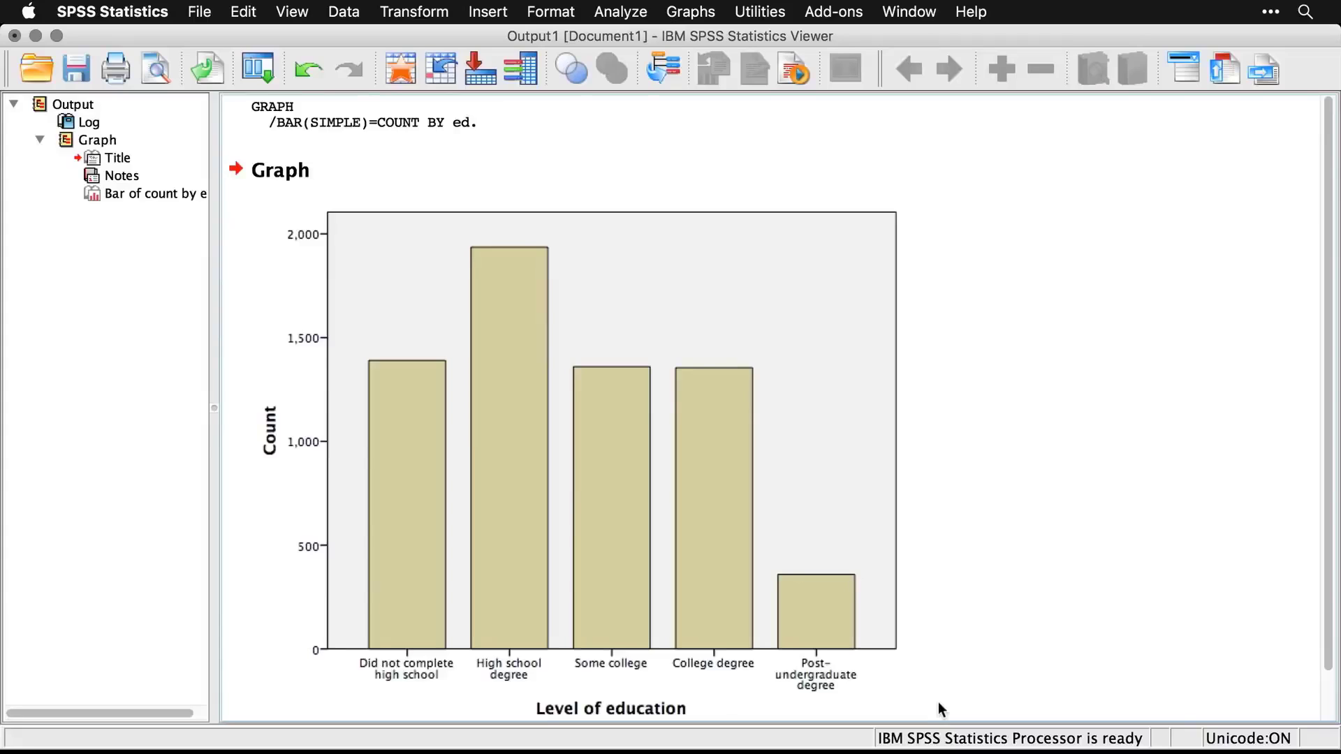
Step: Compare the short GRAPH command for the simple bar chart with the Chart Builder's GGRAPH and GPL code in the syntax file
click(440, 106)
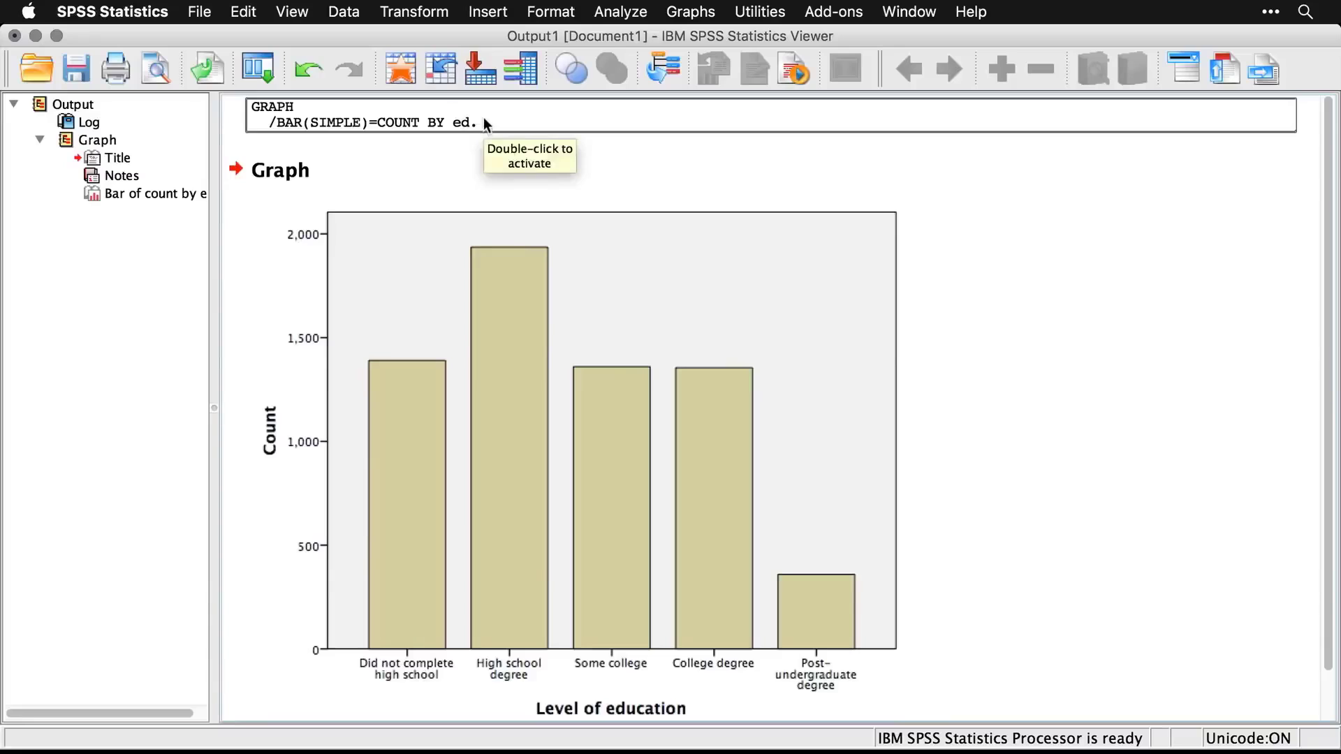
click(1135, 317)
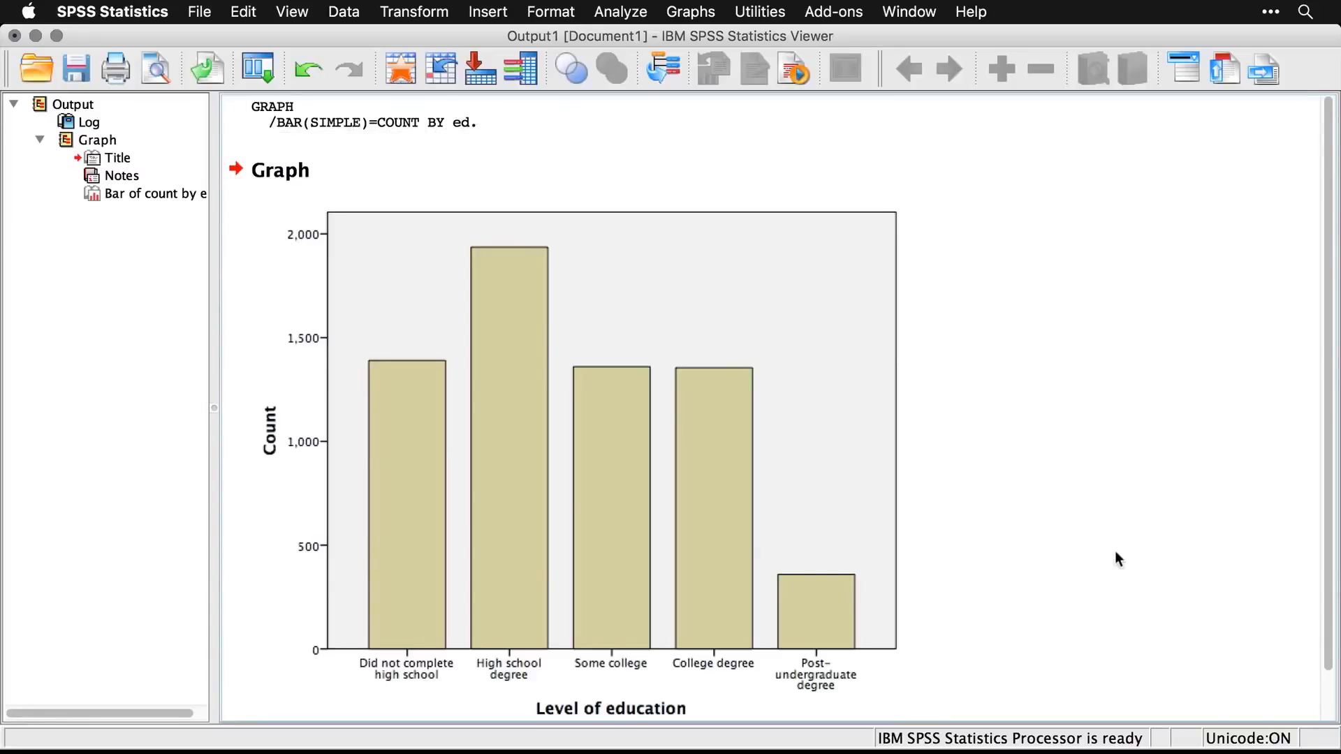
key(super+grave)
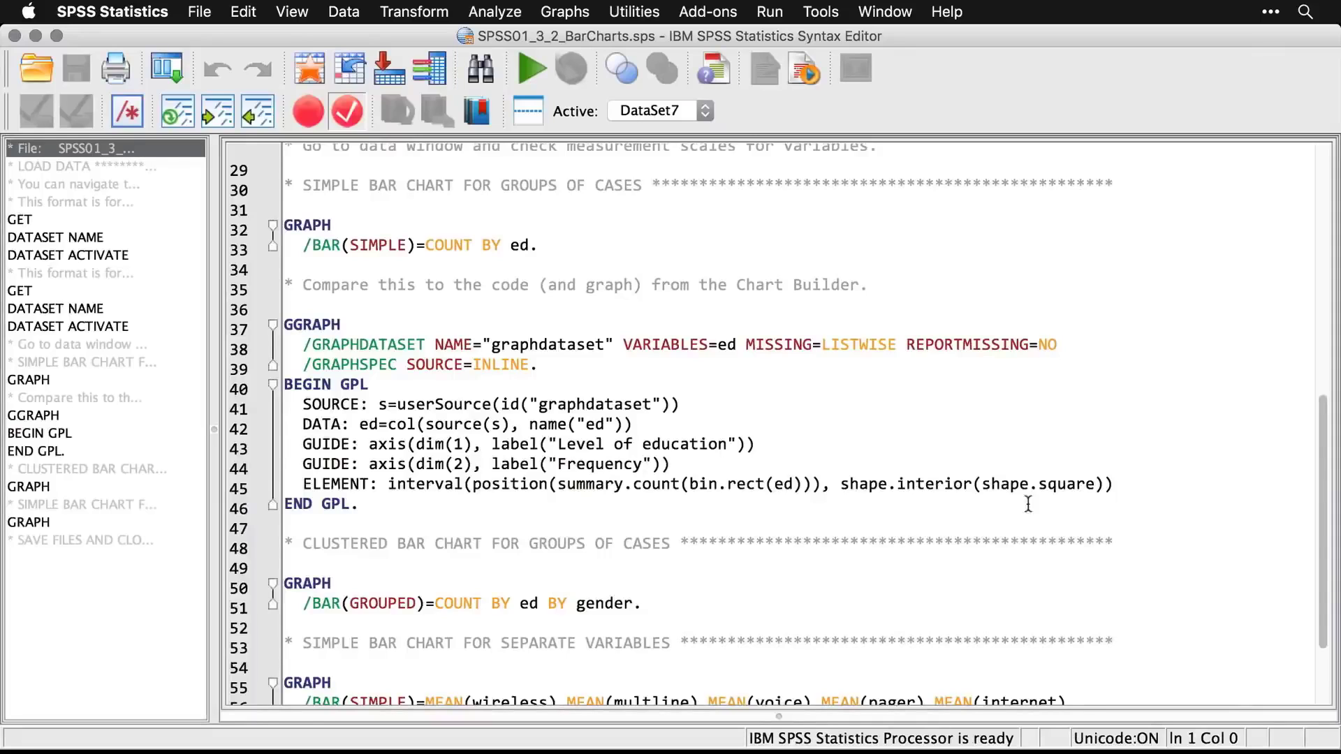
drag(366, 512, 286, 326)
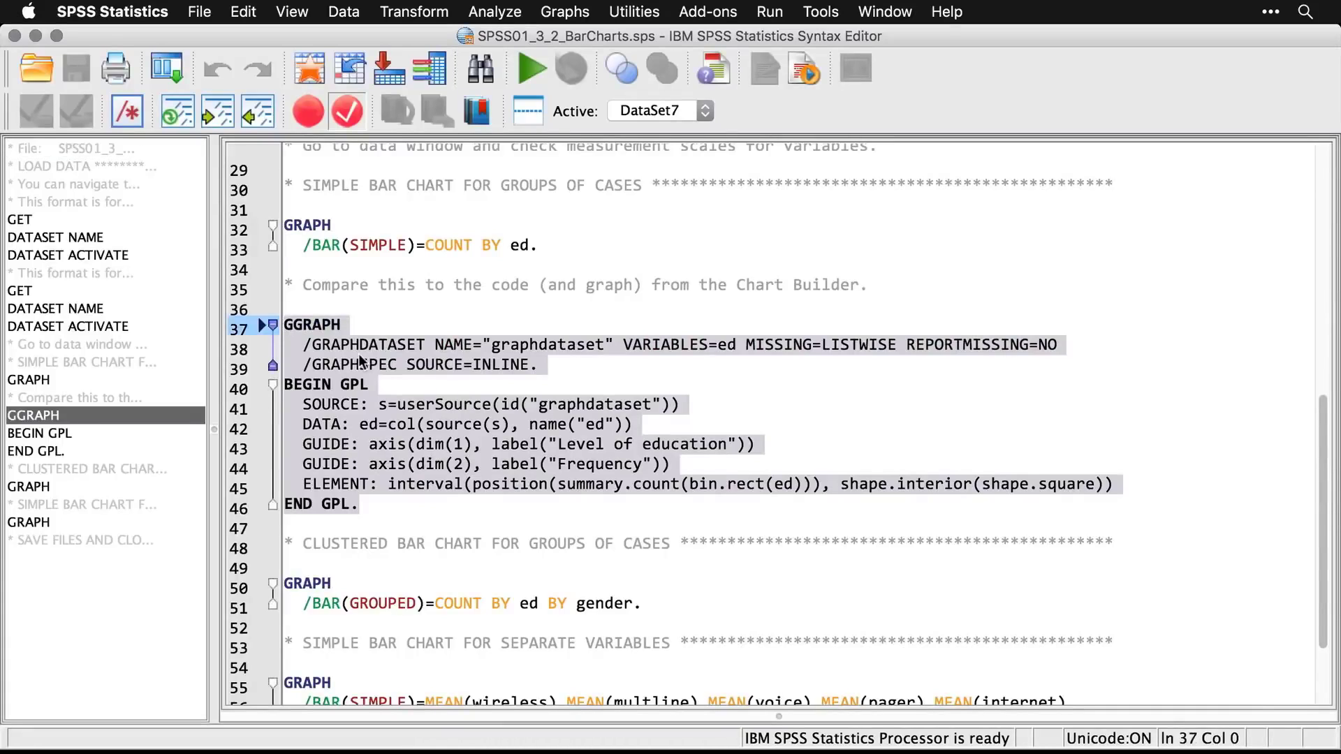
triple_click(476, 246)
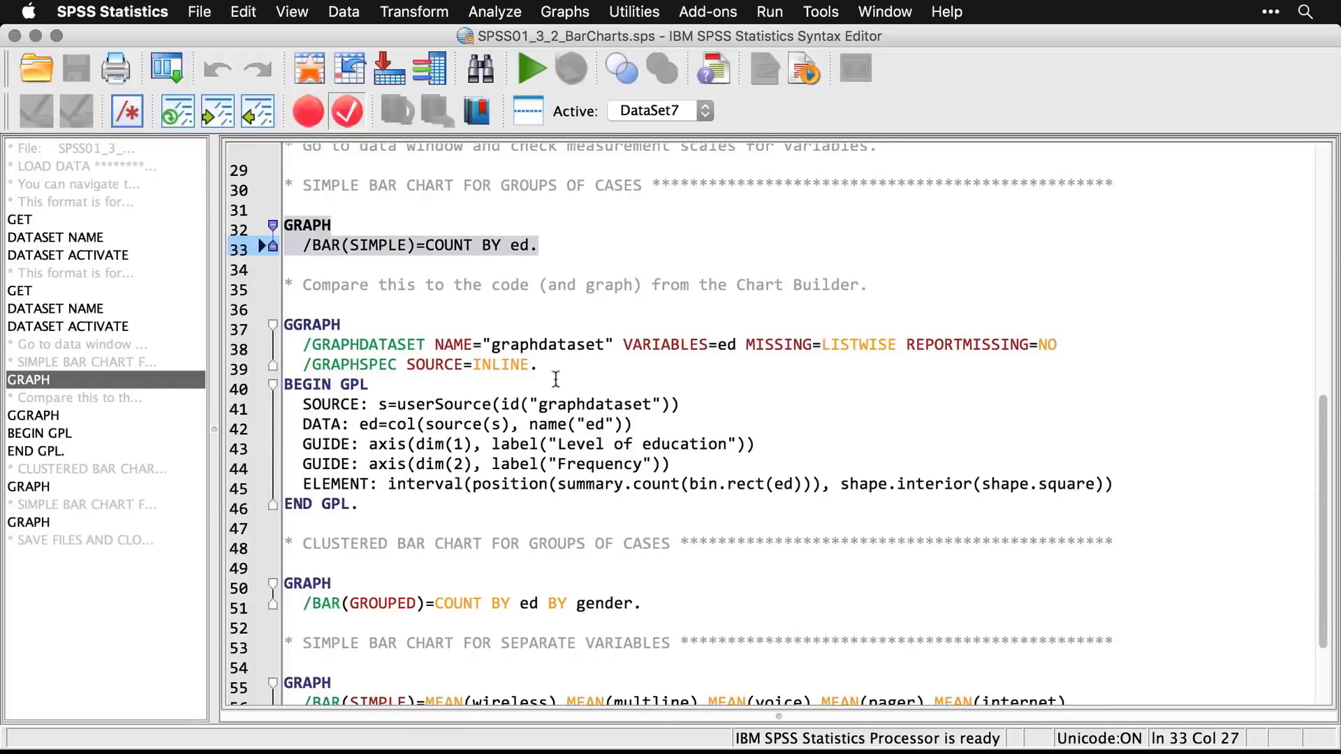
click(743, 461)
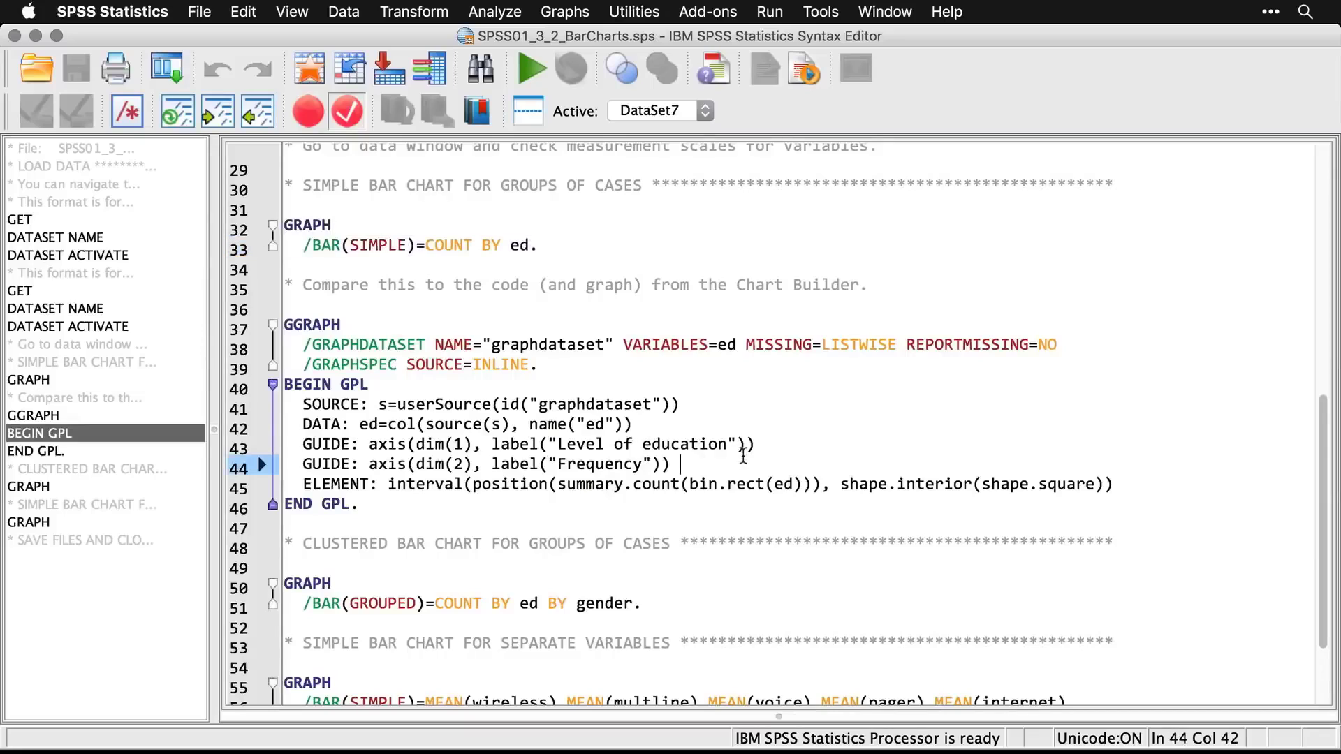
Step: Start defining a legacy clustered bar chart with summaries for groups of cases
click(575, 11)
mouse_move(597, 89)
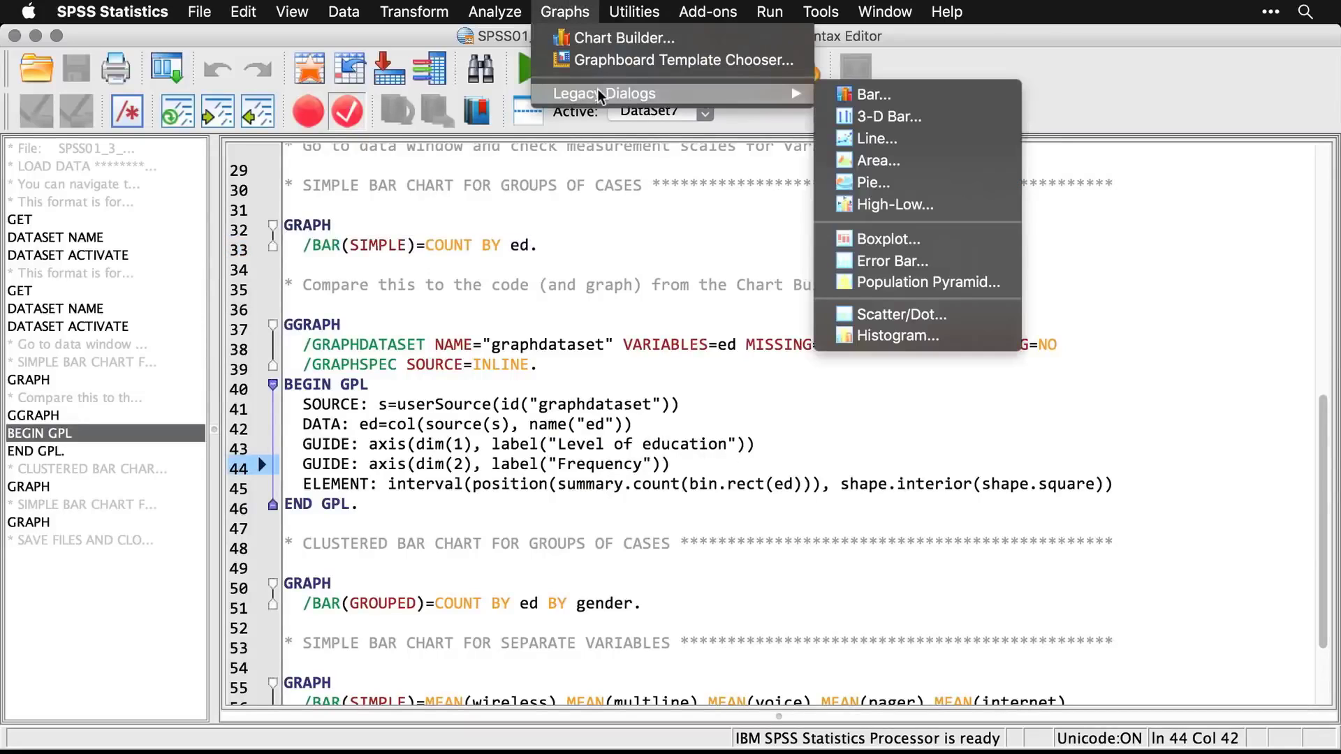
click(851, 95)
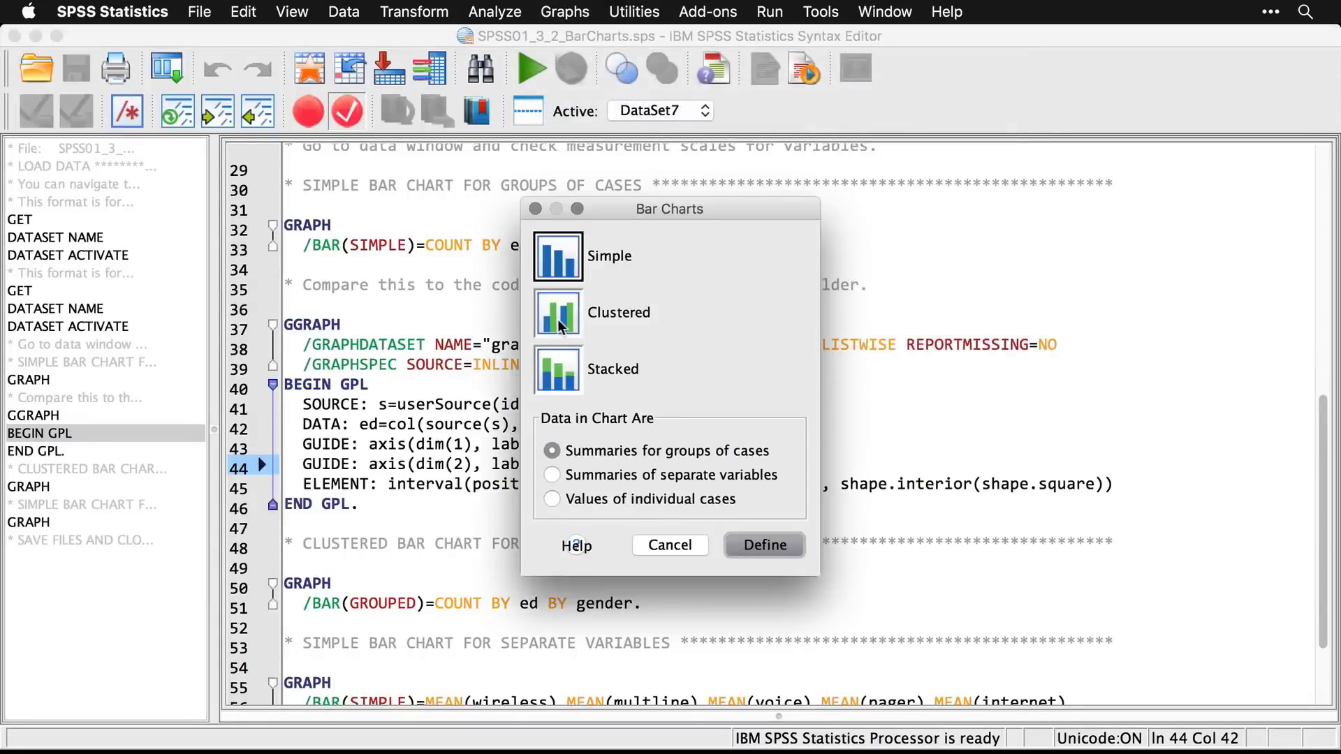
click(558, 321)
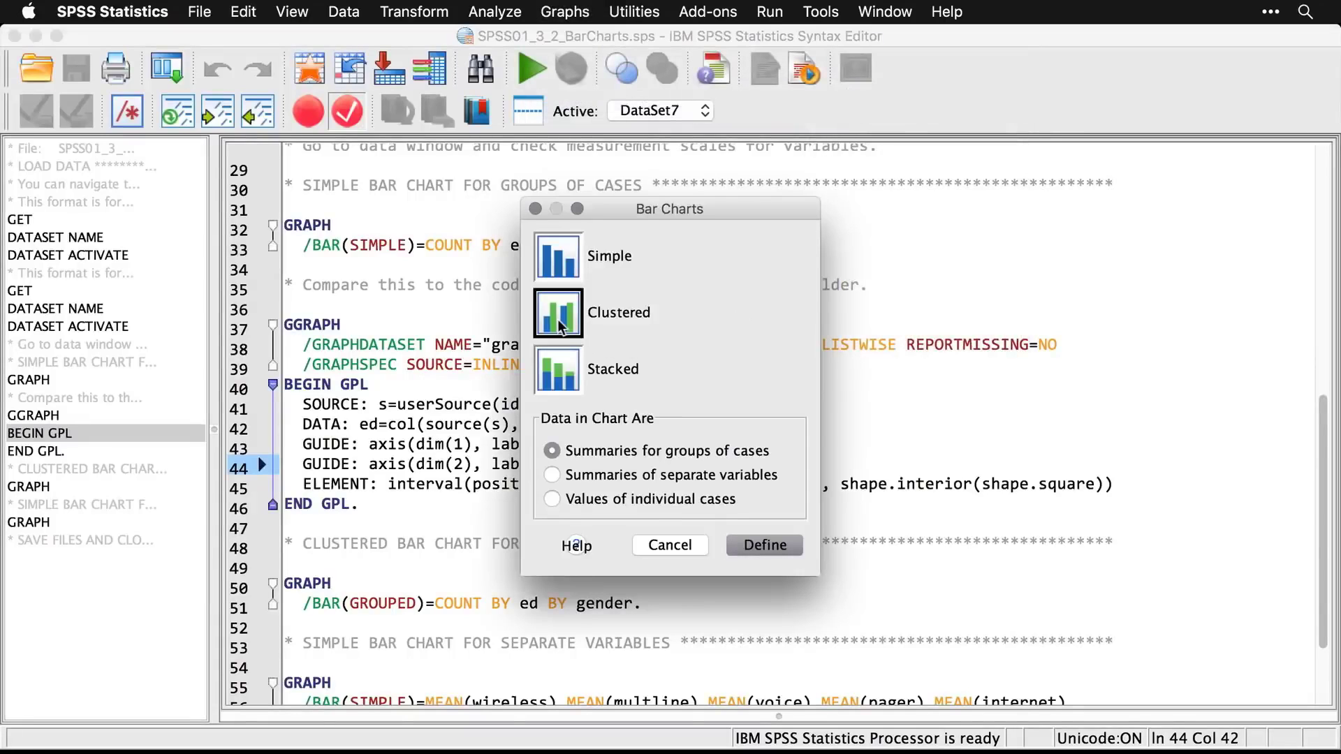
click(768, 546)
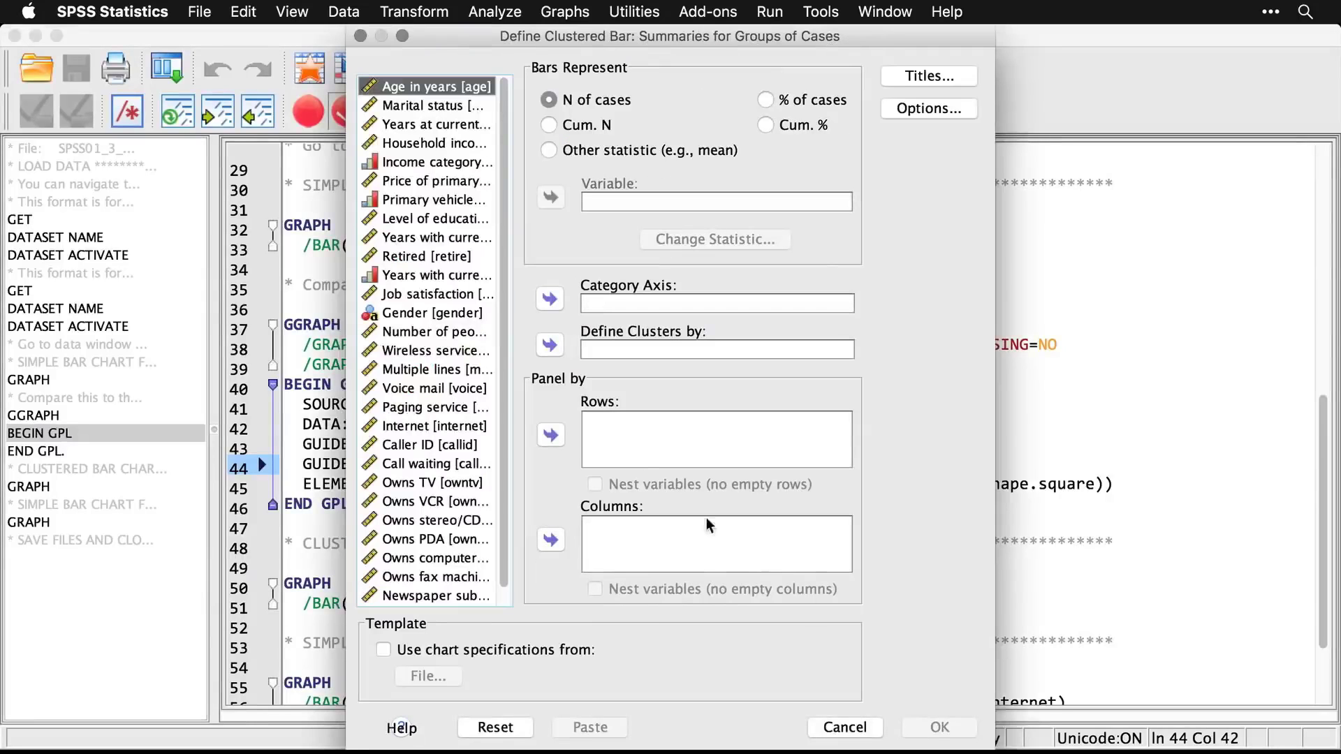
Step: Assign Level of education to the category axis, define the clusters by Gender, and generate the clustered bar chart
click(440, 218)
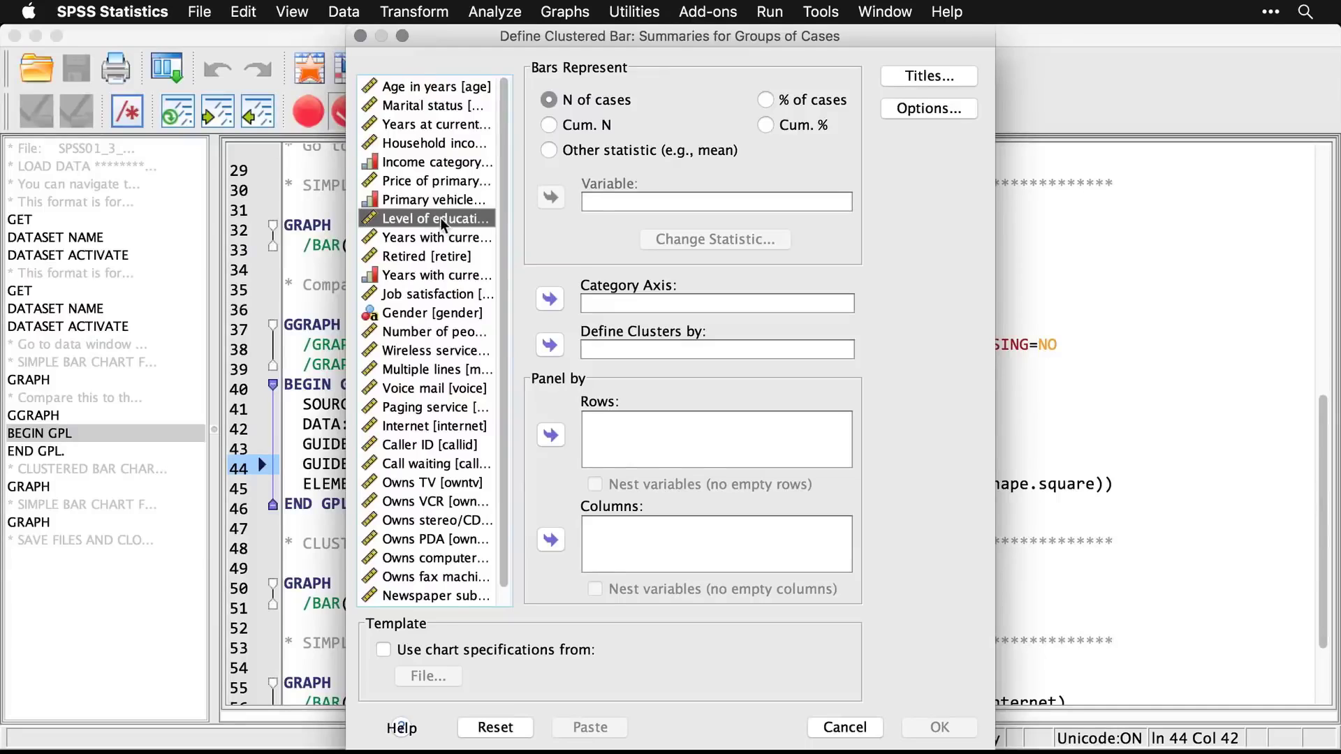
click(550, 302)
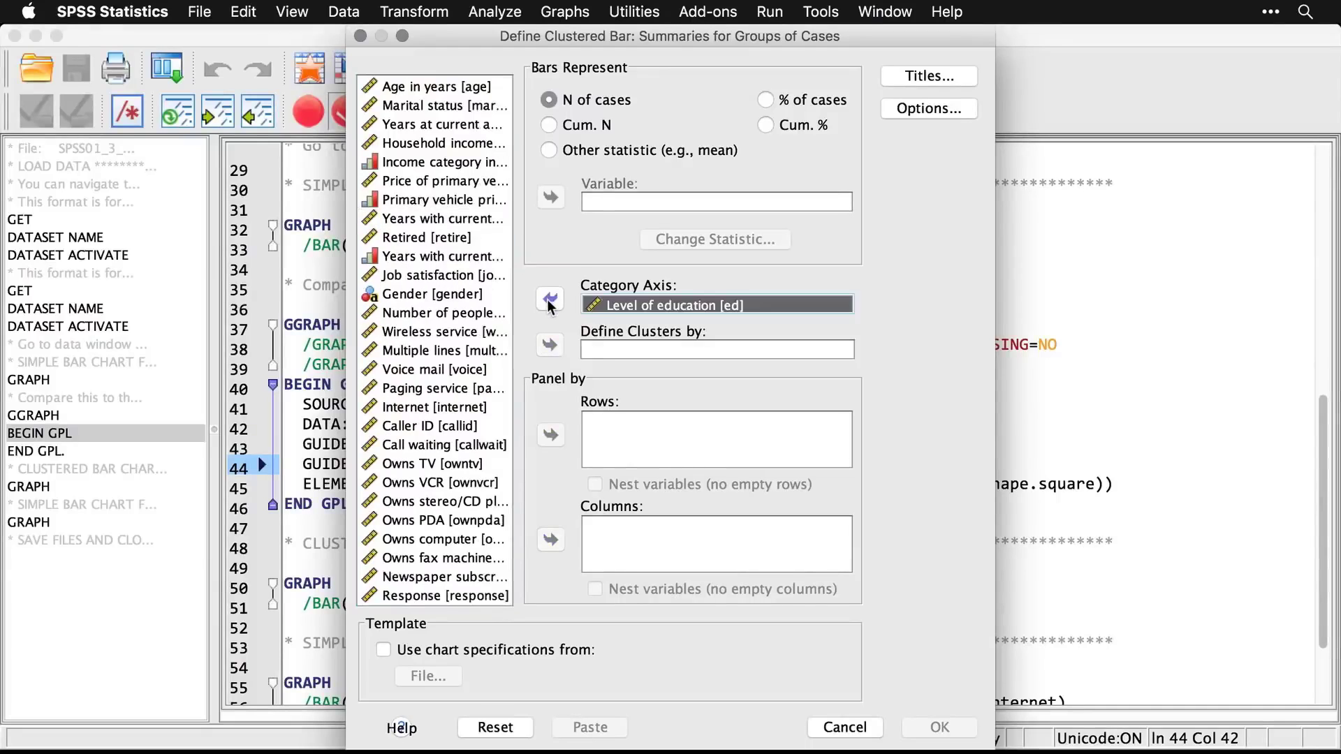
click(440, 294)
click(549, 346)
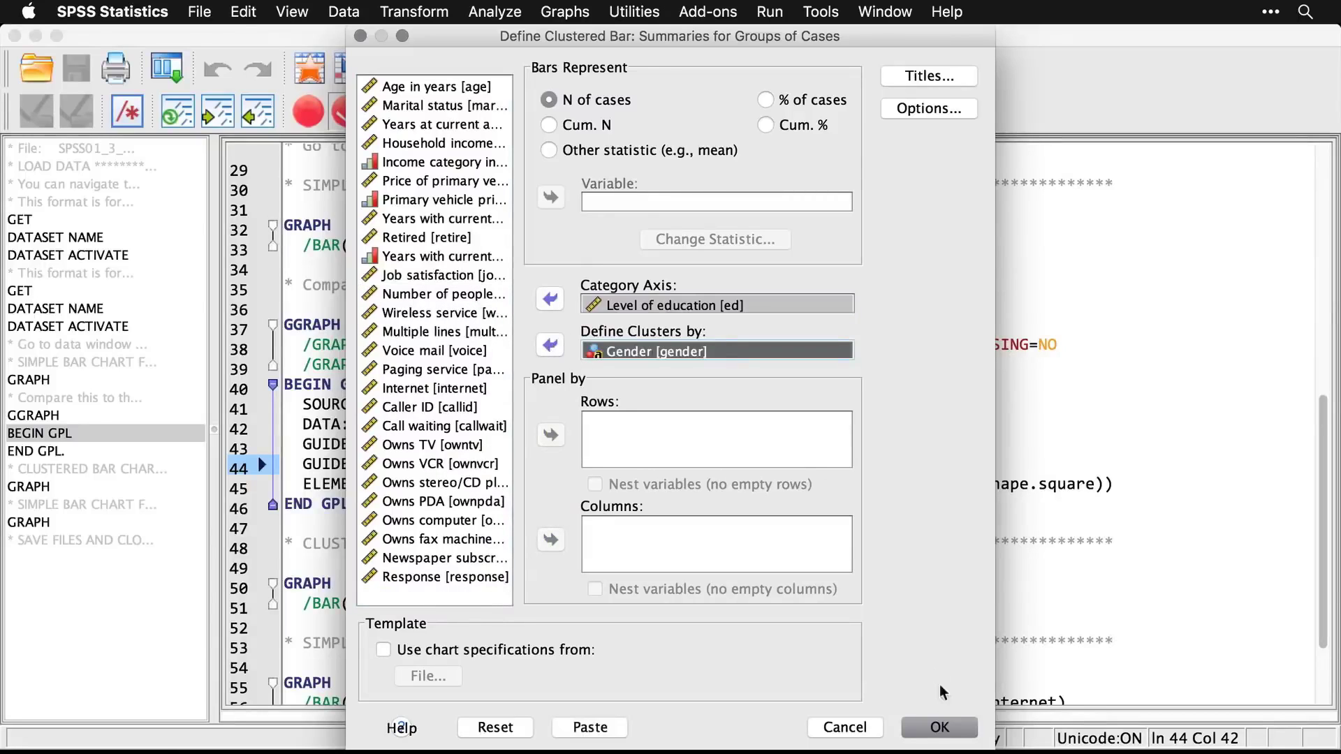
click(939, 728)
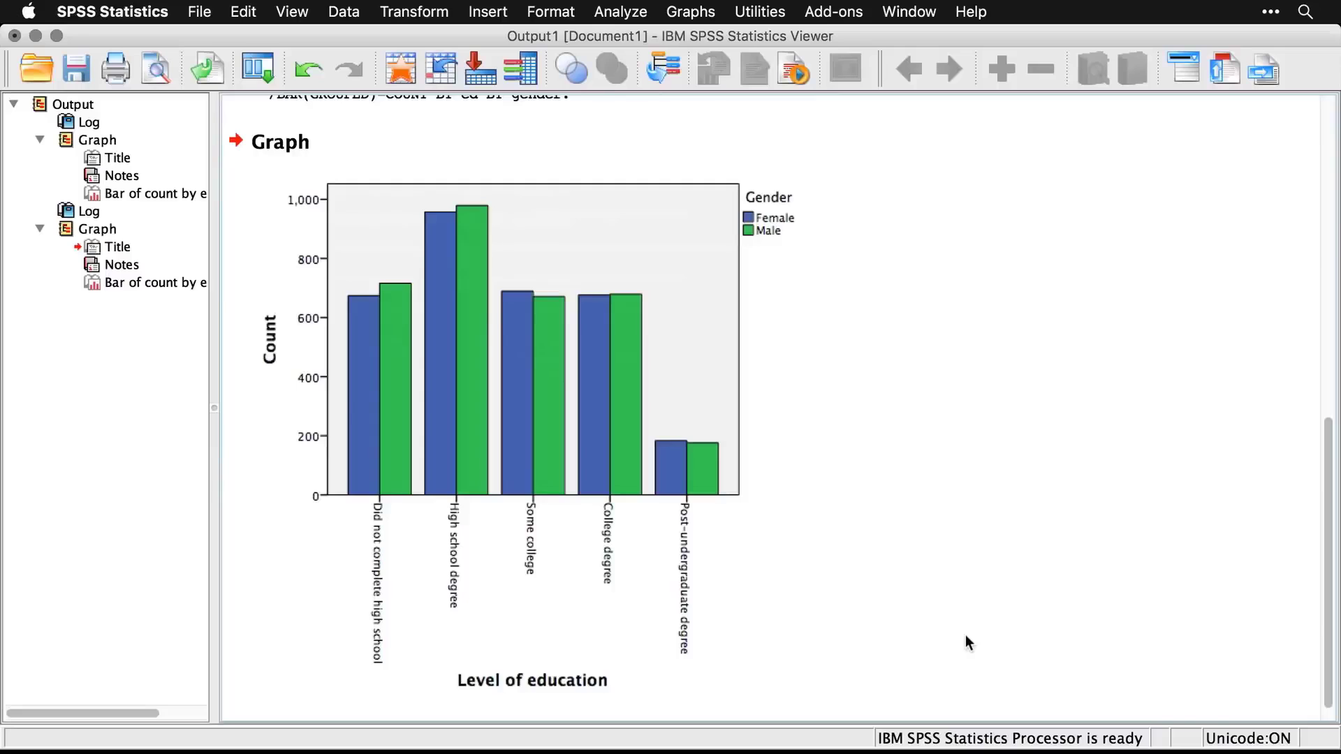
Step: Review the GRAPH command for the clustered bar chart in the output log and in the syntax file
scroll(965, 635, up, 4)
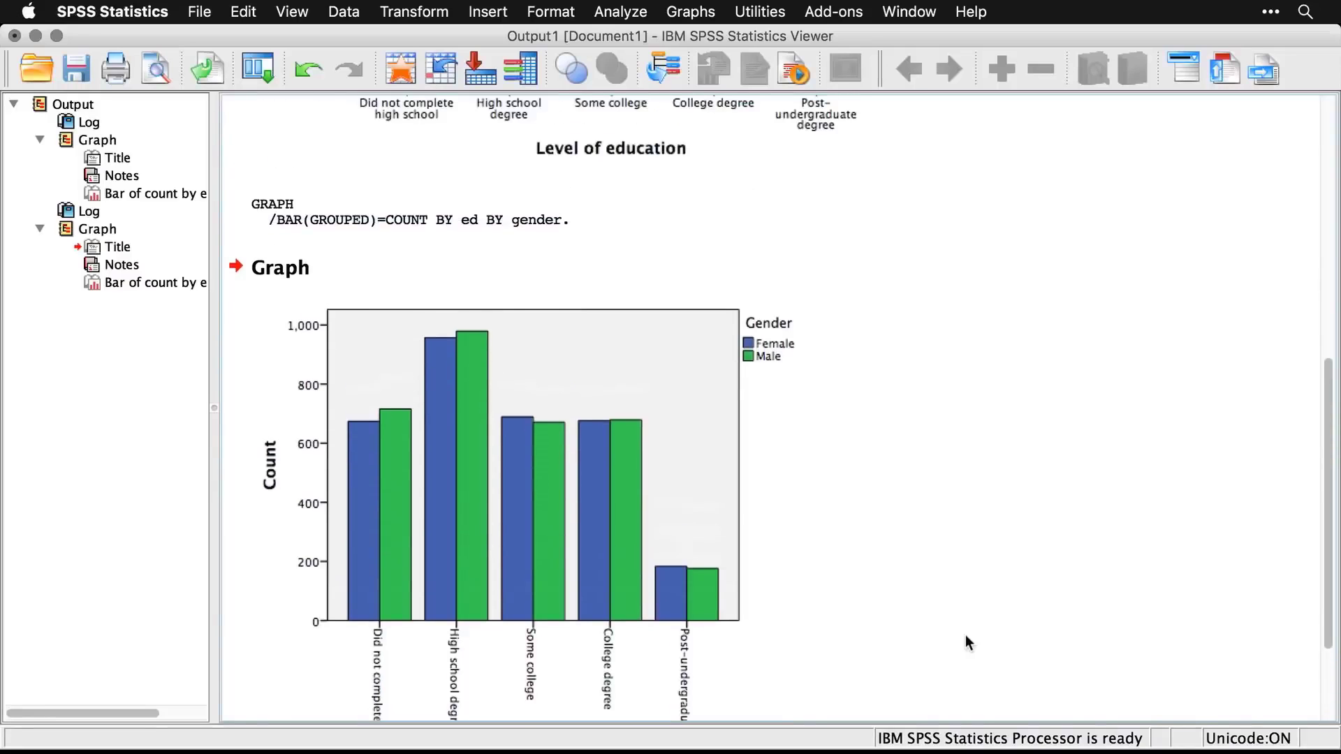
click(535, 224)
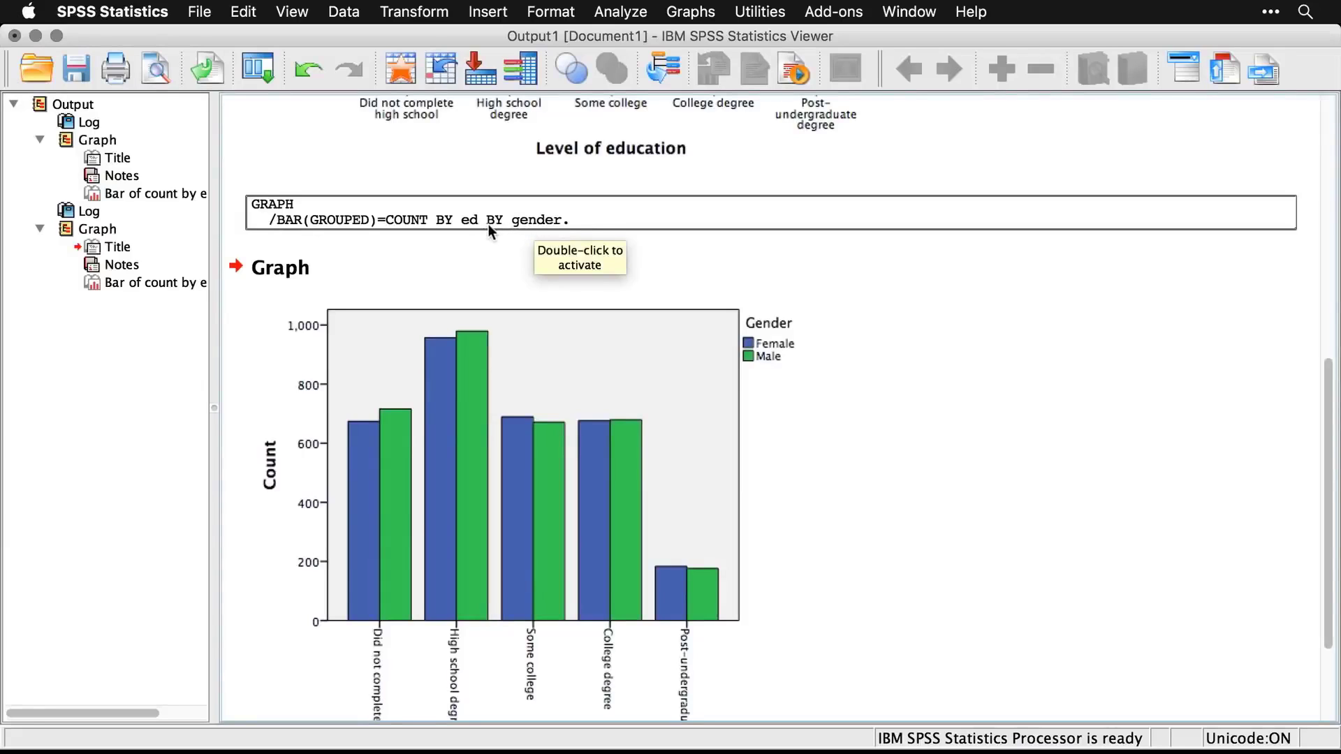
click(722, 238)
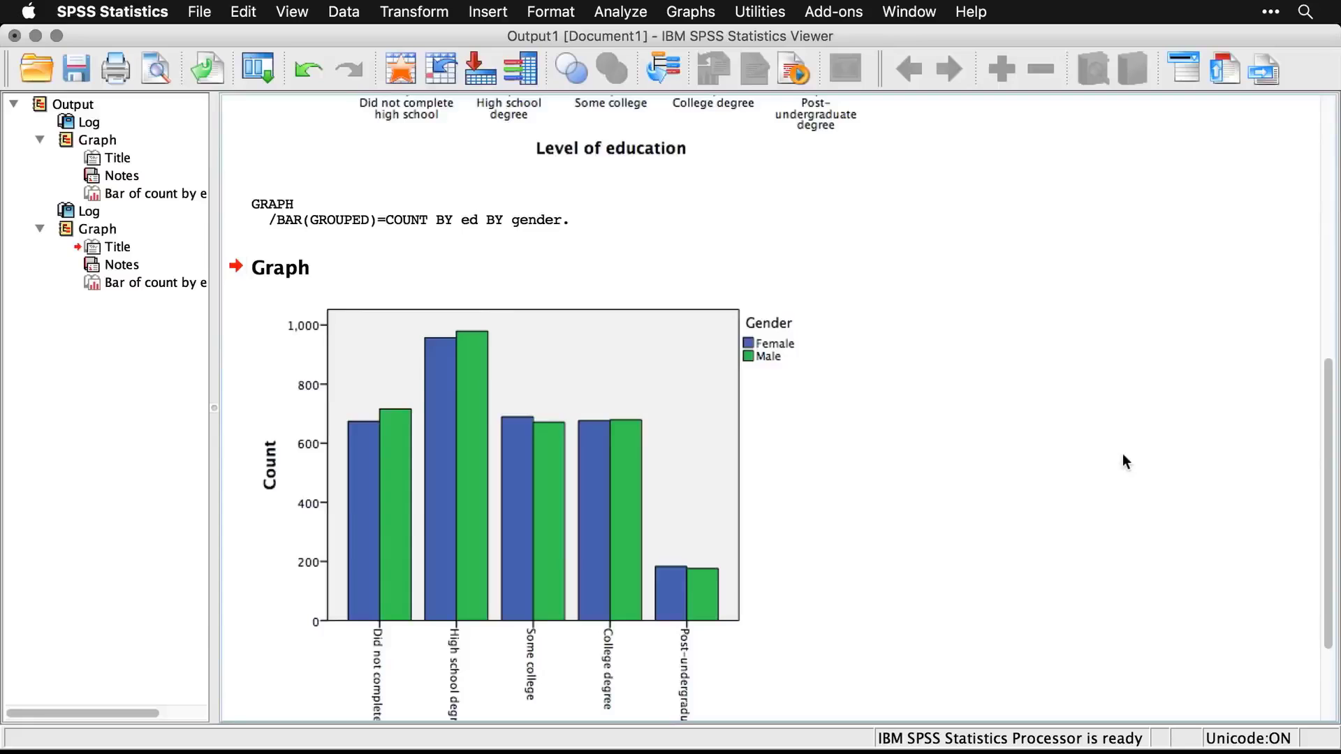
key(super+grave)
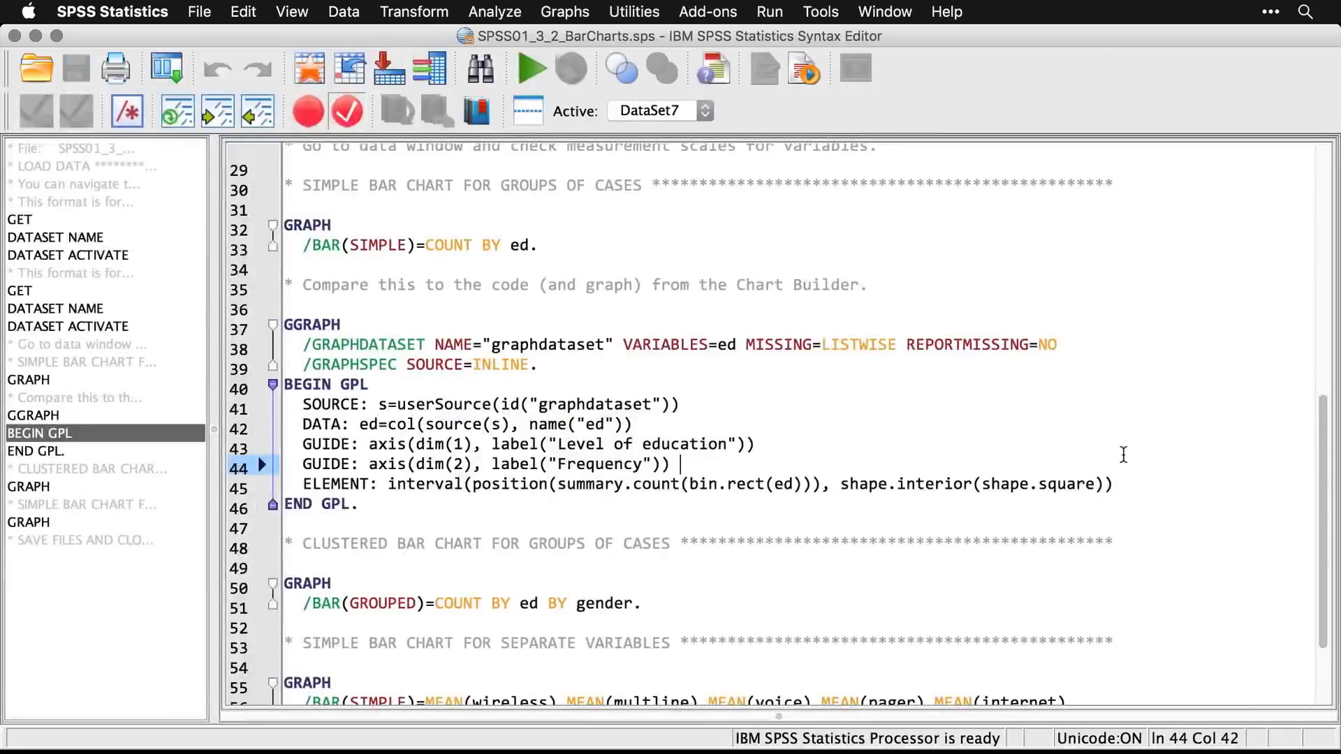
scroll(1123, 455, down, 3)
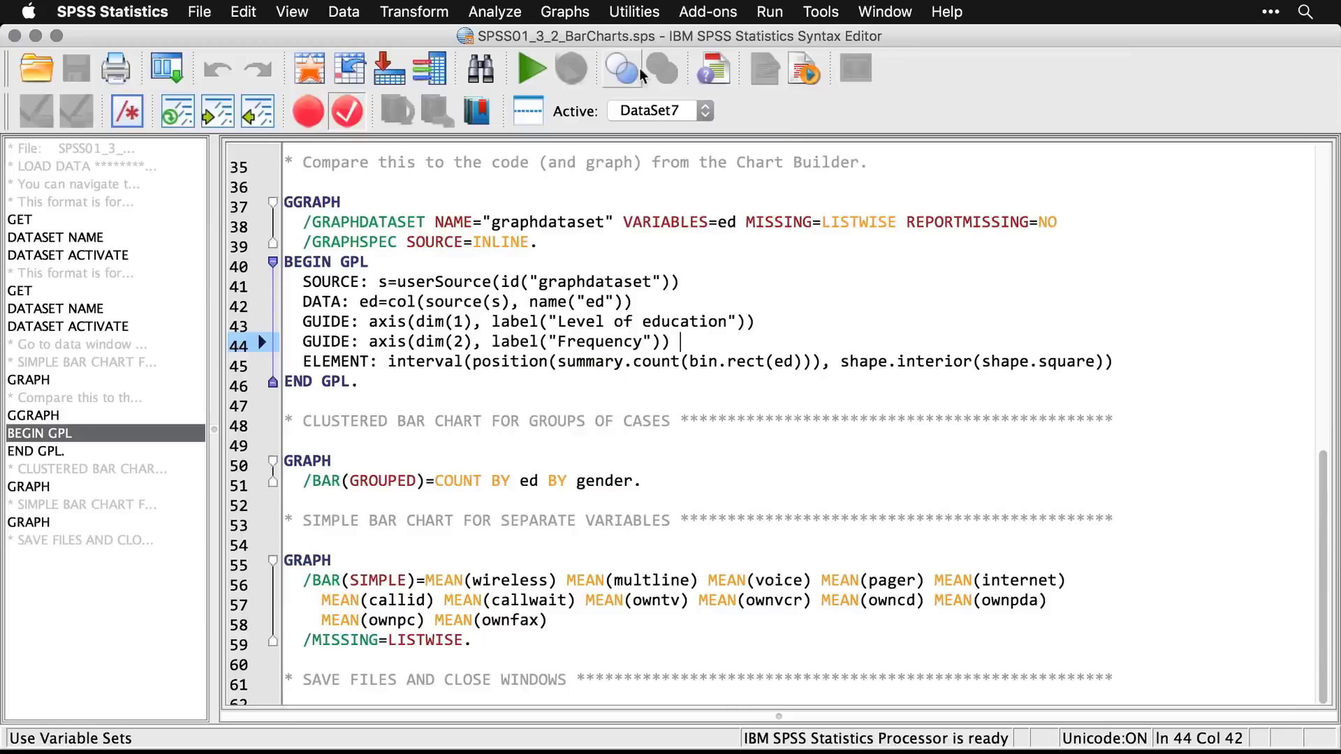
Step: Start defining a legacy simple bar chart with summaries of separate variables
click(563, 12)
mouse_move(586, 96)
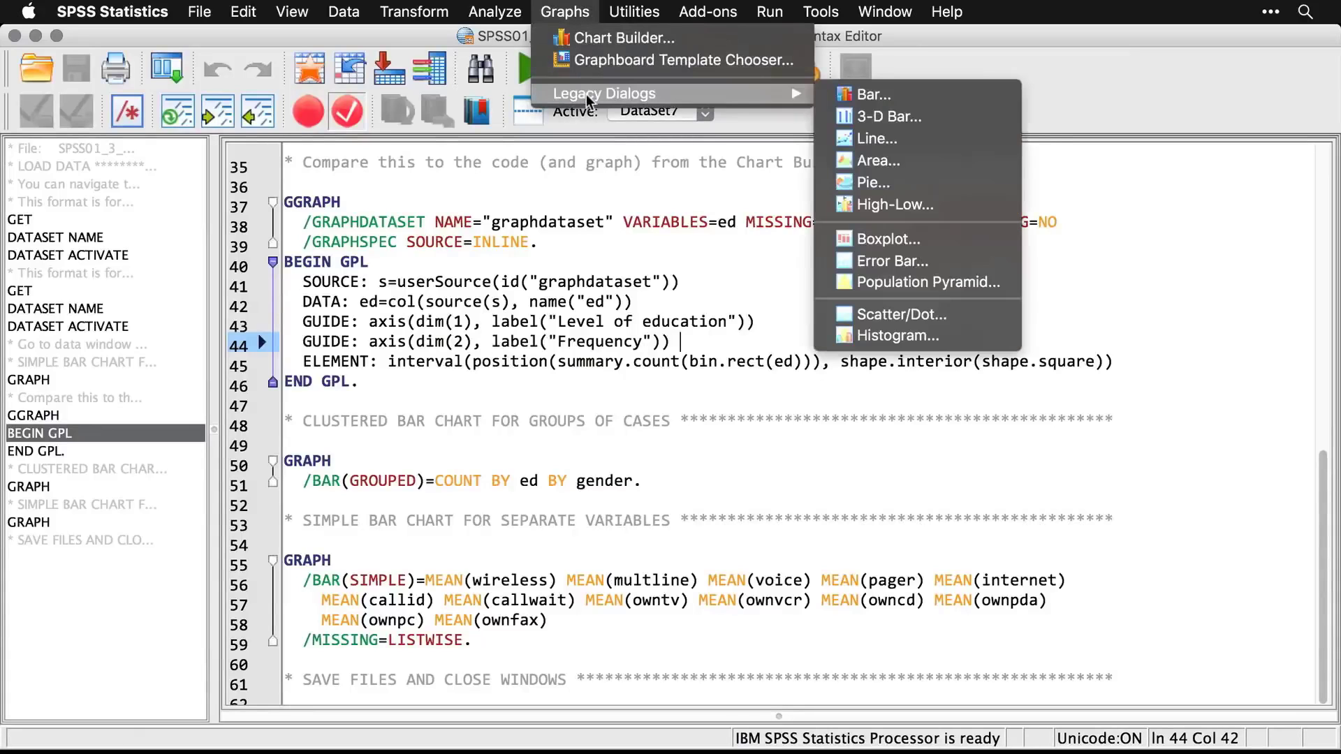
click(867, 92)
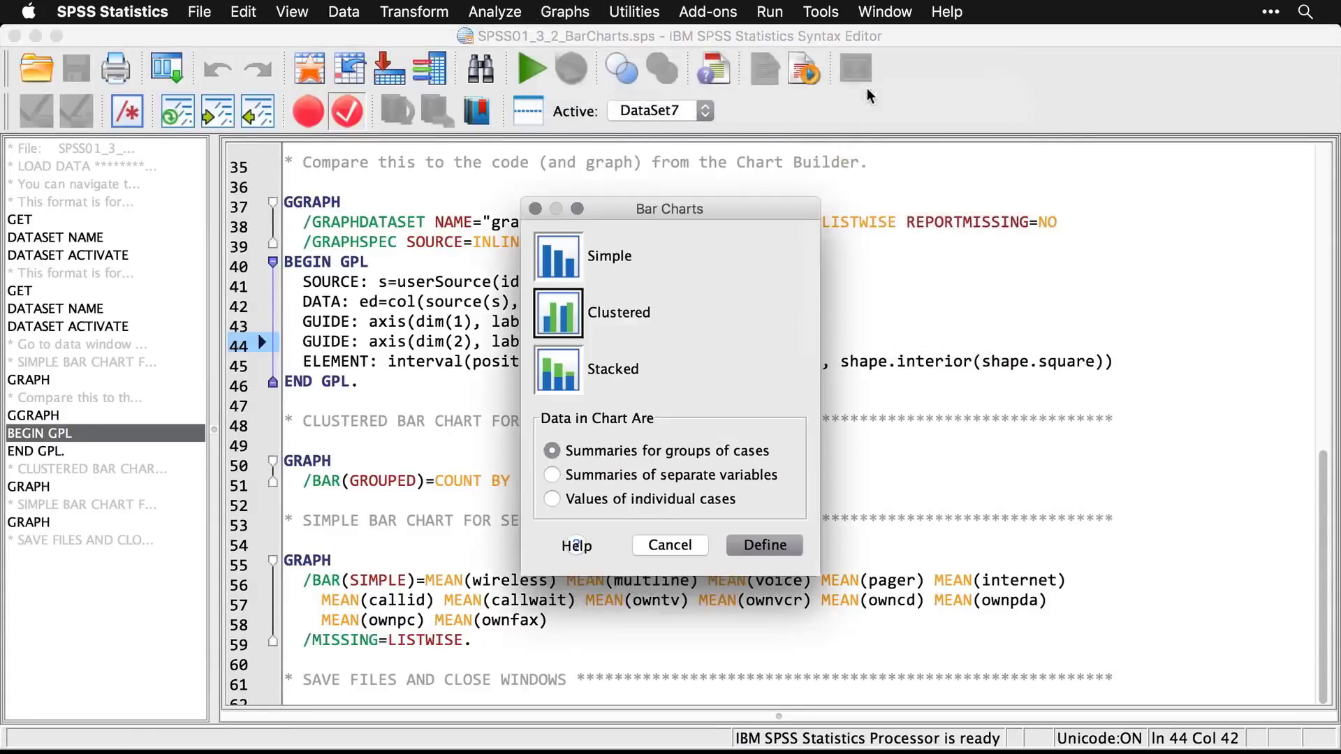
click(573, 257)
click(558, 481)
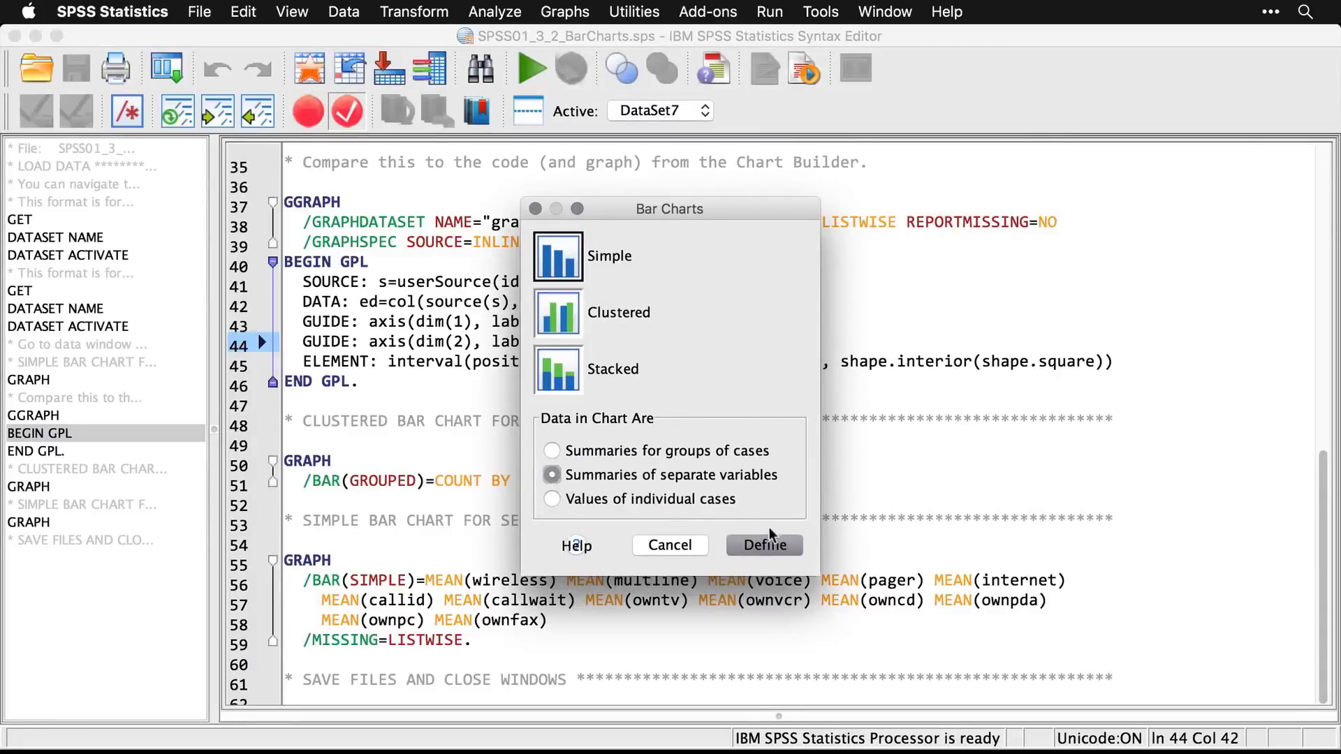
click(764, 545)
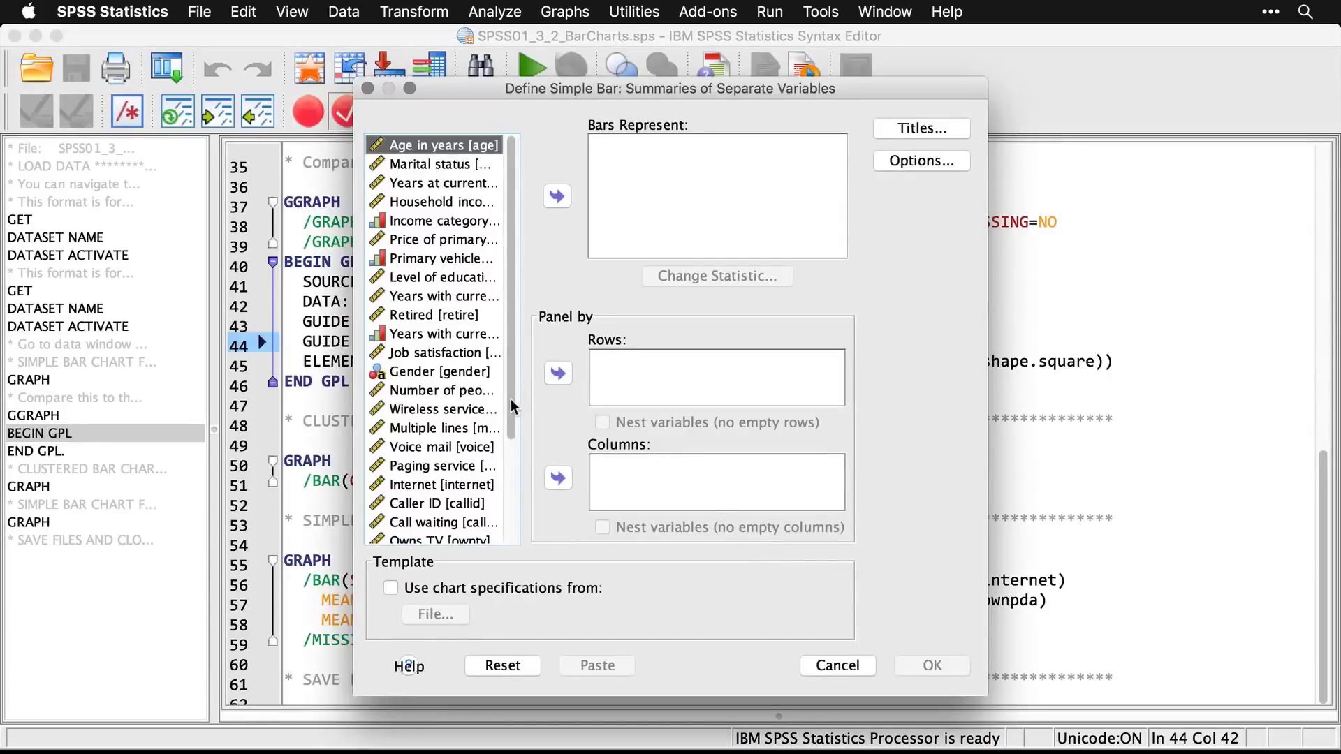
Step: Let the bars represent the means of all variables from Wireless service through Owns fax machine, and generate the chart
drag(510, 401, 514, 541)
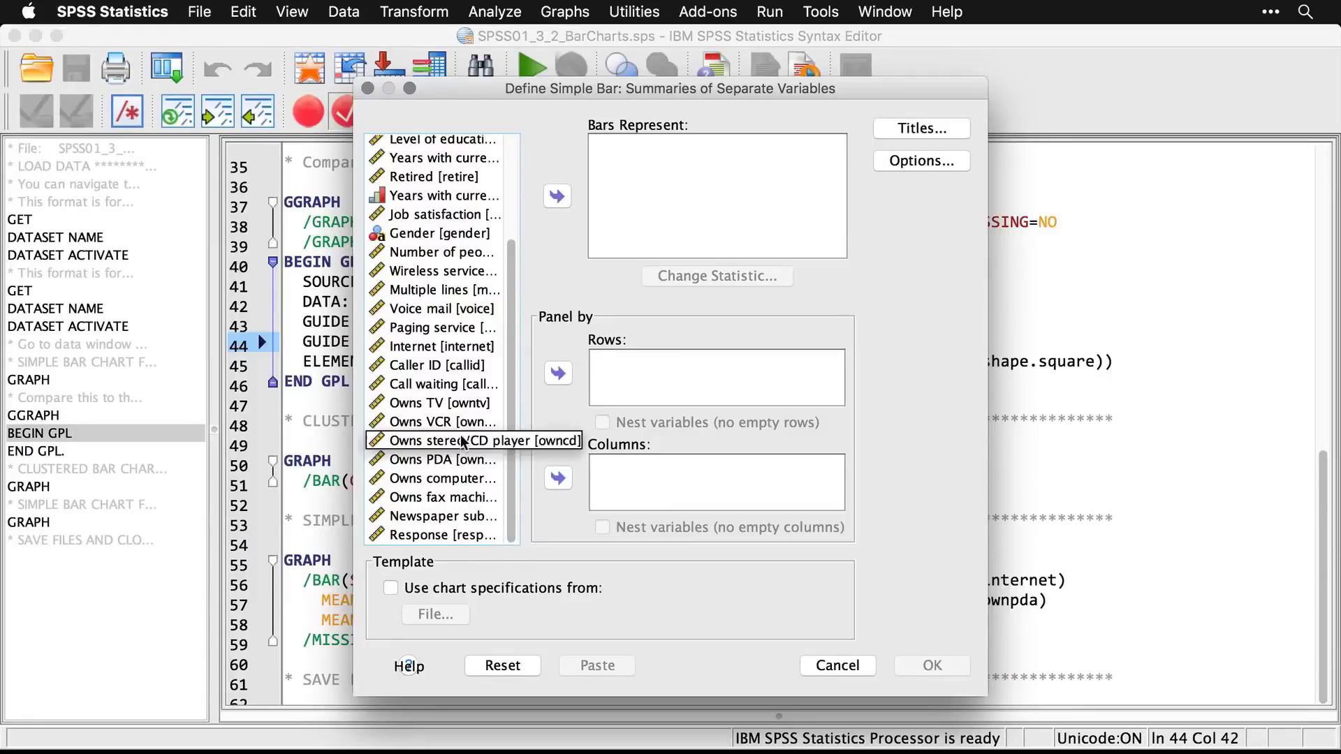
drag(463, 441, 450, 396)
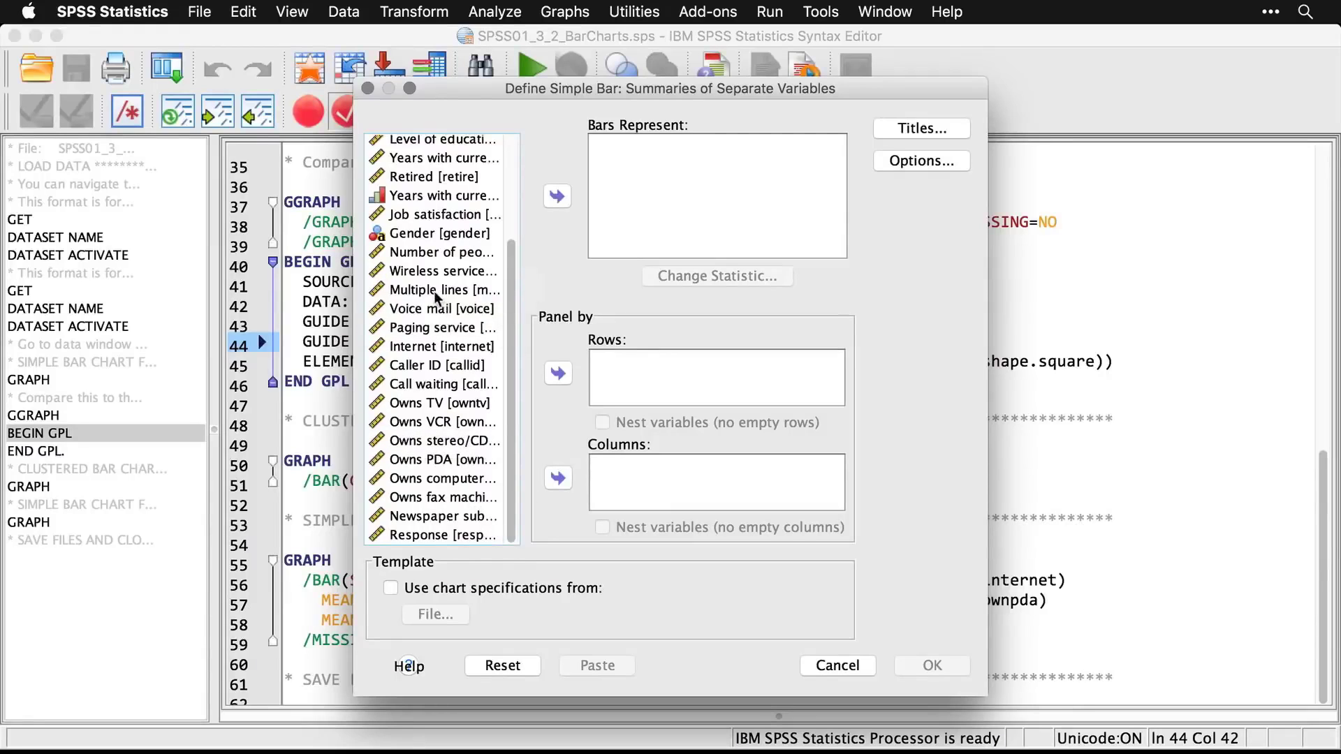
click(425, 273)
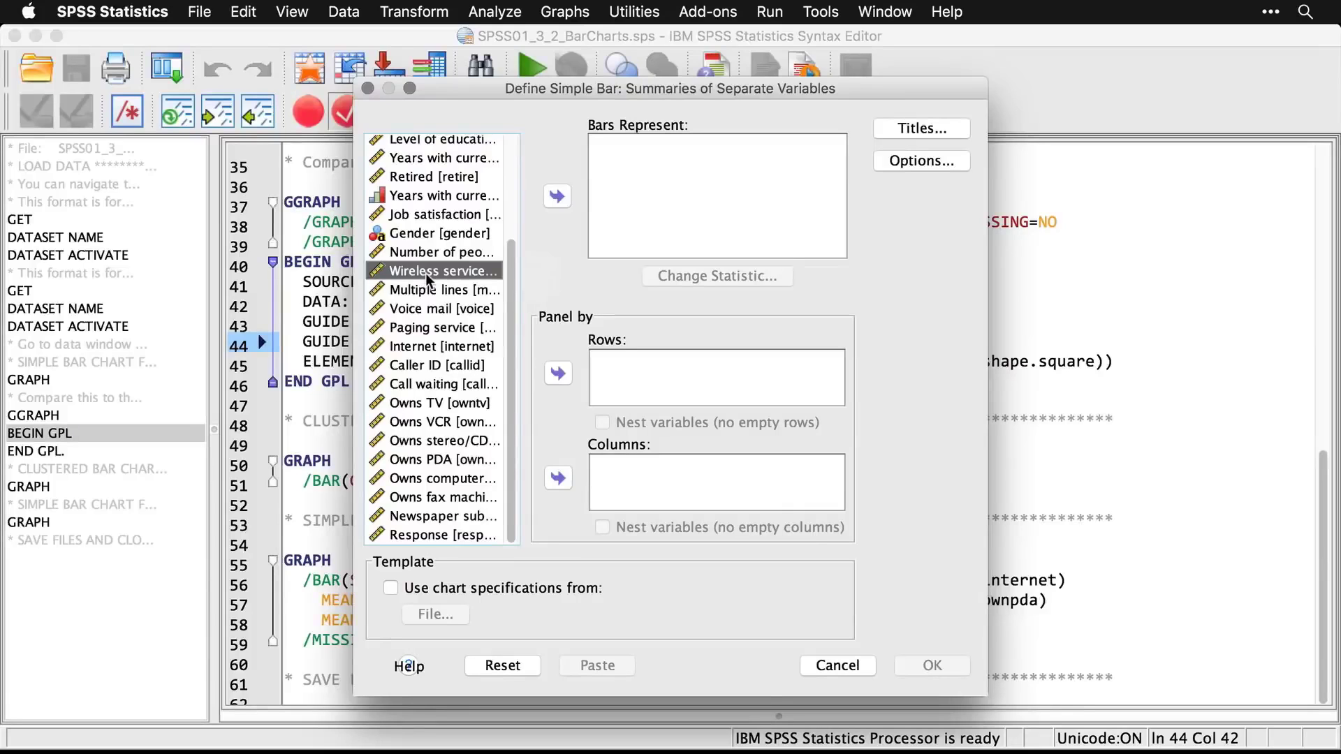
shift+click(440, 497)
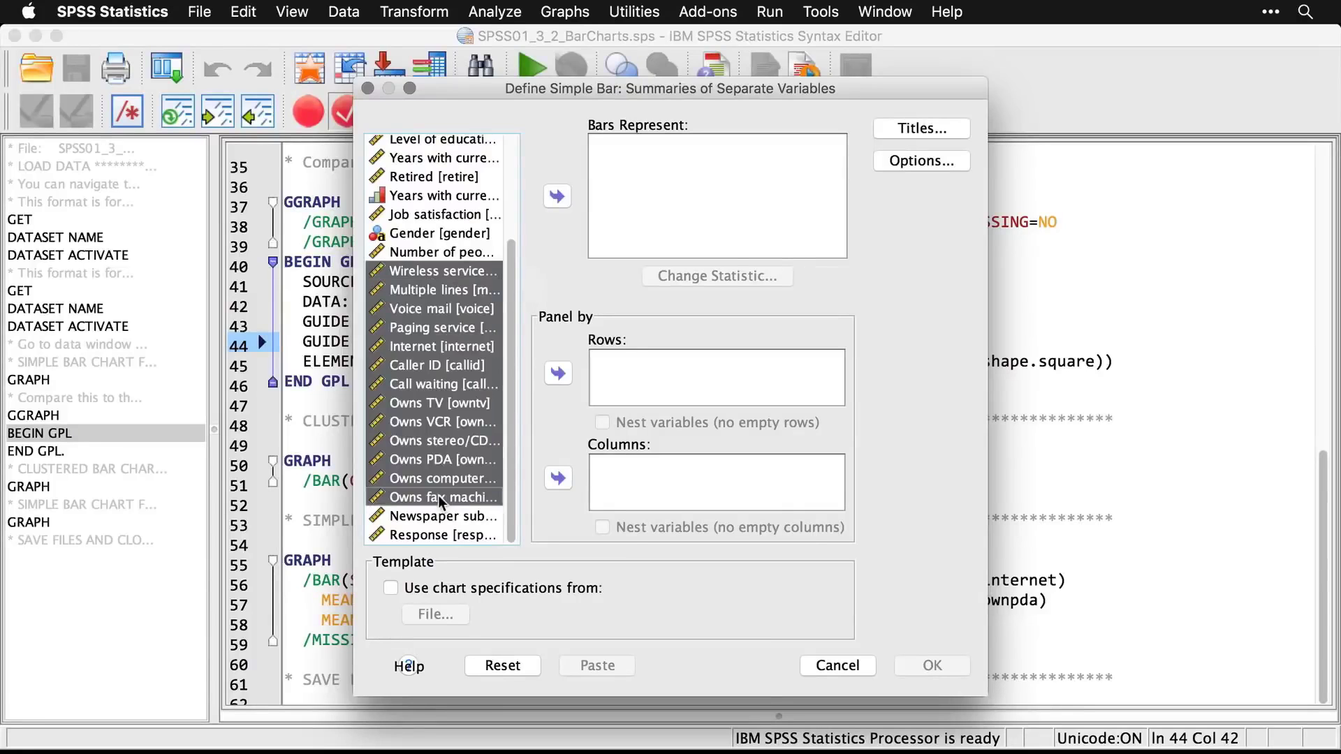
click(556, 197)
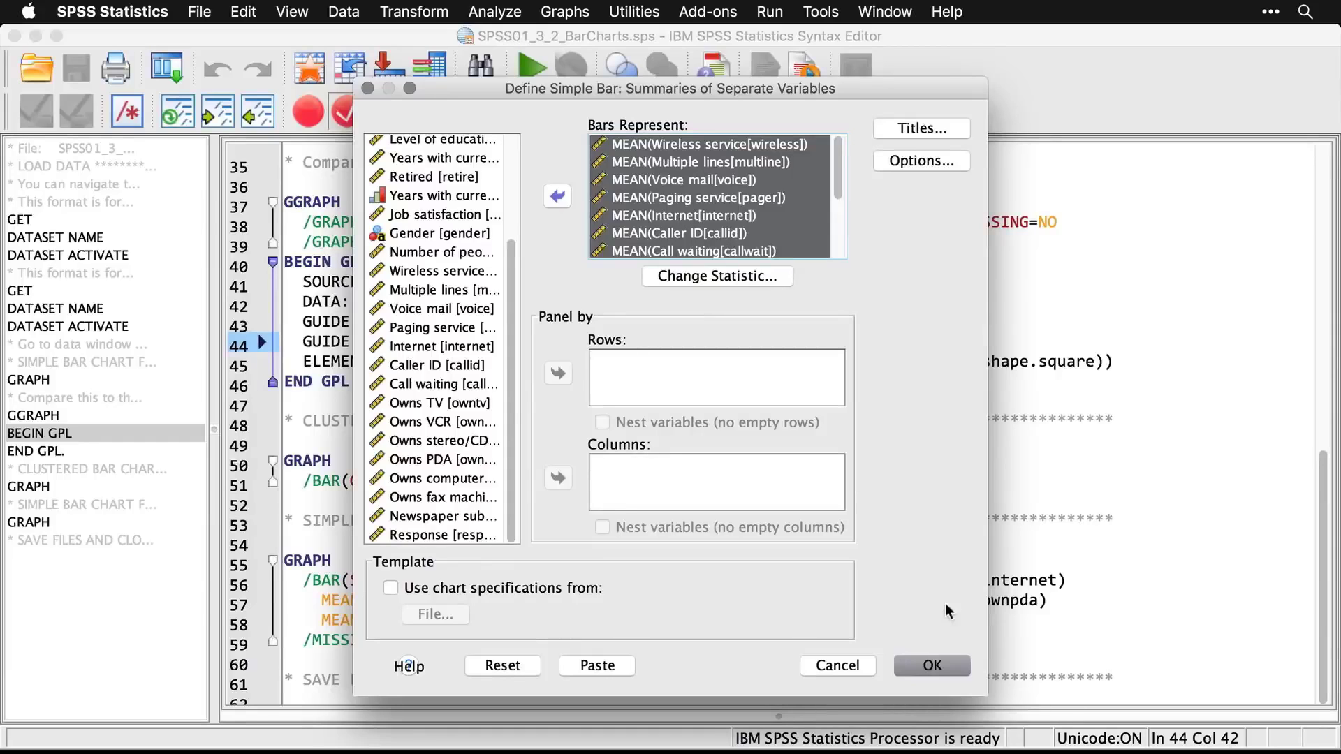
click(945, 665)
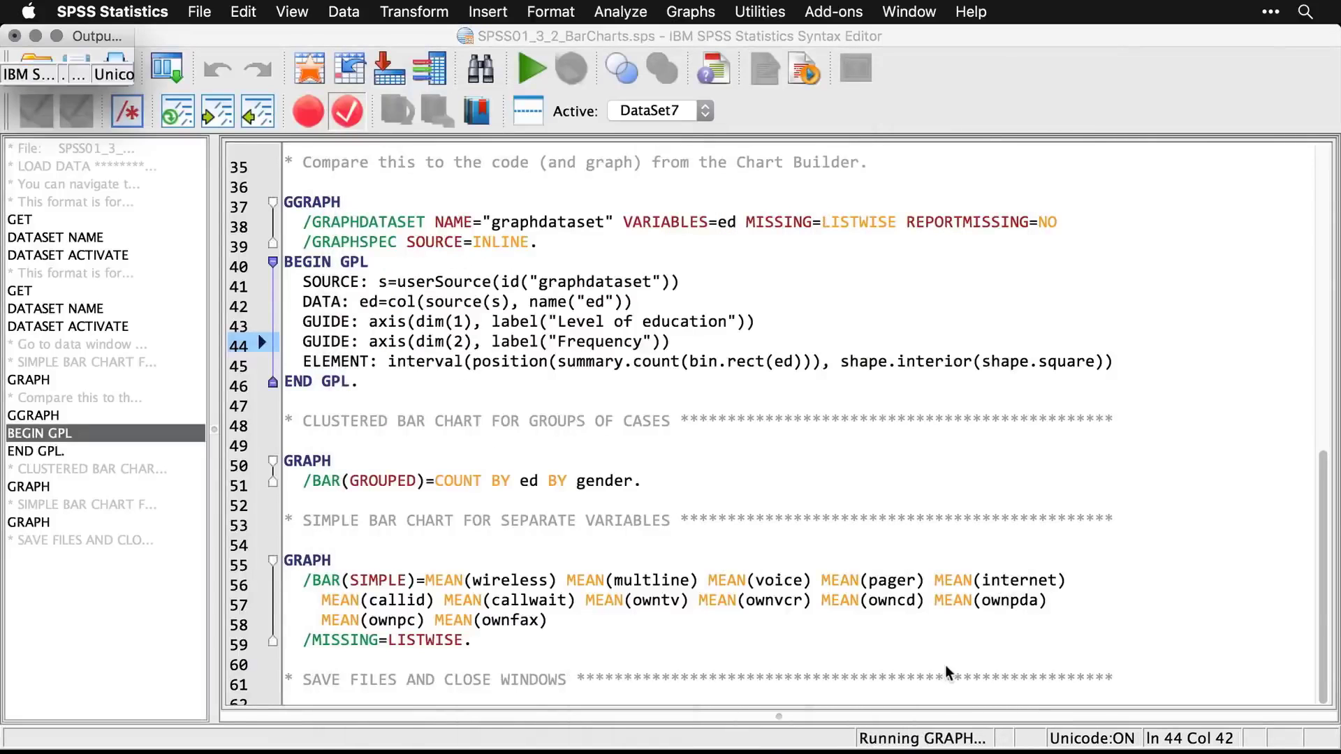
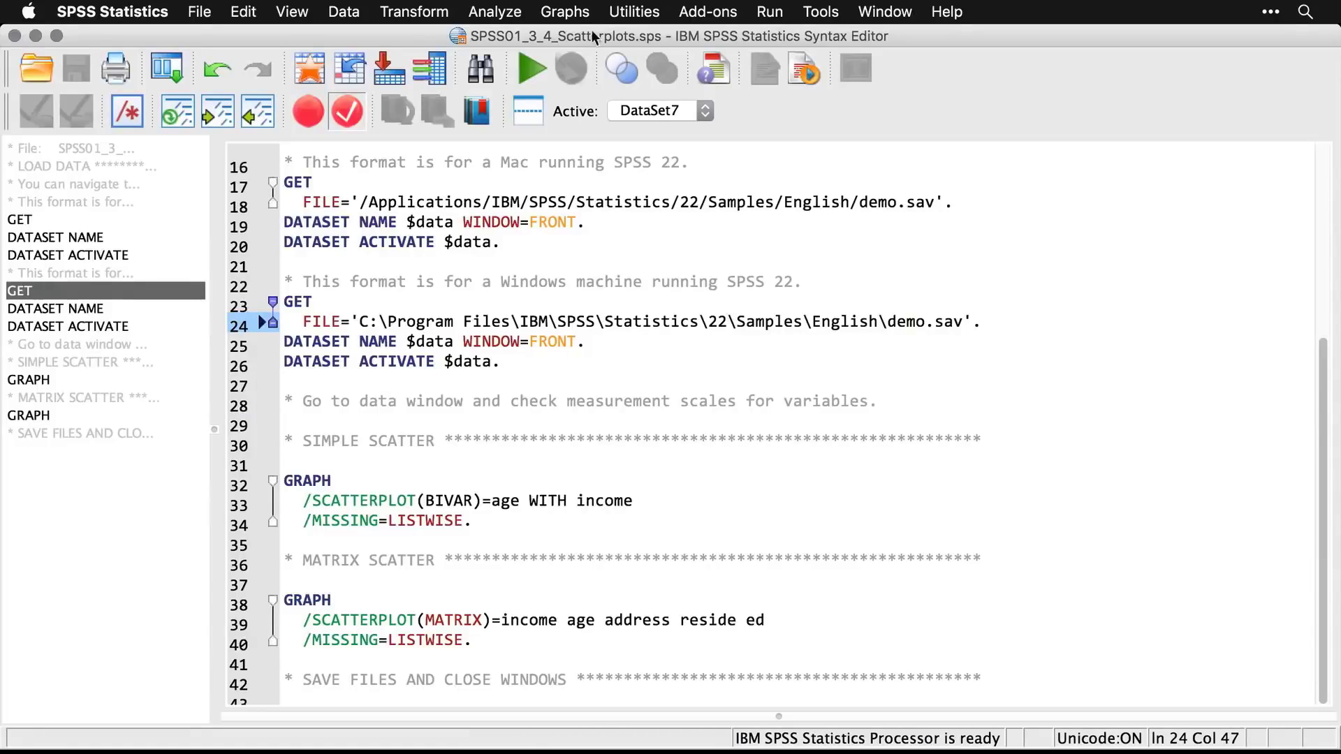
Step: Start defining a legacy simple scatterplot from the scatterplots syntax file
click(571, 11)
mouse_move(584, 90)
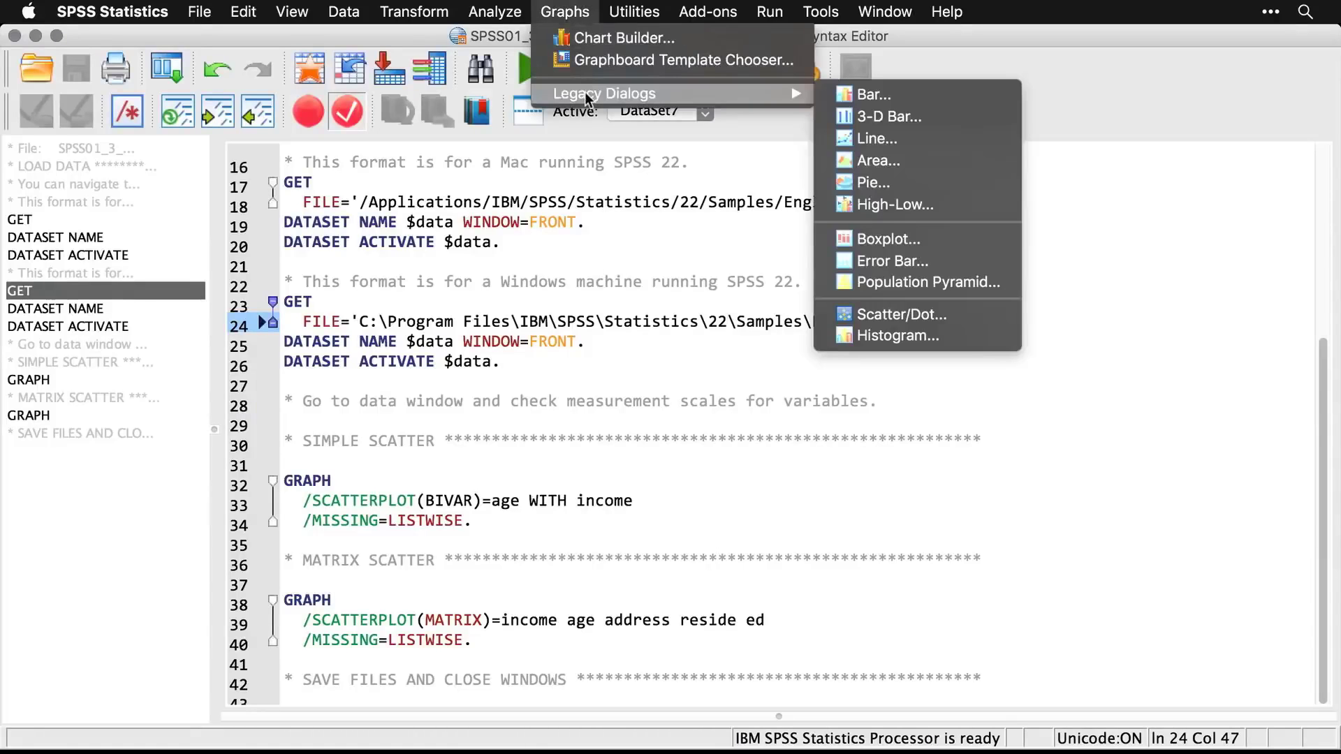
click(974, 320)
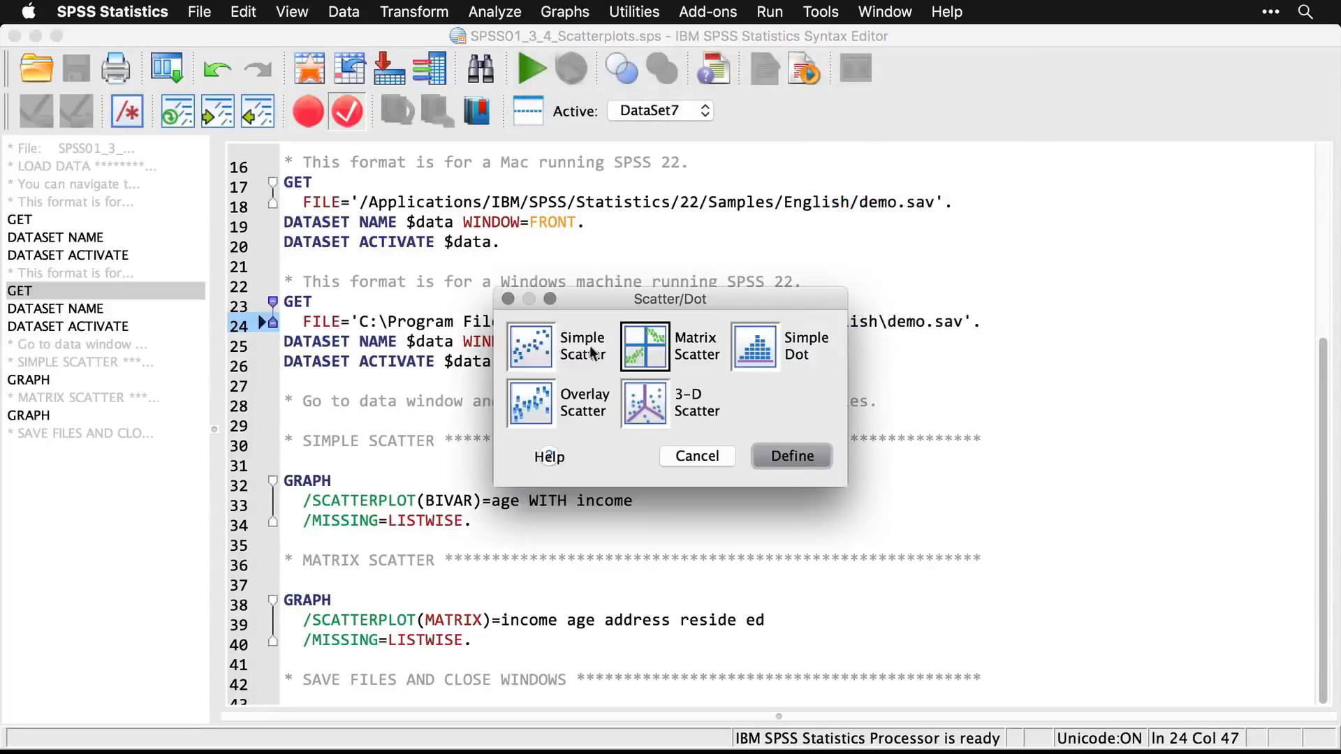
click(543, 353)
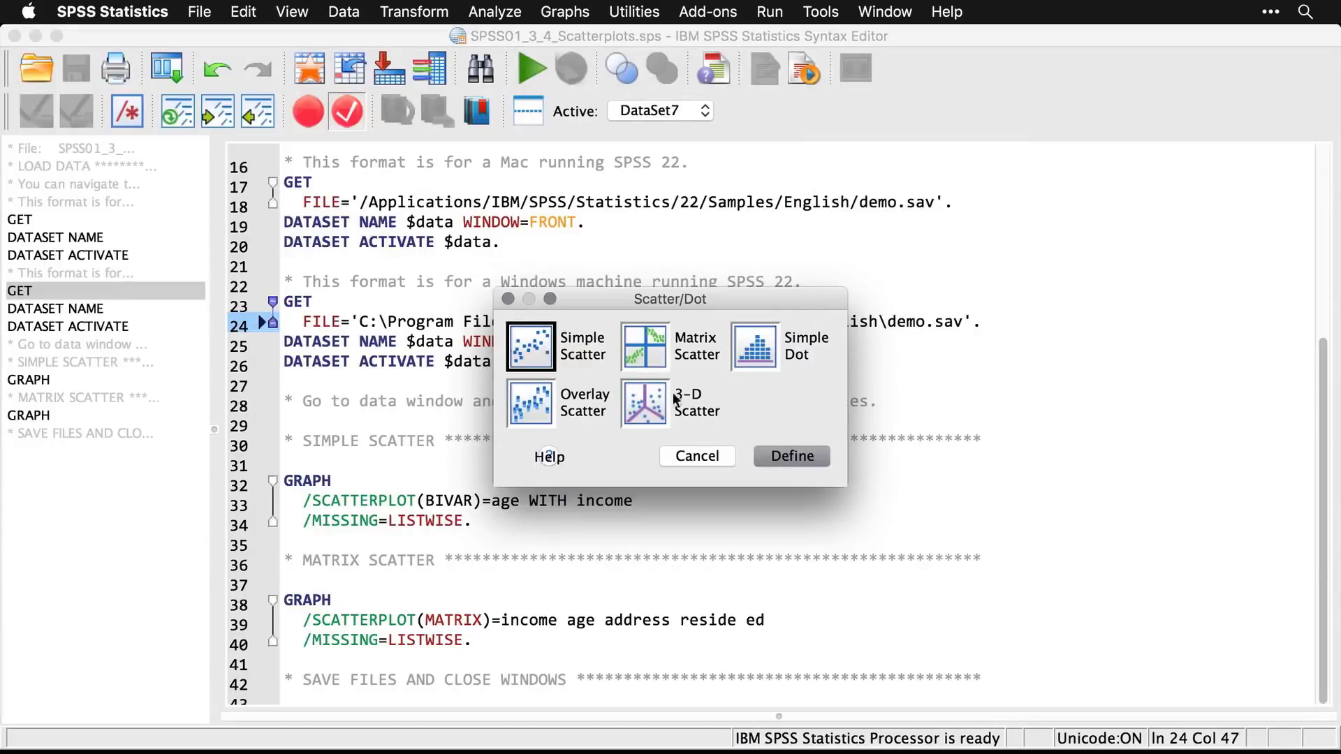
click(800, 455)
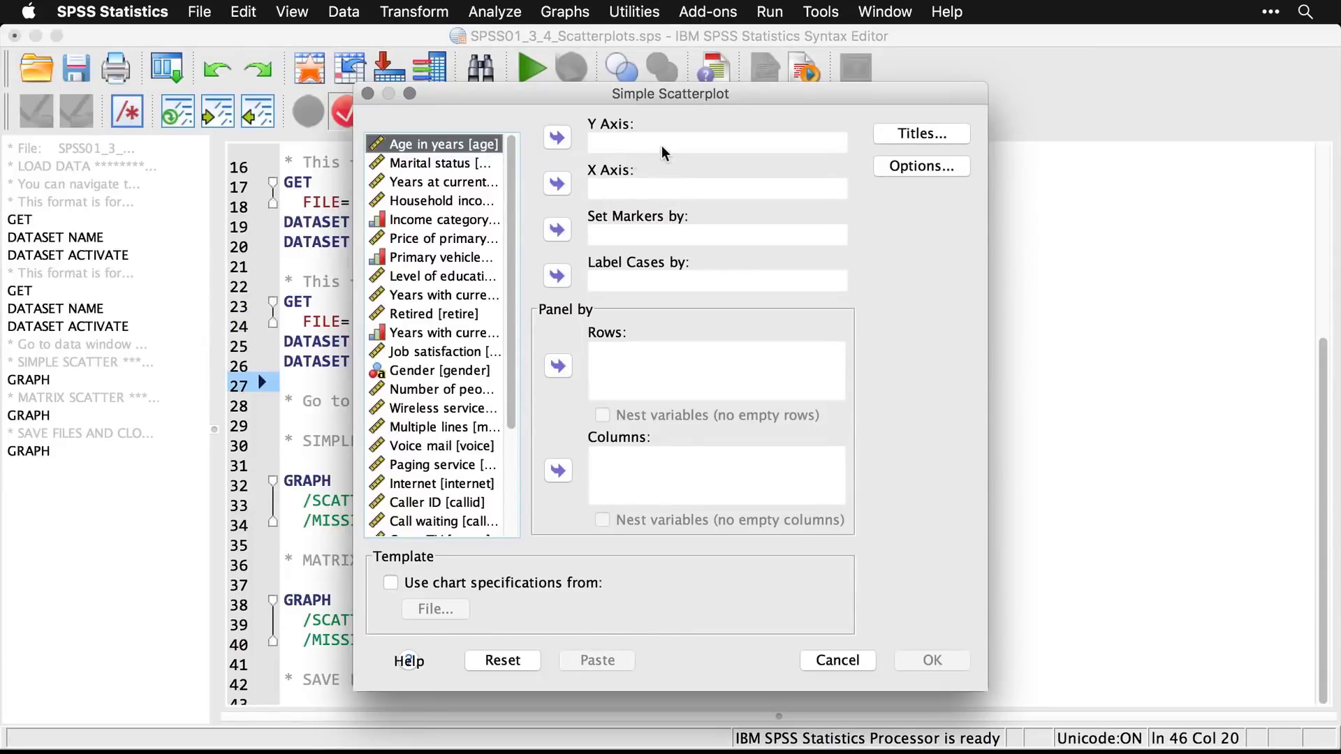
Step: Assign Age in years to the X axis and Household income in thousands to the Y axis, and generate the scatterplot
click(557, 183)
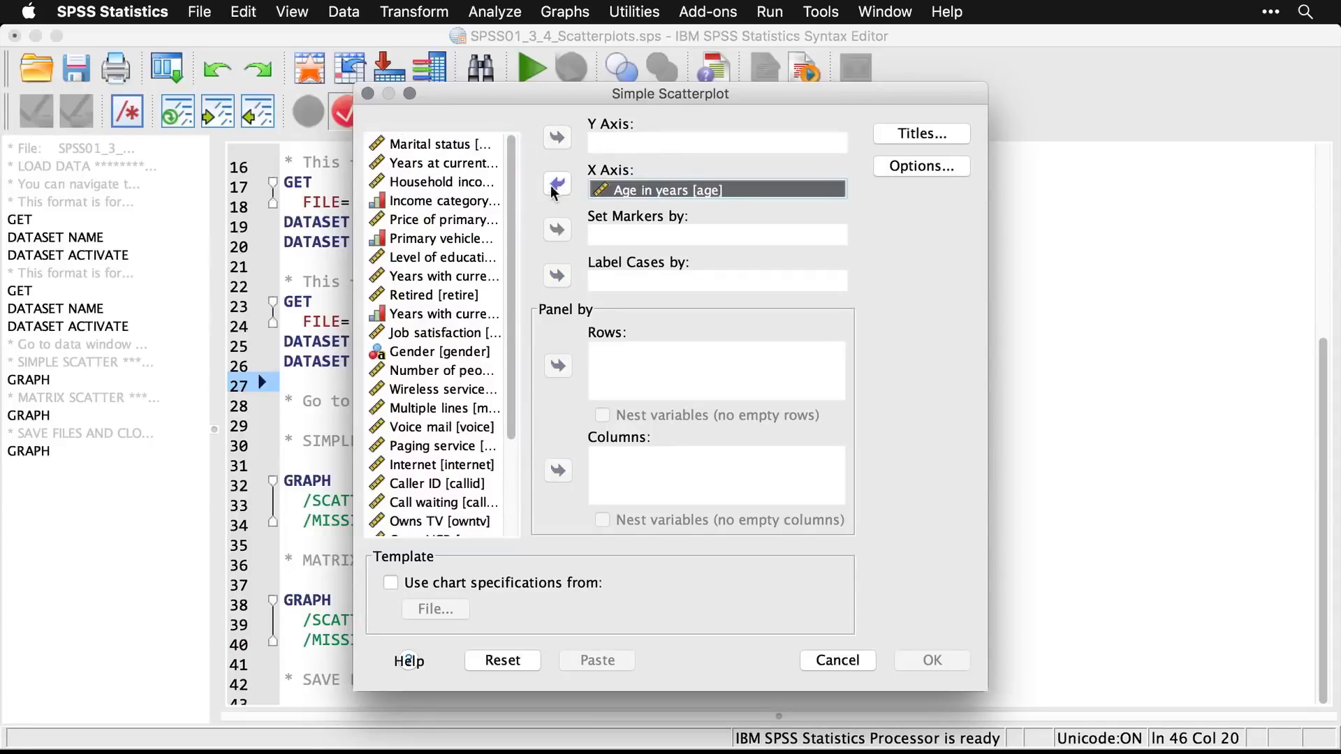
click(471, 182)
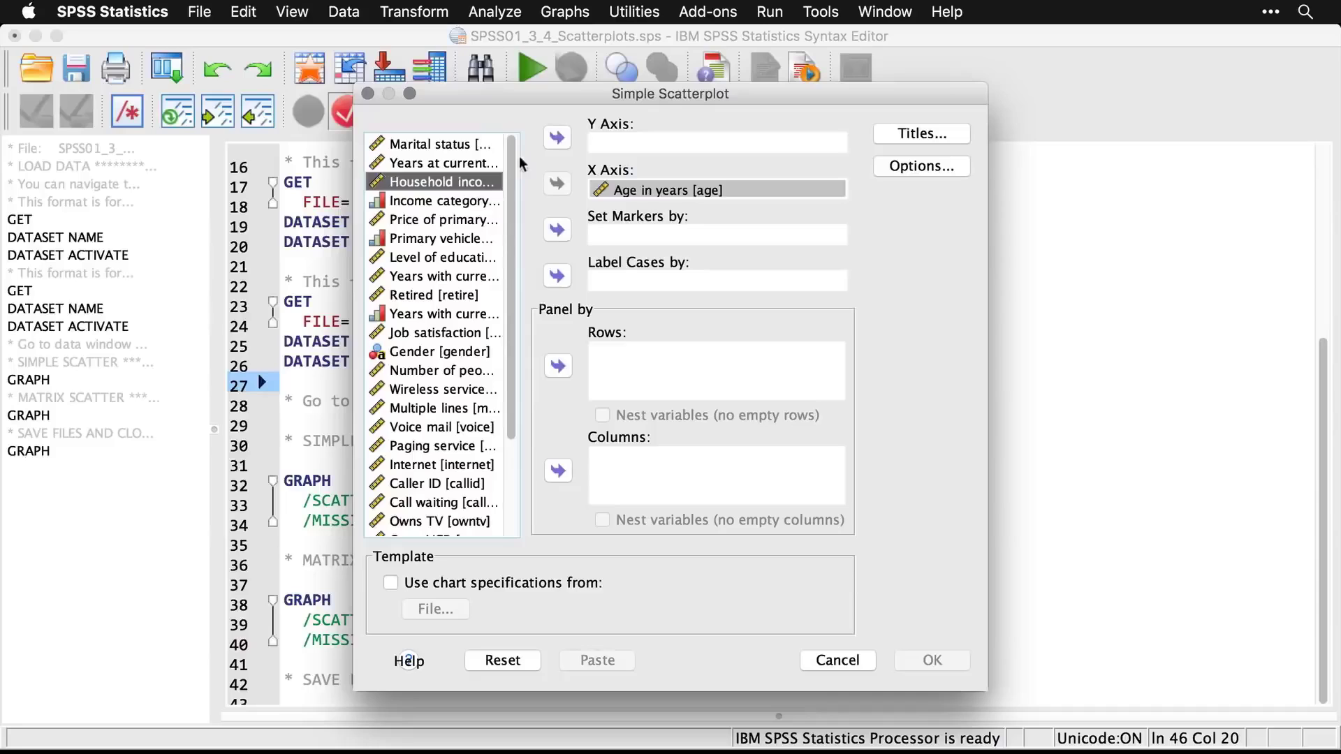
click(558, 138)
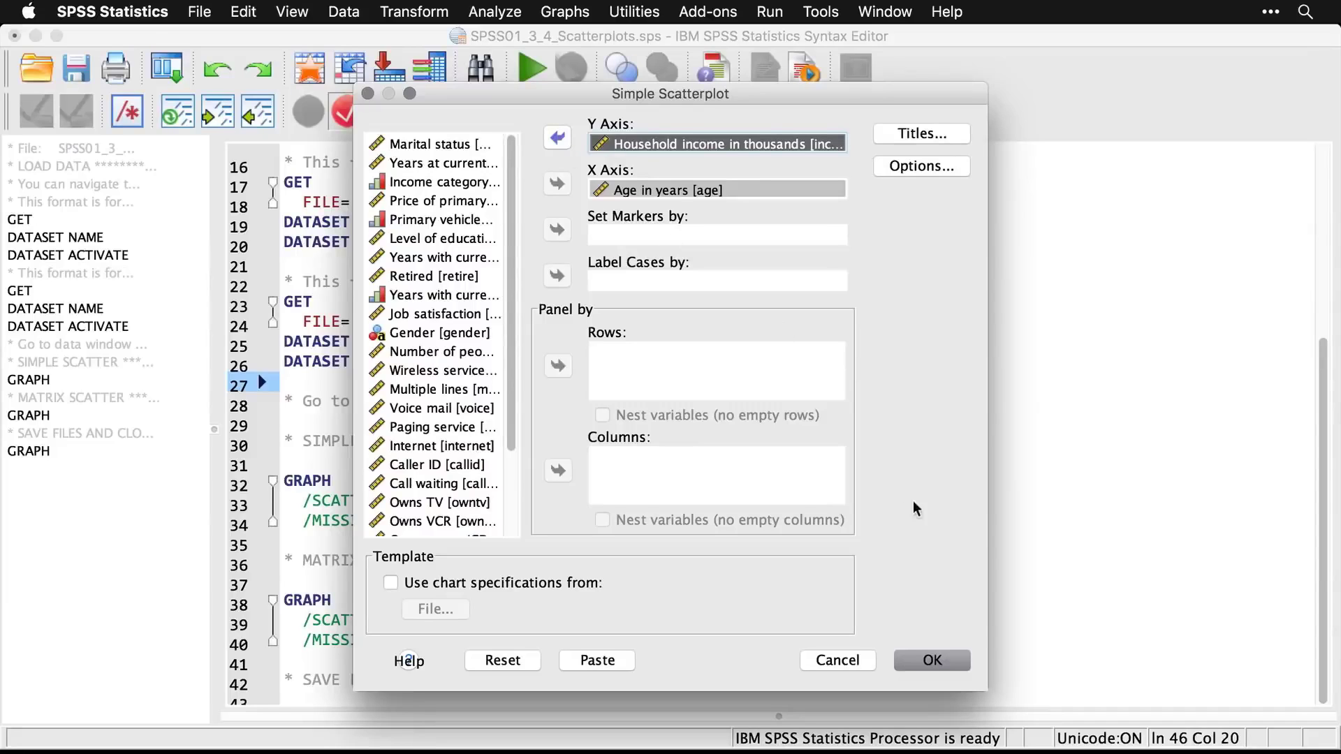
click(944, 662)
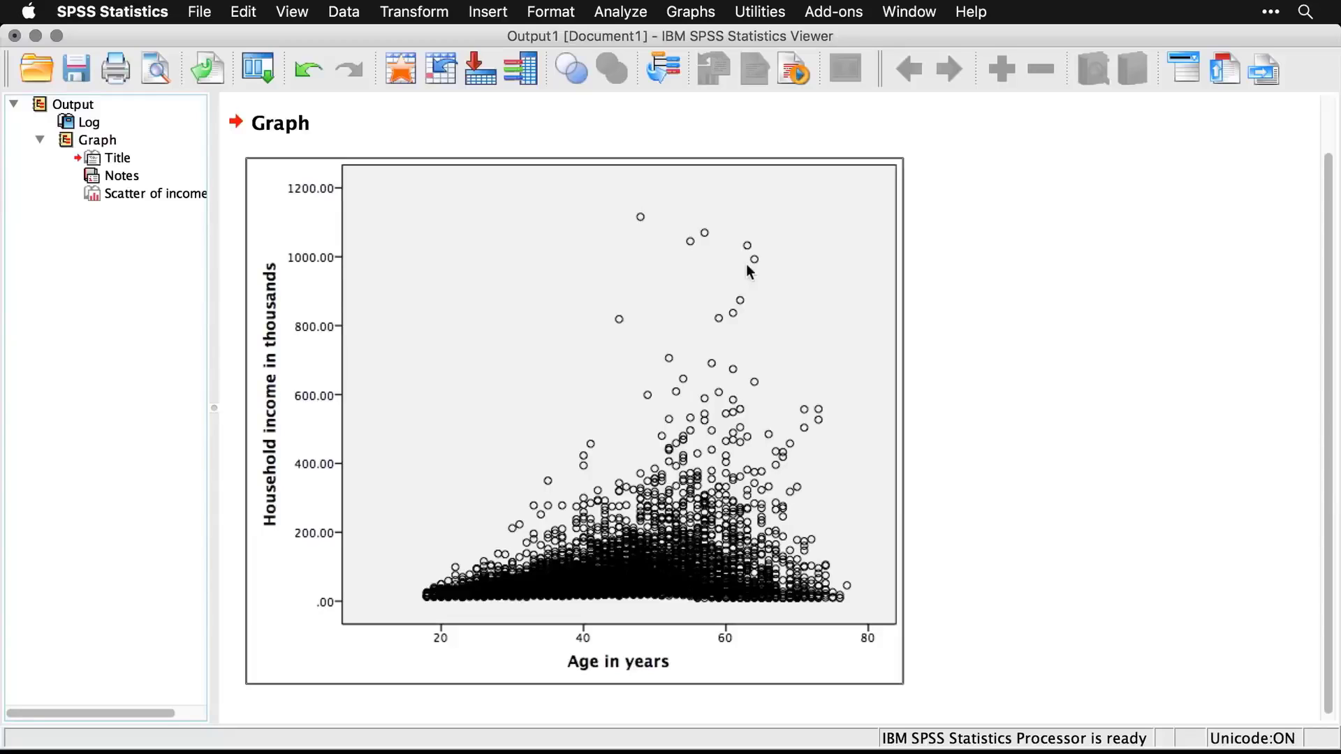
Step: Start defining a legacy matrix scatterplot
click(690, 11)
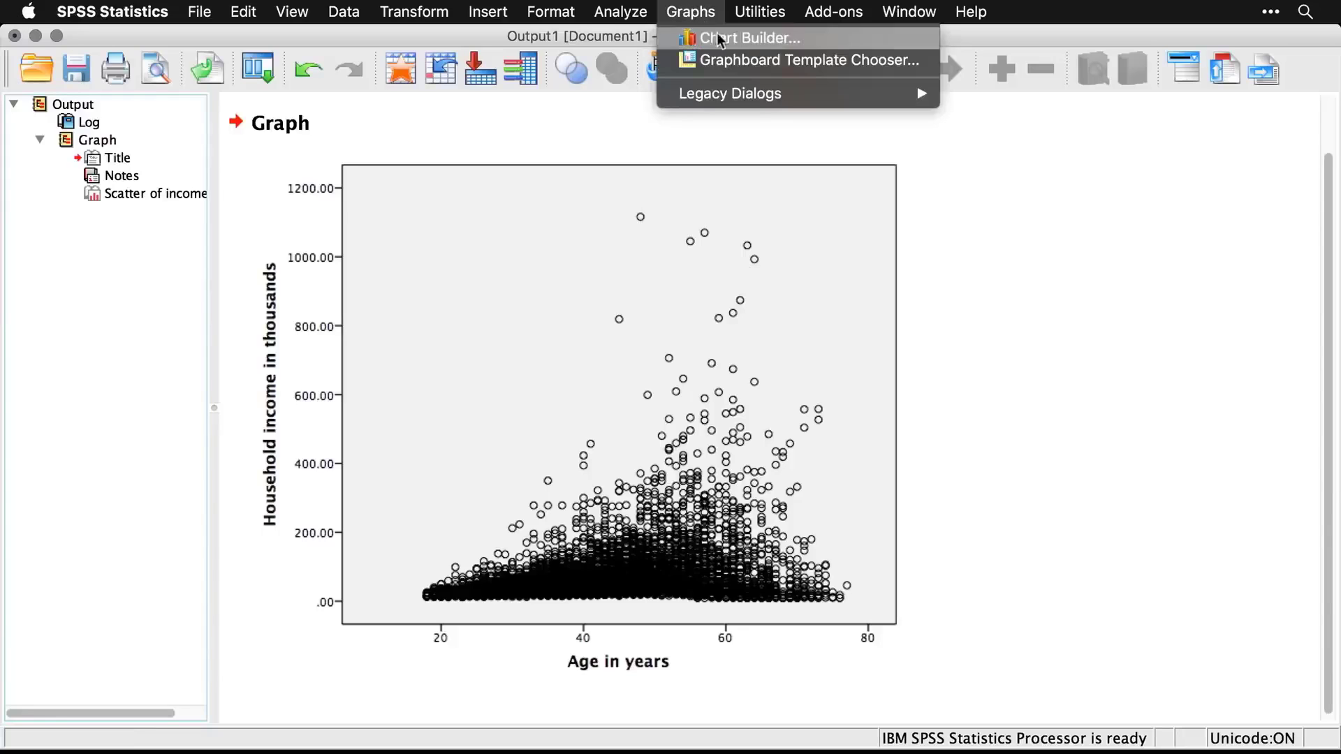
mouse_move(808, 92)
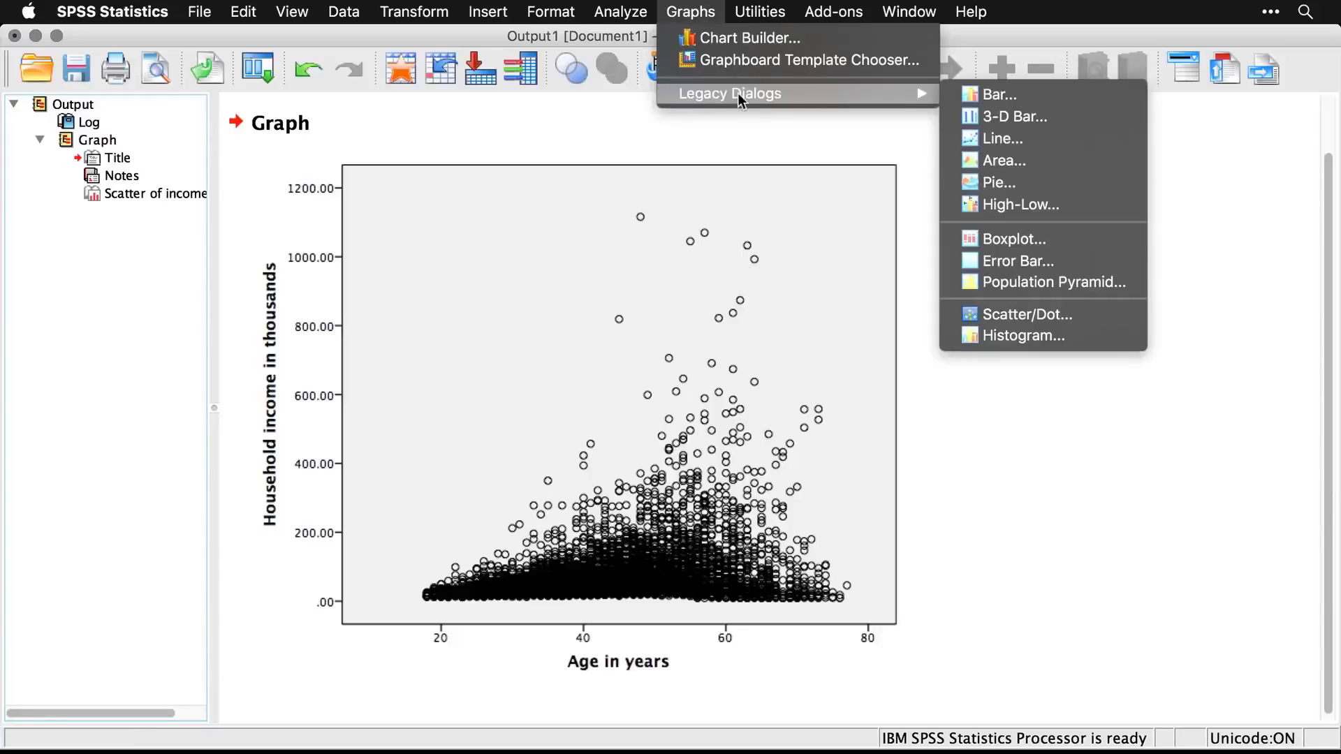
click(1102, 317)
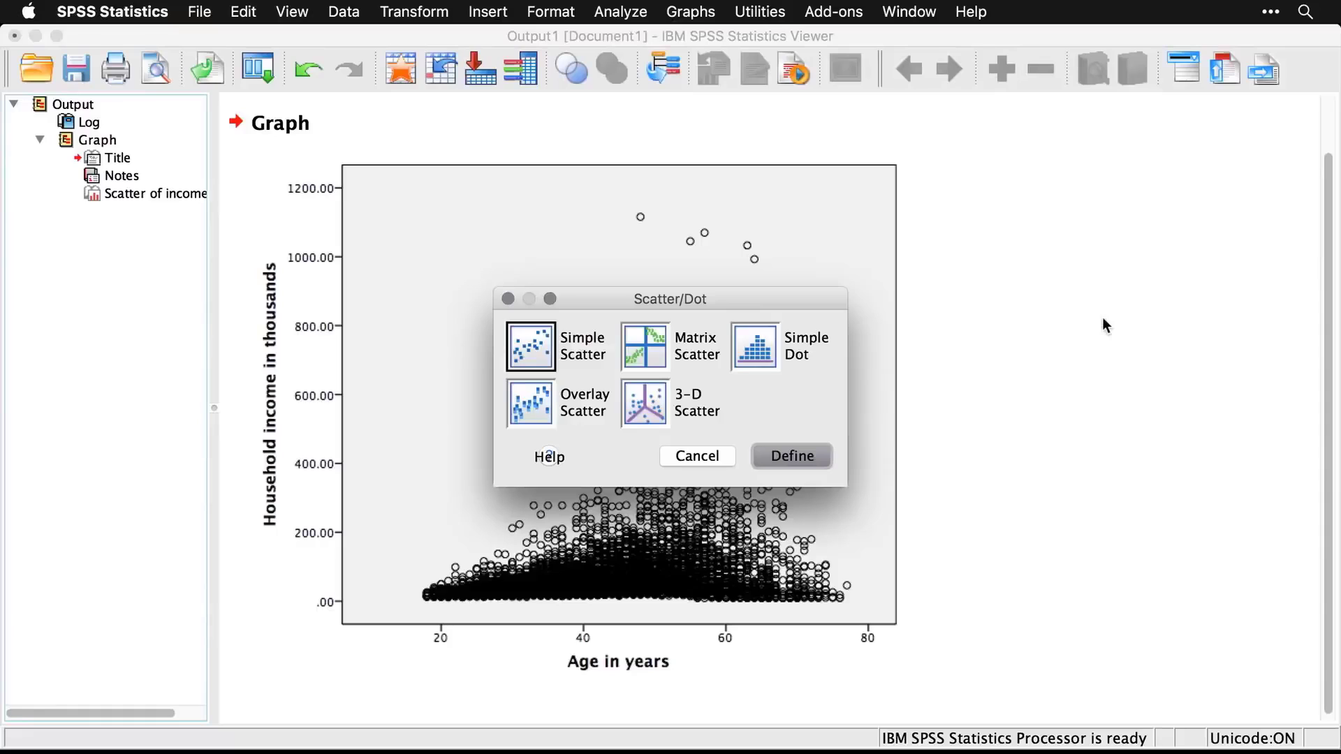
click(635, 361)
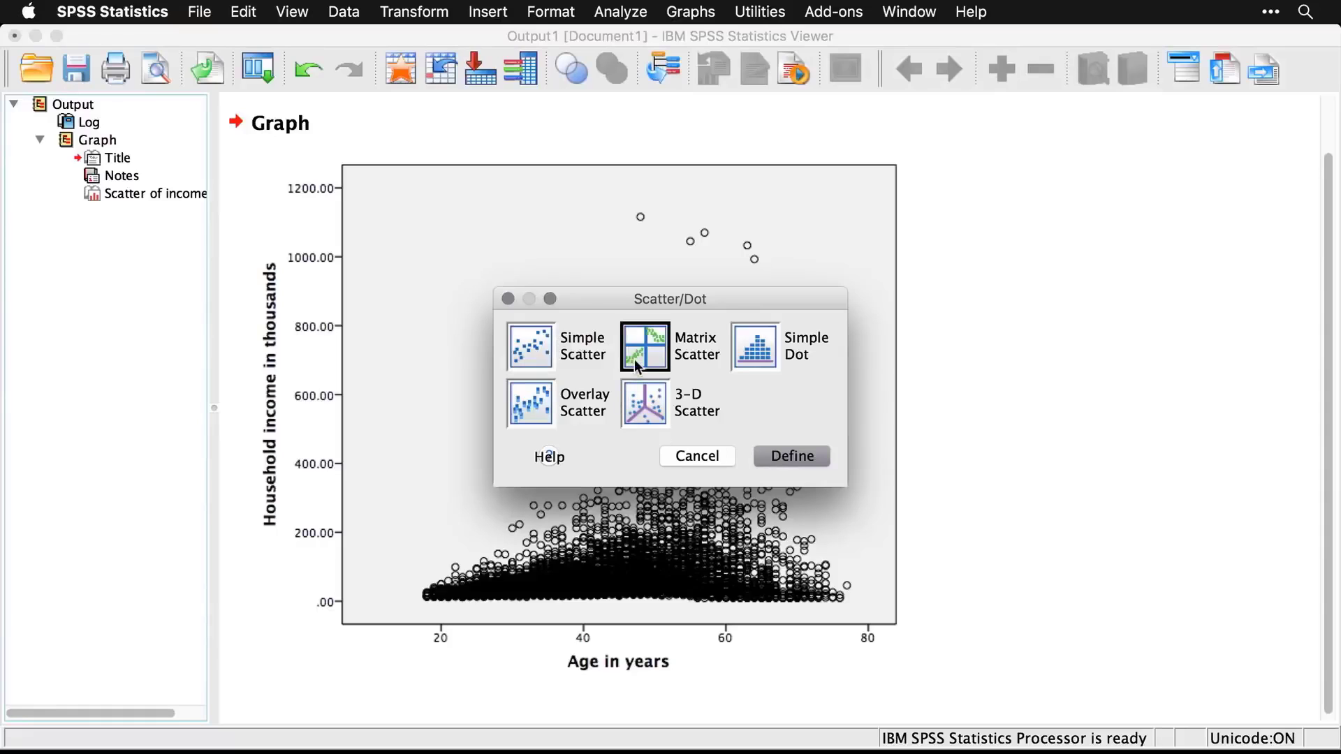
click(786, 457)
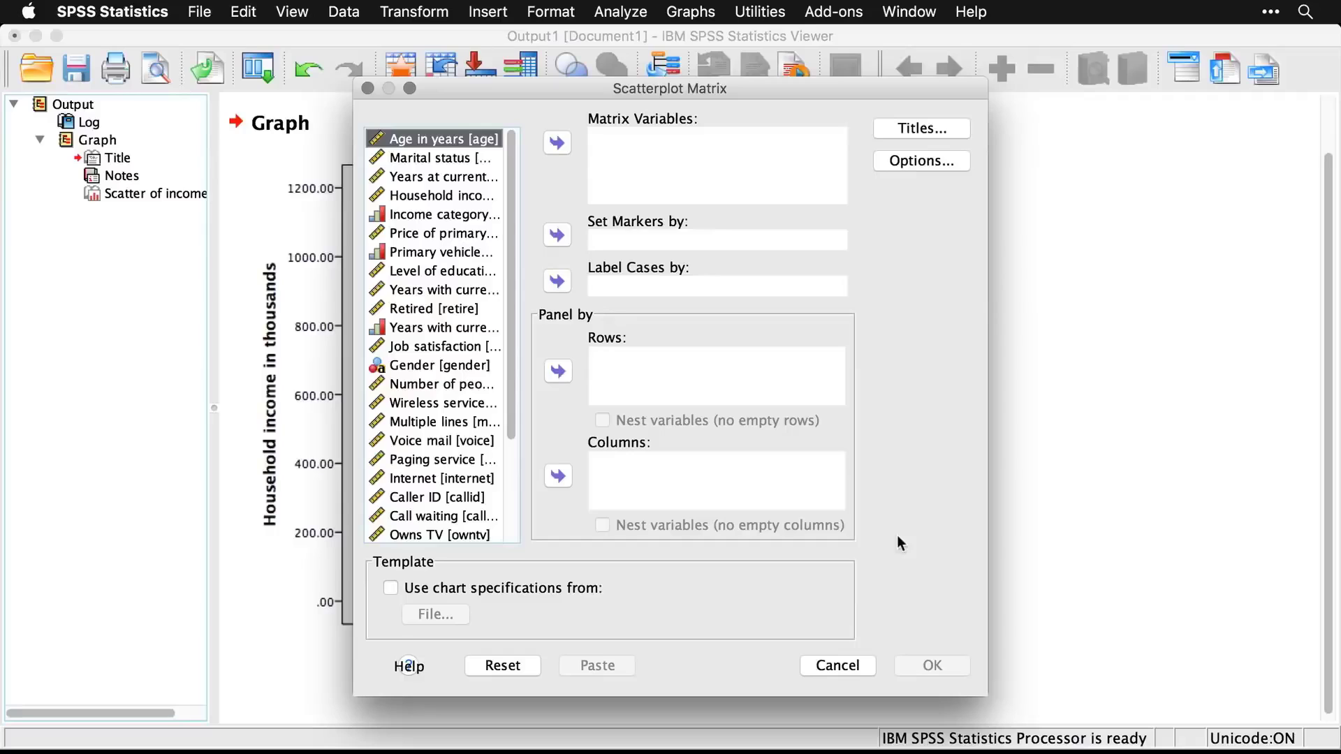
Step: Add Household income in thousands, Age in years and Years at current address to the matrix variables
click(466, 197)
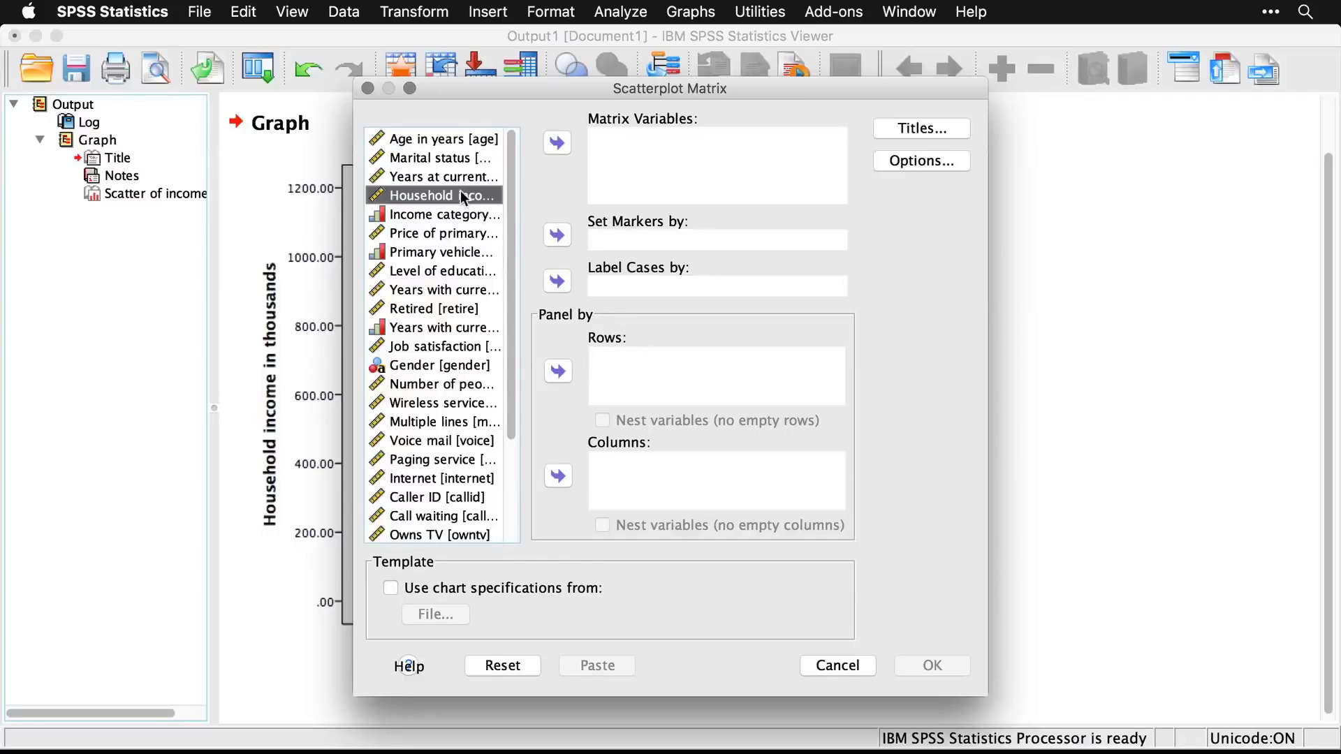
click(557, 144)
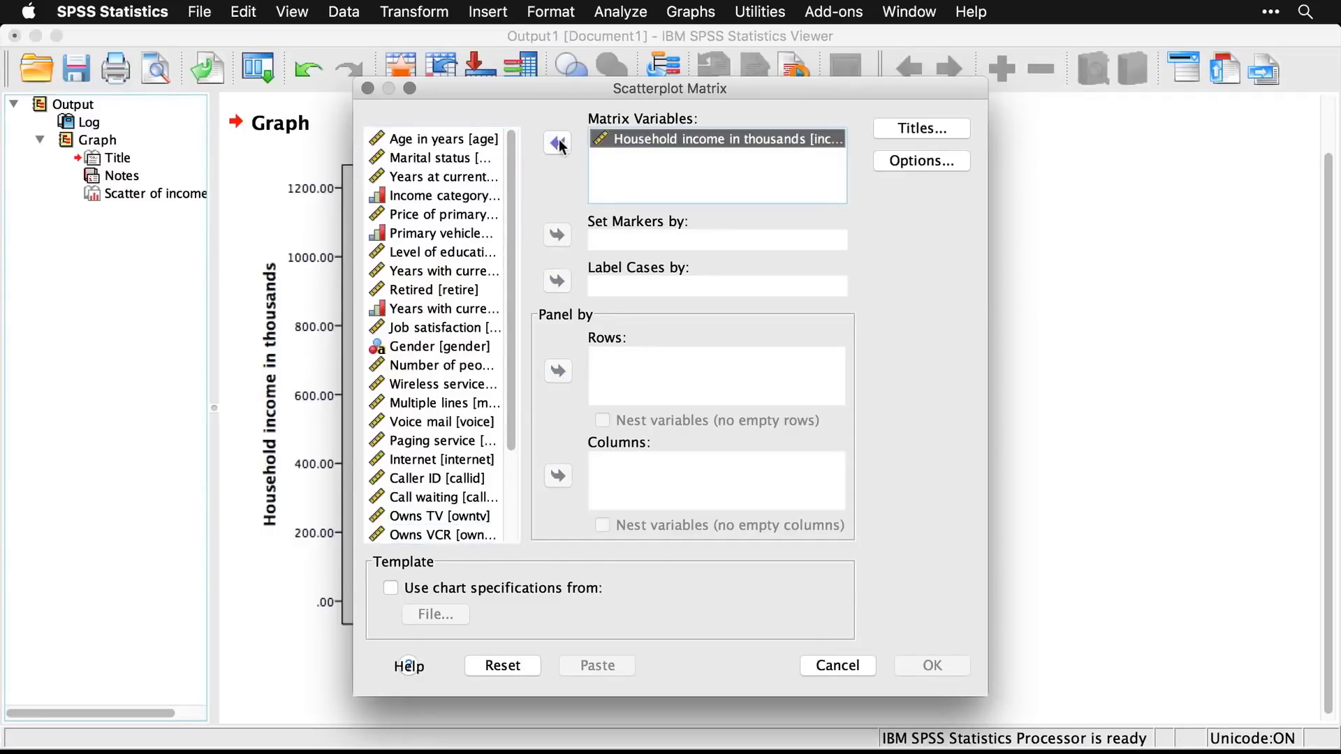
click(469, 138)
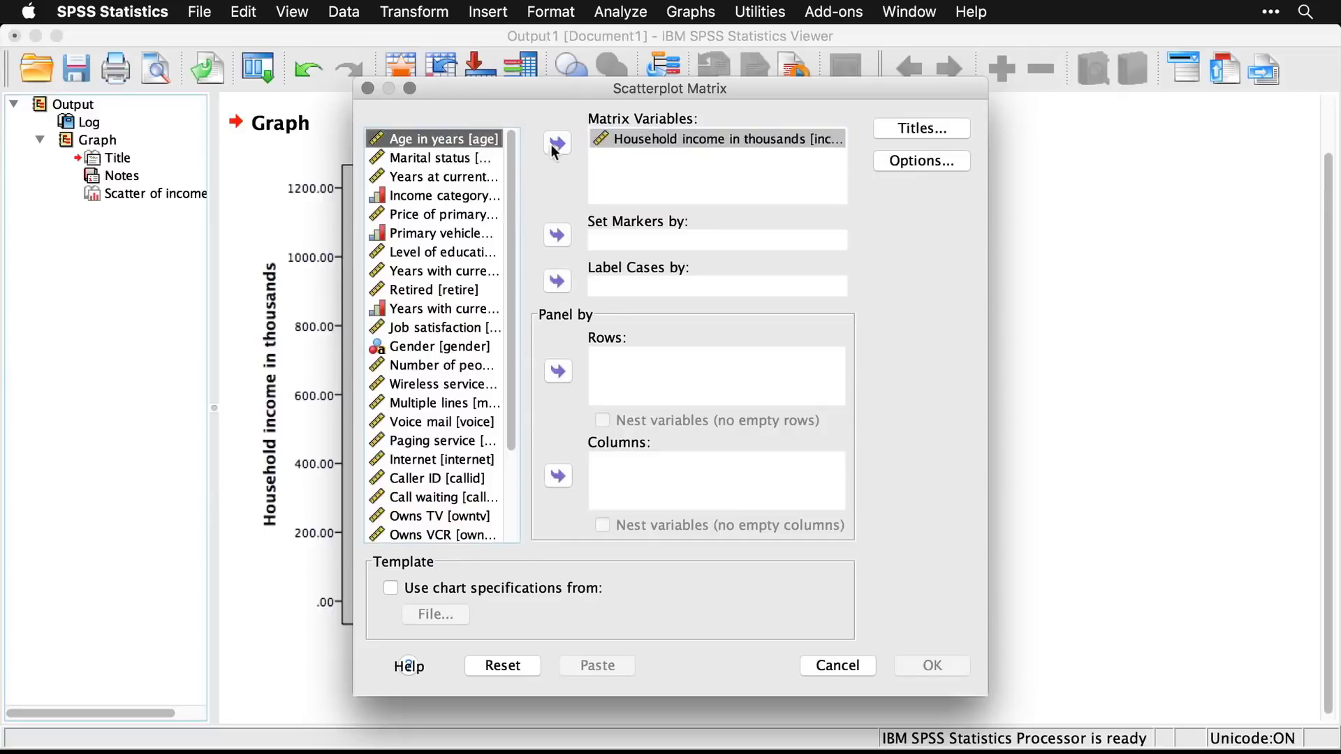
click(558, 147)
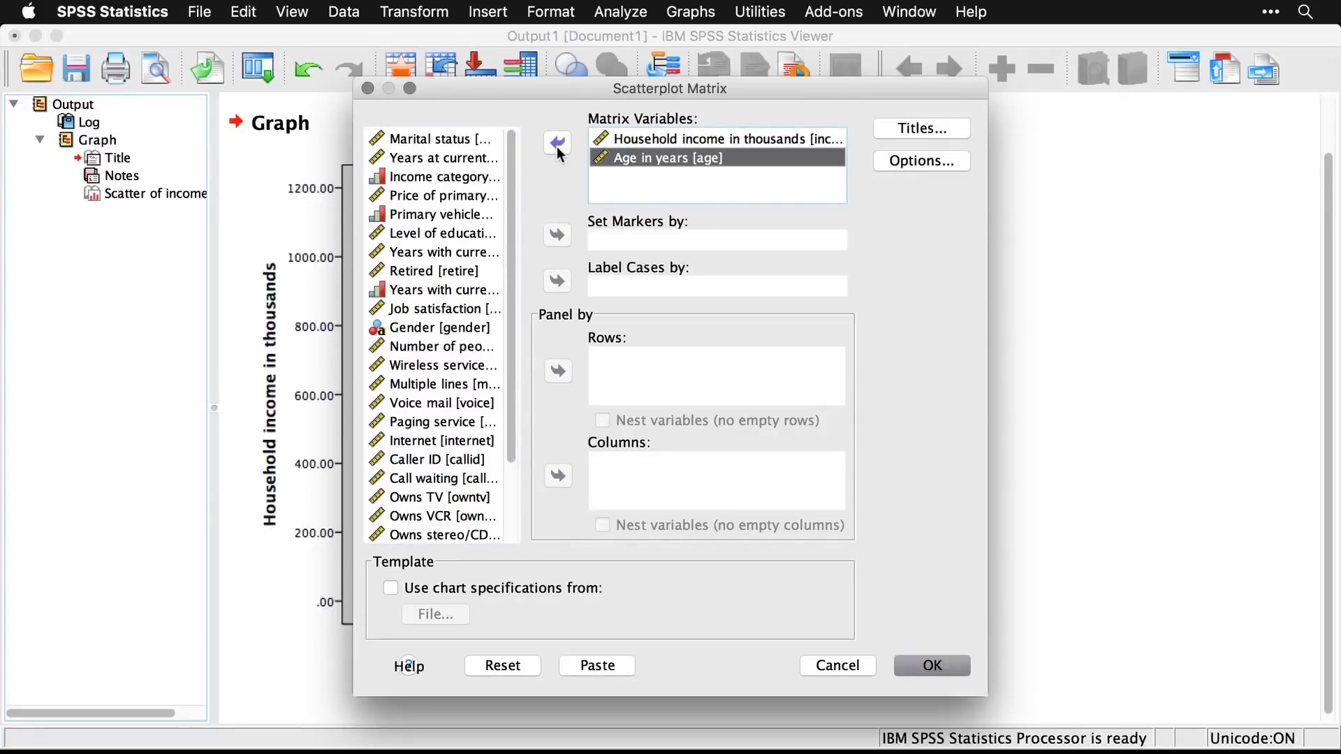
click(465, 159)
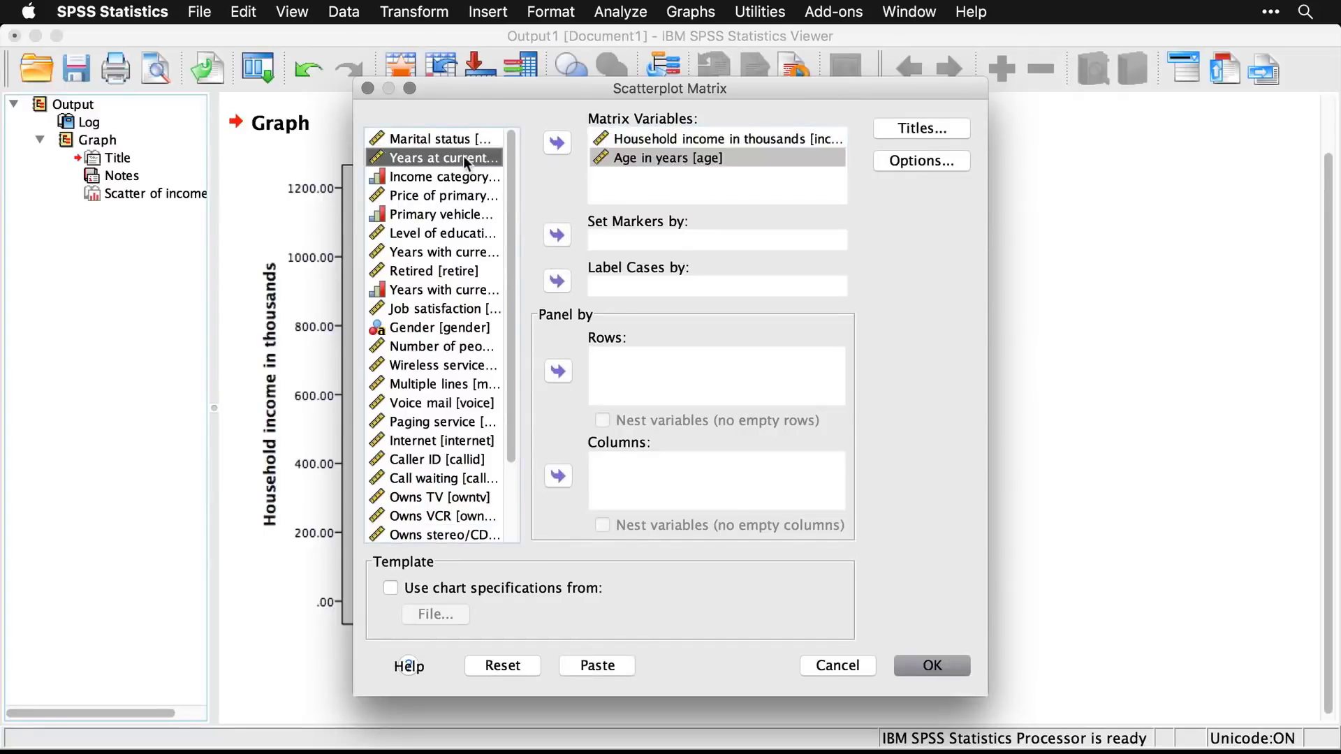
click(557, 143)
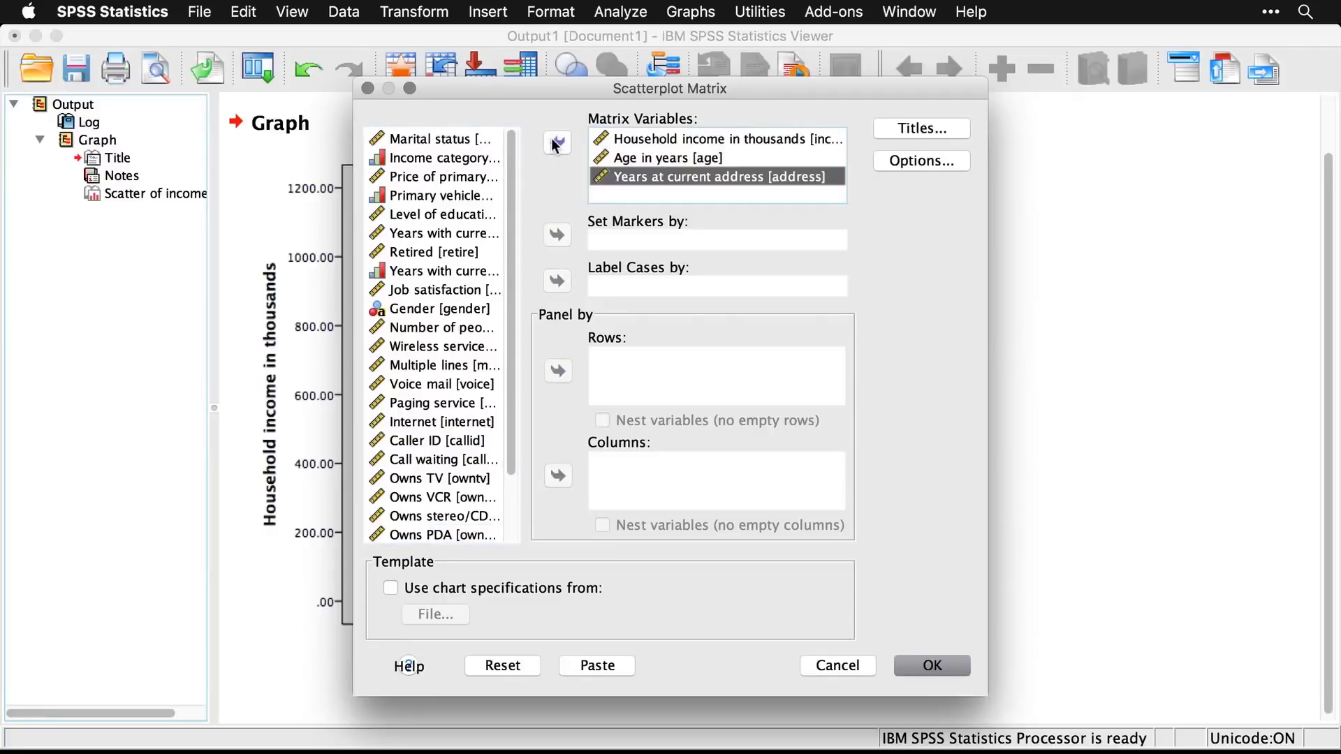
Step: Add Number of people in household and Level of education to the matrix variables, and generate the scatterplot matrix
click(450, 327)
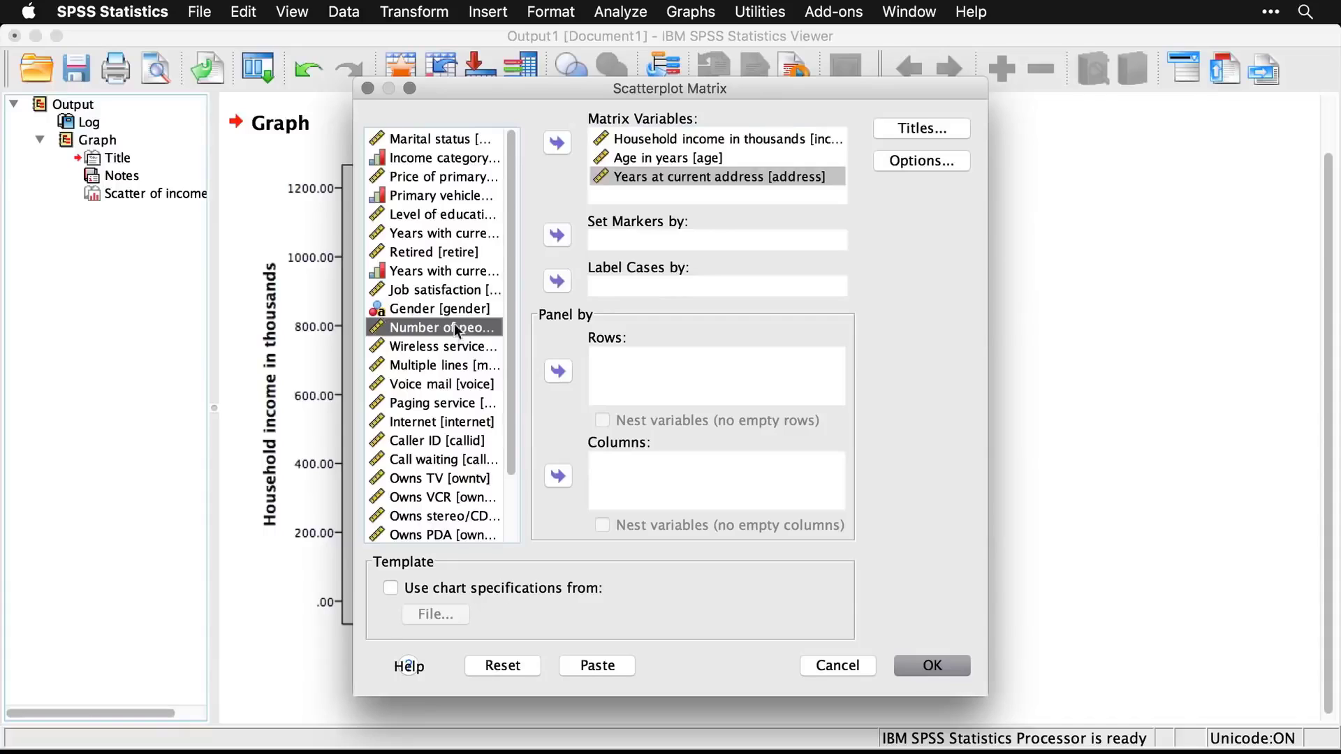
click(557, 144)
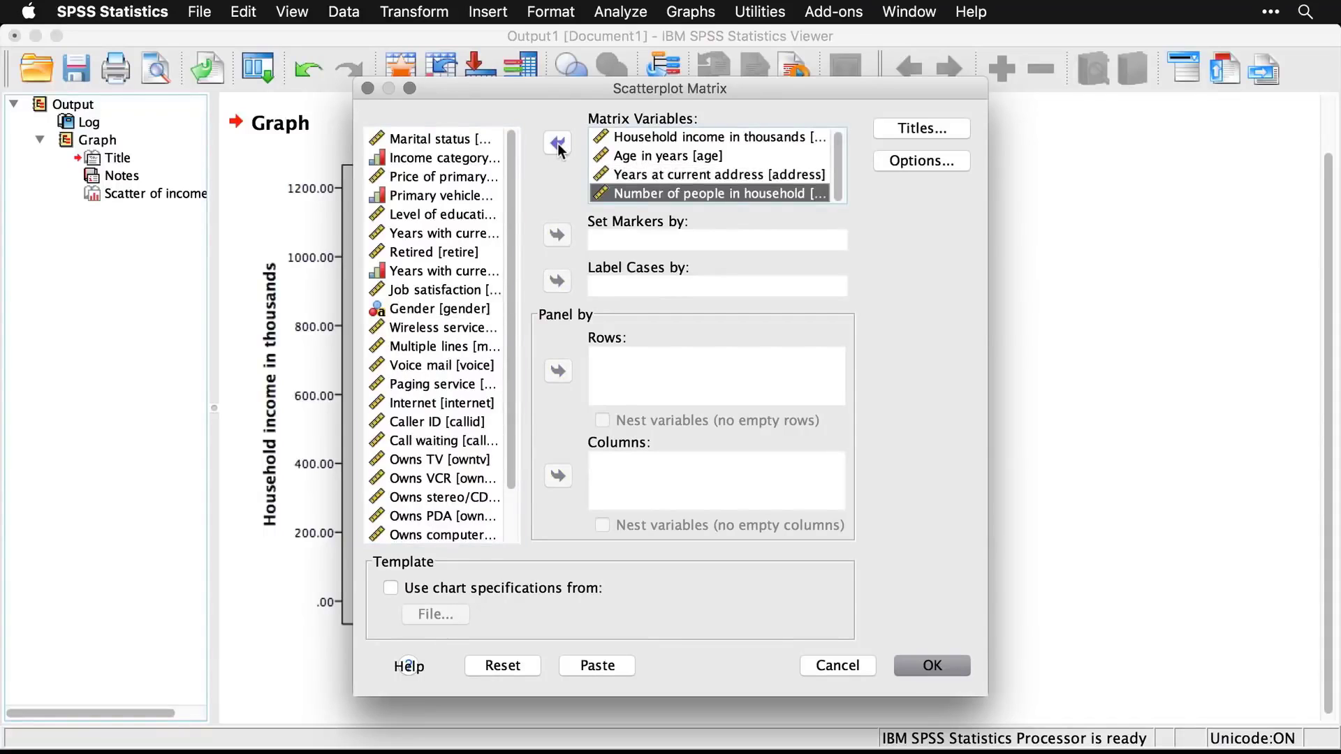
click(481, 216)
click(557, 144)
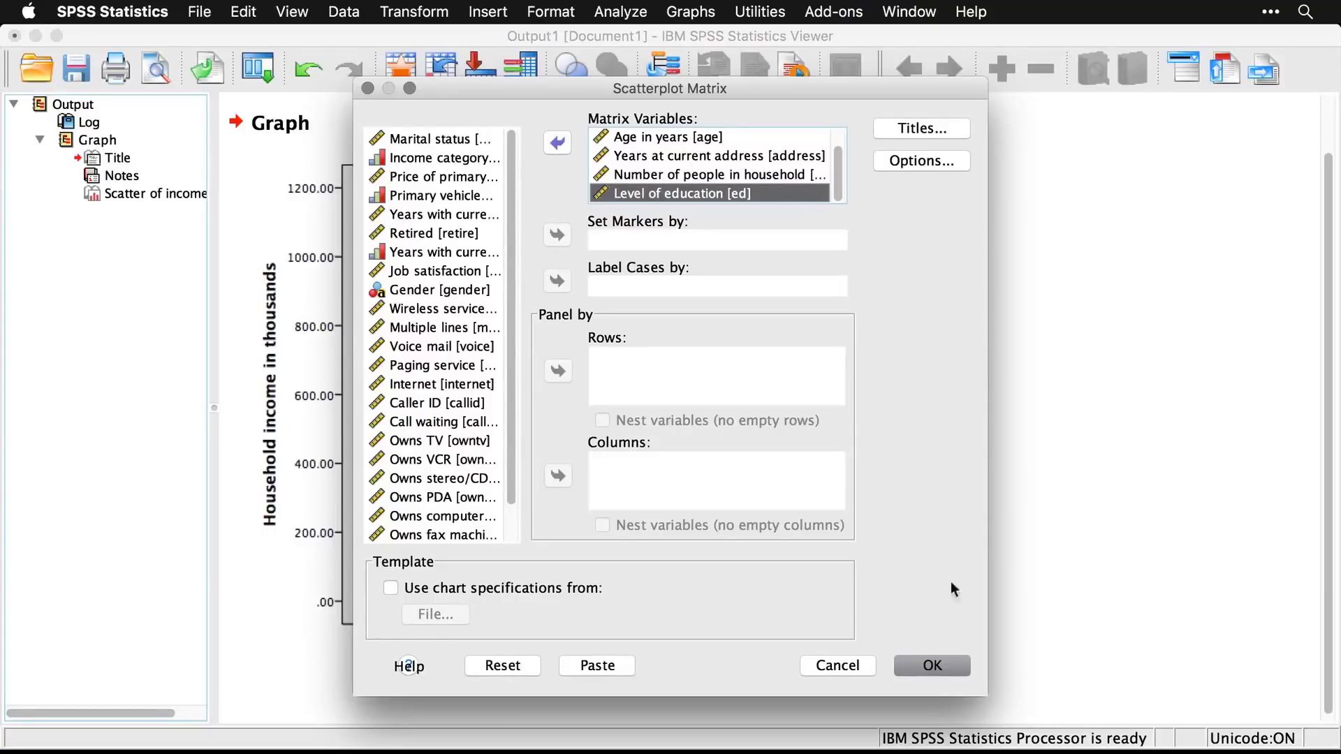
click(949, 667)
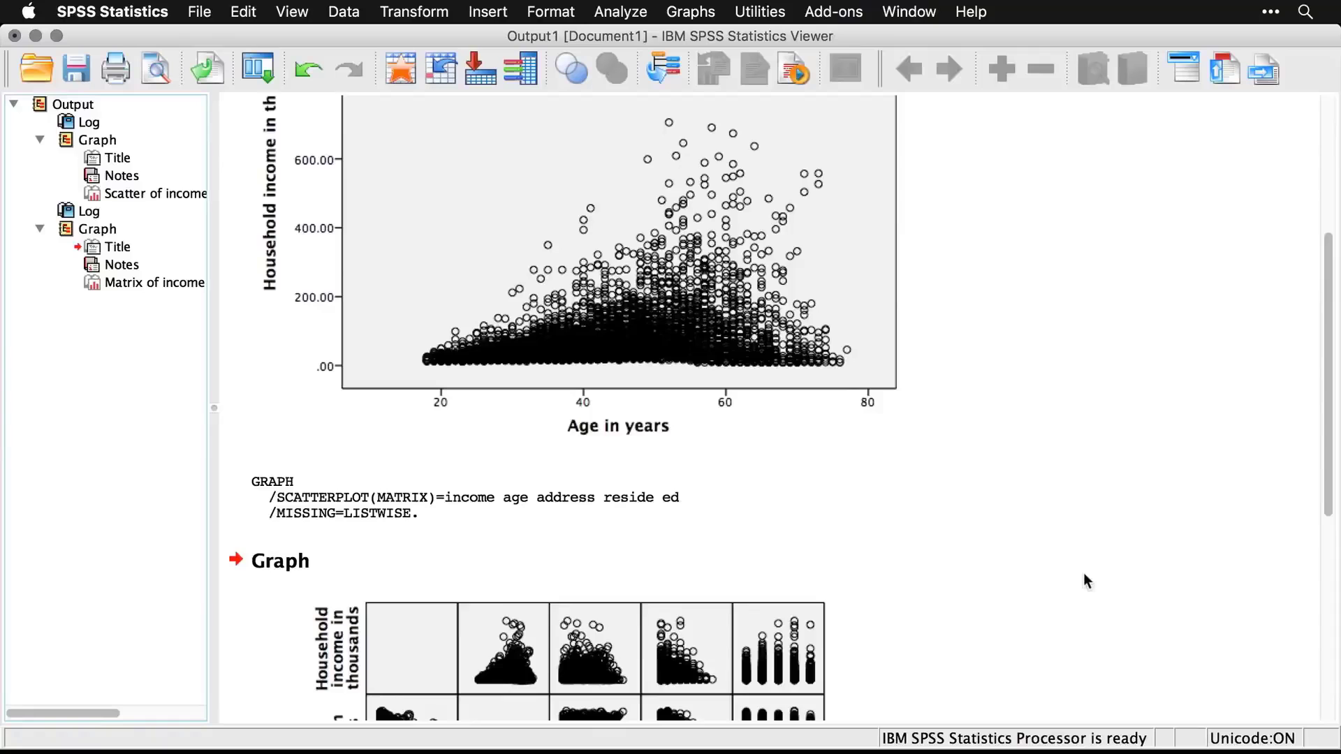
scroll(1083, 572, down, 1)
scroll(1084, 574, down, 9)
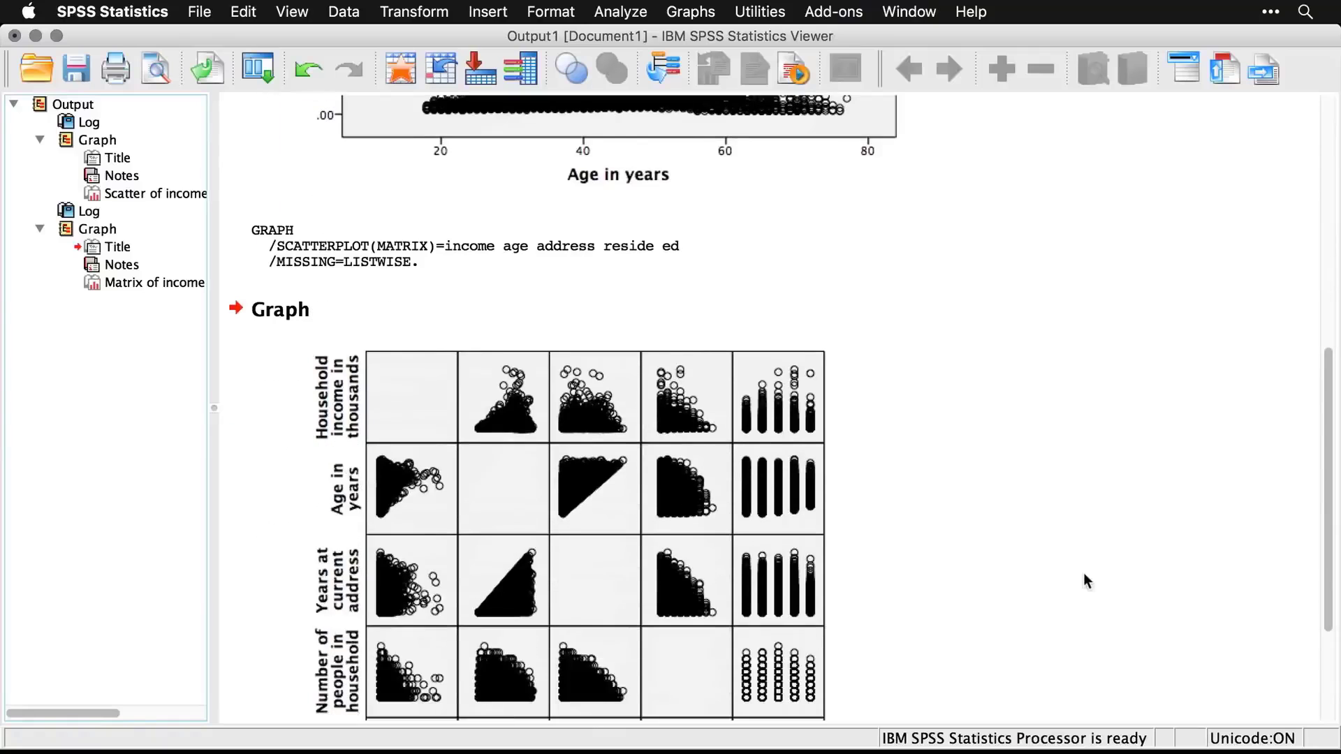
scroll(1084, 576, down, 4)
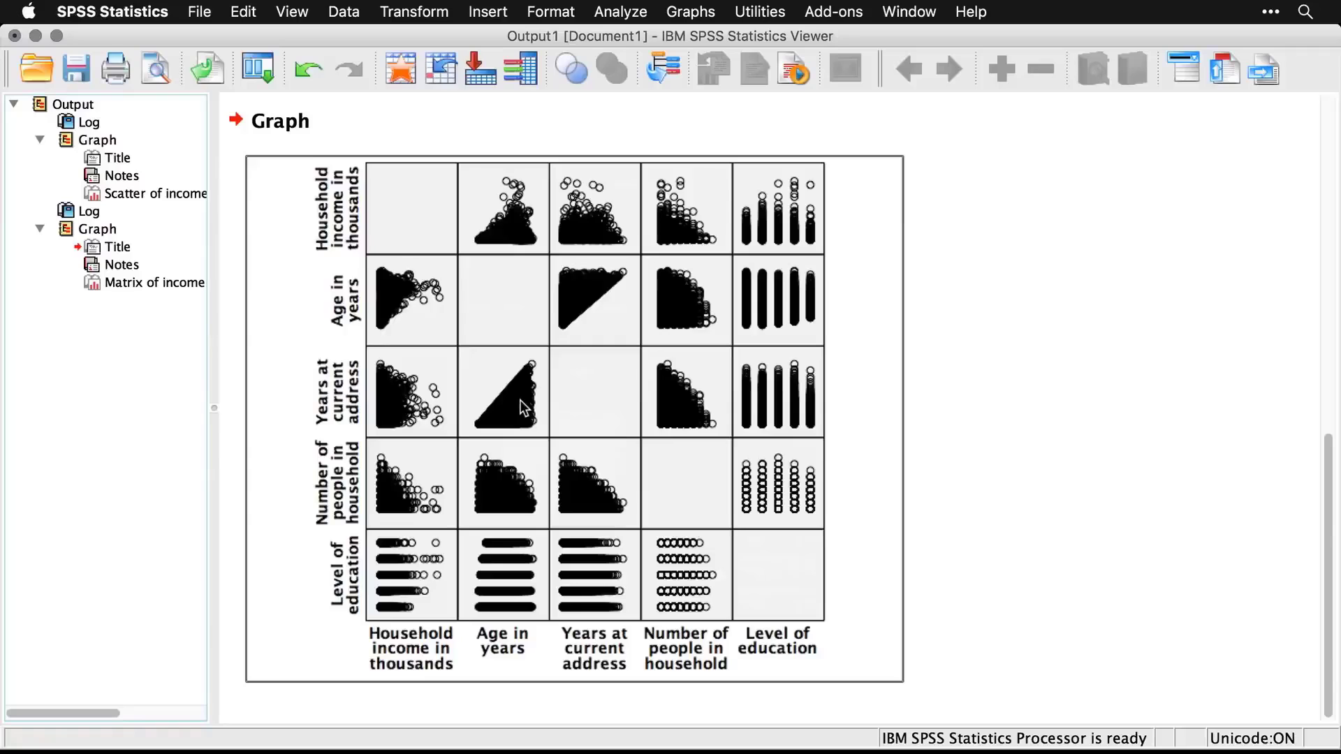
Step: Open the legacy scatter/dot chart chooser and select the 3-D Scatter type
click(585, 119)
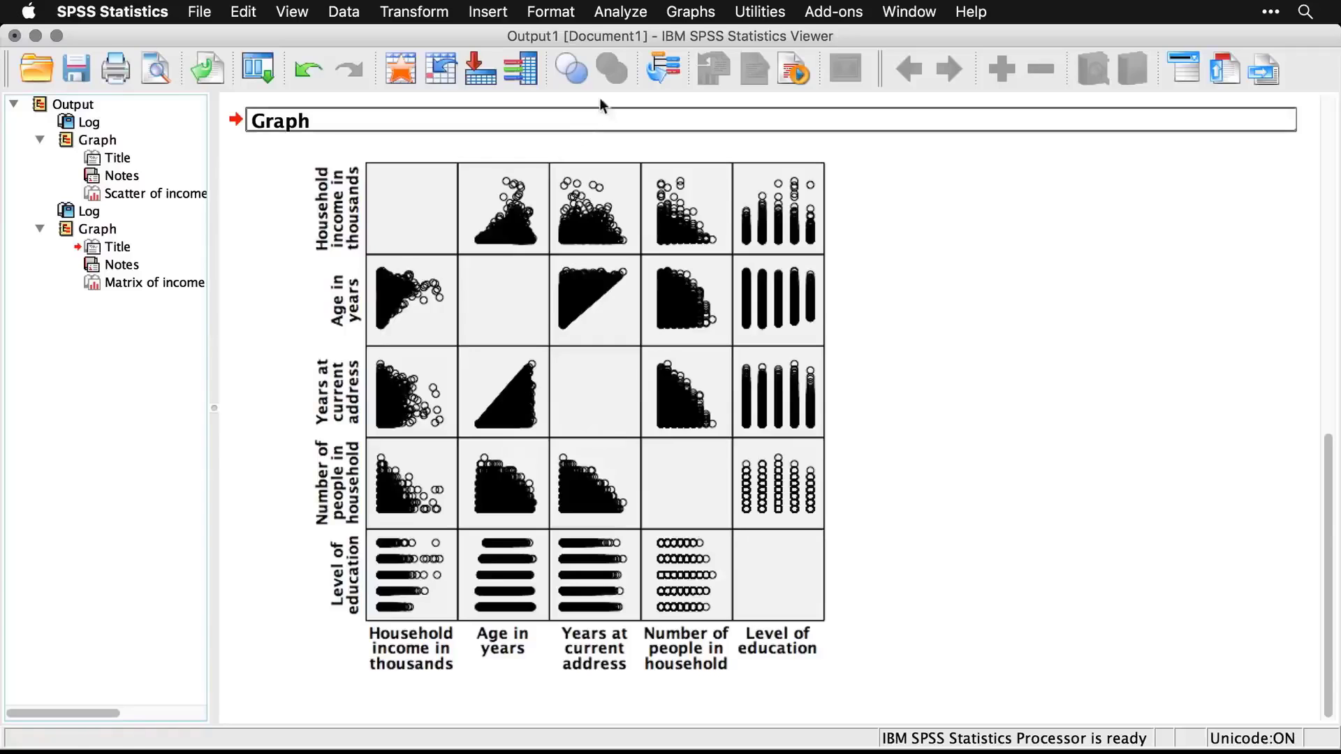
click(696, 12)
mouse_move(698, 94)
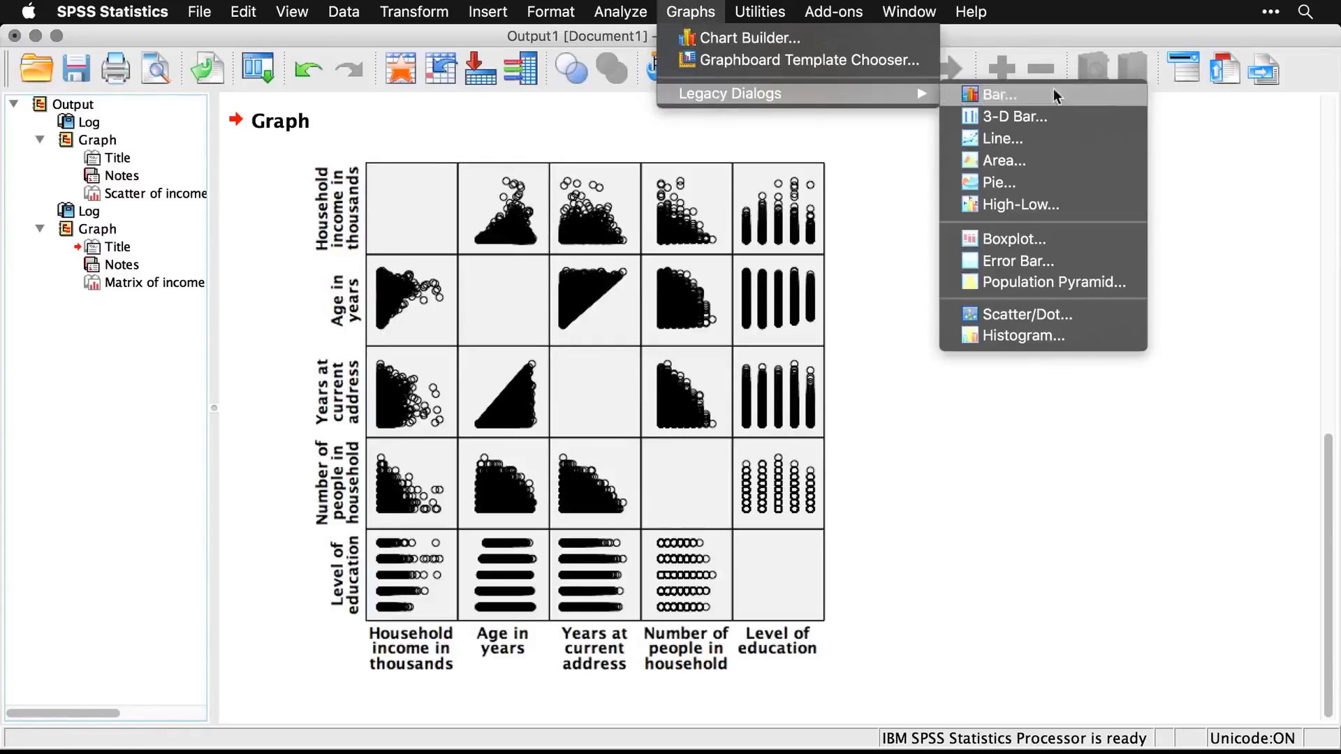
click(1099, 320)
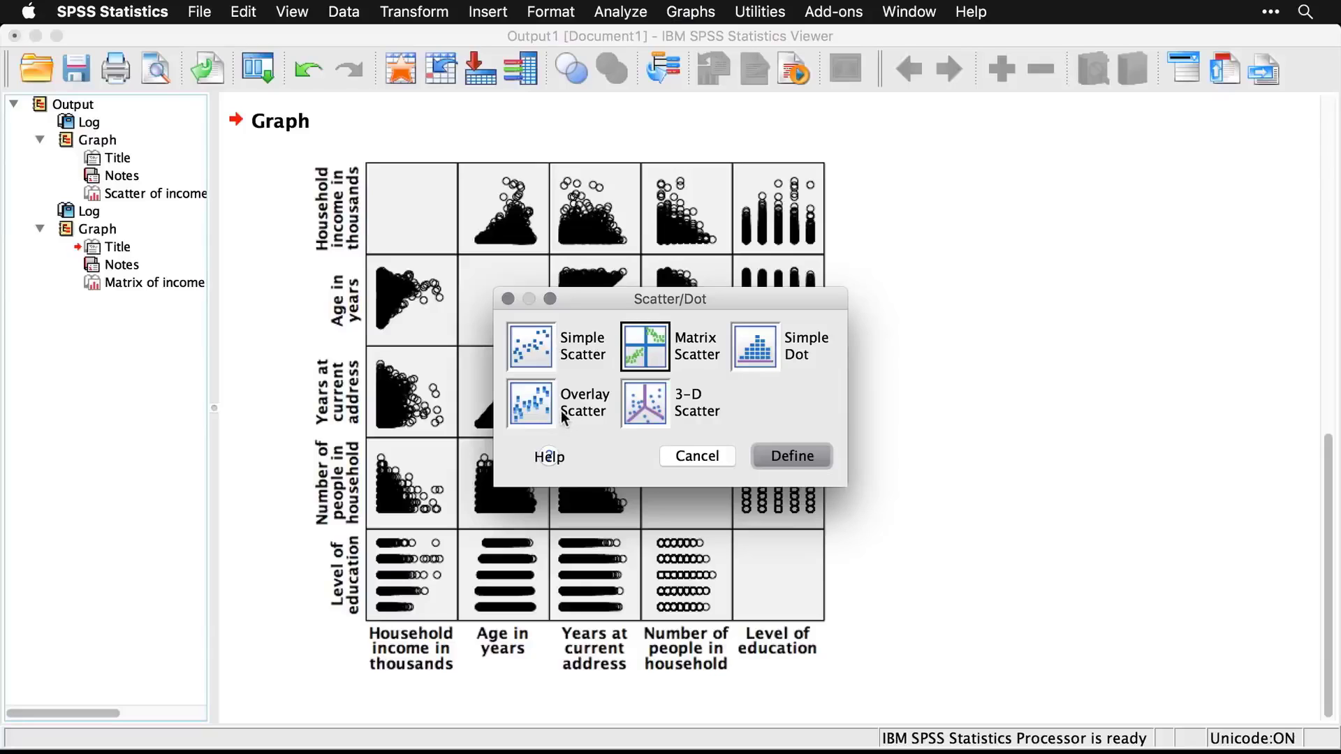
click(653, 415)
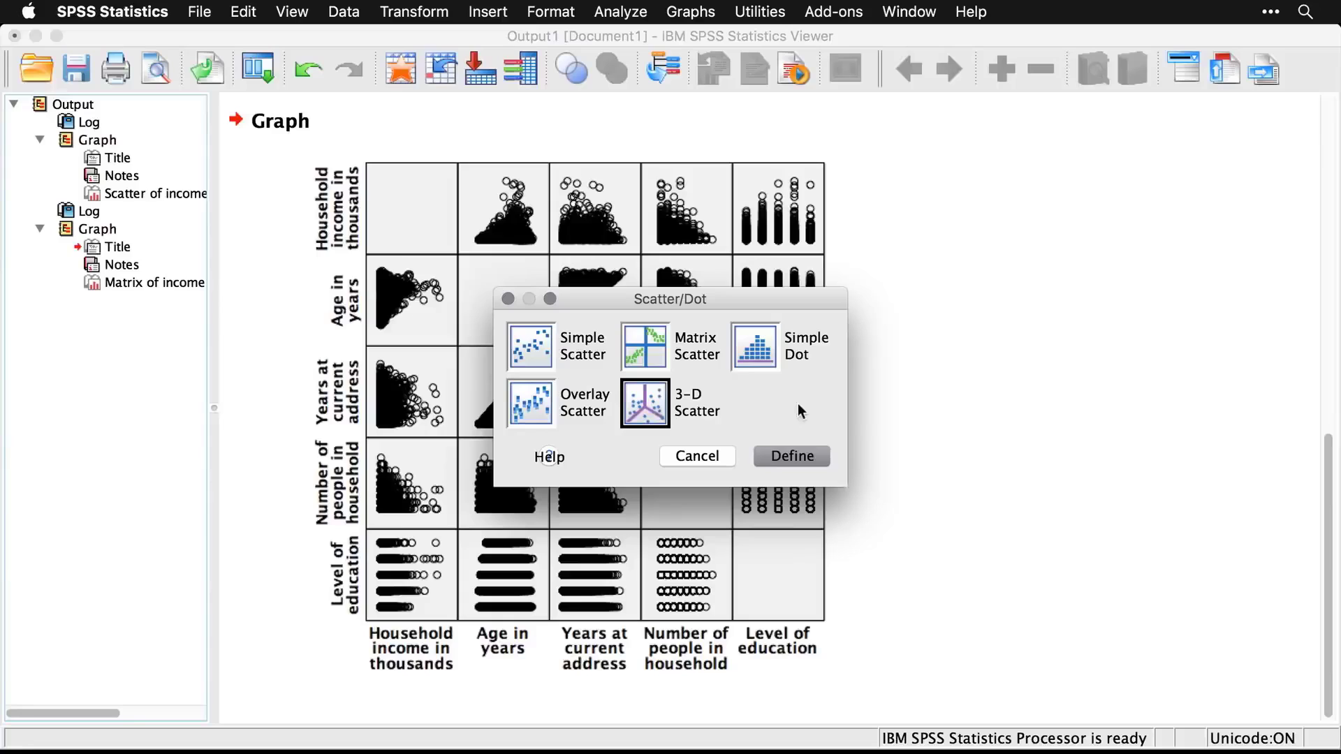
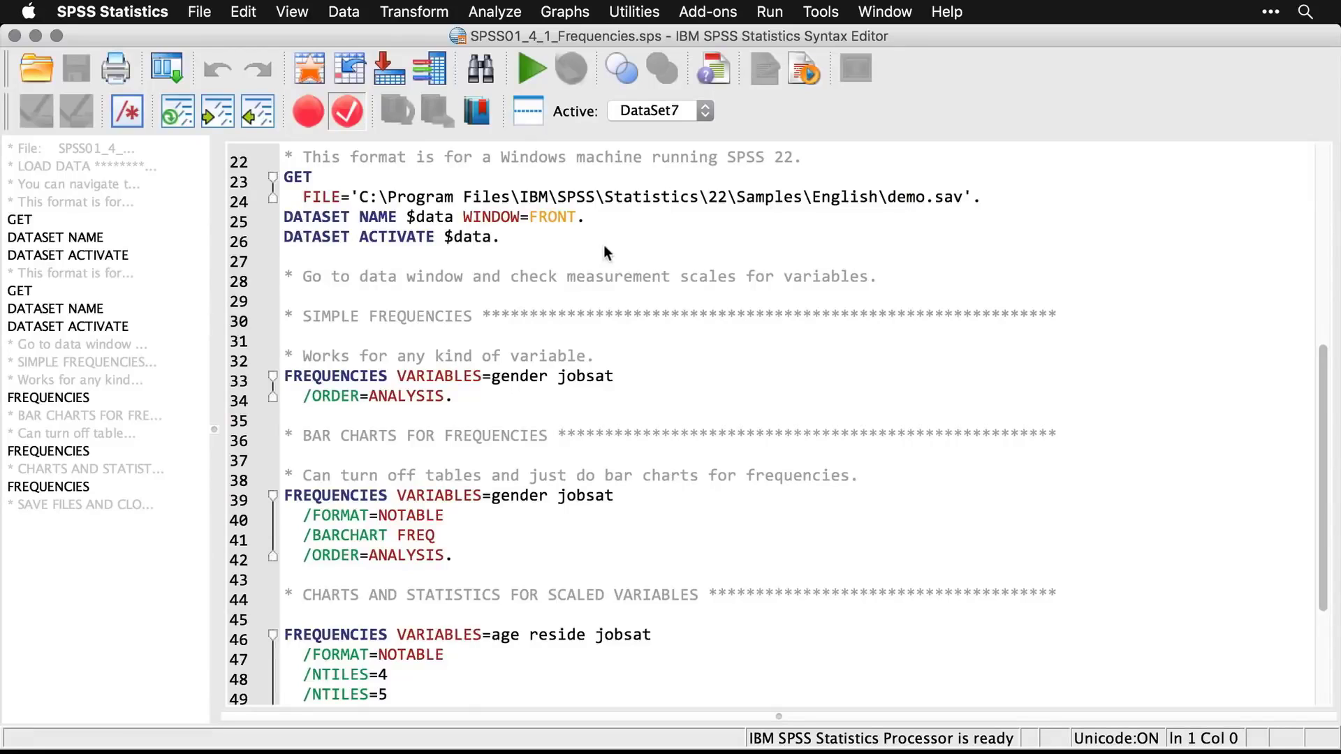
Step: Run a Frequencies analysis with frequency tables for the variables Gender and Job satisfaction
click(504, 9)
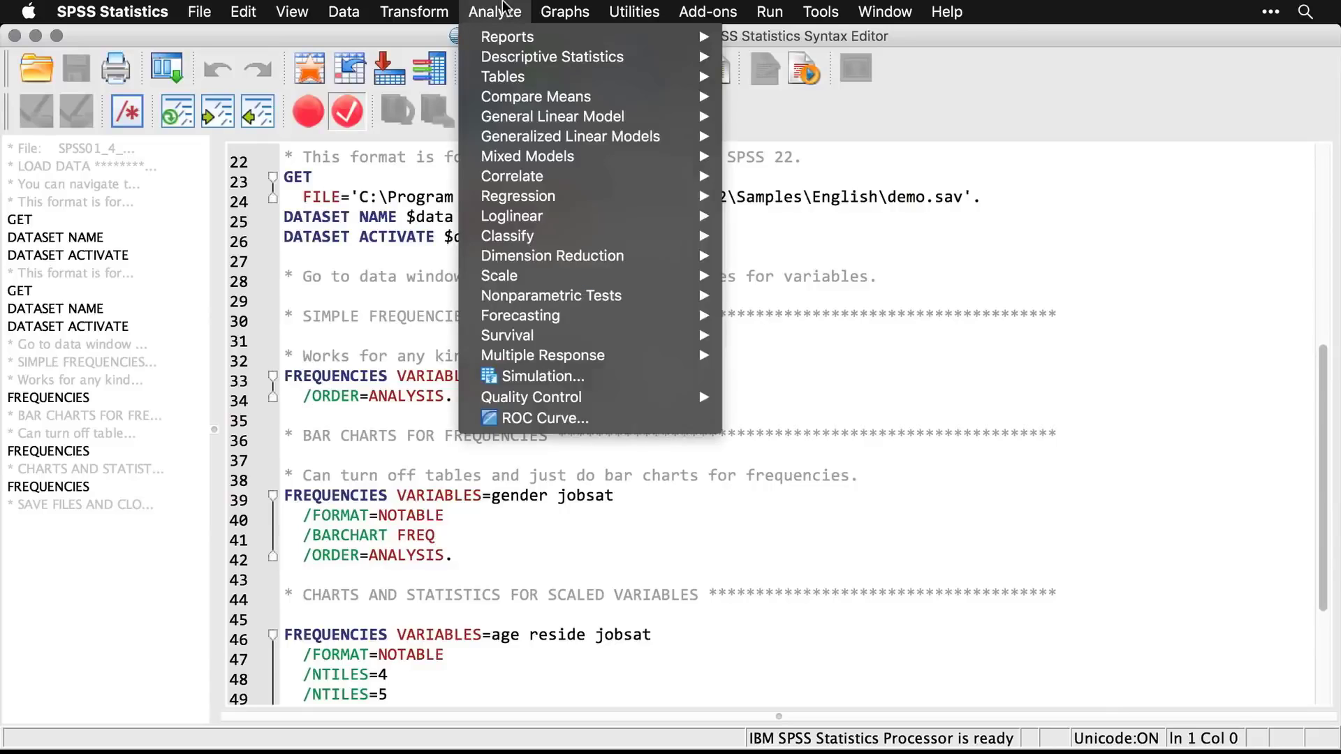
mouse_move(505, 62)
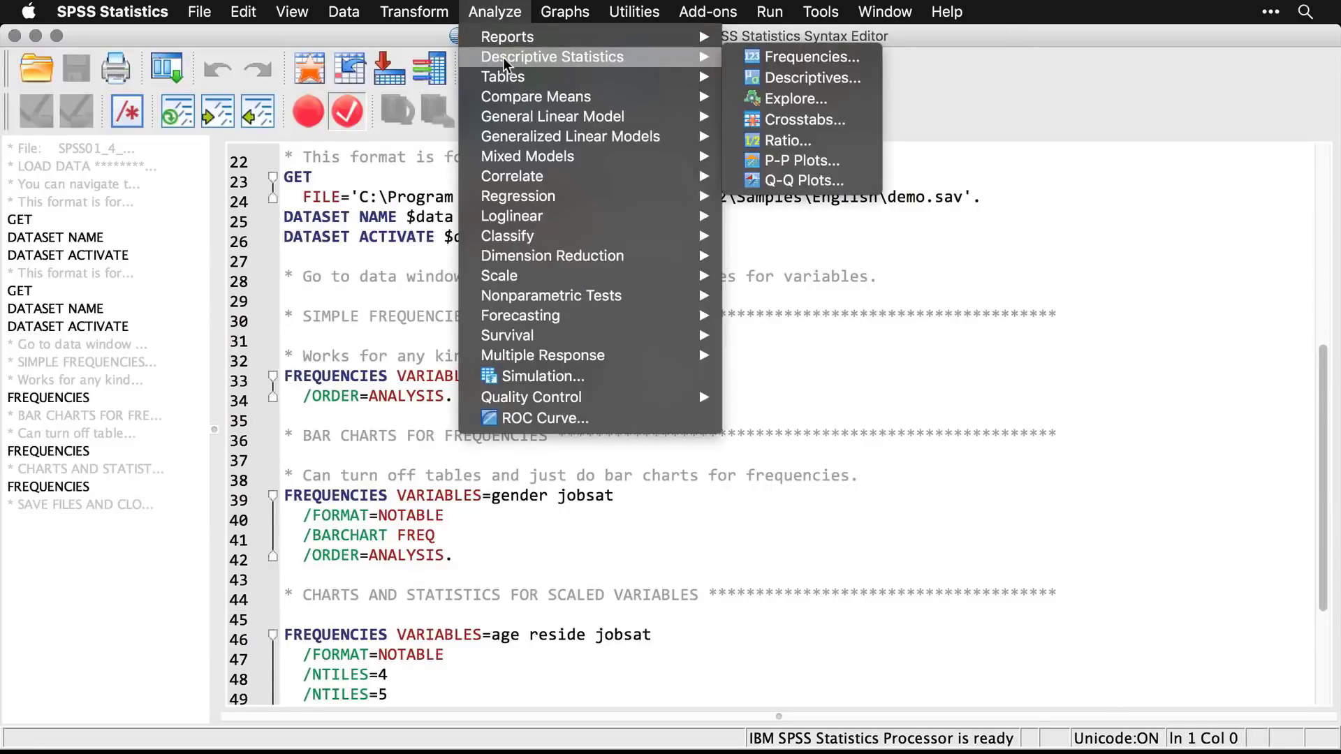
click(769, 56)
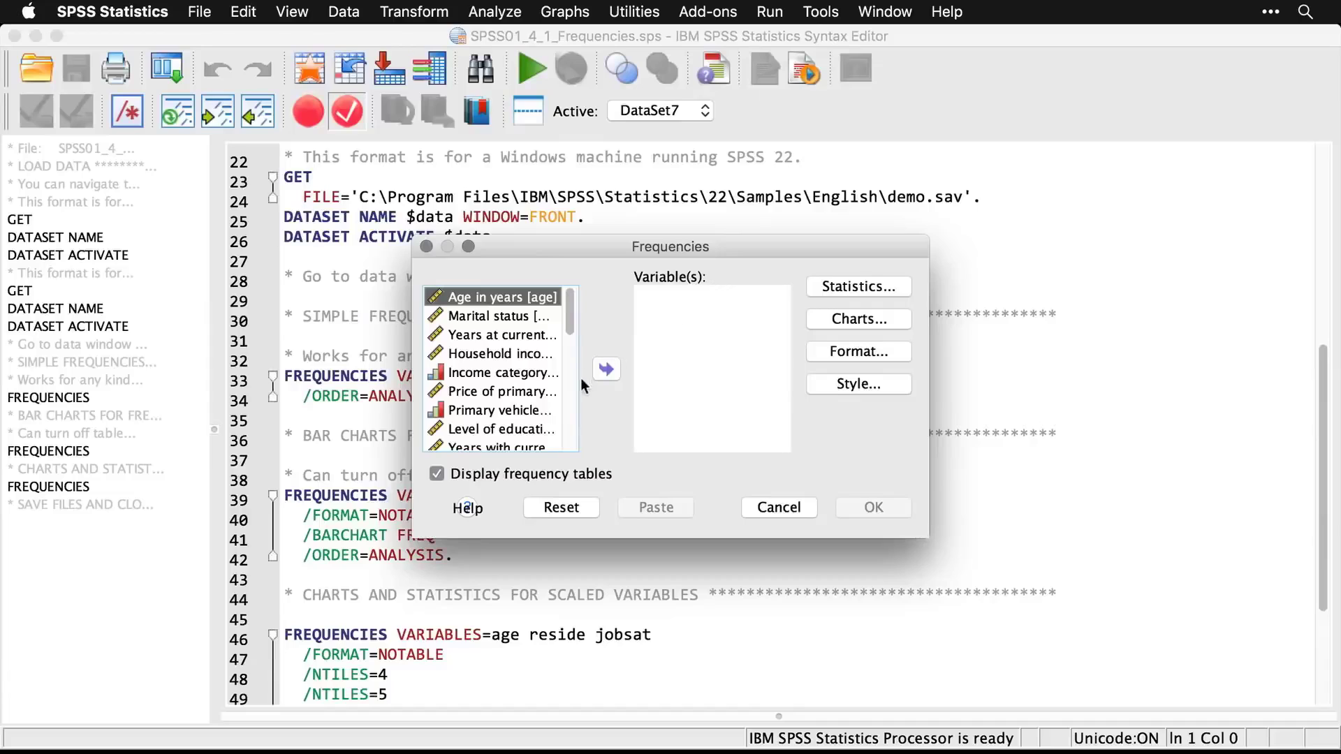
scroll(570, 426, down, 3)
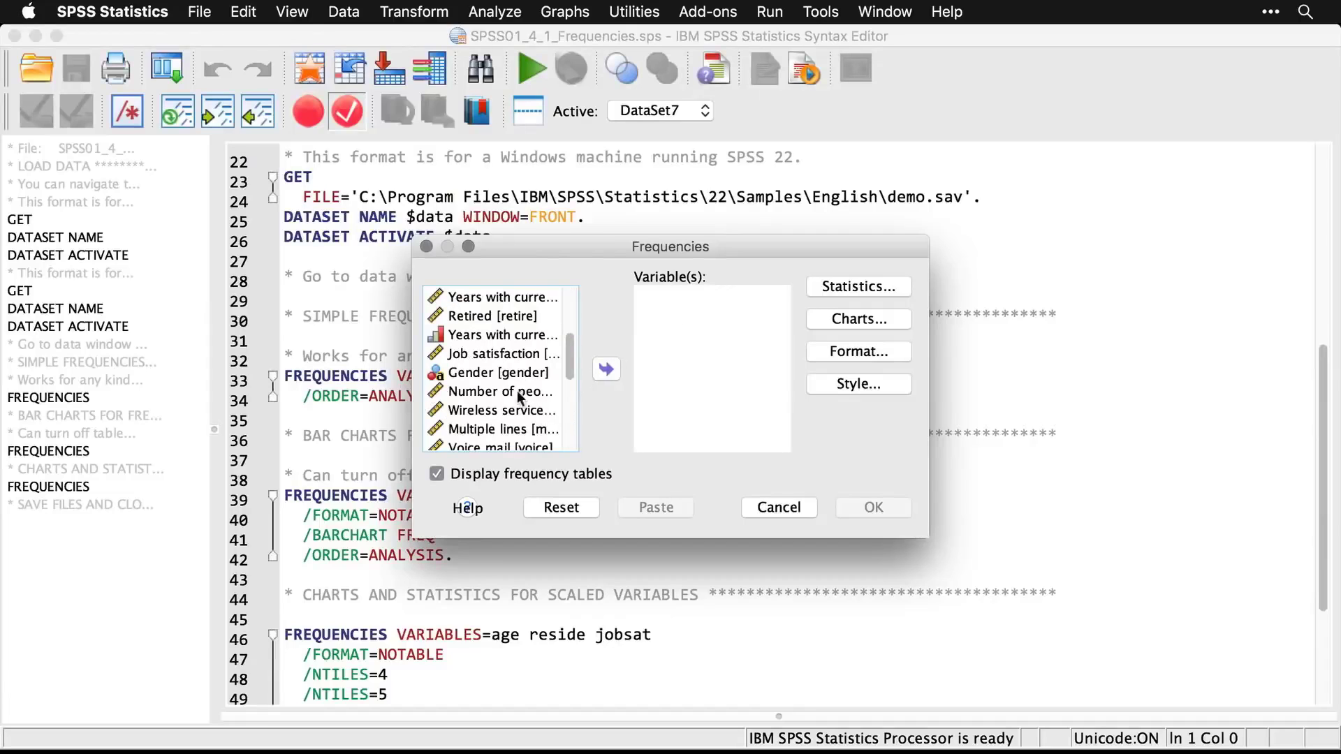
double_click(503, 374)
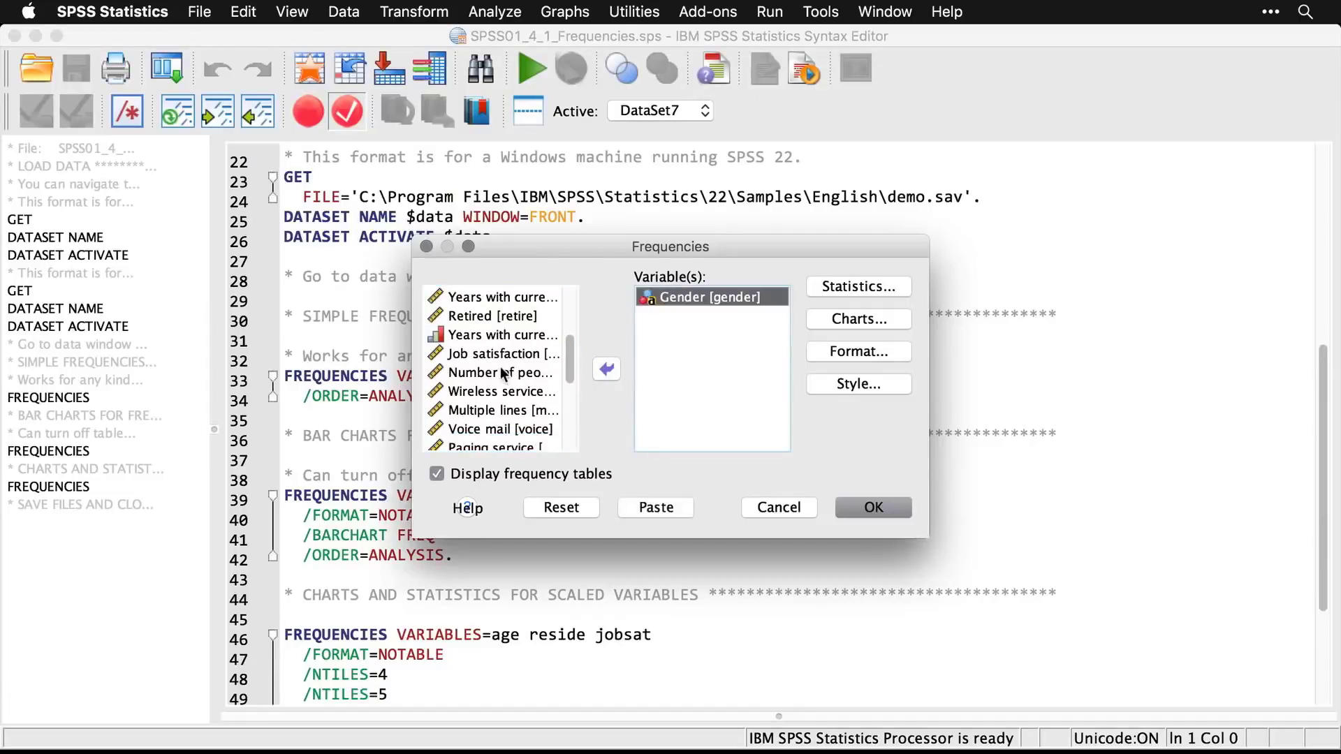
click(511, 355)
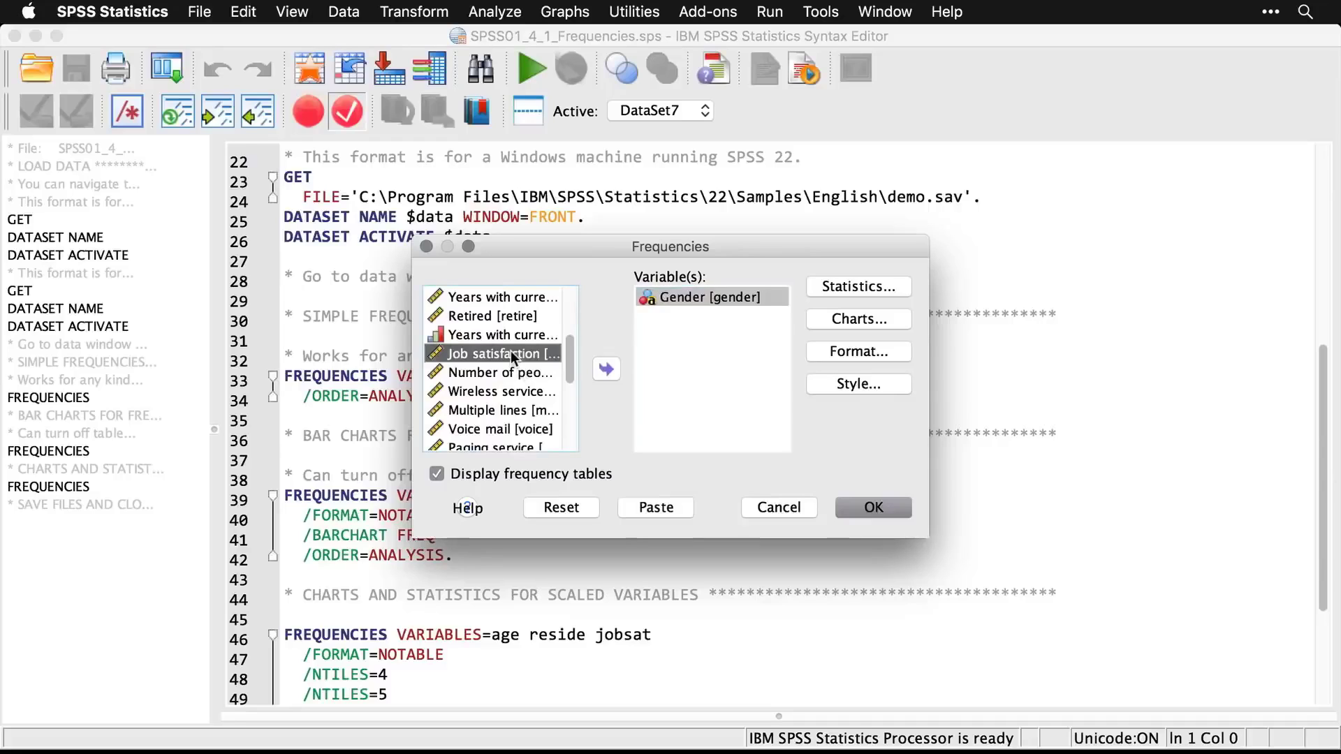
double_click(510, 352)
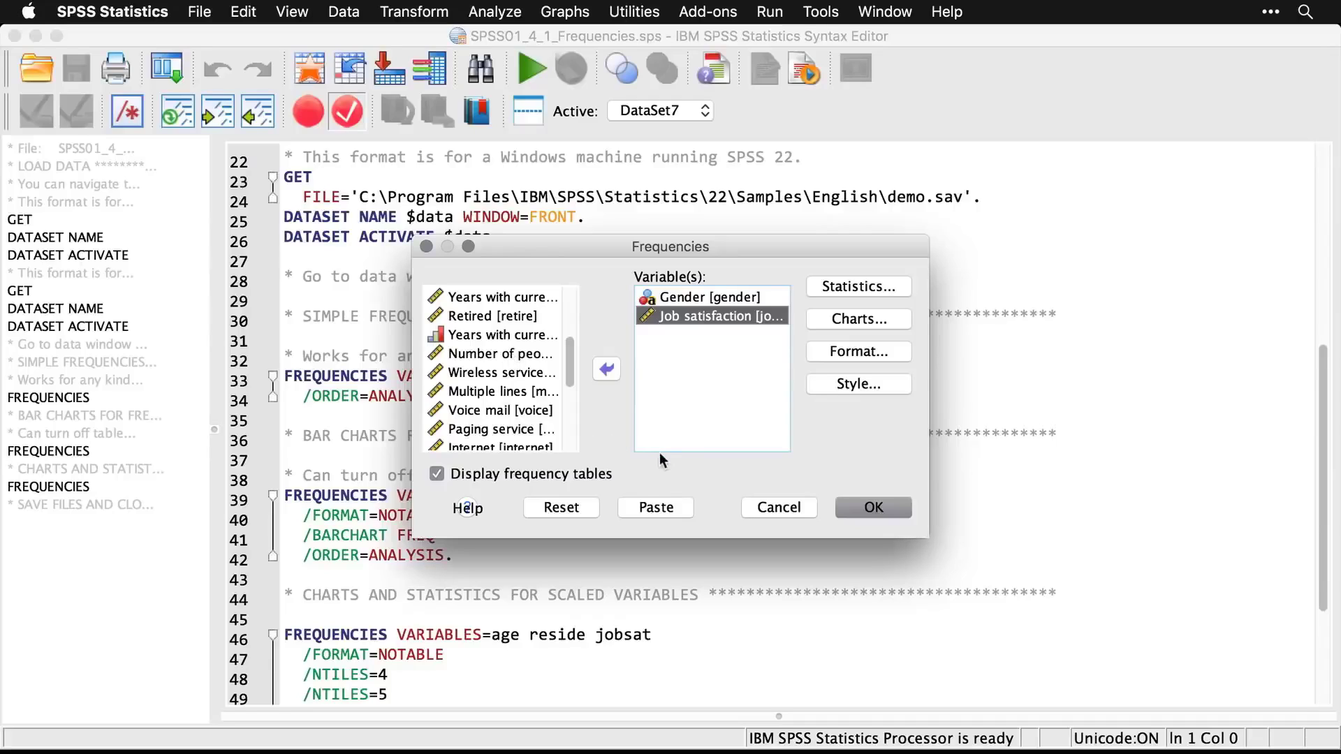
click(887, 509)
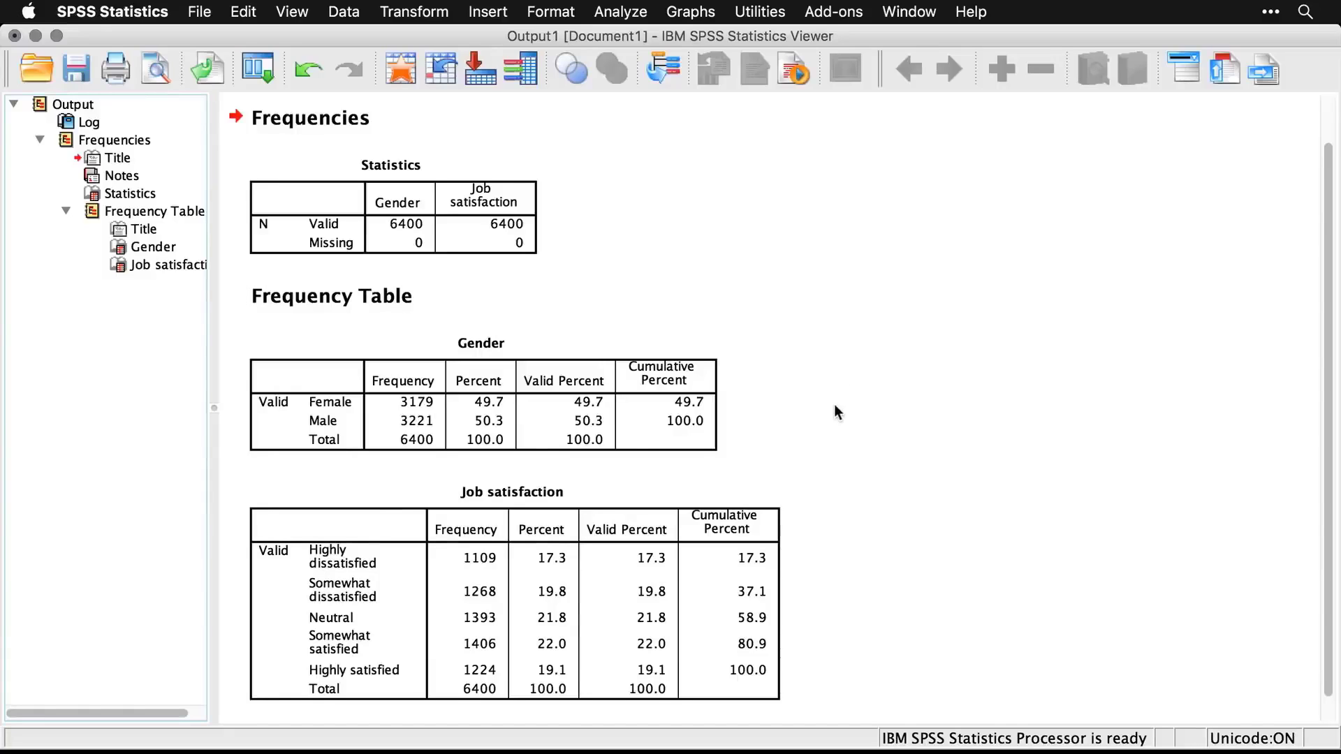
scroll(835, 409, down, 1)
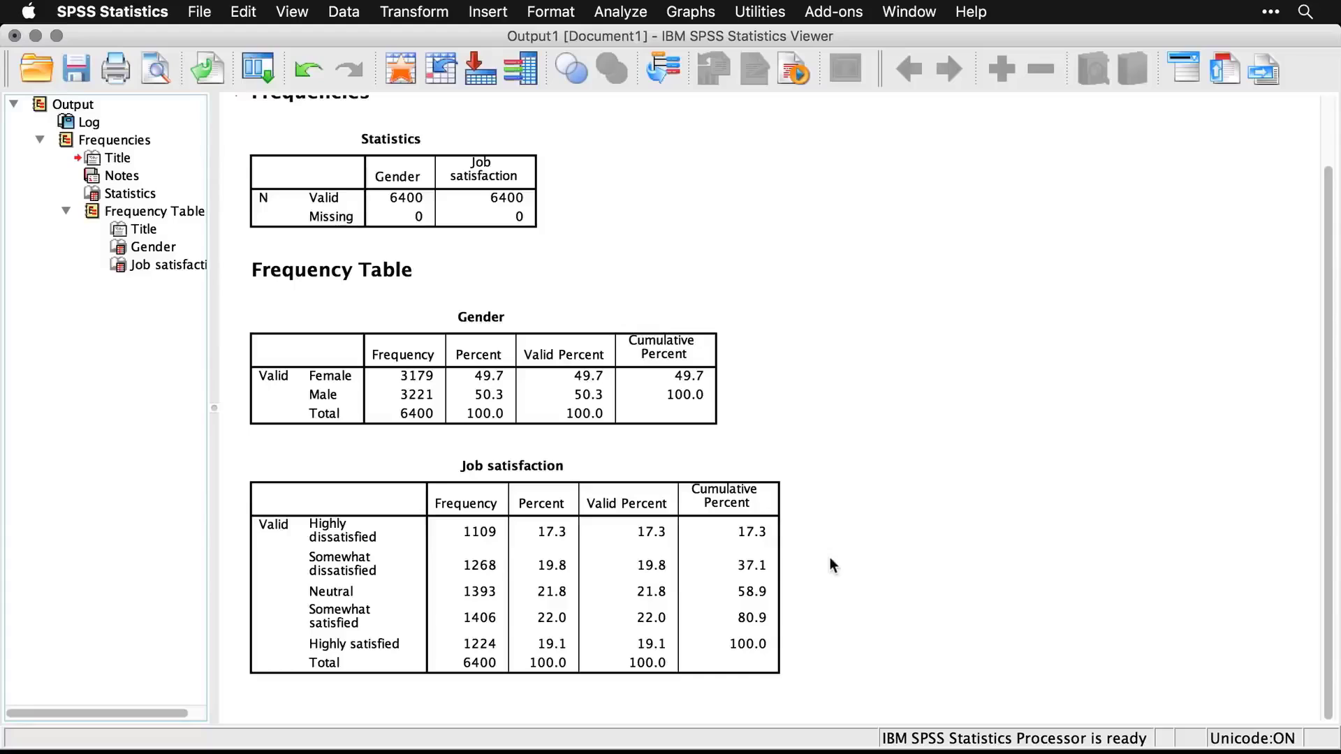
click(570, 553)
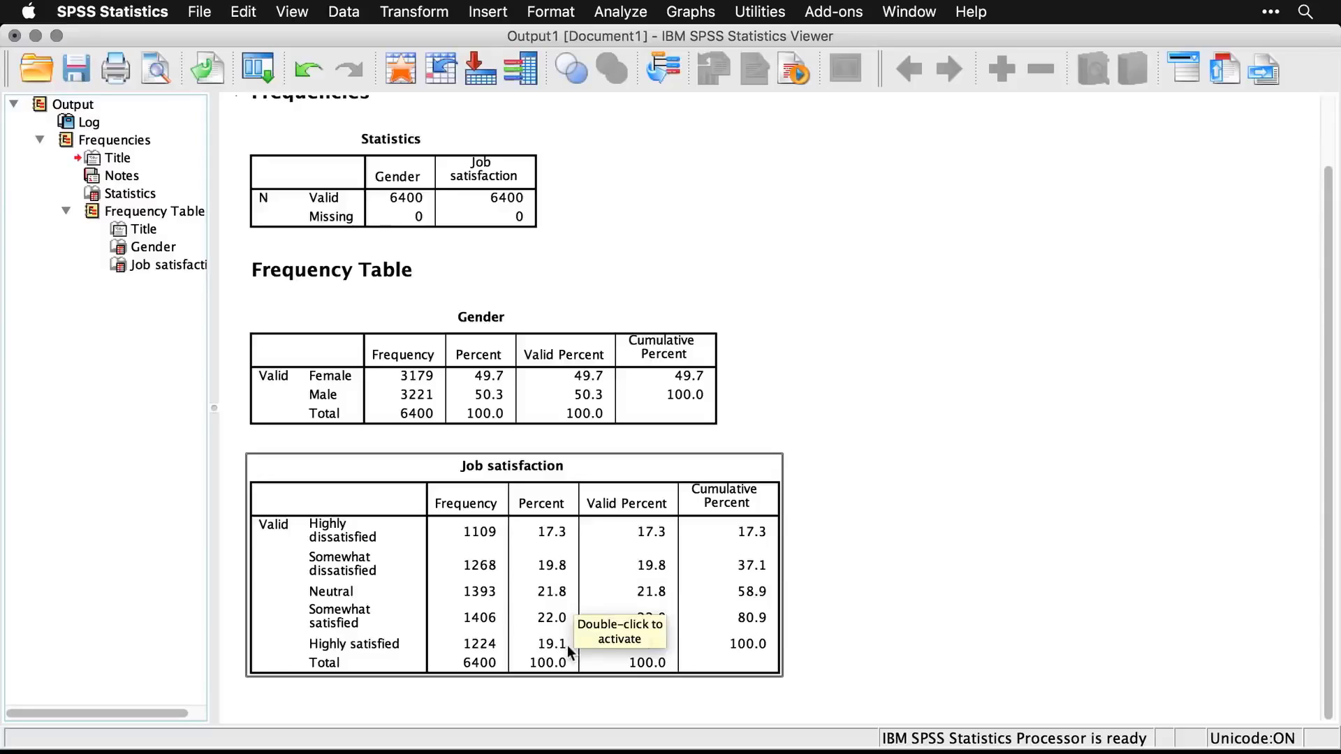
click(928, 597)
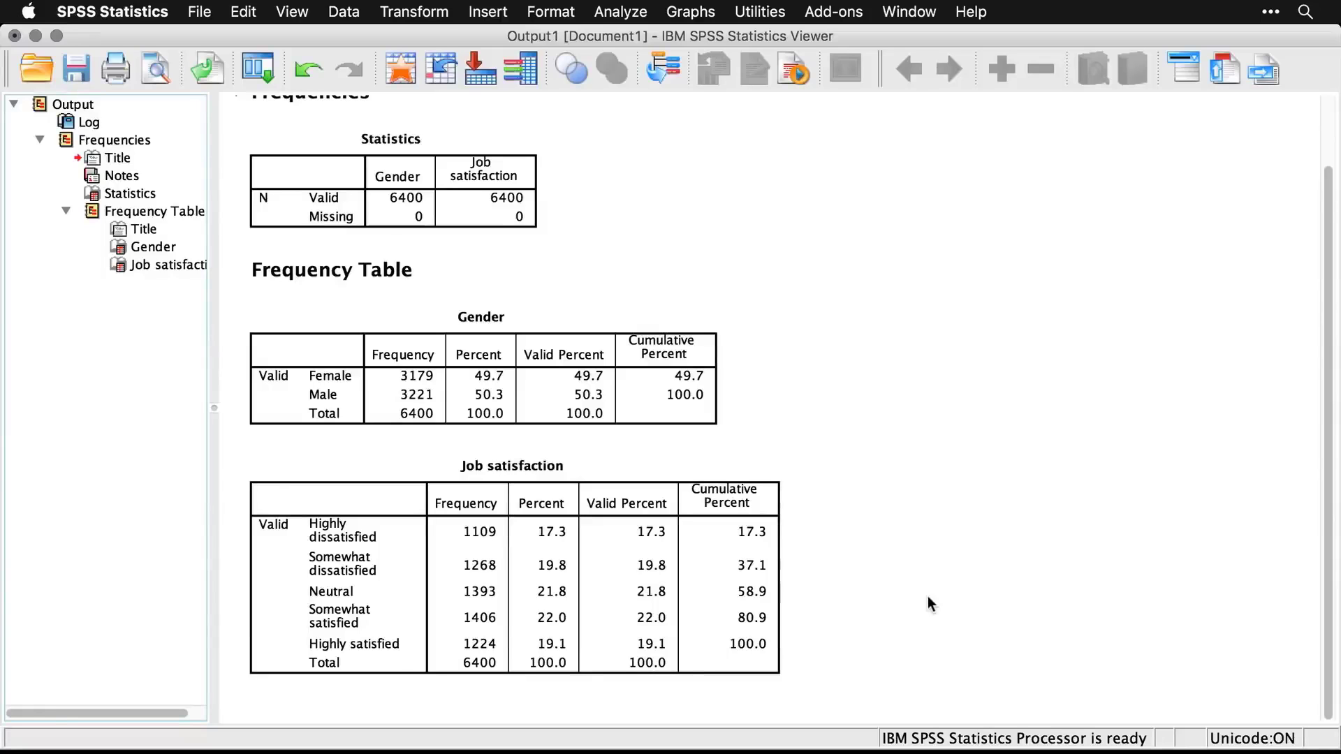
Step: Recall the Frequencies dialog from the frequencies syntax file and turn off the display of frequency tables
key(super+grave)
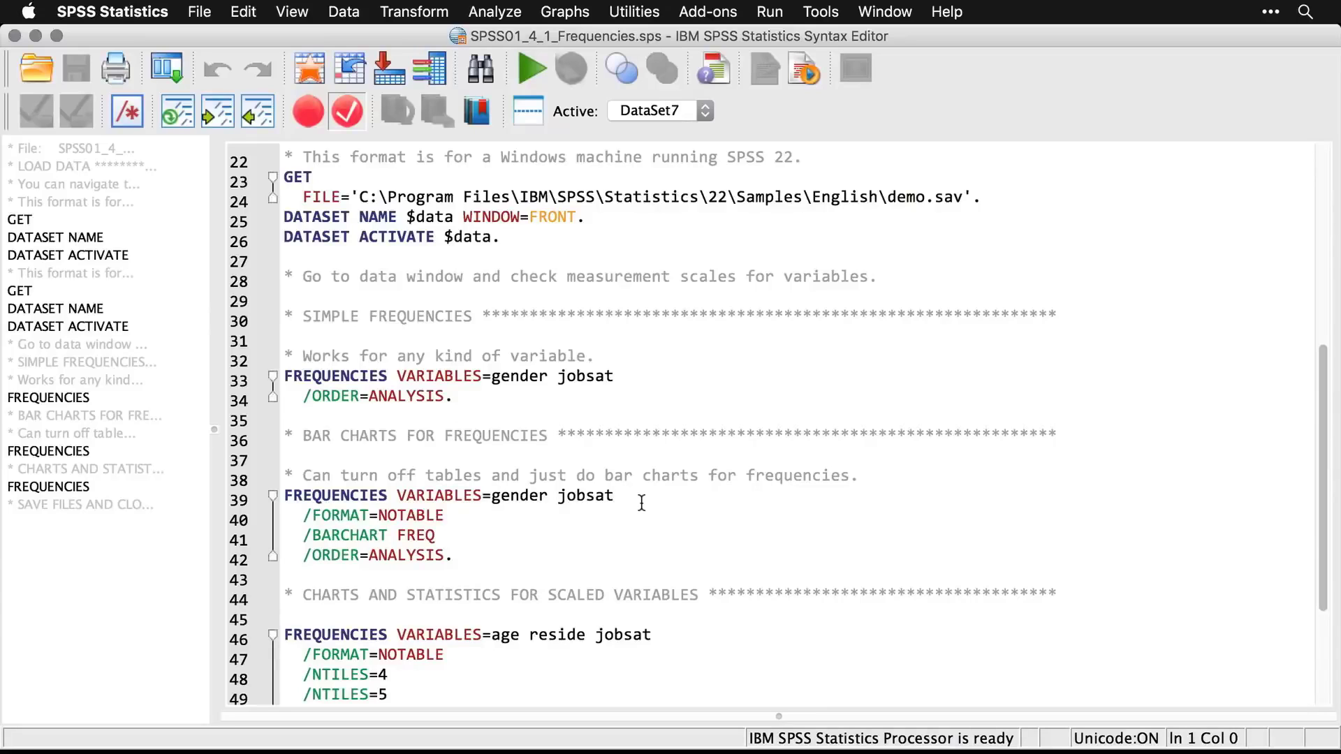
click(175, 69)
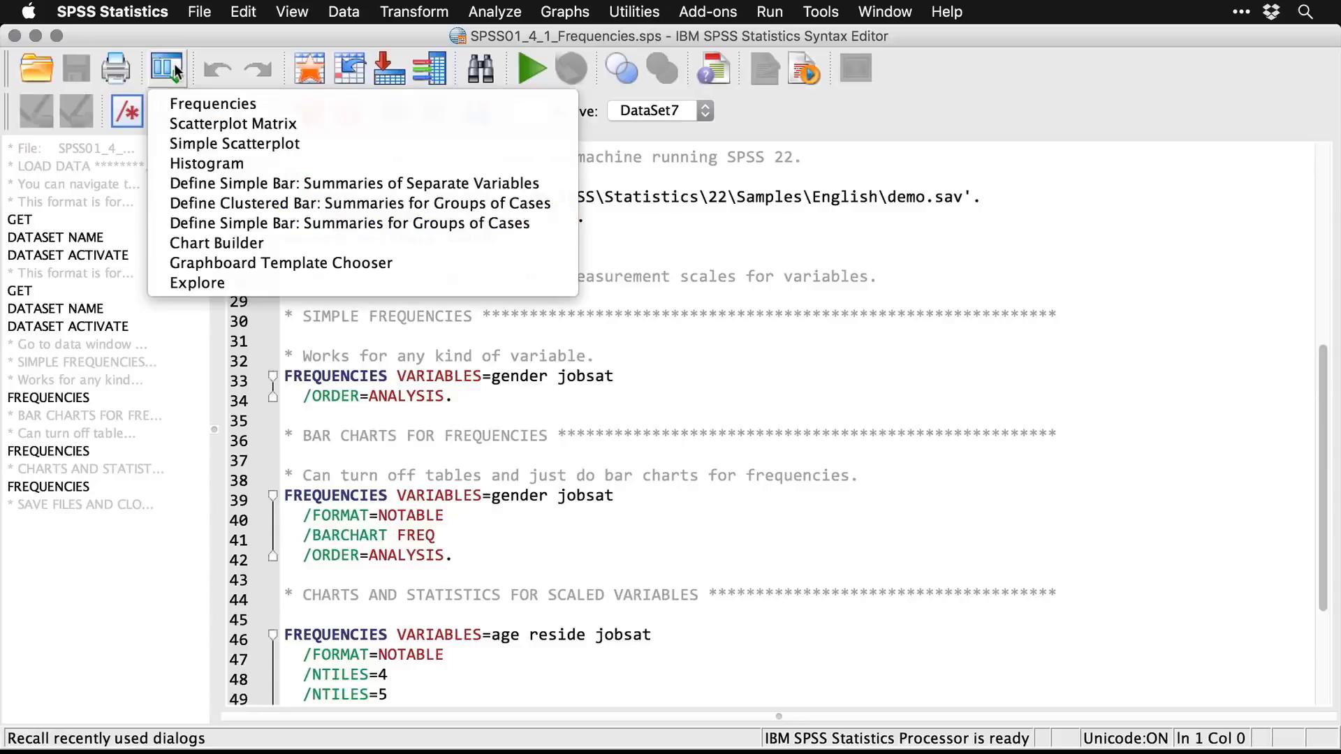
click(183, 102)
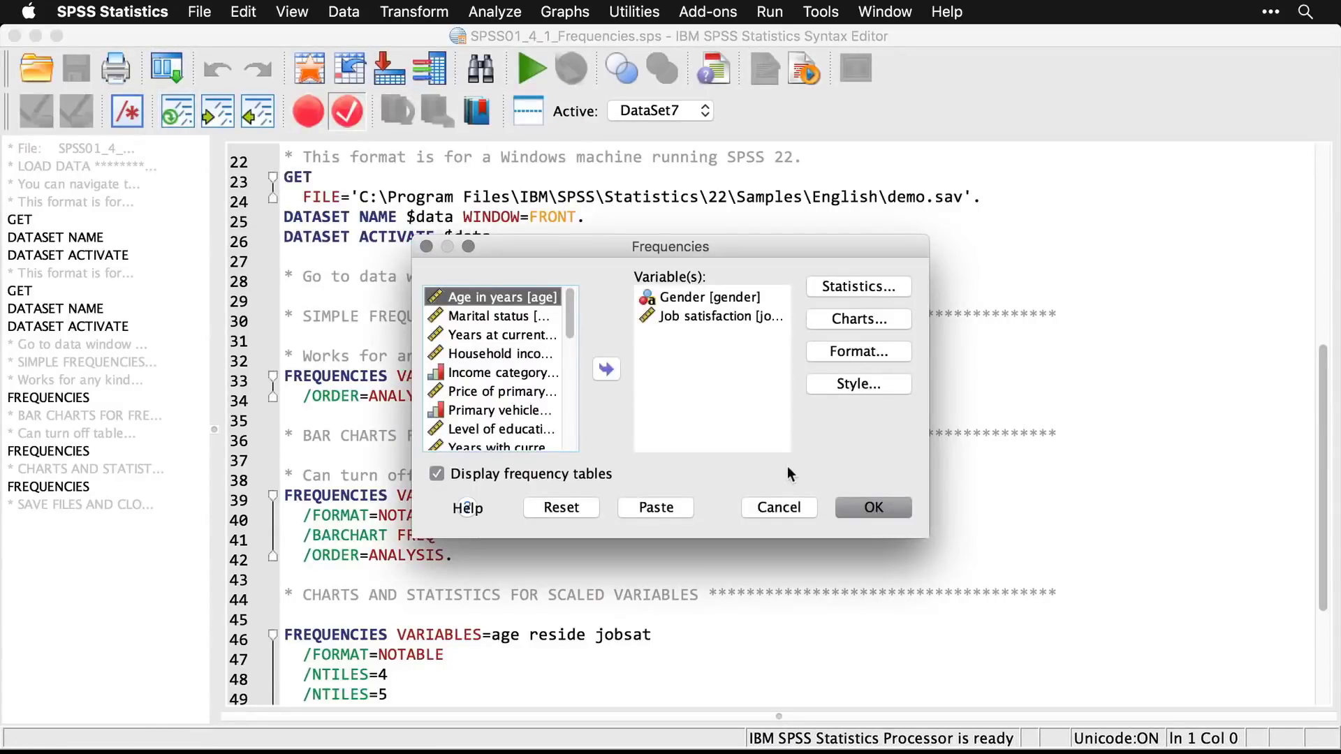
click(438, 474)
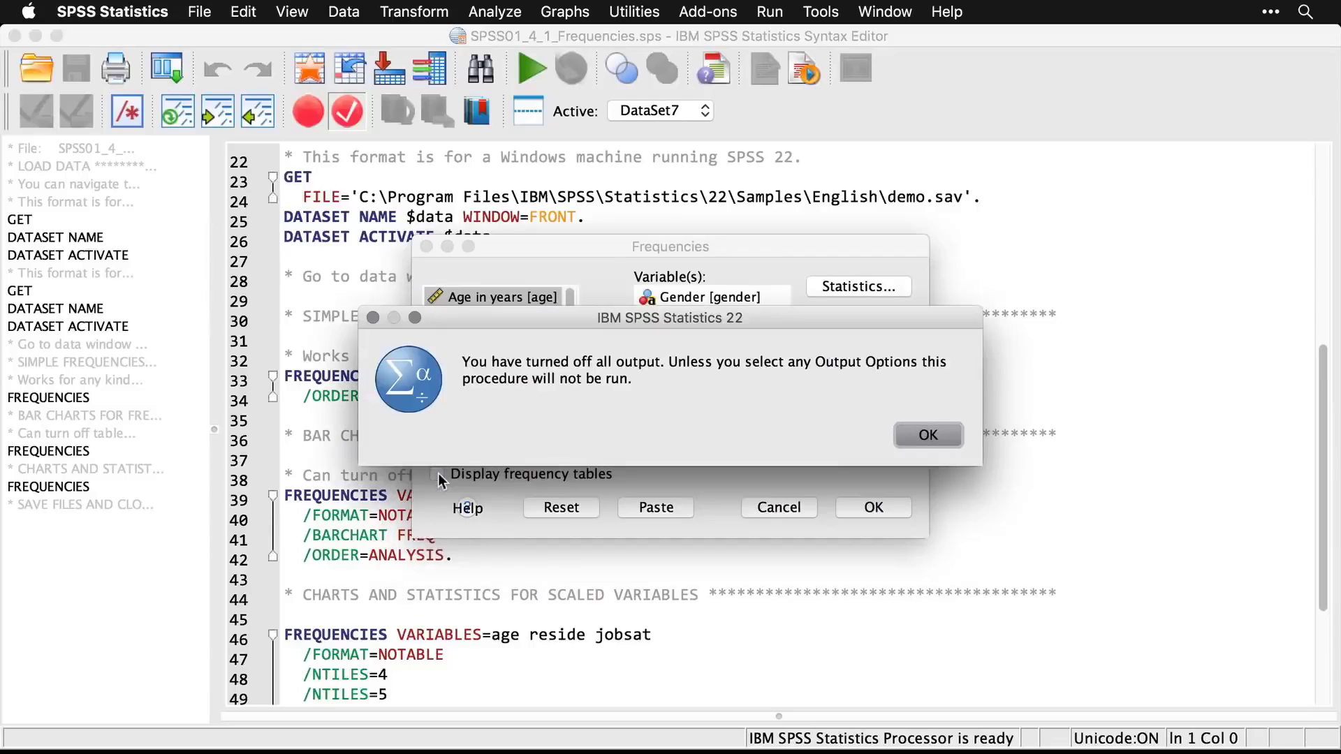
click(951, 432)
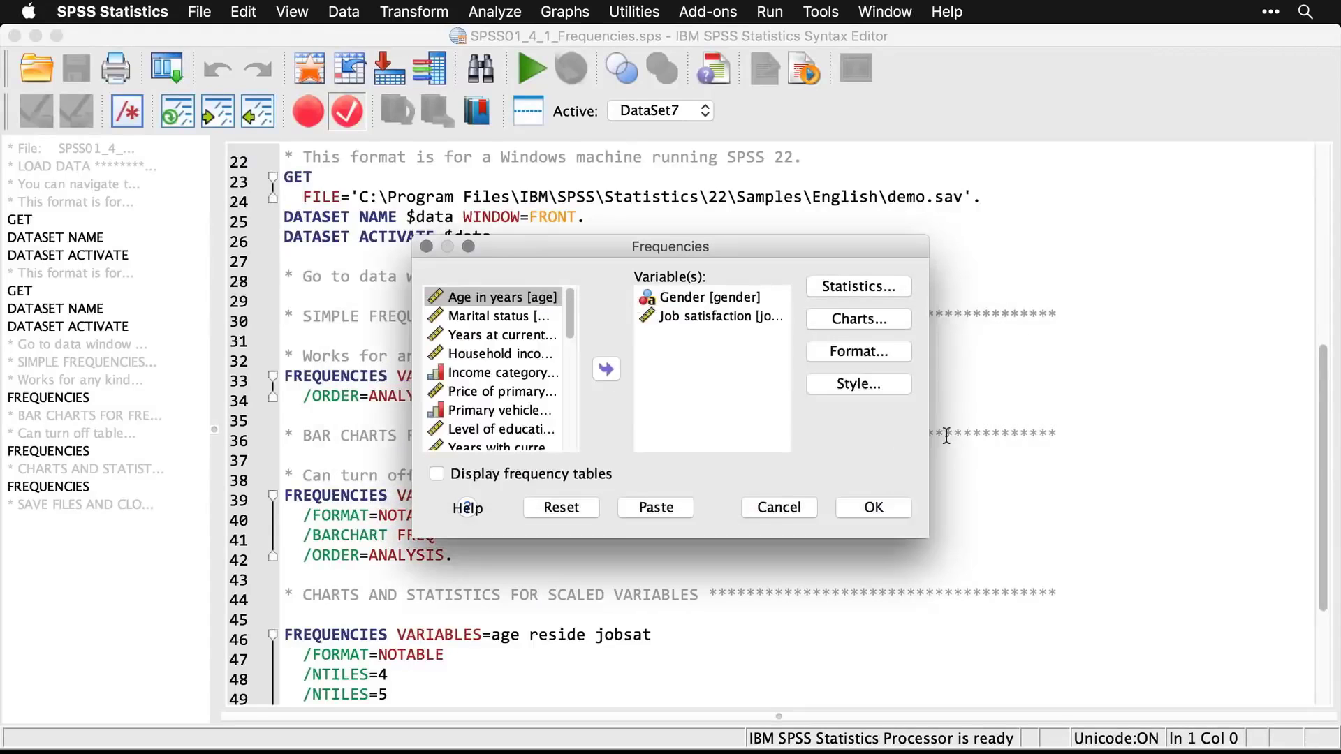
Step: Run the Frequencies analysis for Gender and Job satisfaction with bar charts of frequencies, and view the resulting charts
click(873, 320)
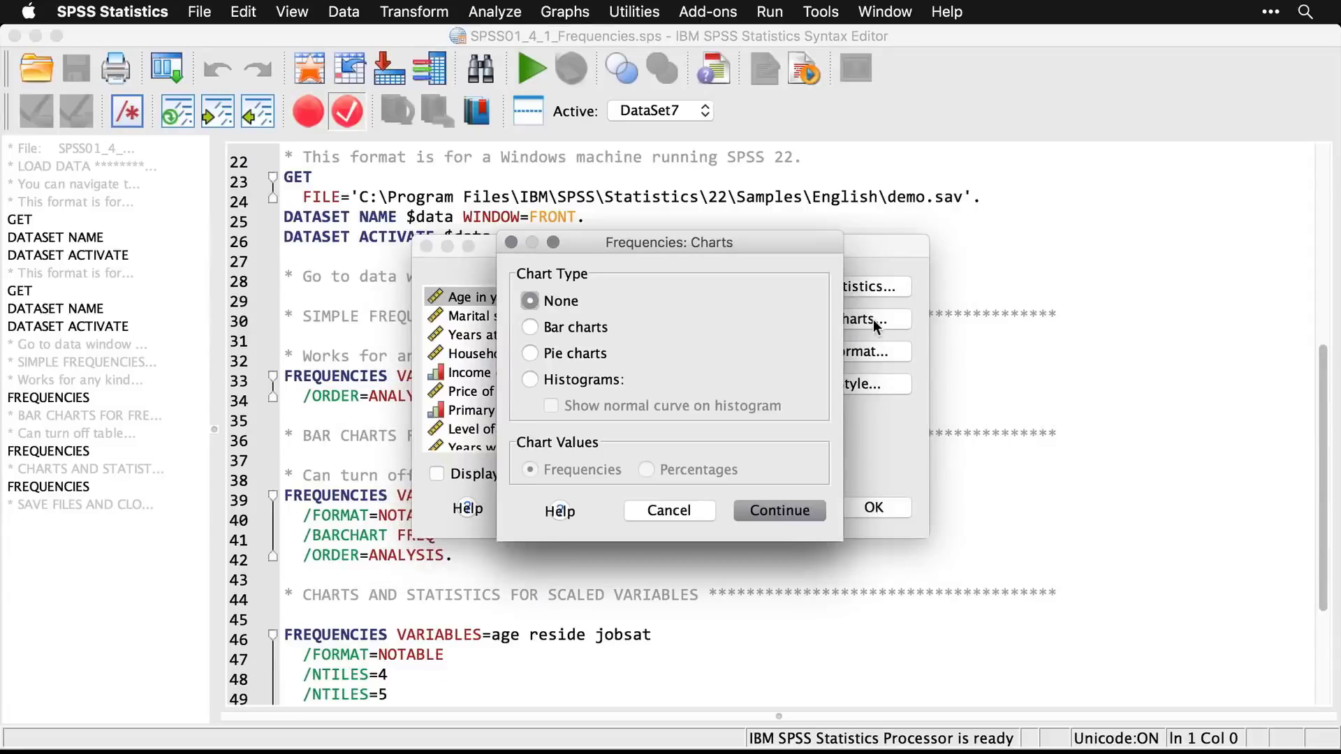
click(530, 328)
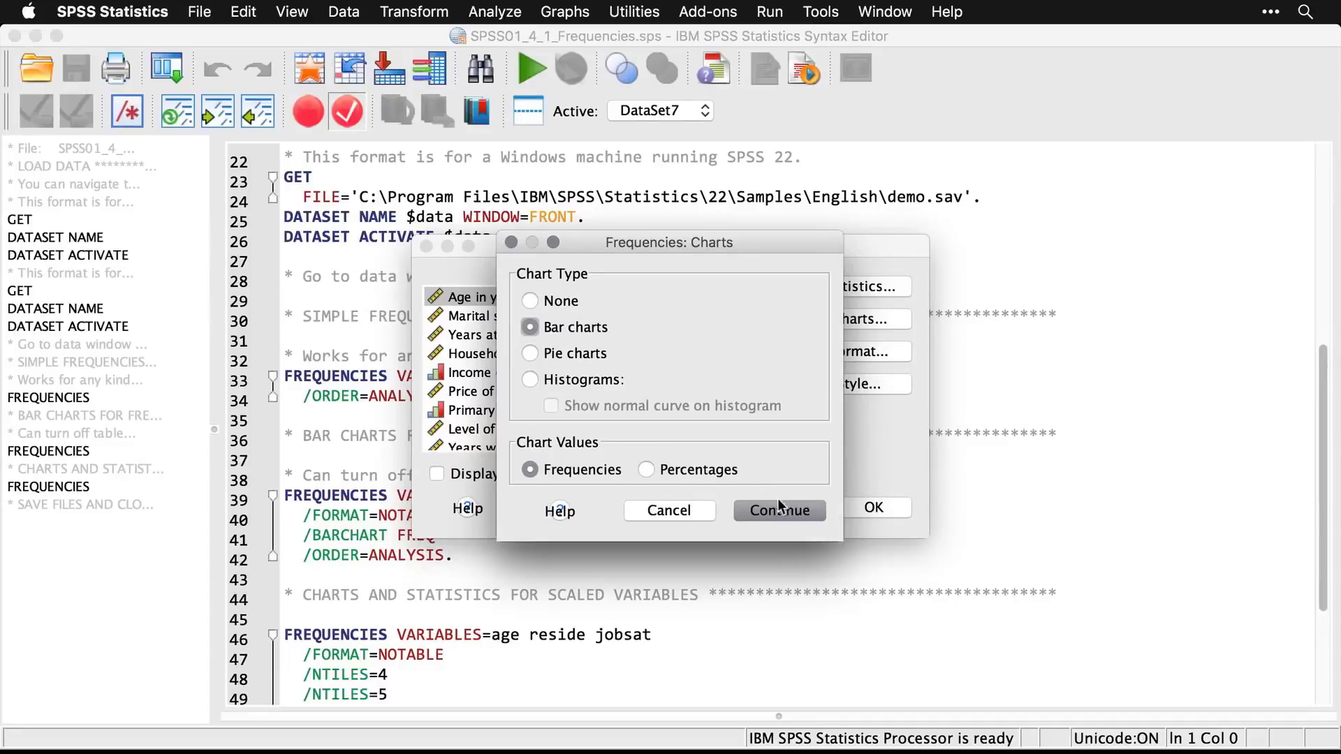
click(796, 513)
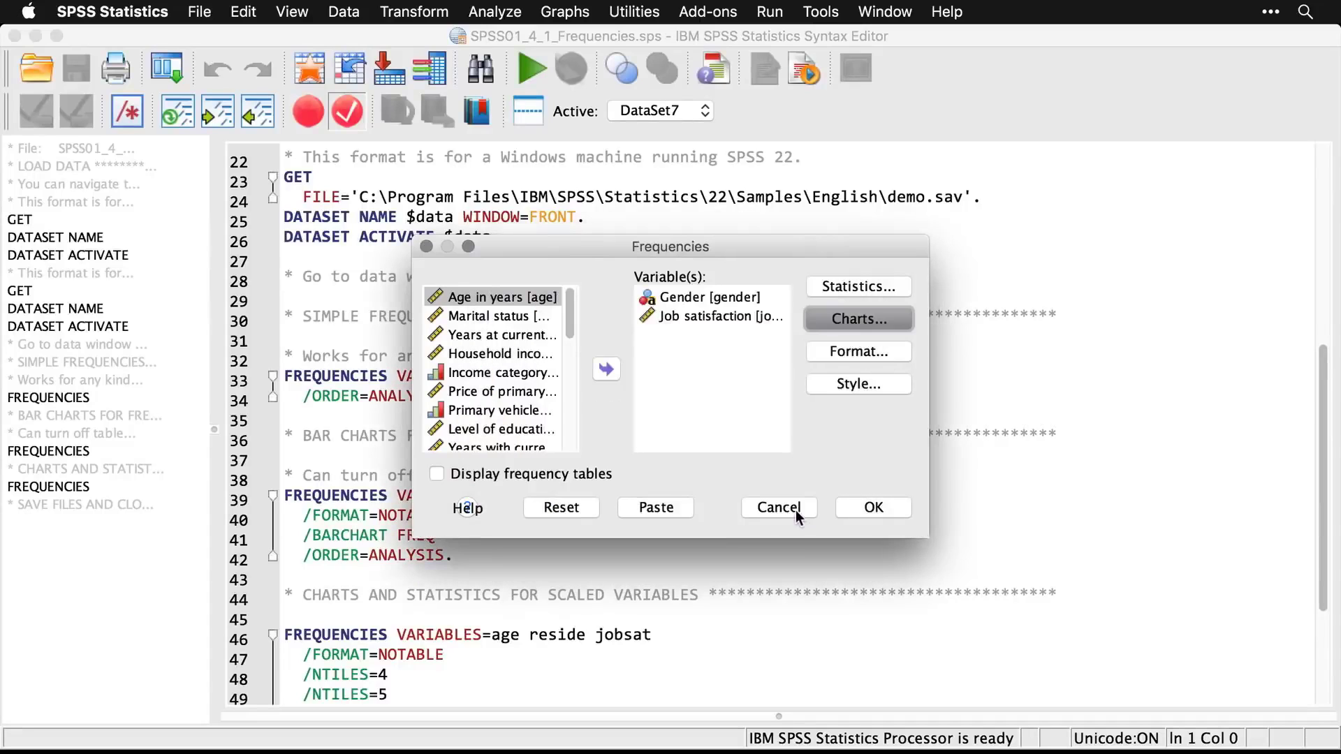
click(884, 507)
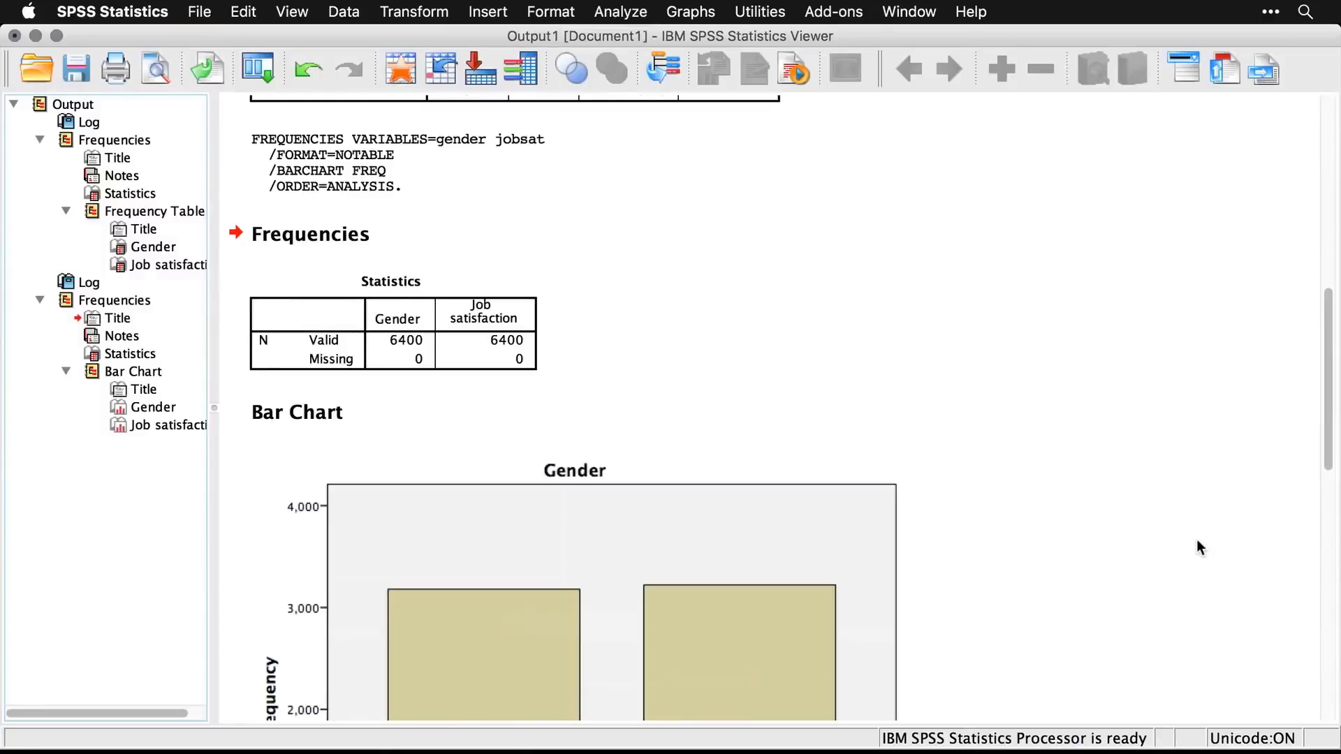
scroll(1196, 546, down, 5)
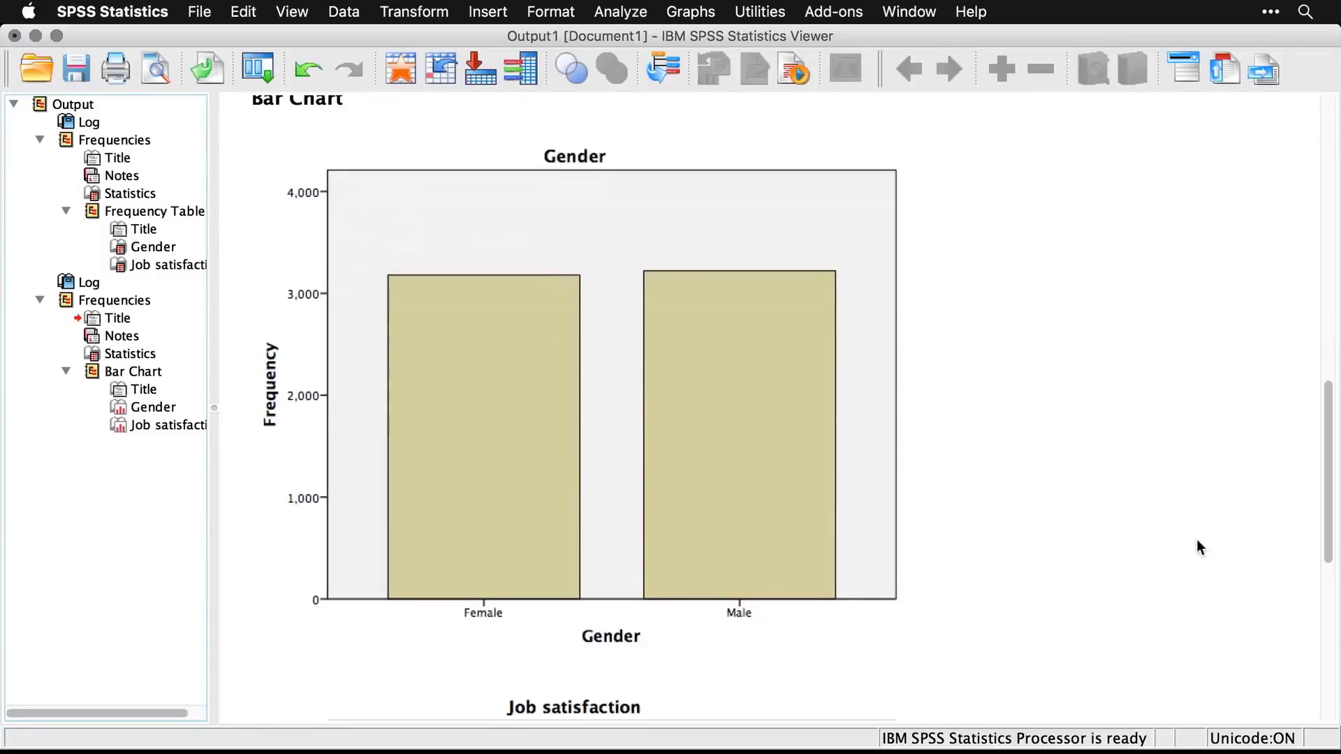
scroll(1196, 541, down, 6)
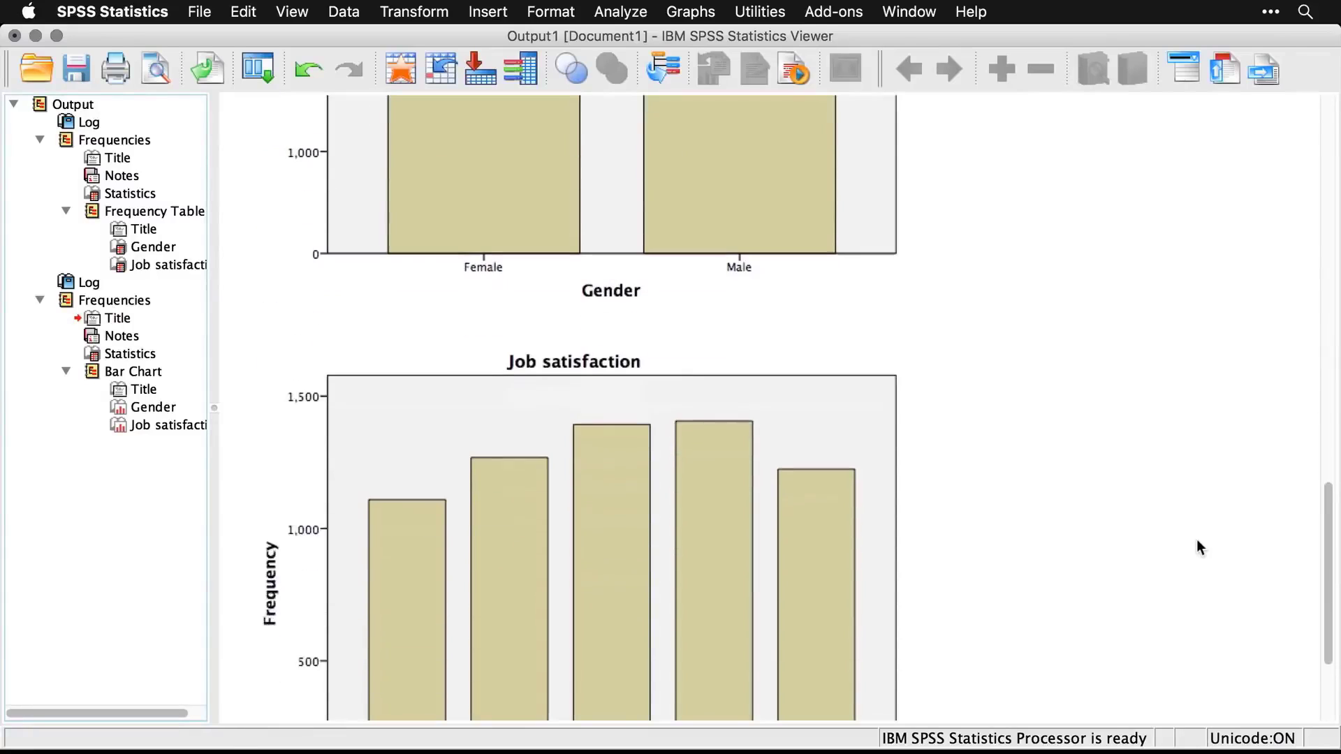
scroll(1196, 543, down, 3)
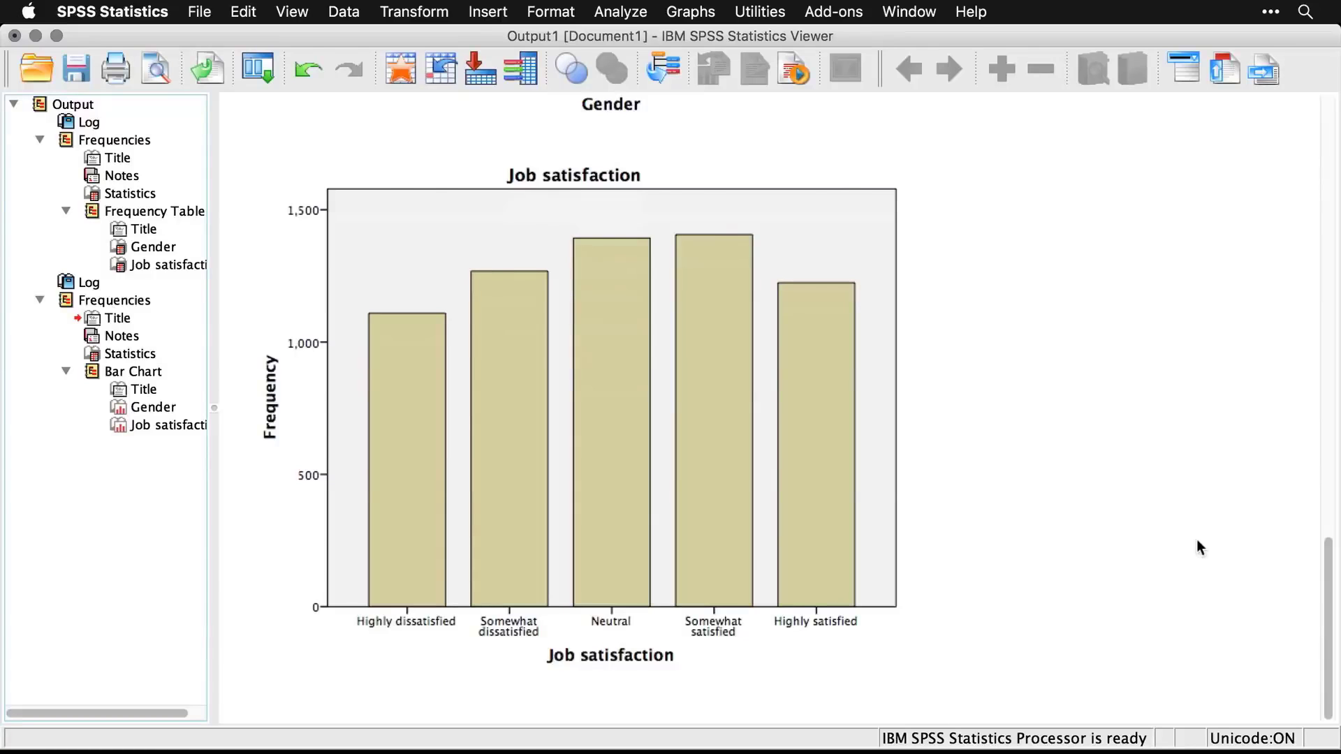
Step: Return to the frequencies syntax file, open the Frequencies dialog again and reset it to its defaults
key(super+grave)
scroll(1200, 547, down, 5)
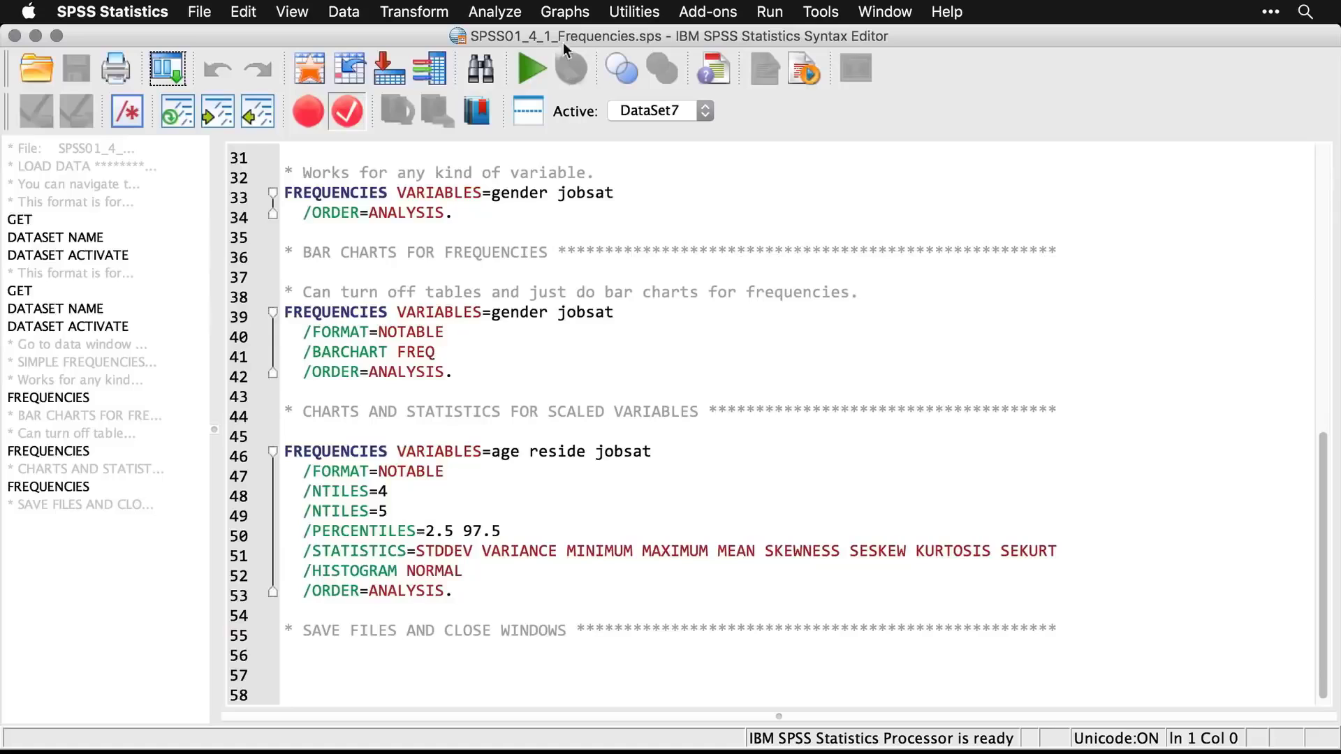
click(504, 11)
mouse_move(509, 39)
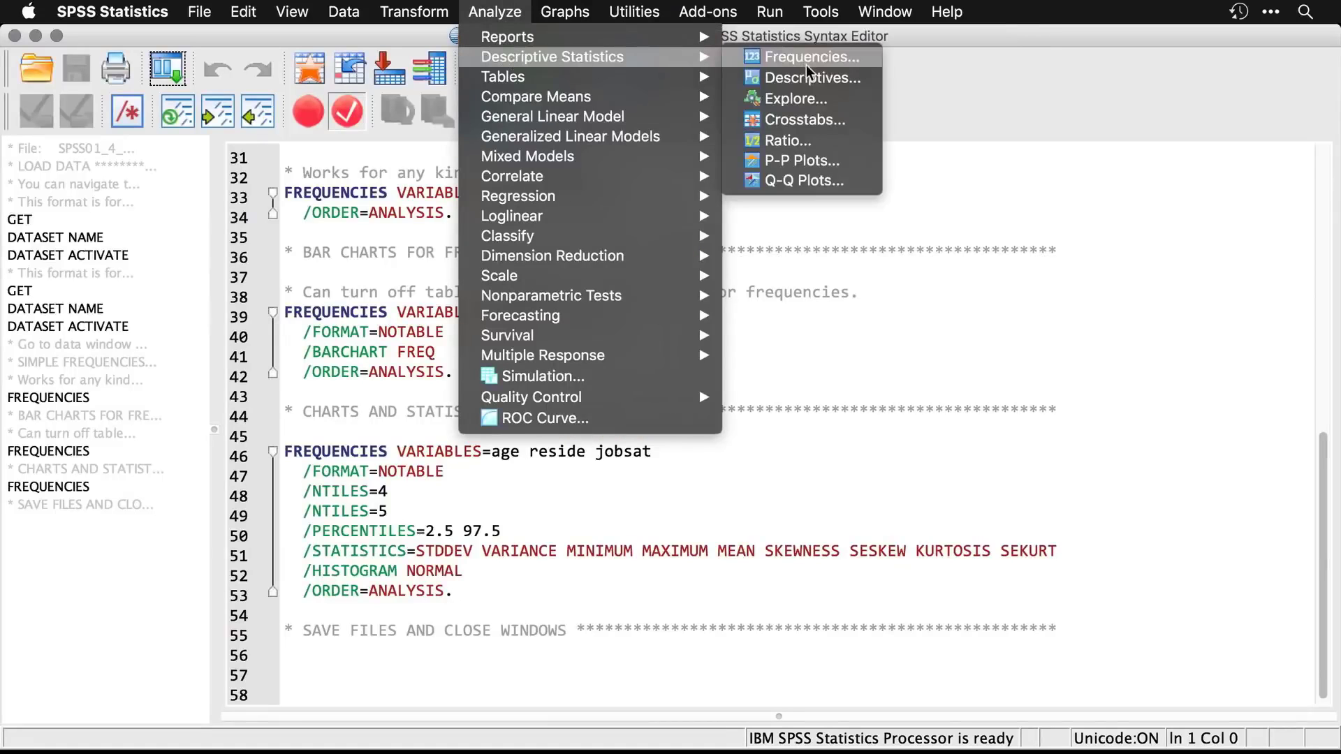
click(805, 59)
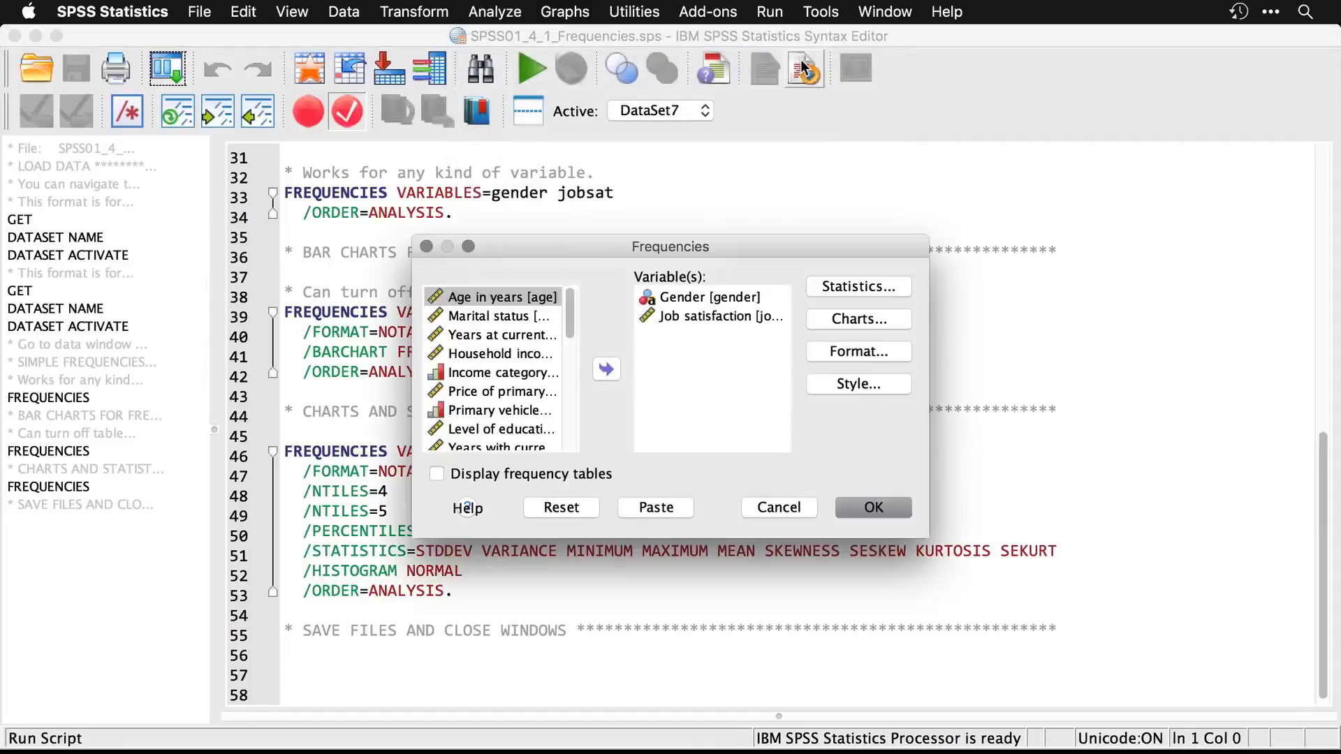
mouse_move(703, 249)
mouse_down()
mouse_move(1085, 261)
mouse_move(715, 248)
mouse_up()
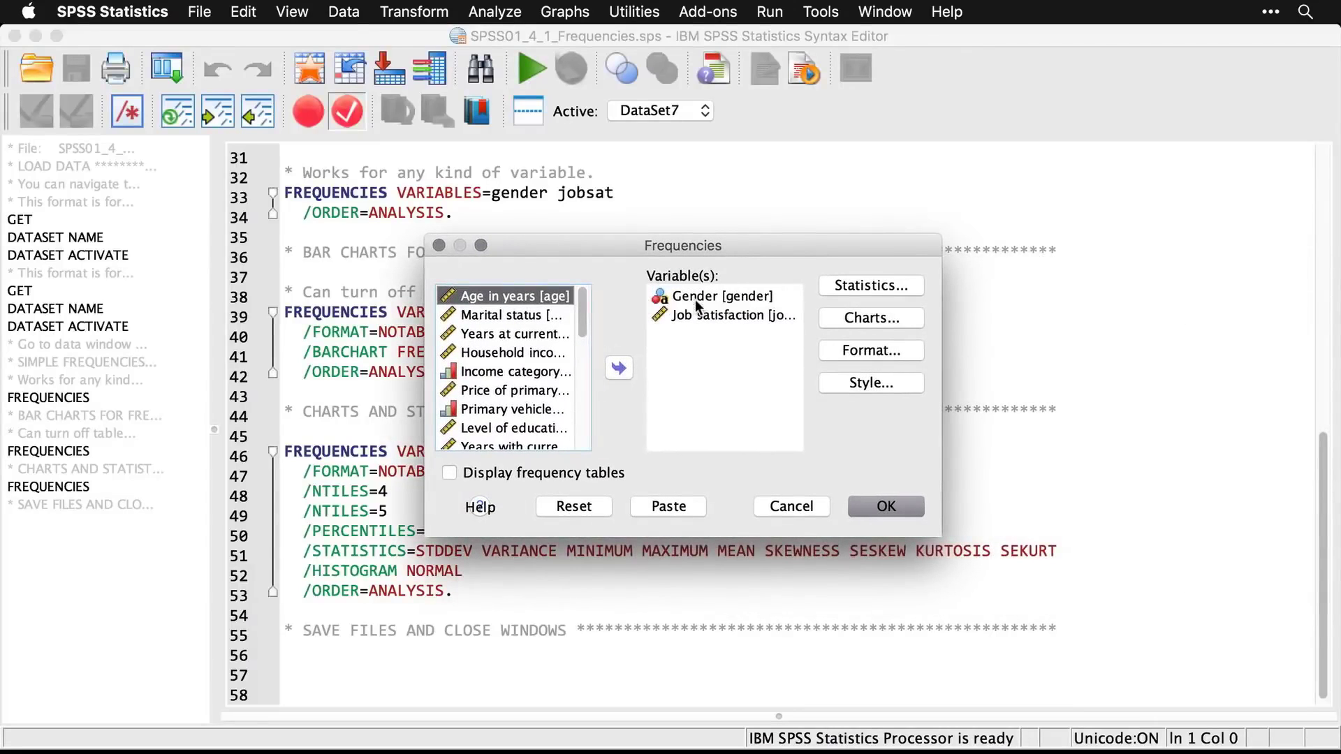
click(579, 506)
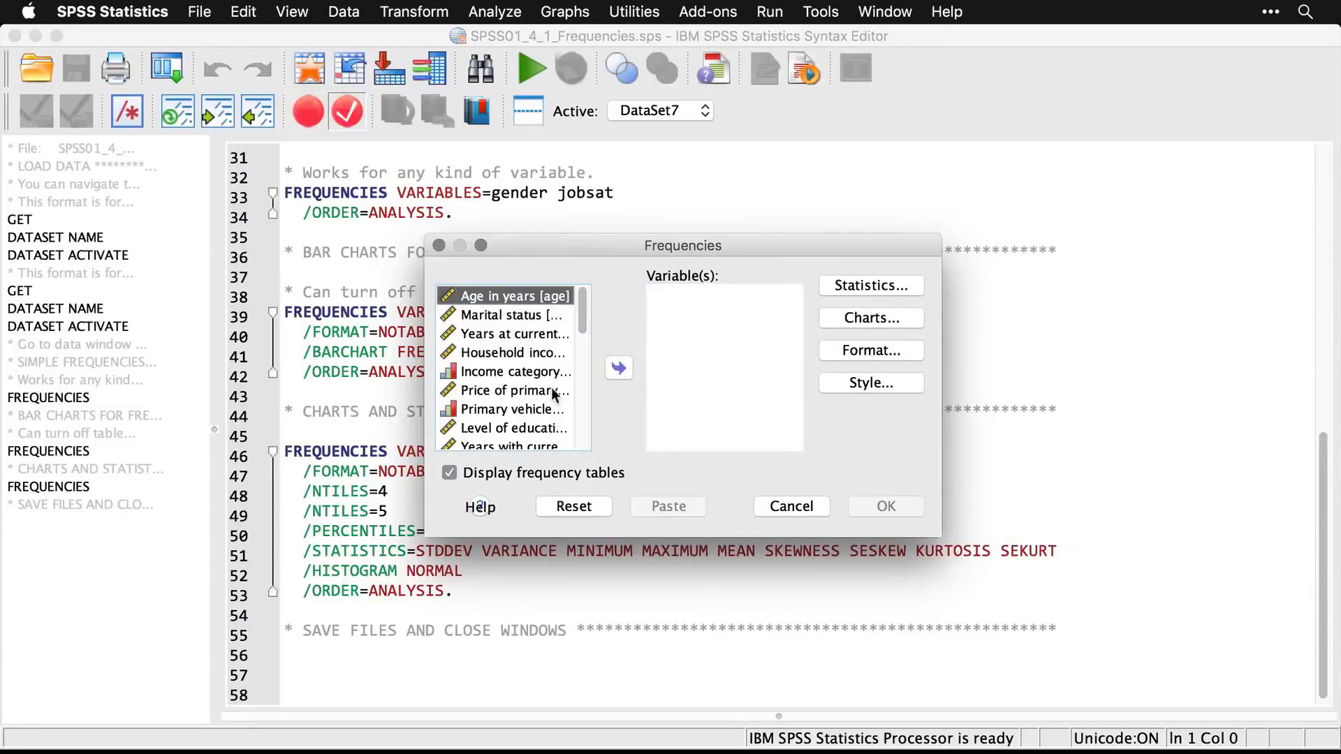
Step: Add Age in years, Years at current address and Job satisfaction to the Frequencies variables
double_click(526, 296)
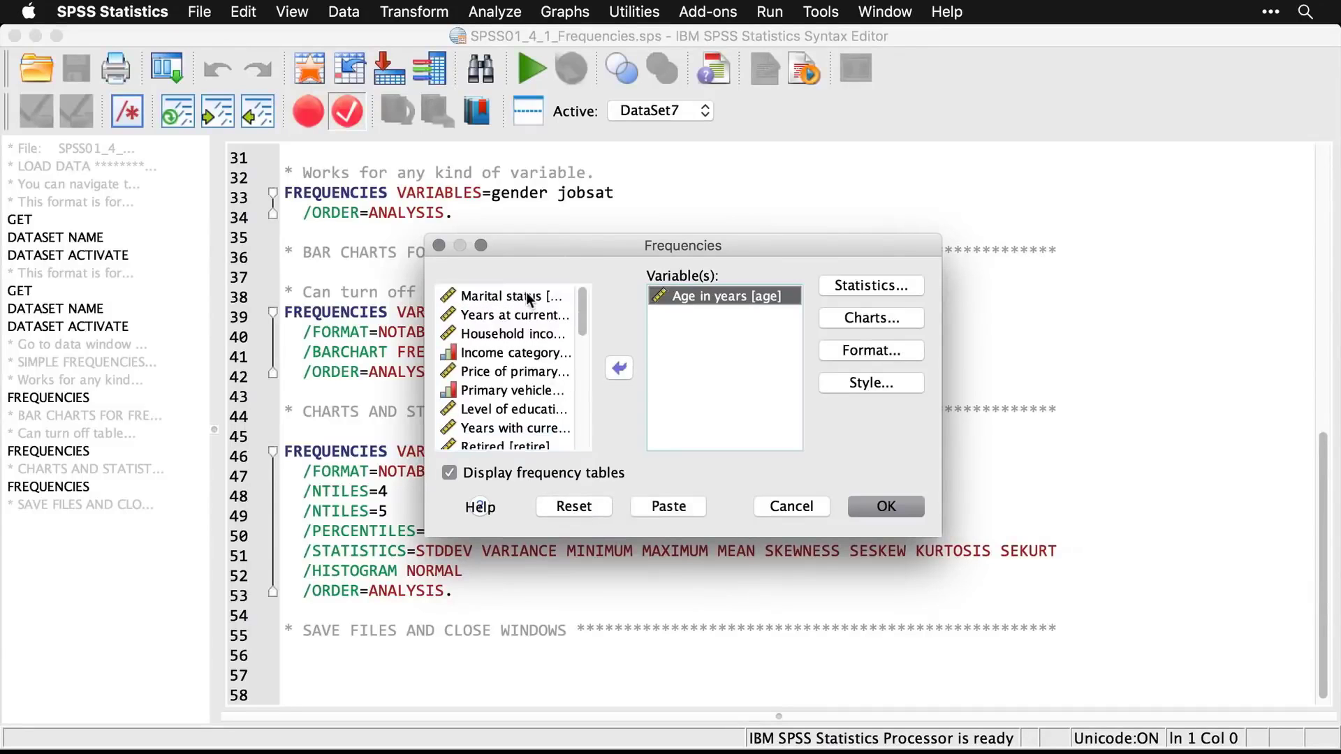
drag(582, 243, 620, 240)
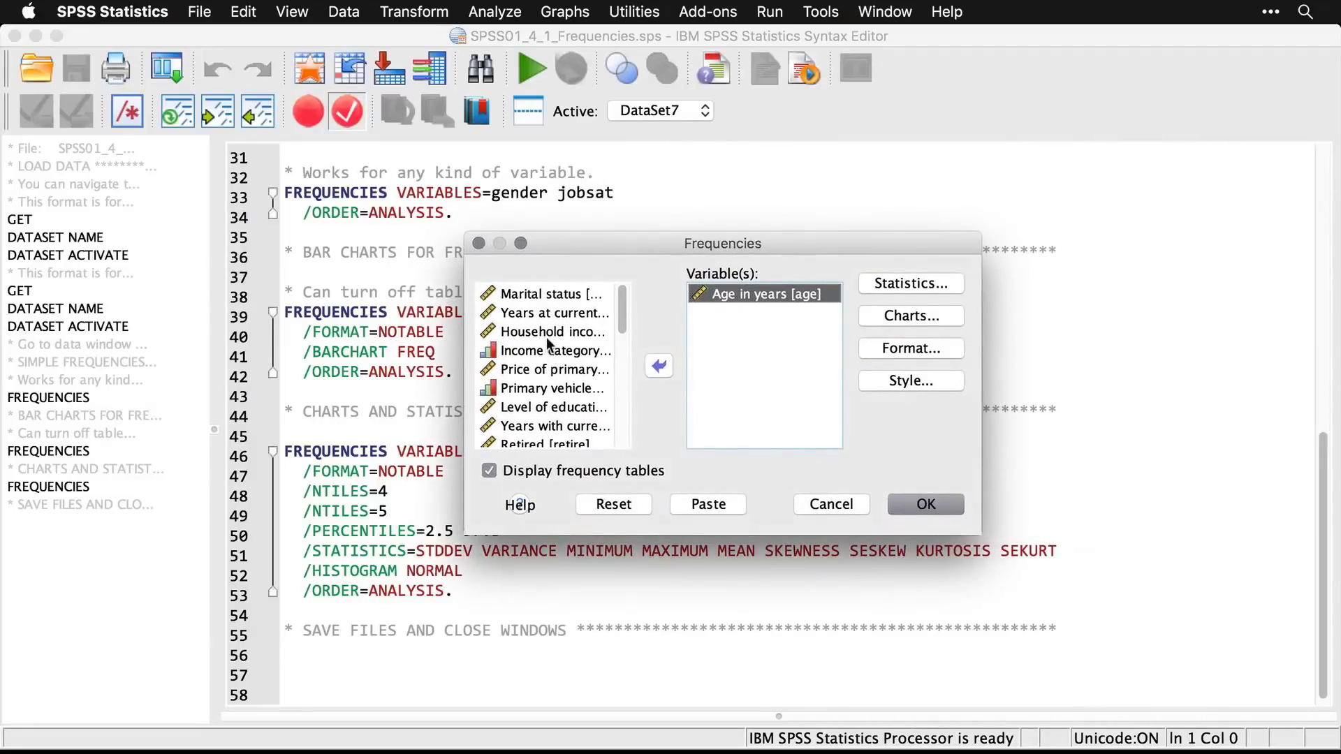
click(566, 312)
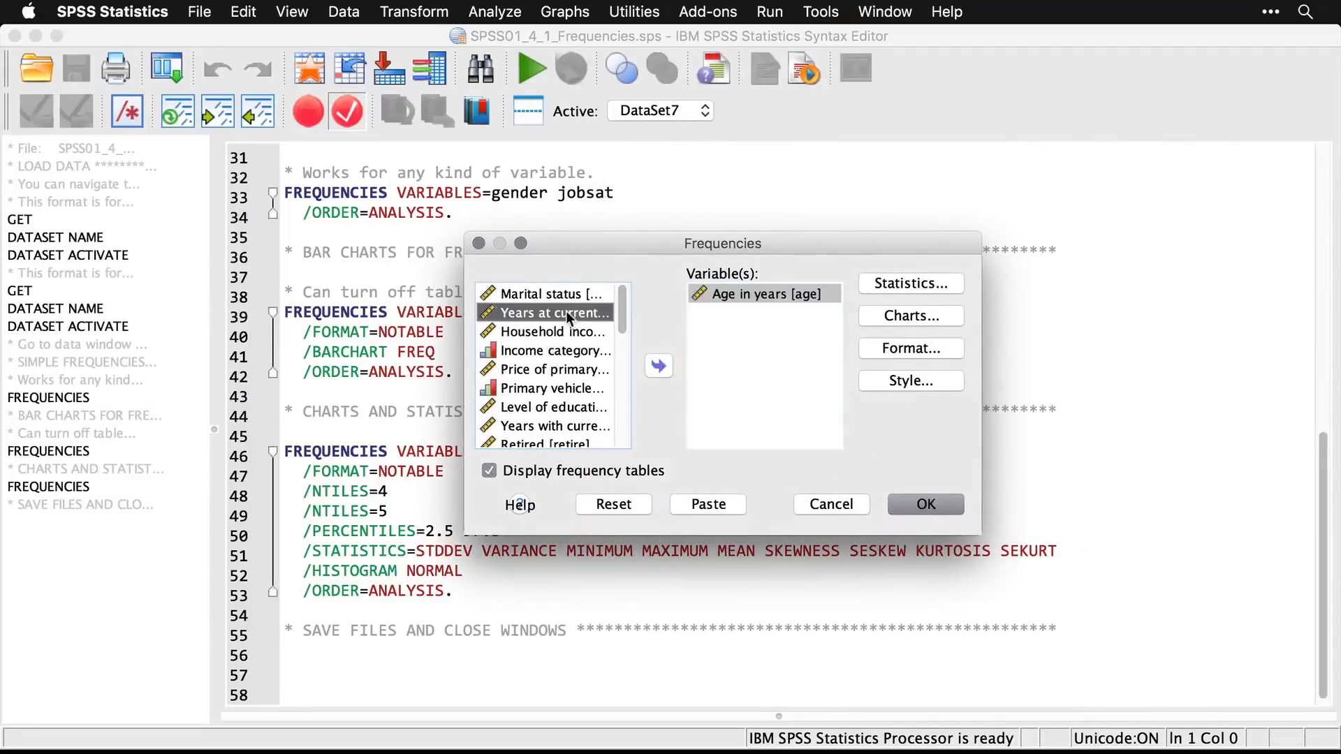
click(655, 364)
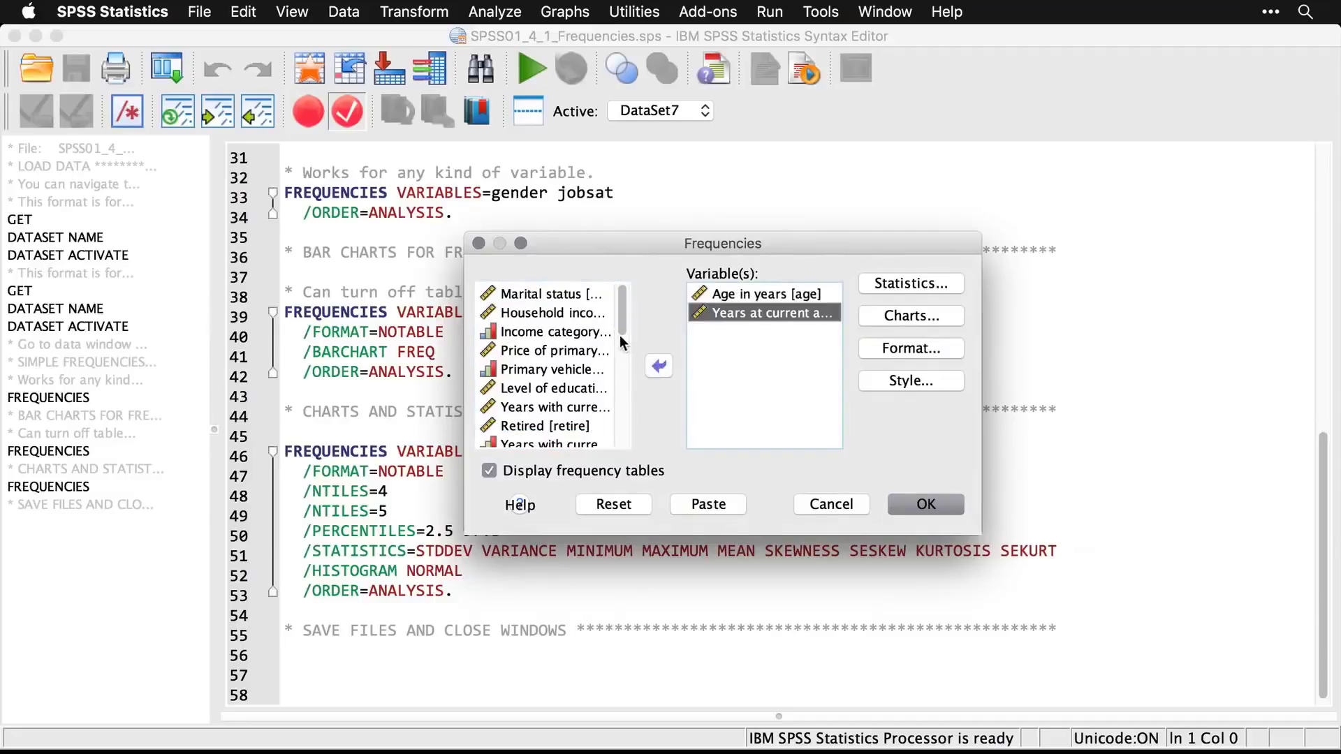
scroll(620, 329, down, 4)
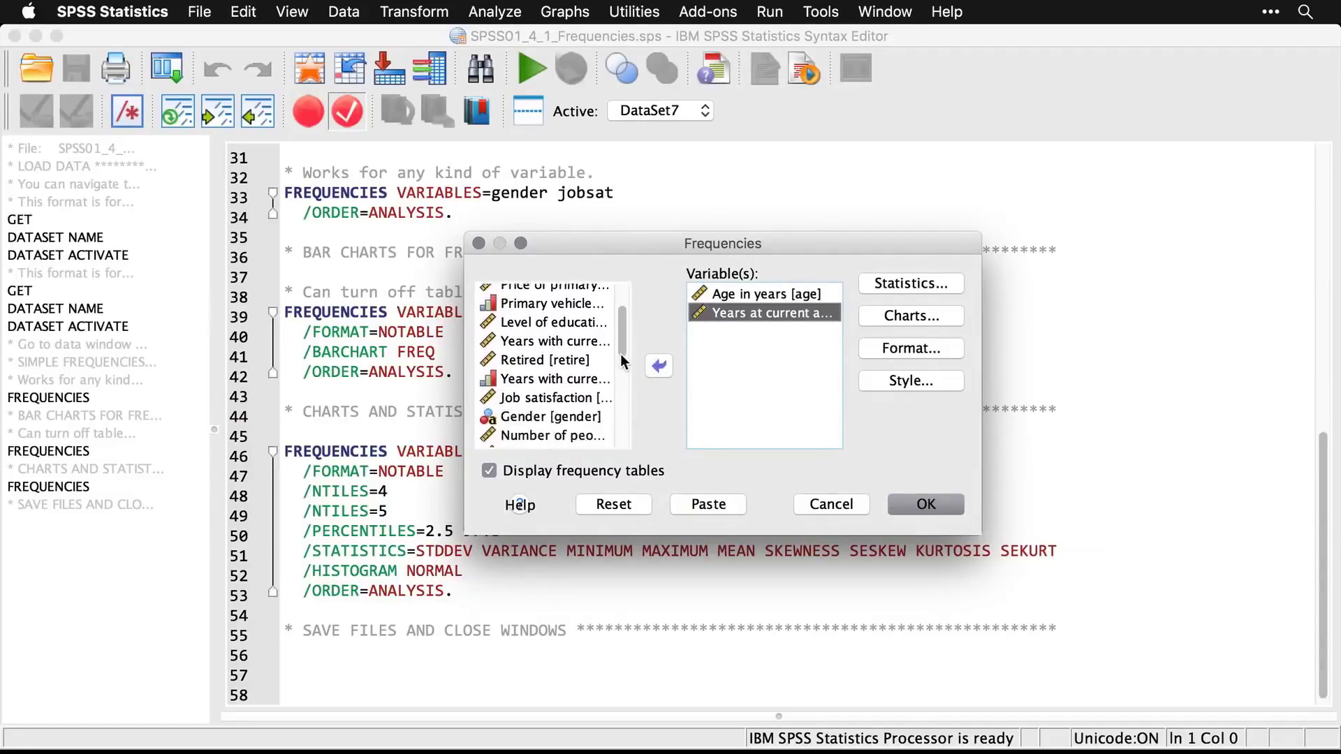
click(601, 384)
click(659, 366)
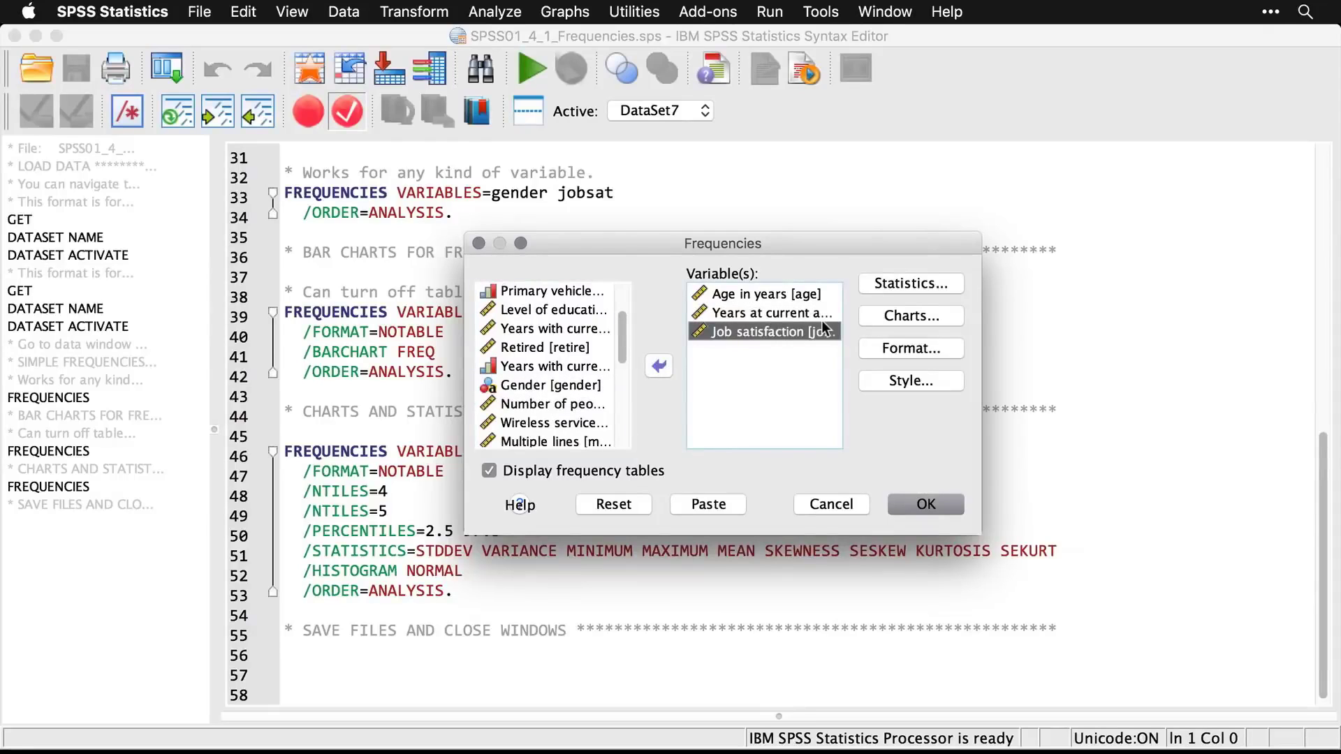
Step: Request the mean, quartiles, minimum and maximum in the Frequencies statistics
click(919, 285)
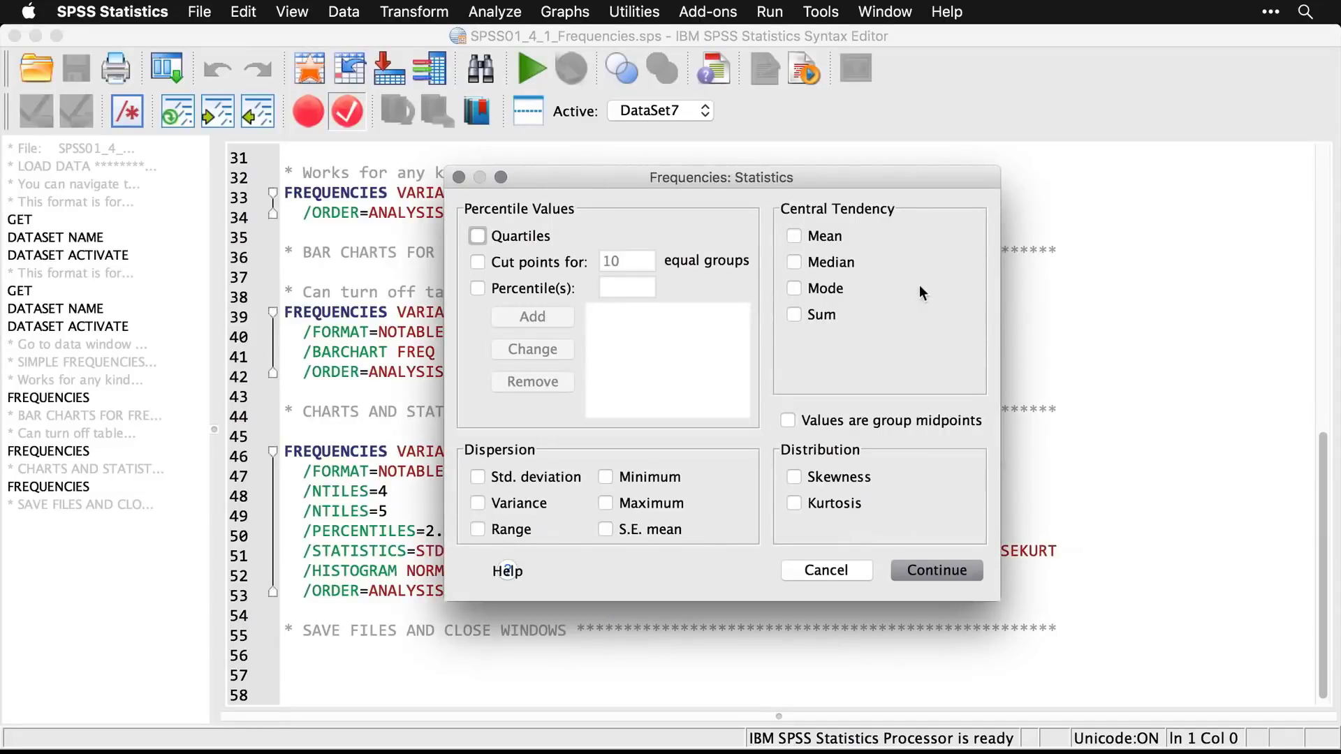
click(794, 236)
click(478, 236)
click(606, 478)
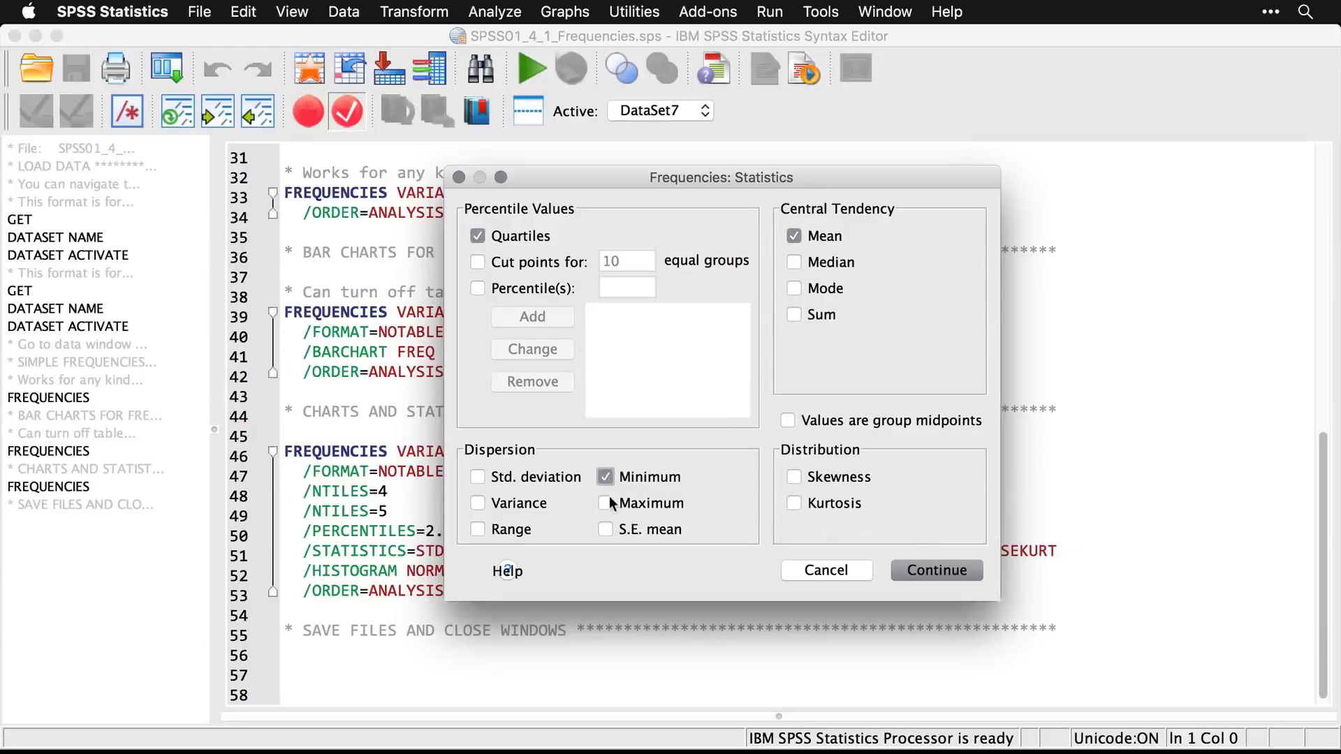
click(610, 507)
Step: Enable cut points in the percentile values and set them to 5 equal groups
click(478, 263)
click(646, 264)
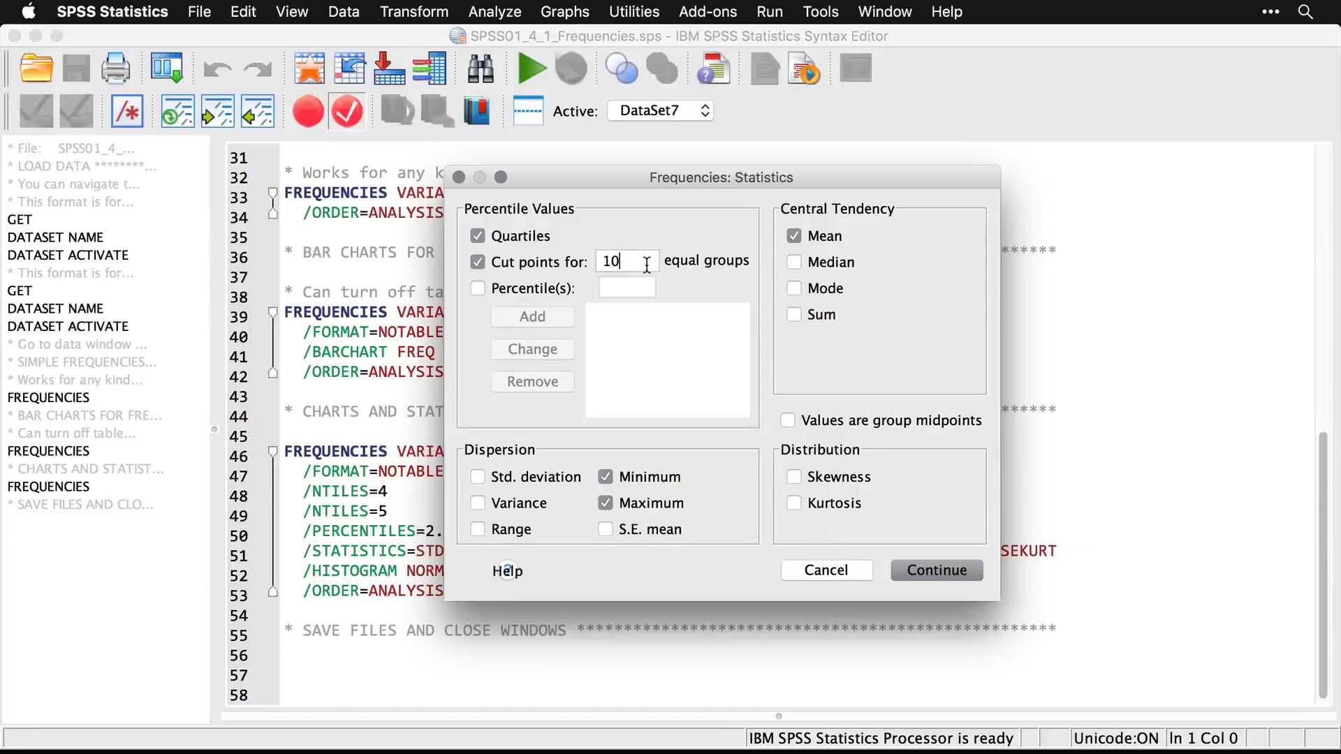
key(BackSpace)
key(BackSpace)
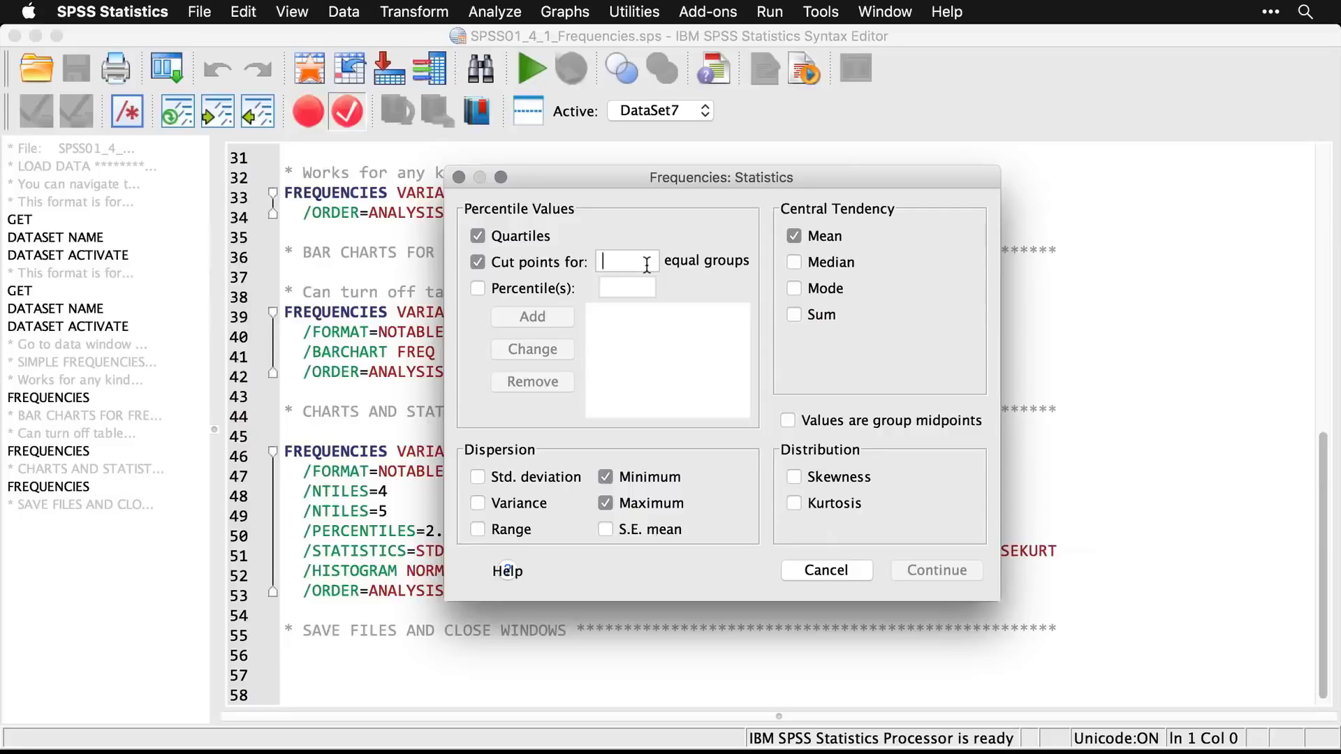
text(5)
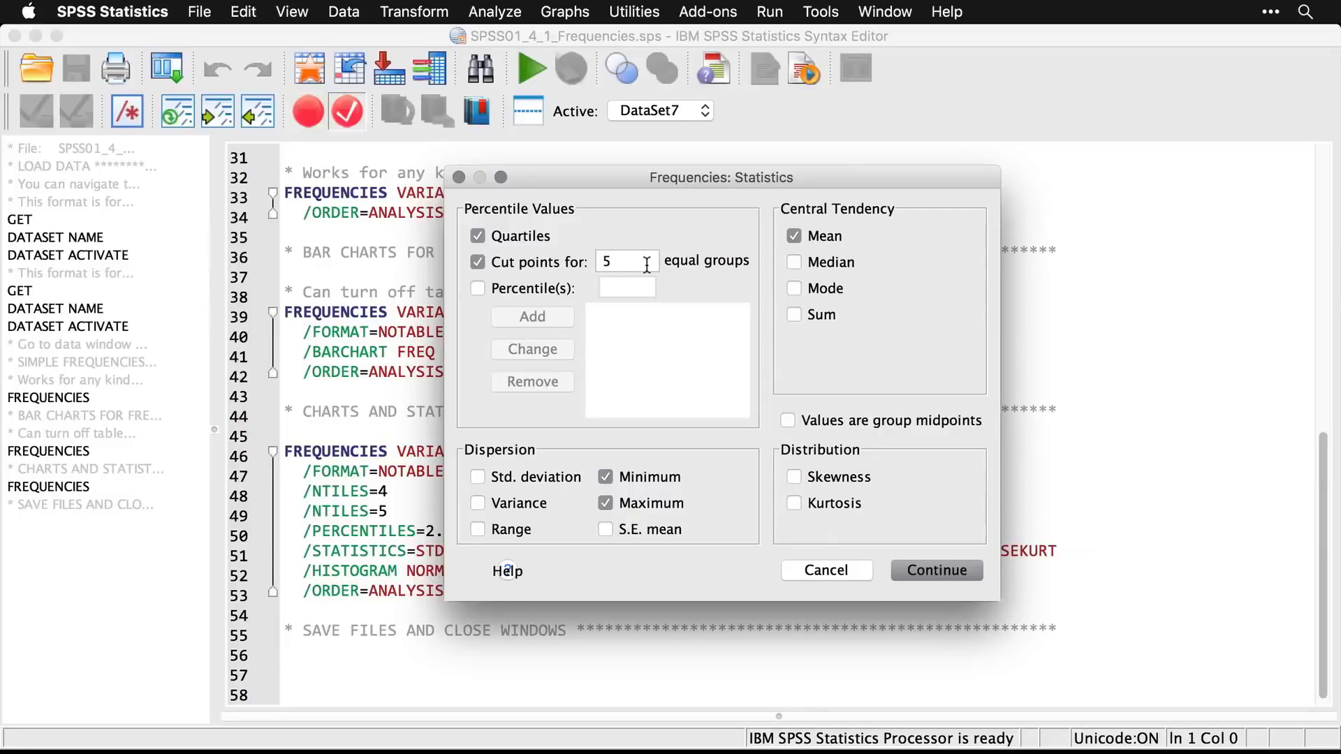
Step: Enable custom percentiles and add 2.5 and 97.5 to the percentile list
click(477, 289)
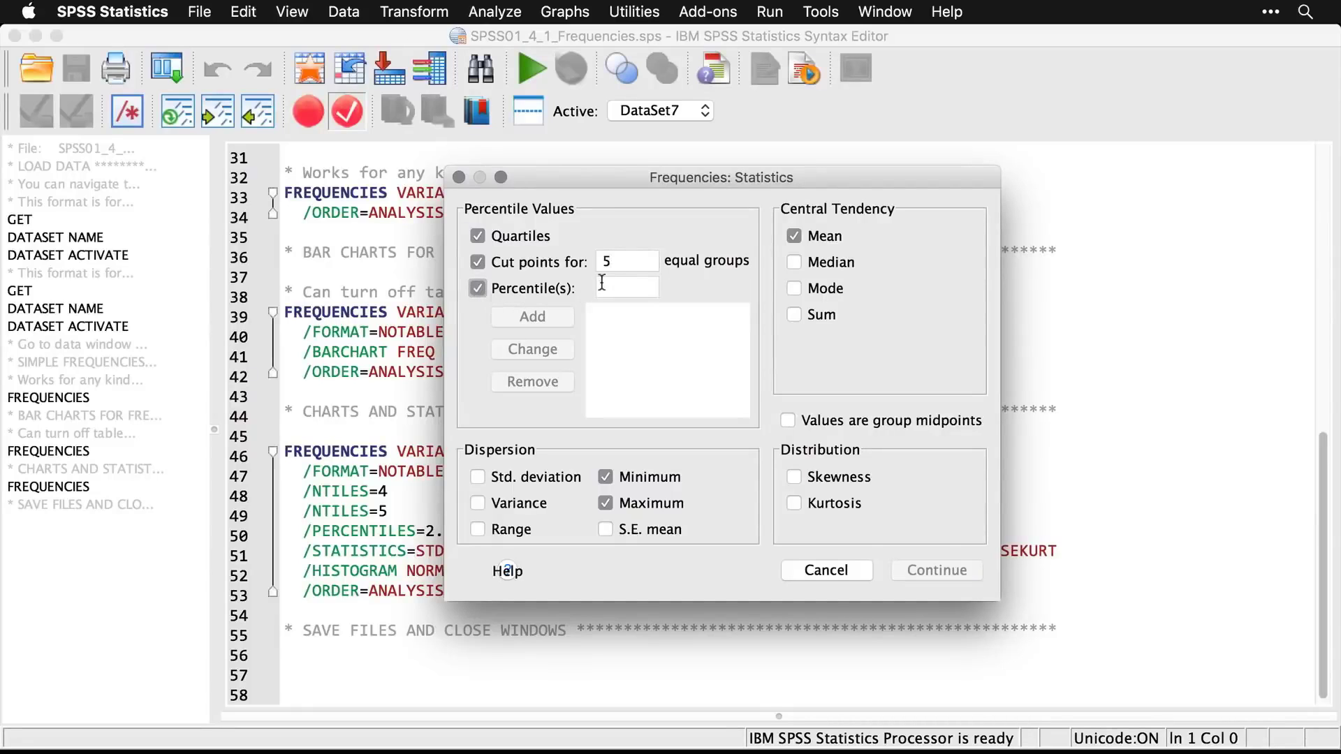
text(2.5)
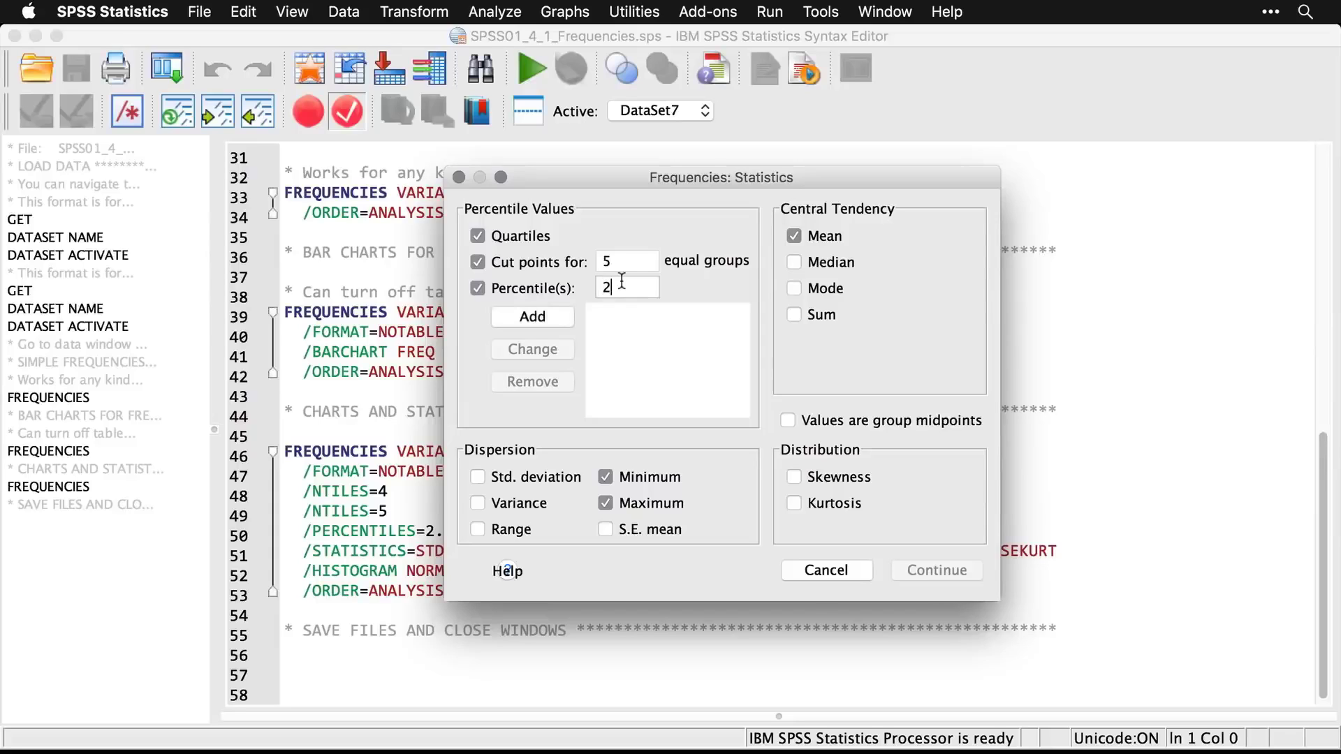
click(559, 317)
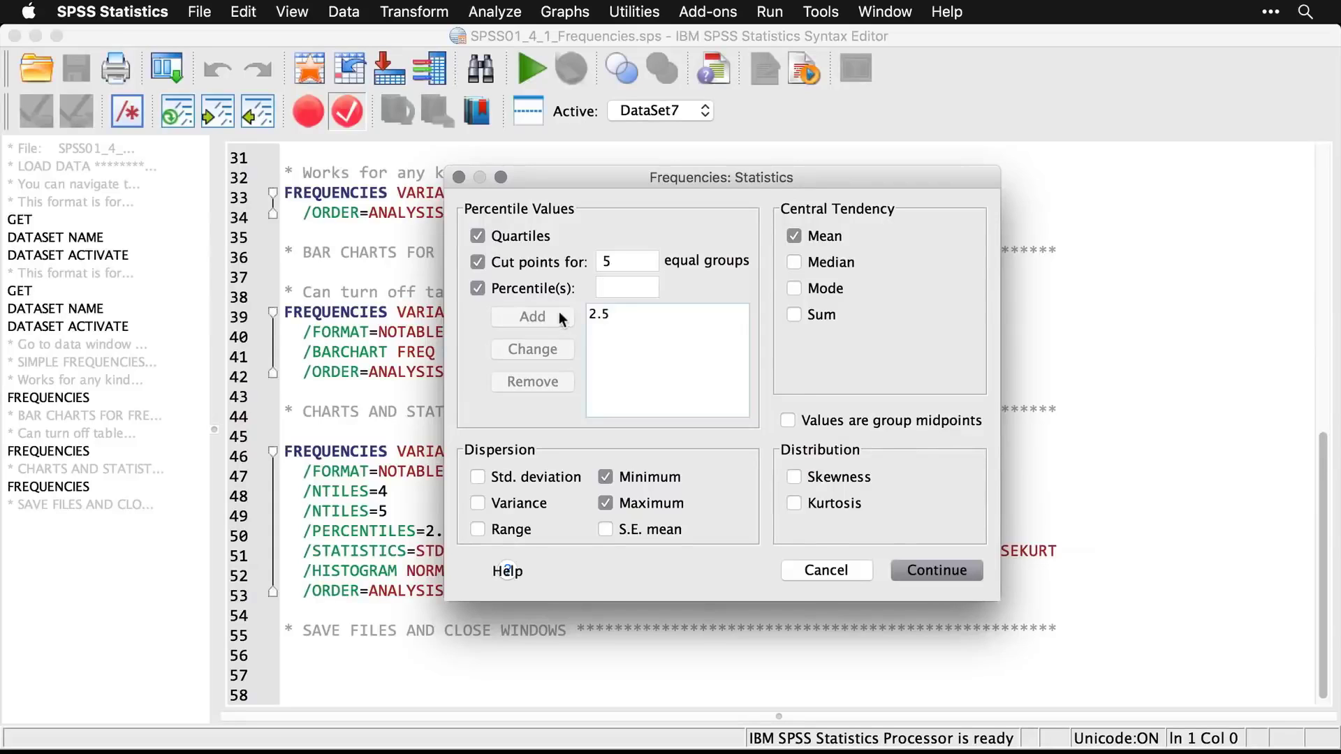
click(638, 291)
text(97)
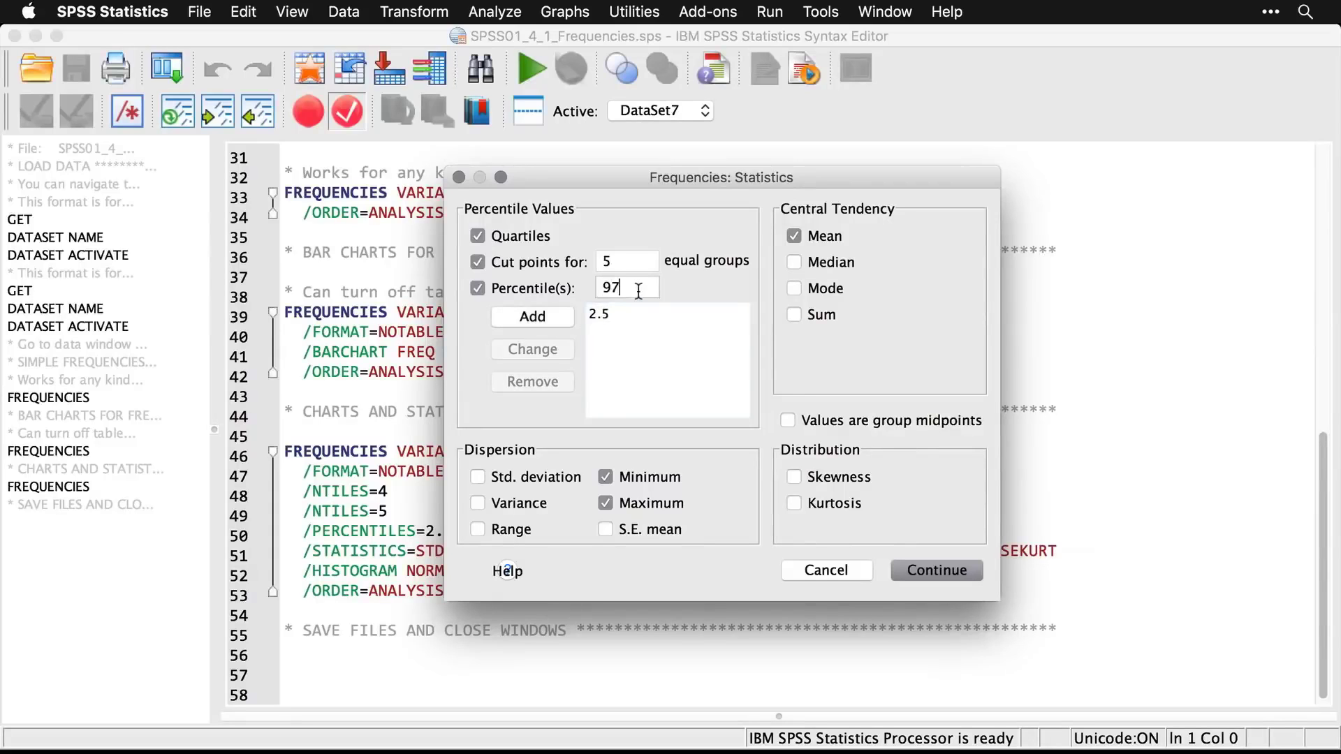
text(.5)
click(550, 319)
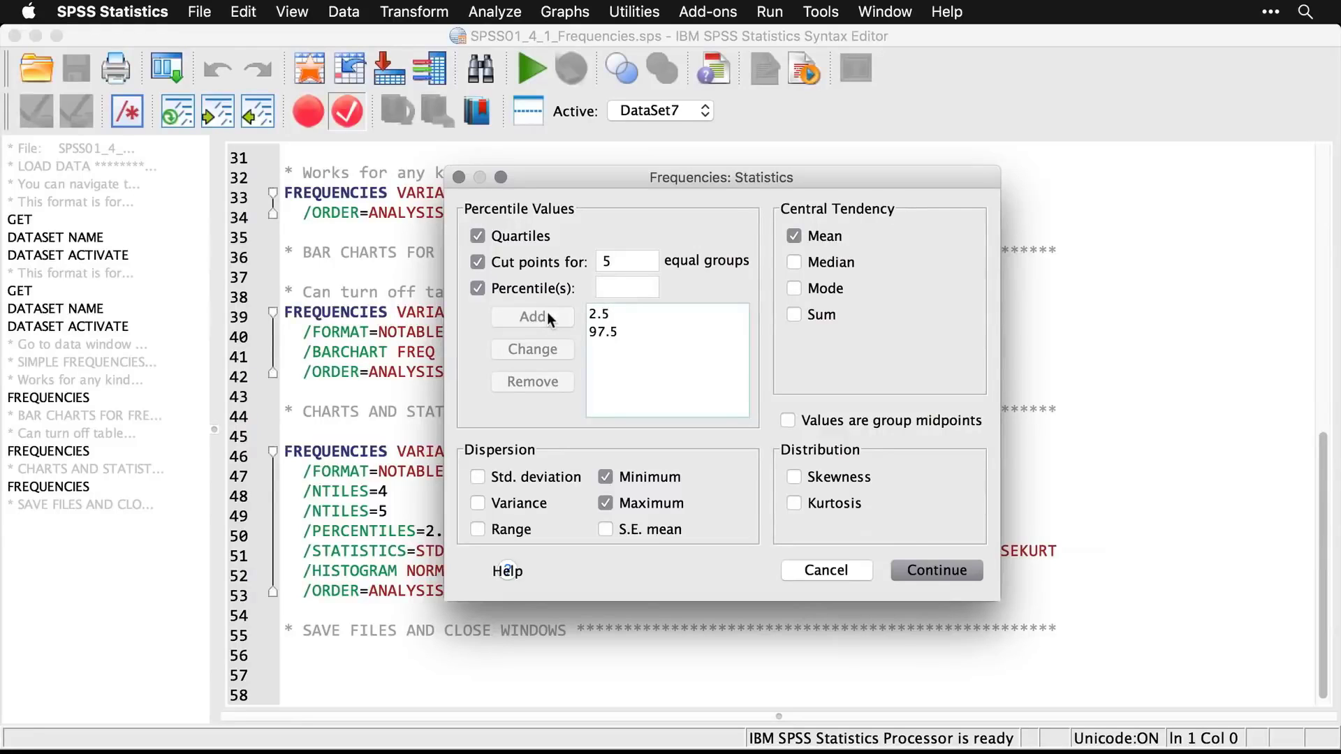
Step: Include standard deviation, variance and skewness in the requested statistics, and accept the statistics settings
click(479, 479)
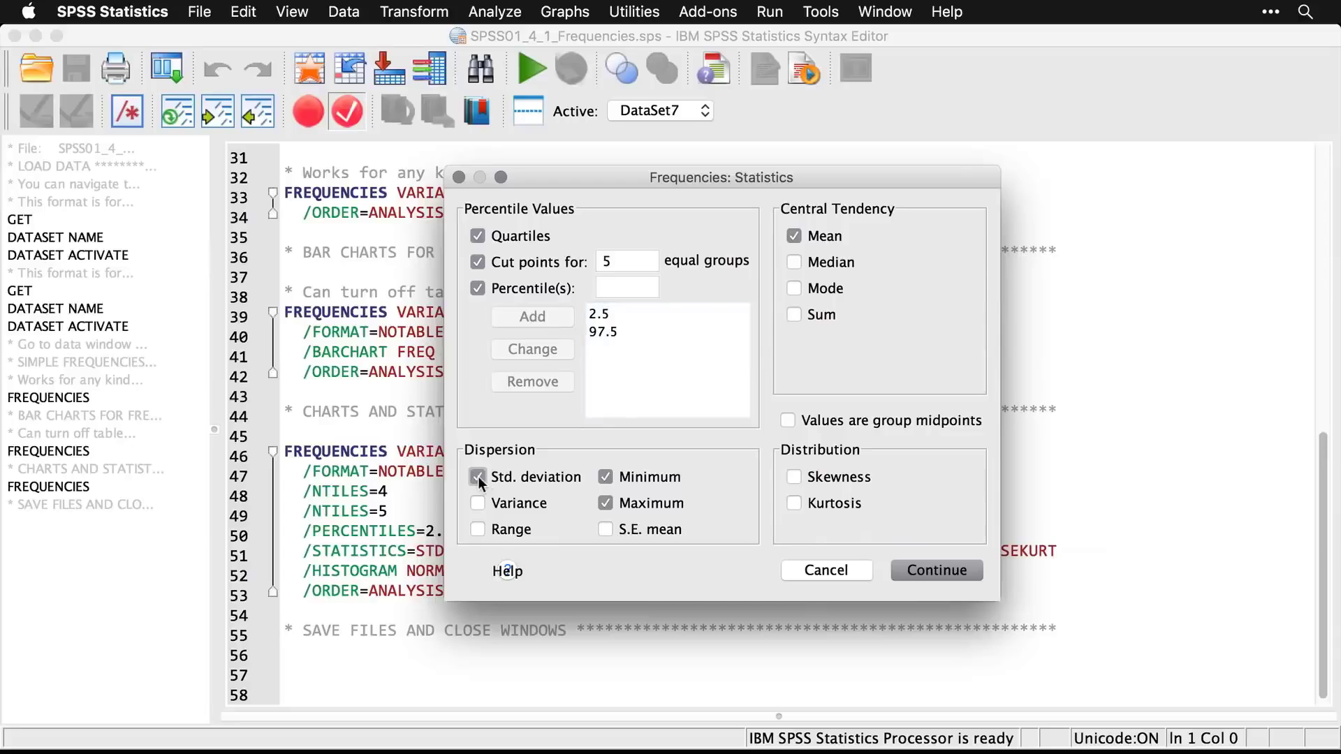
click(478, 504)
drag(634, 178, 680, 110)
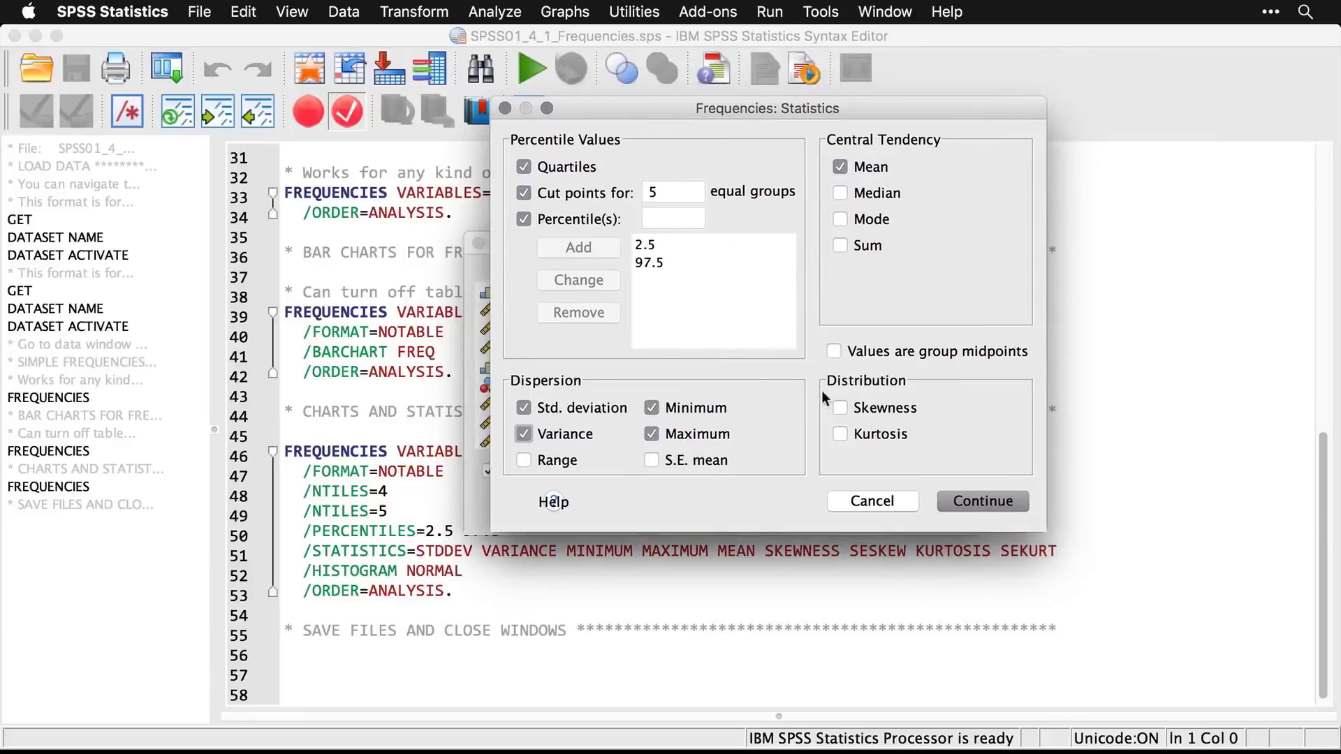
click(838, 406)
click(991, 504)
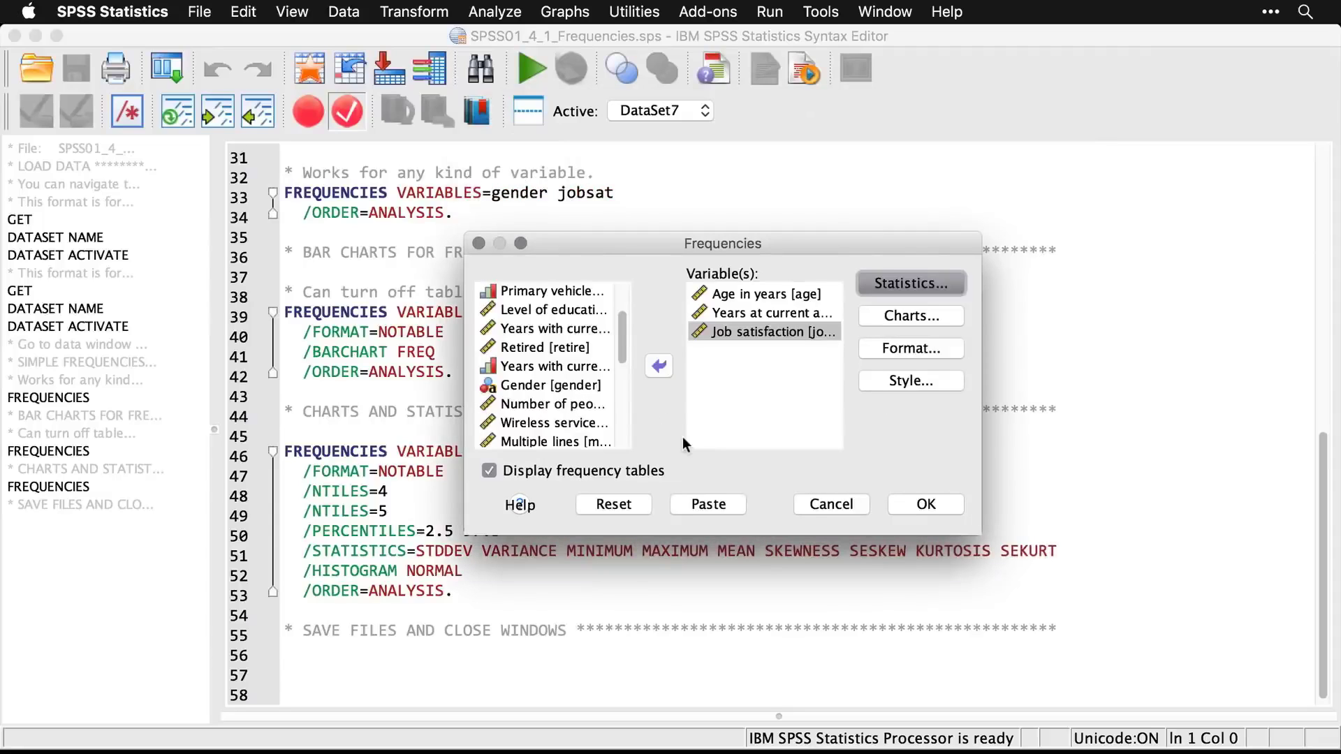
Step: Turn off the display of frequency tables and choose histograms with a normal curve as the chart type
click(489, 470)
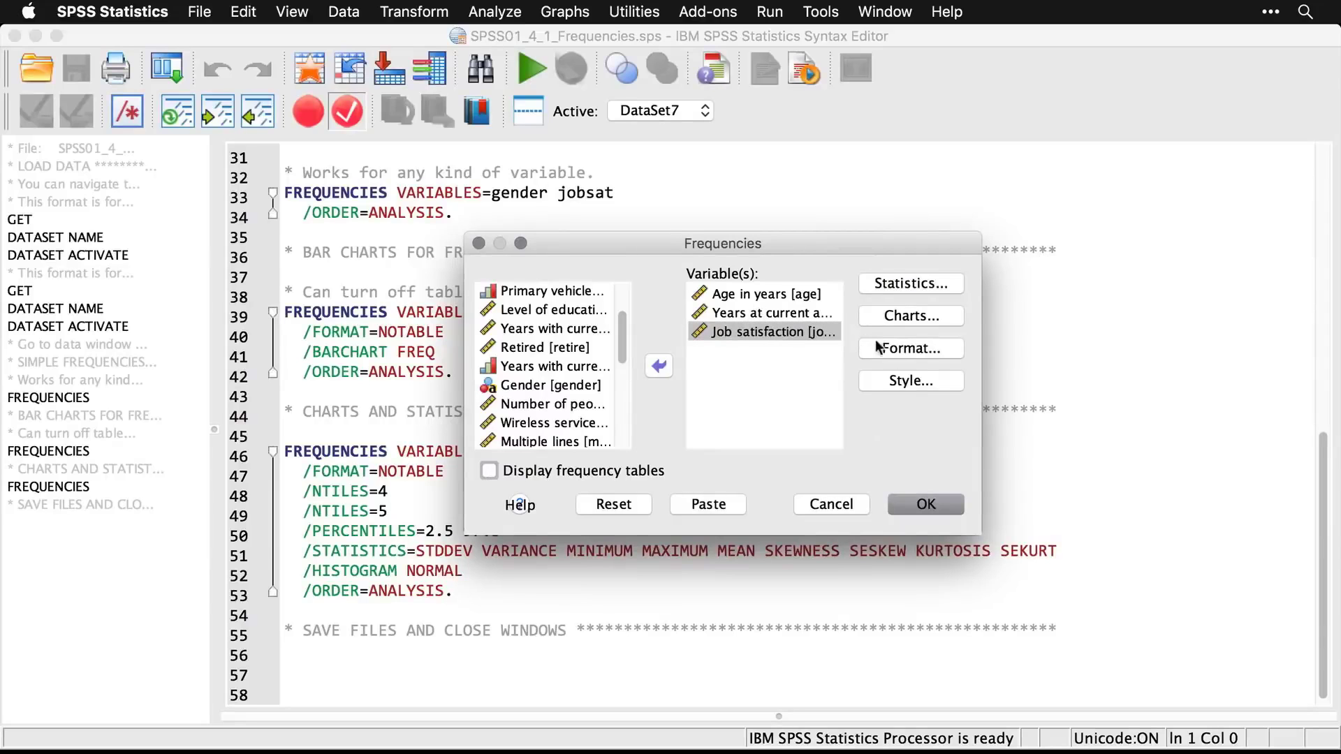
click(932, 316)
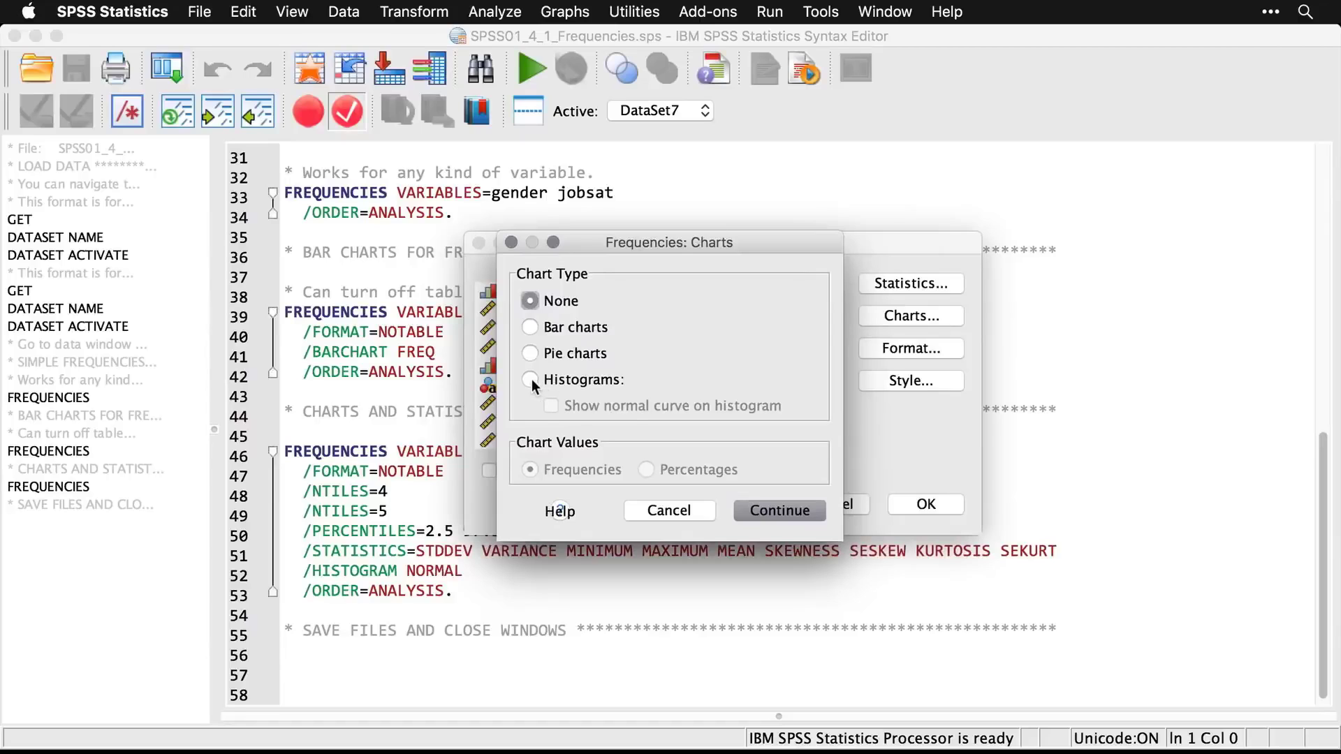
click(531, 379)
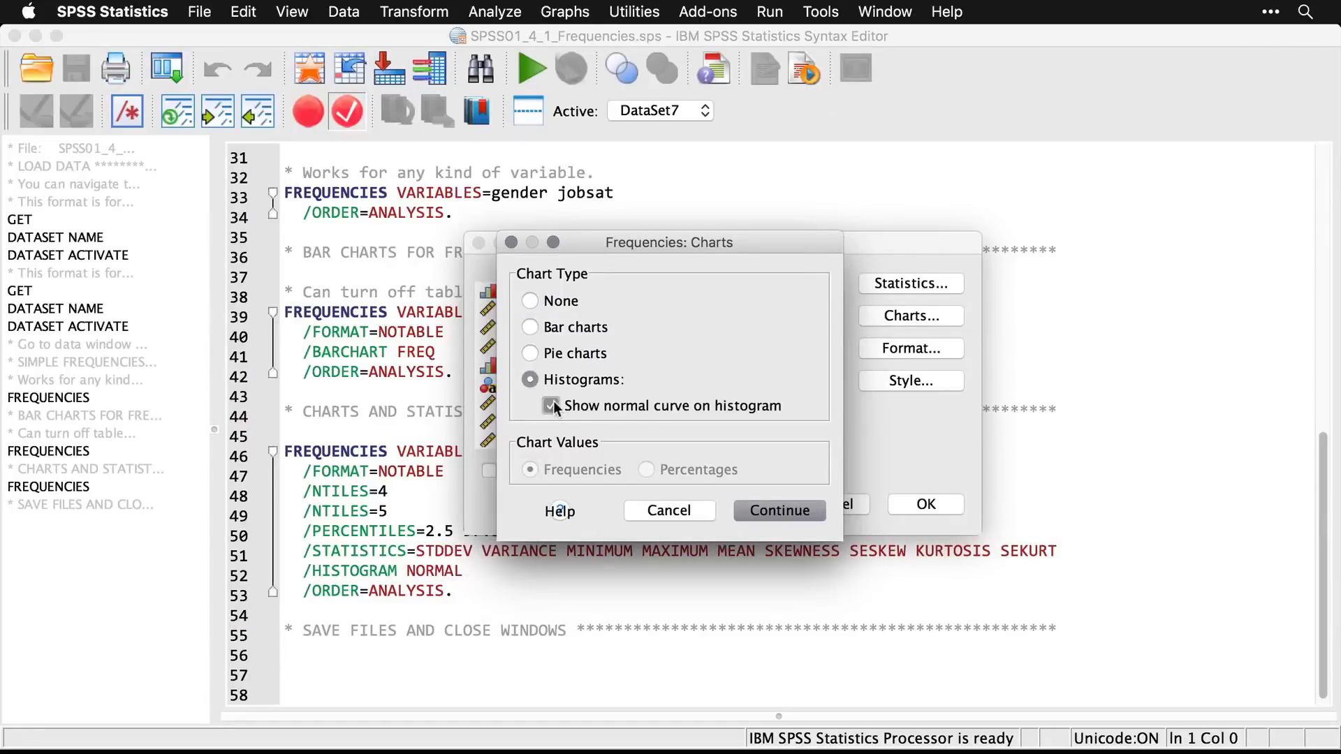
click(773, 511)
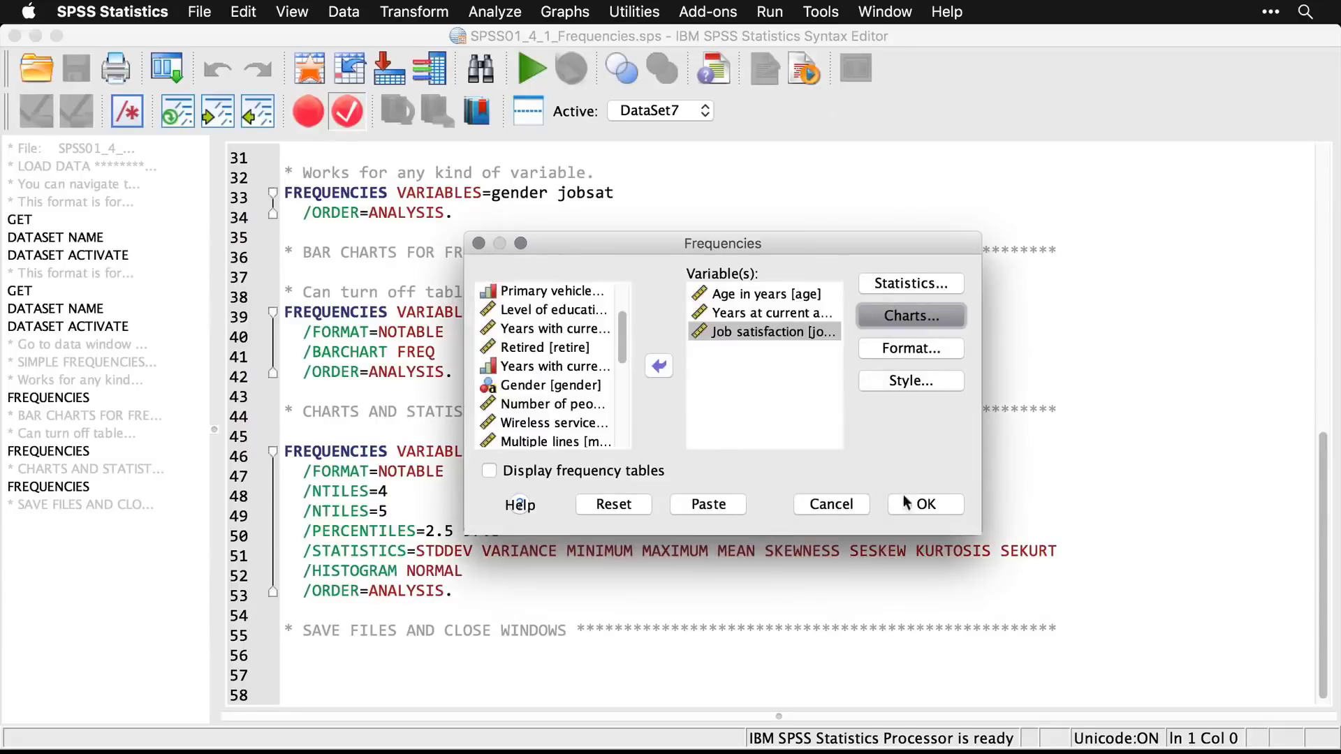
Step: Run the Frequencies analysis and review its statistics table and the histograms for age and years at current address
click(922, 512)
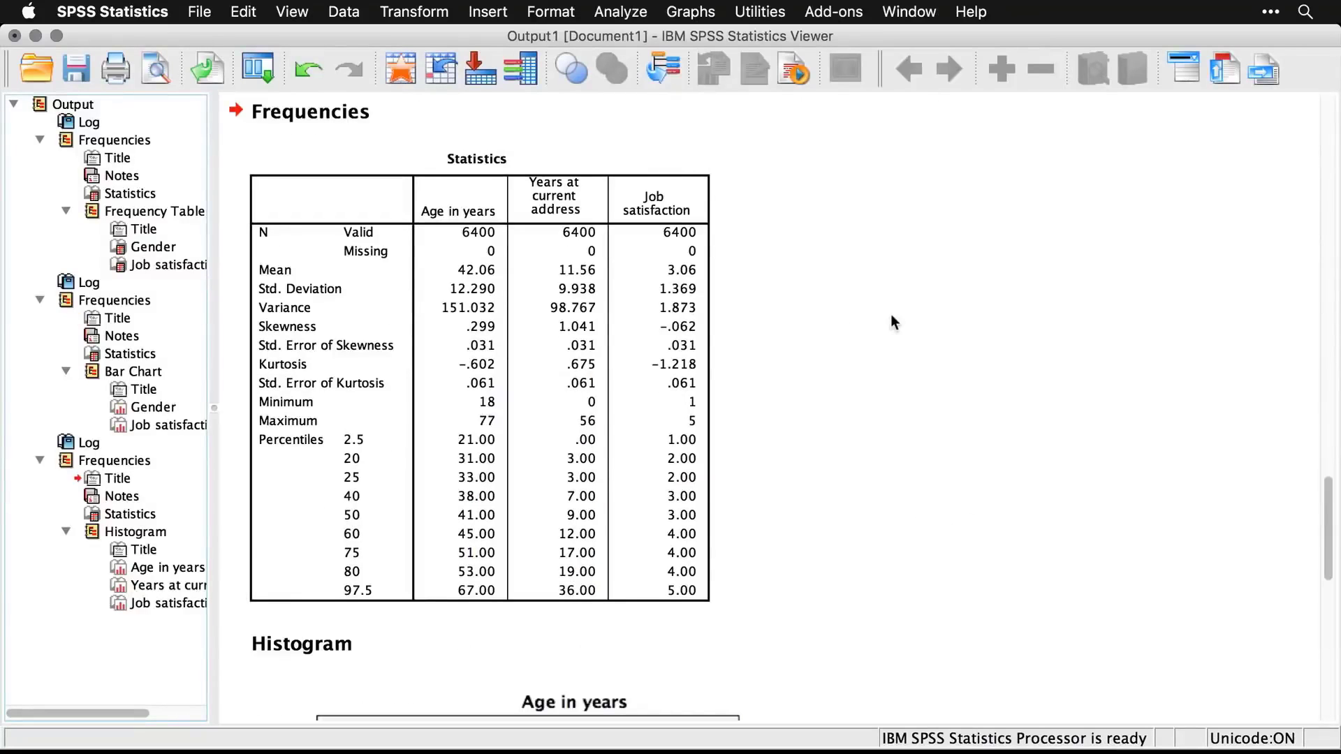
click(553, 230)
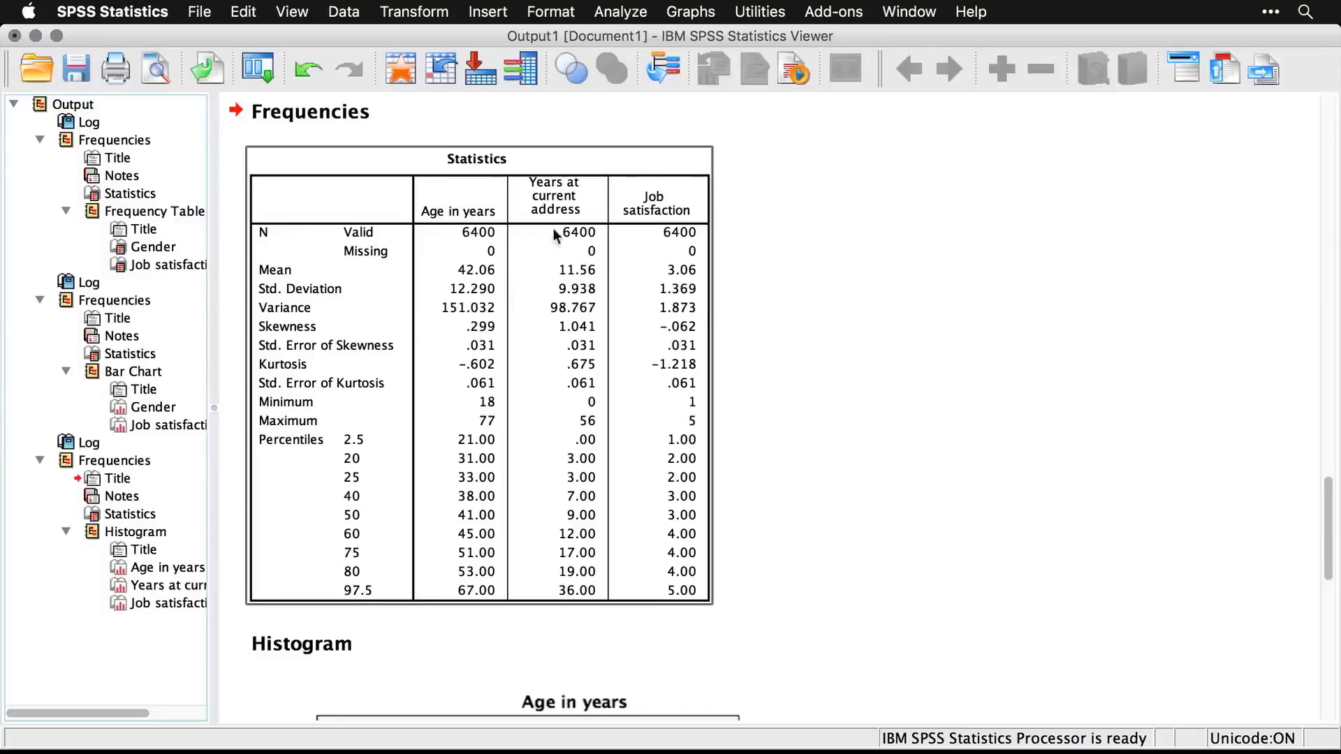
click(760, 274)
click(930, 621)
scroll(930, 621, down, 10)
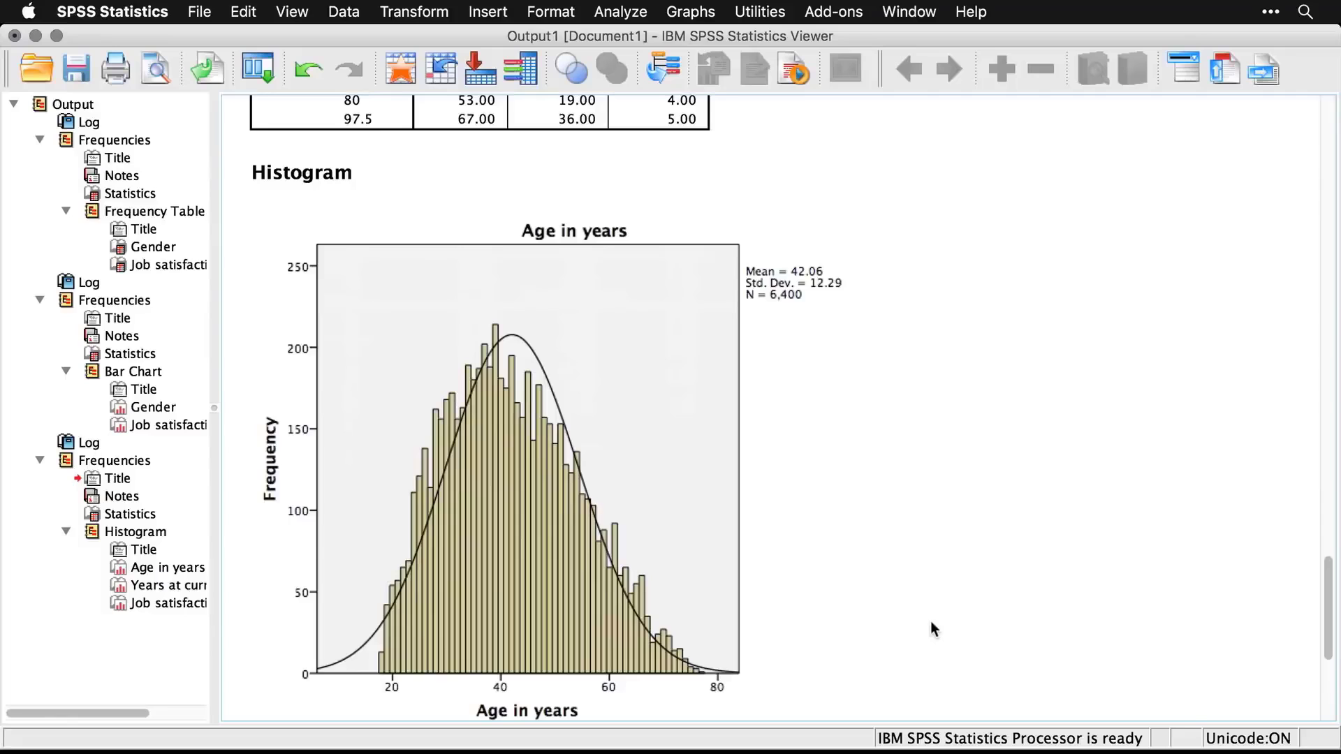
scroll(930, 622, down, 10)
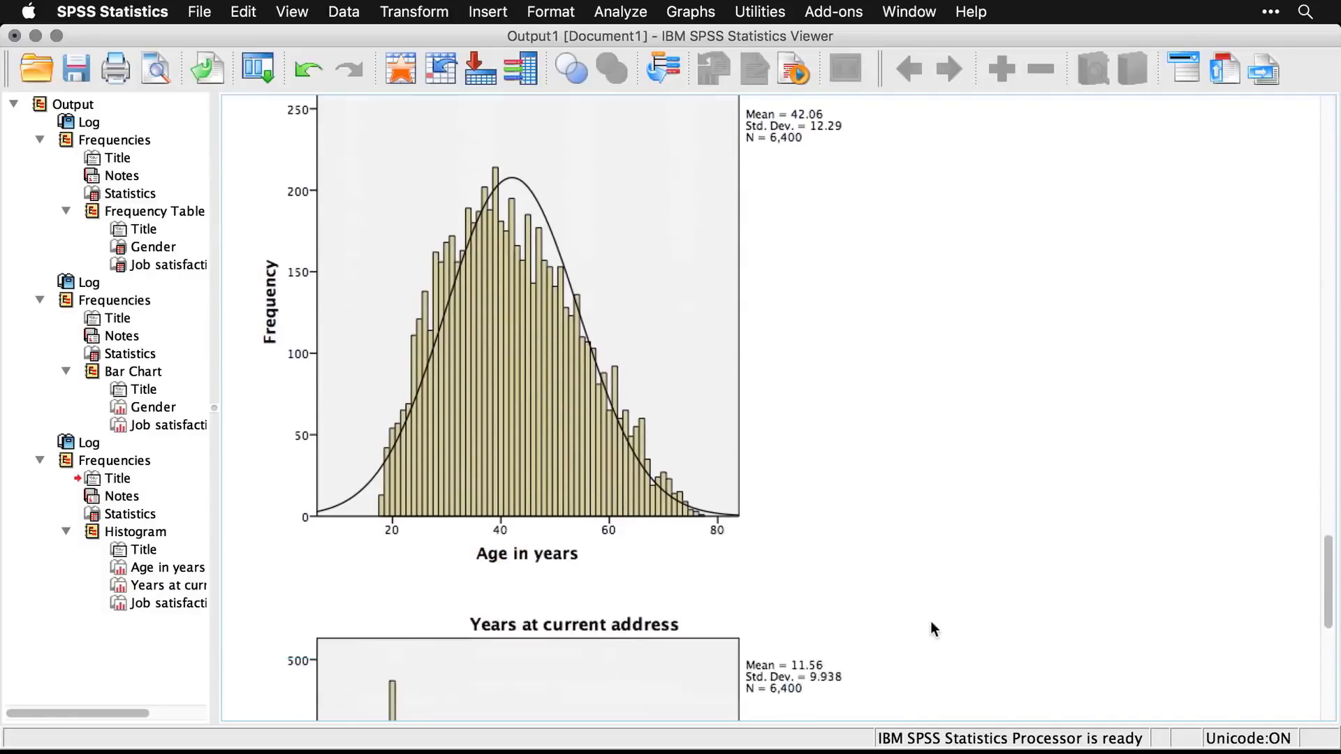
scroll(934, 629, down, 5)
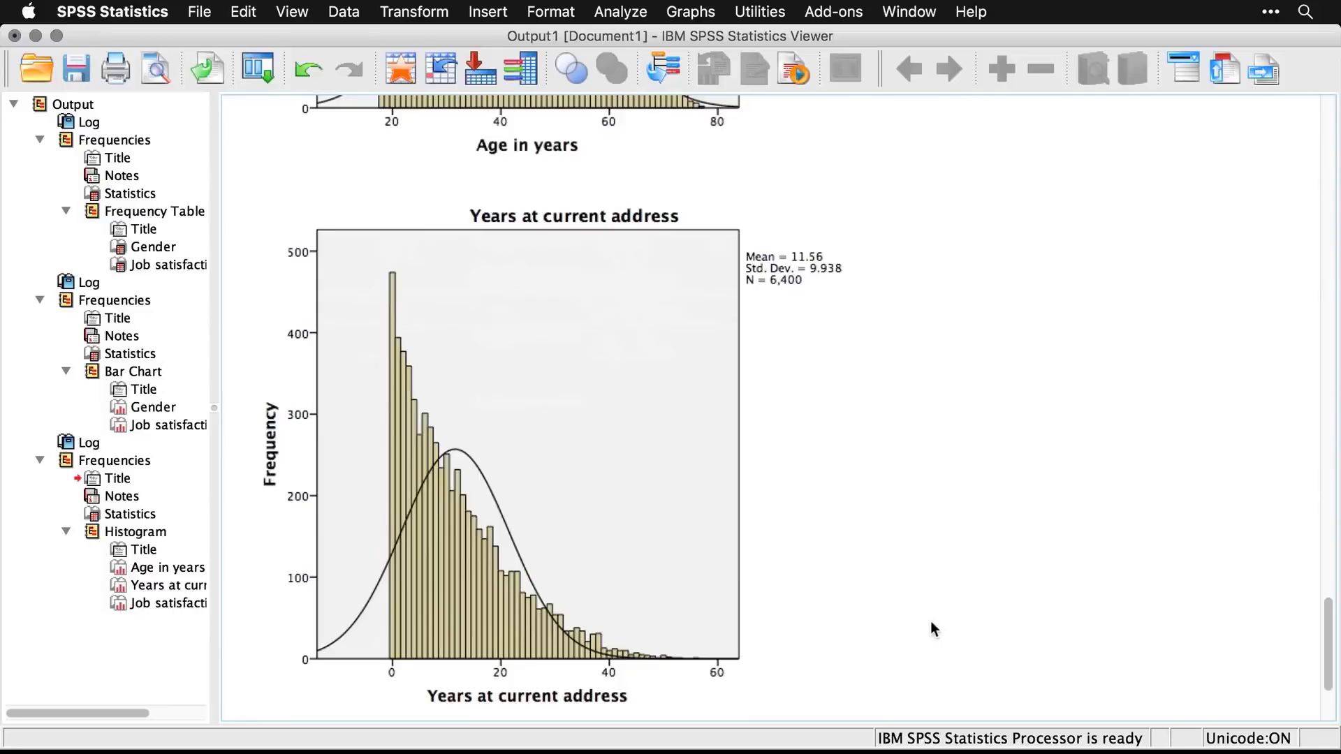
scroll(930, 622, down, 12)
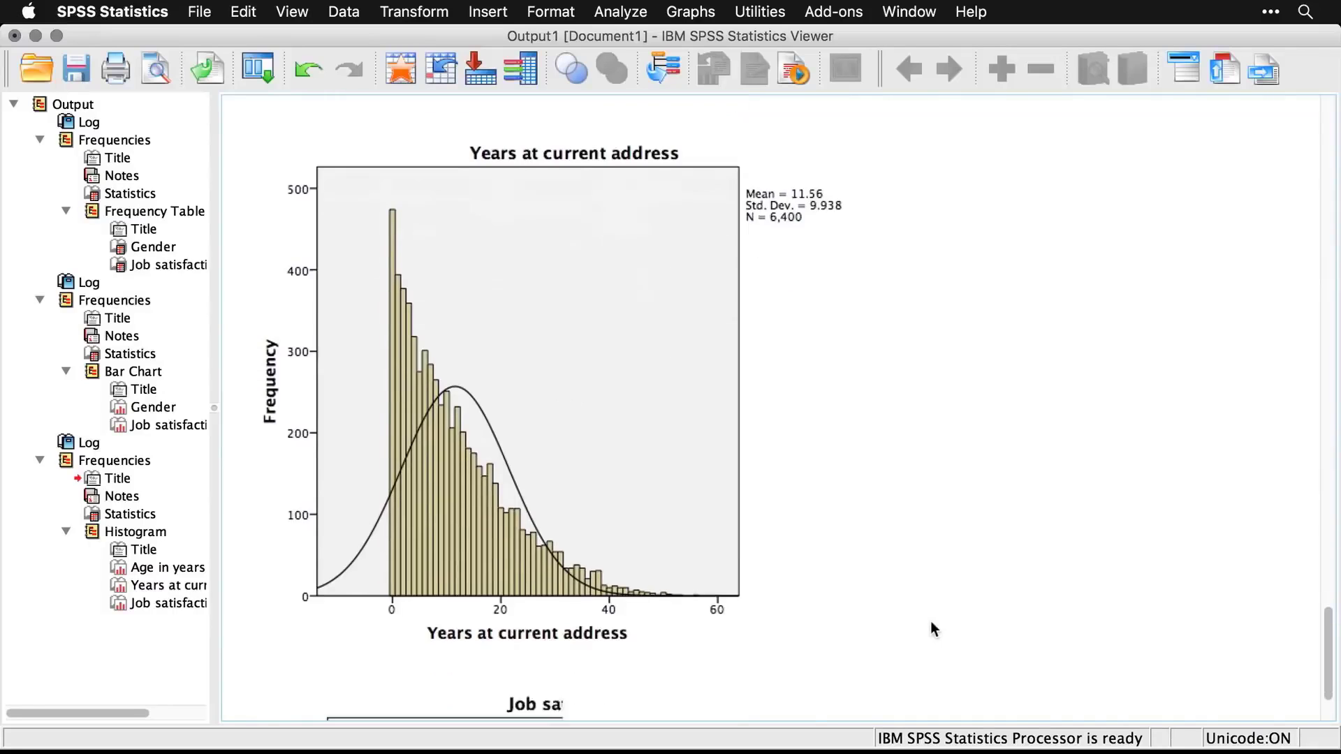
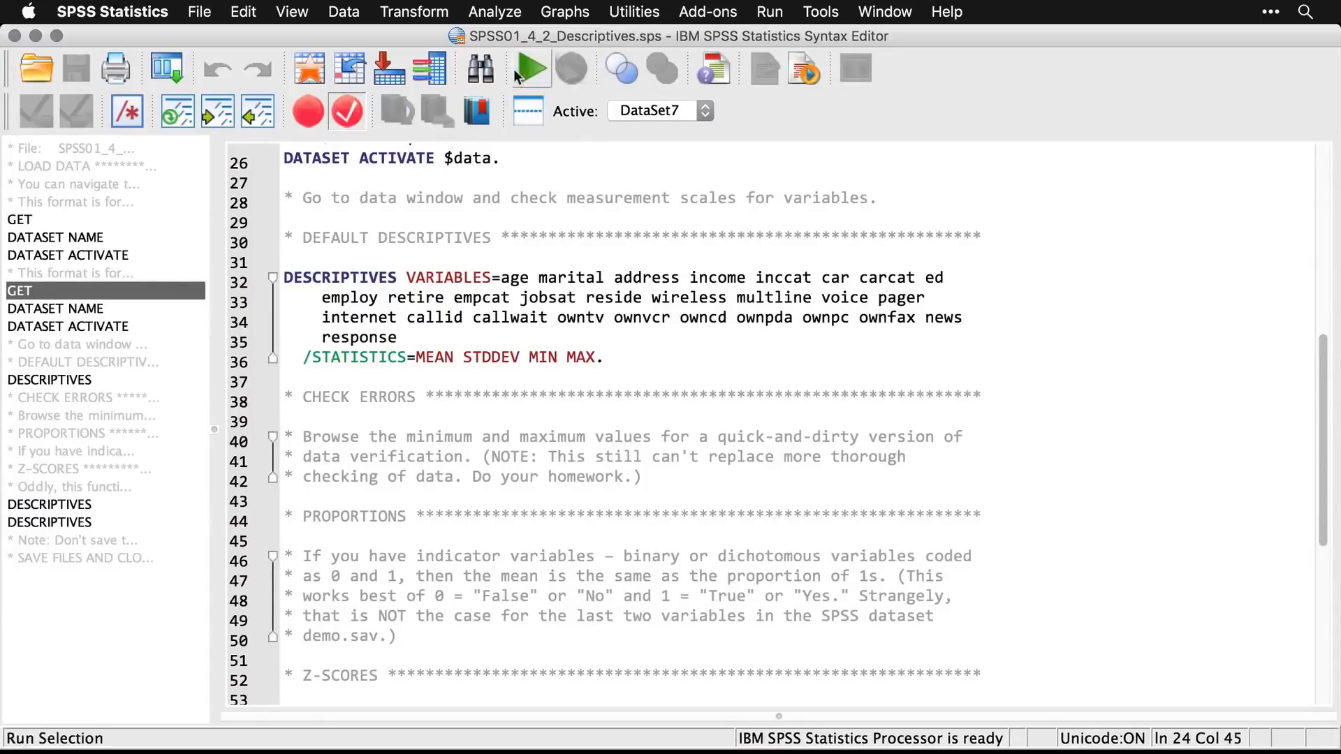
Step: Run a default Descriptives analysis on all available variables in the dataset
click(508, 9)
mouse_move(514, 56)
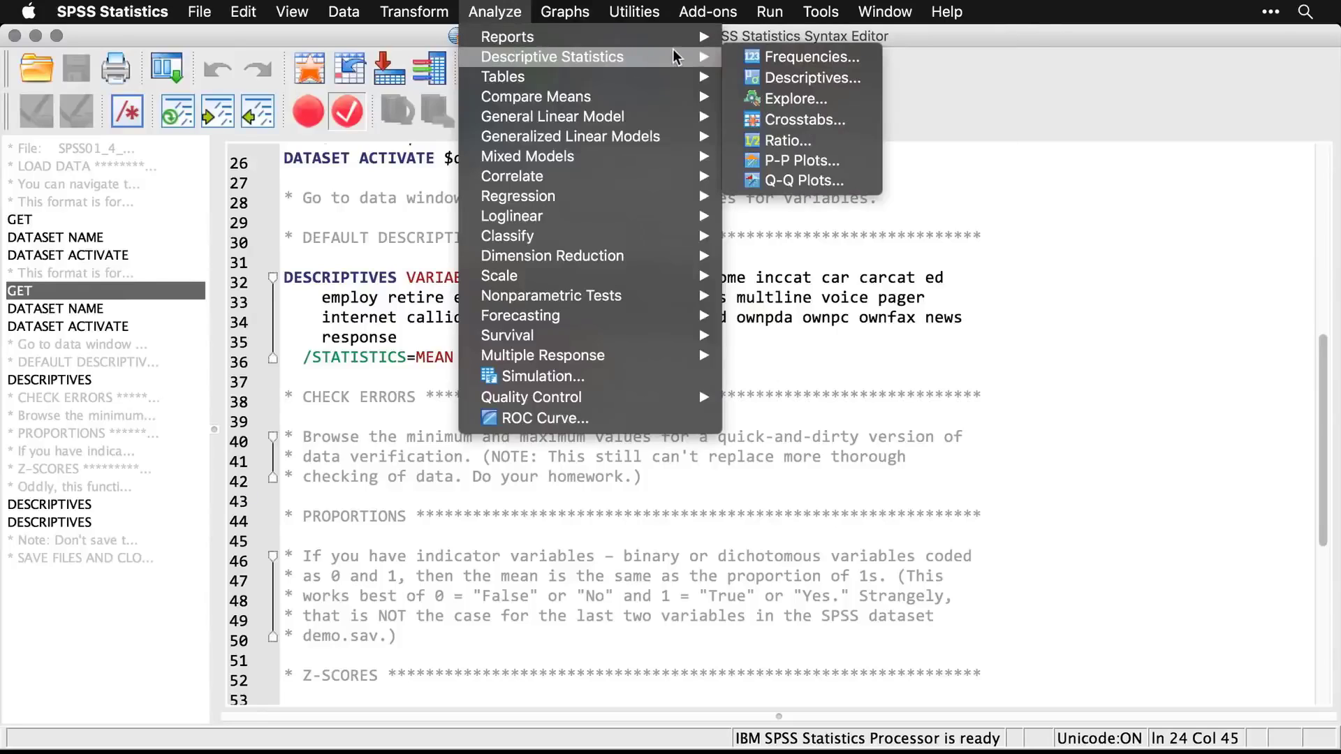
click(859, 81)
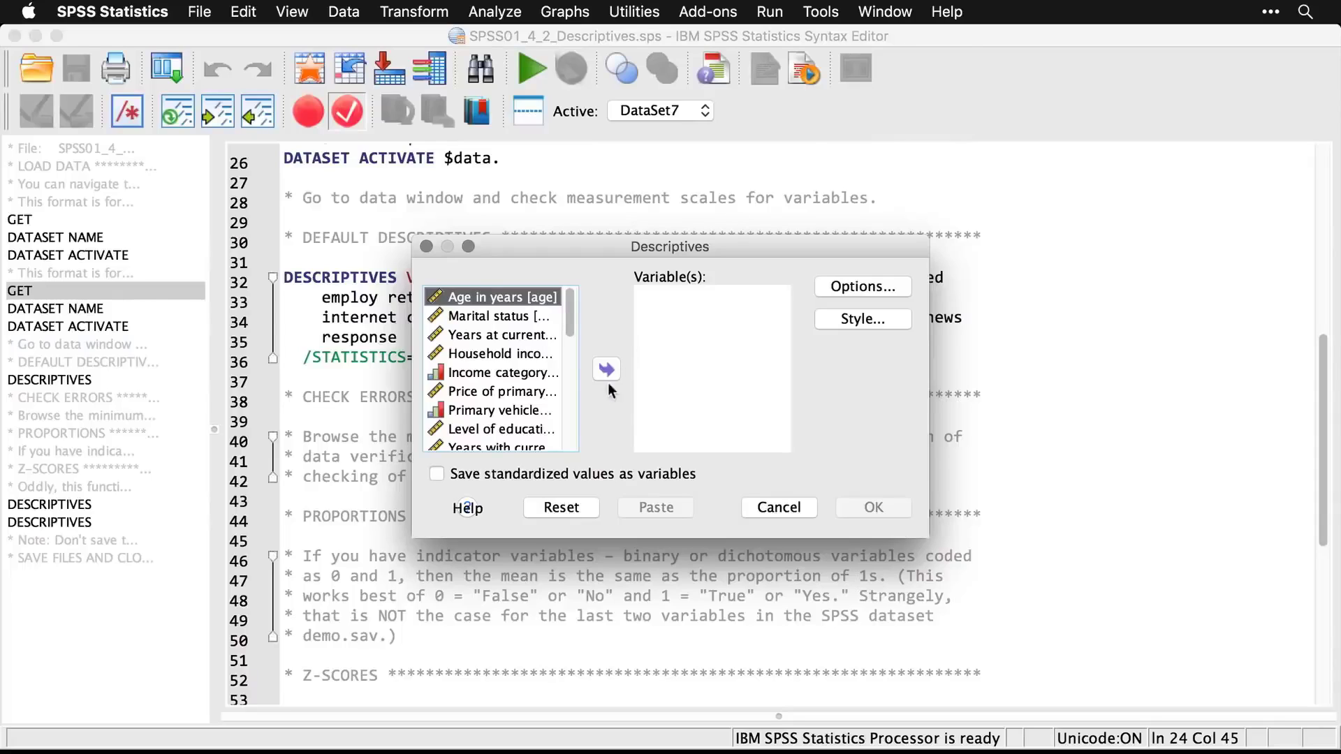
scroll(572, 435, down, 4)
scroll(568, 445, down, 4)
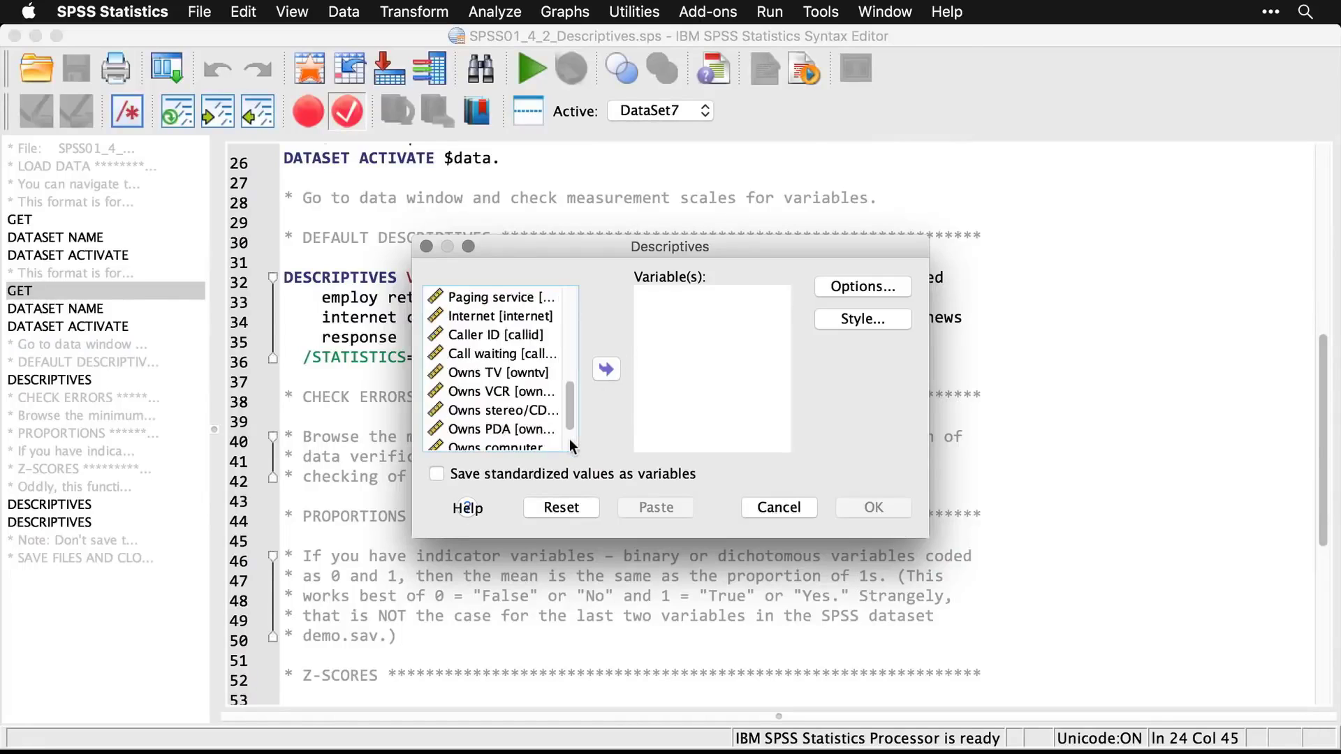
scroll(569, 416, down, 2)
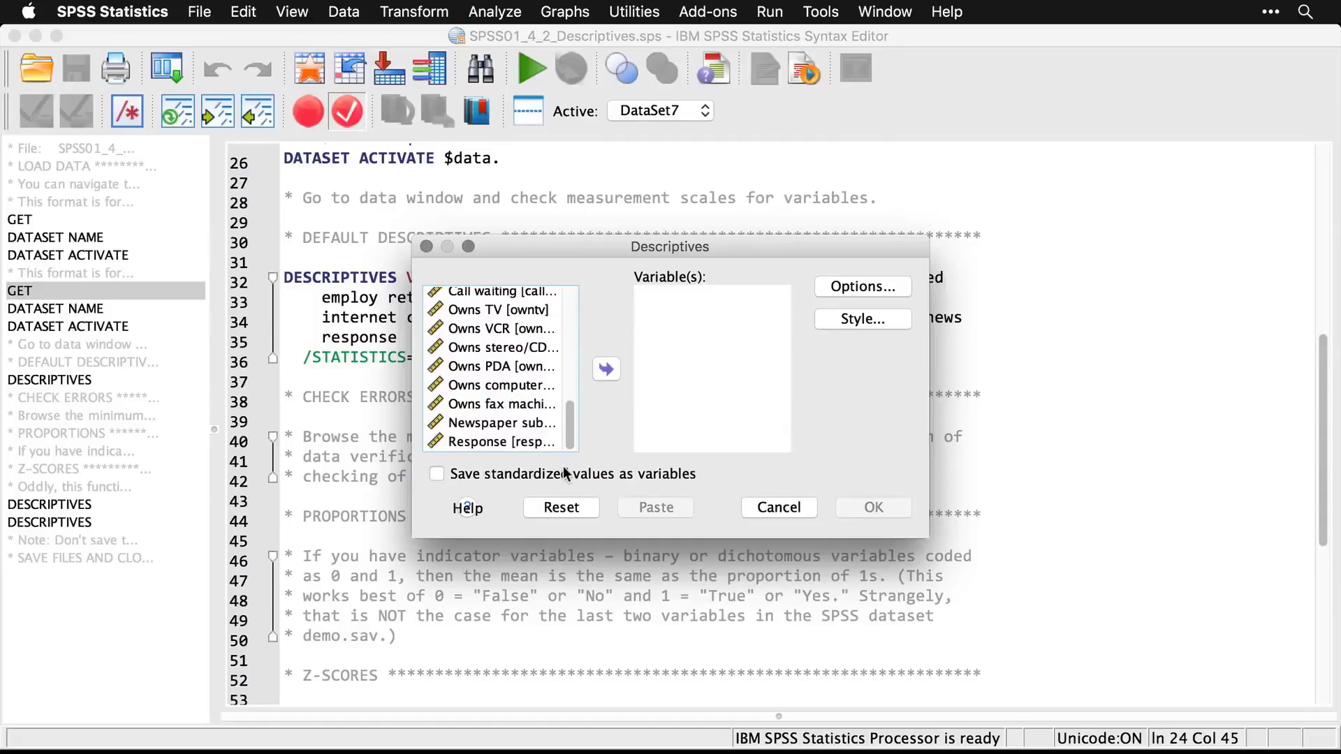
click(502, 421)
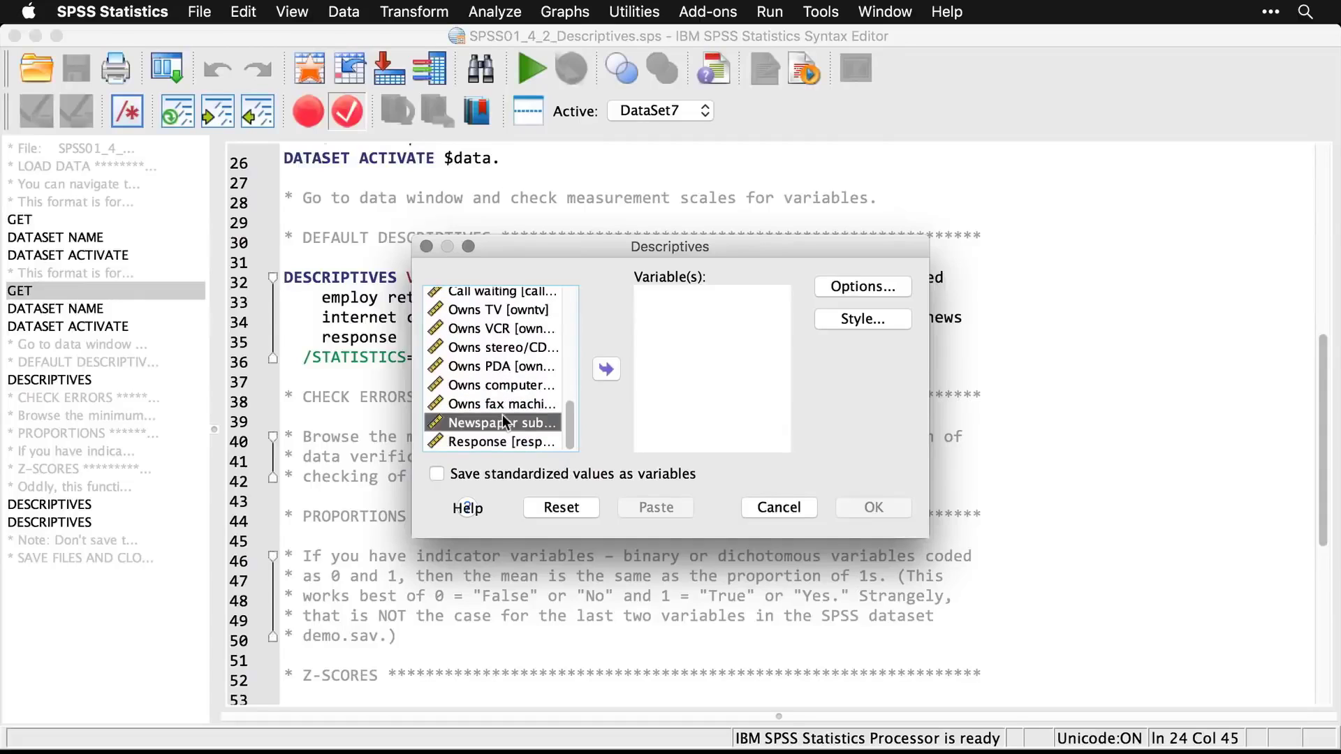
key(super+a)
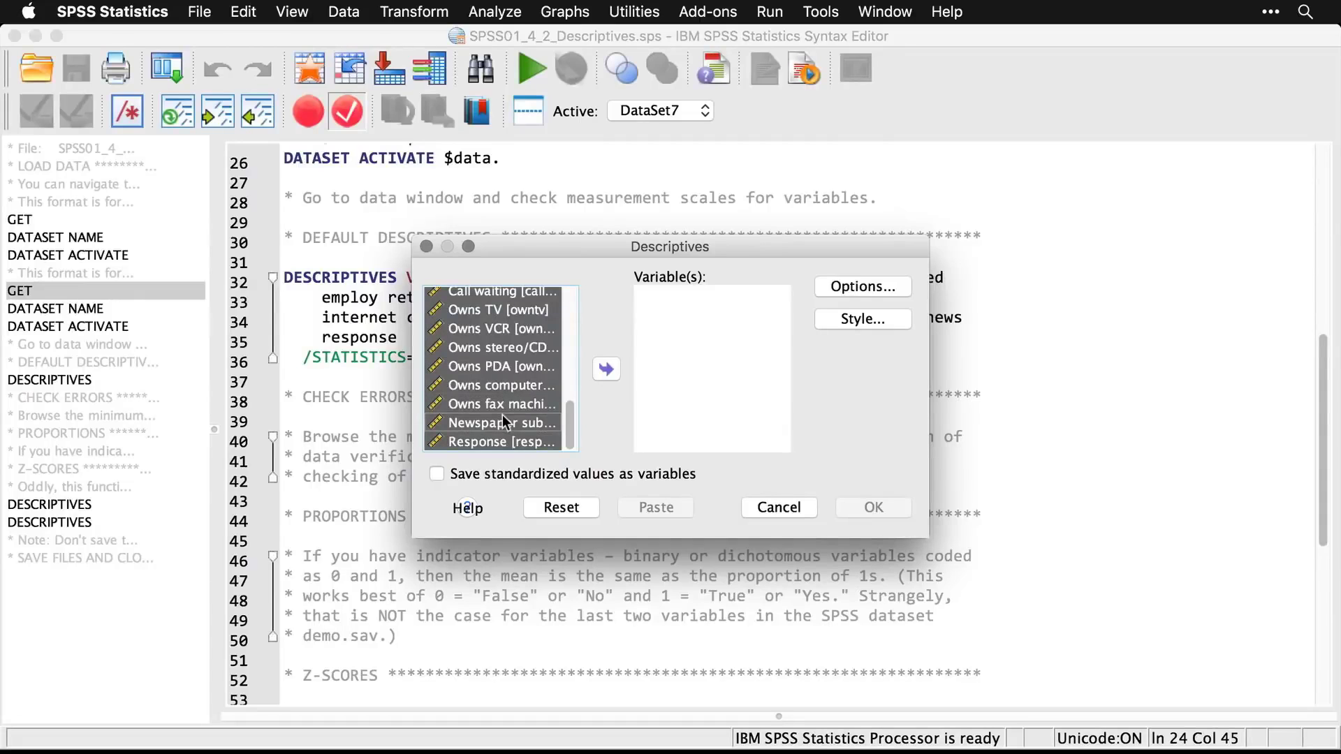
click(607, 371)
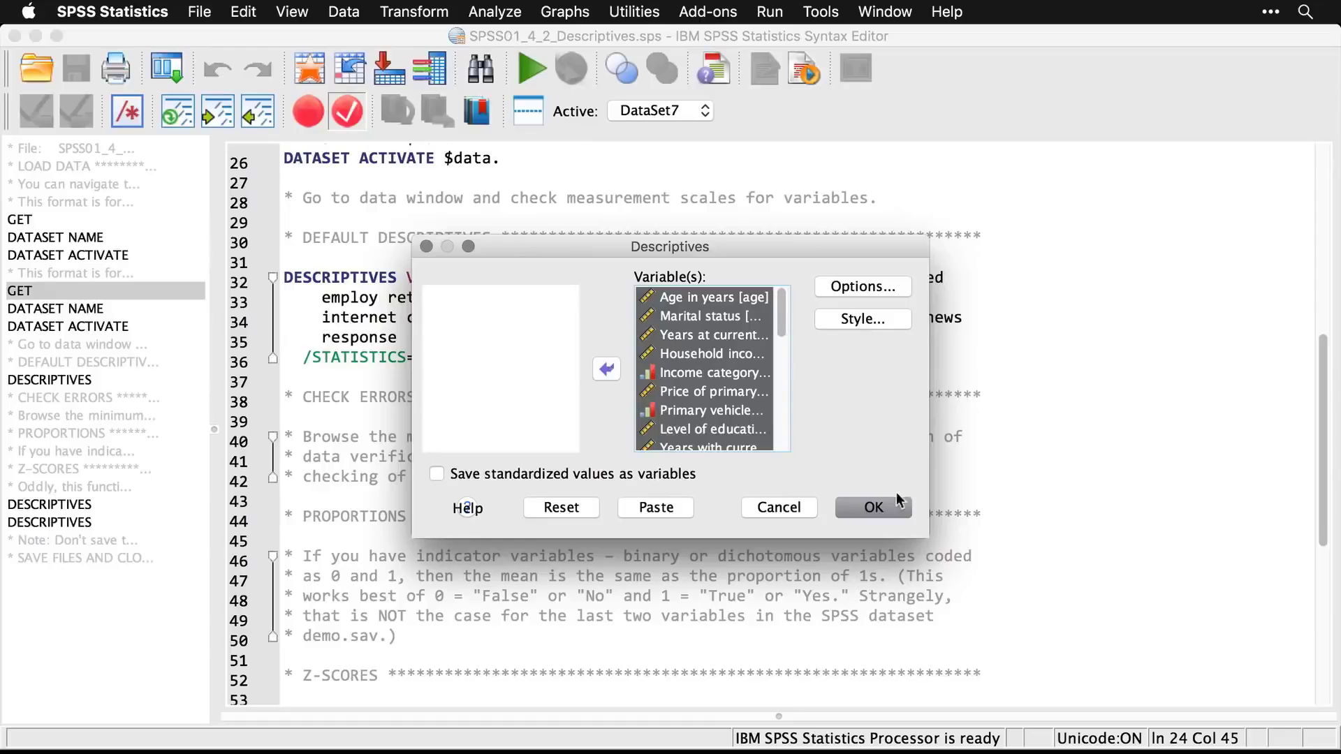
click(881, 514)
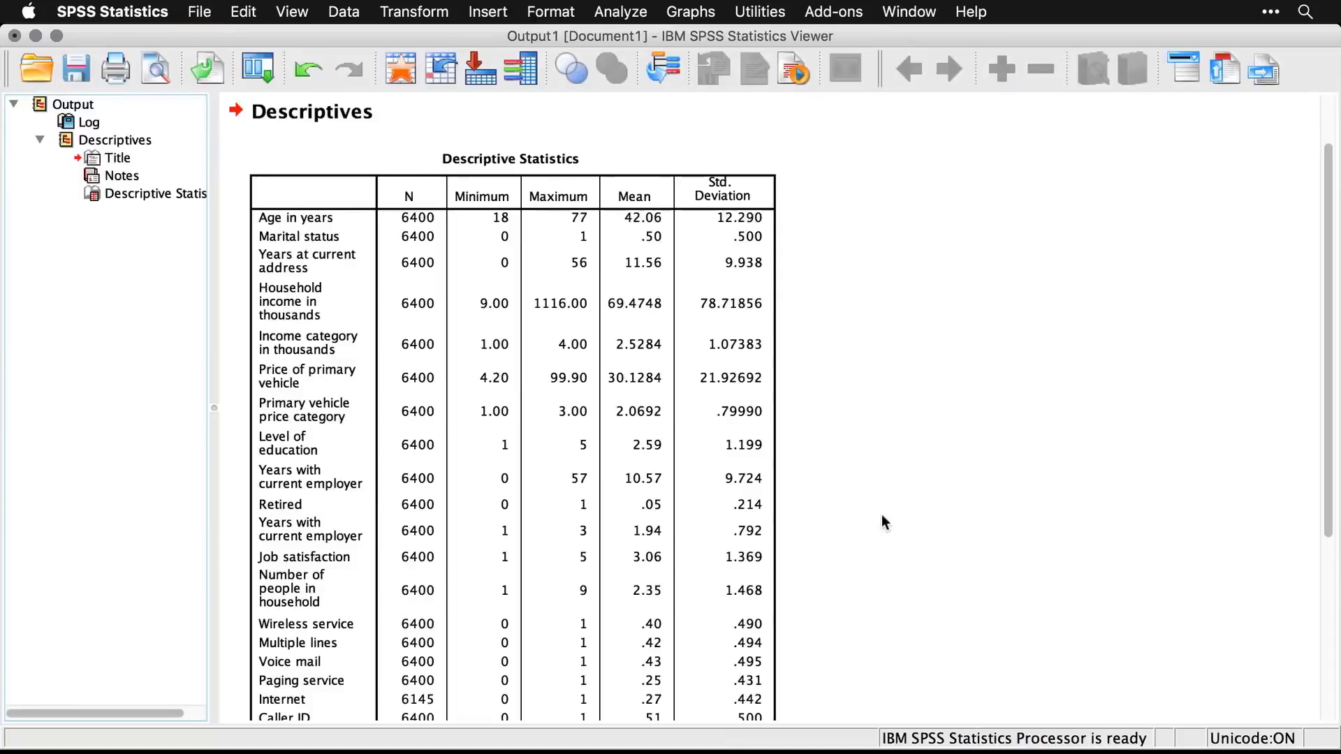
Step: Examine the Descriptive Statistics table, checking each variable's N, minimum, maximum, mean and standard deviation for data errors
scroll(881, 515, down, 5)
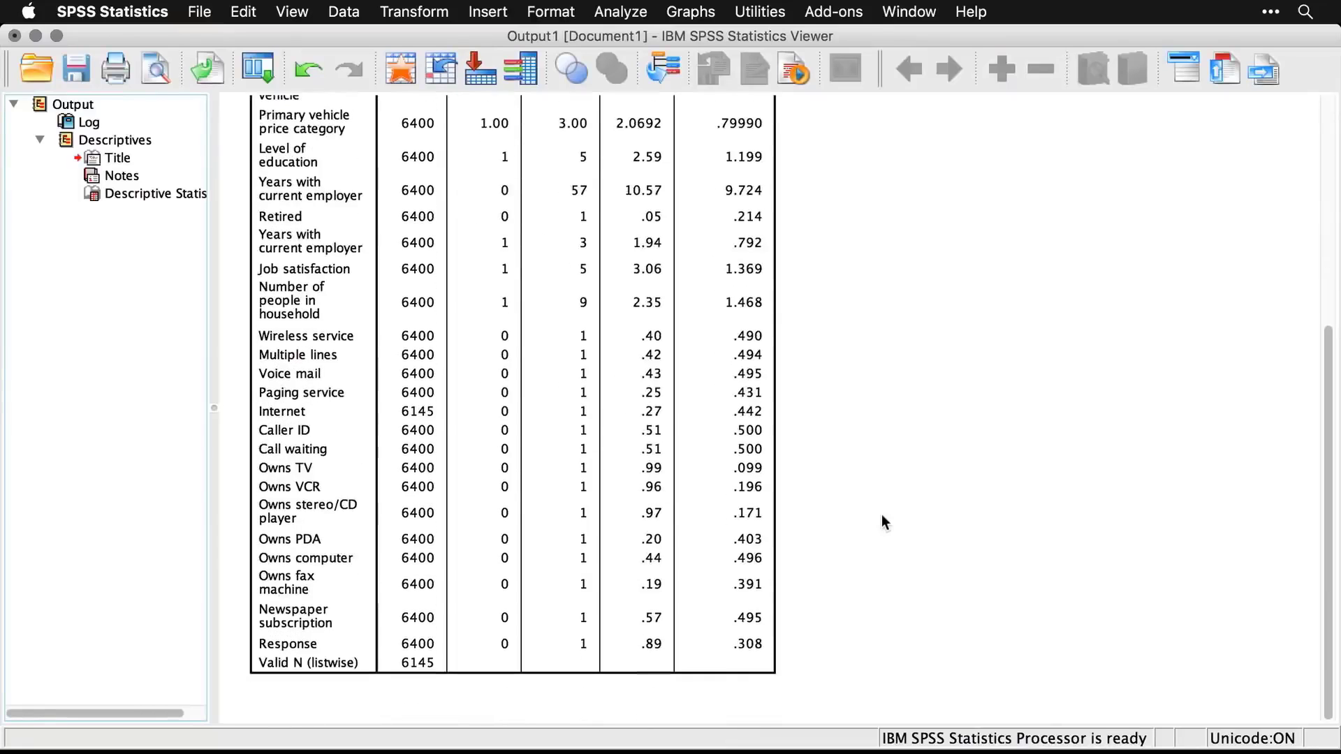
scroll(882, 517, up, 4)
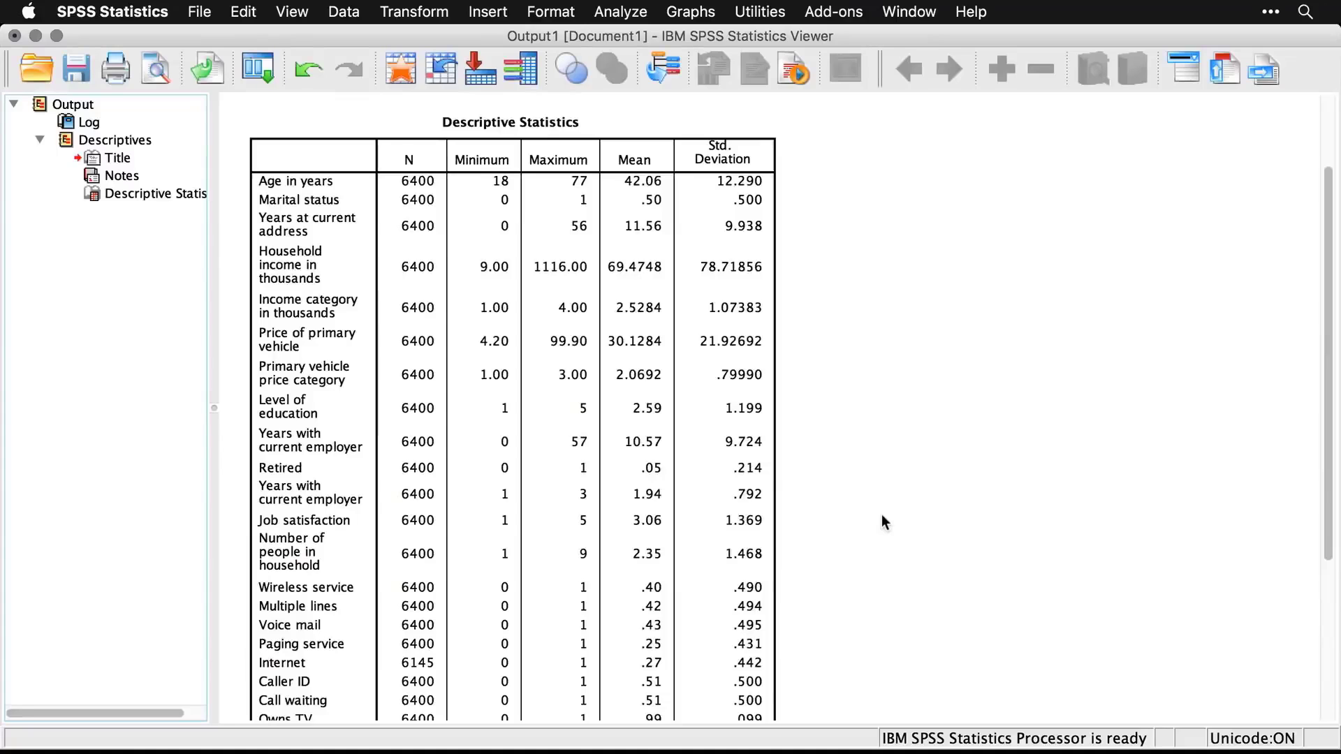
click(715, 607)
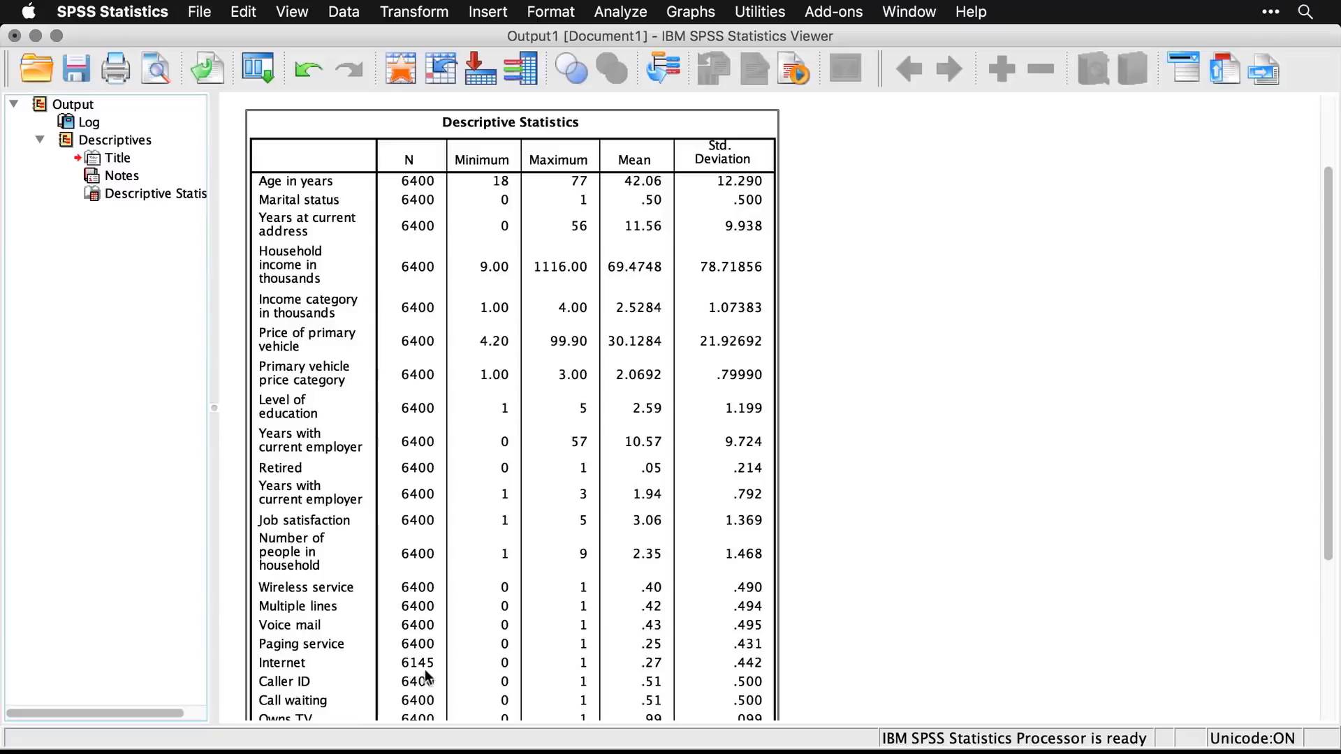
scroll(428, 678, down, 3)
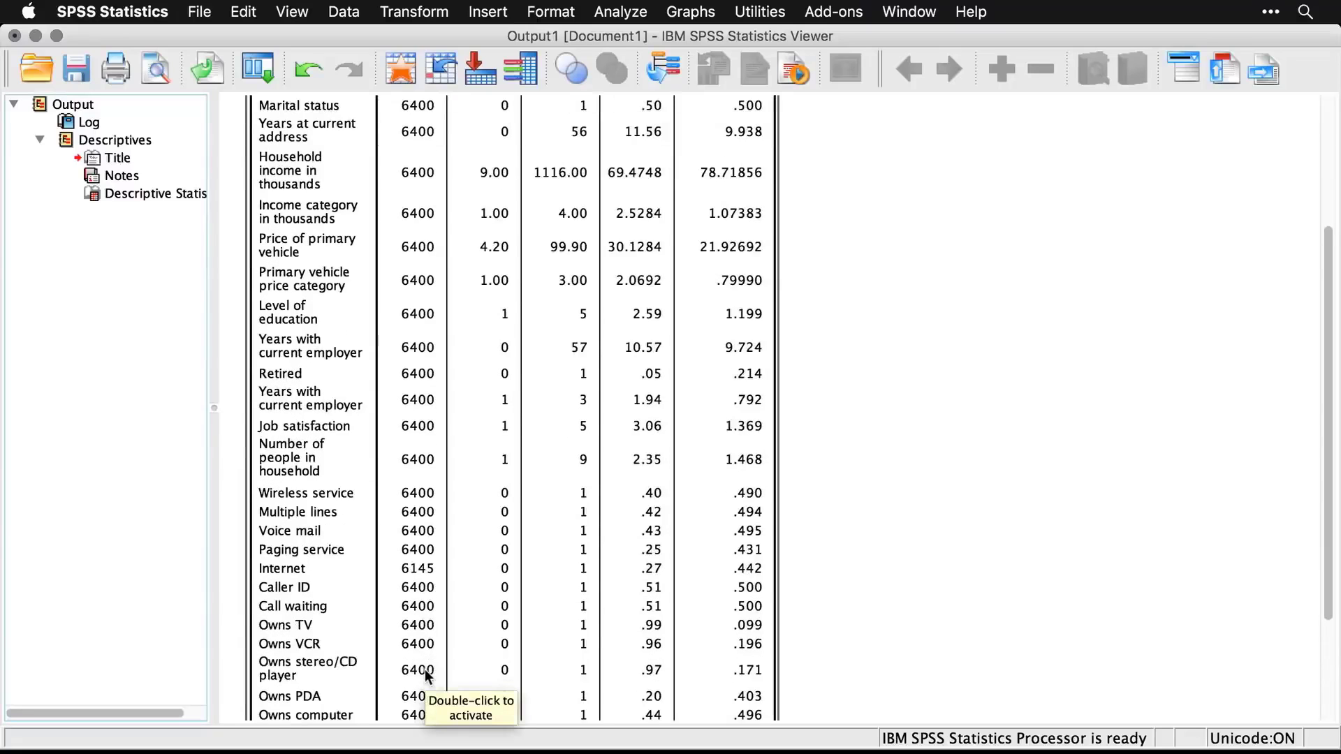
scroll(921, 562, up, 6)
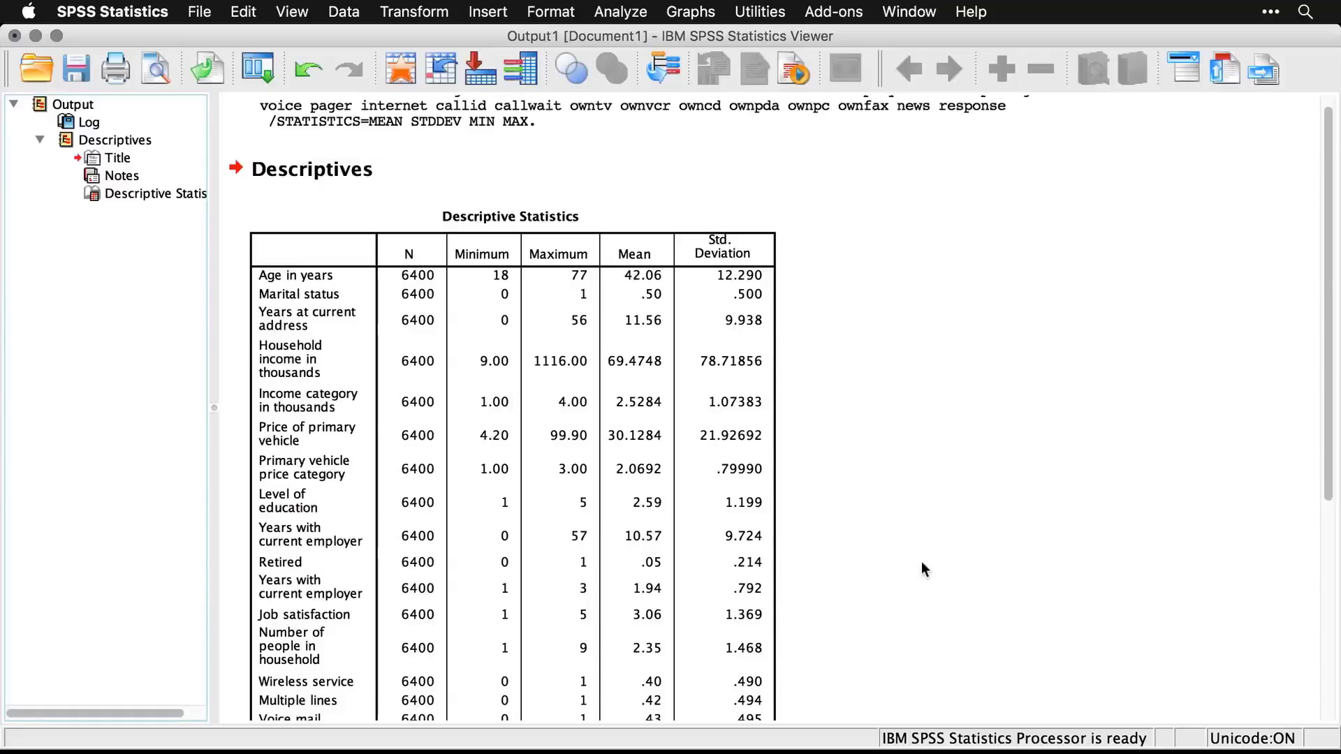
scroll(921, 563, down, 5)
scroll(921, 569, down, 6)
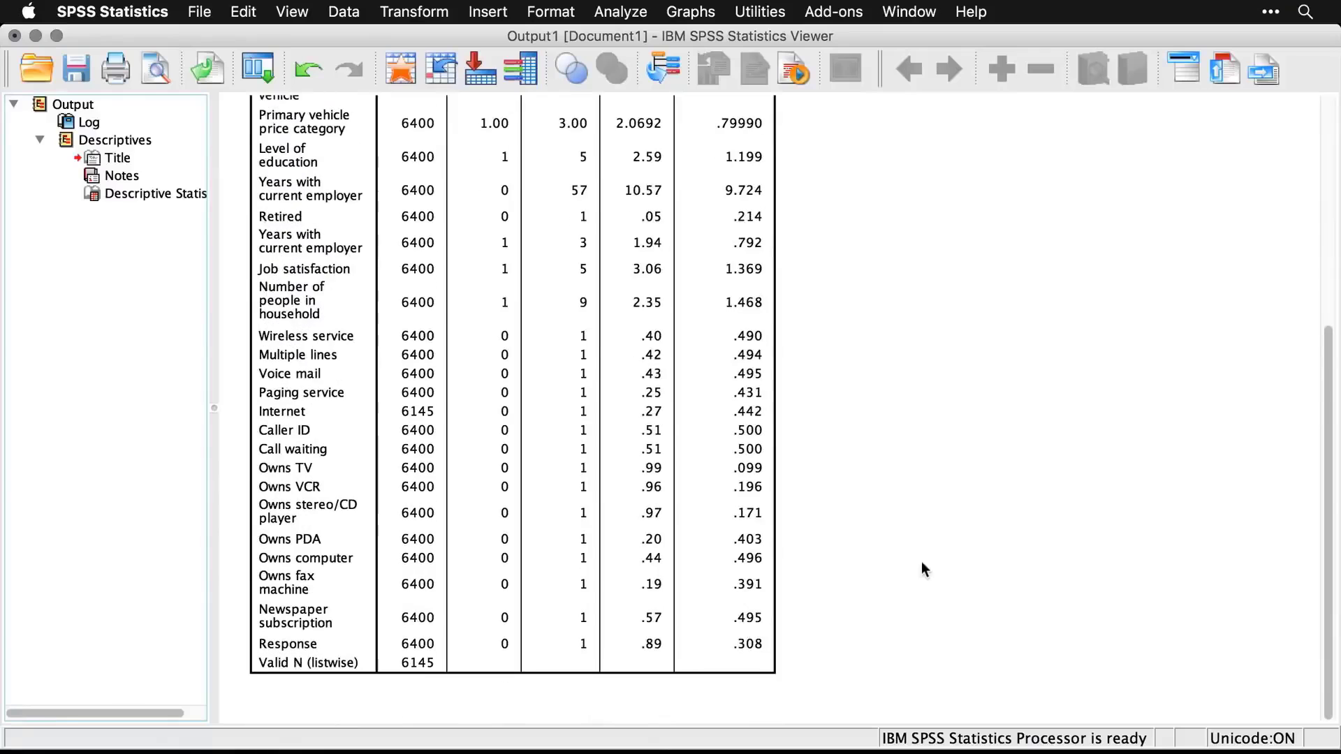
scroll(921, 569, up, 2)
scroll(922, 562, up, 8)
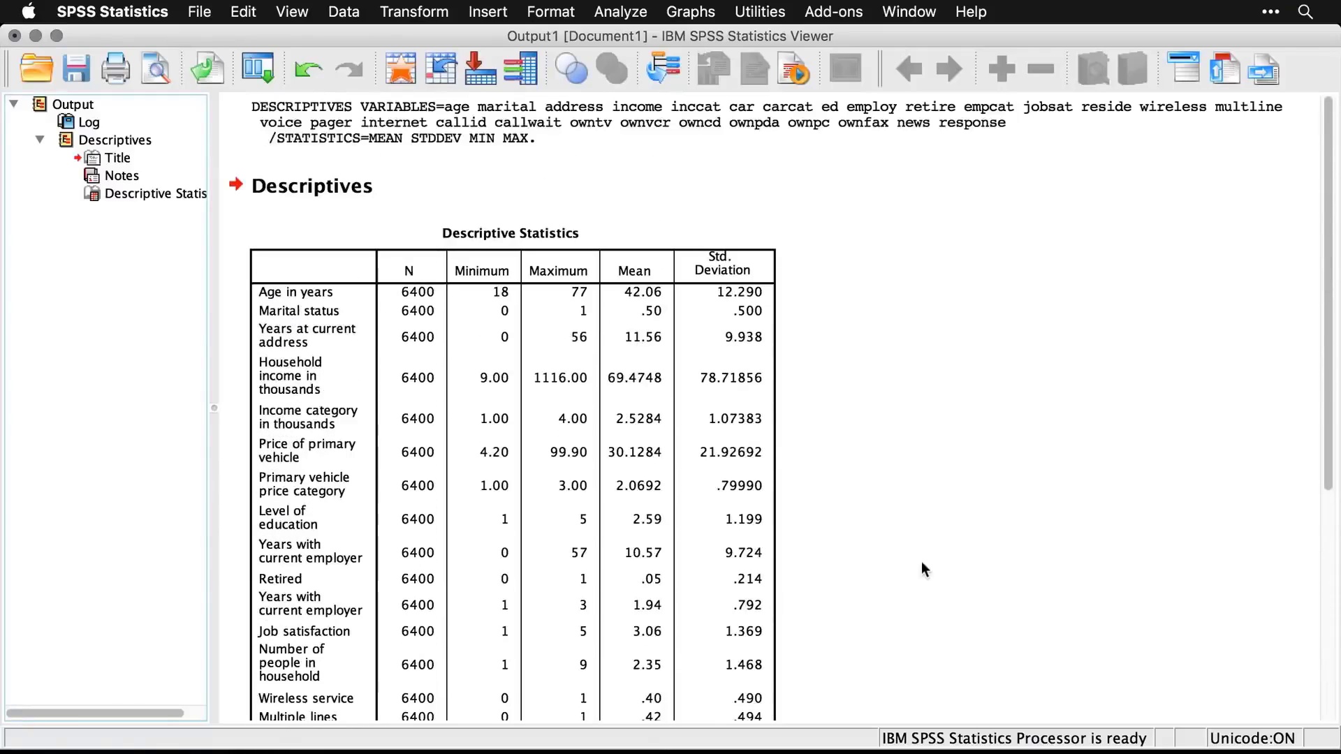
scroll(922, 562, down, 7)
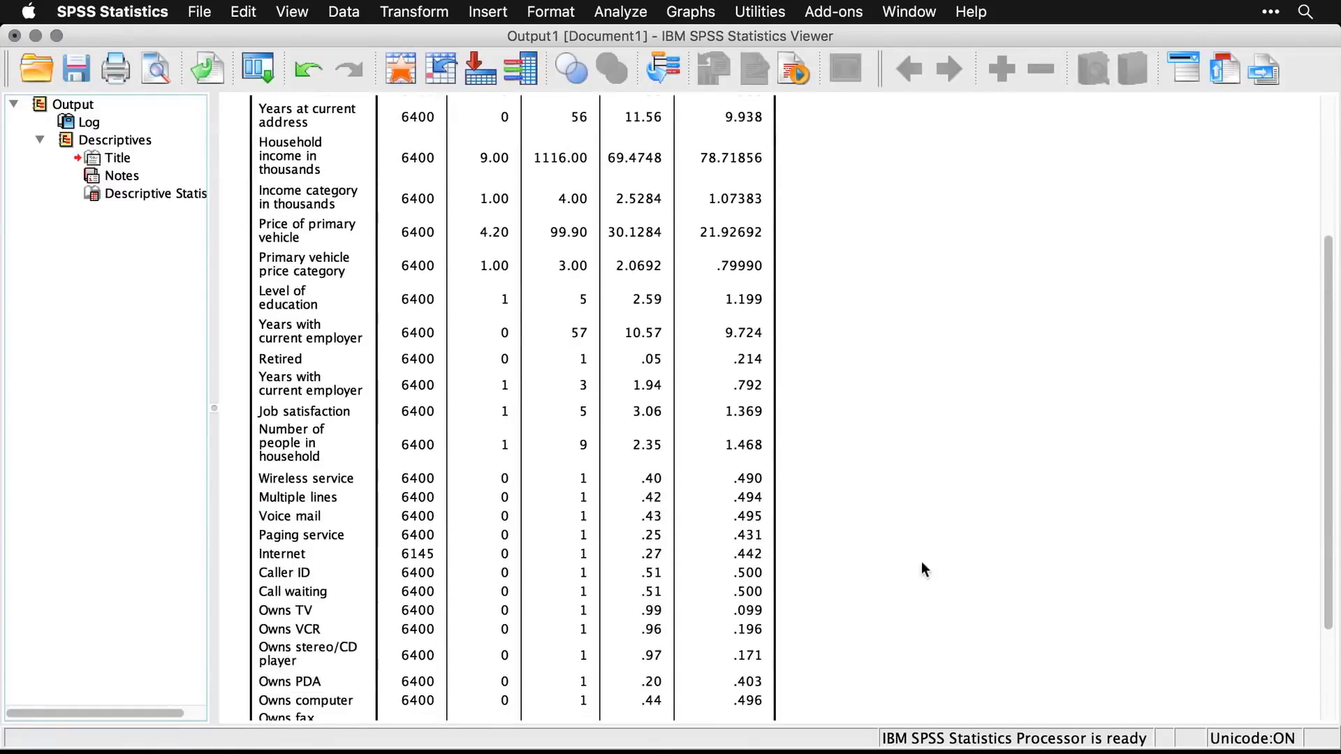
Step: Highlight the PROPORTIONS note in the Descriptives syntax and check it against the means of the 0/1 variables in the output
key(super+grave)
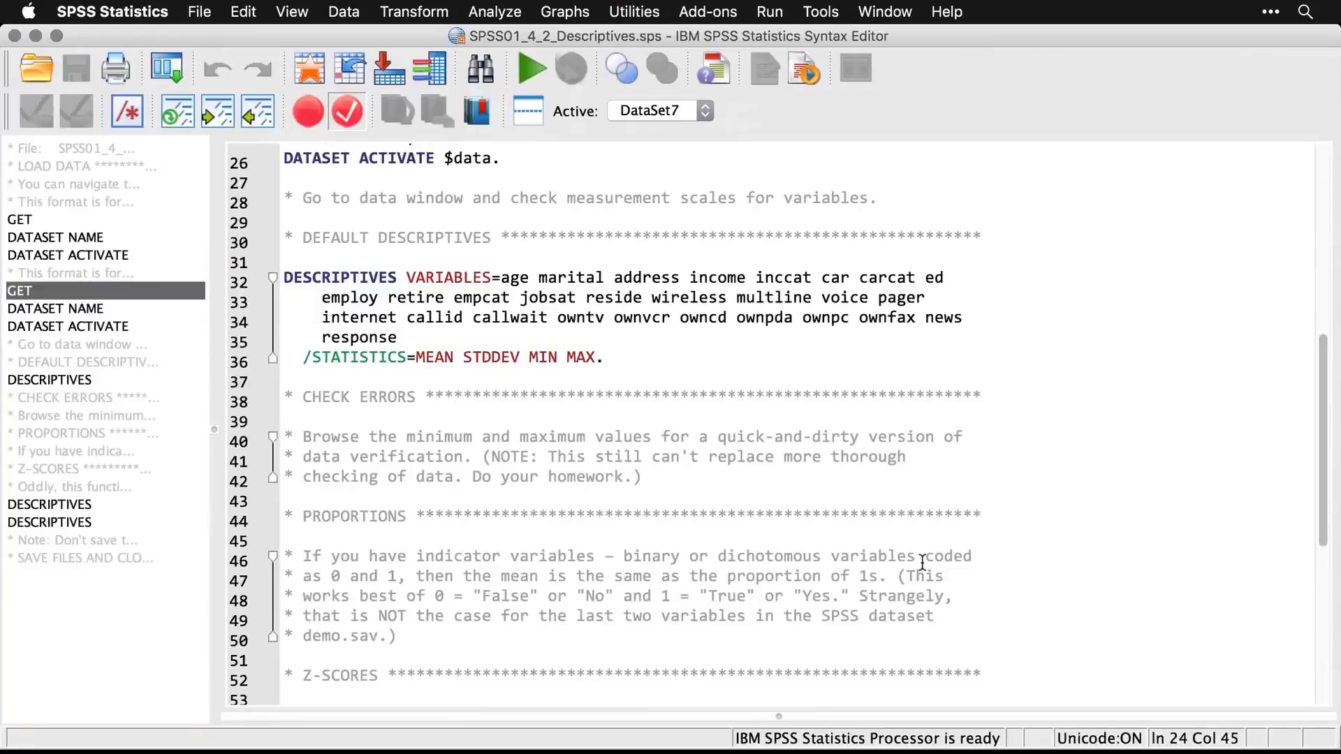
scroll(922, 563, down, 1)
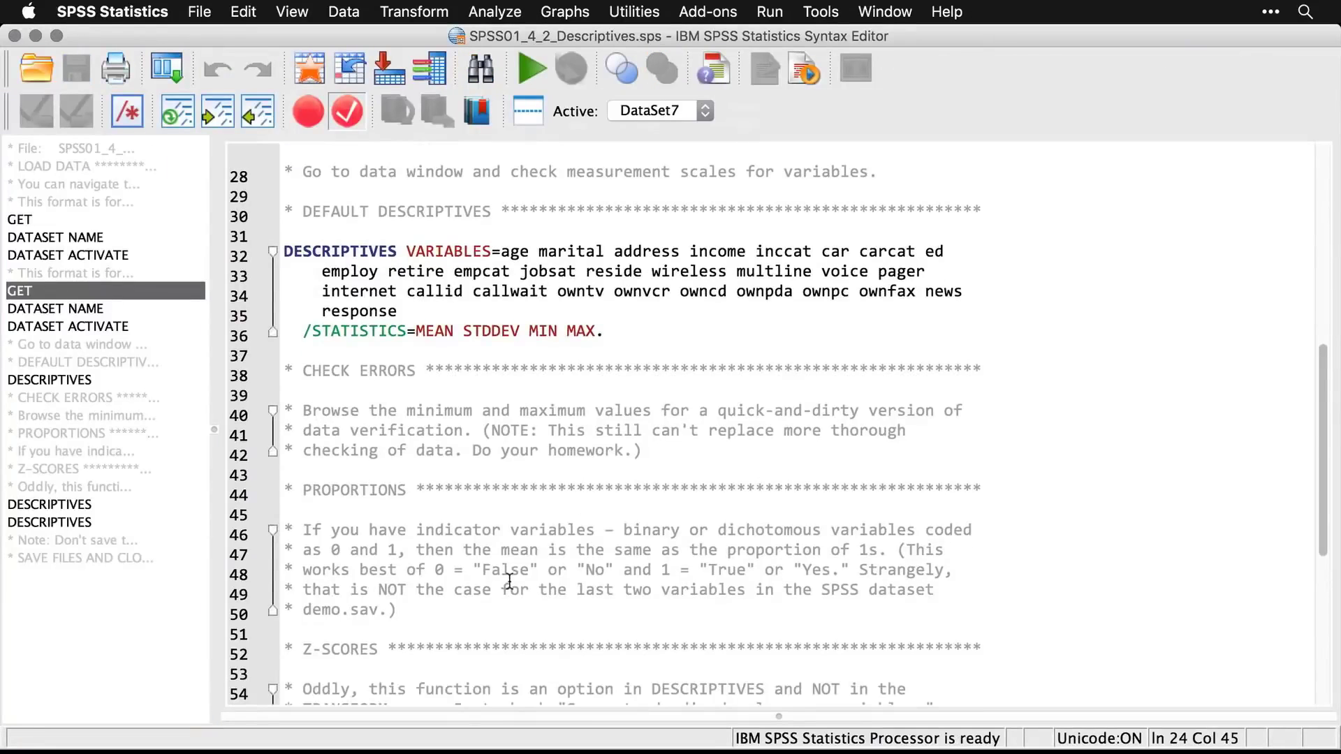
drag(416, 616, 278, 521)
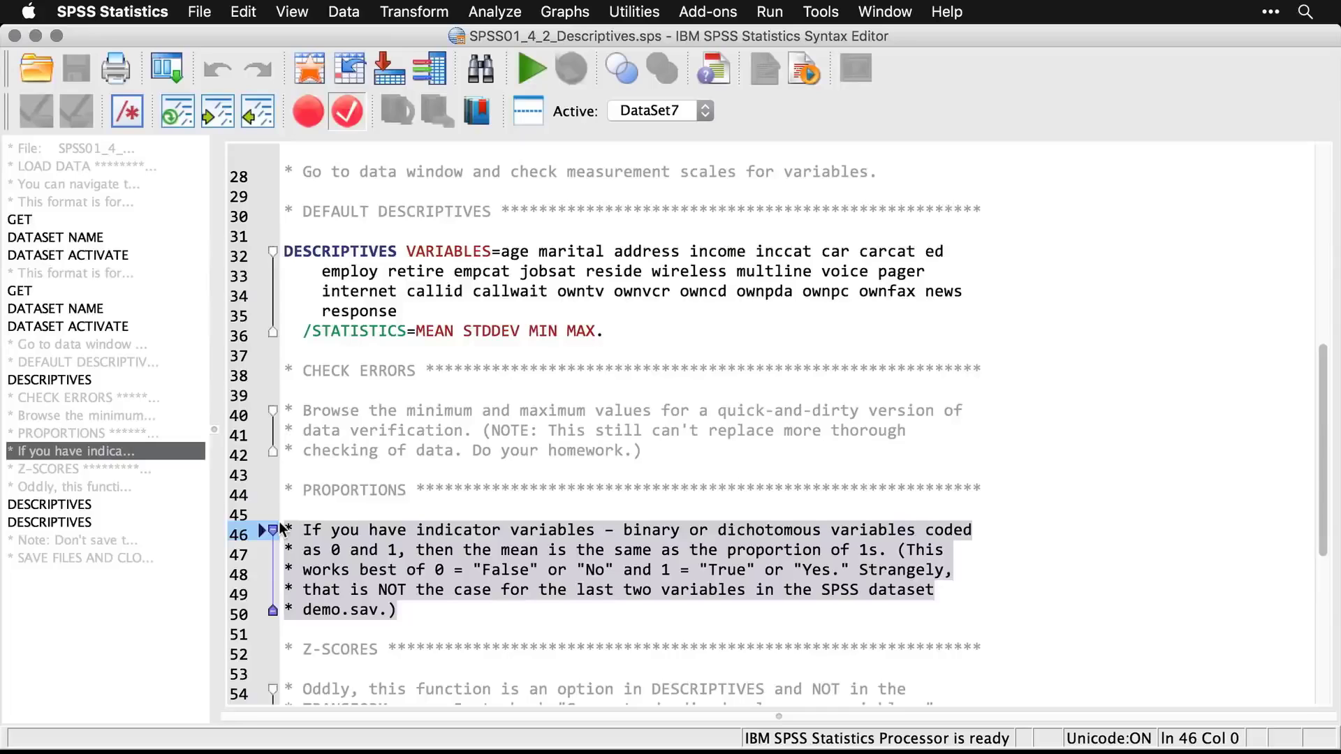
key(super+grave)
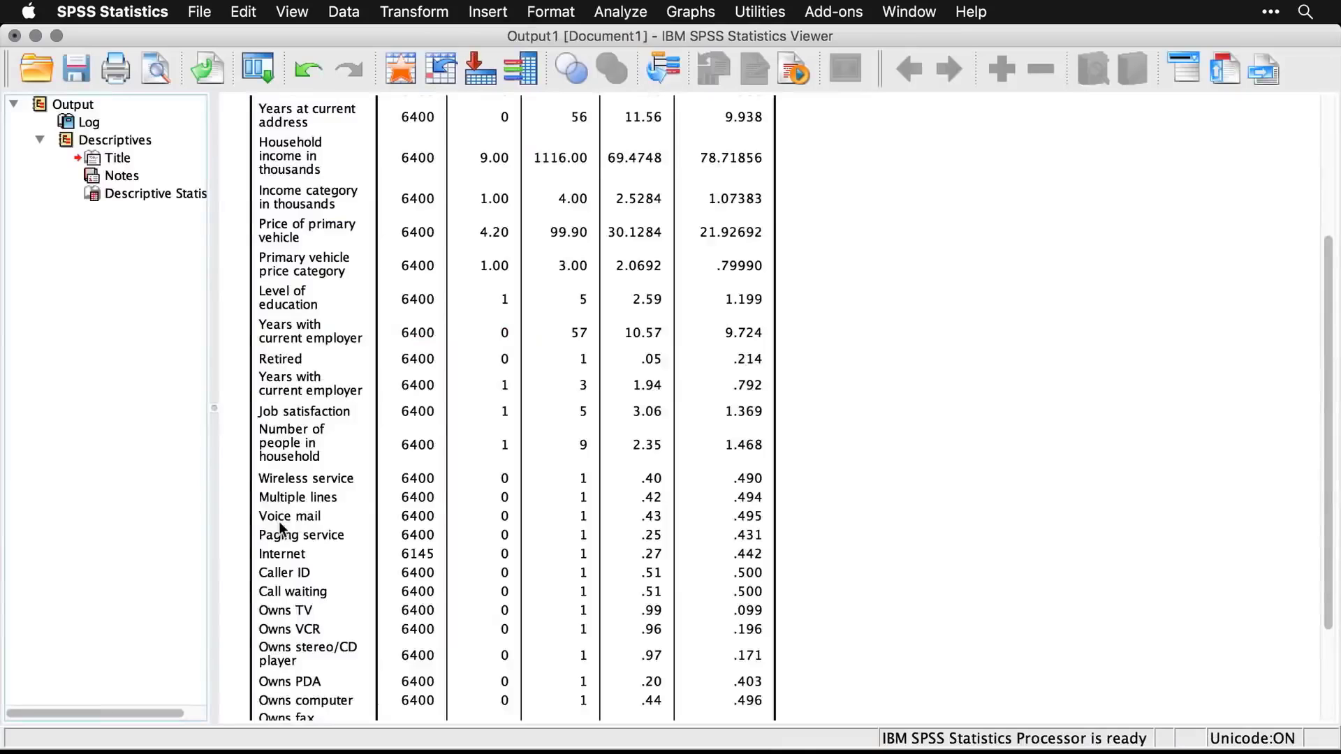
scroll(347, 512, down, 3)
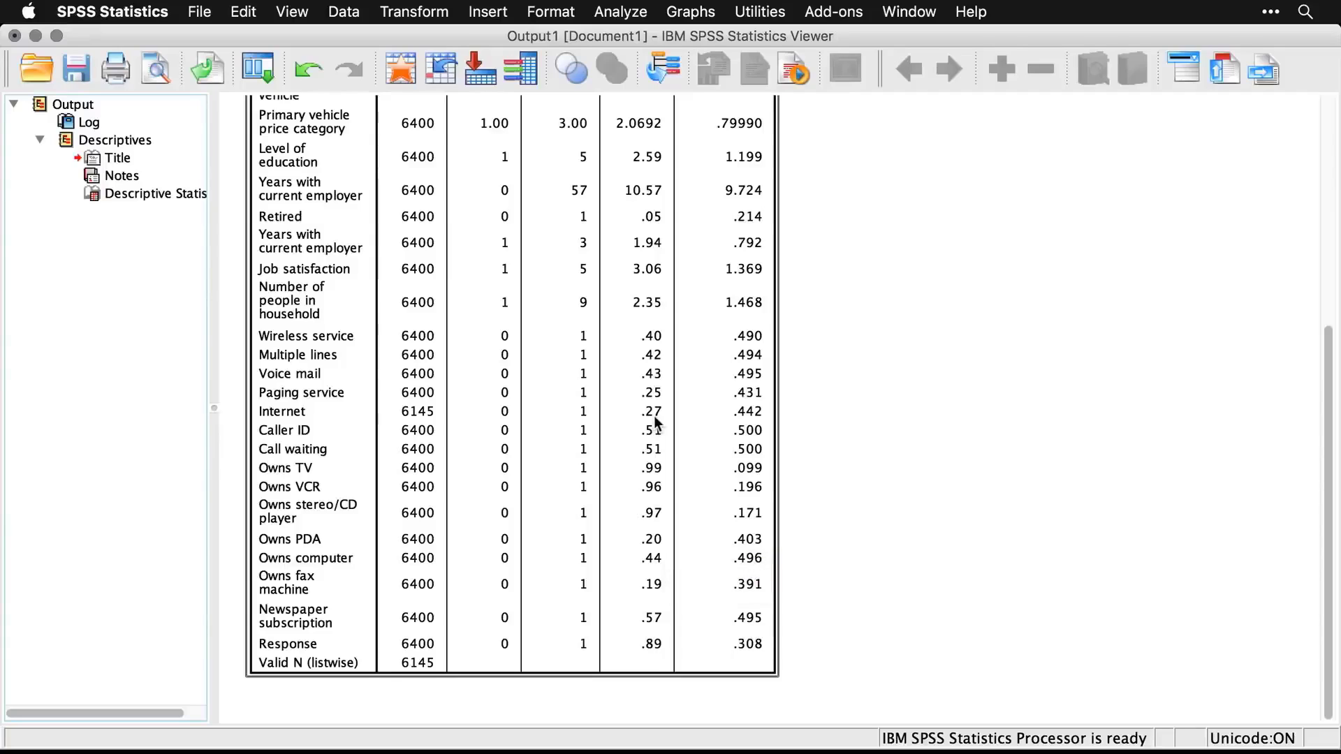
click(902, 545)
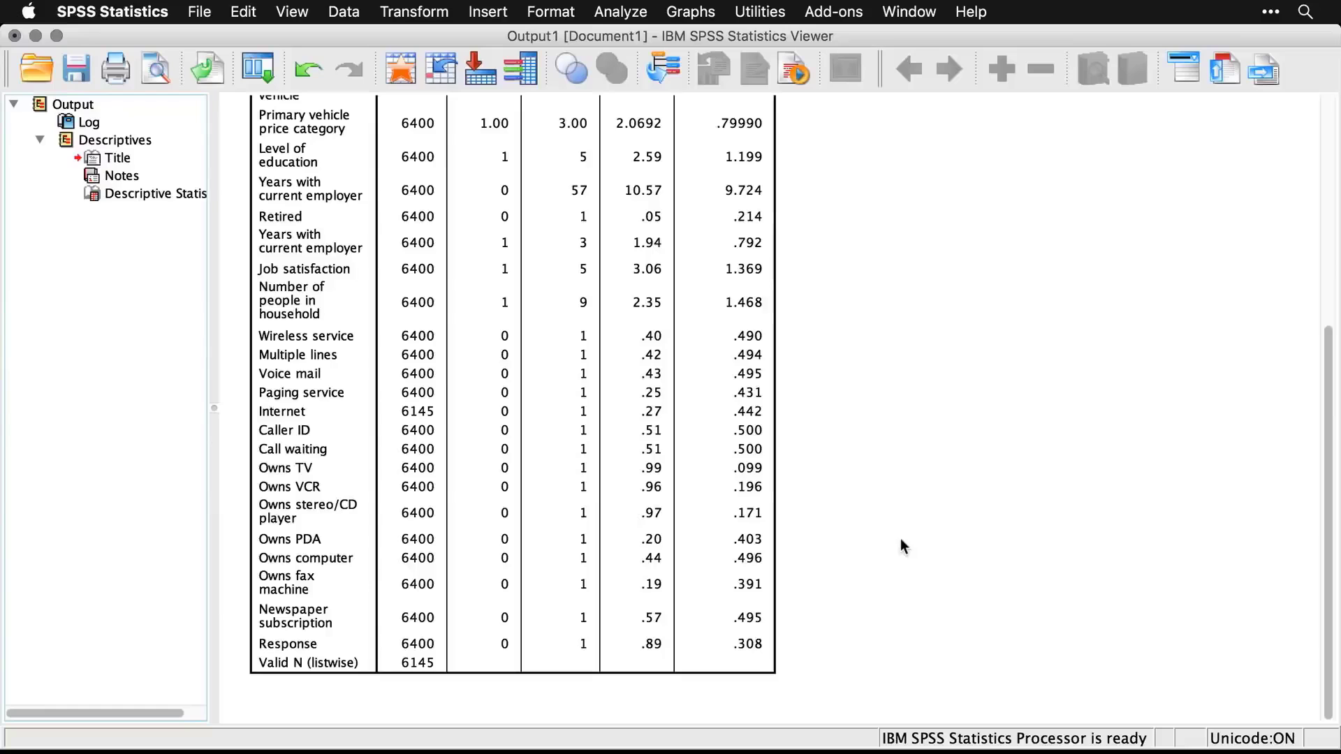
Step: Return to the Descriptives syntax and read the Z-SCORES section on saving standardized values as variables
key(super+grave)
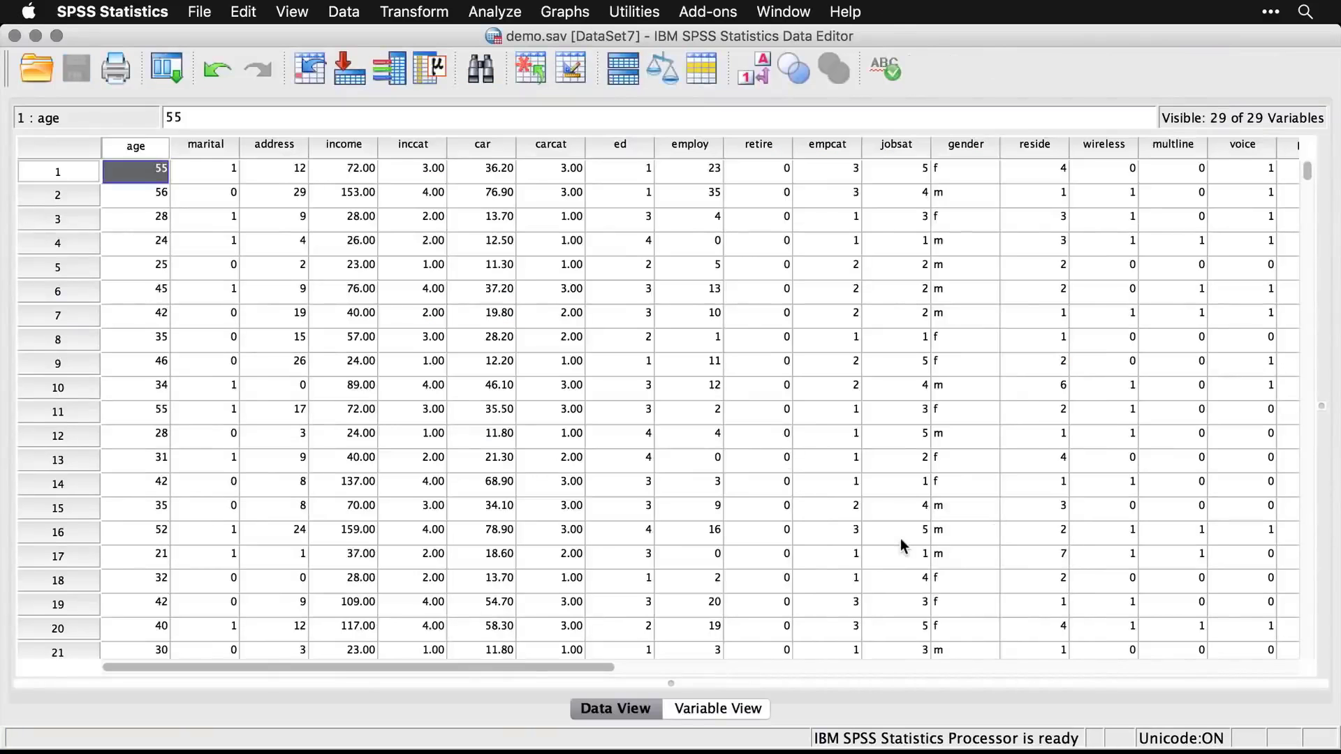
key(super+grave)
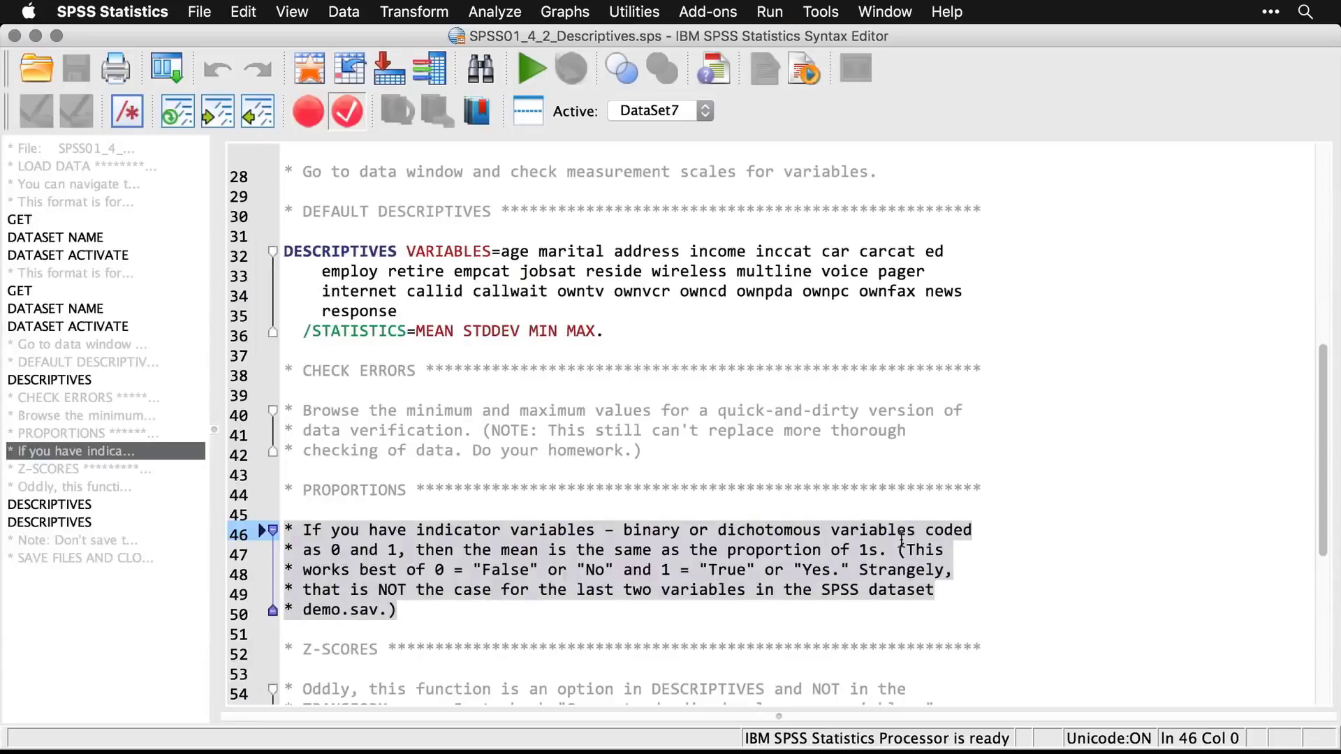
scroll(901, 543, down, 5)
click(948, 546)
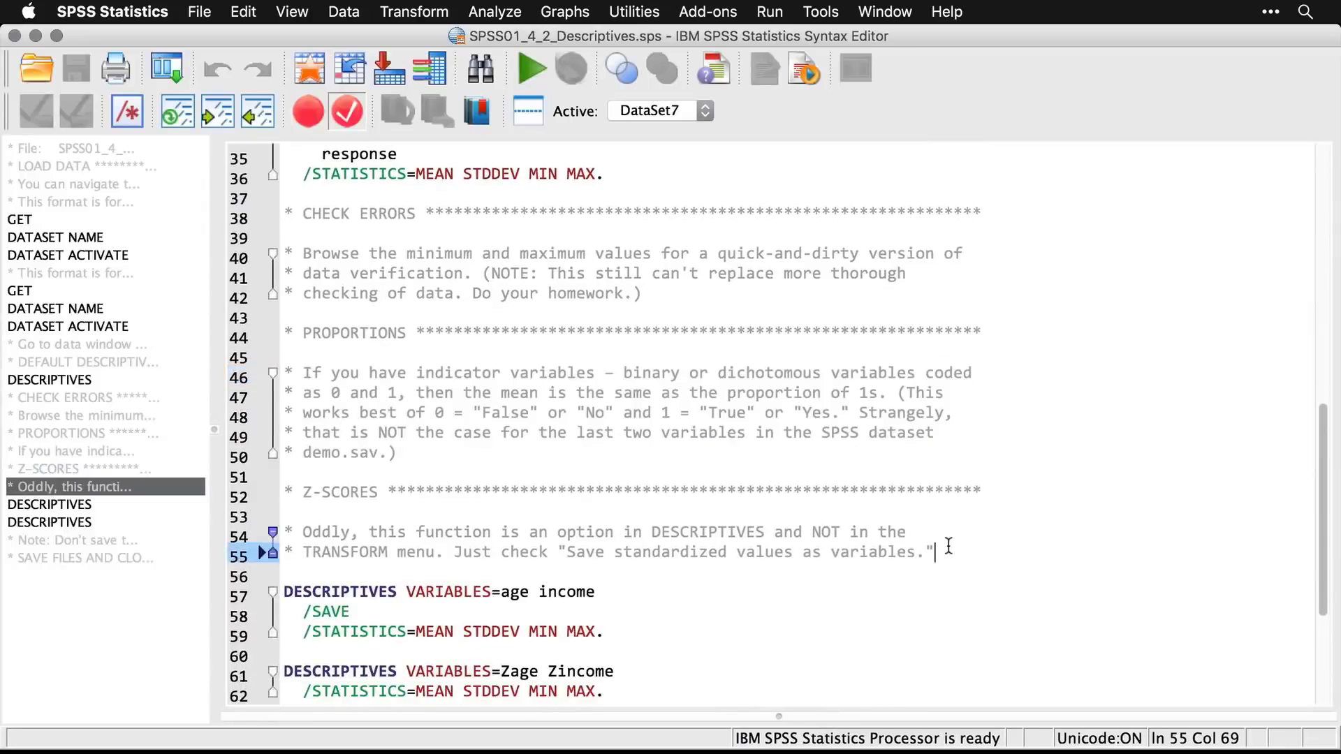
scroll(949, 545, down, 5)
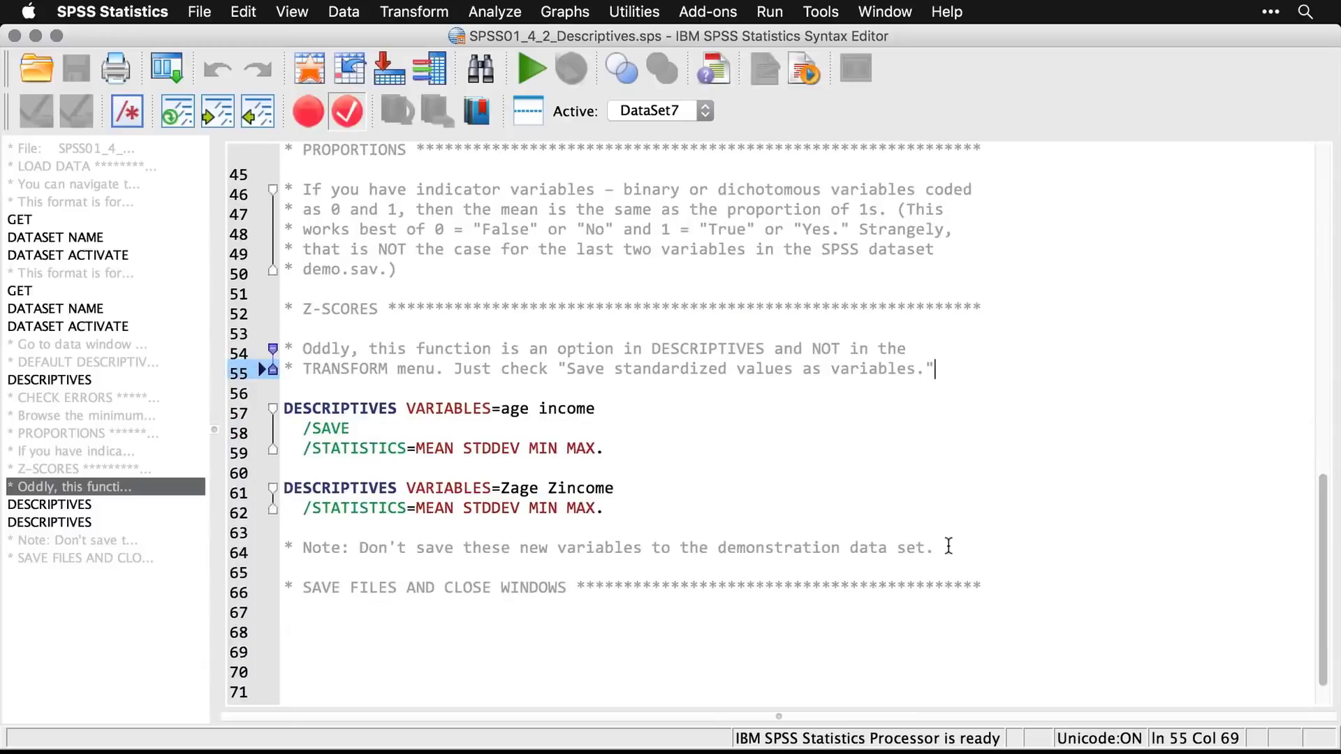
Step: Run a fresh Descriptives analysis on Age in years and Household income, saving the standardized values as variables
click(433, 4)
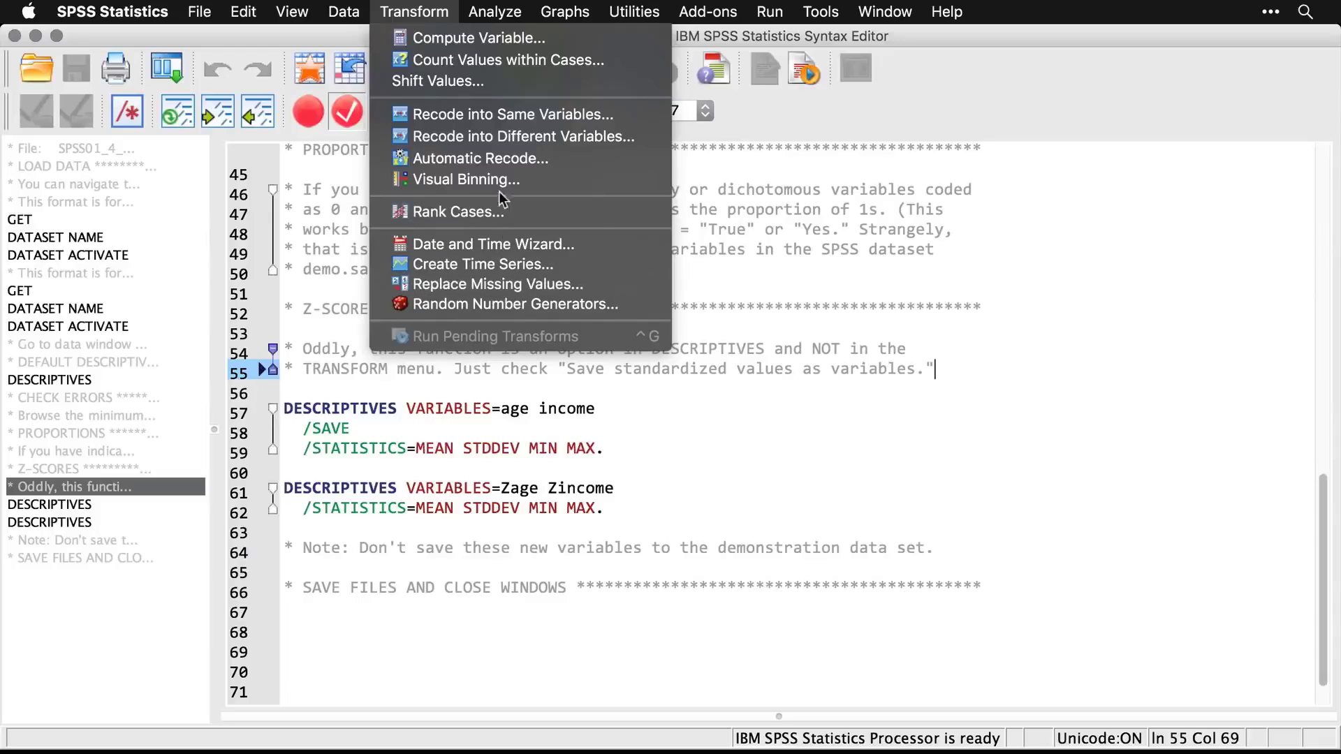
mouse_move(512, 9)
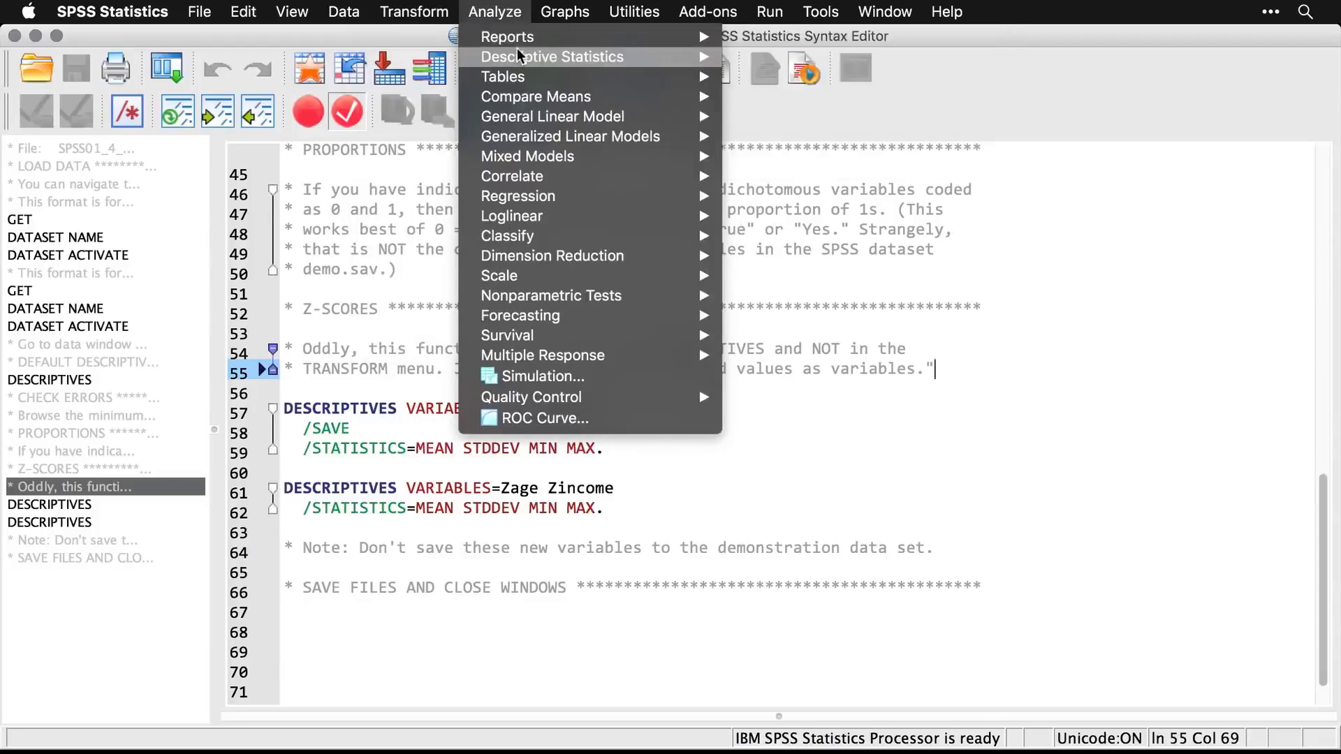
mouse_move(521, 57)
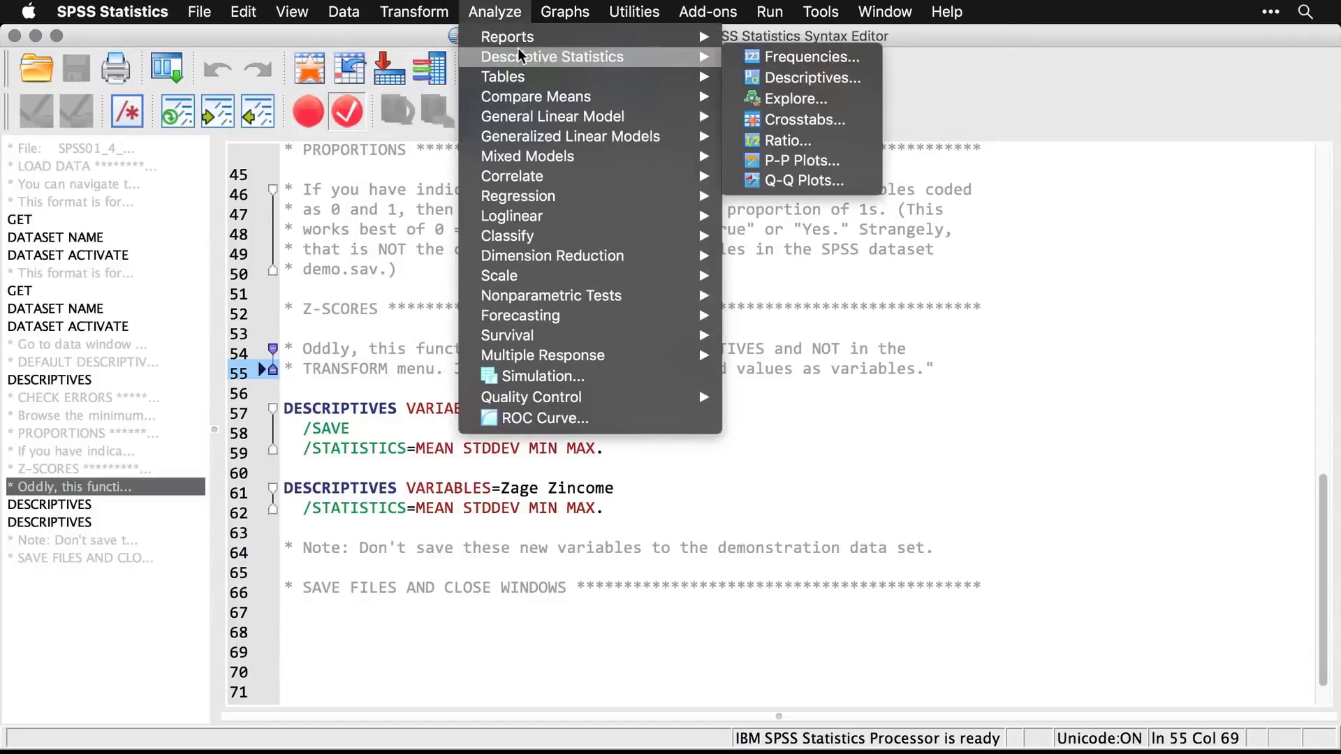
click(809, 81)
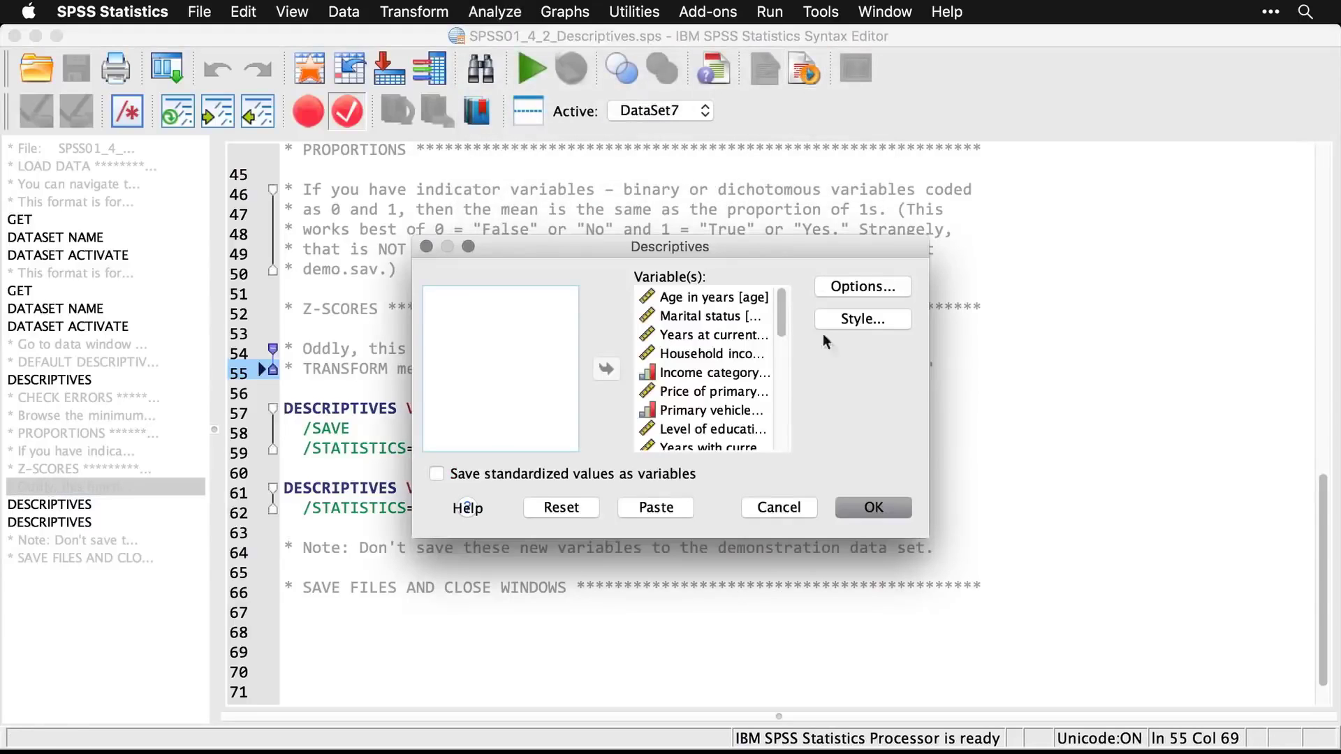
click(577, 507)
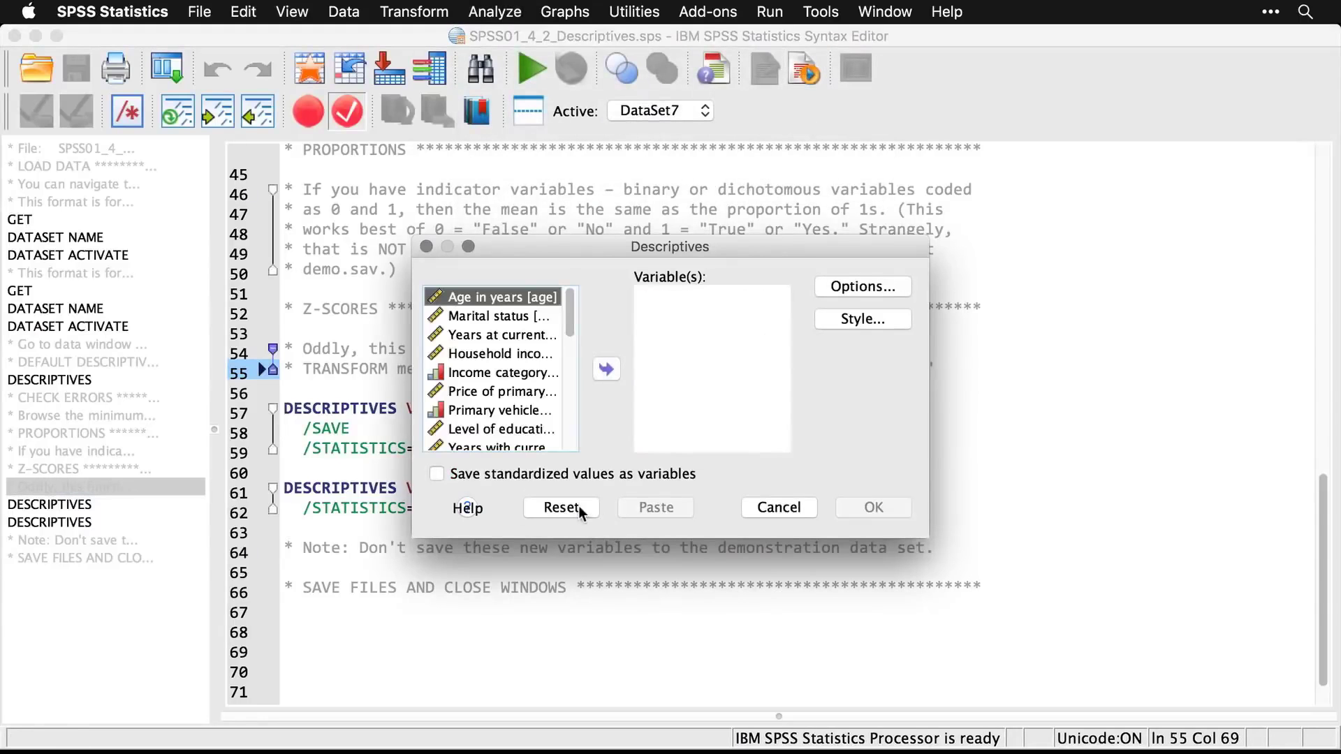
click(606, 373)
click(523, 336)
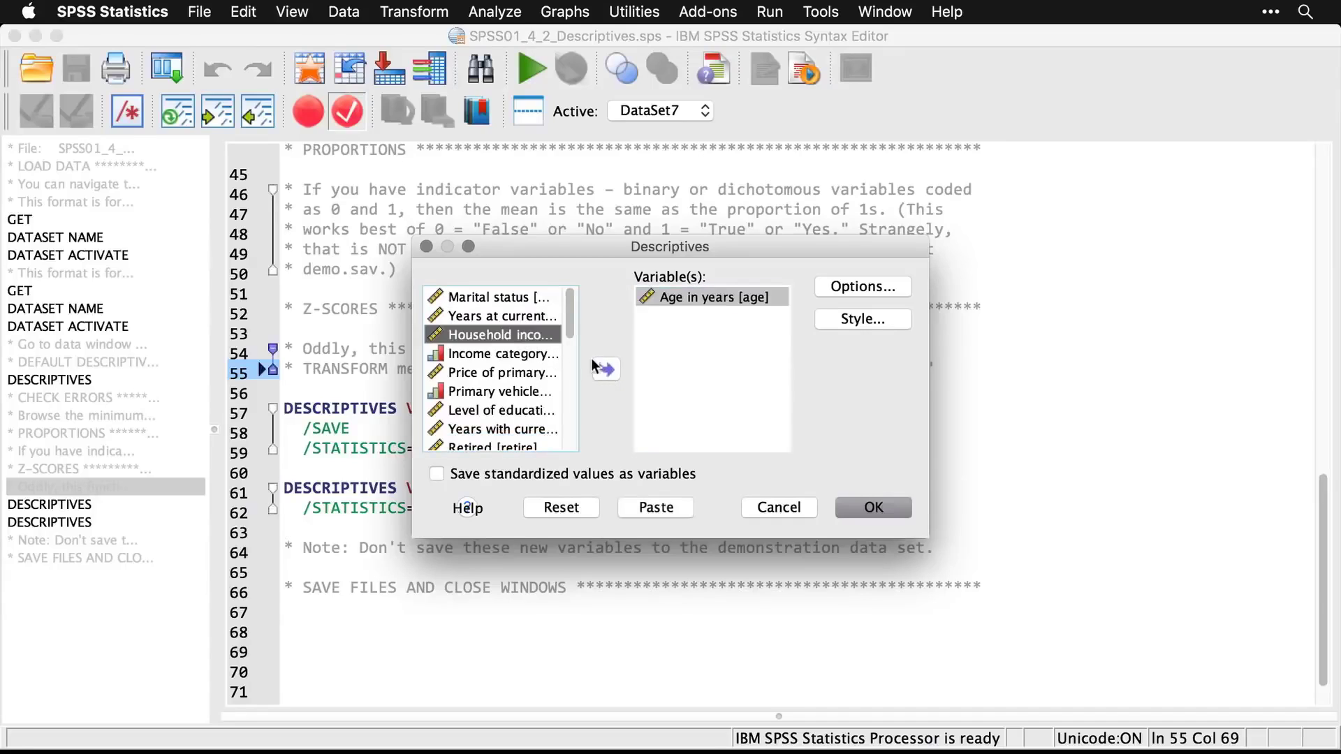
click(607, 370)
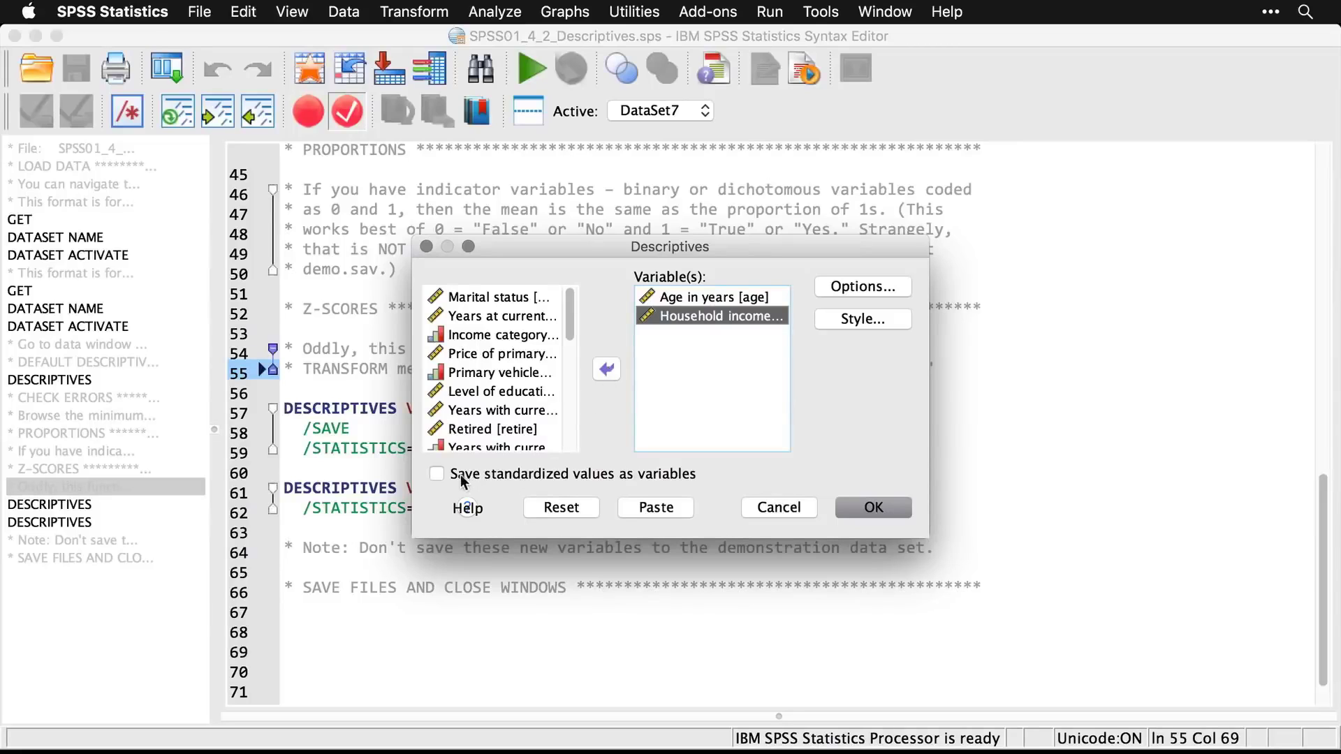
click(437, 474)
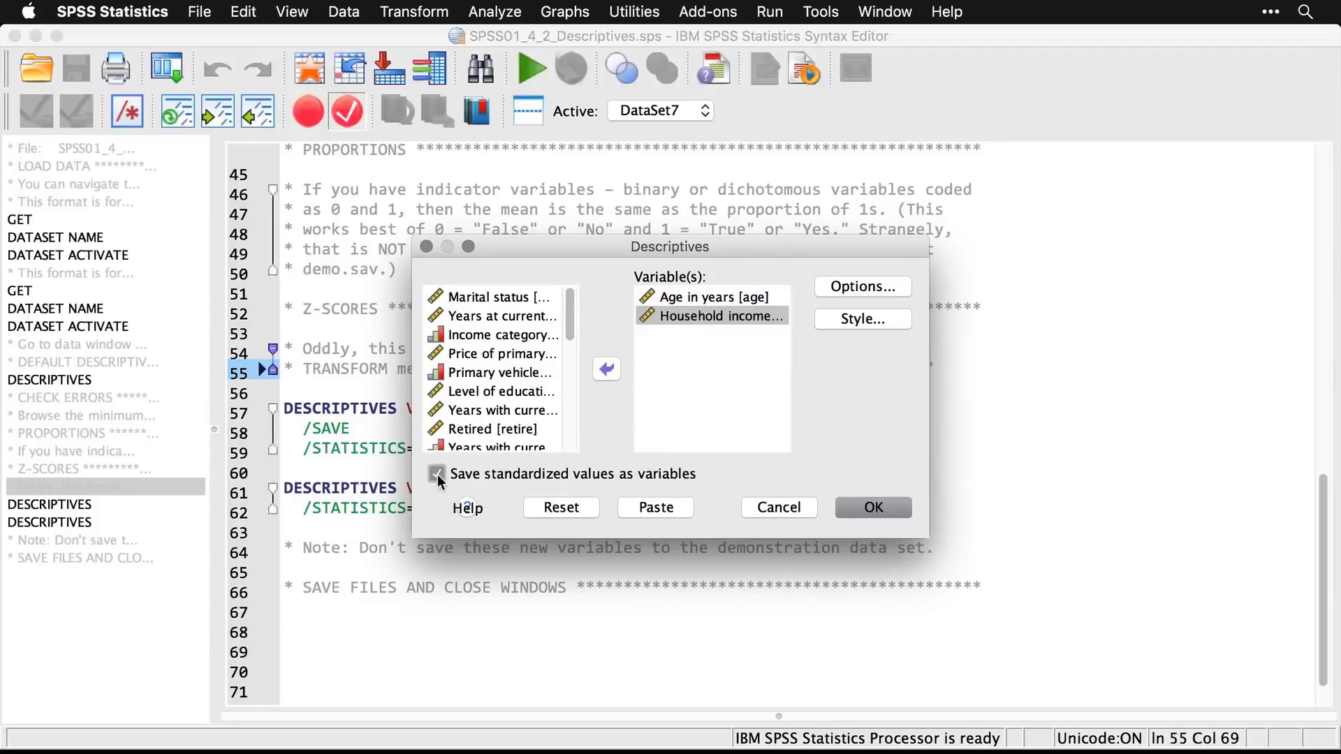
click(875, 506)
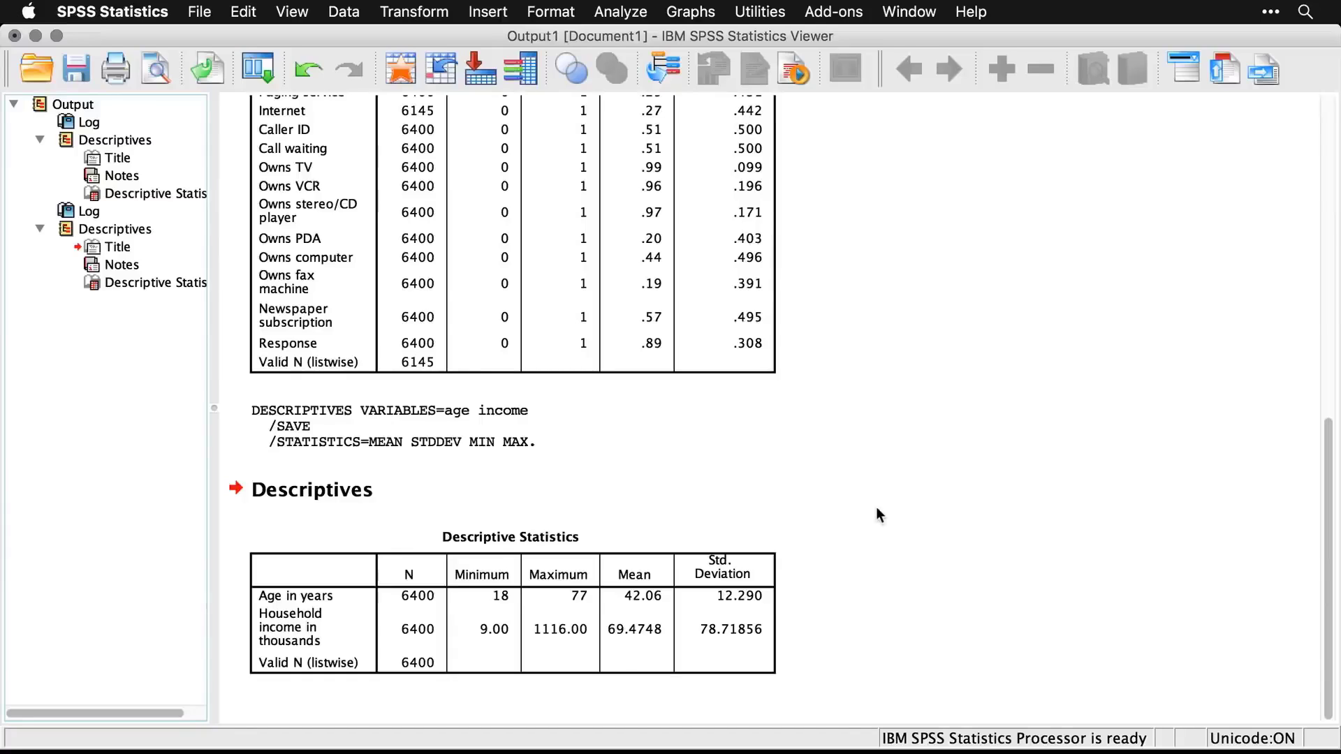
Step: Switch to the demo.sav data and inspect the z-score values in the Zage and Zincome columns
key(super+grave)
key(super+grave)
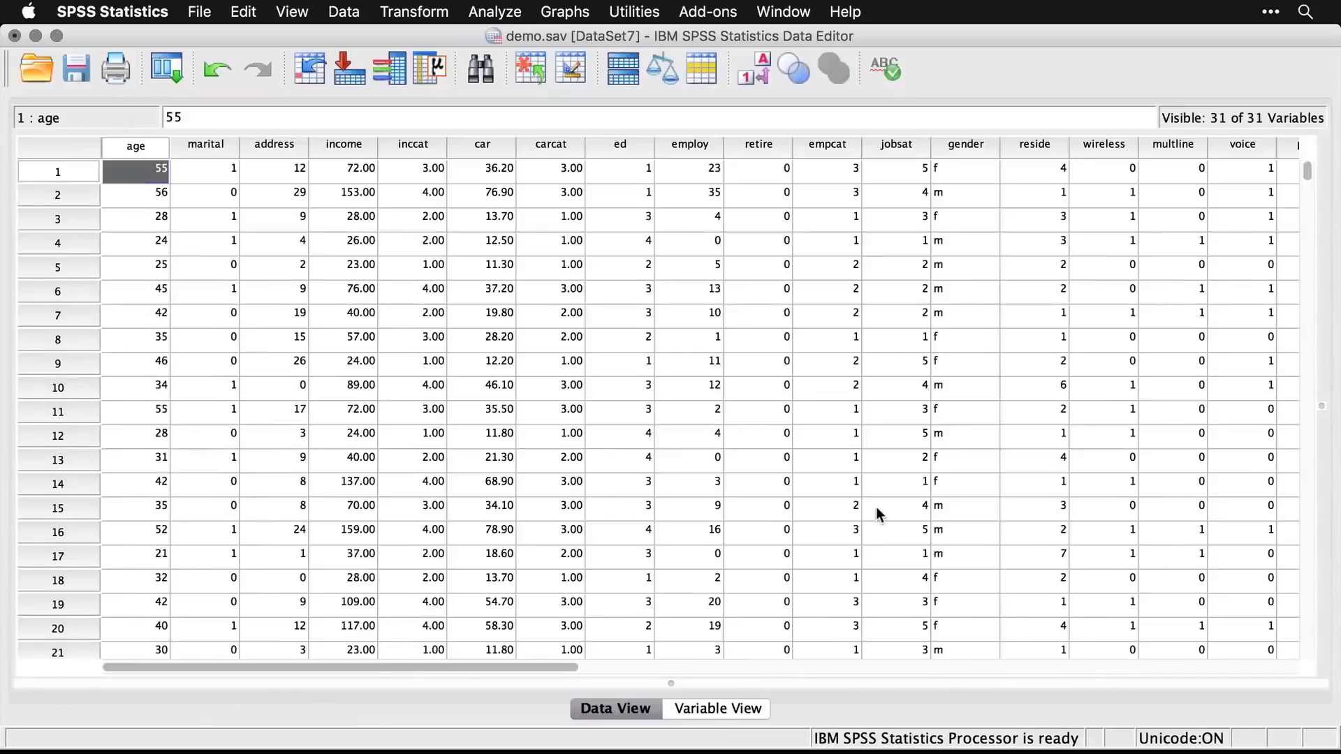
drag(543, 666, 1099, 670)
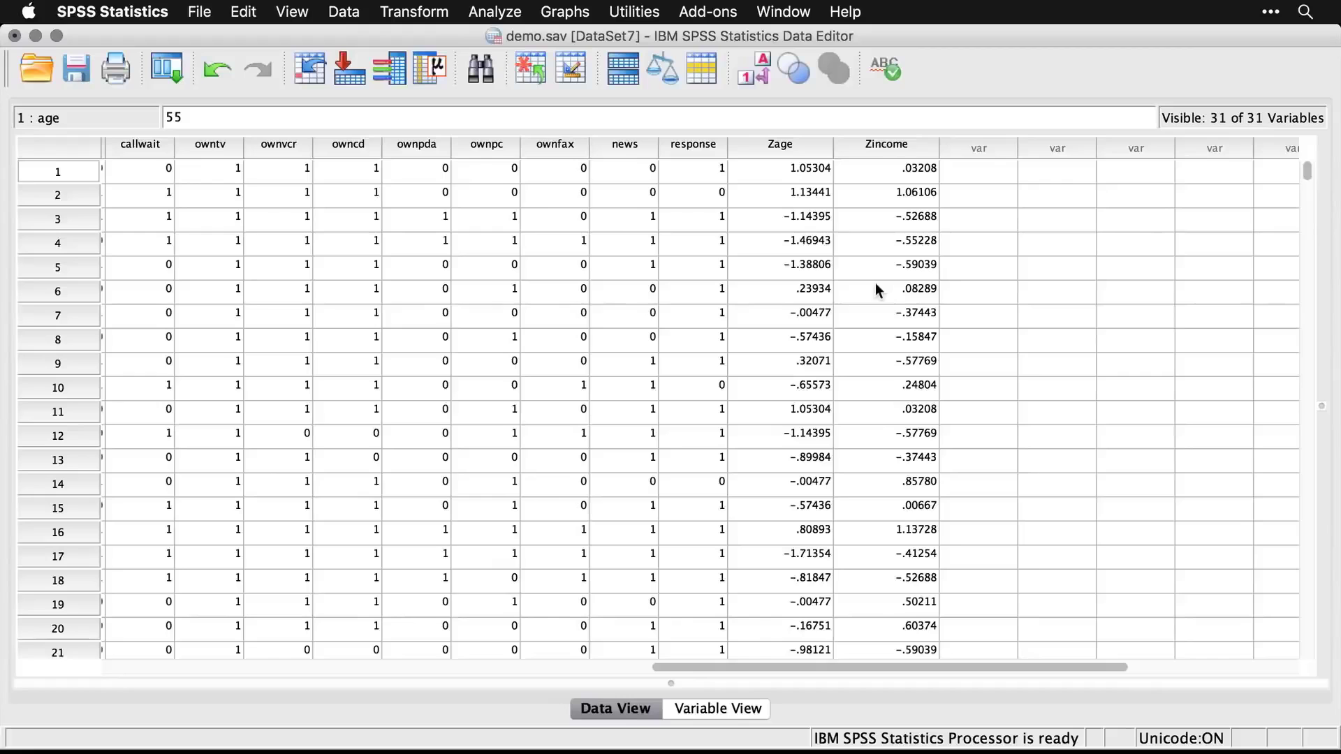
scroll(878, 290, down, 10)
scroll(877, 287, down, 6)
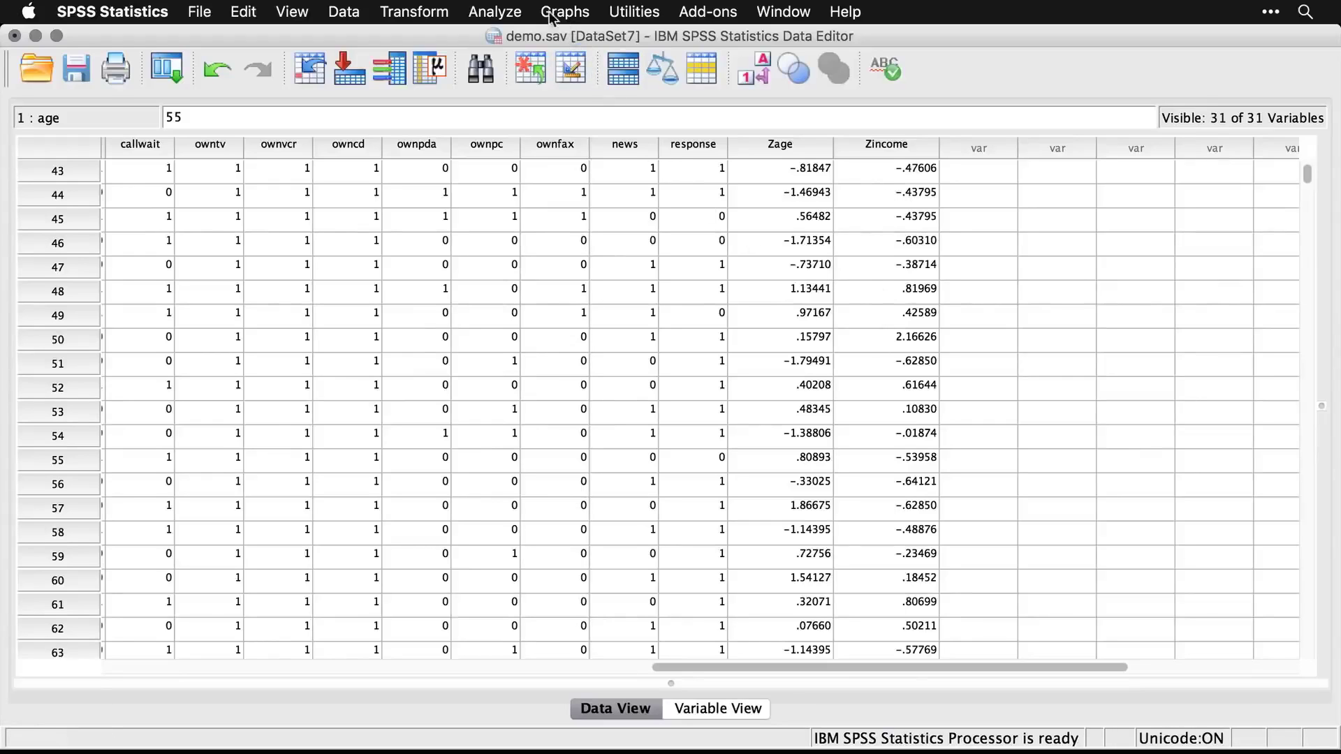
Step: Reset Descriptives and run it on the two Zscore variables for age and household income
click(513, 14)
mouse_move(513, 56)
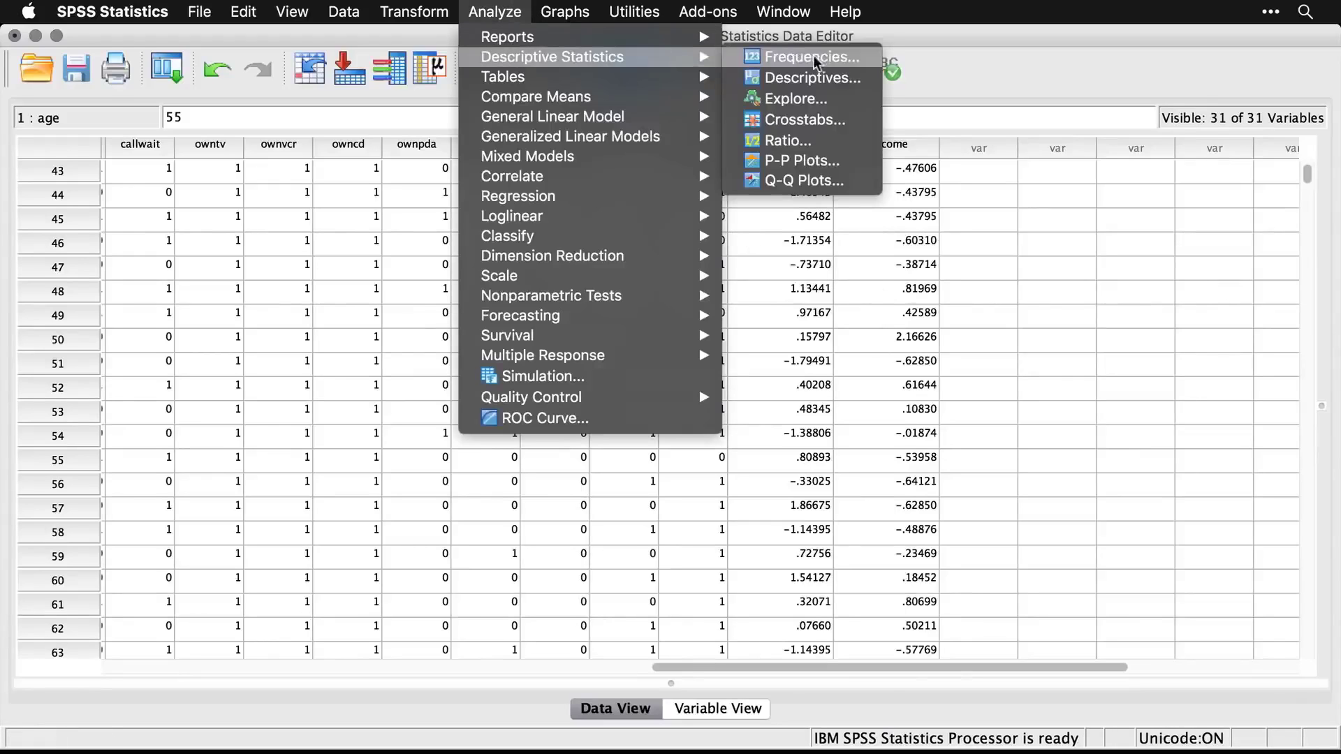
click(861, 79)
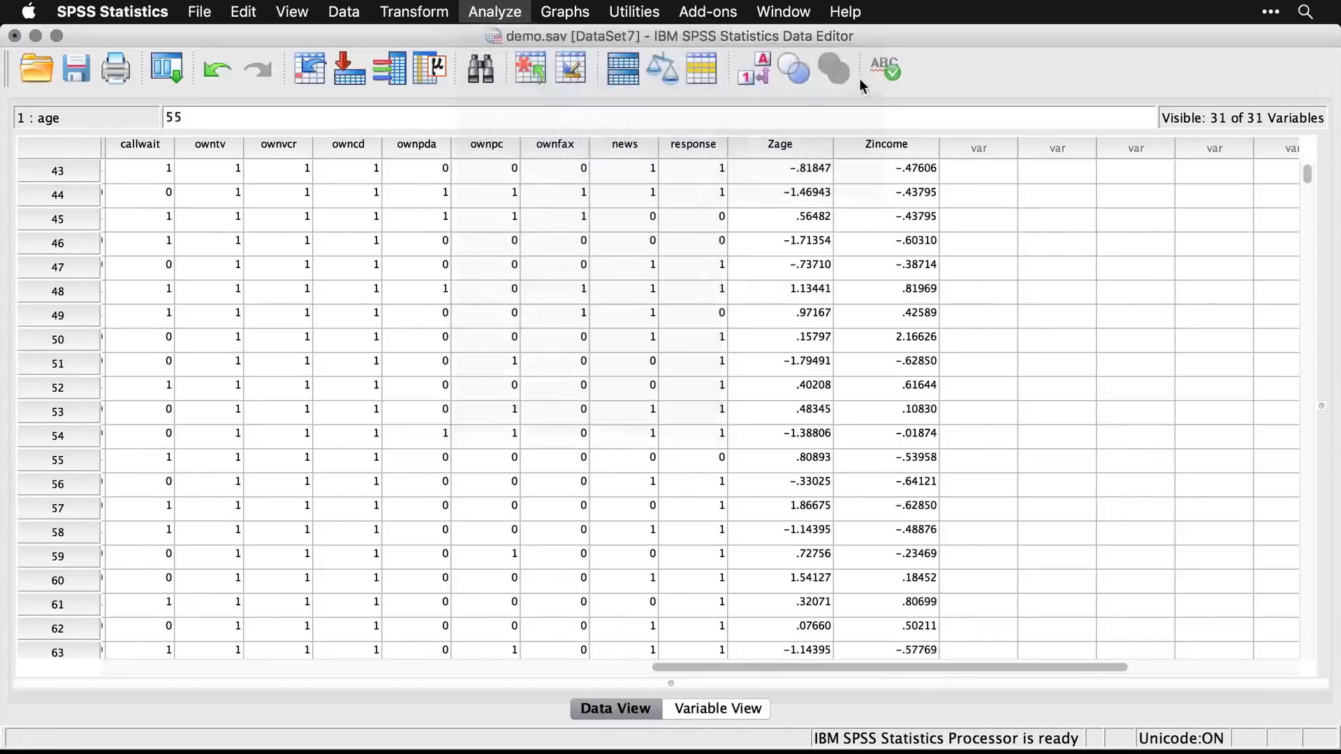
click(569, 505)
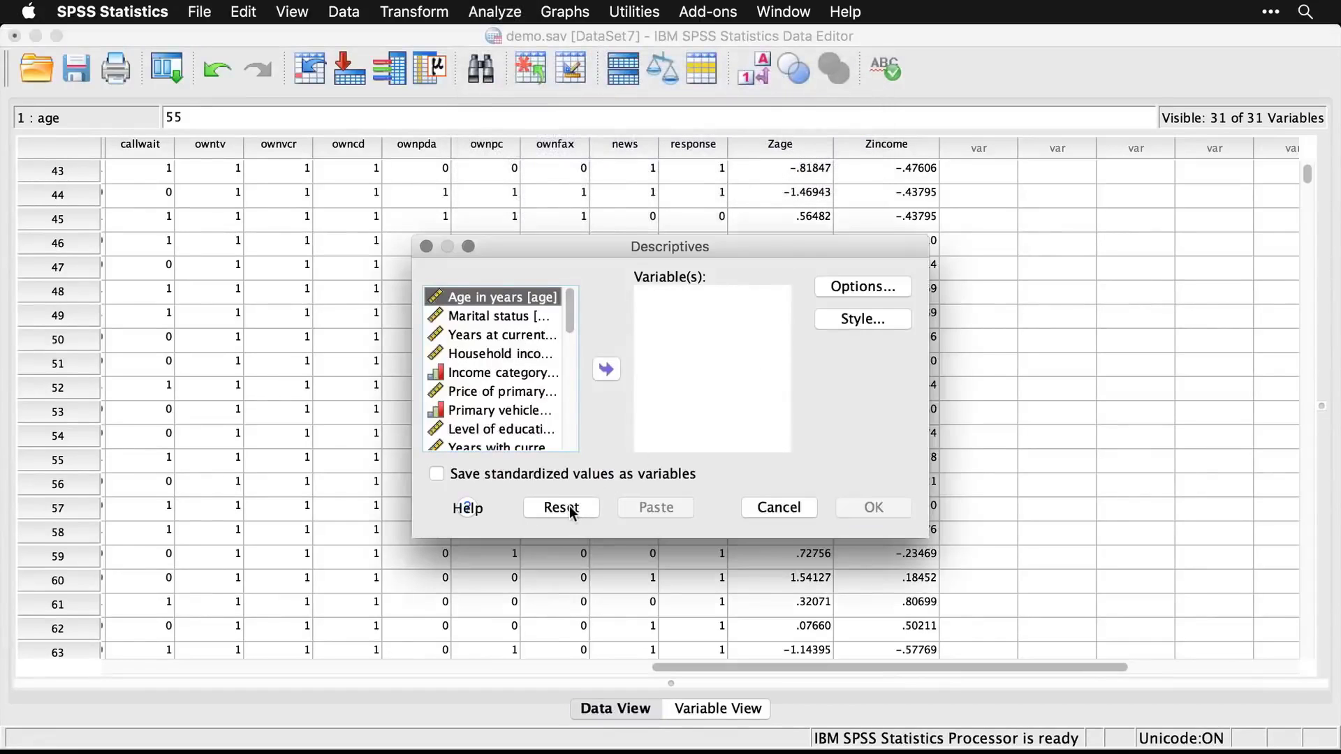
drag(571, 310, 577, 471)
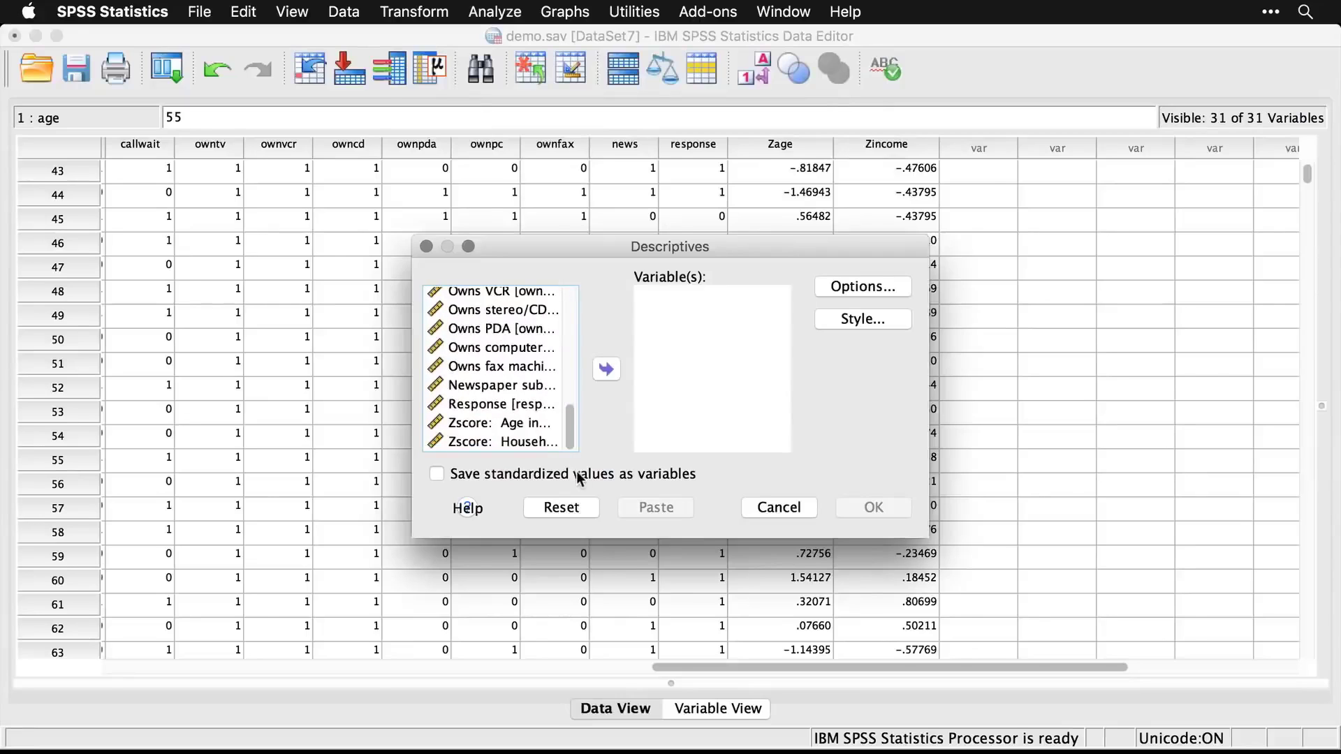
click(502, 423)
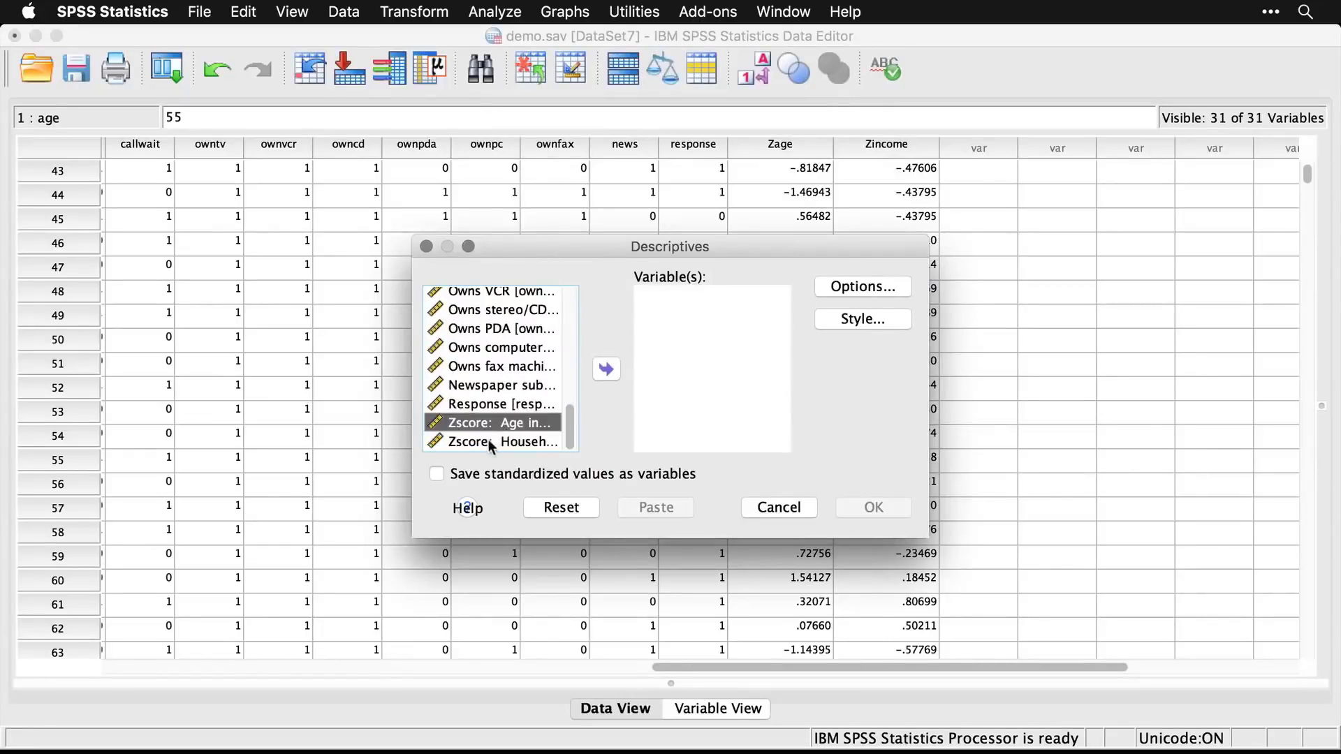
shift+click(488, 440)
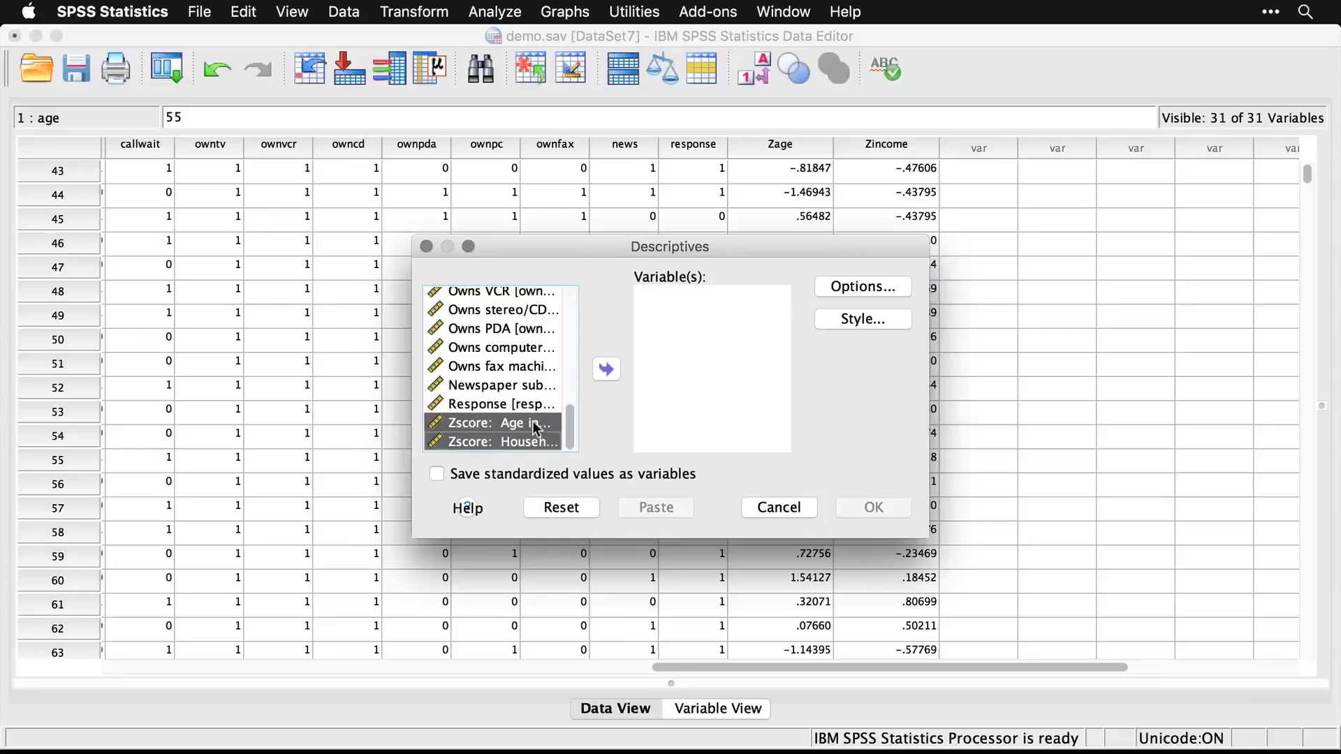
click(608, 369)
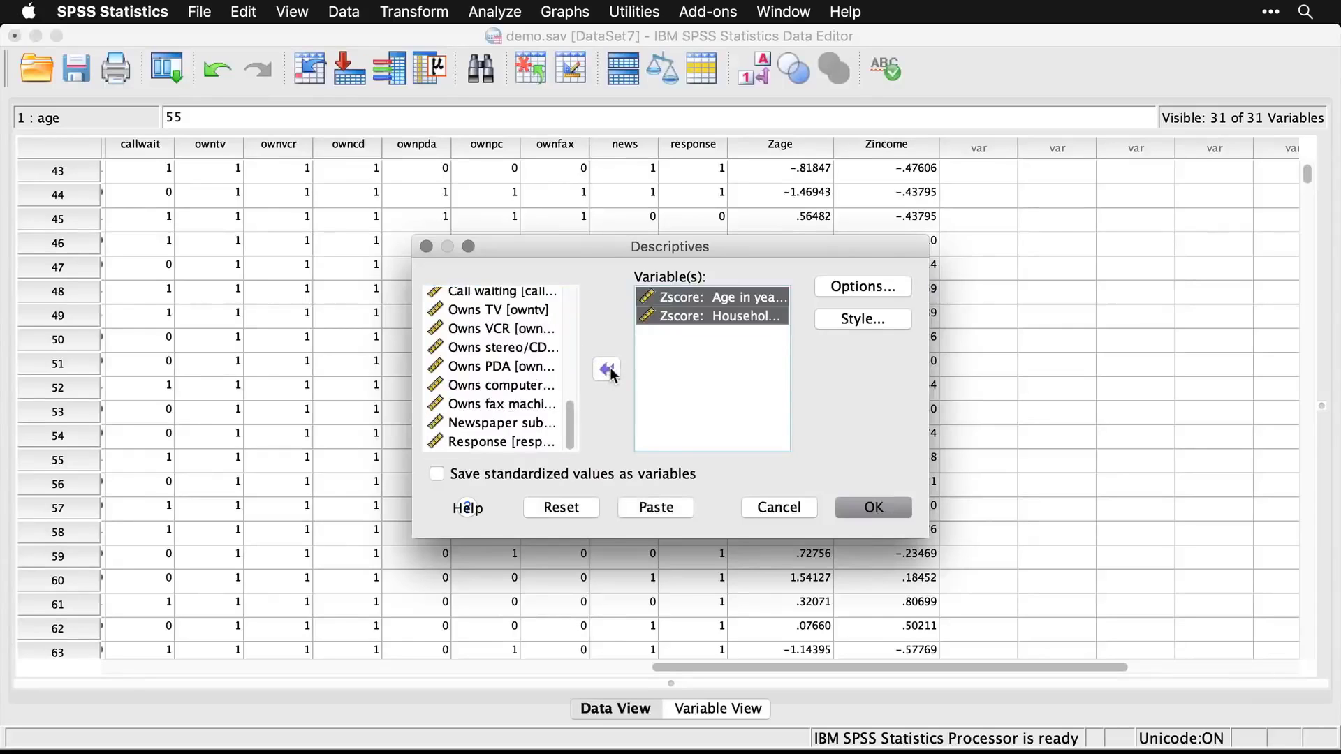
click(873, 510)
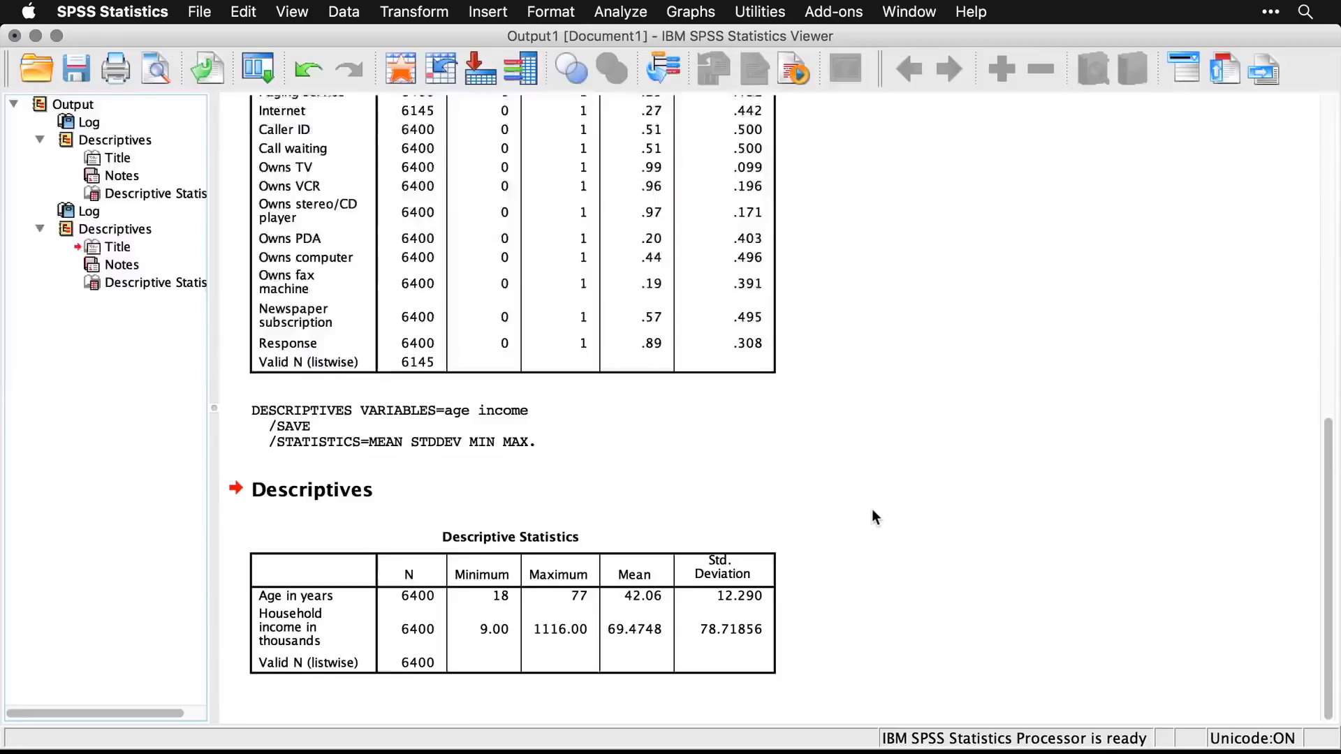
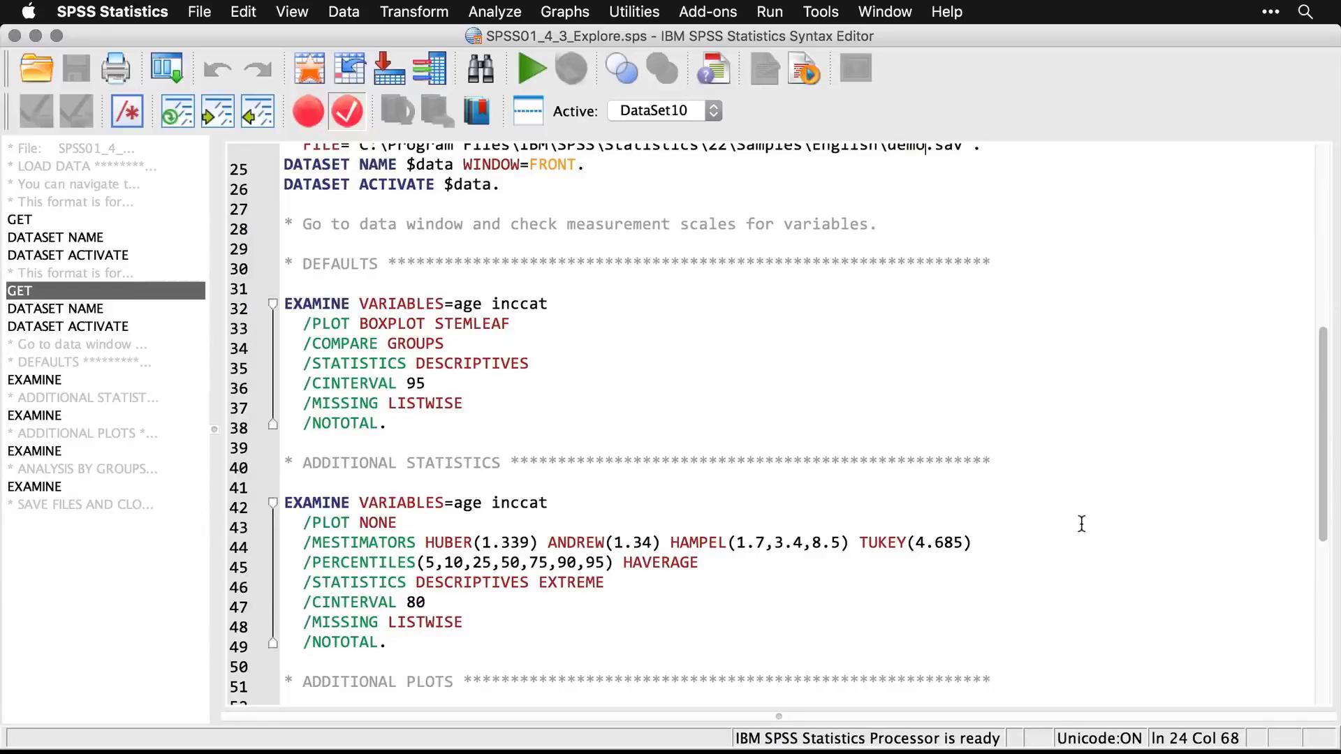
Step: Run a default Explore analysis with Age in years and Income category as dependent variables, displaying both statistics and plots
click(504, 9)
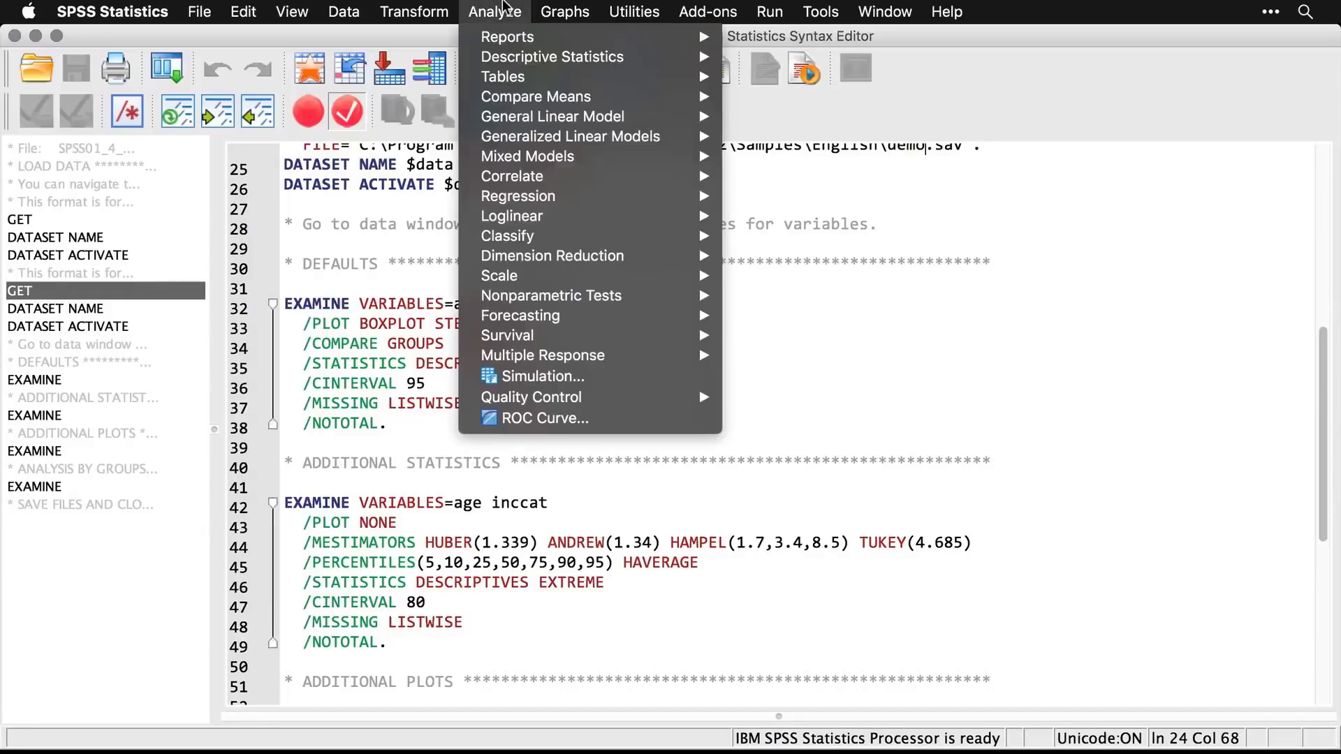
mouse_move(525, 59)
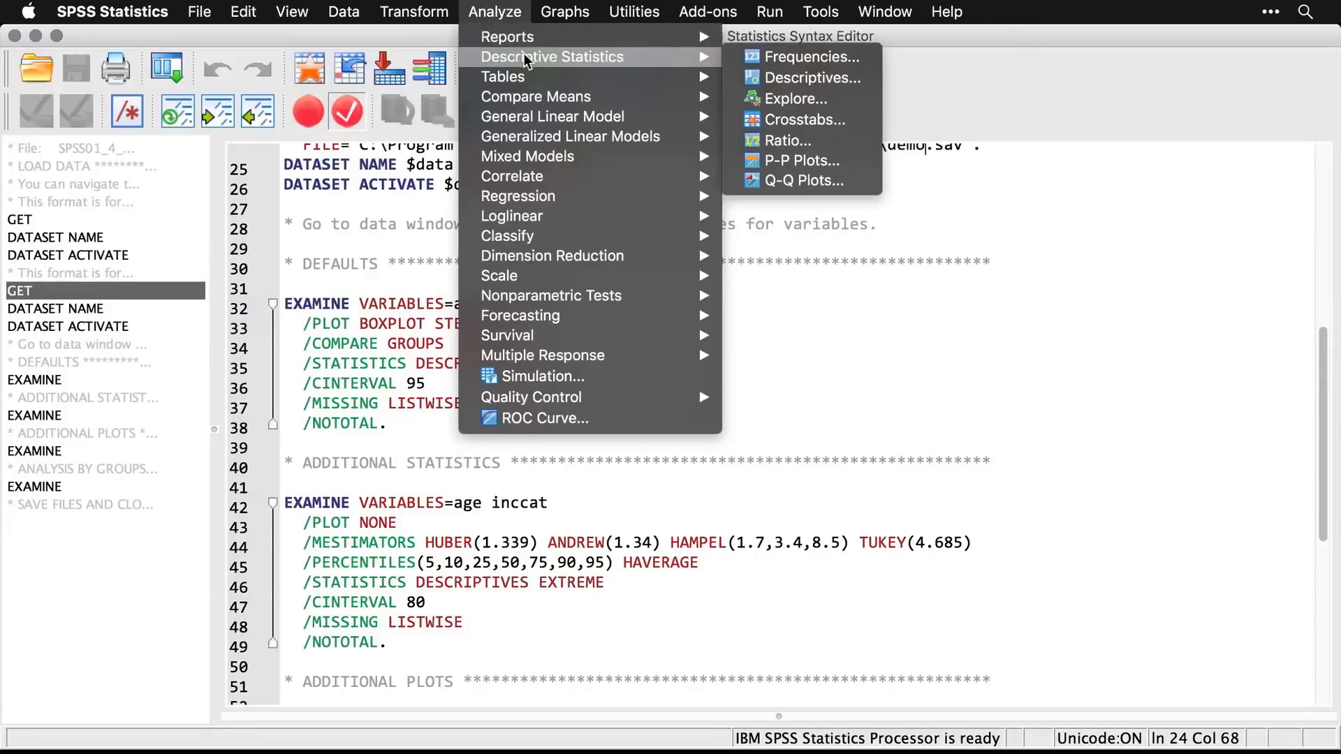
click(841, 103)
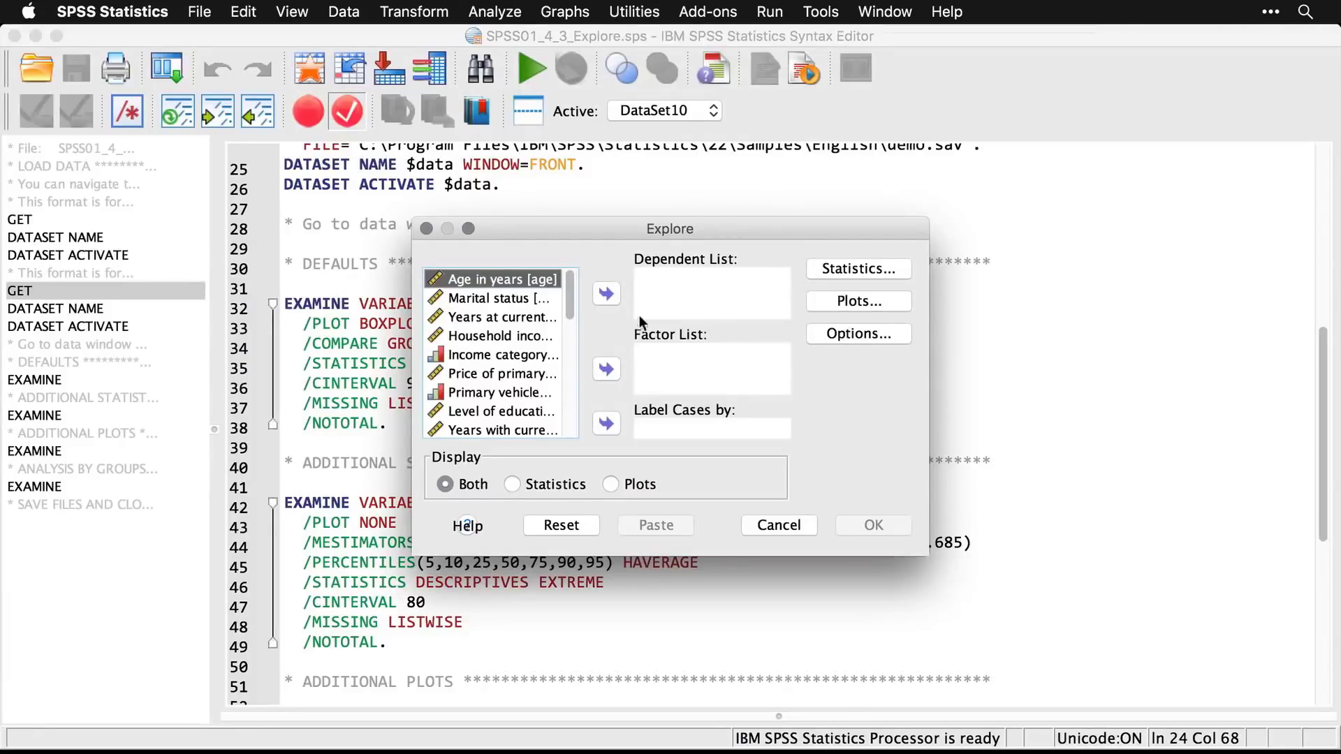
click(605, 295)
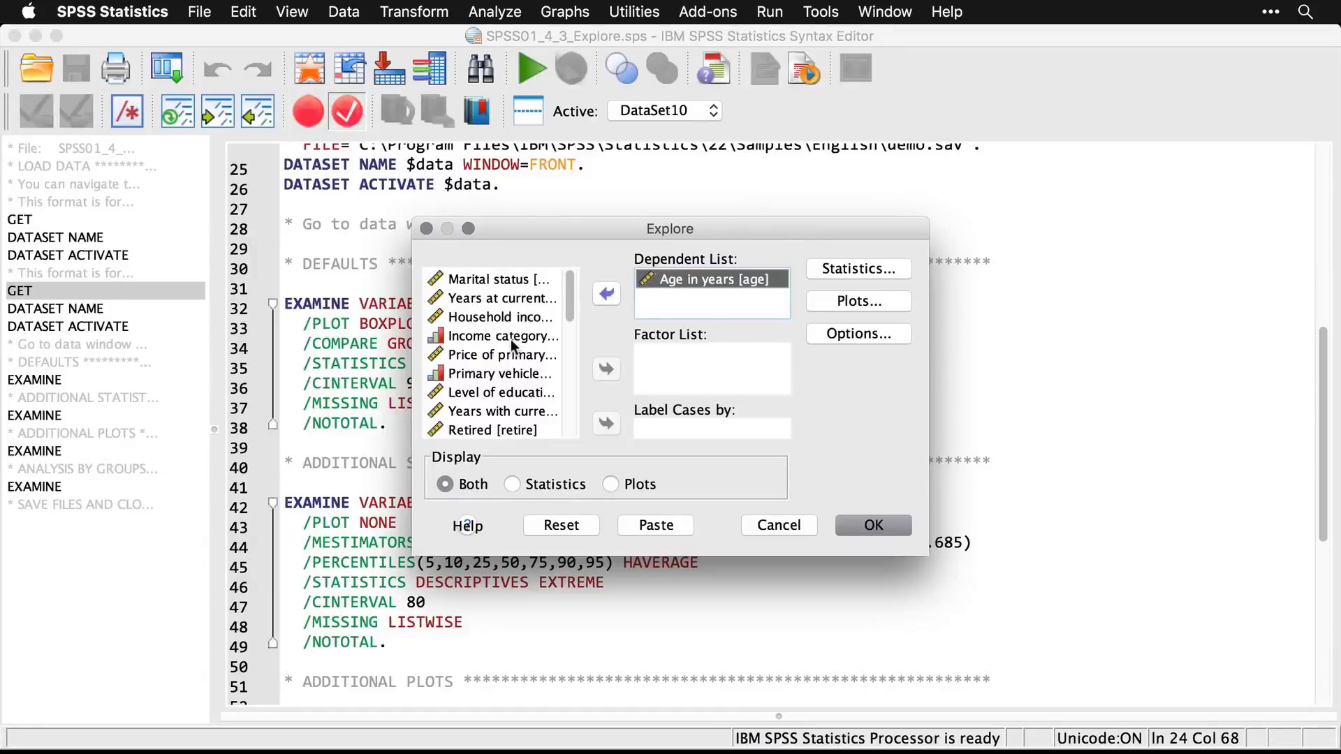
click(517, 336)
click(606, 294)
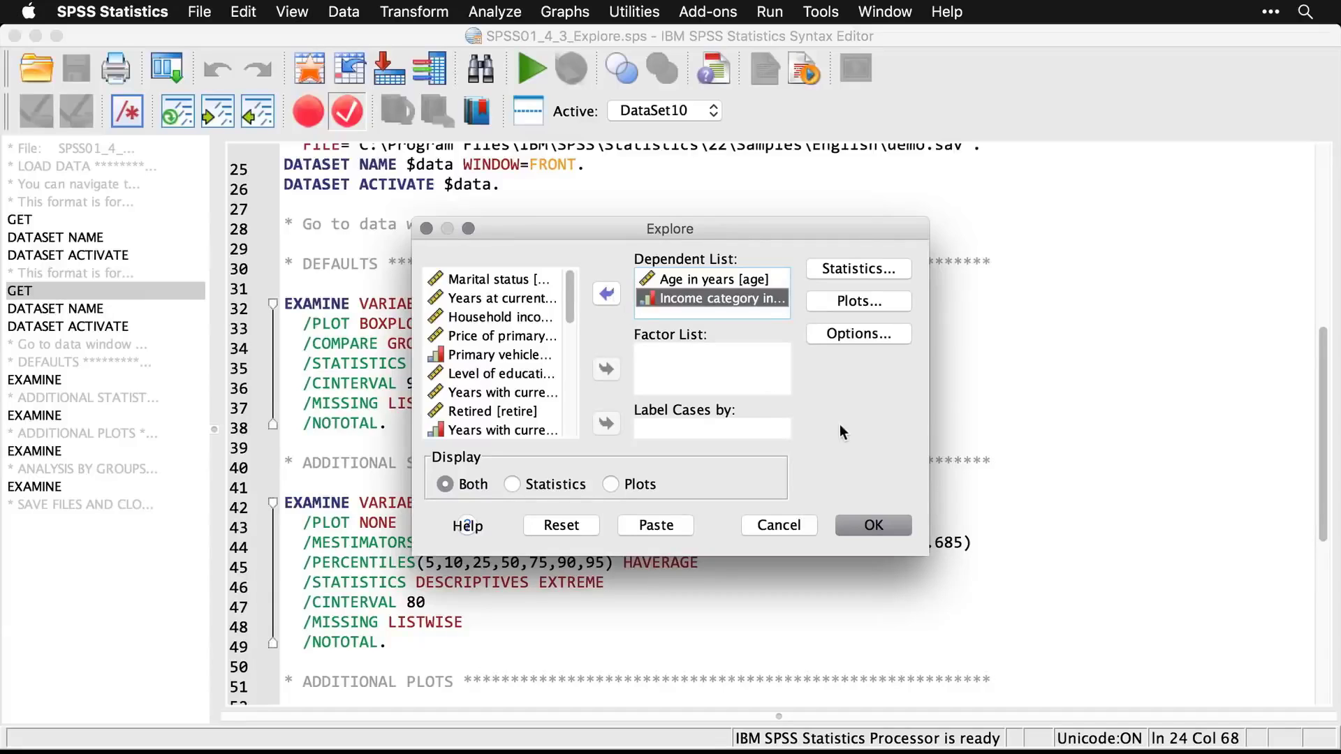
click(881, 528)
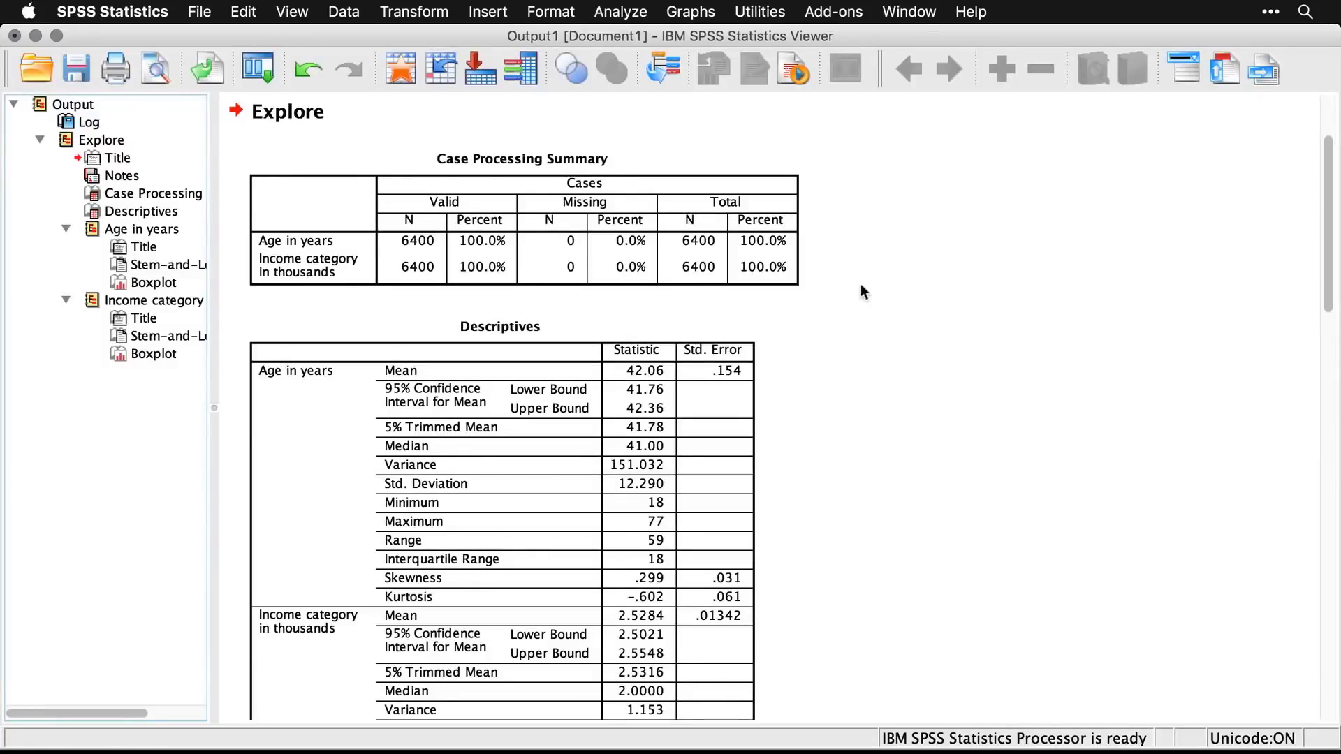
Step: Review the Explore Descriptives table, reading the statistics and standard errors for age and income category
scroll(861, 286, down, 3)
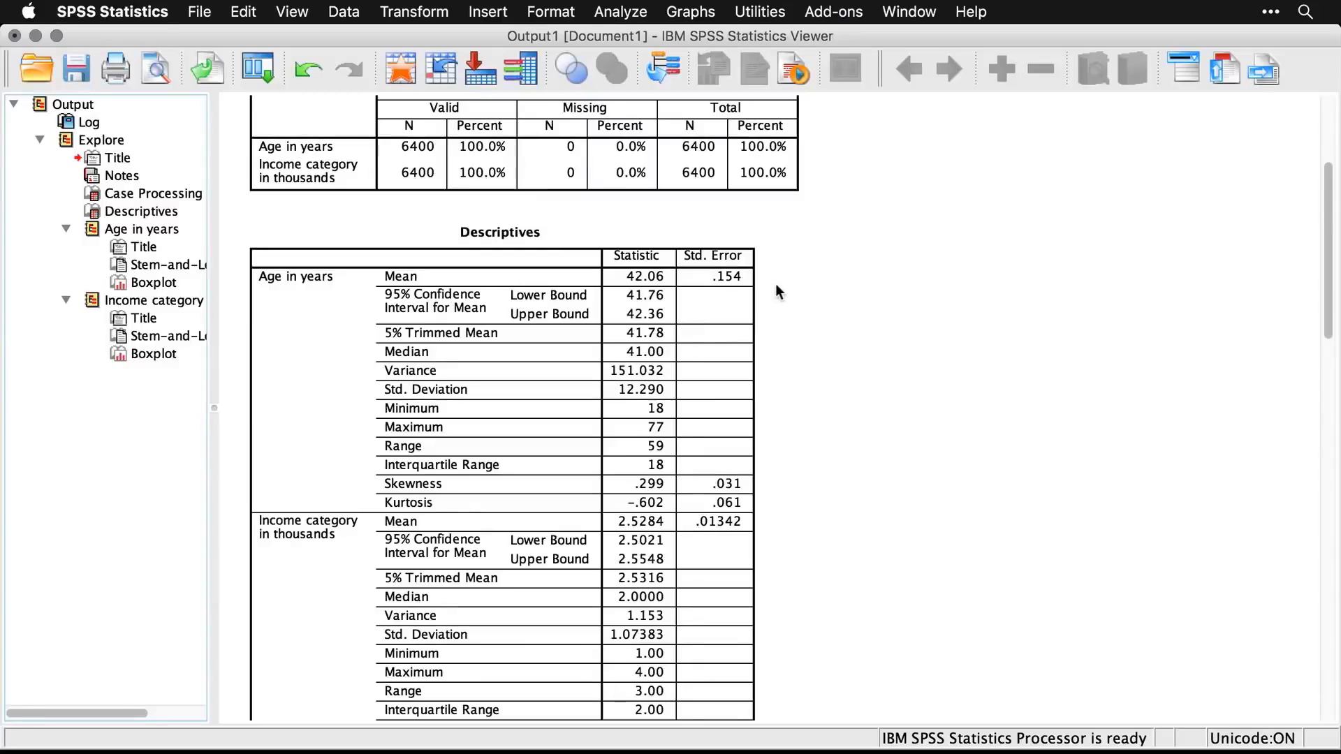
click(749, 292)
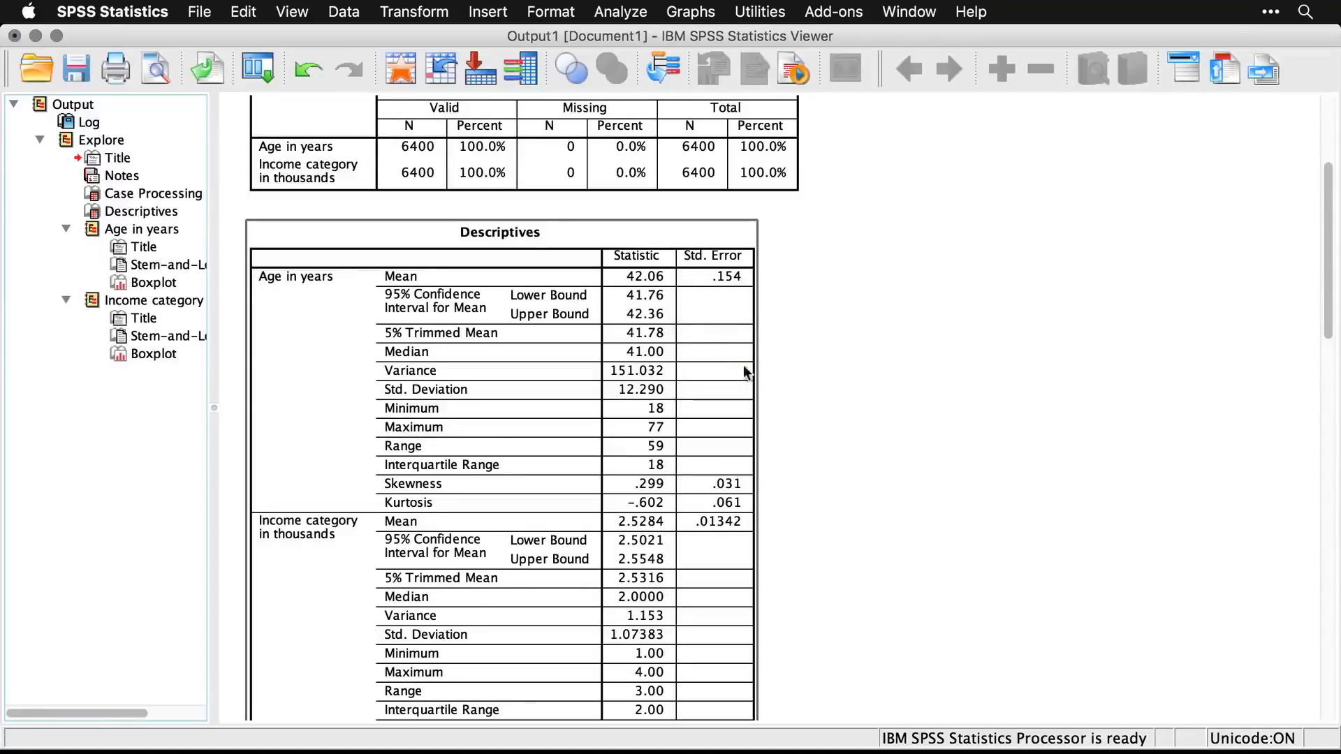
click(809, 390)
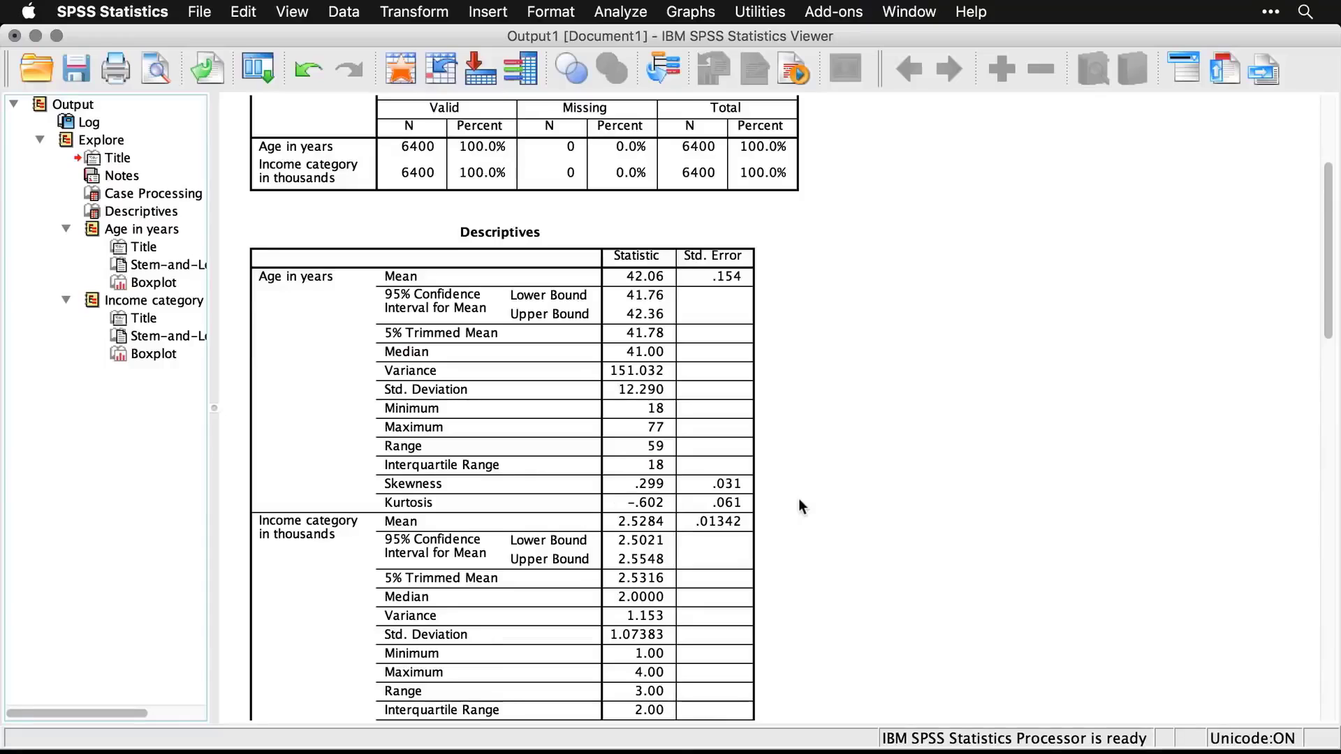
scroll(799, 503, down, 3)
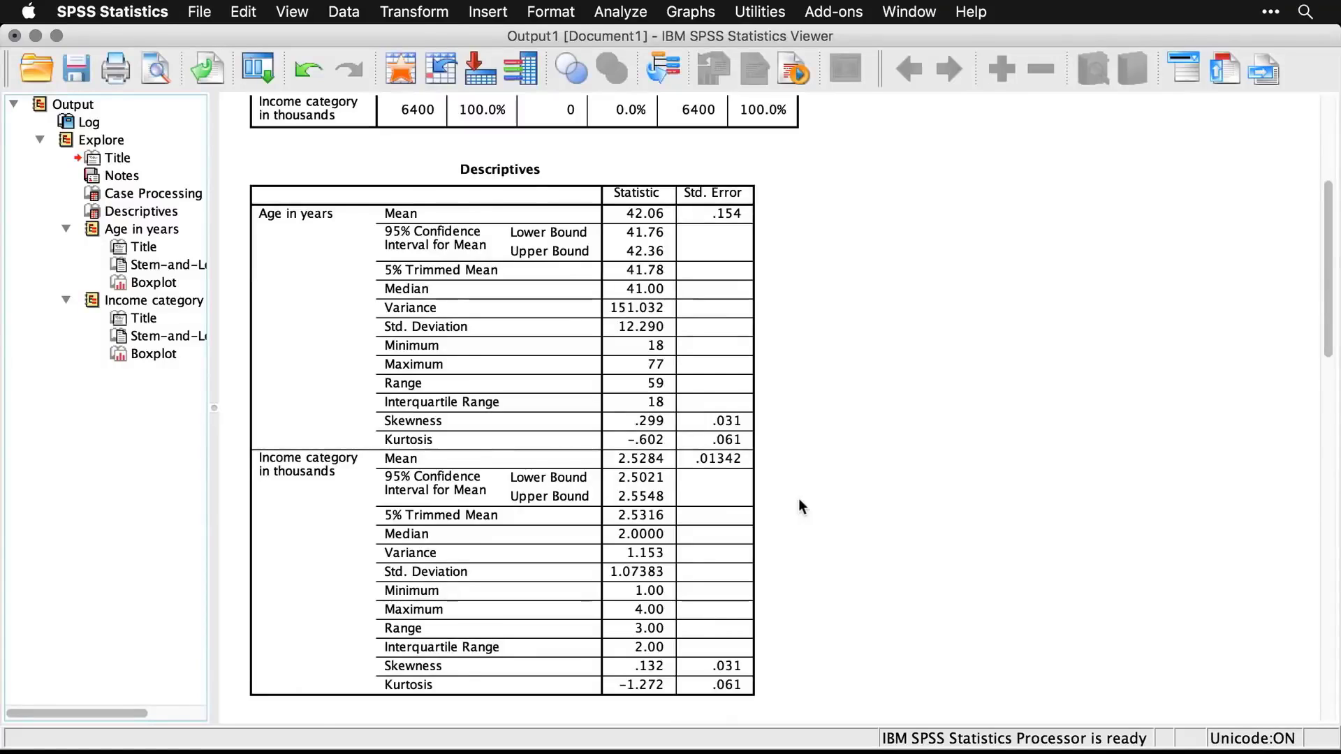
scroll(798, 505, down, 1)
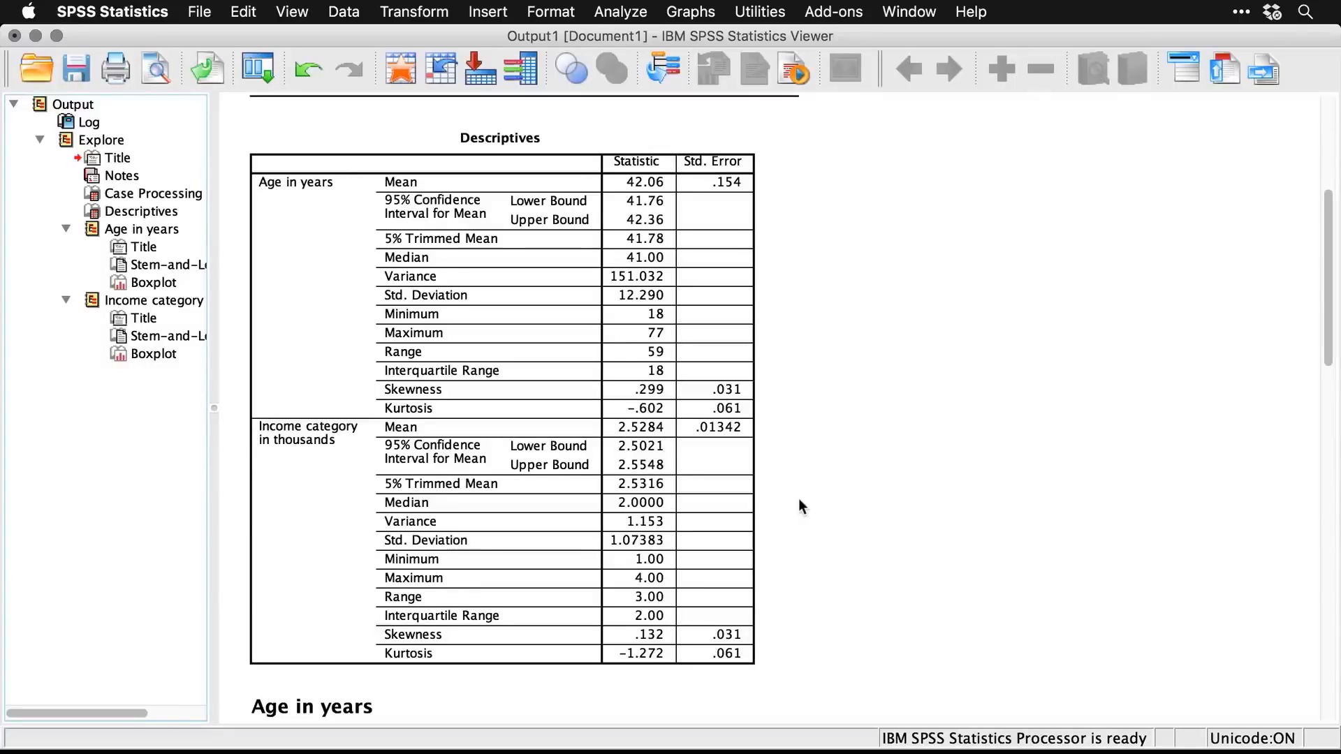
Step: Examine the stem-and-leaf plot and the boxplot for Age in years in the Explore output
scroll(799, 499, down, 10)
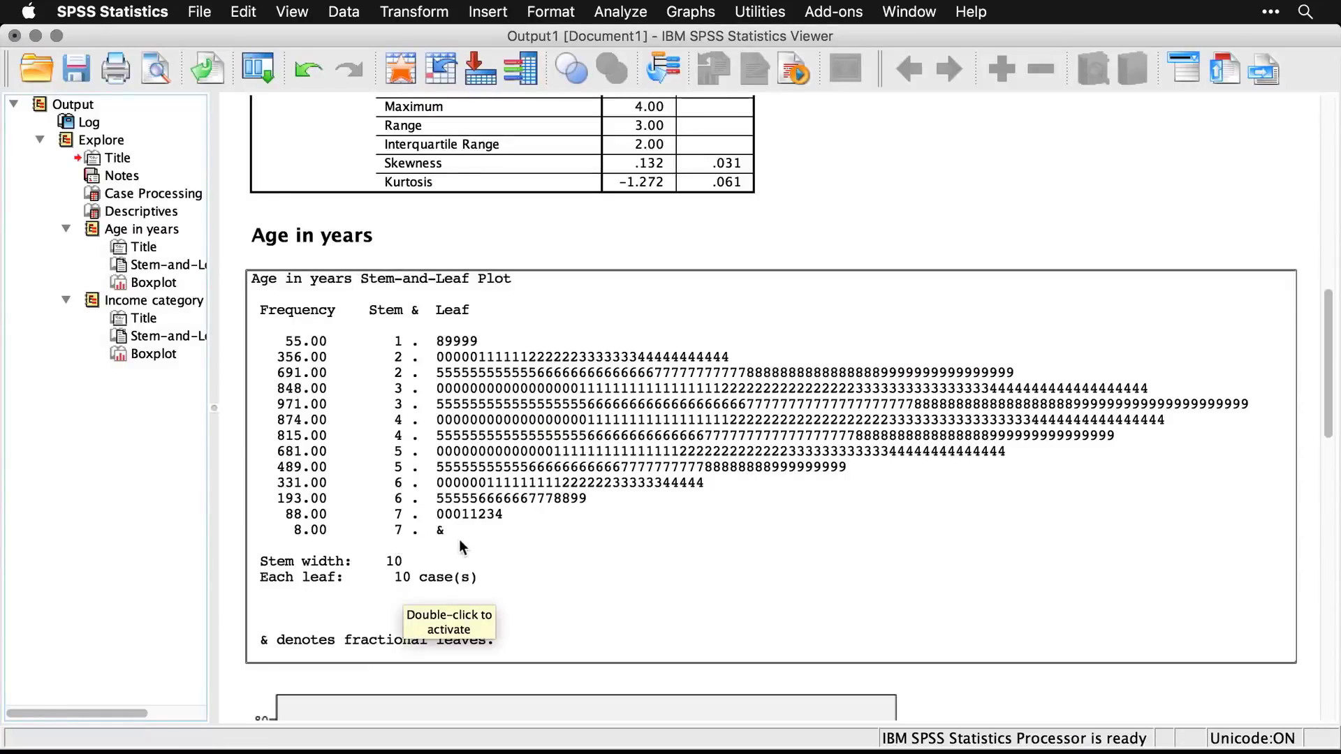
scroll(459, 545, down, 5)
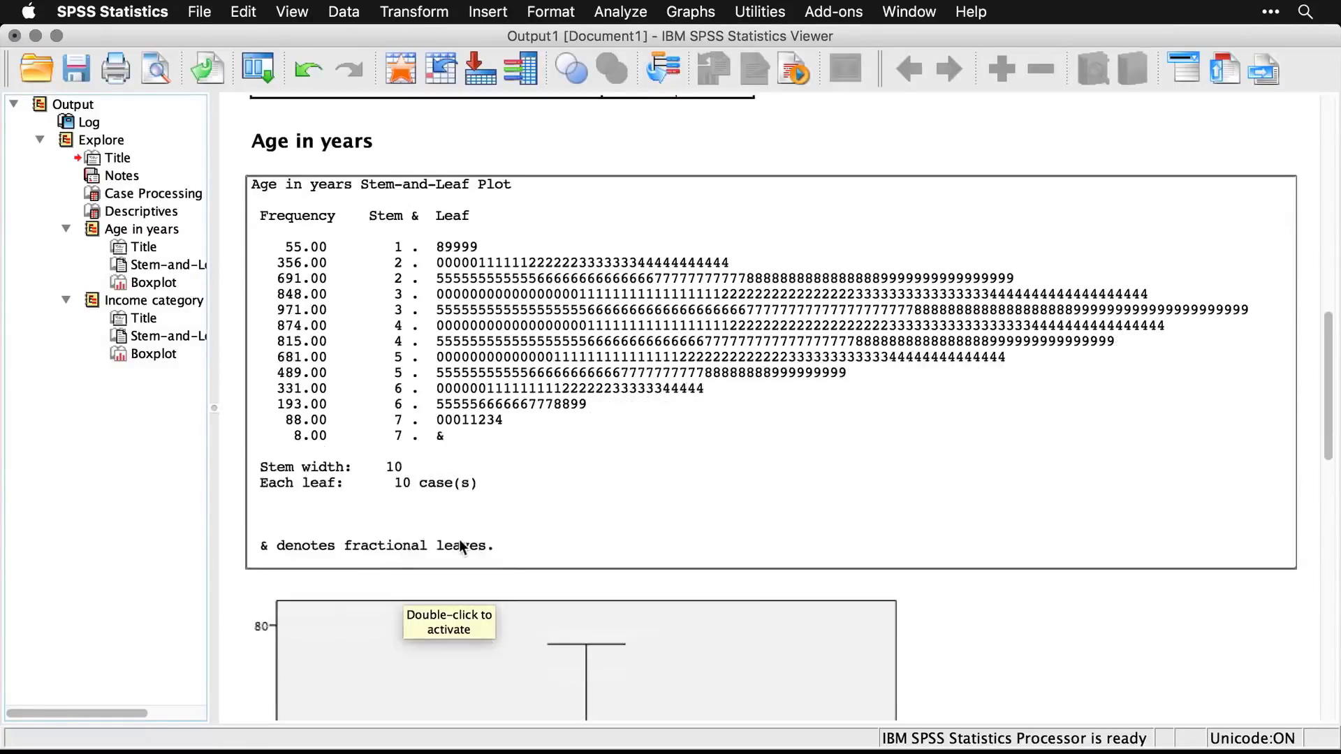
scroll(458, 546, down, 7)
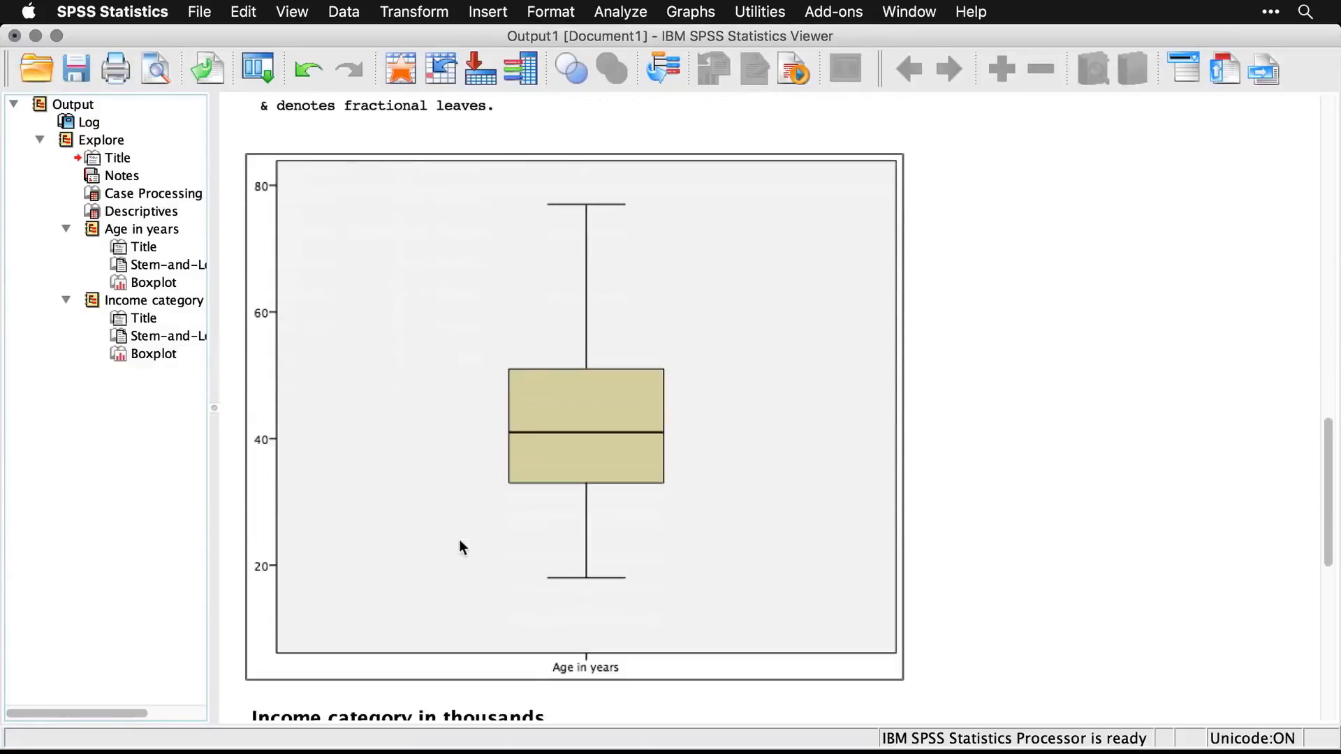
Step: Examine the stem-and-leaf plot and the boxplot for Income category in thousands in the Explore output
click(1095, 607)
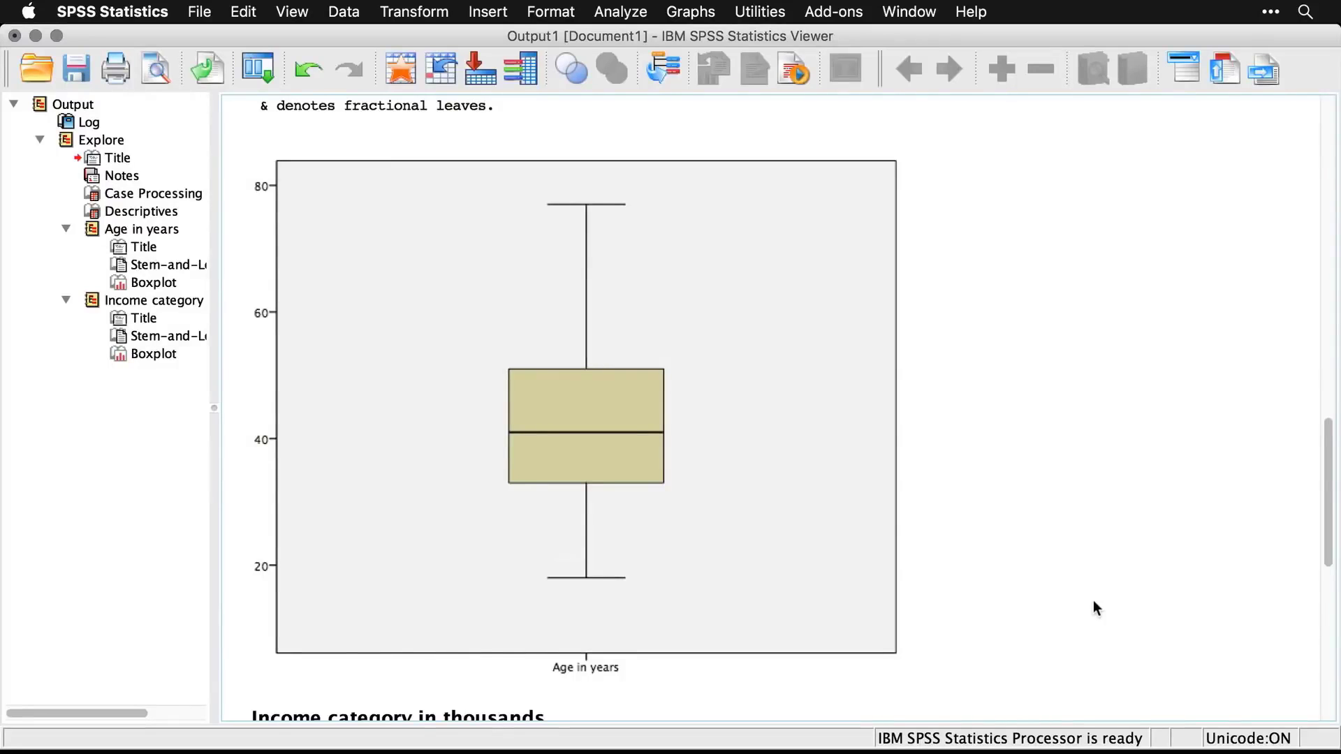
scroll(1094, 605, down, 8)
scroll(1093, 604, down, 3)
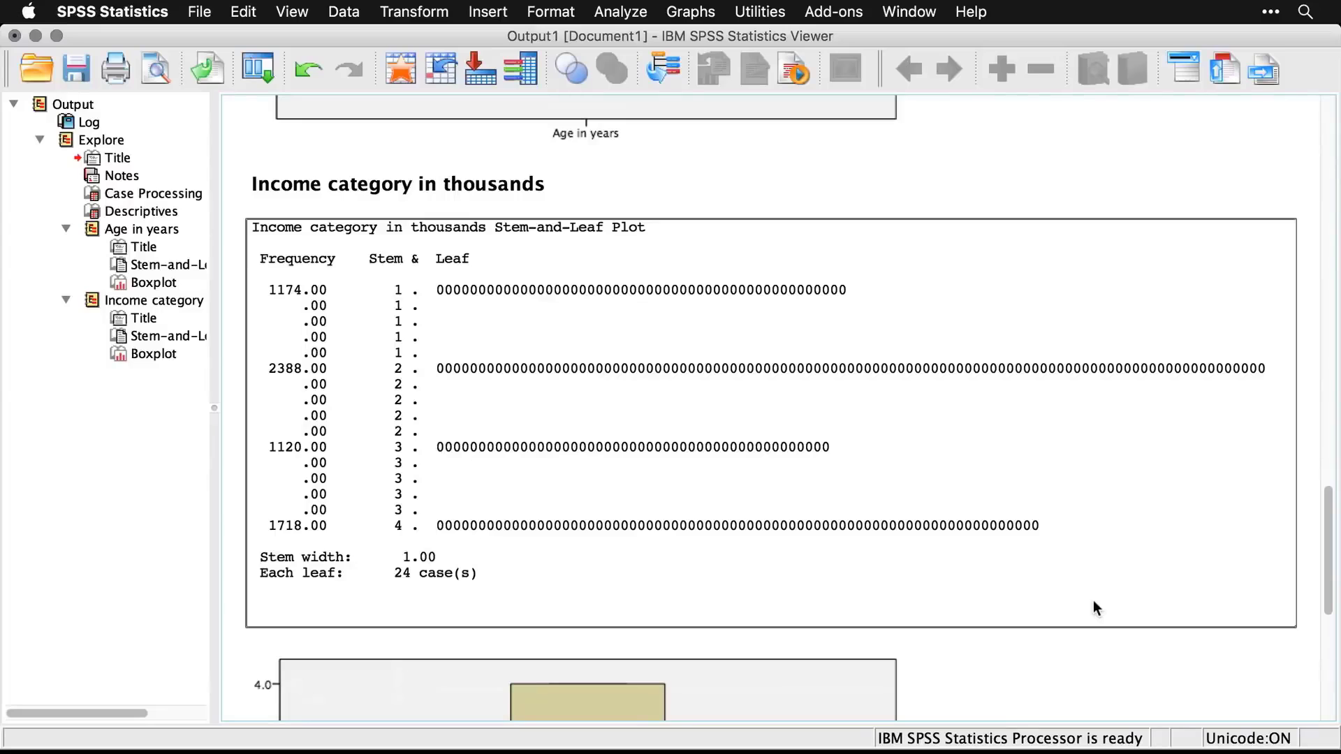
scroll(1093, 602, down, 10)
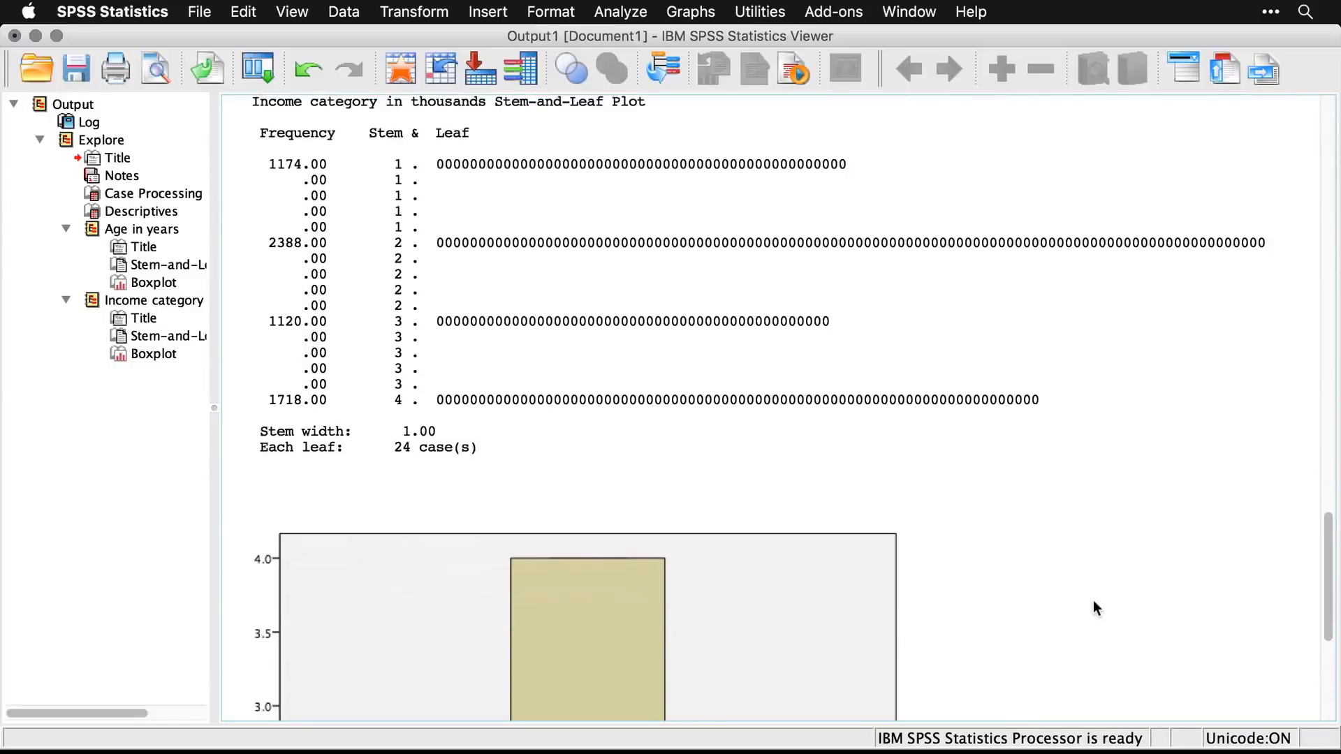
scroll(1094, 607, down, 5)
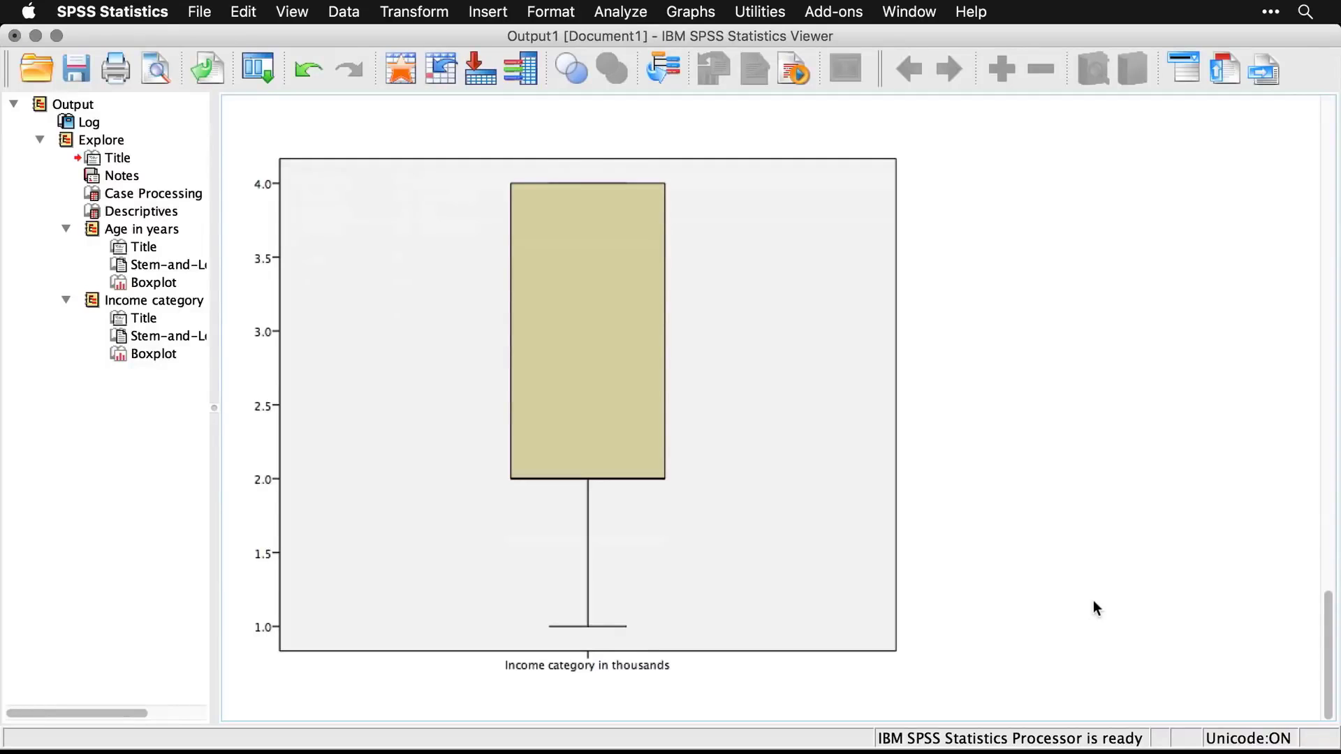
Step: Rerun Explore on age and income category displaying statistics only, with an 80% confidence interval, M-estimators, outliers and percentiles
key(super+grave)
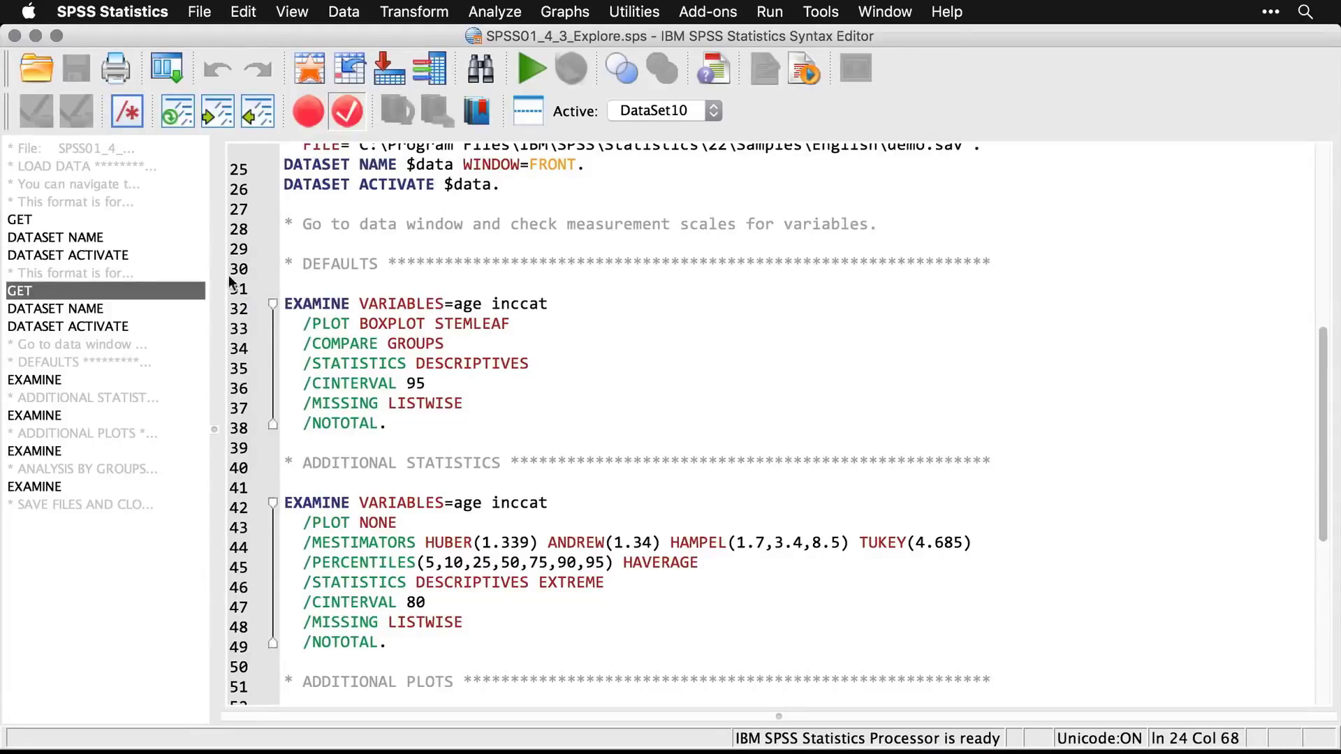
click(169, 67)
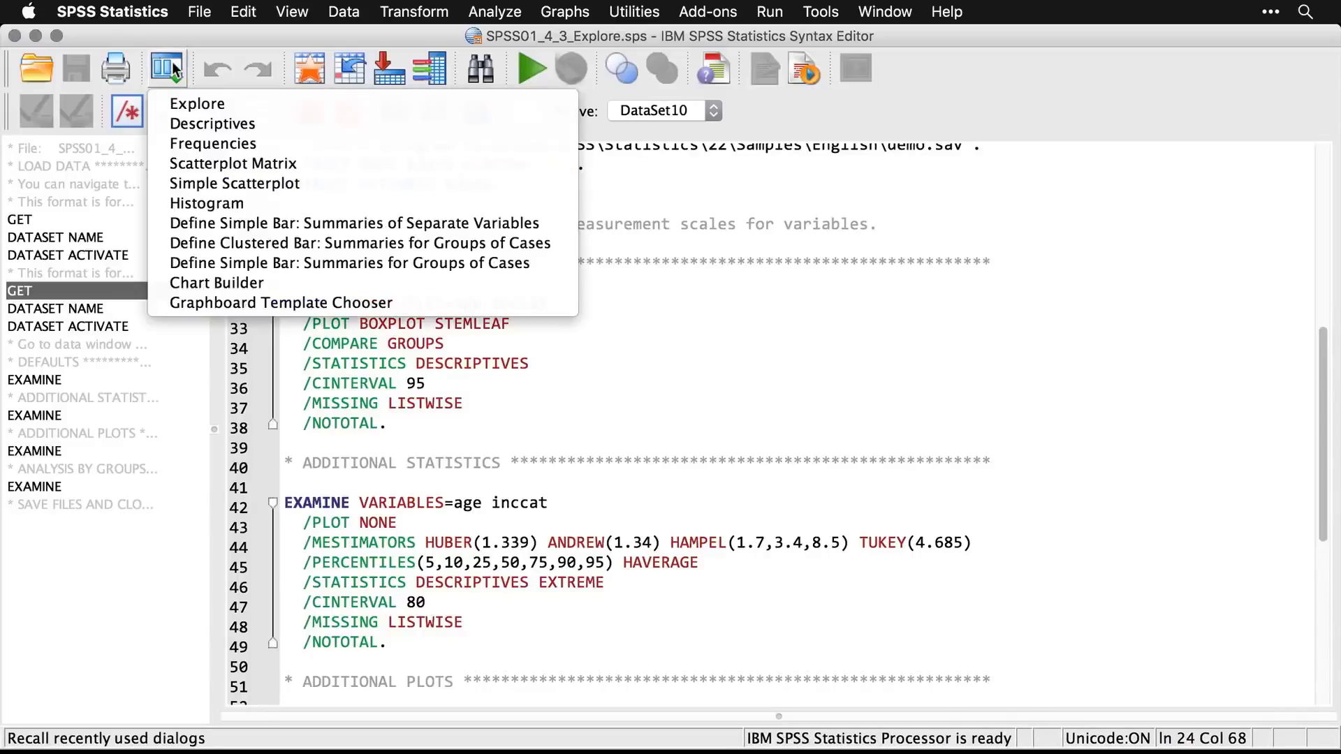
click(188, 102)
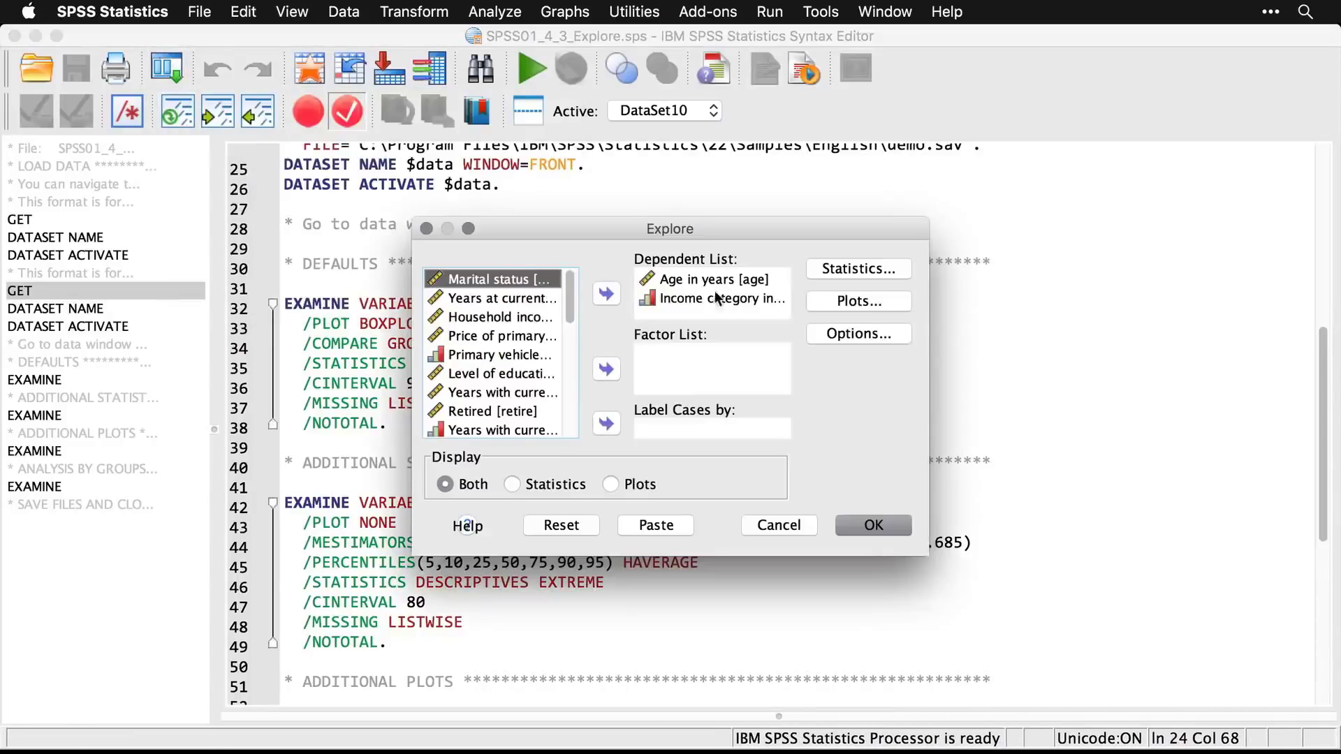
click(510, 482)
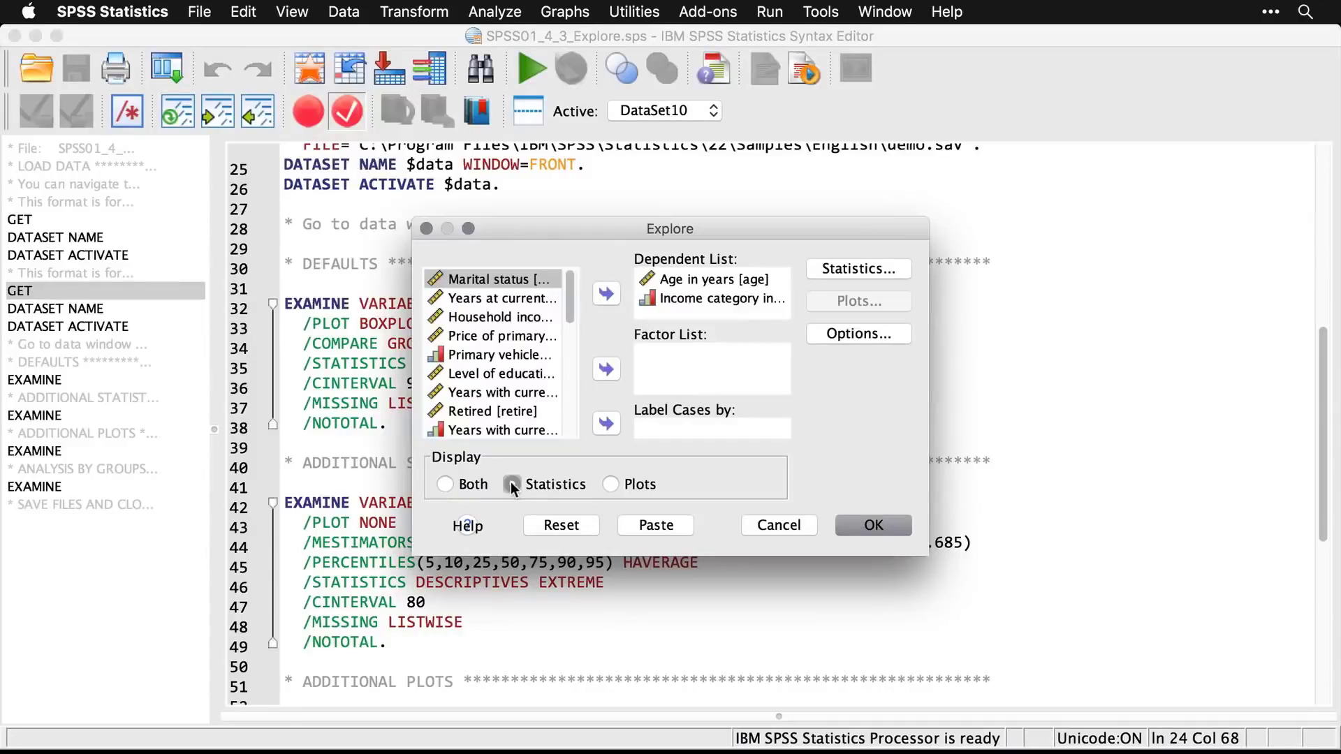
click(873, 275)
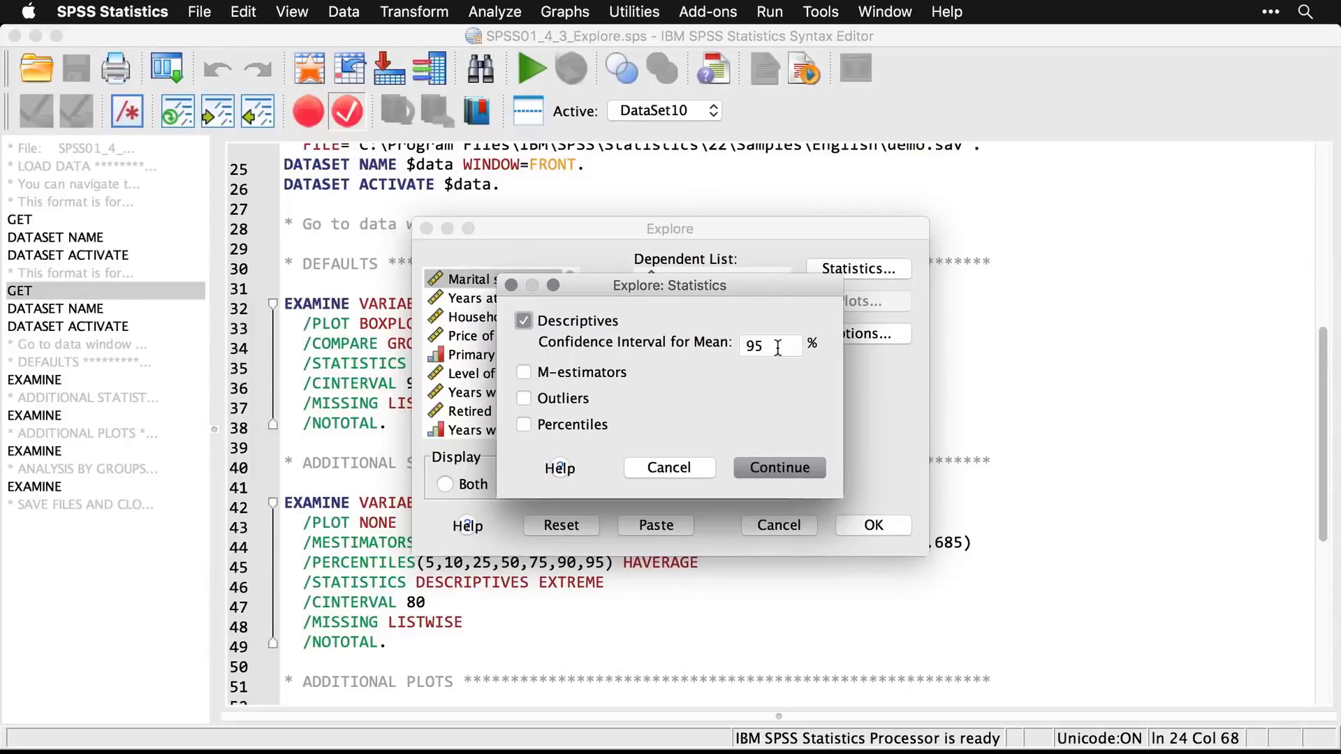
drag(777, 347, 726, 344)
click(523, 372)
click(776, 467)
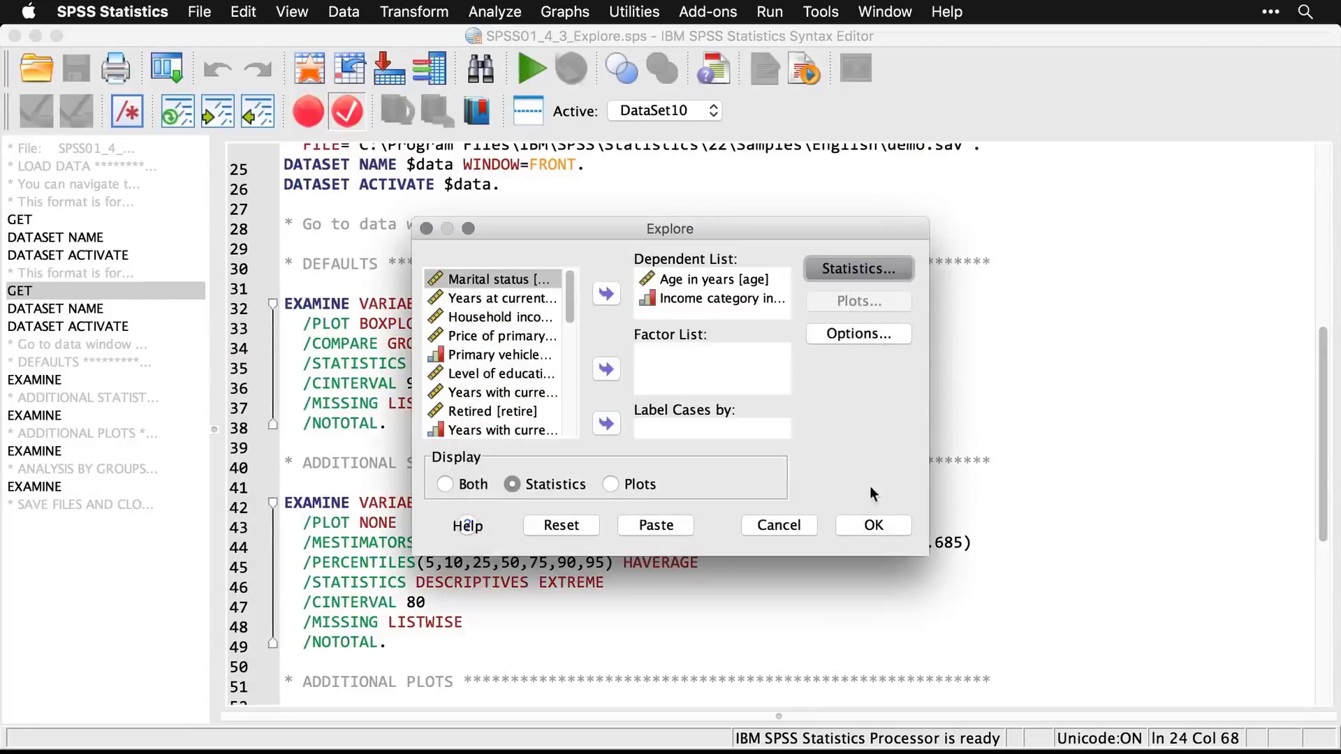
click(874, 526)
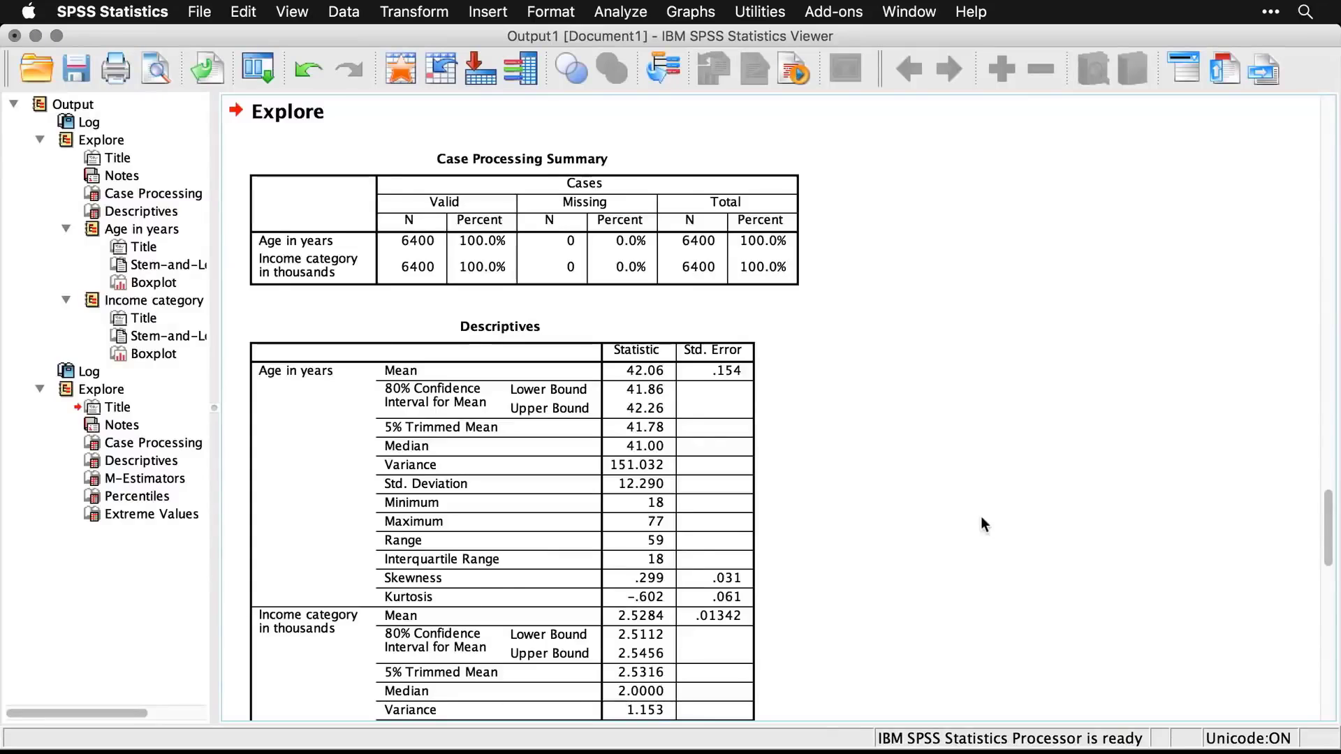
Step: Review the new Descriptives and M-Estimators tables, and compare the weighting constants in the footnotes with the EXAMINE syntax
scroll(981, 517, down, 2)
scroll(981, 517, down, 6)
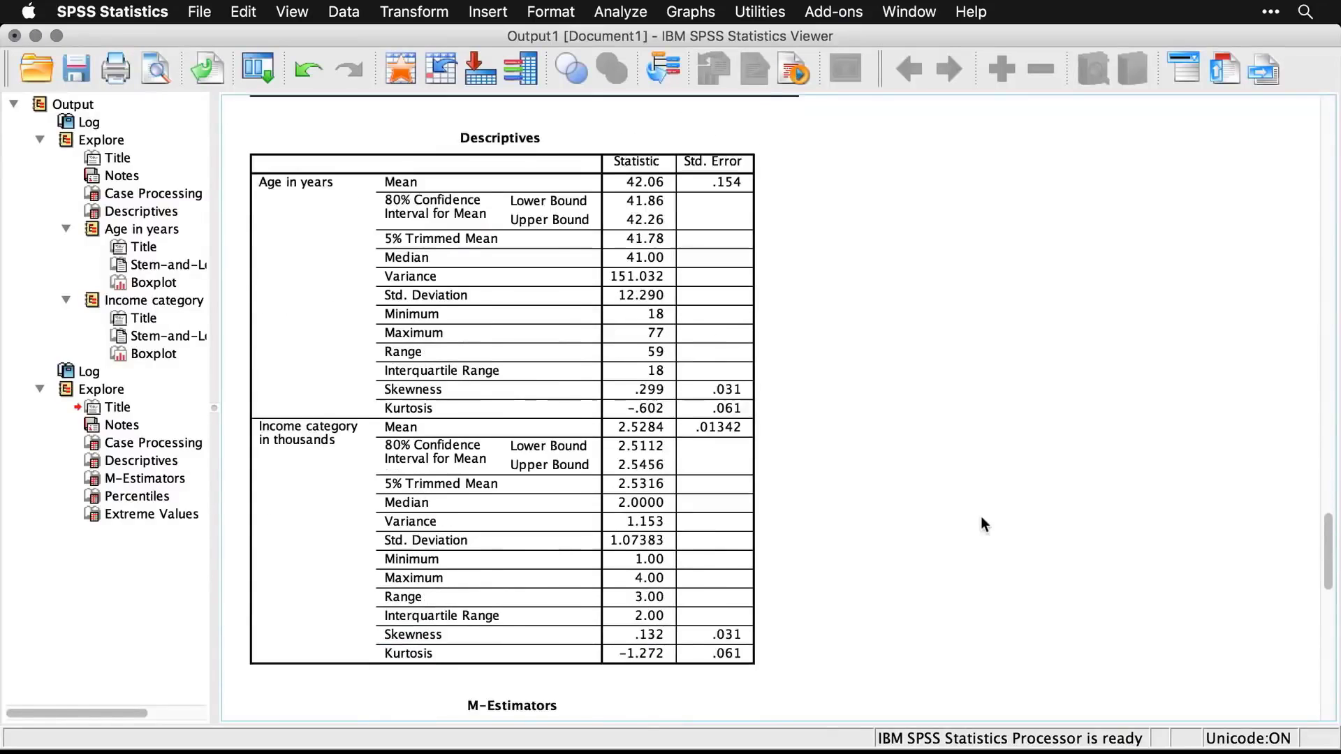
scroll(982, 518, down, 8)
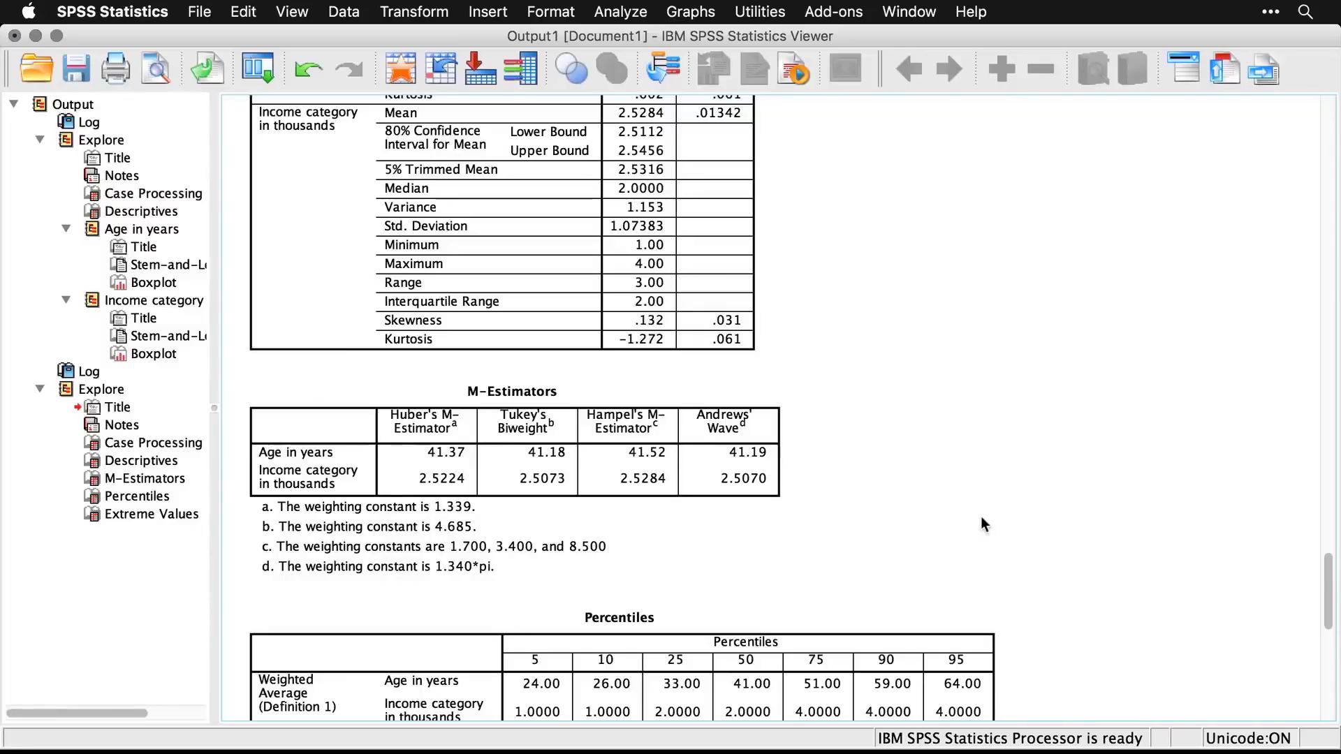
click(625, 481)
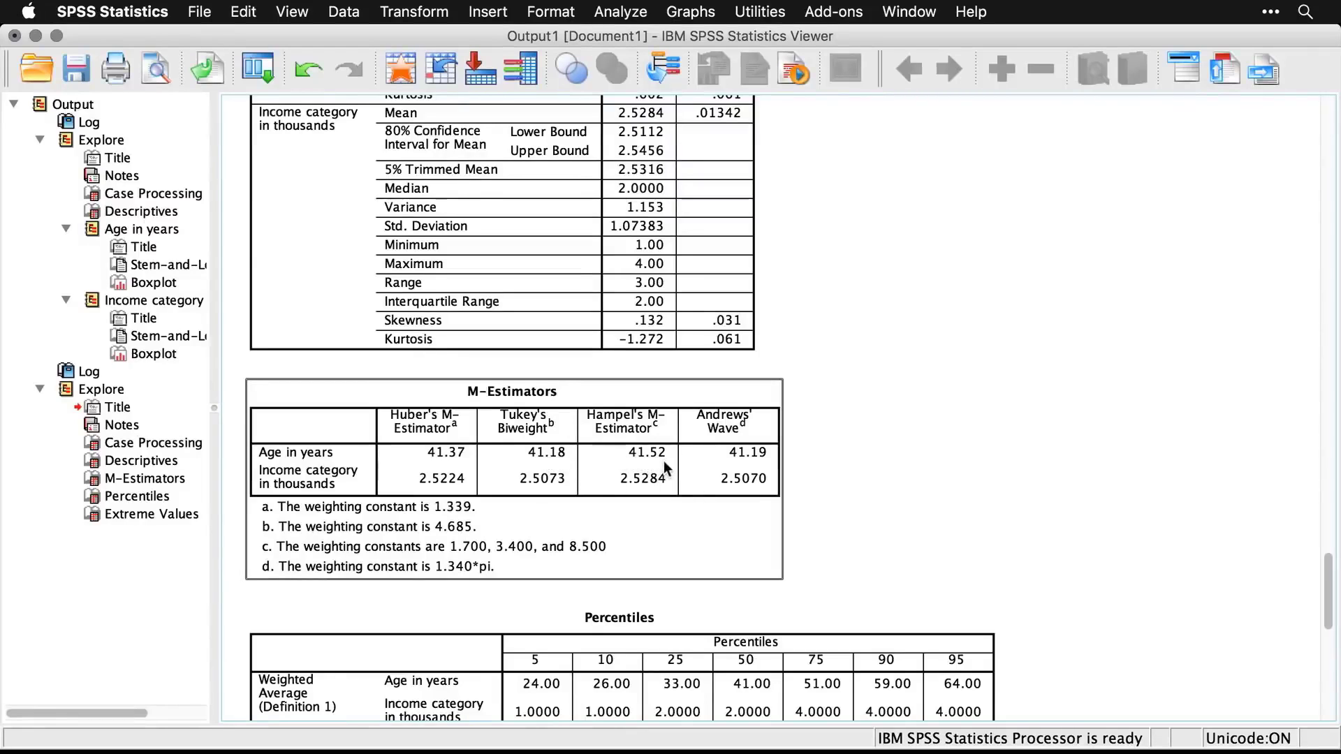
click(966, 628)
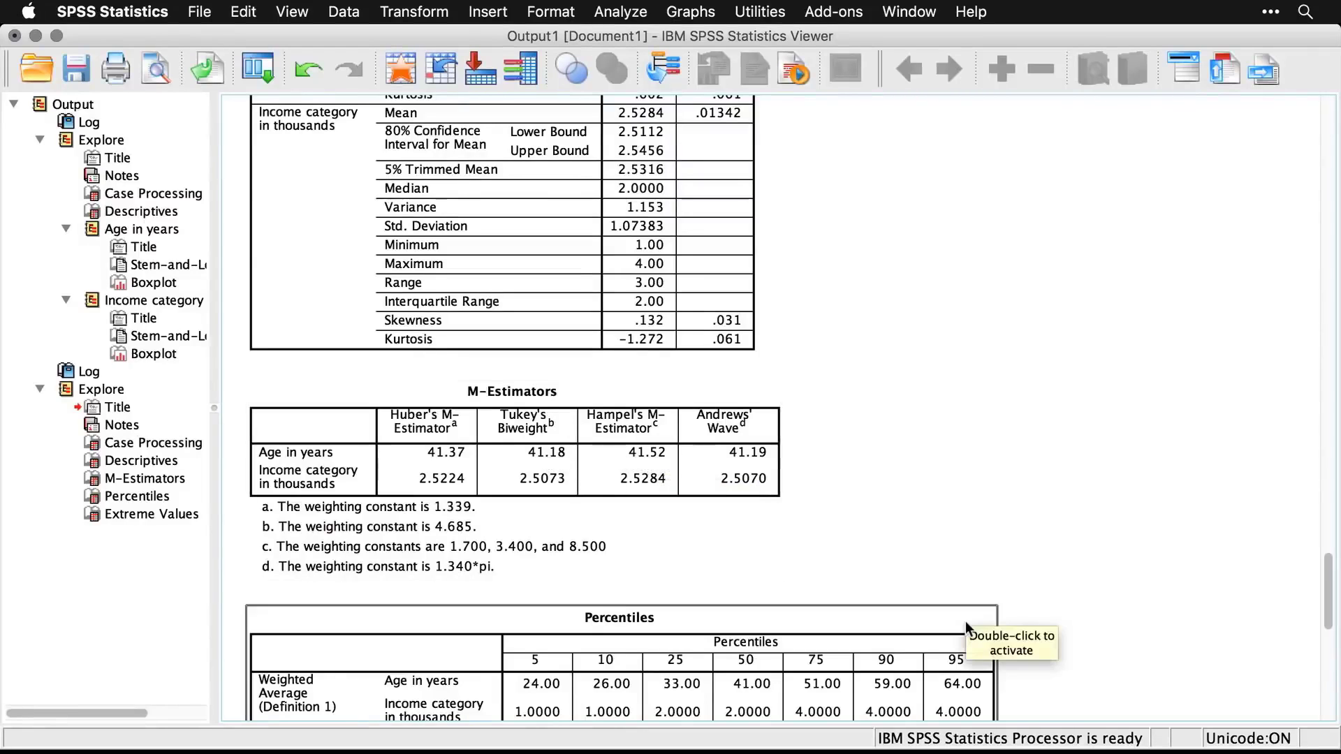
click(917, 522)
click(447, 547)
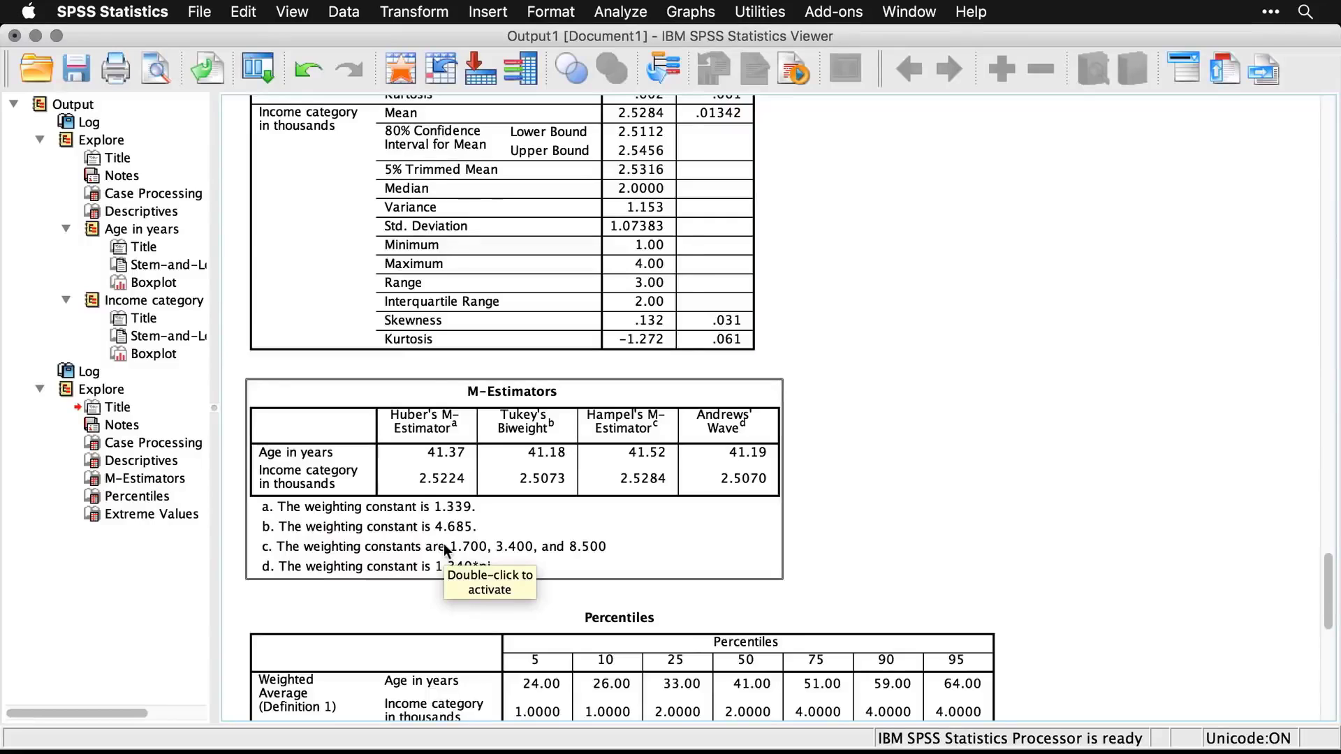
click(877, 504)
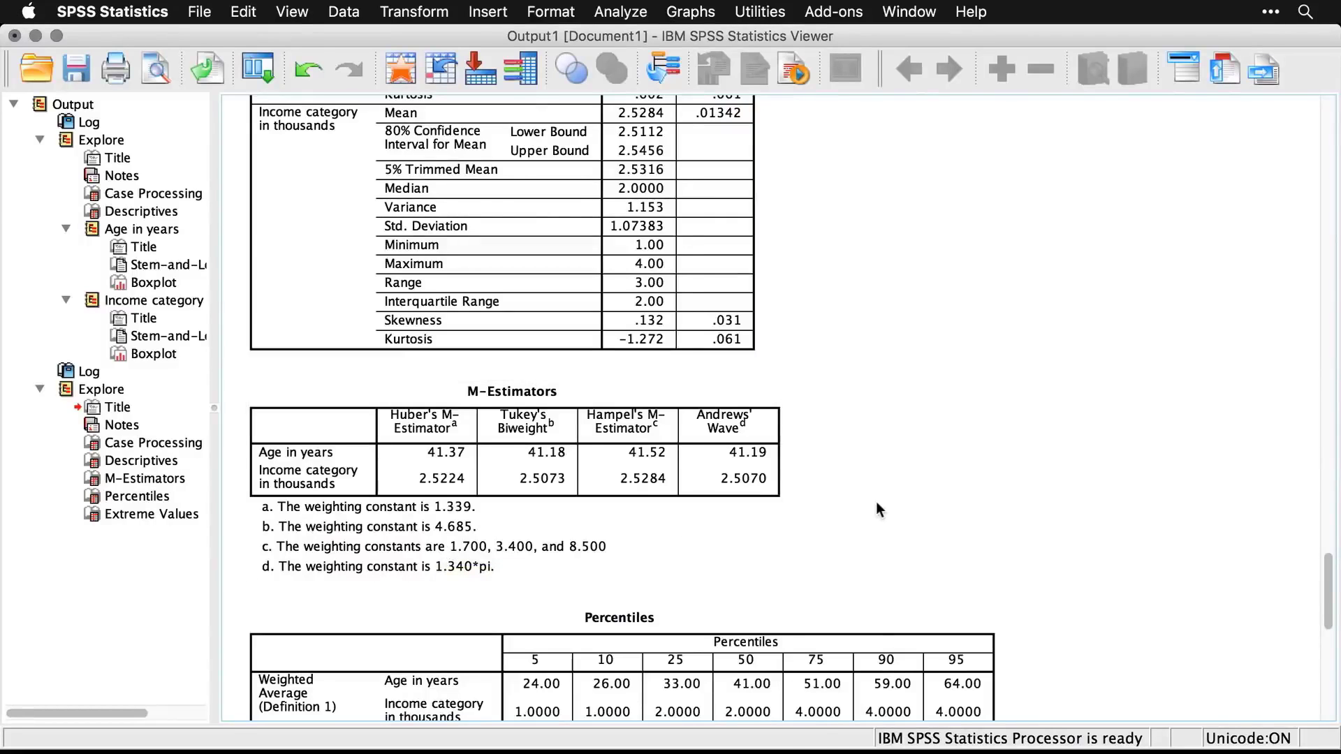
key(super+grave)
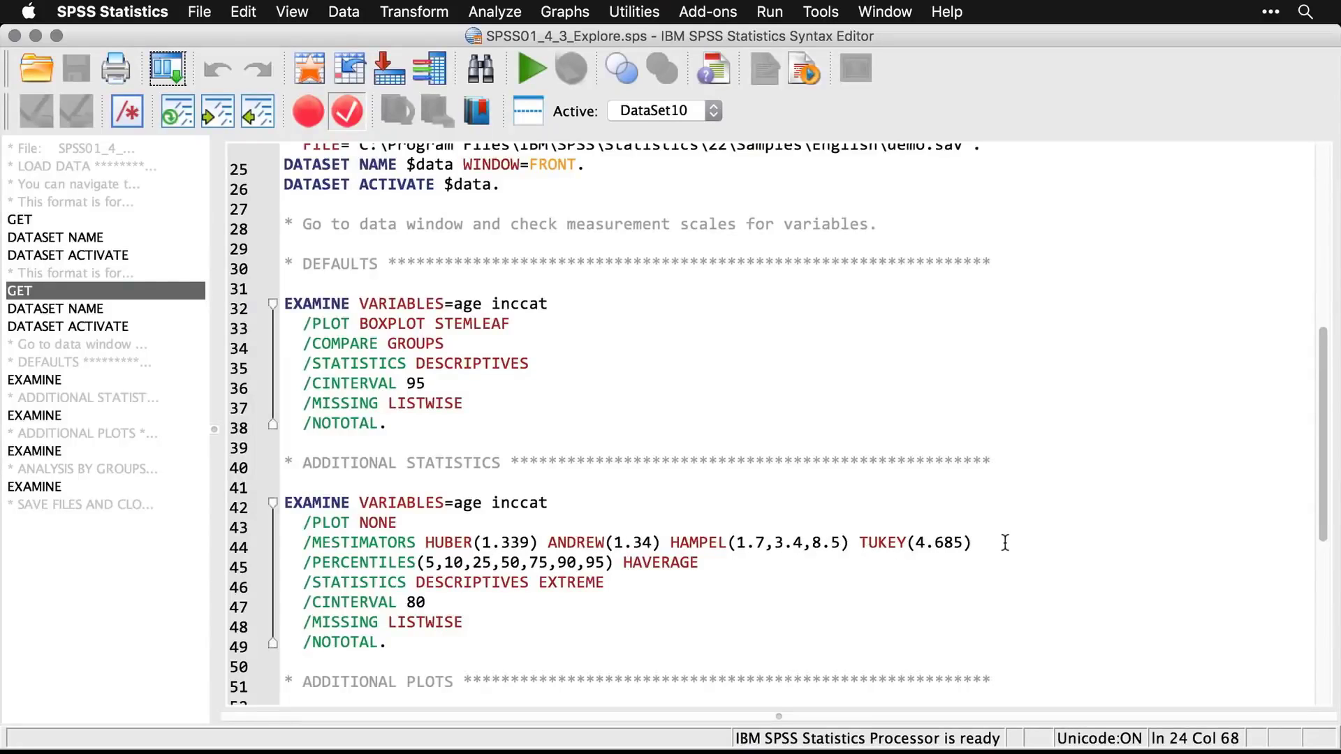
key(super+r)
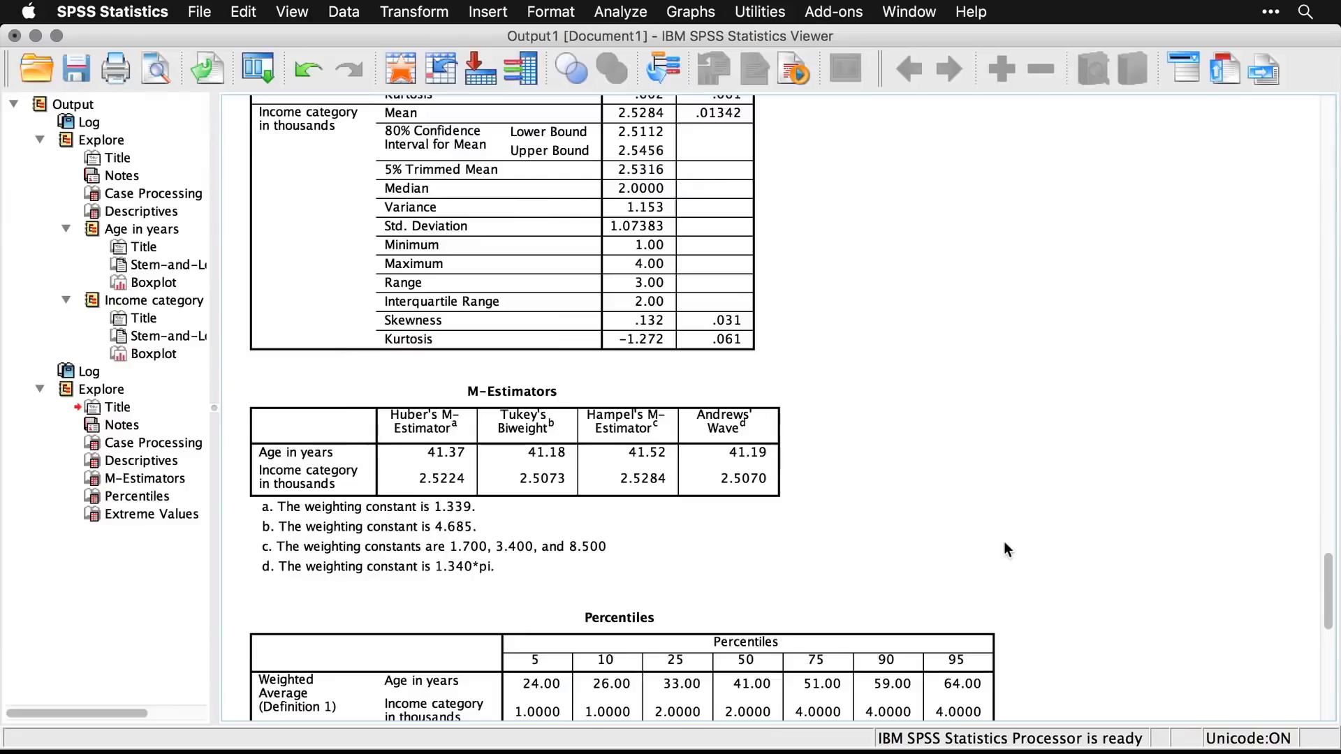
Step: Review the Percentiles and Extreme Values tables for age and income category in the Explore output
scroll(1004, 541, down, 5)
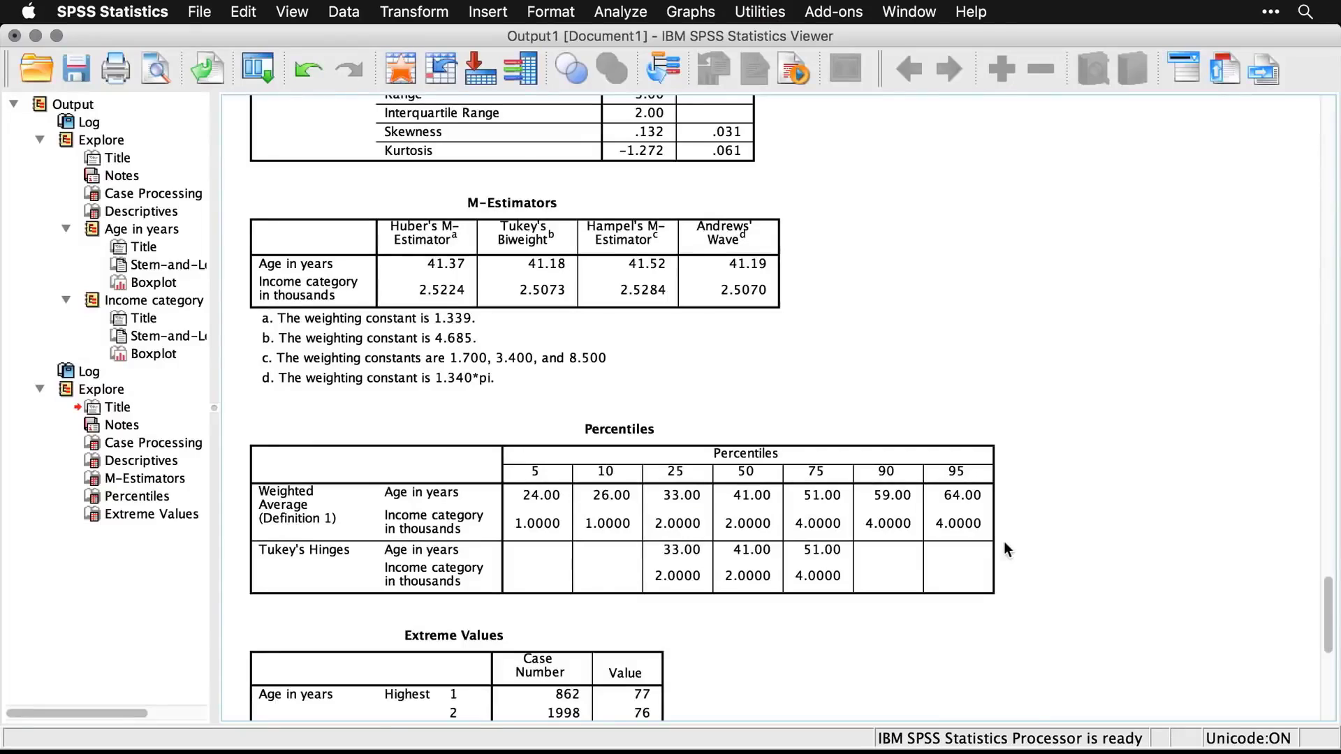
scroll(1005, 550, down, 3)
scroll(1004, 543, down, 5)
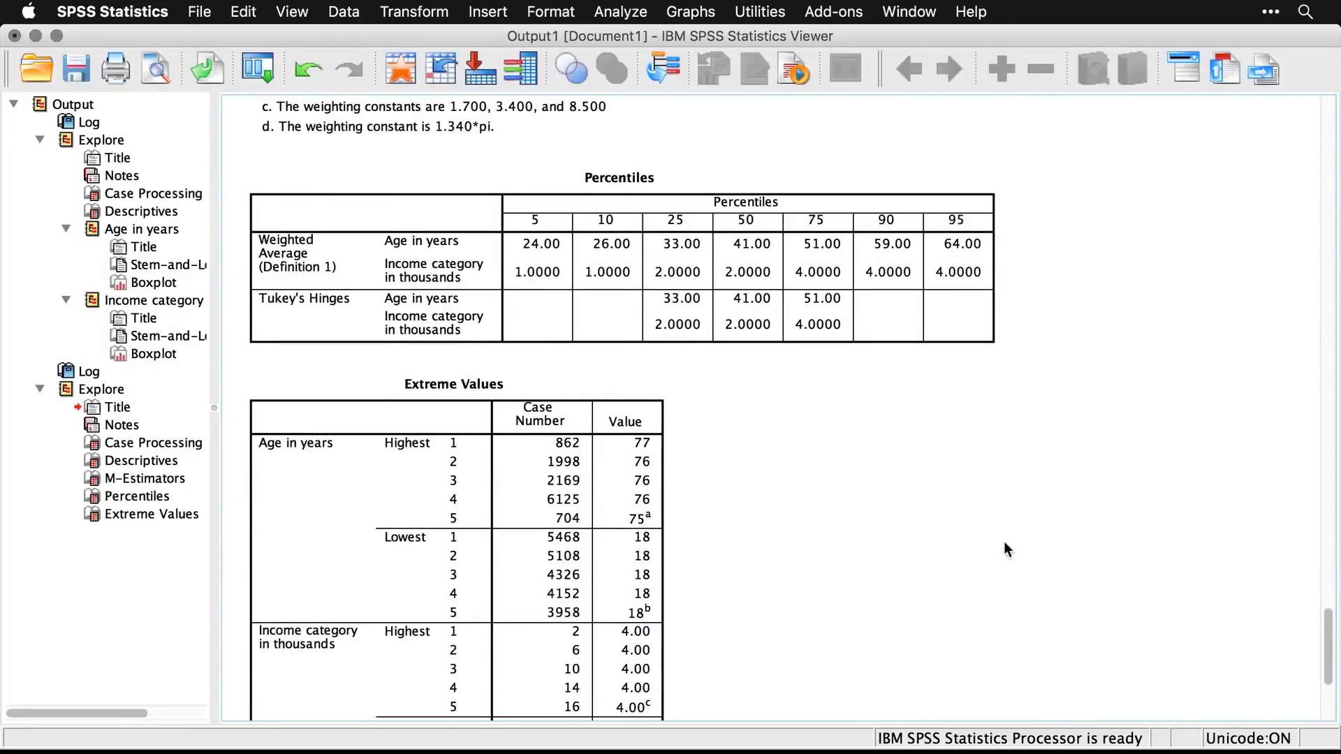
scroll(1004, 543, down, 2)
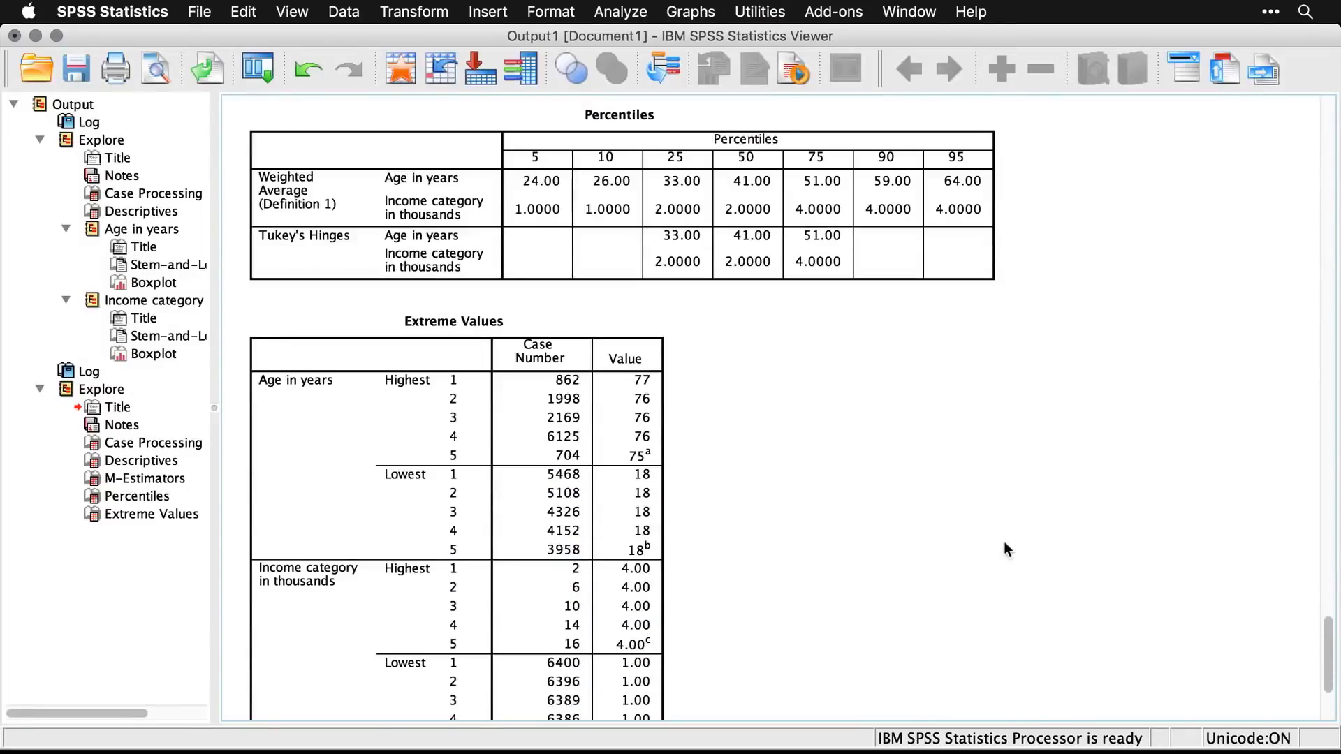
scroll(1004, 542, down, 4)
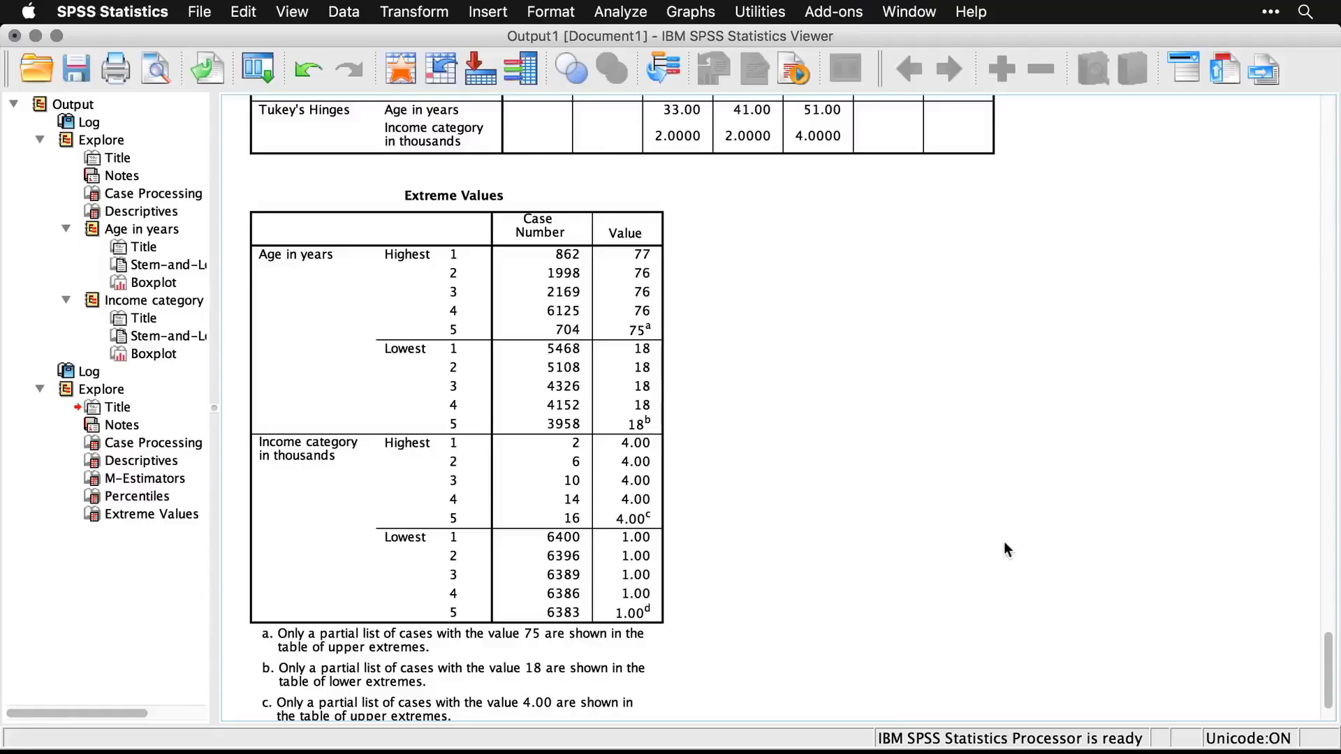
Step: Set Explore to display only plots for age and income category, and open its plot options
key(super+grave)
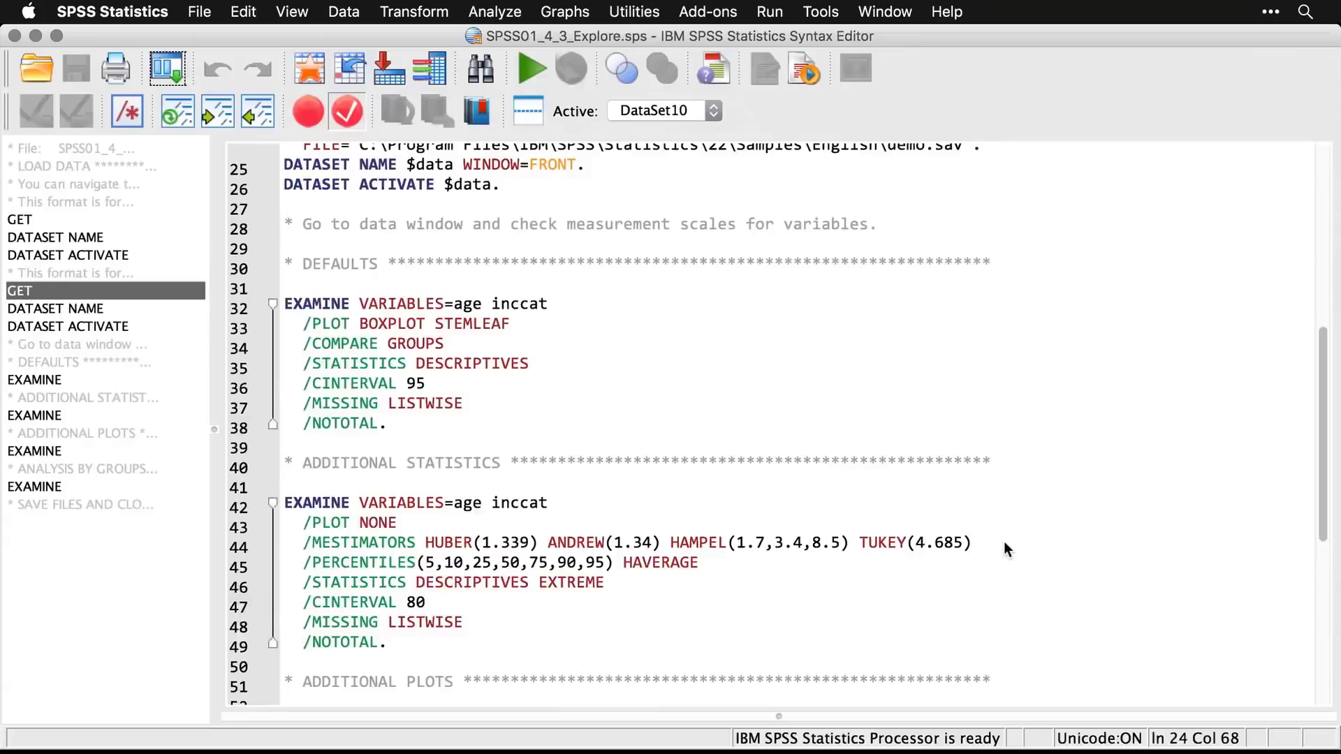
scroll(1004, 542, down, 5)
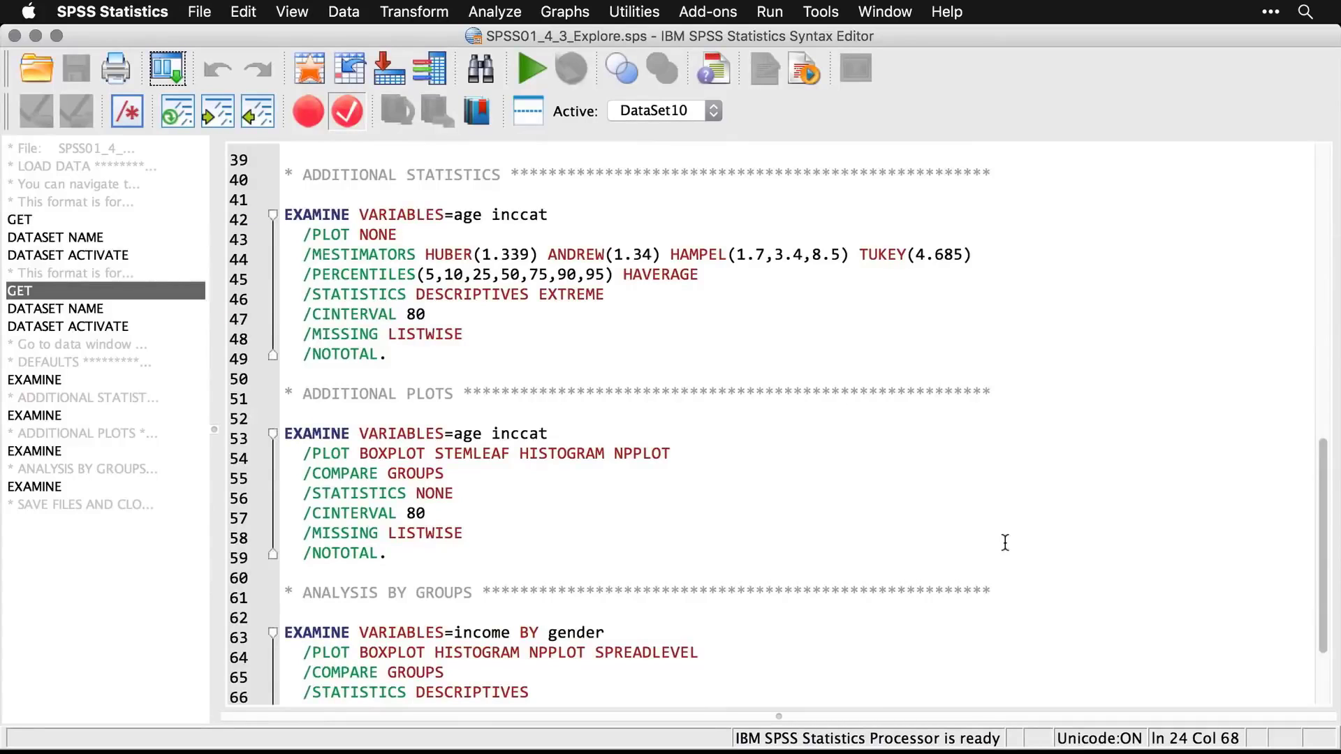
click(161, 66)
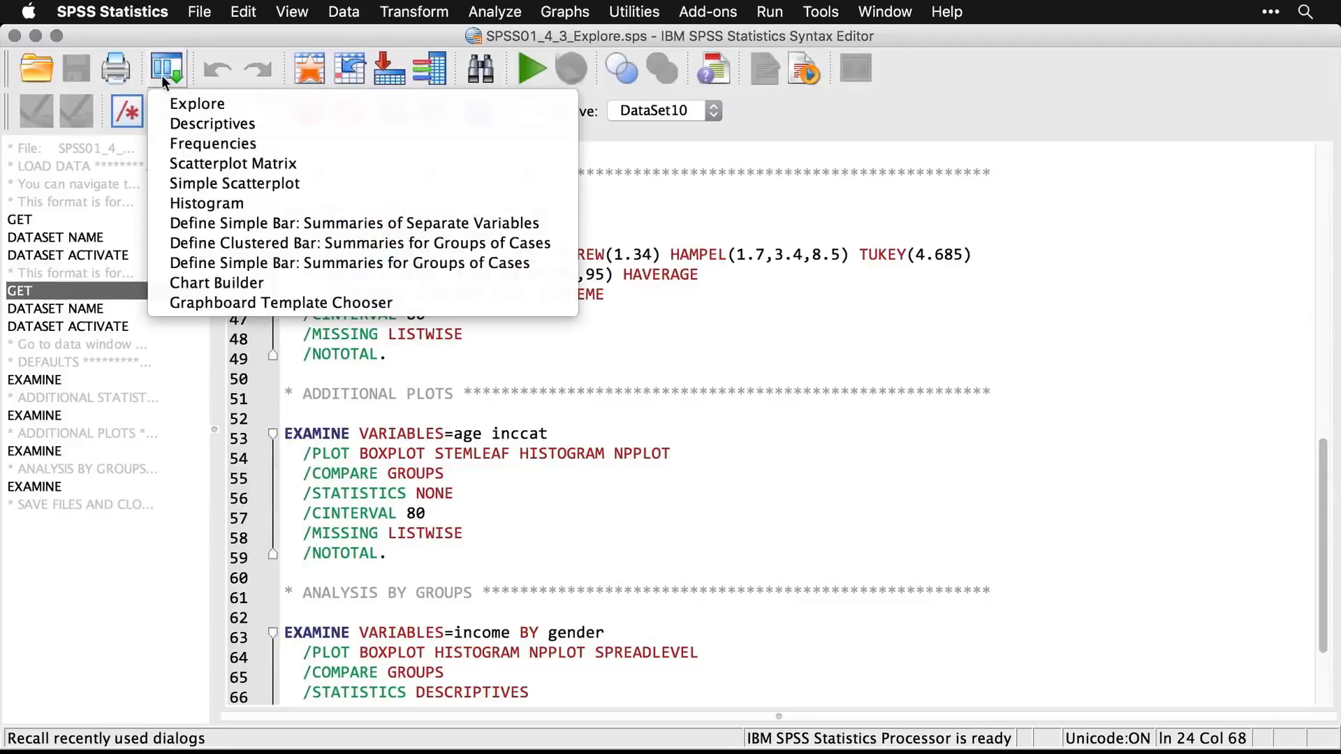
click(167, 101)
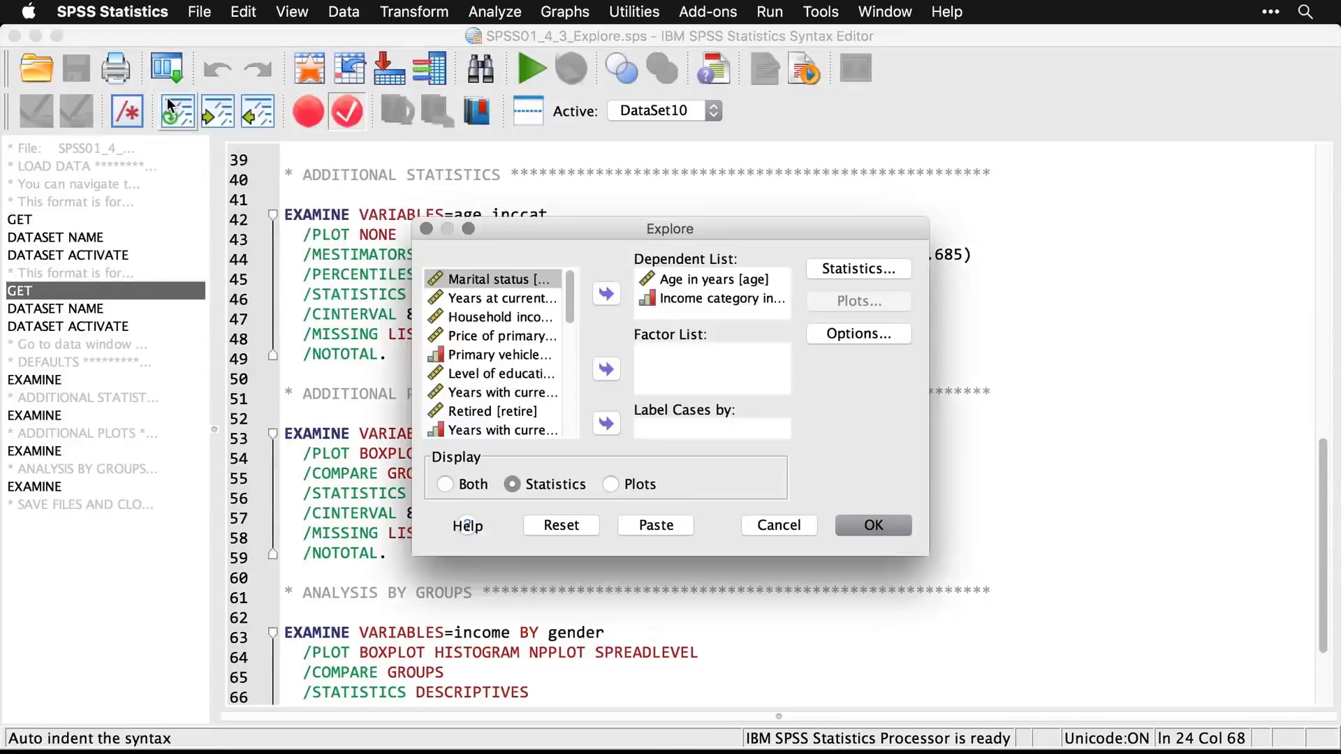
click(609, 485)
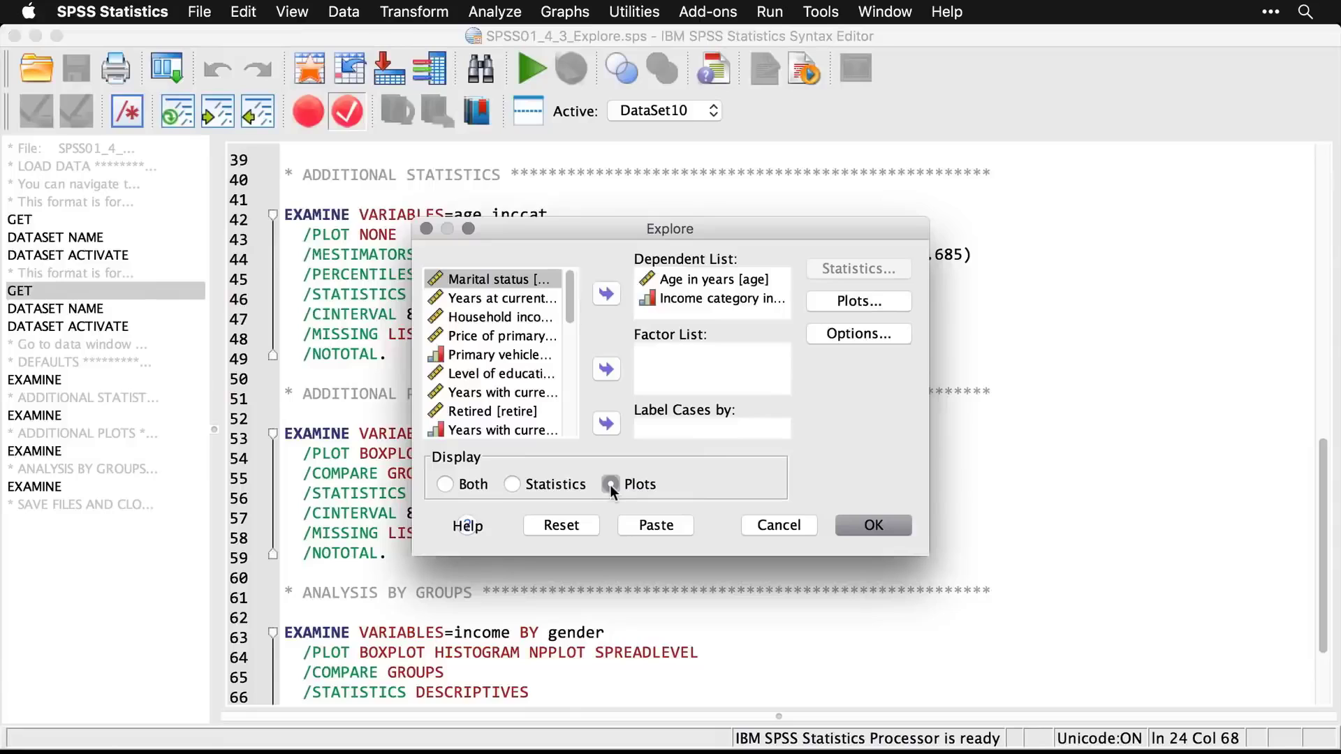
click(869, 305)
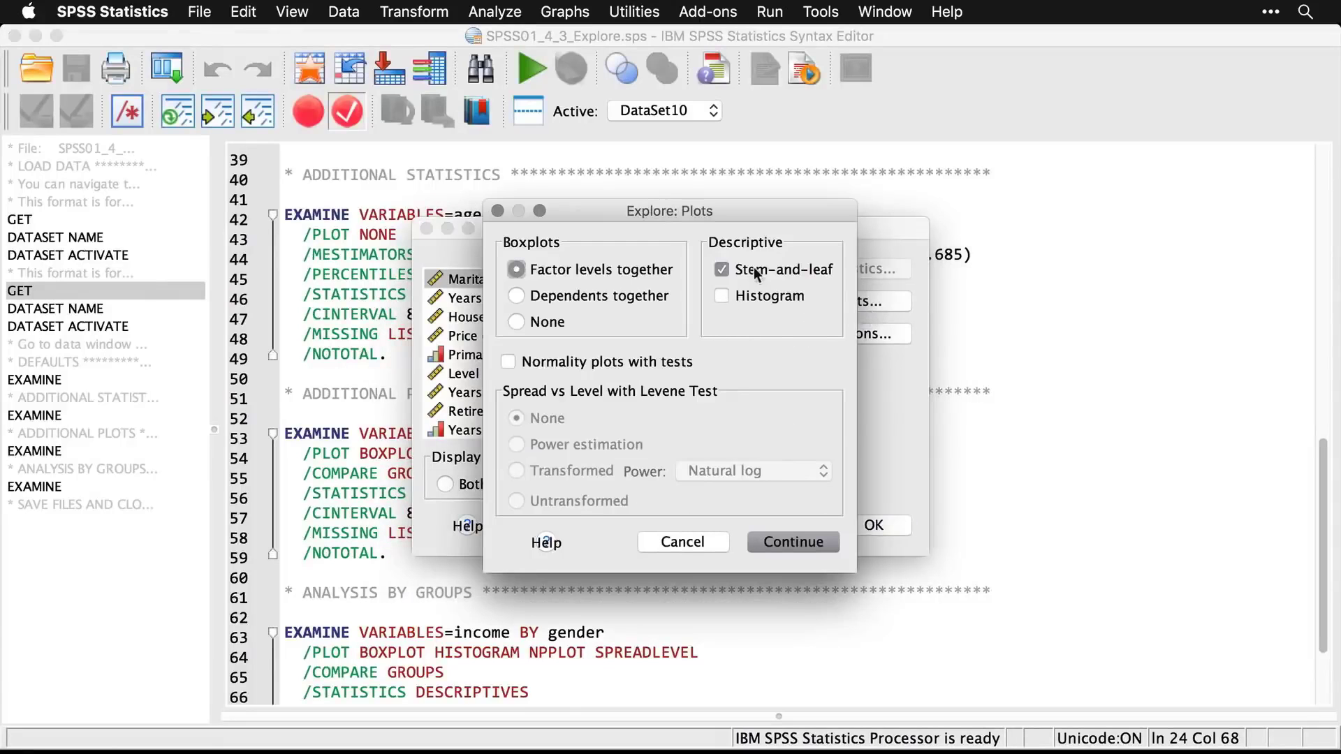
Step: Add a histogram and normality plots with tests, and run the Explore analysis for age and income category
click(719, 296)
click(516, 363)
click(801, 548)
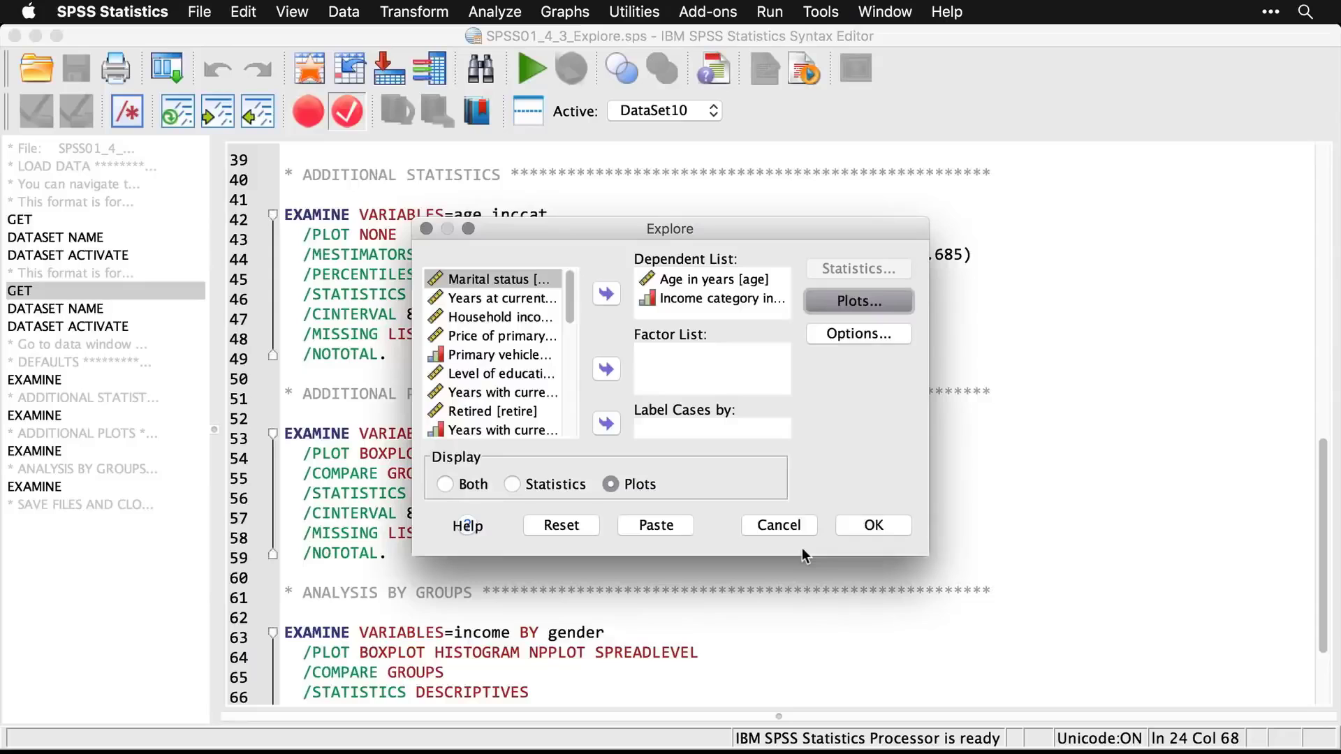
click(885, 524)
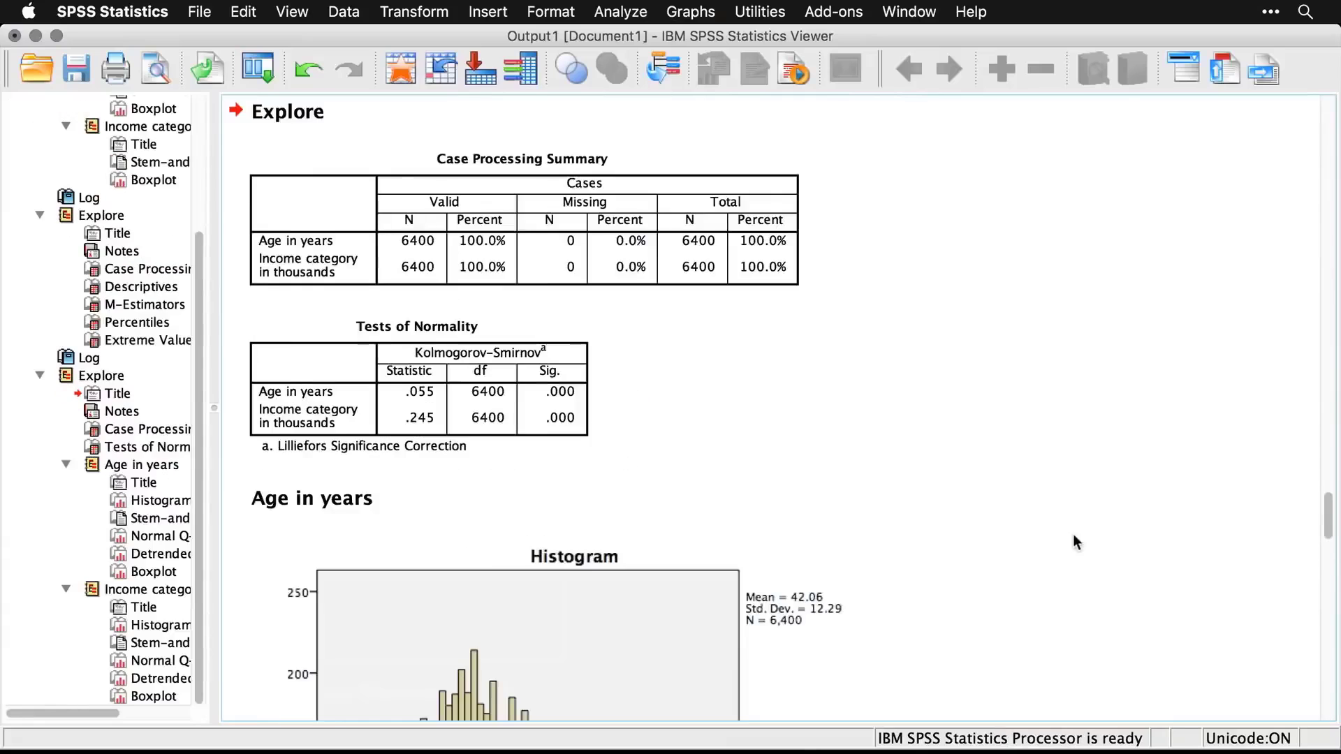
Step: Examine the normality tests and the histogram, stem-and-leaf, Q-Q, detrended Q-Q and box plots for Age in years
scroll(1073, 534, down, 5)
scroll(1073, 535, down, 1)
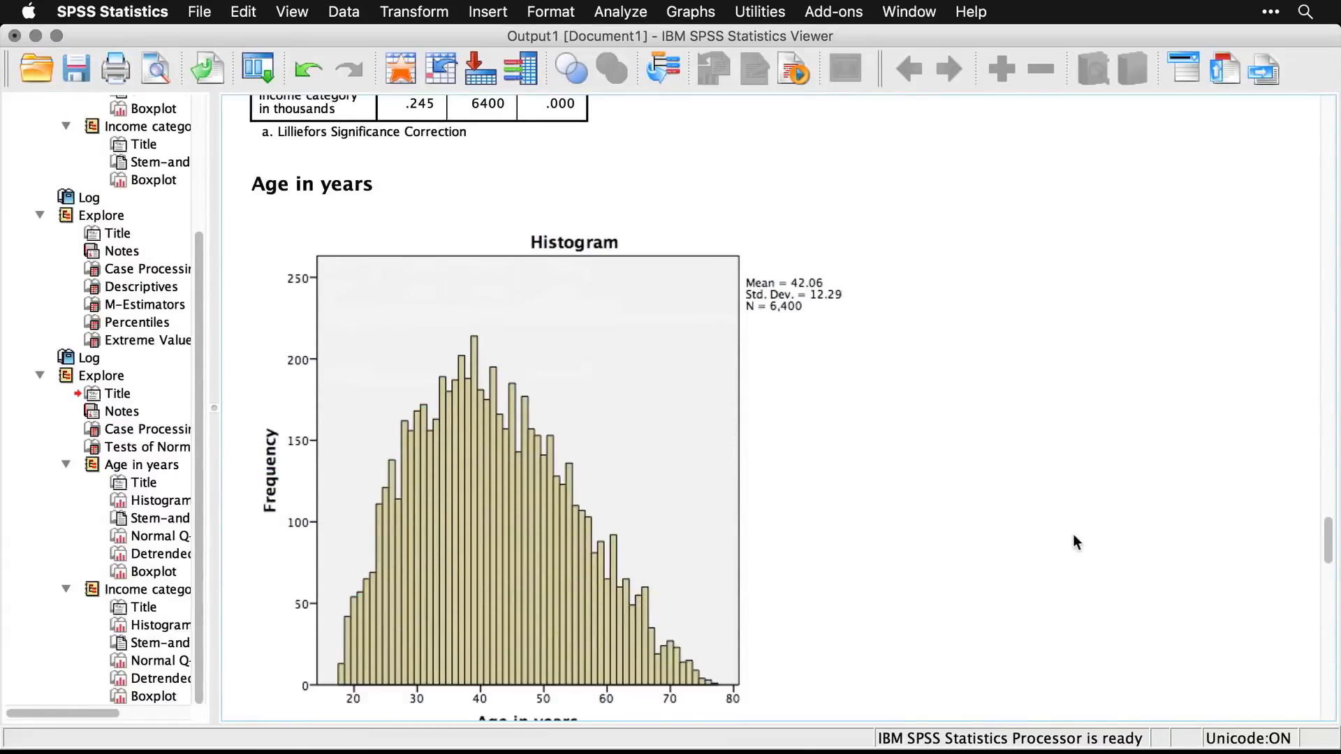
scroll(1073, 535, down, 10)
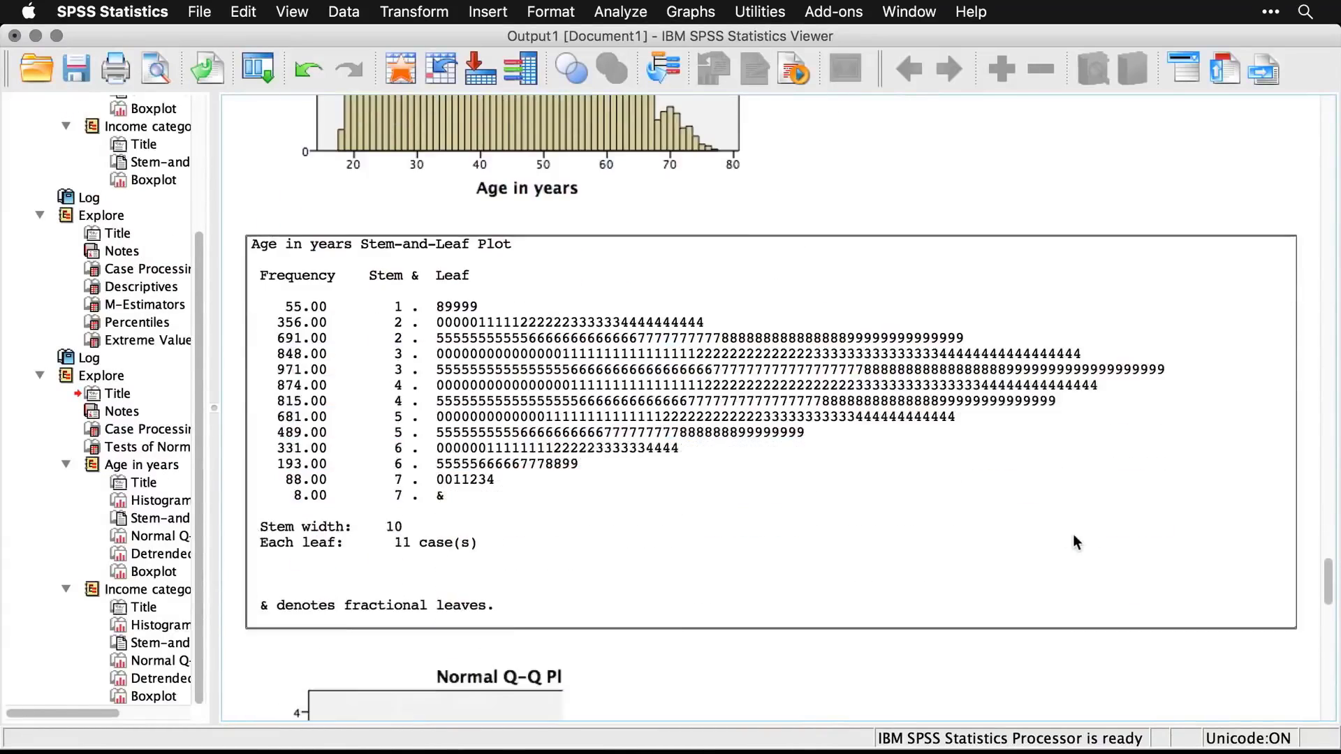
scroll(1074, 535, down, 9)
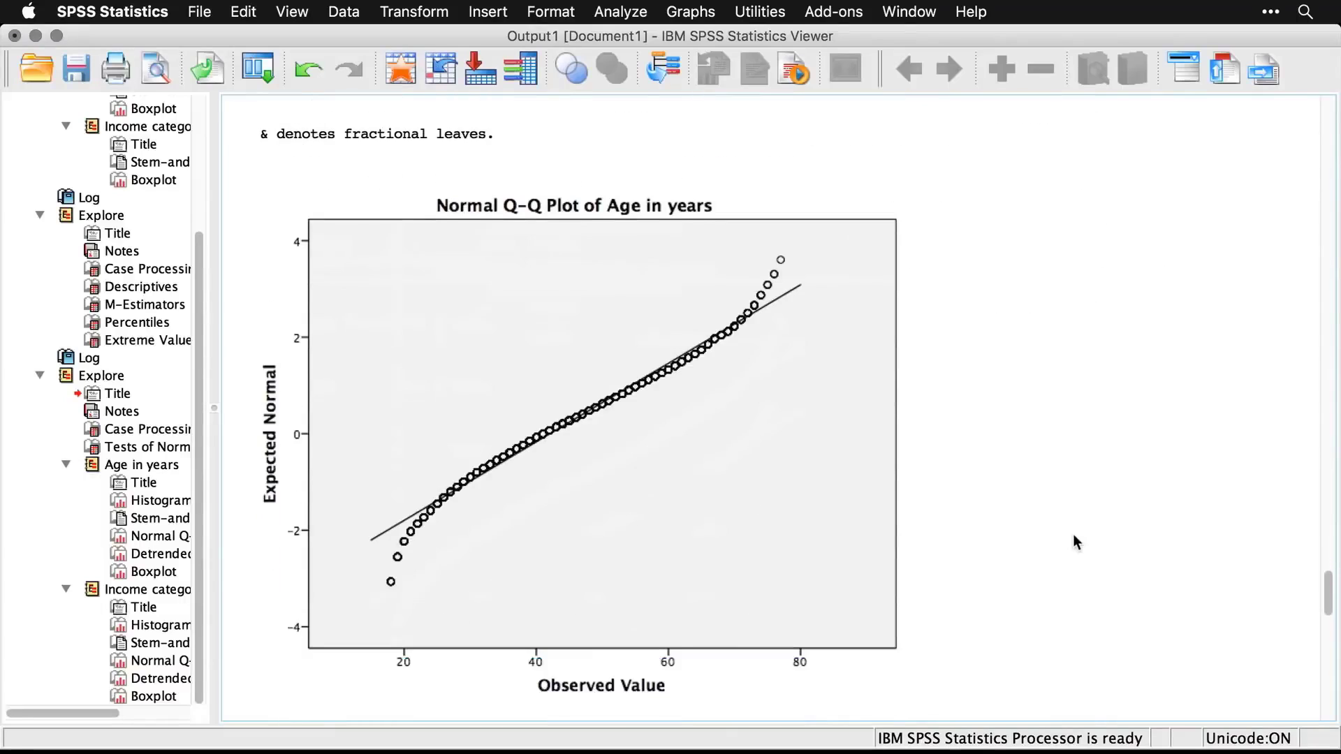
scroll(1072, 539, down, 1)
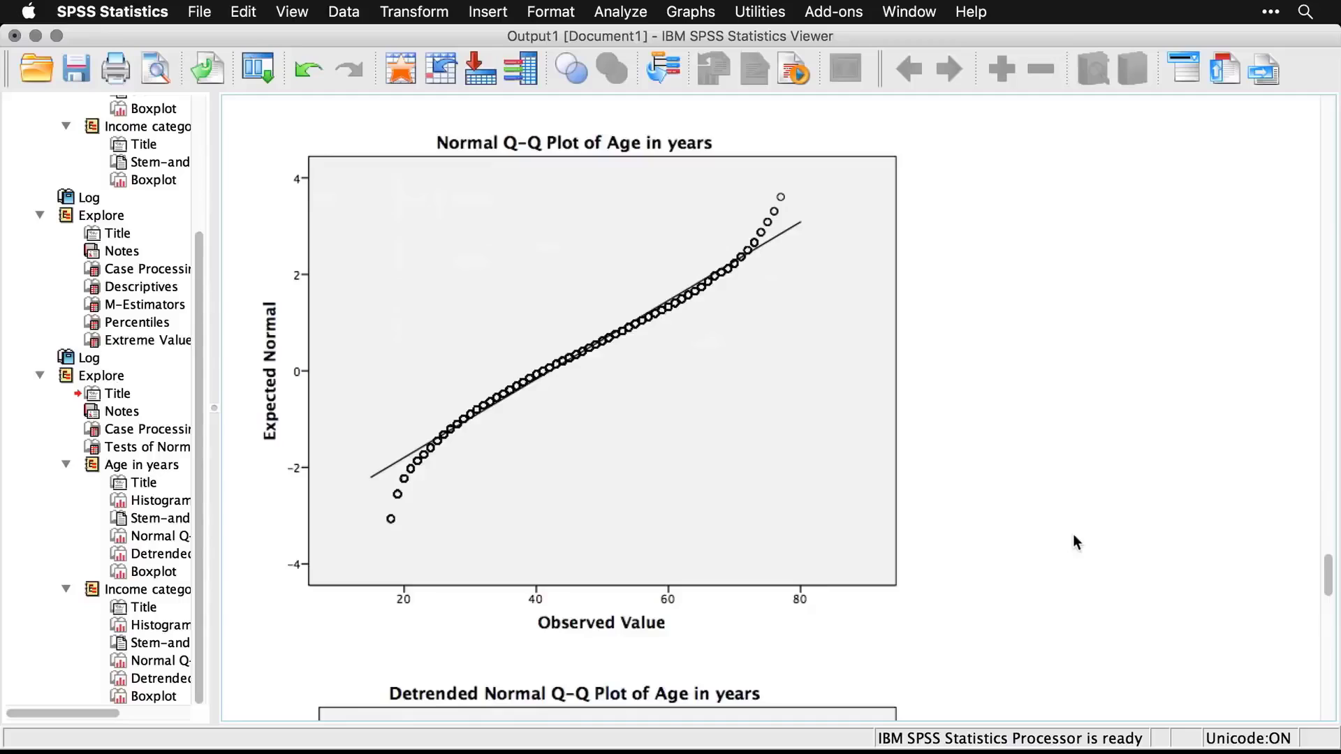
click(493, 553)
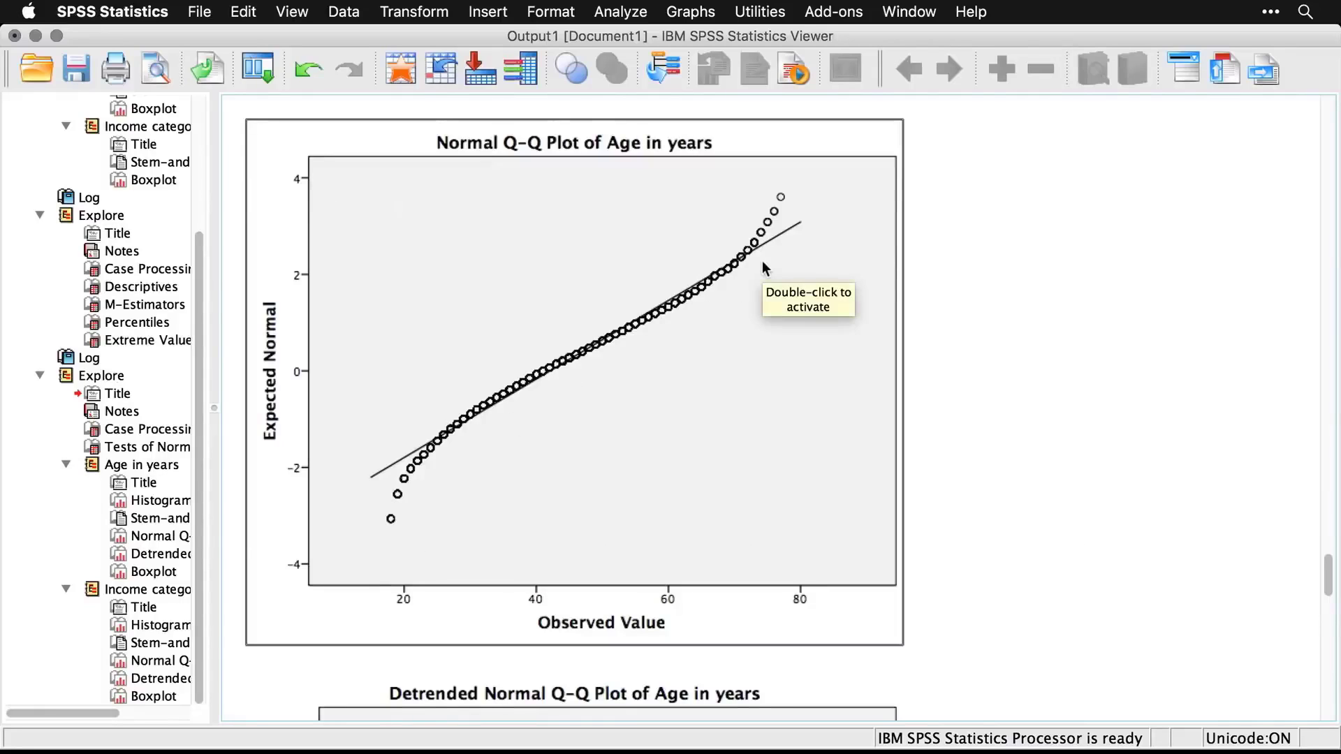
click(997, 425)
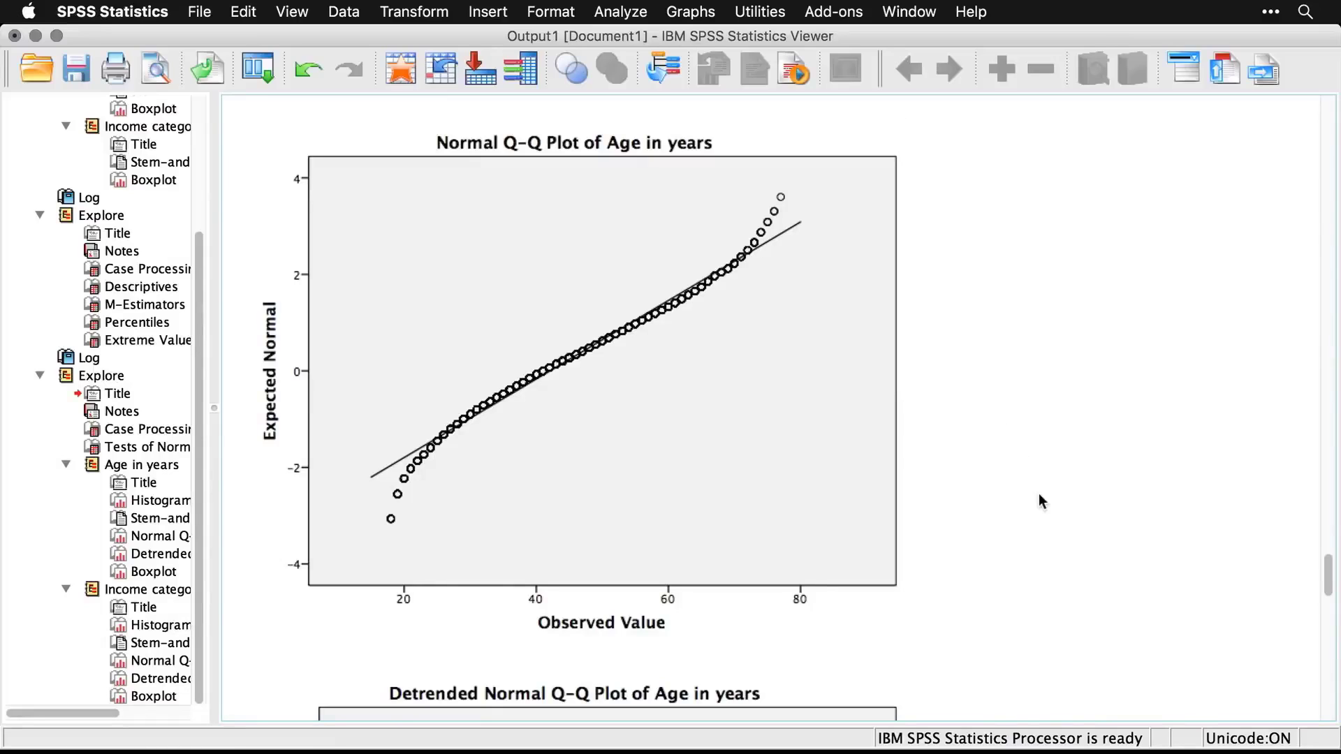
scroll(1039, 495, down, 10)
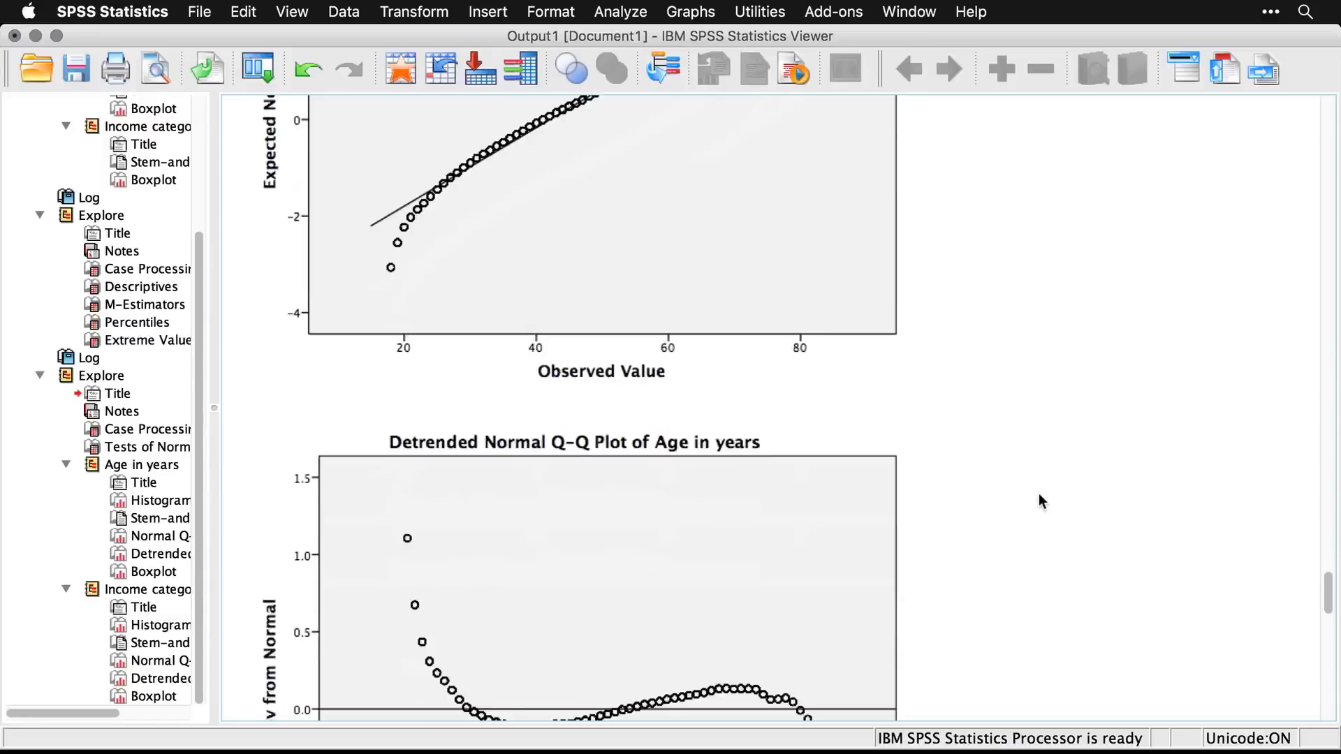
scroll(1038, 494, down, 2)
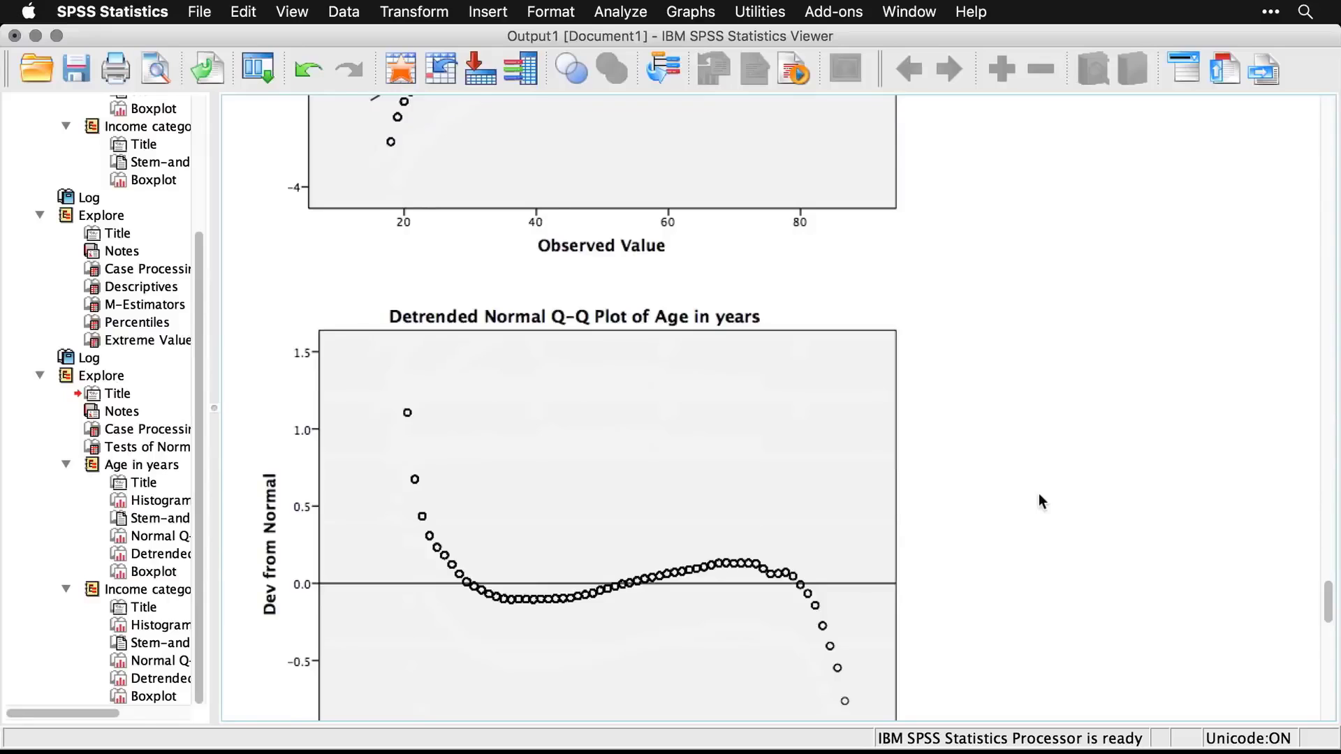
scroll(1038, 495, down, 10)
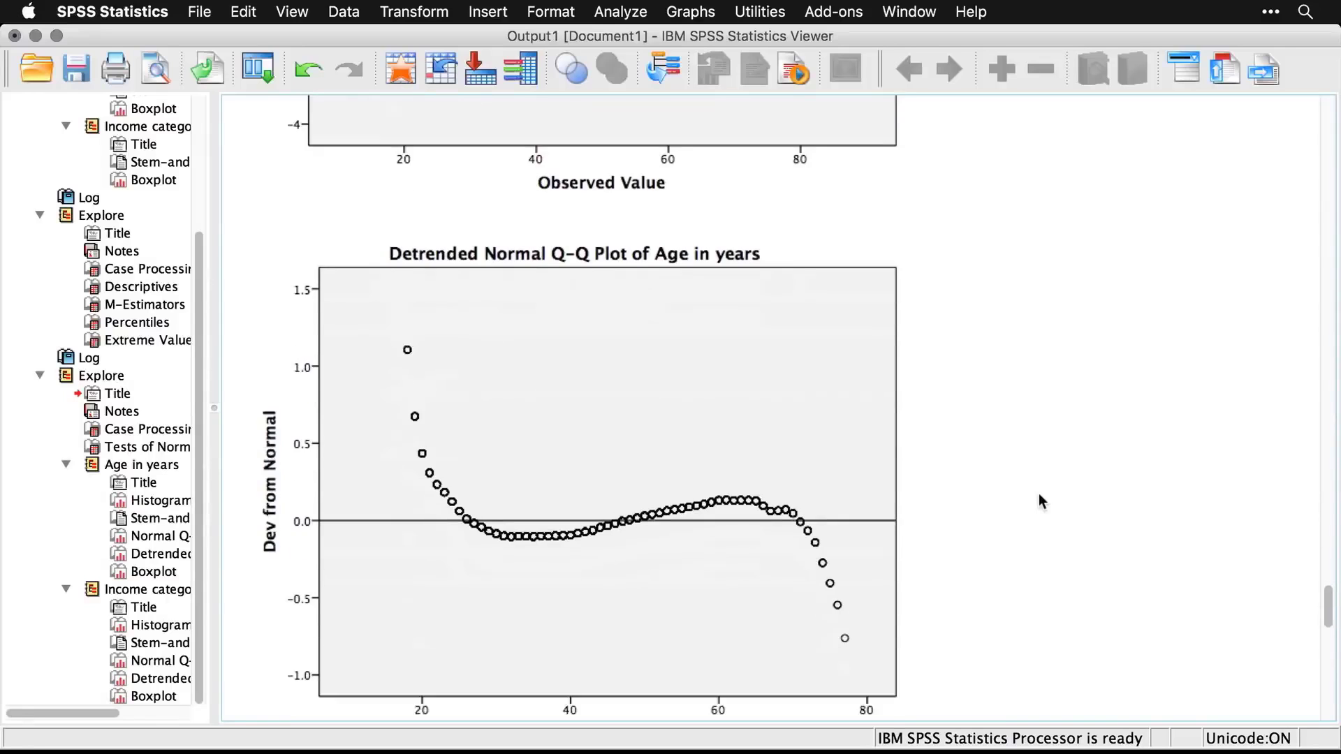
scroll(1038, 494, down, 11)
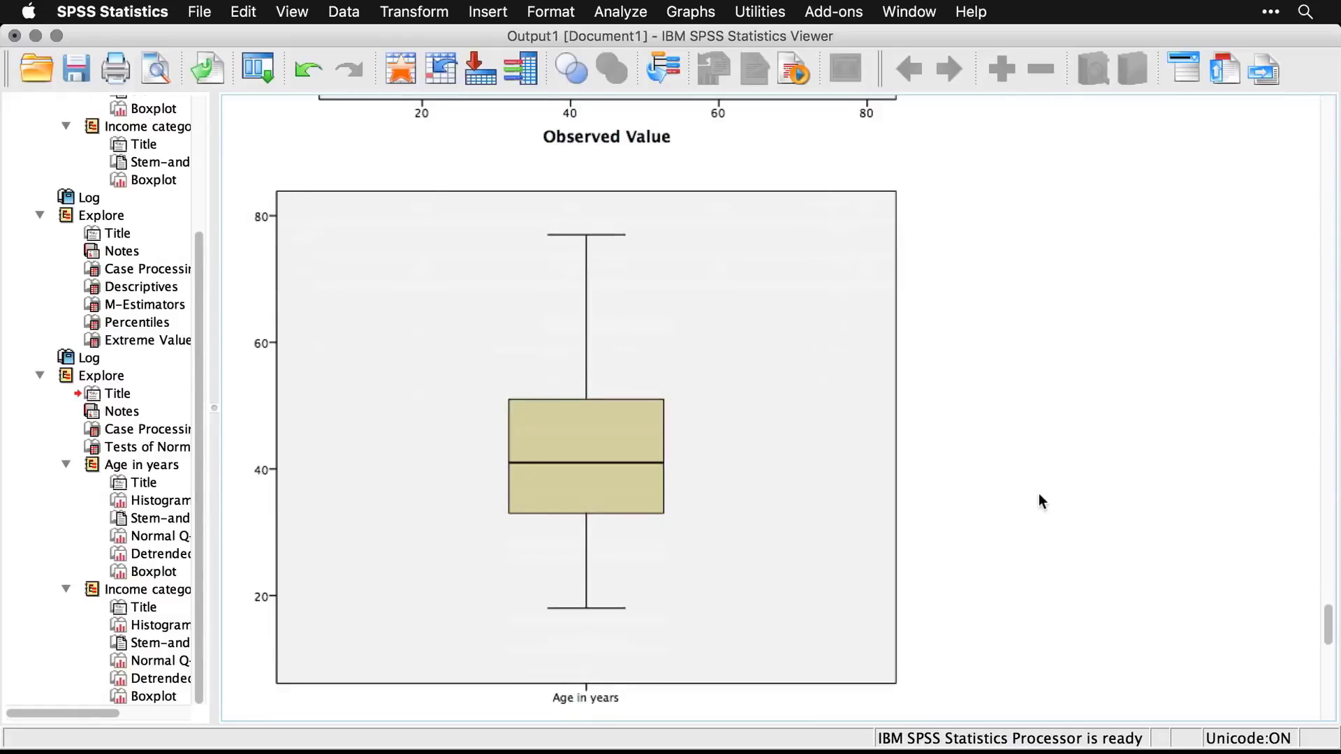
Step: Examine the histogram, stem-and-leaf, Q-Q, detrended Q-Q and box plots for Income category in thousands
scroll(1039, 494, down, 13)
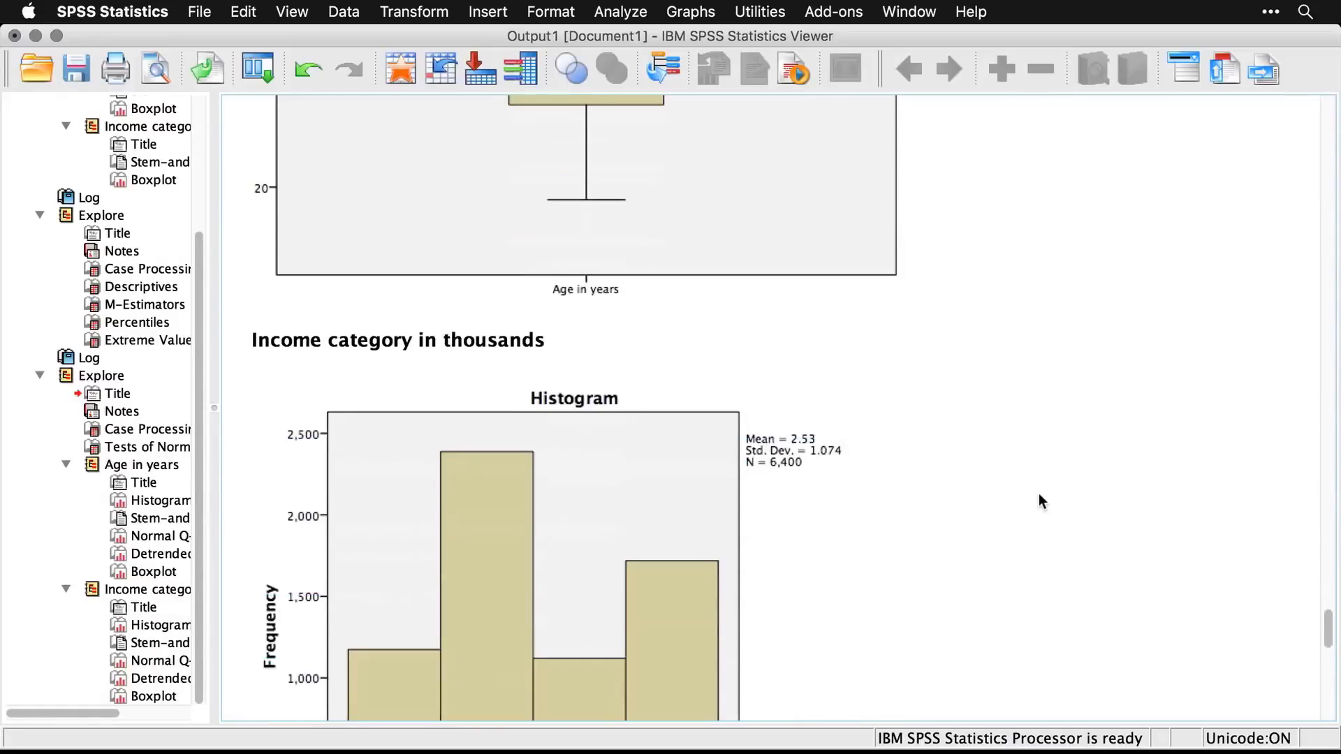
scroll(1039, 500, down, 3)
scroll(1038, 495, down, 14)
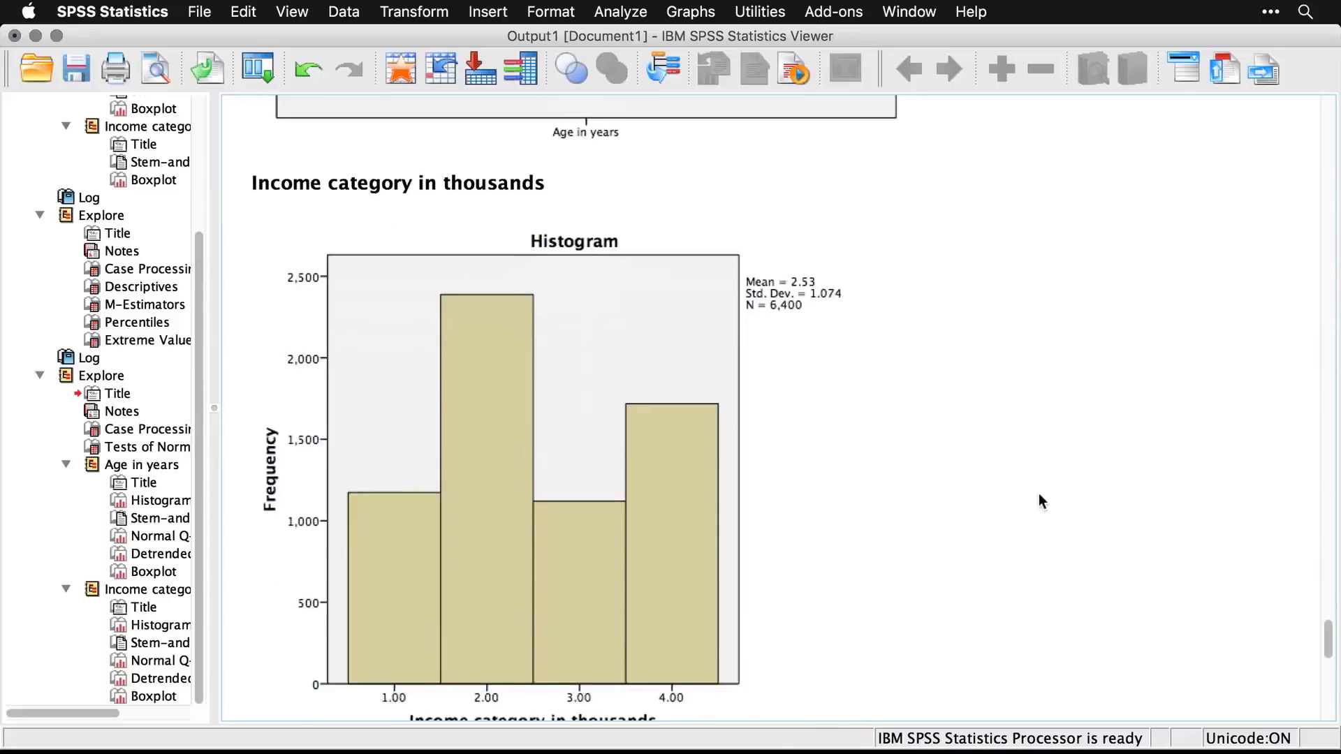
scroll(1039, 495, down, 16)
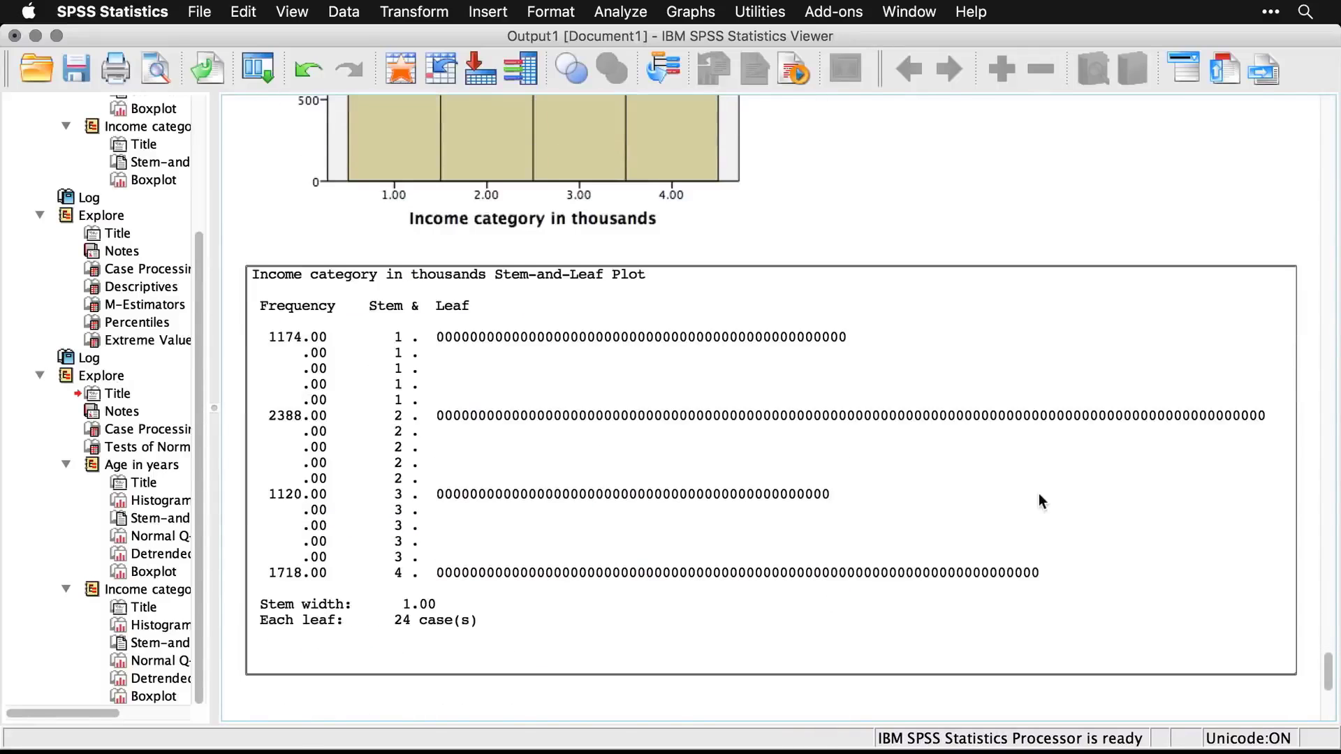
scroll(1039, 500, down, 2)
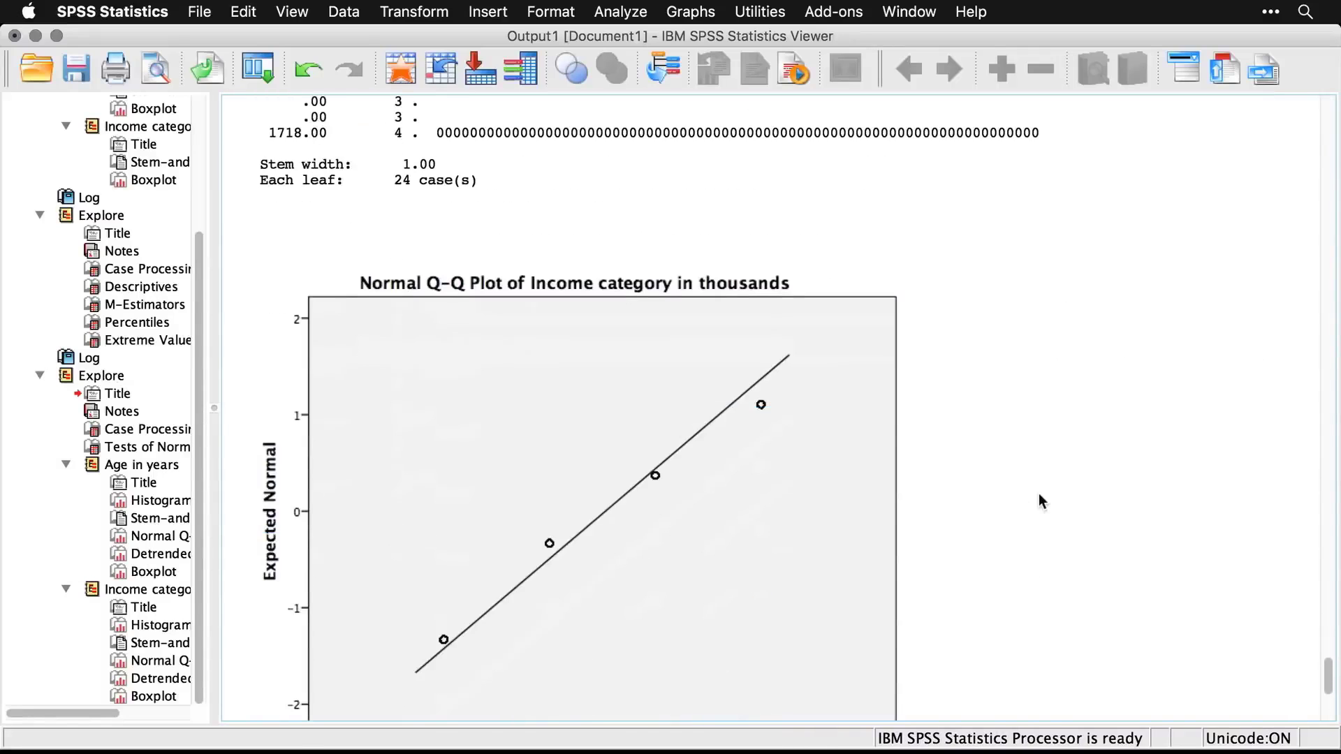
scroll(1039, 500, down, 1)
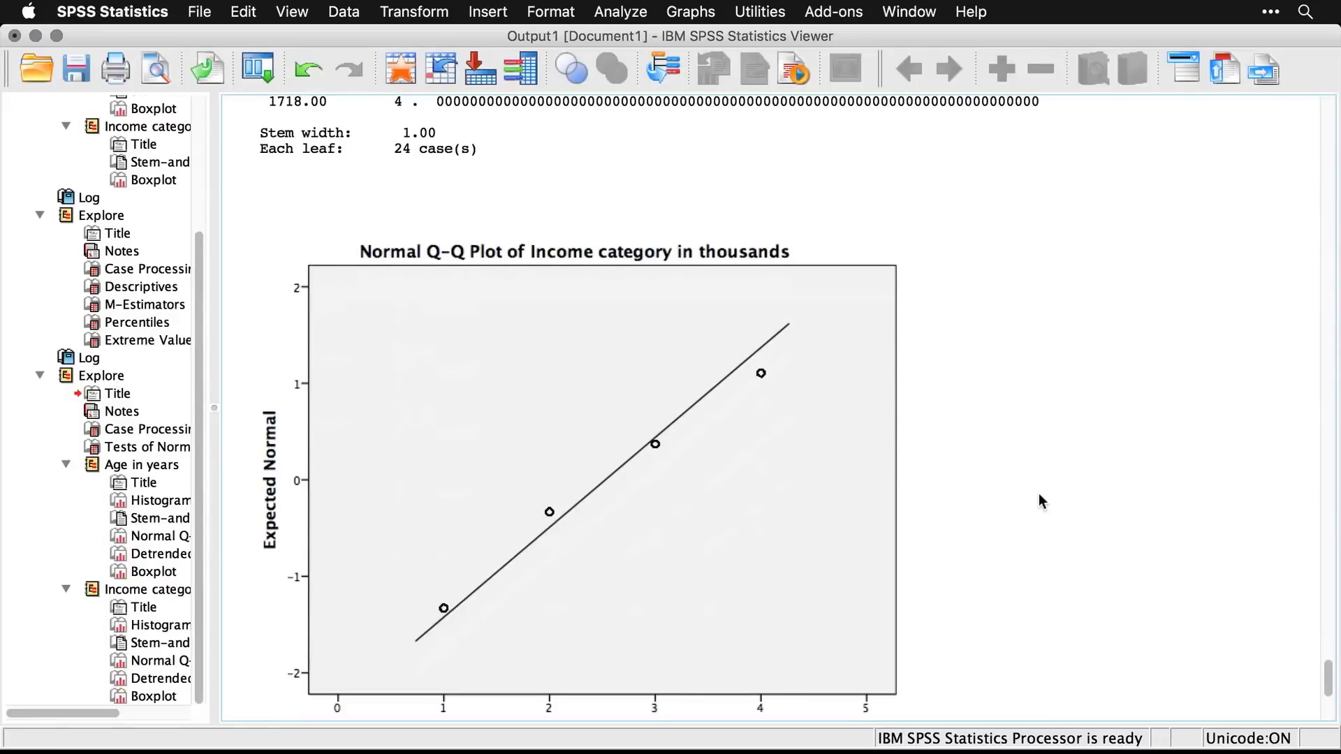
scroll(1039, 495, down, 7)
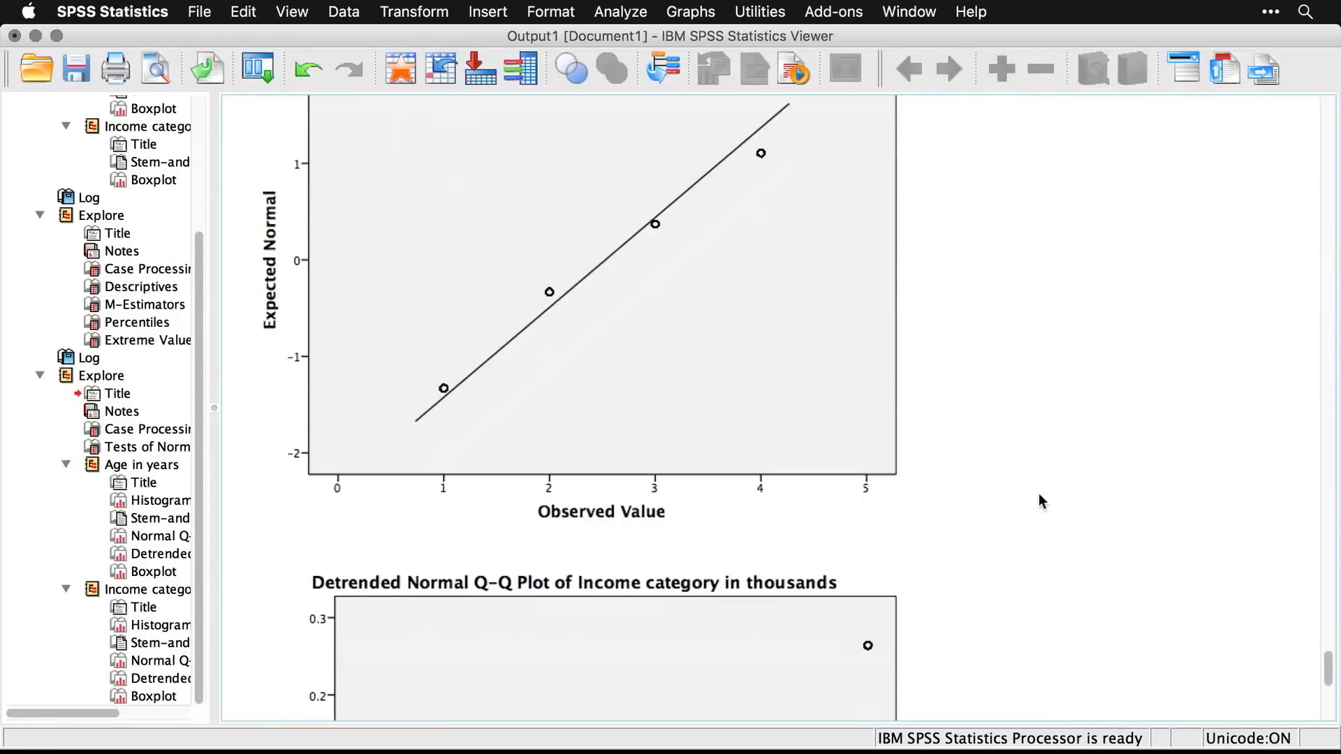
scroll(1038, 495, down, 12)
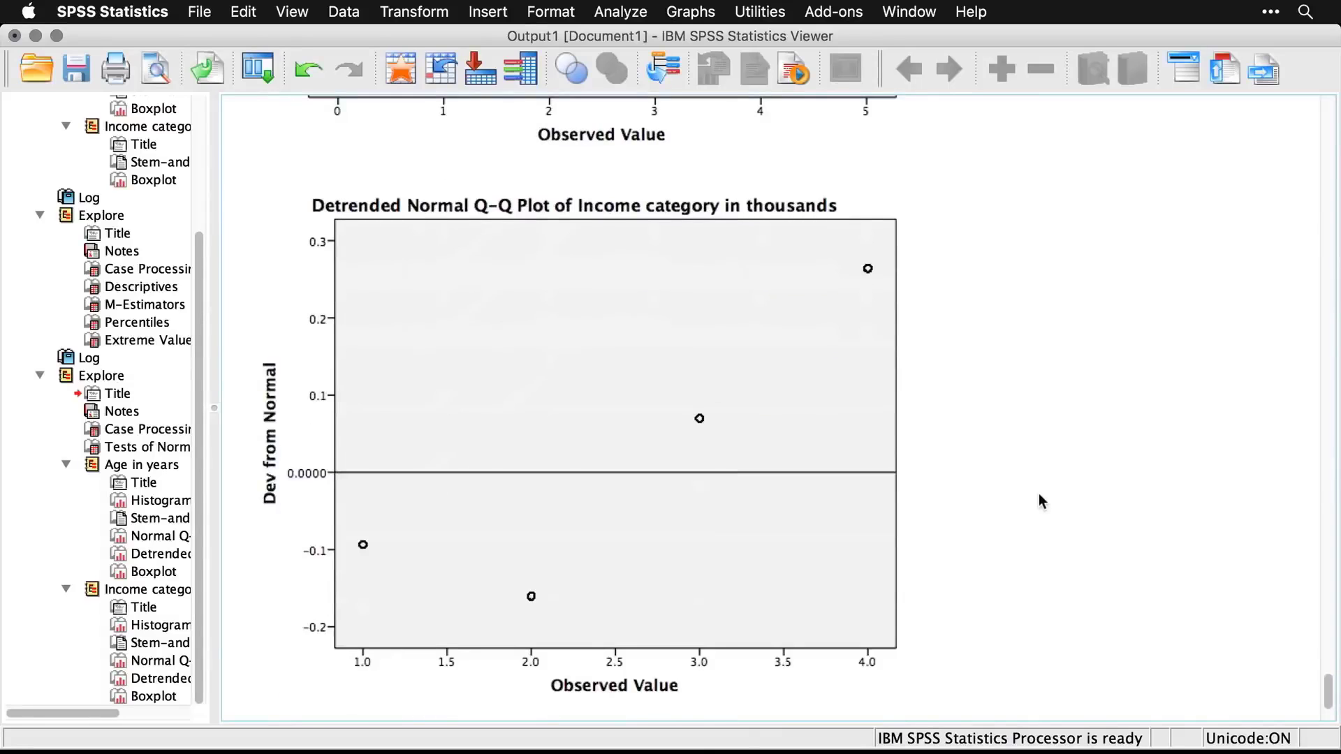
scroll(1039, 495, down, 13)
scroll(1038, 495, down, 5)
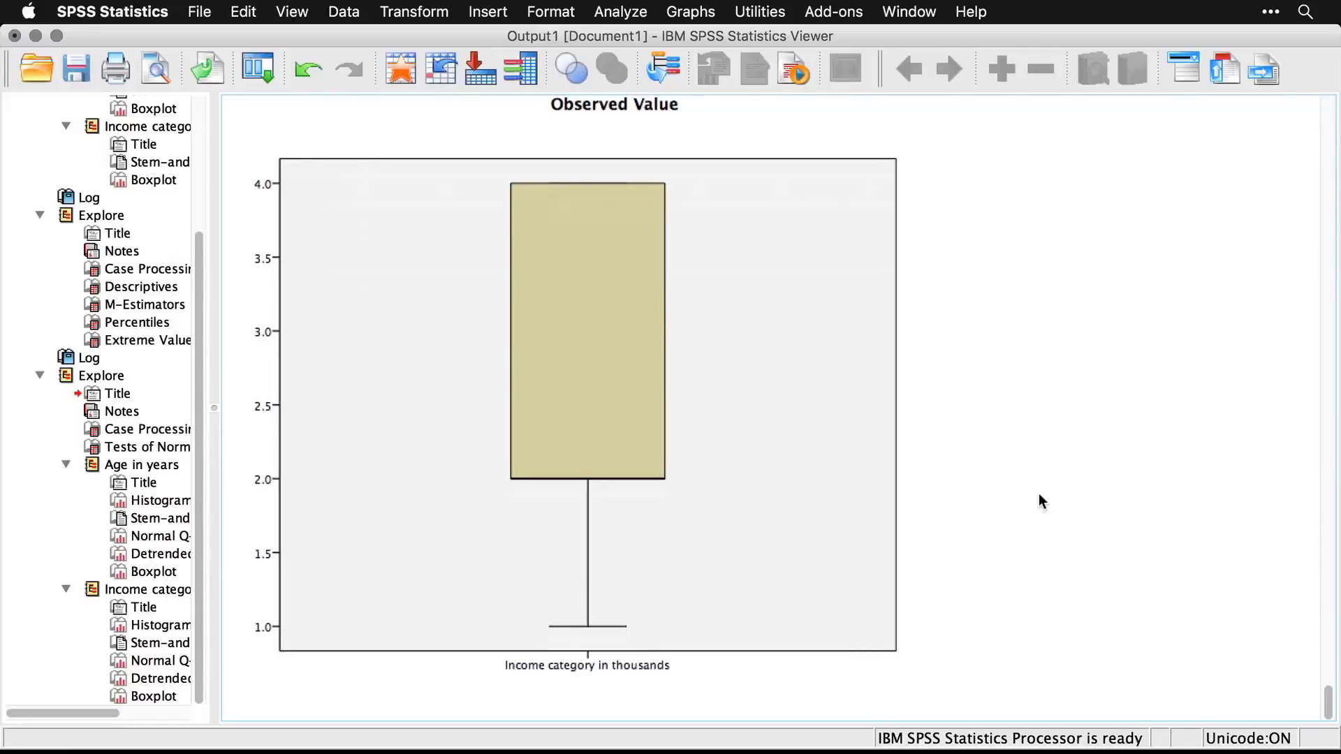
Step: Return to the syntax window, reopen the Explore dialog and reset all its settings
key(super+grave)
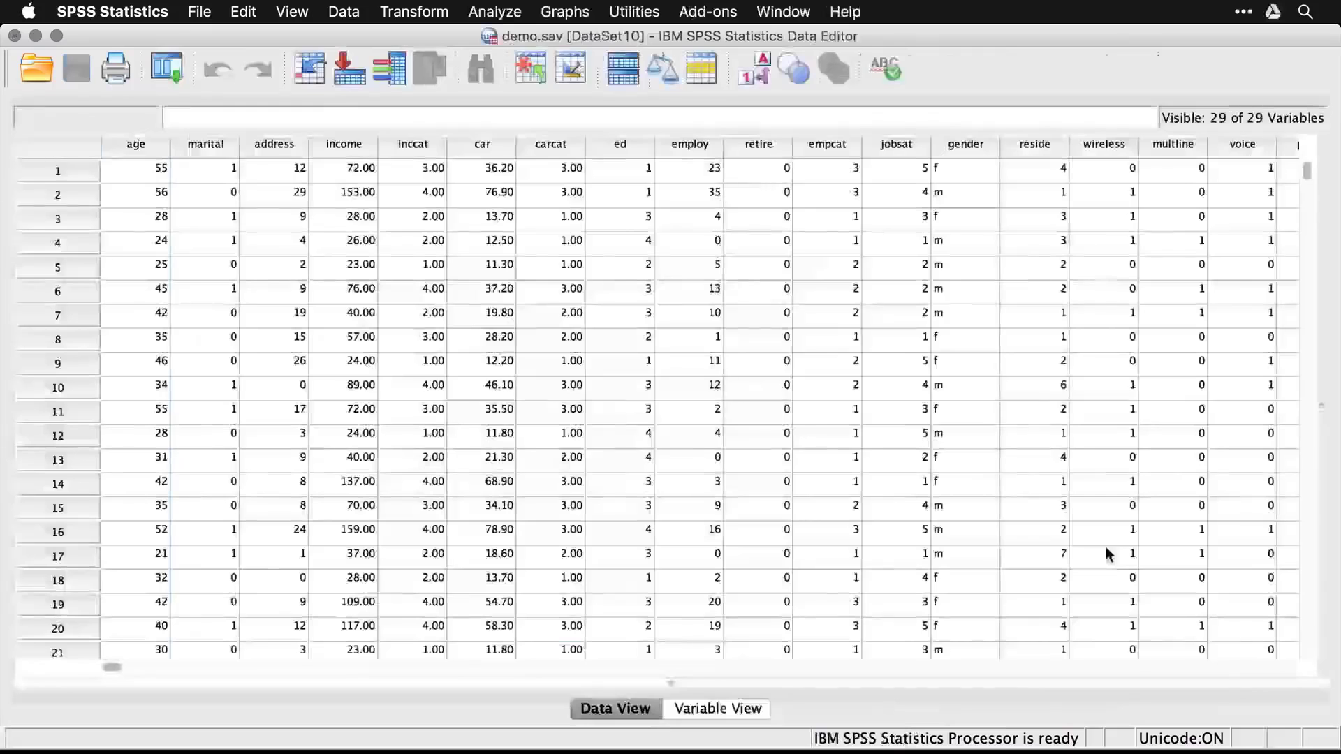
key(super+grave)
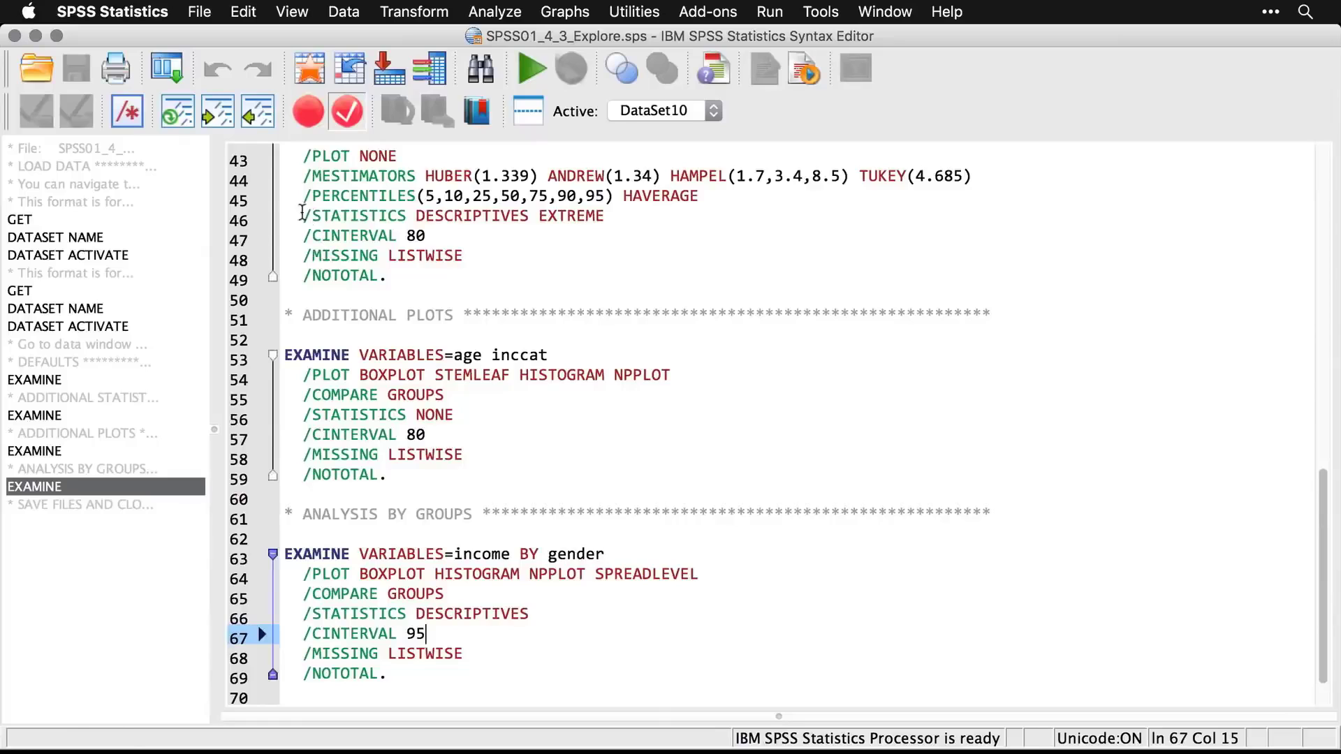
click(171, 64)
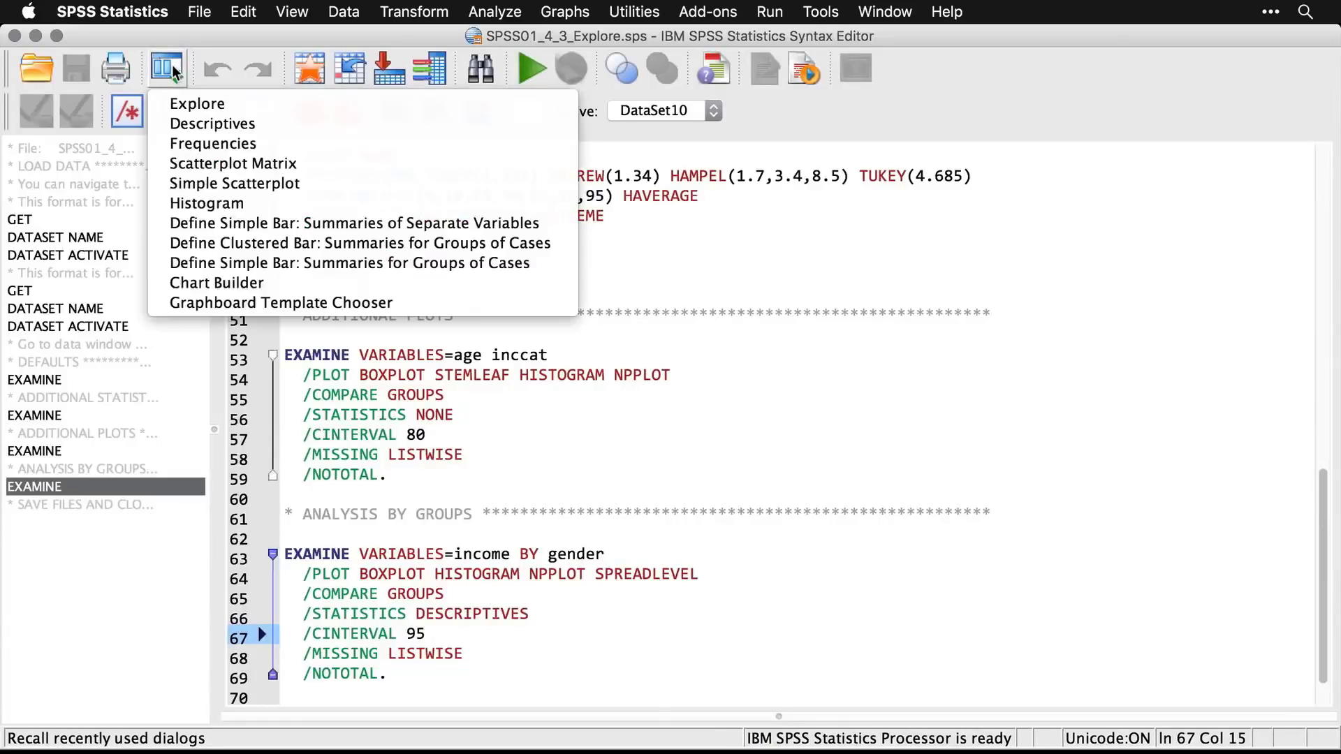
click(191, 104)
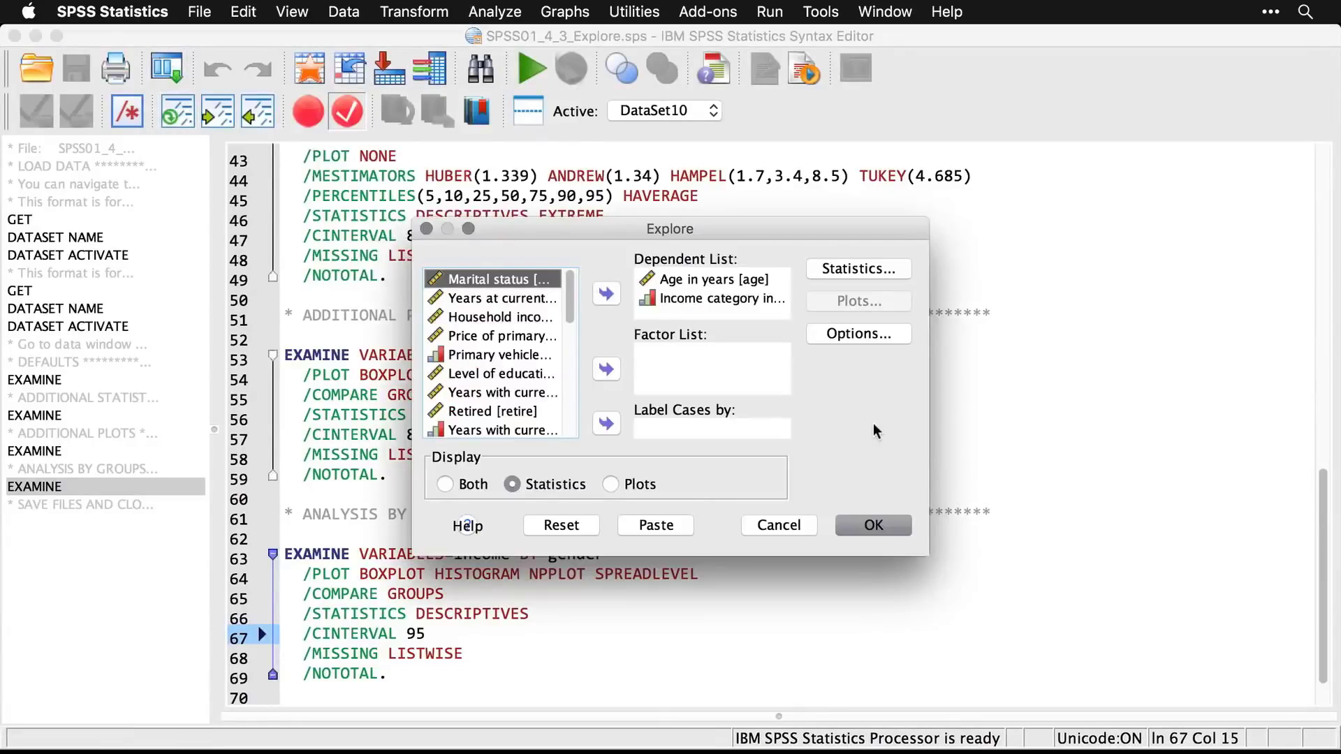
click(563, 526)
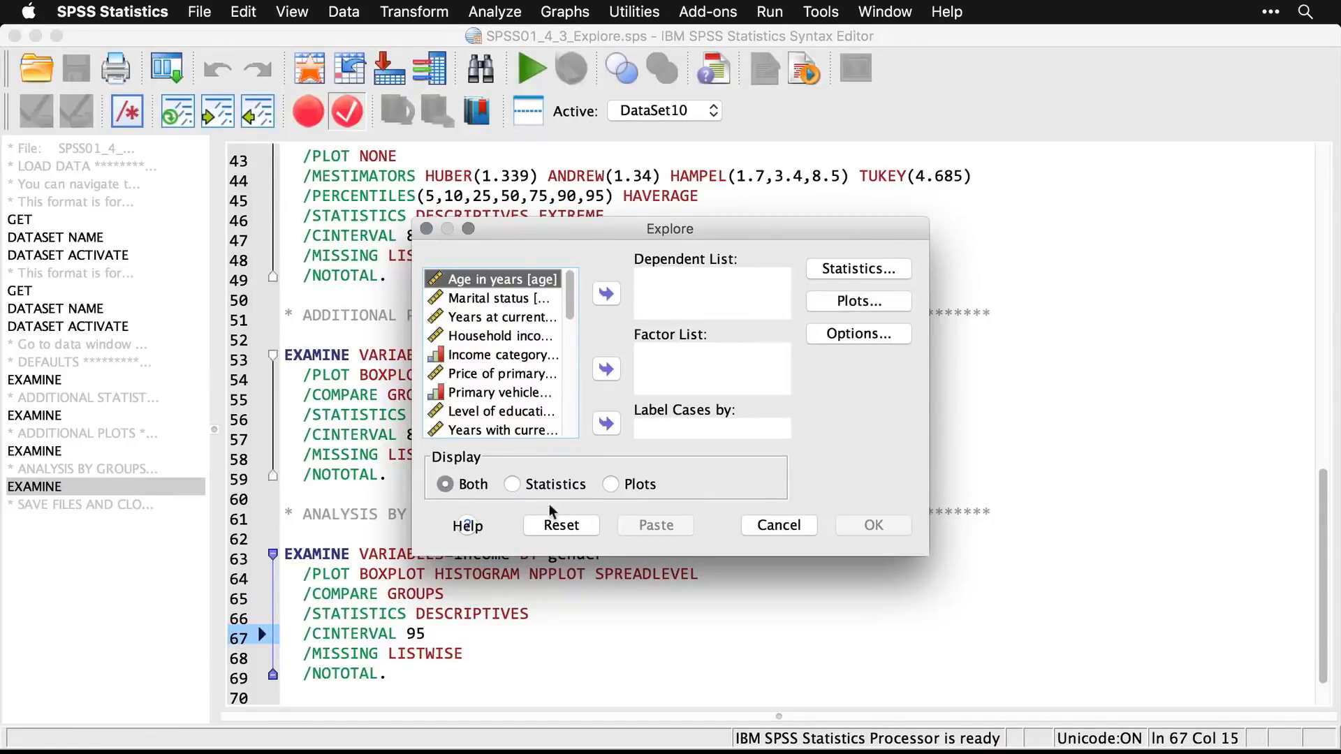
Step: Set Household income as the dependent variable and Gender as the factor in the Explore analysis
click(510, 336)
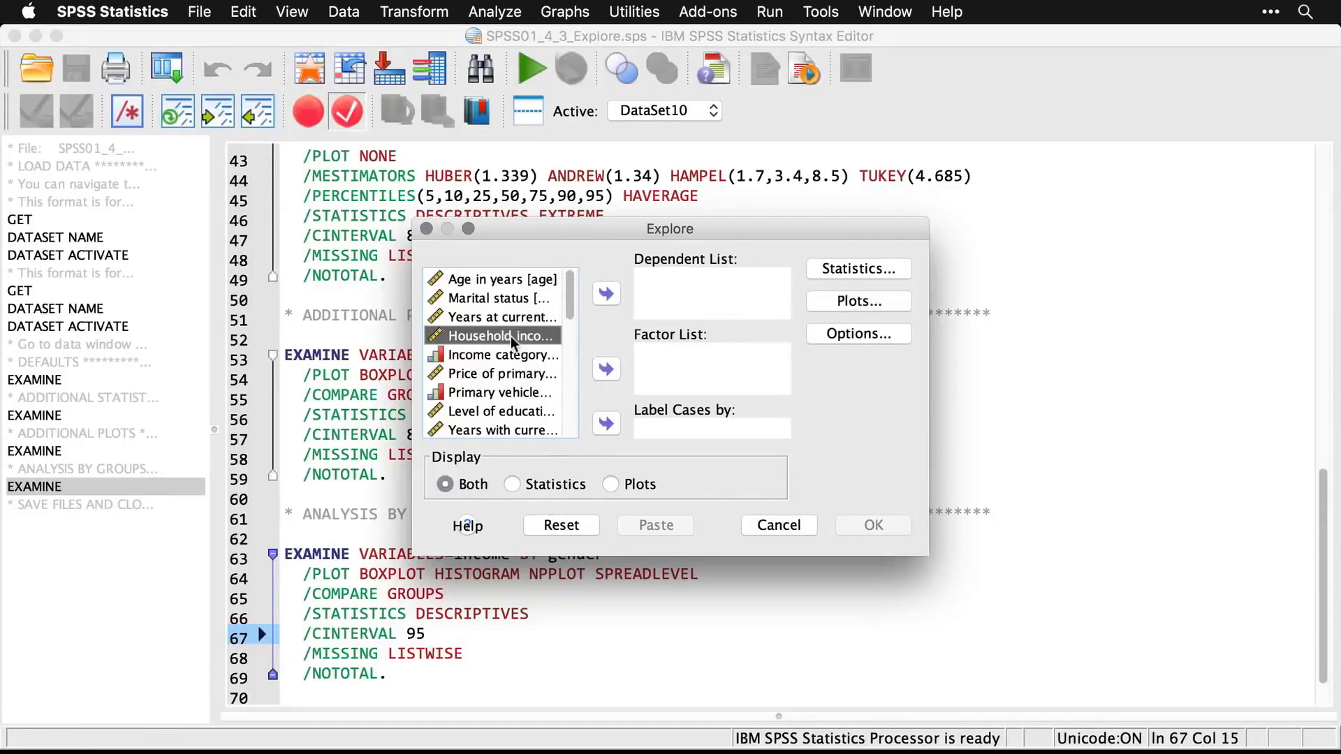
click(606, 293)
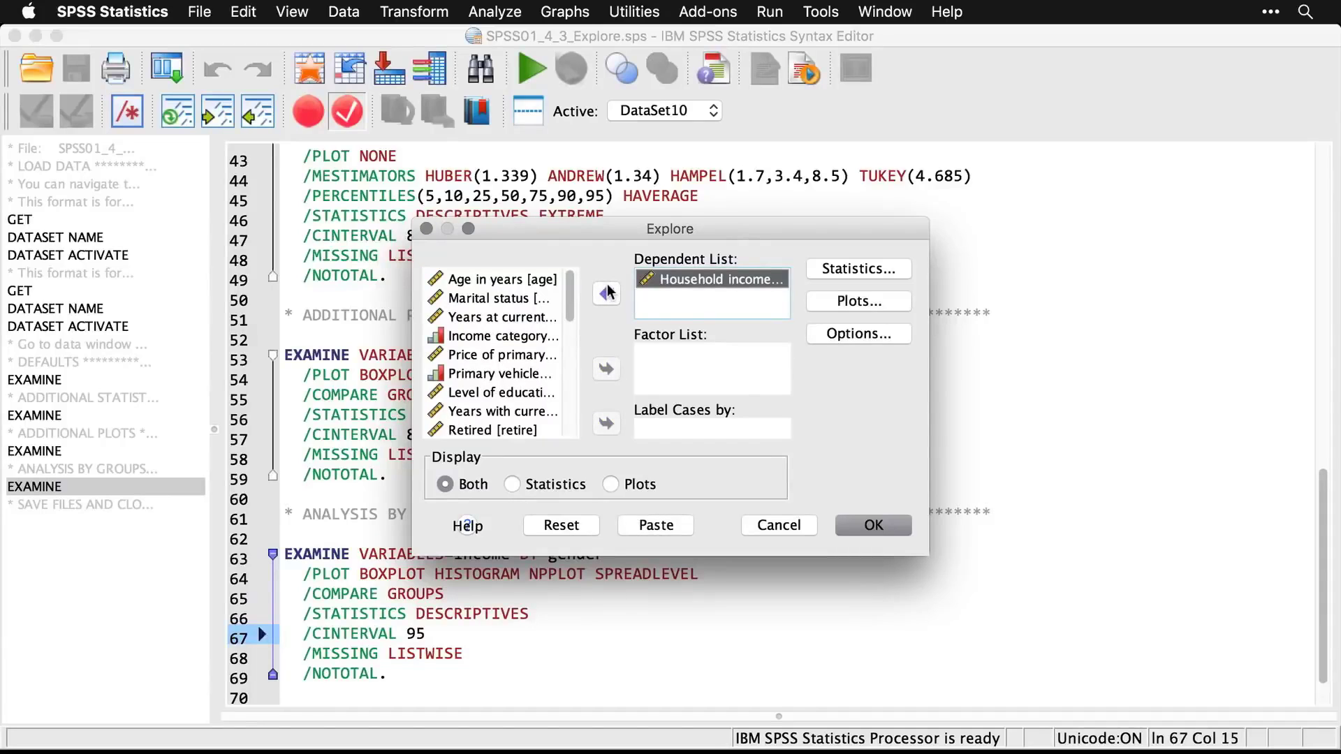
scroll(564, 387, down, 4)
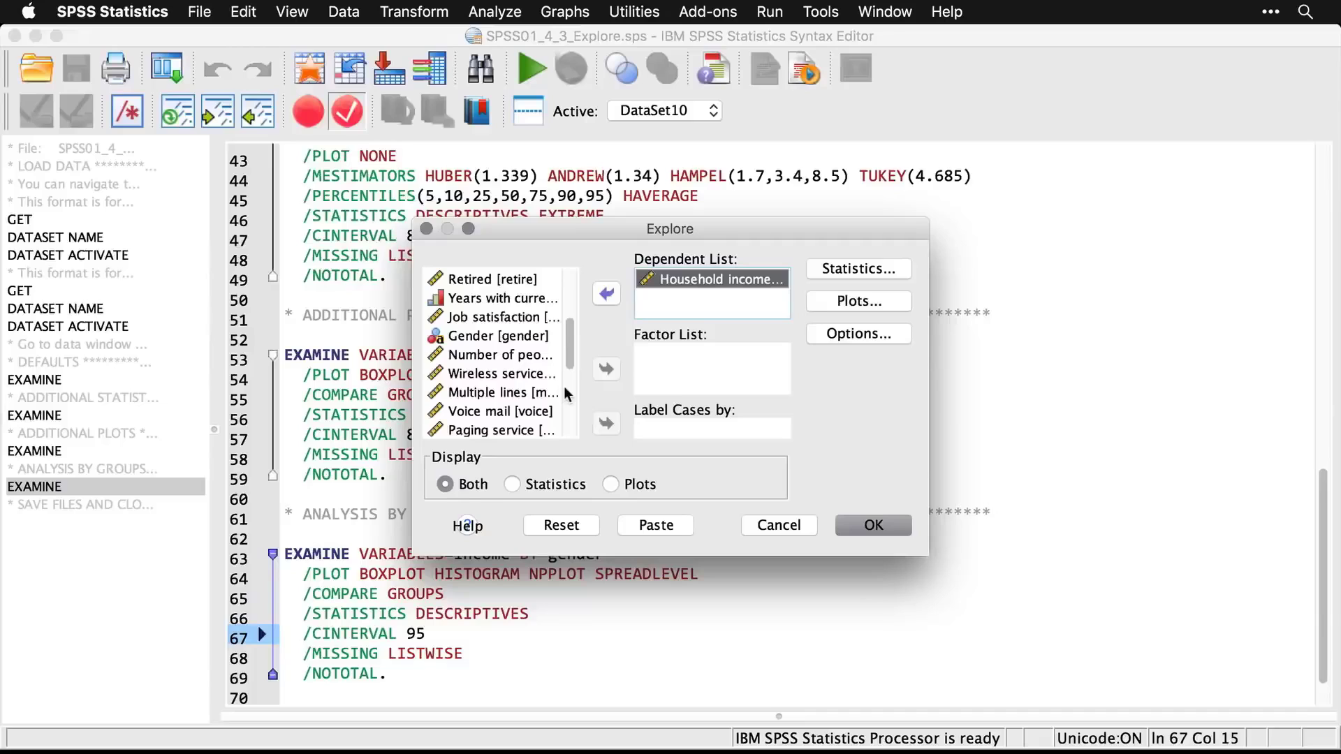
click(470, 338)
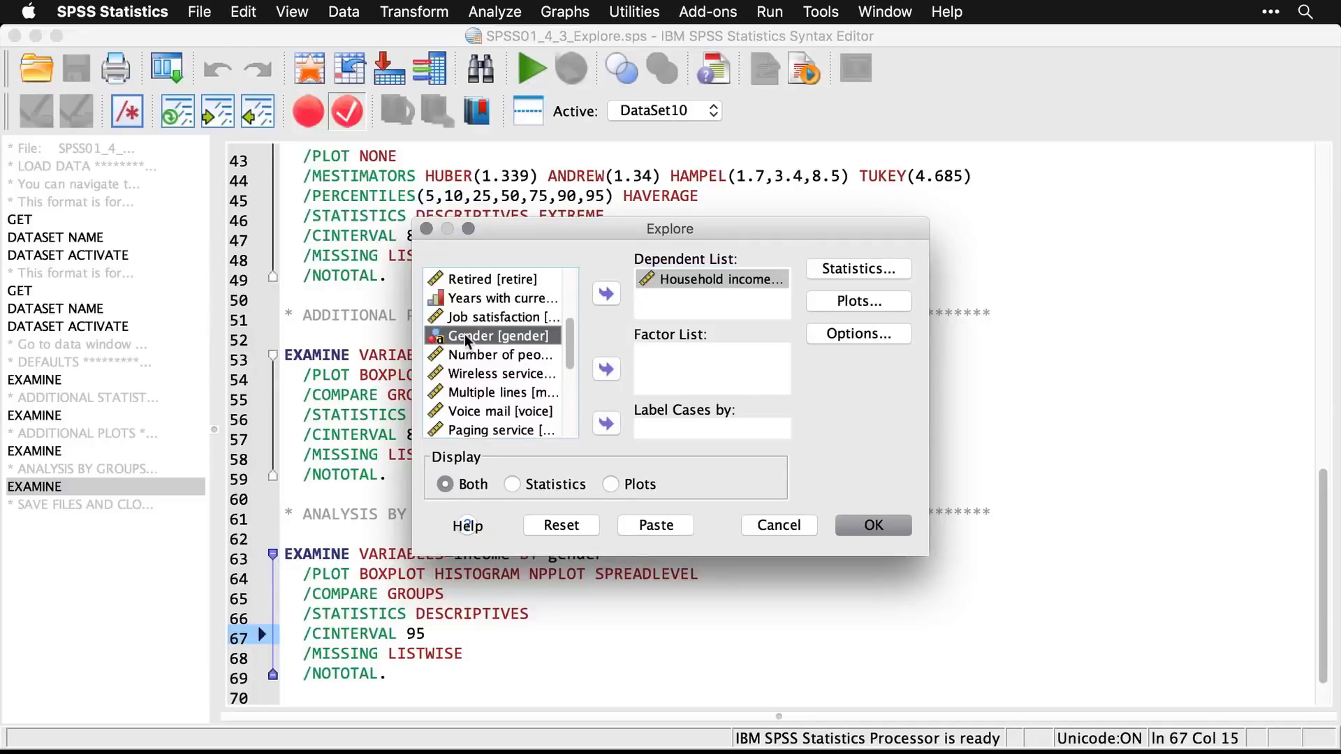
click(606, 372)
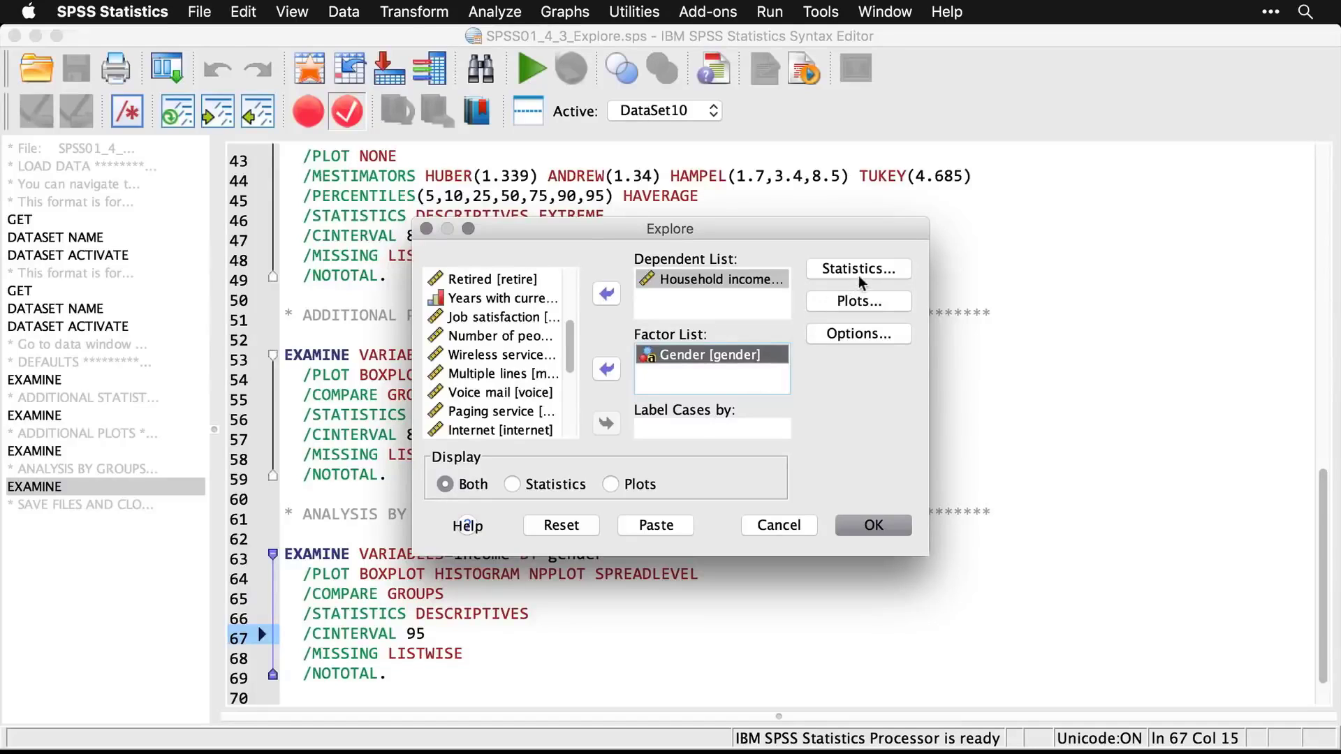
Step: Limit the Explore display to plots and choose a histogram instead of the stem-and-leaf plot
click(609, 484)
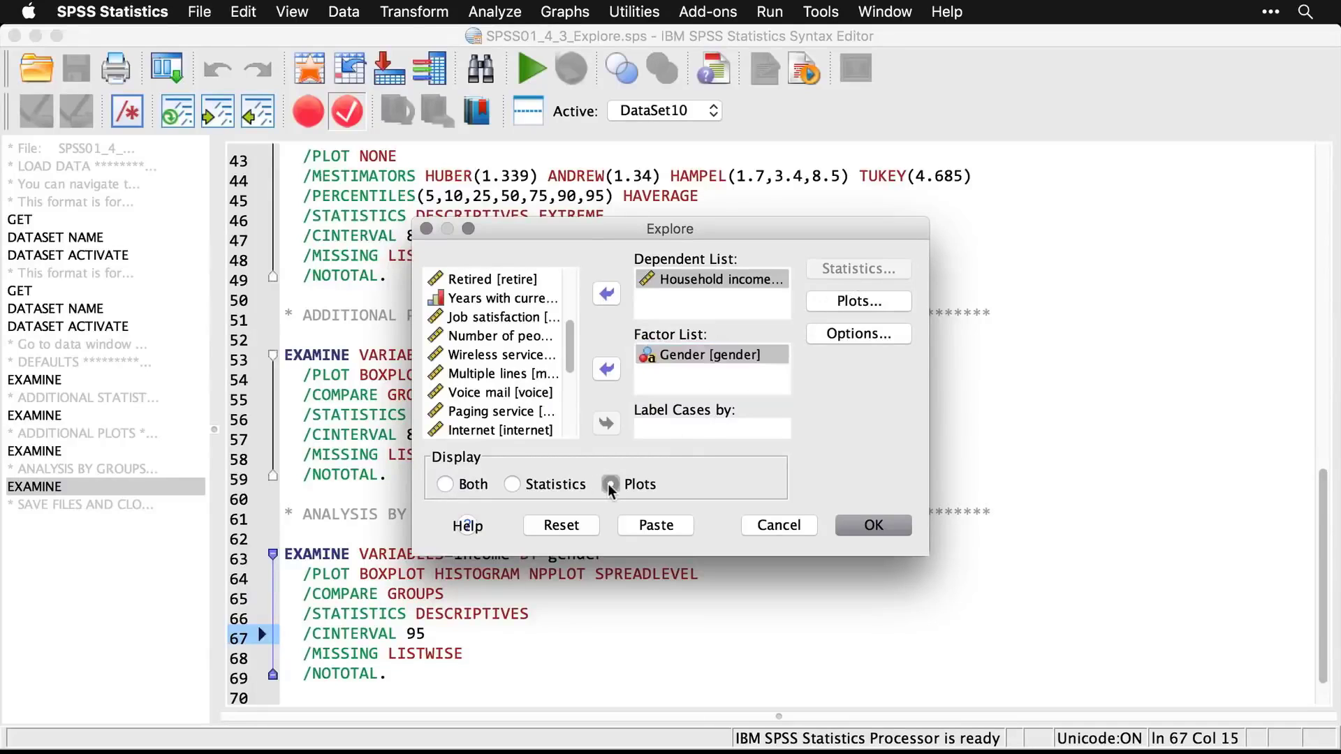
click(861, 301)
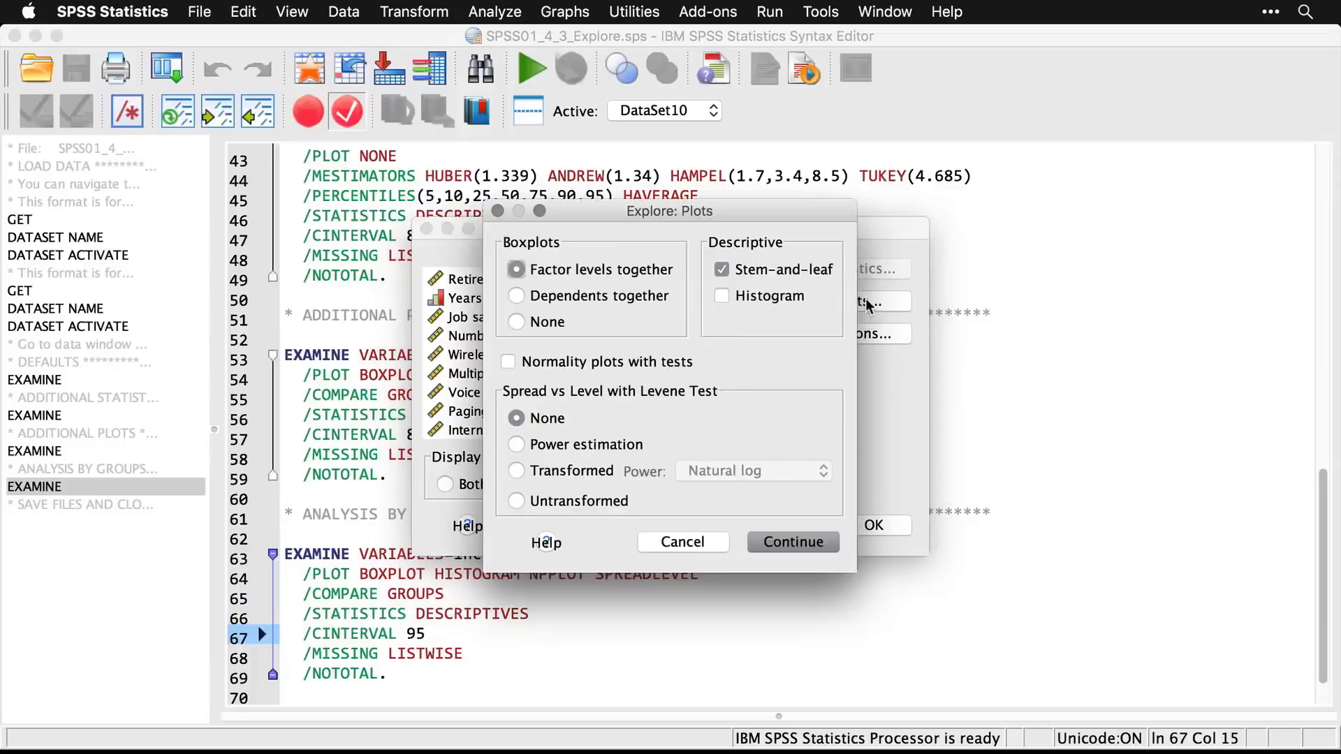
click(720, 268)
click(722, 297)
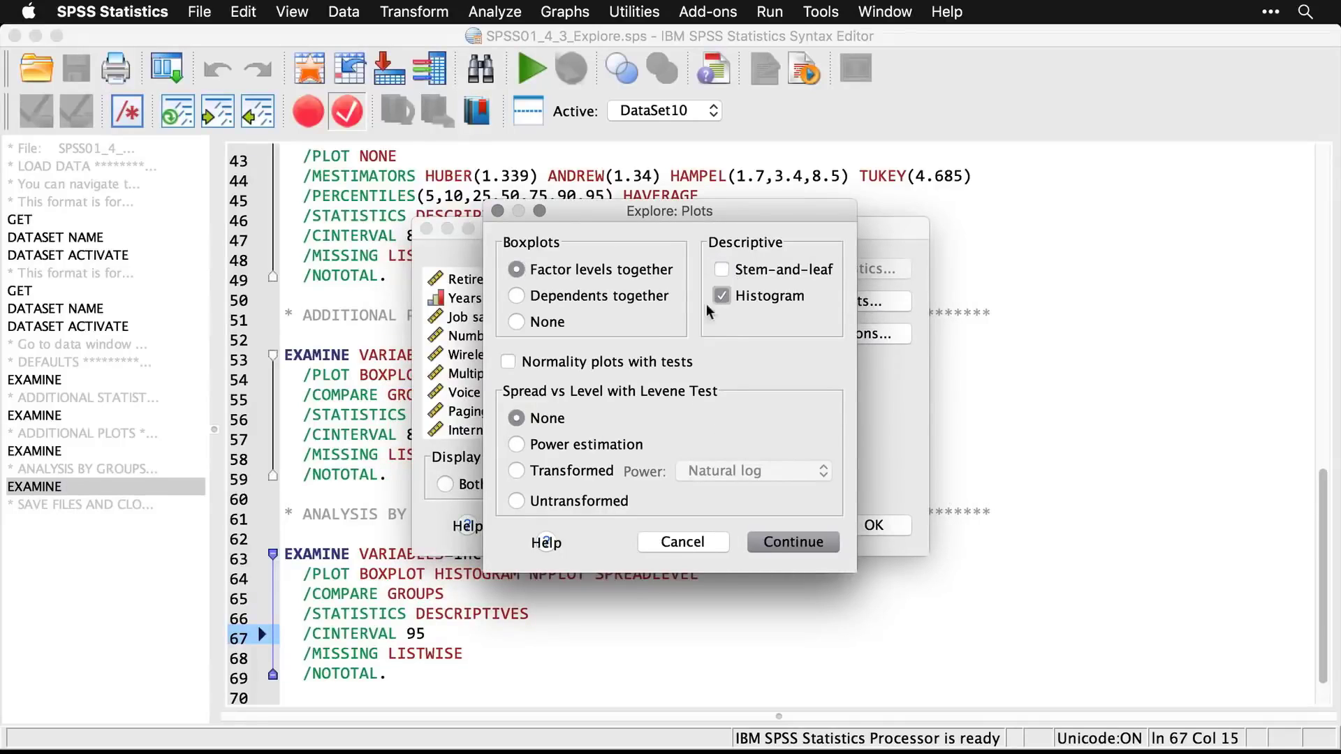
Step: Enable normality plots with tests and power estimation for Spread vs Level with Levene Test, and run the analysis
click(508, 363)
click(575, 440)
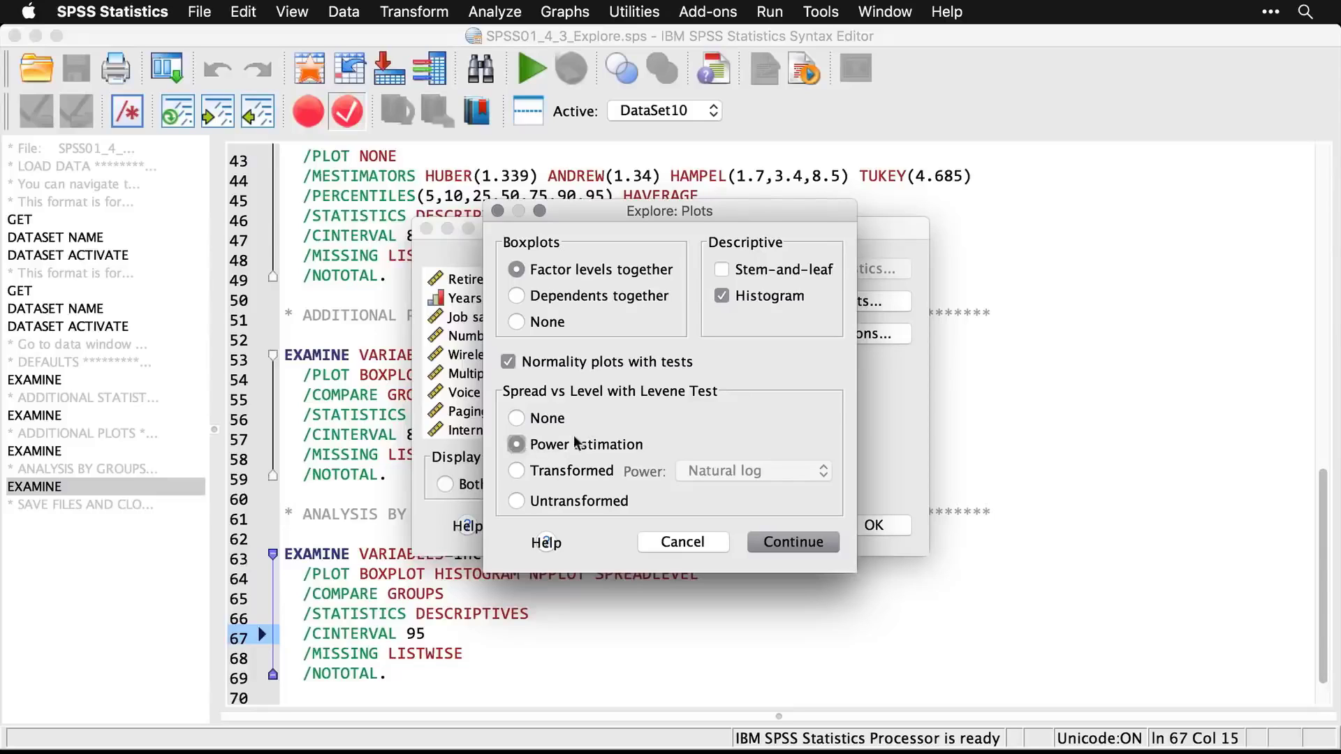
click(803, 544)
click(877, 527)
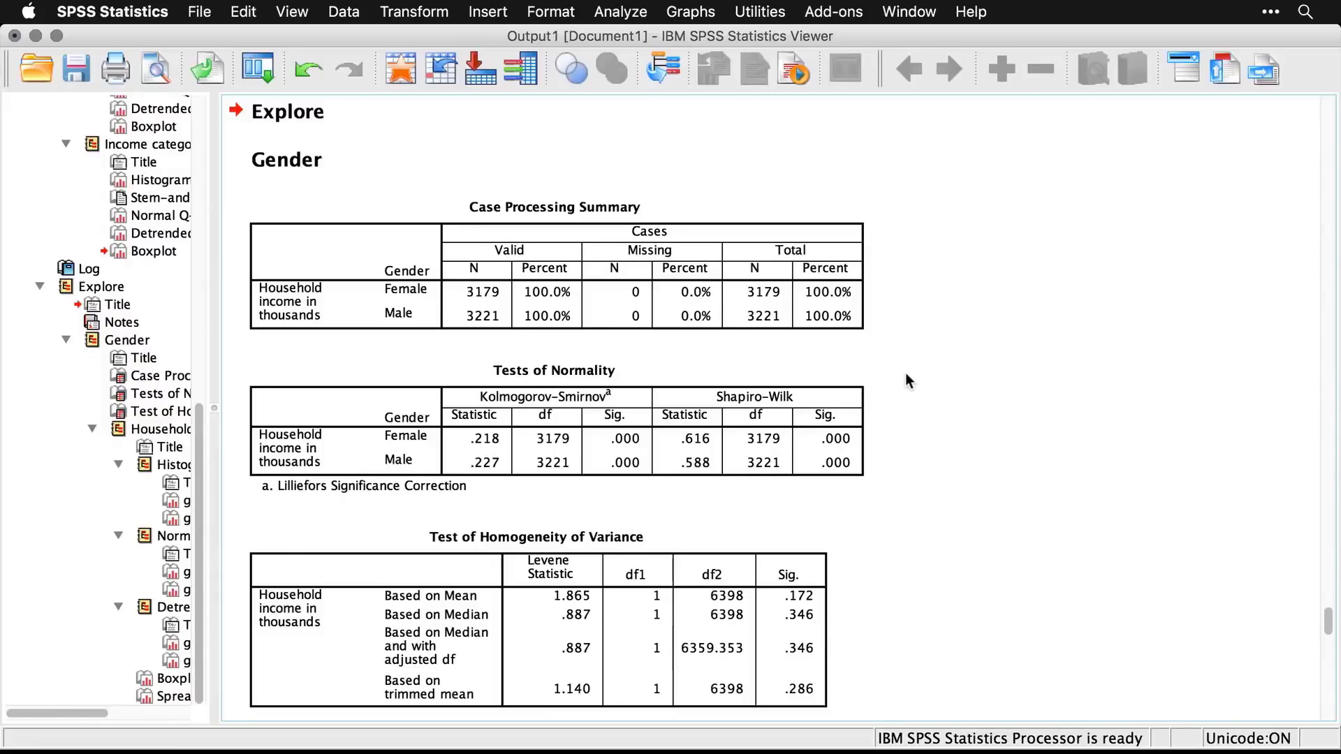
Step: Examine the Tests of Normality and Test of Homogeneity of Variance tables for household income by gender
click(802, 461)
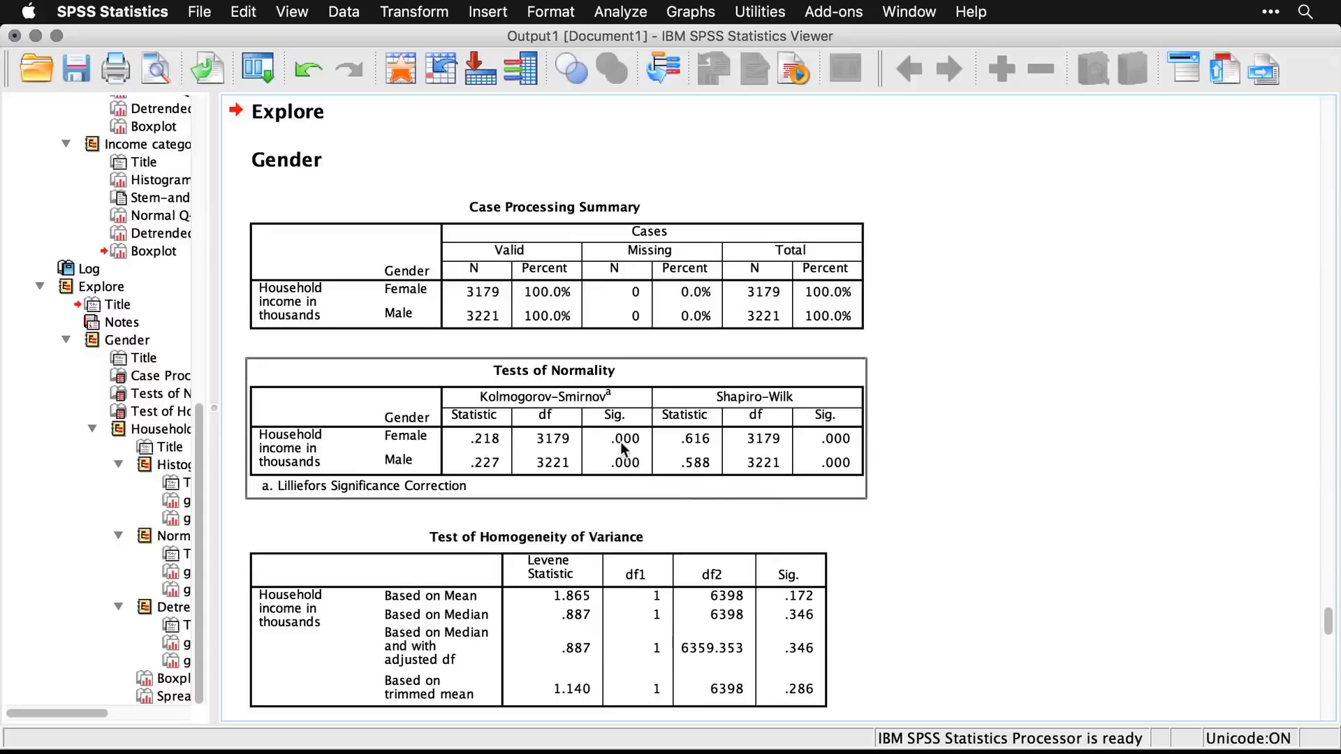
click(932, 493)
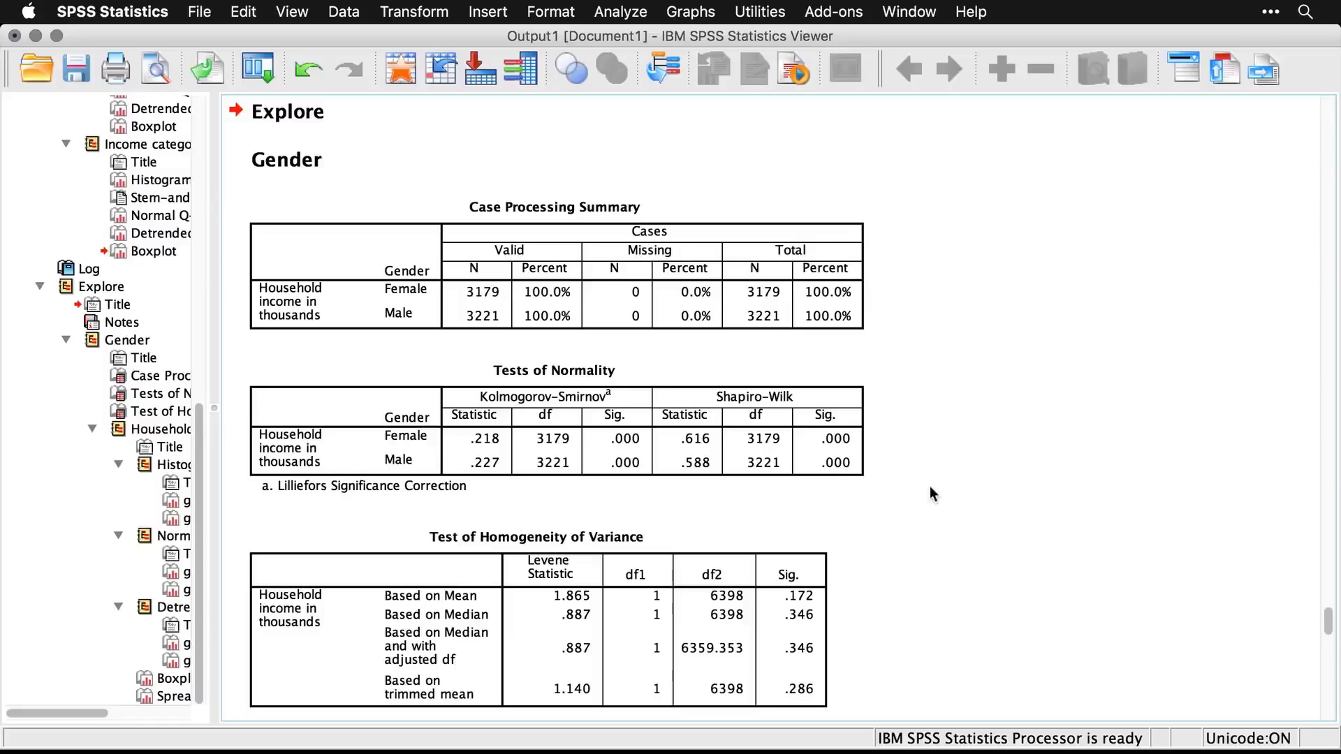
scroll(930, 492, down, 2)
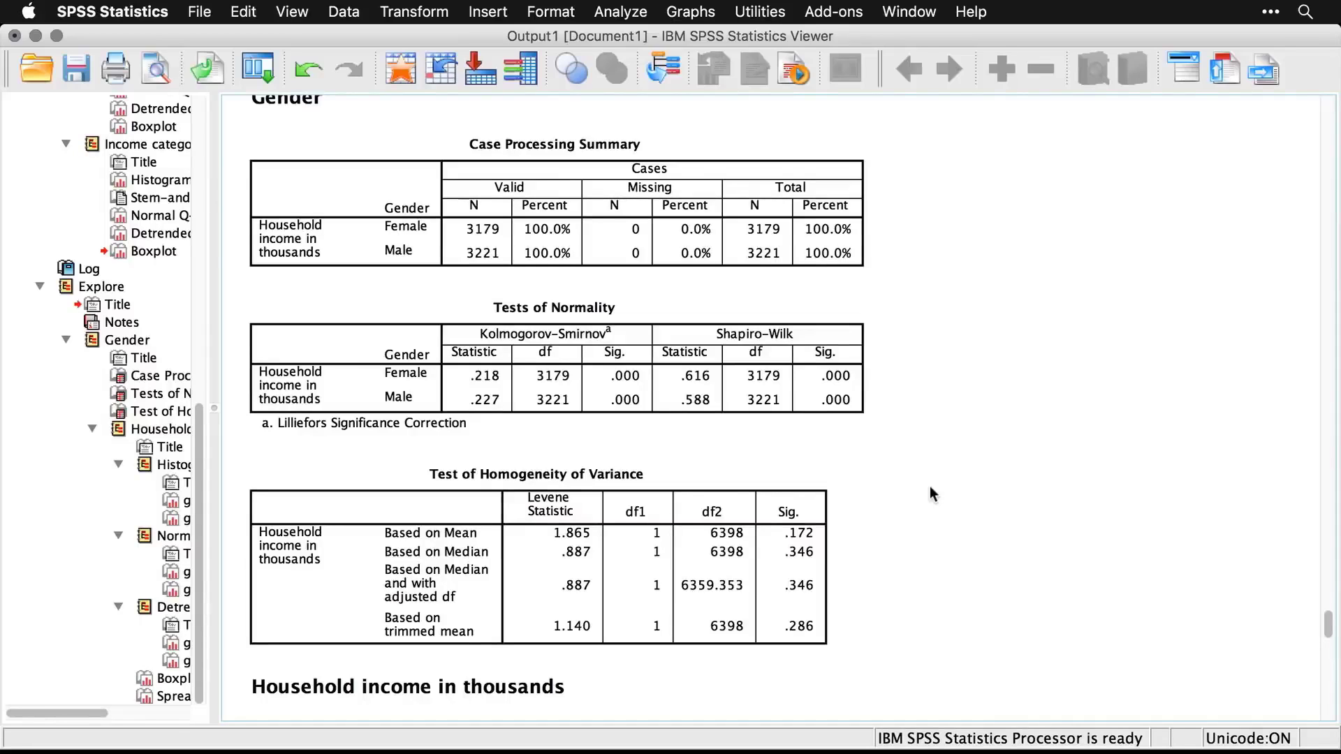
click(814, 552)
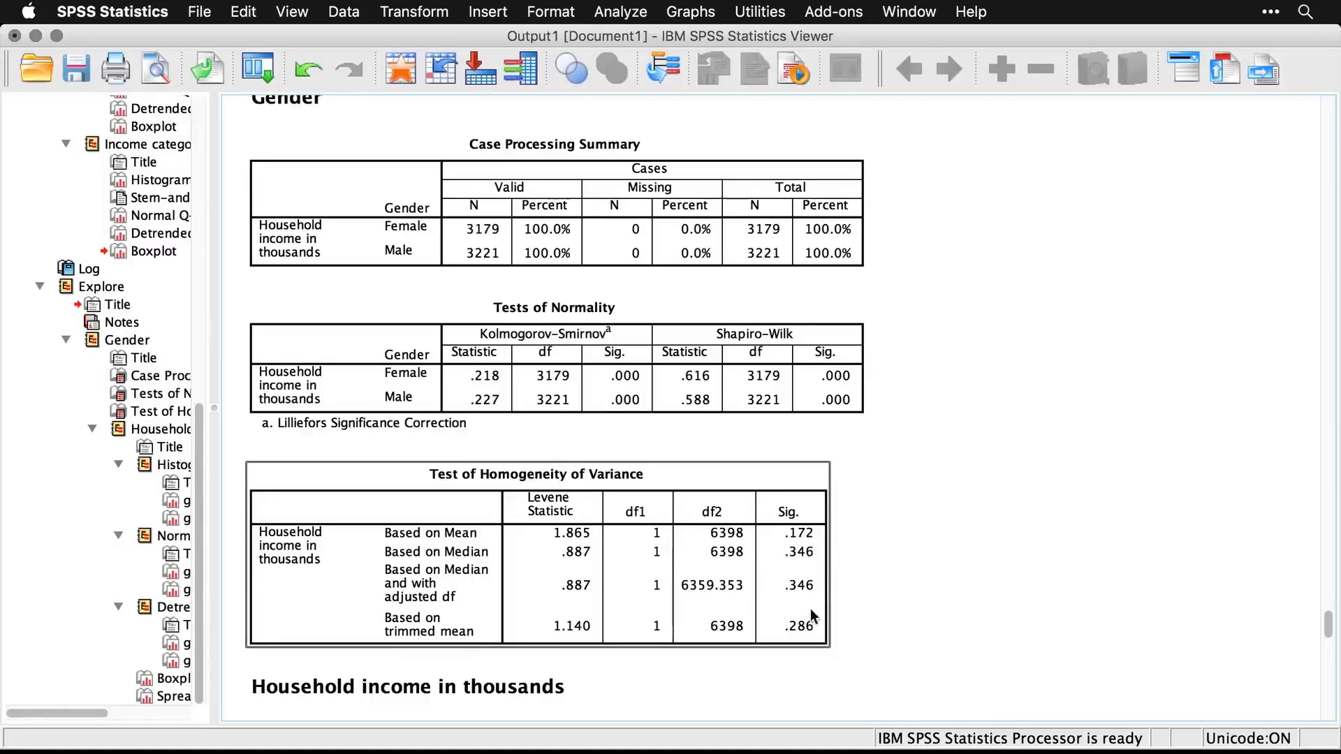
click(889, 648)
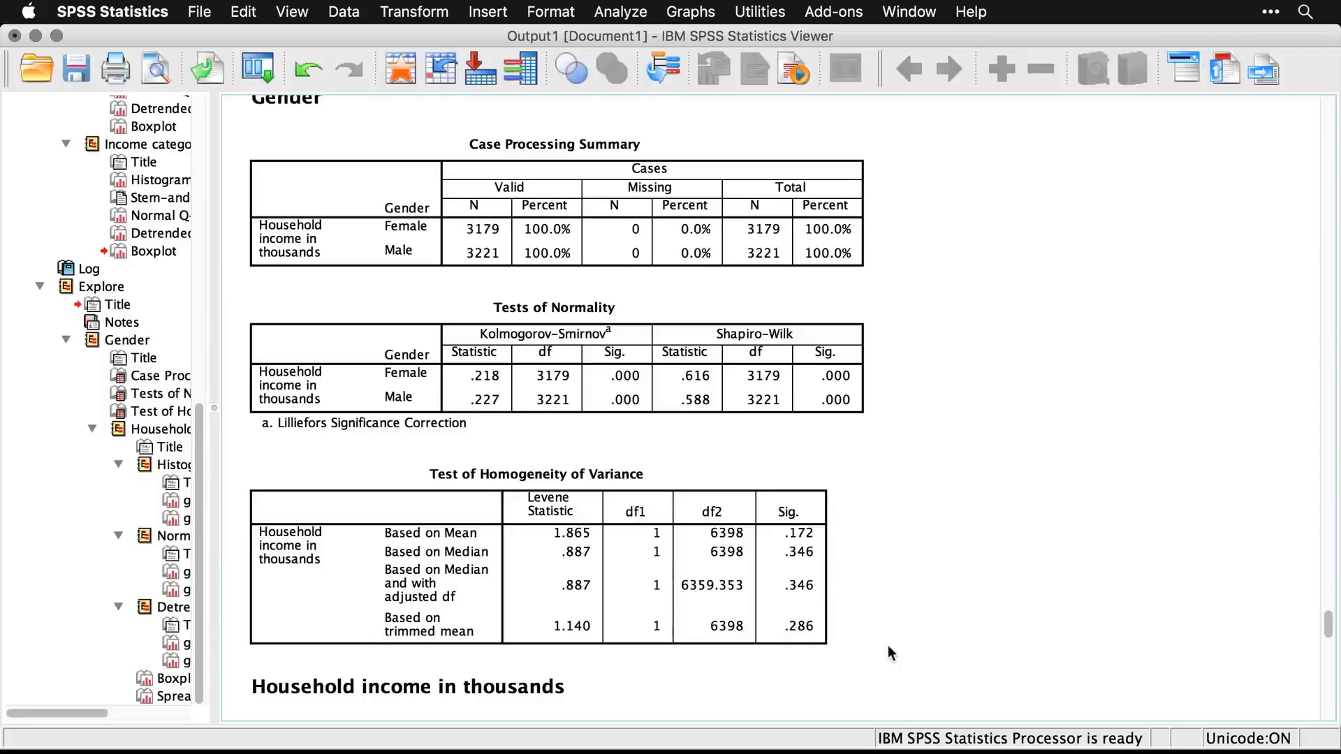
Step: Compare the household income histograms for females and males in the Explore output
scroll(889, 653, down, 5)
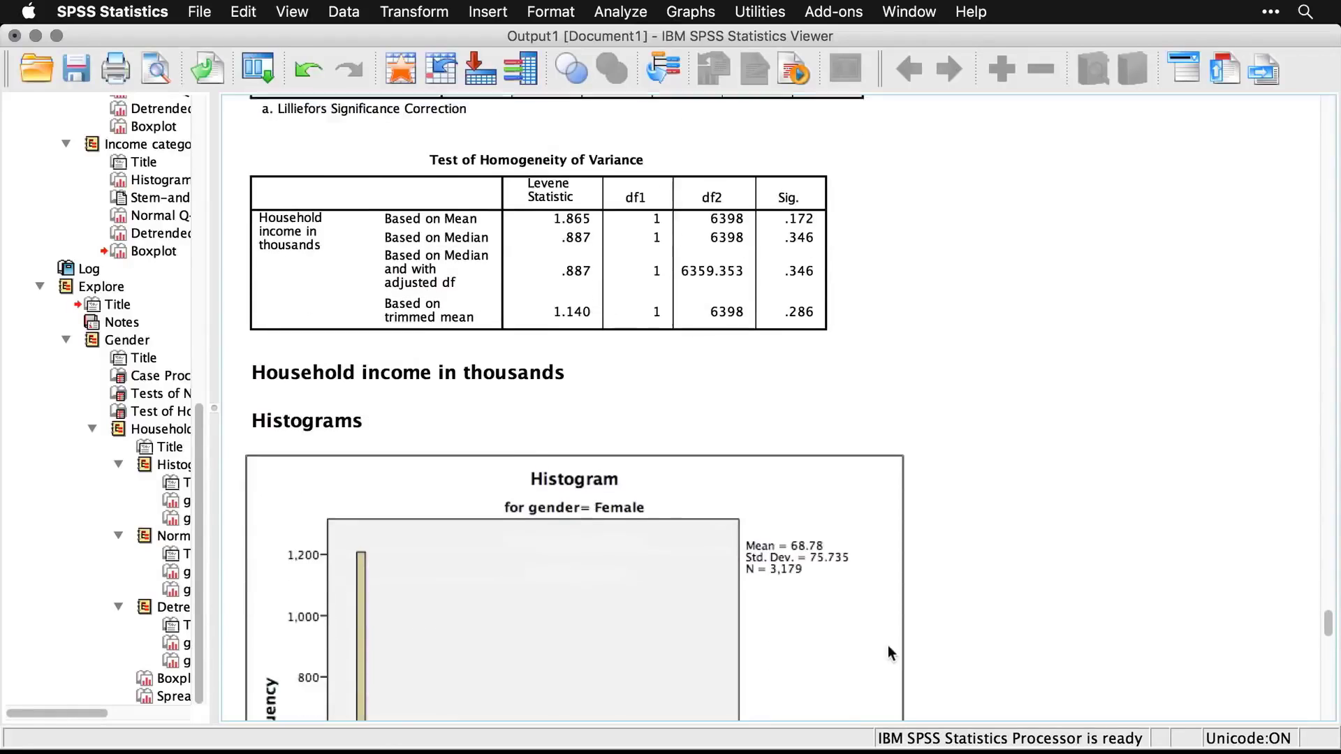
scroll(887, 646, down, 3)
scroll(1032, 644, down, 2)
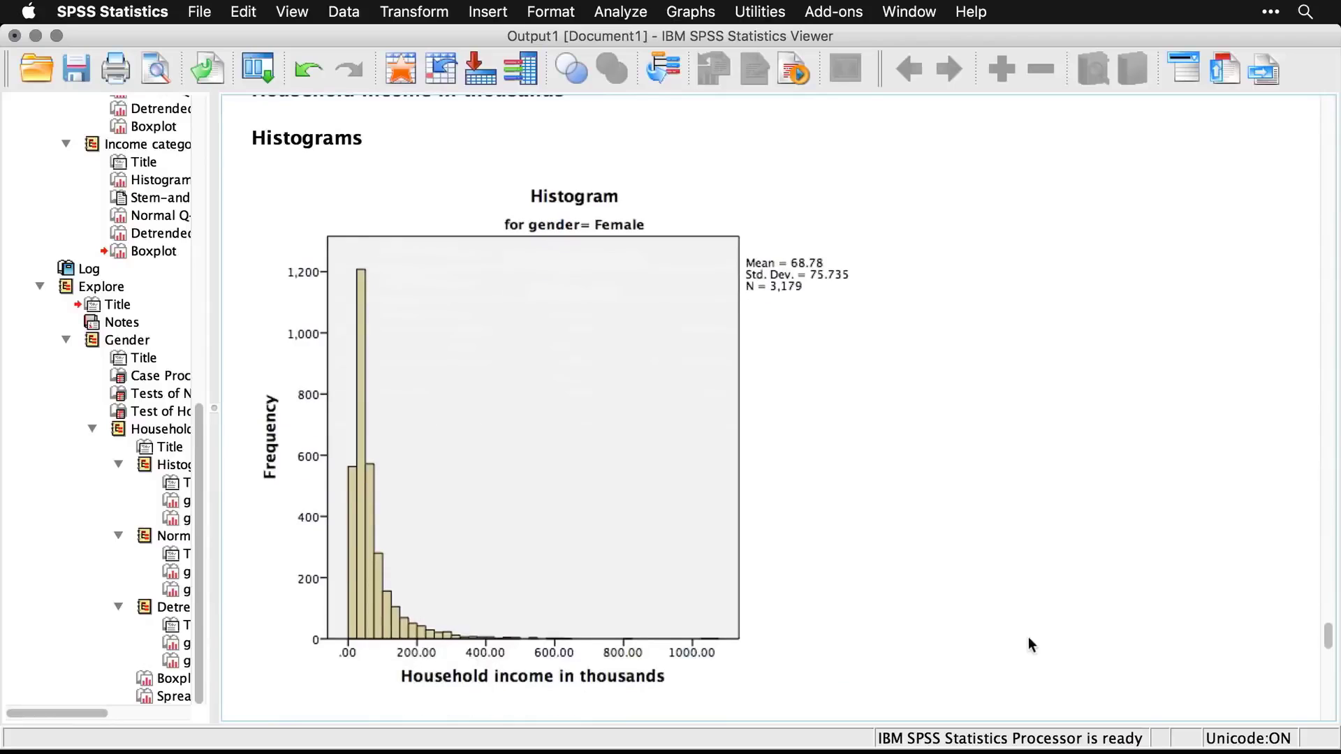
scroll(1029, 639, down, 8)
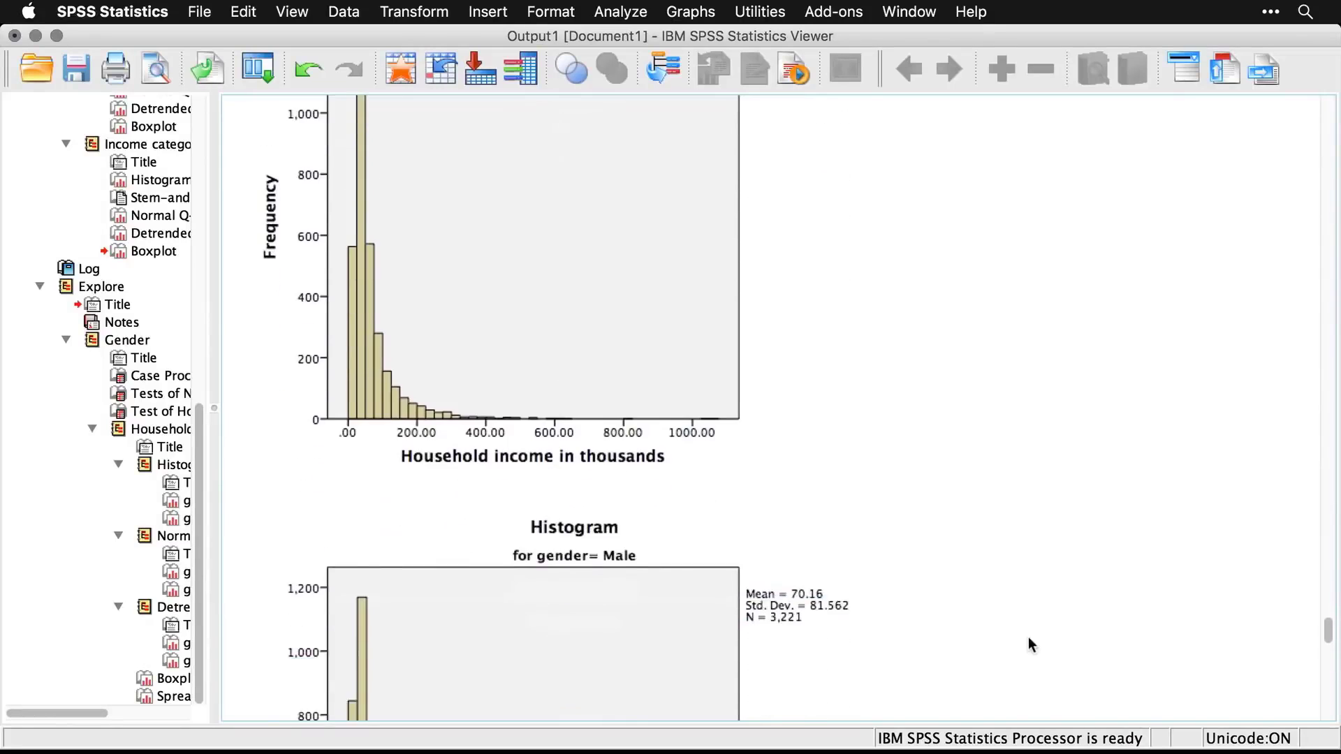
scroll(1032, 644, down, 1)
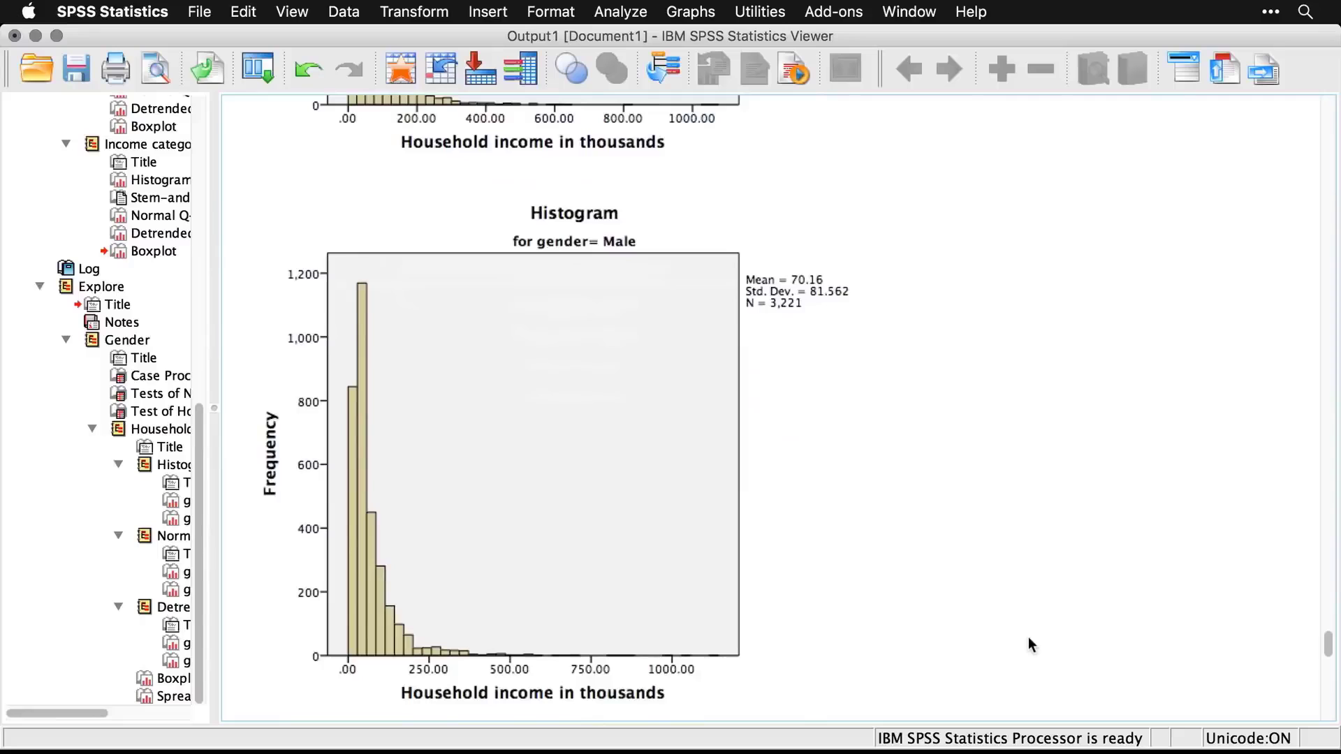
Step: Examine the normal and detrended normal Q-Q plots of household income for each gender
scroll(1028, 639, down, 9)
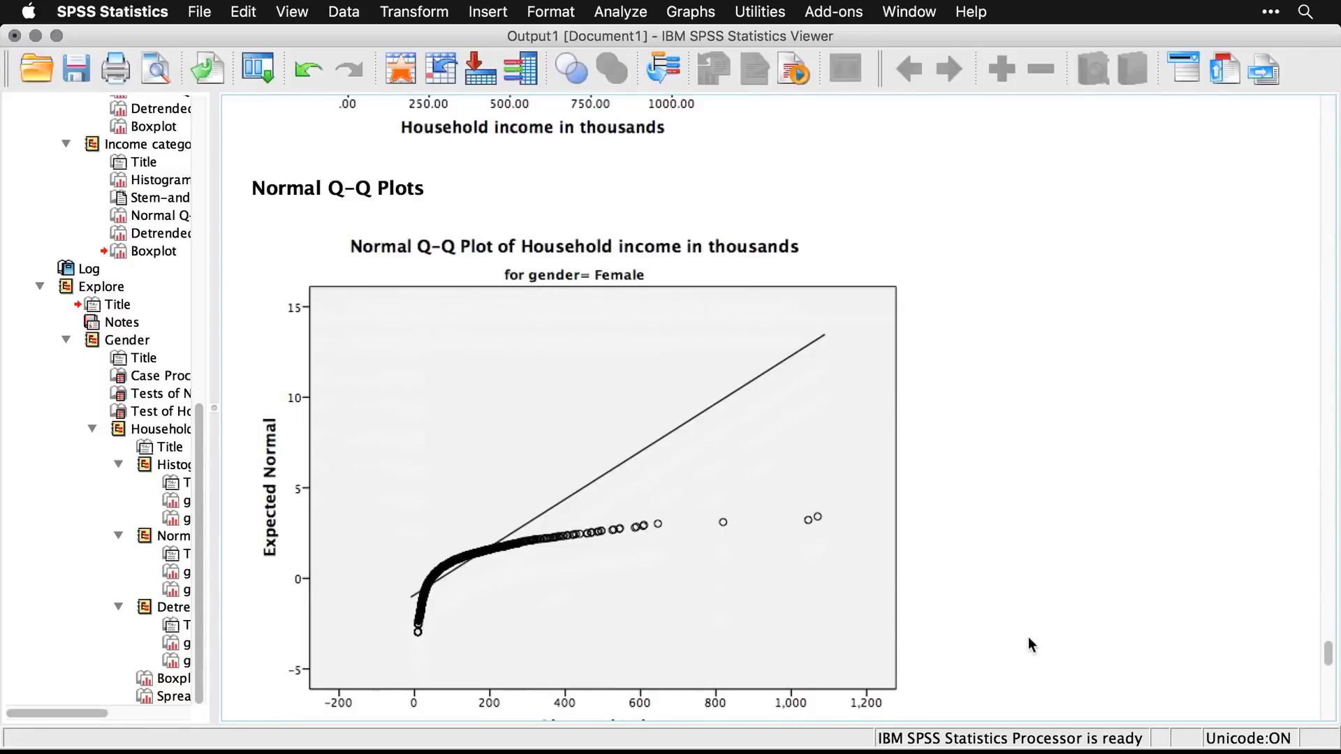
click(768, 646)
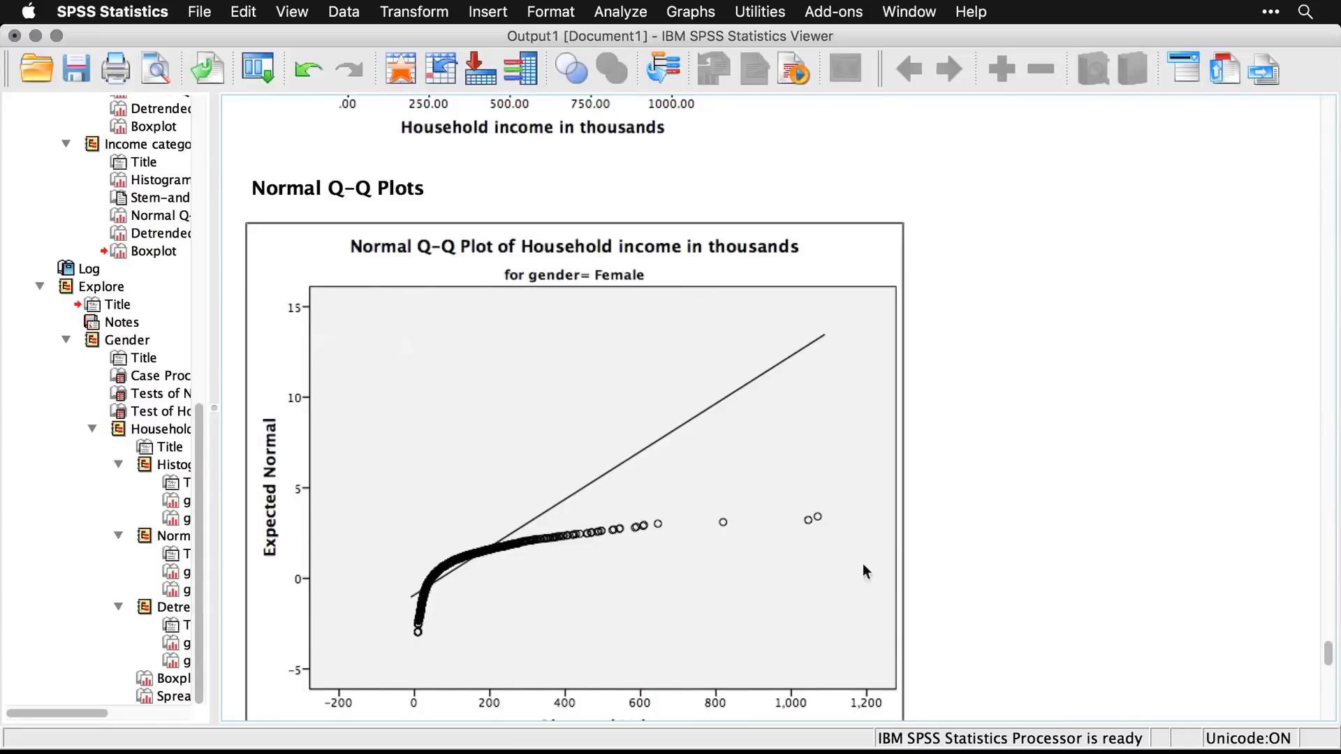
scroll(1041, 611, down, 10)
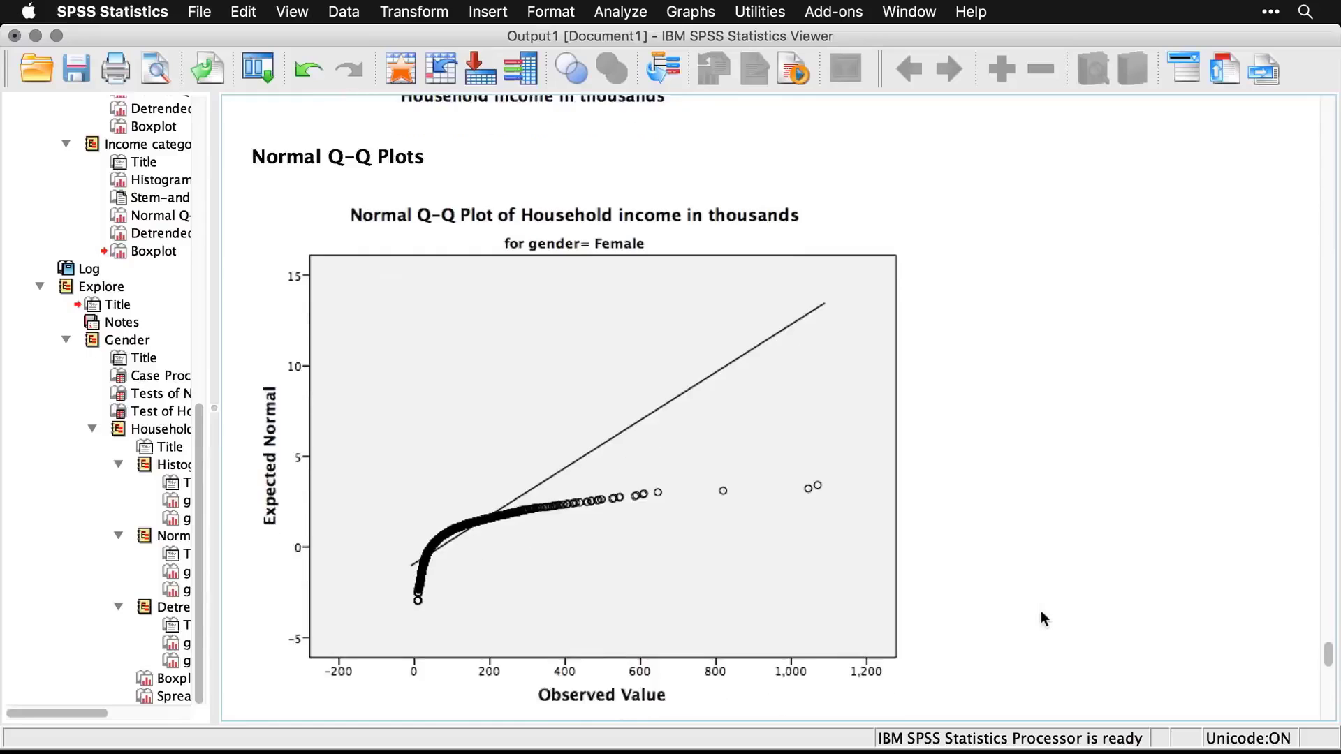
scroll(1040, 612, down, 11)
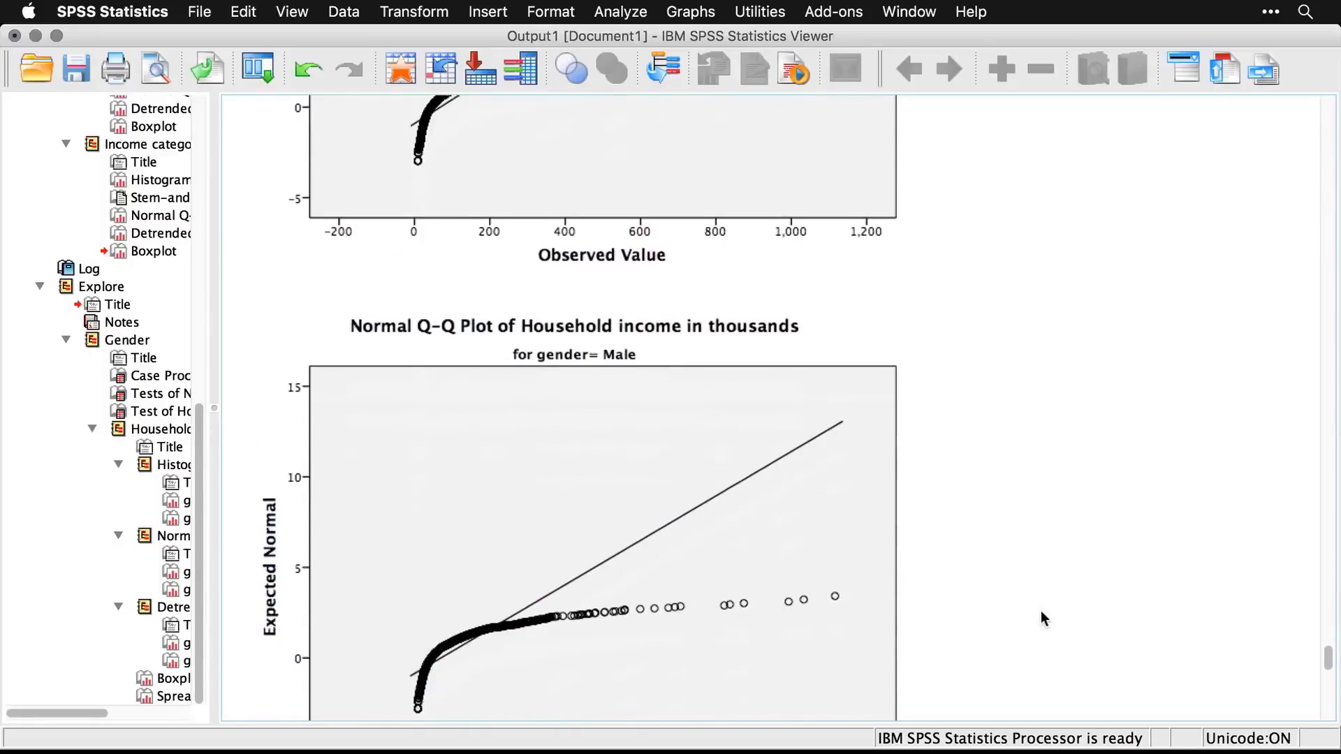
scroll(1041, 611, down, 6)
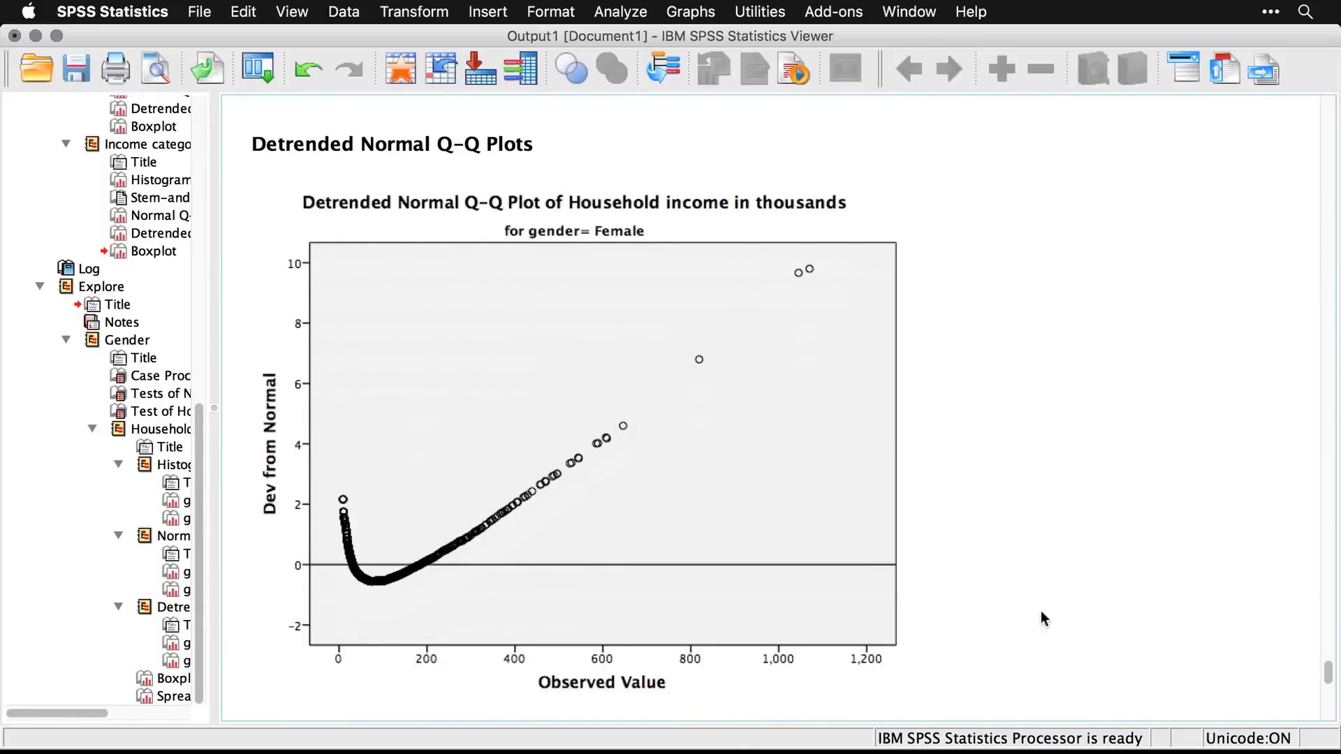
scroll(1041, 612, down, 10)
scroll(1041, 613, down, 9)
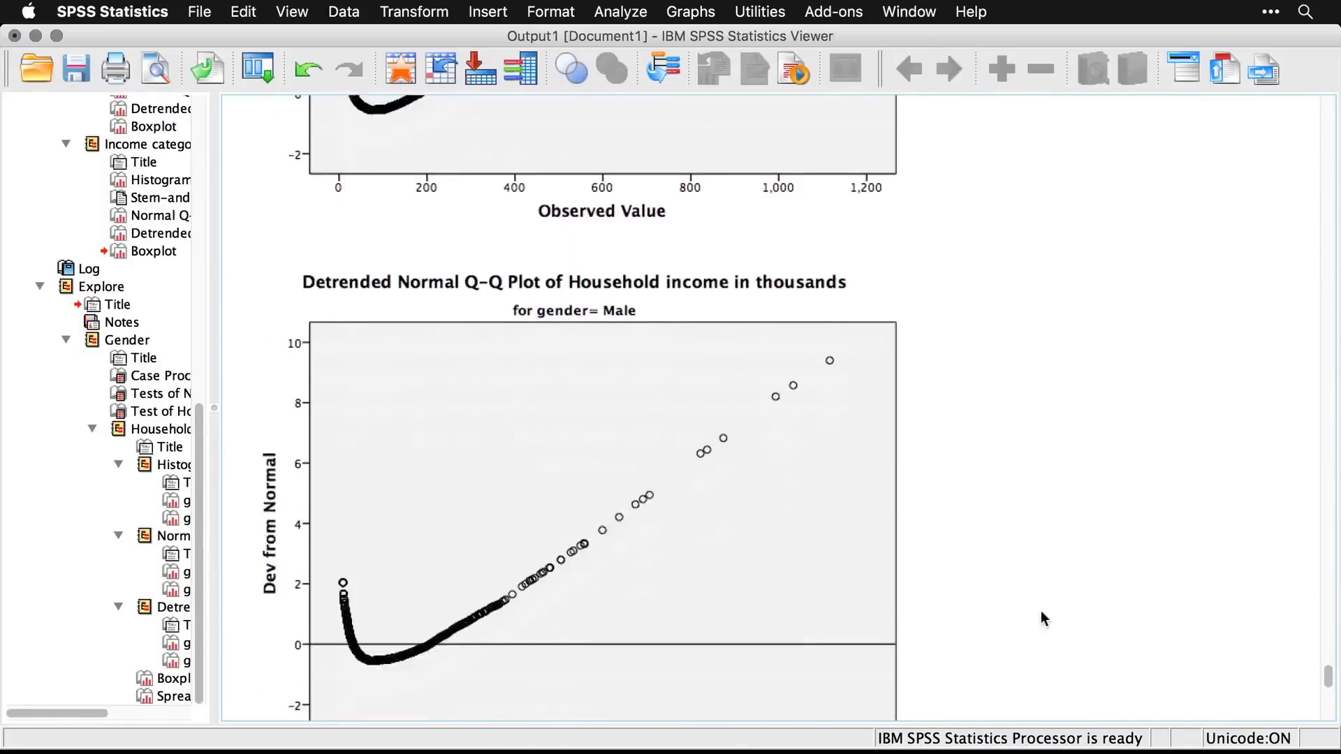
Step: Hide the outlier case labels on the boxplot of household income by gender in the Chart Editor and close the editor
scroll(1041, 618, down, 2)
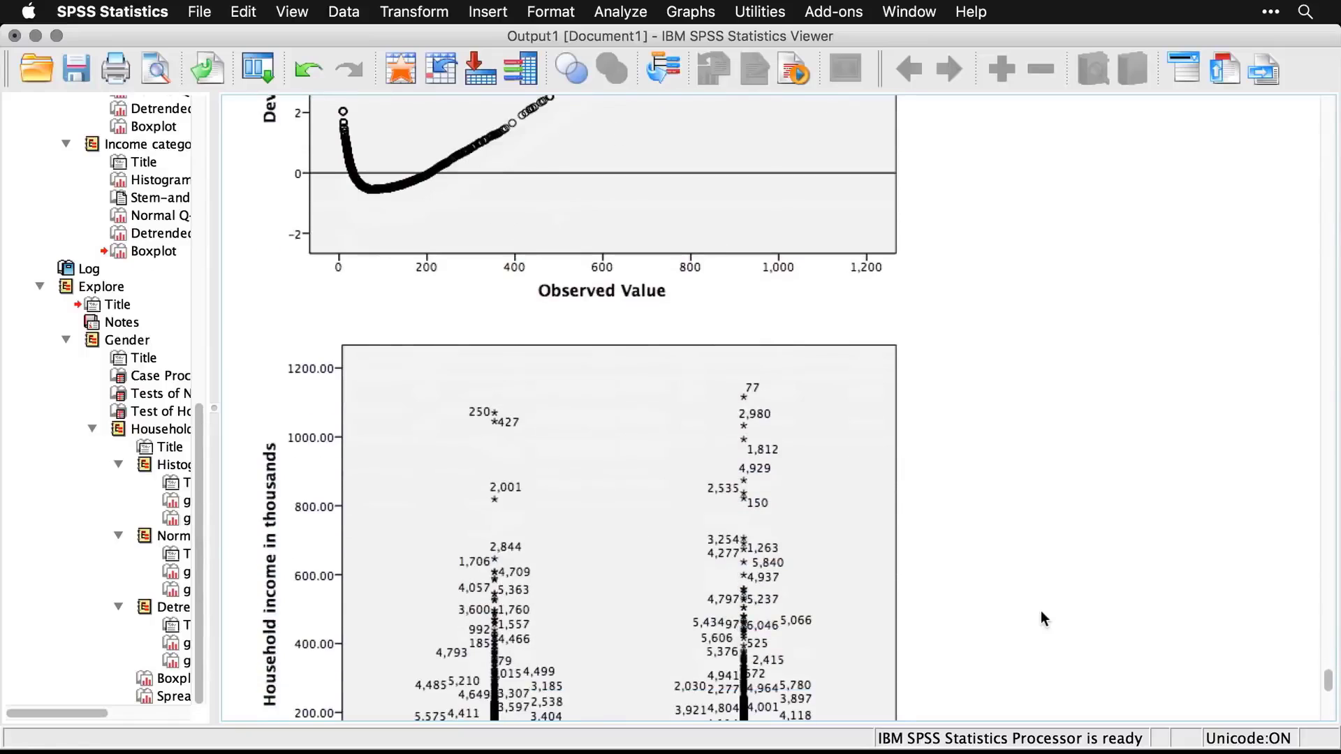
scroll(1040, 618, down, 4)
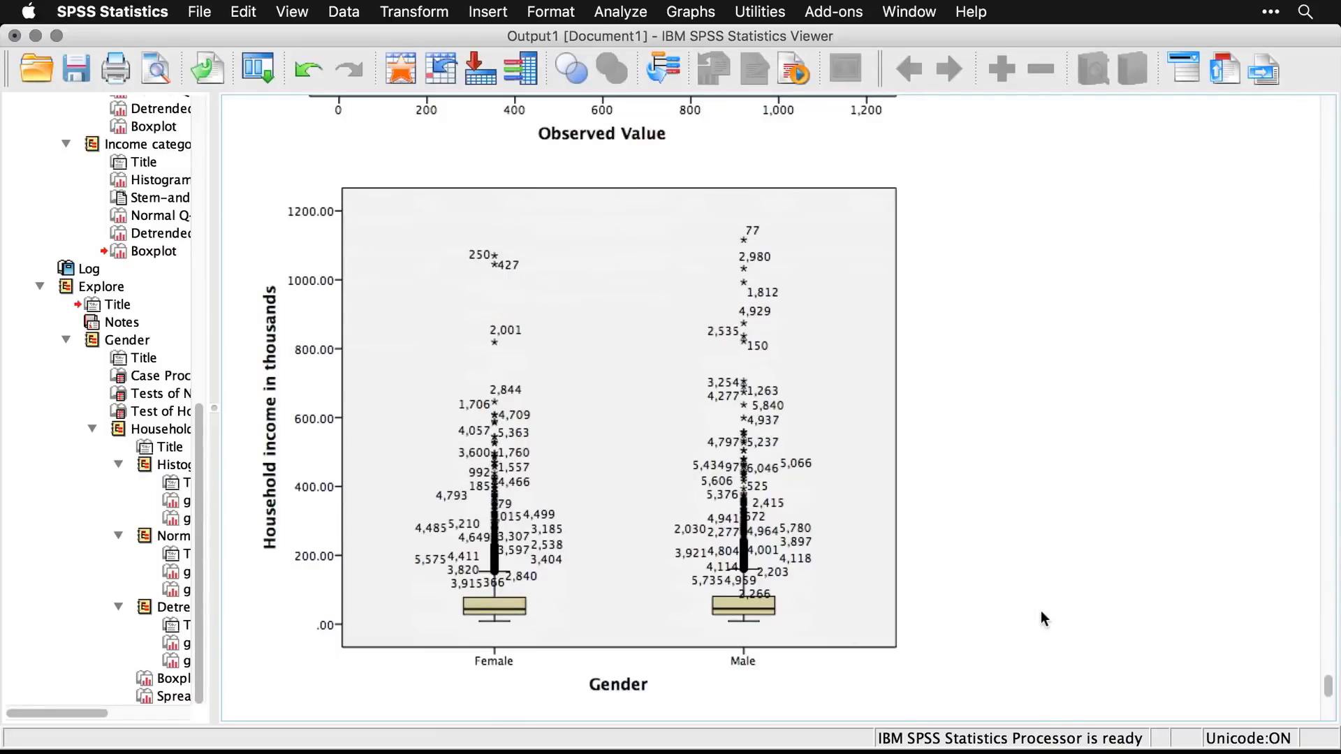
click(721, 479)
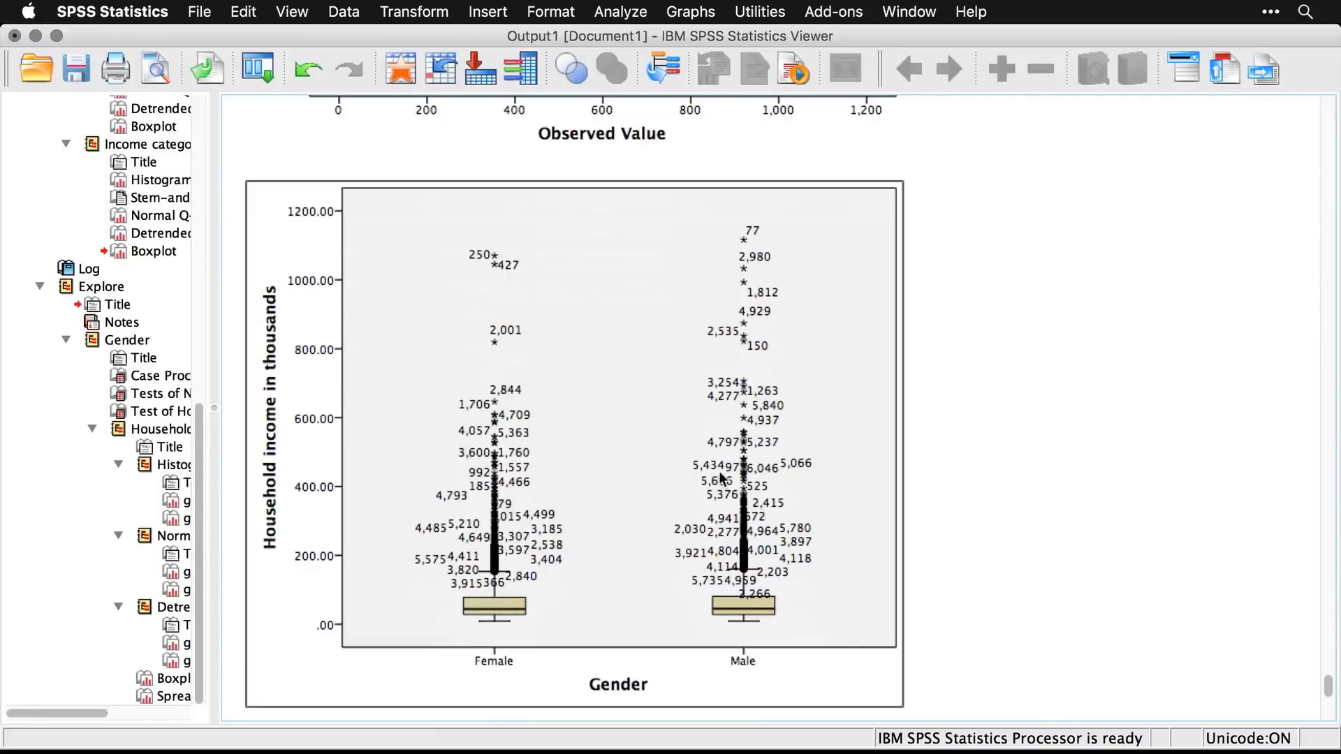
double_click(720, 478)
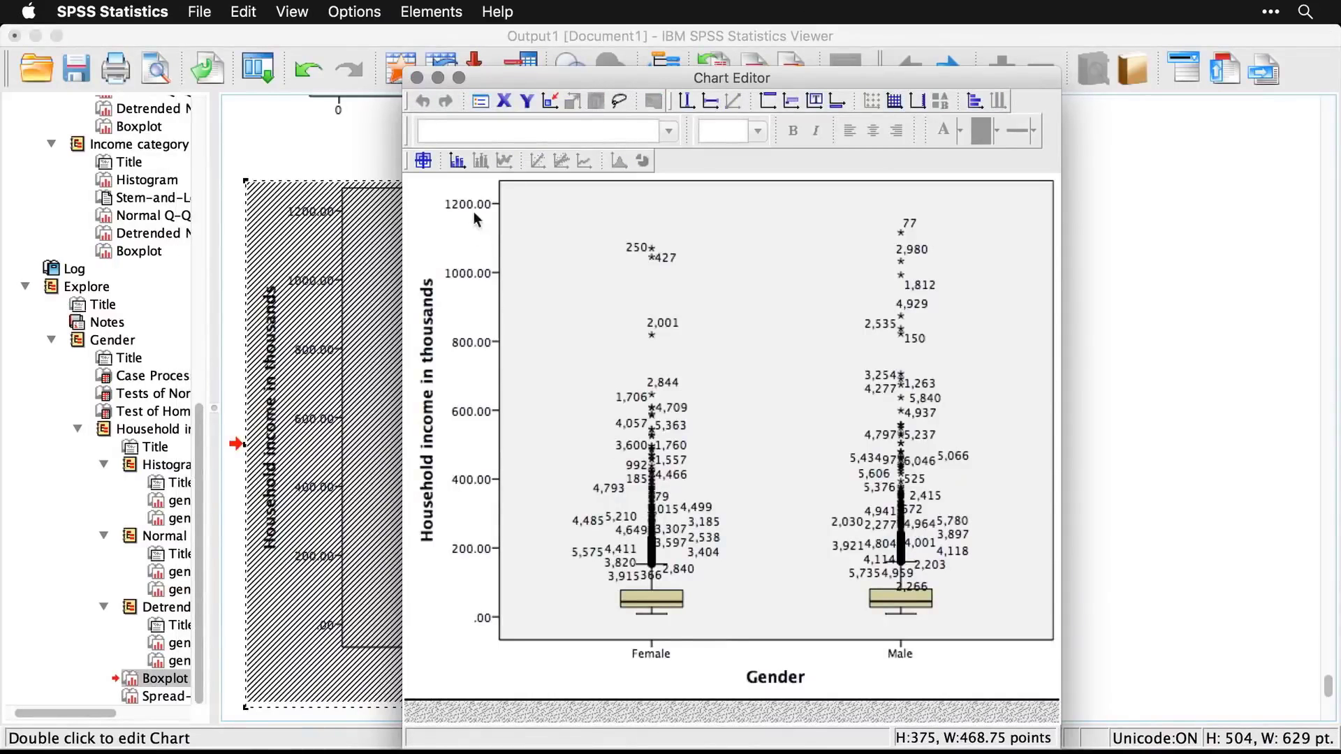
click(456, 162)
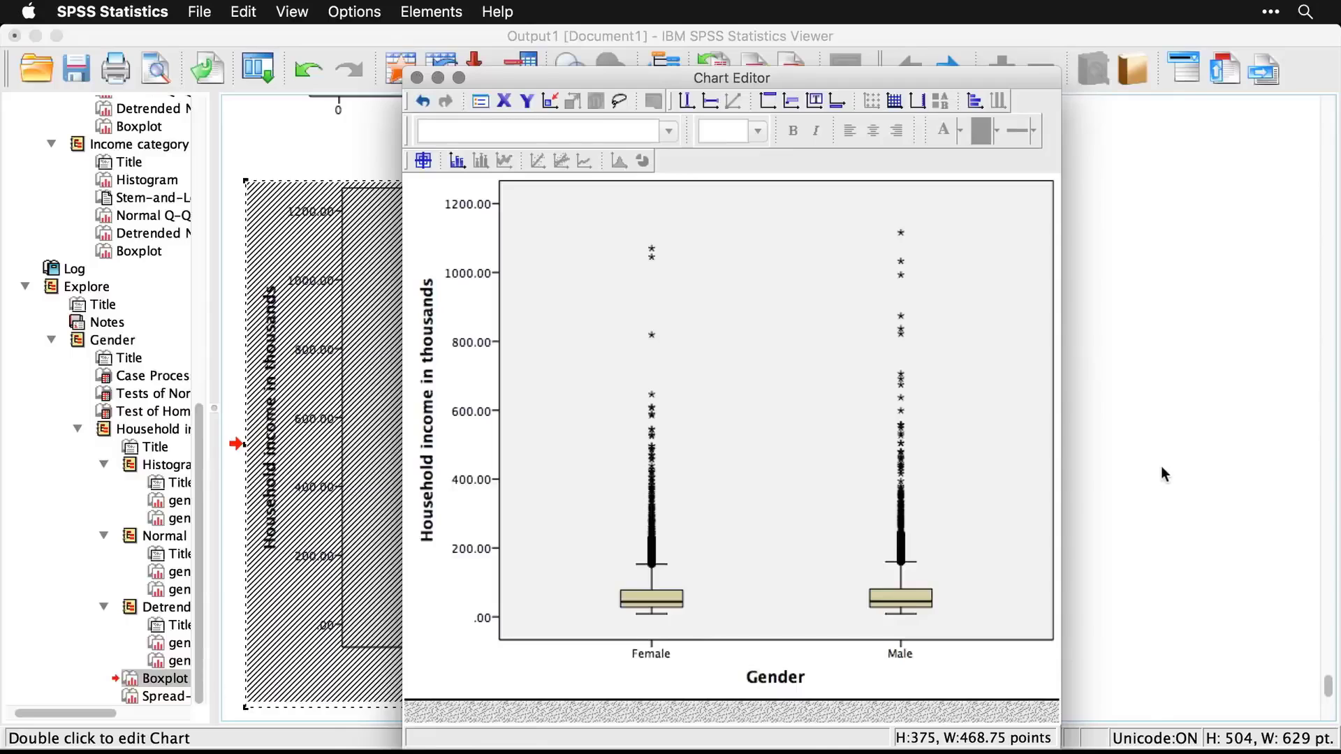
key(super+w)
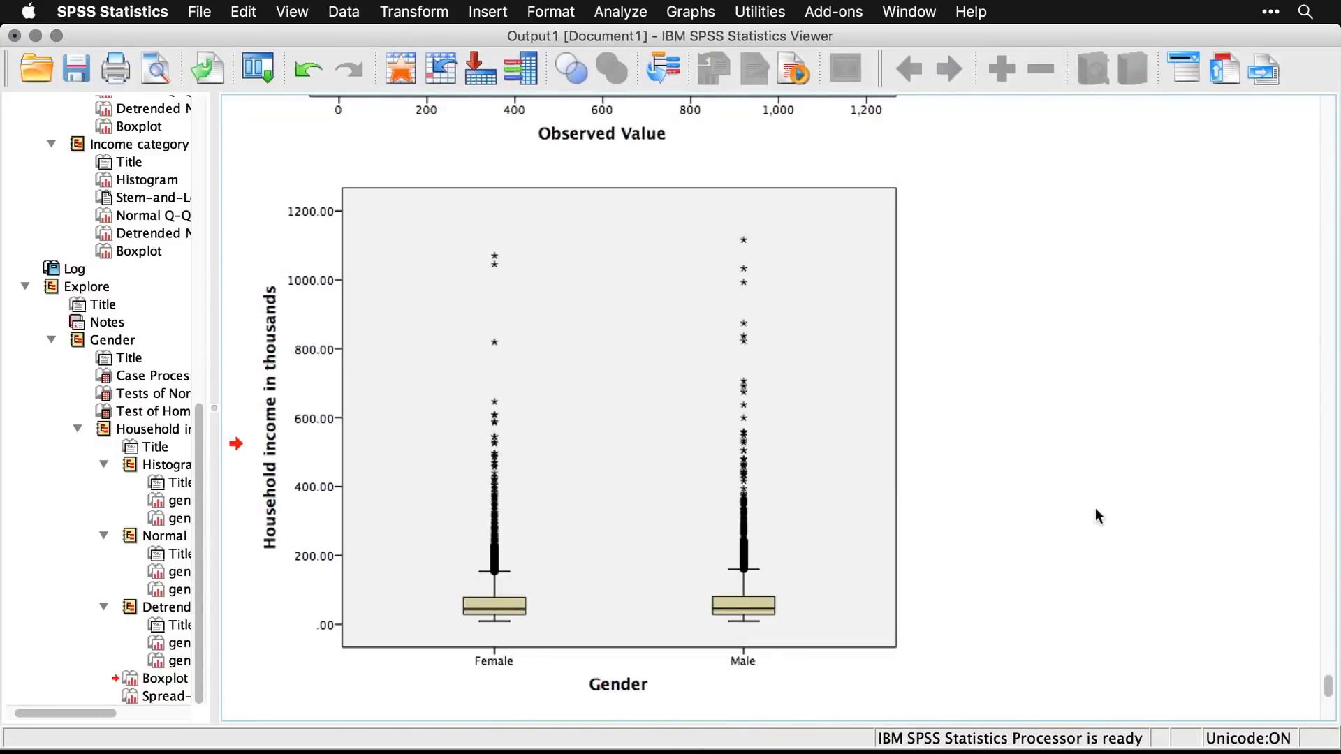
Step: Review the Spread vs. Level plot of income by gender at the end of the output
scroll(1095, 509, down, 10)
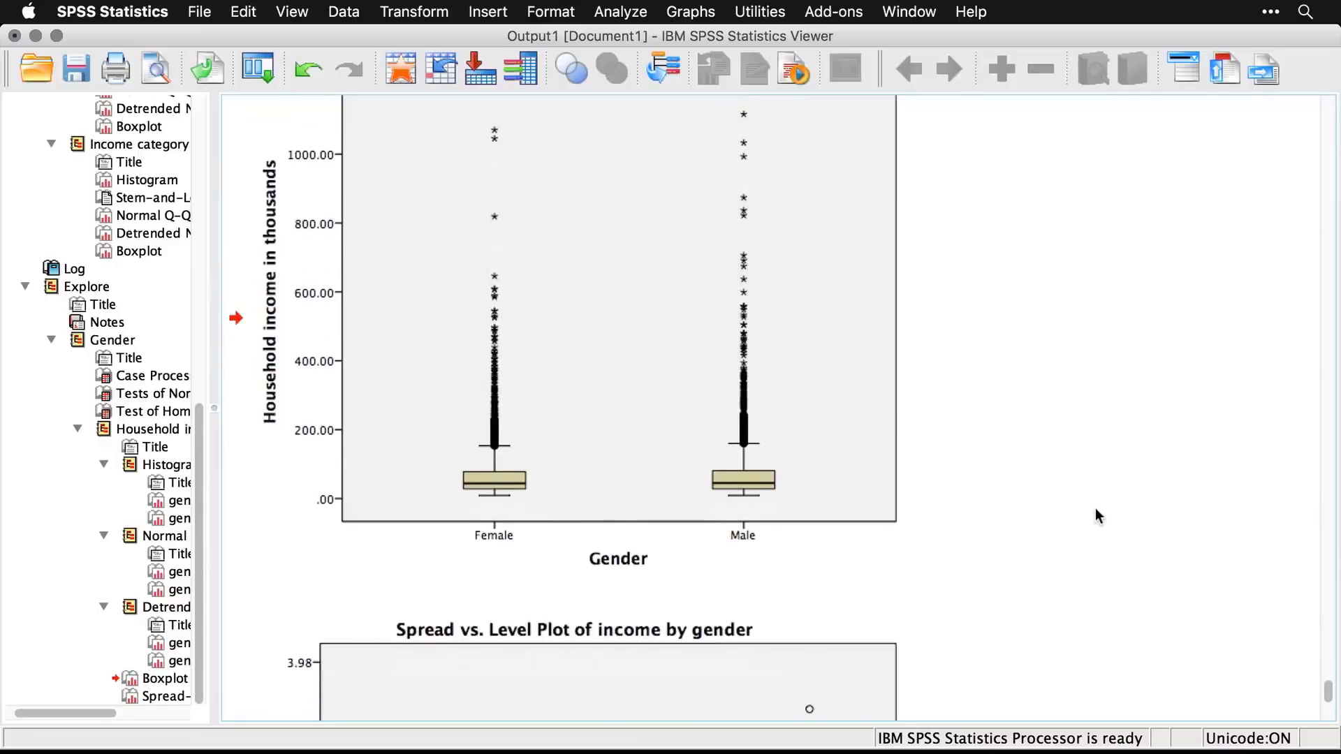
scroll(1094, 509, down, 4)
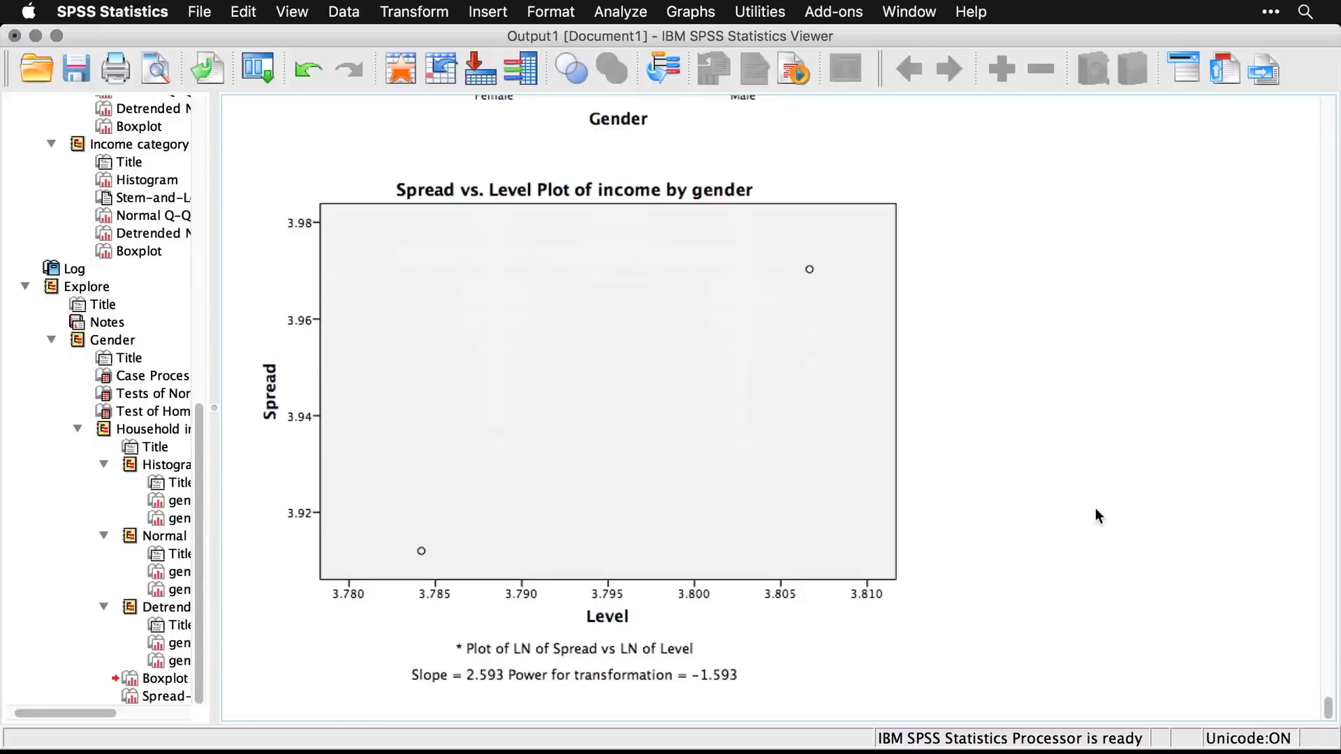
scroll(1095, 516, down, 1)
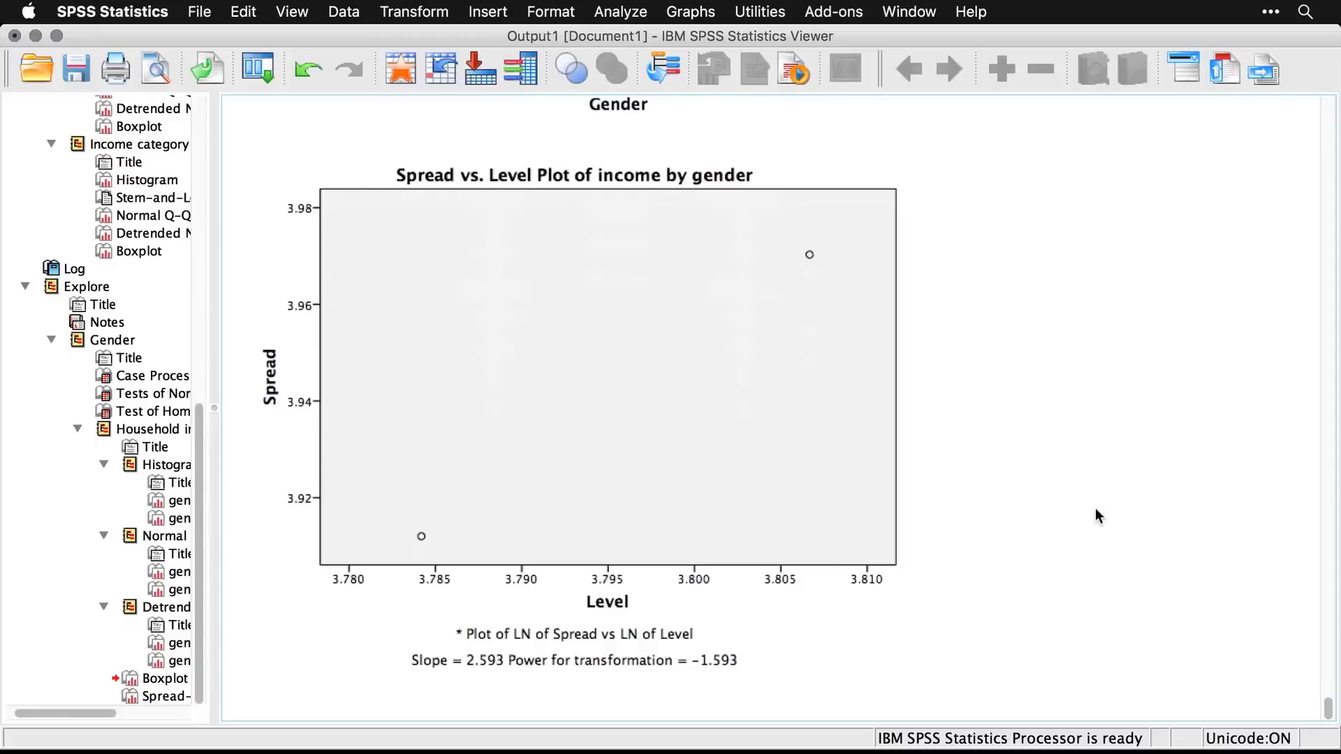
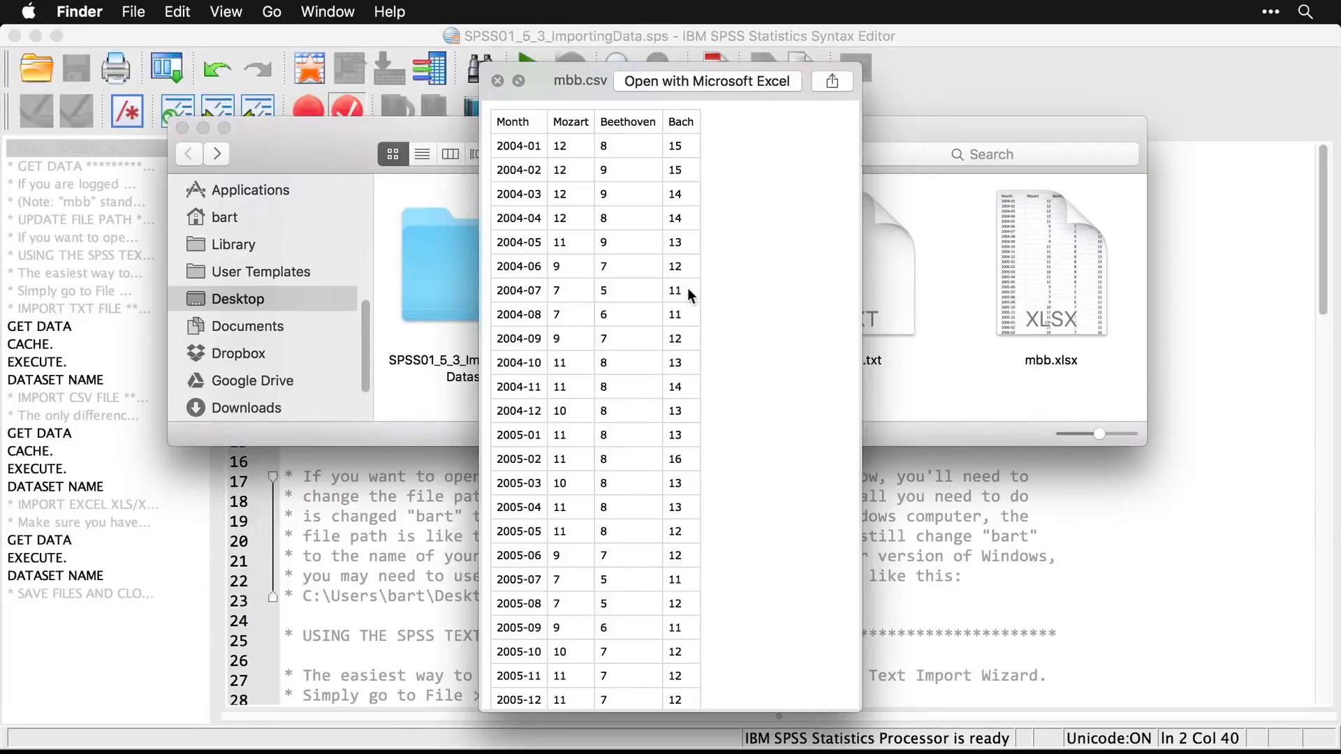
Step: Close the mbb.csv preview and preview the contents of mbb.txt and mbb.xlsx in the Desktop folder
key(space)
click(846, 270)
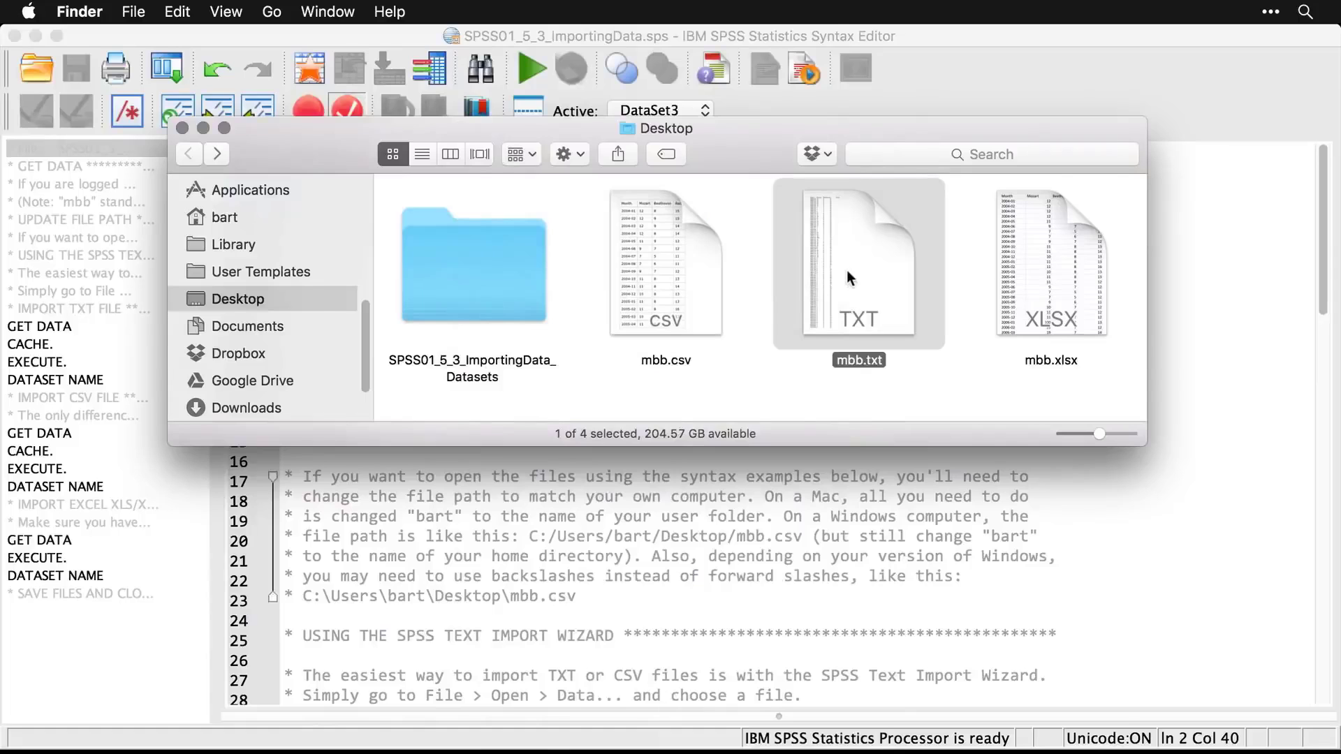
key(space)
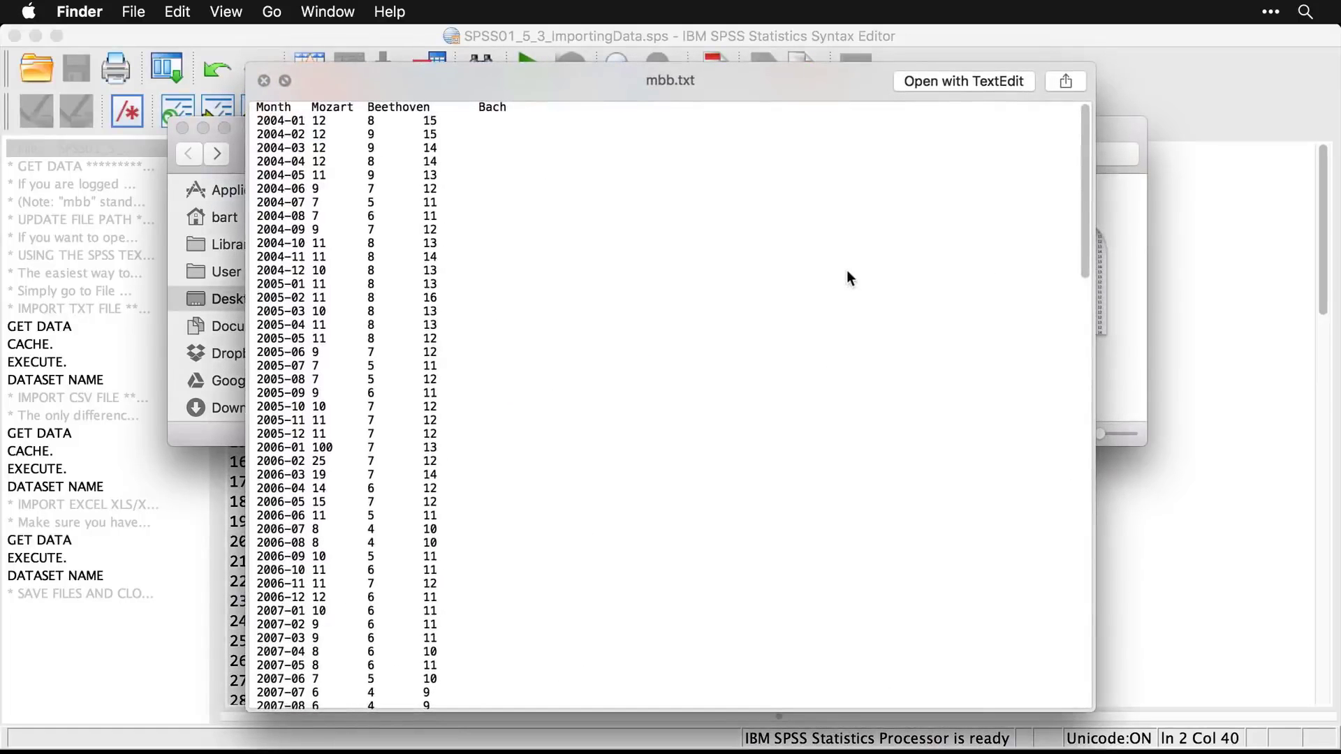
key(space)
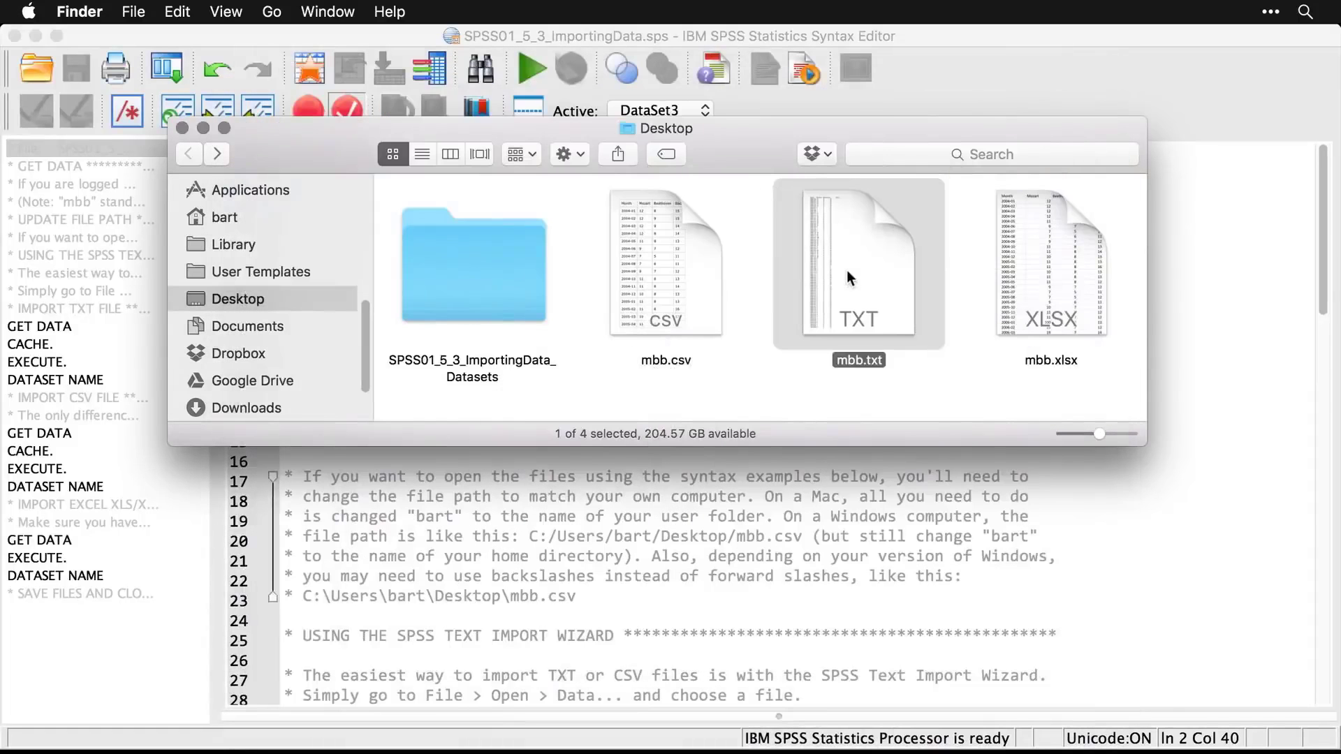
click(1015, 261)
key(space)
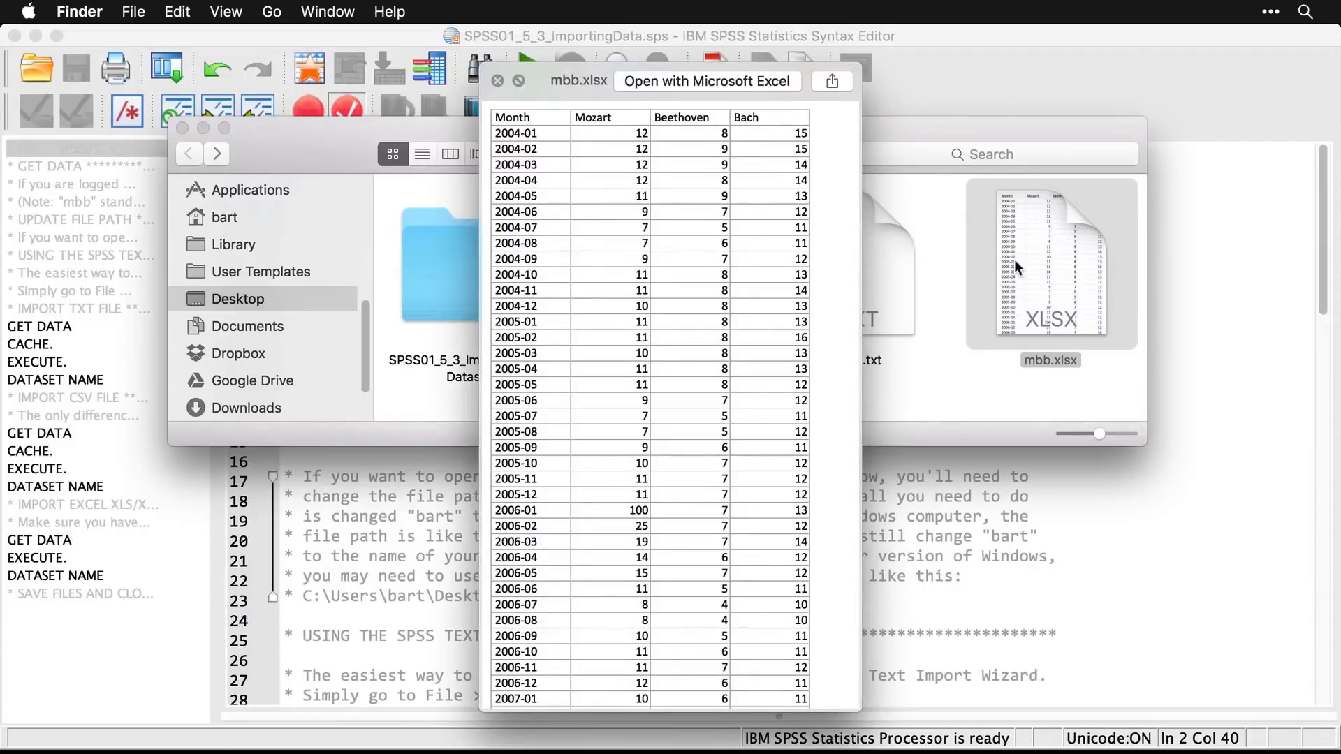
key(space)
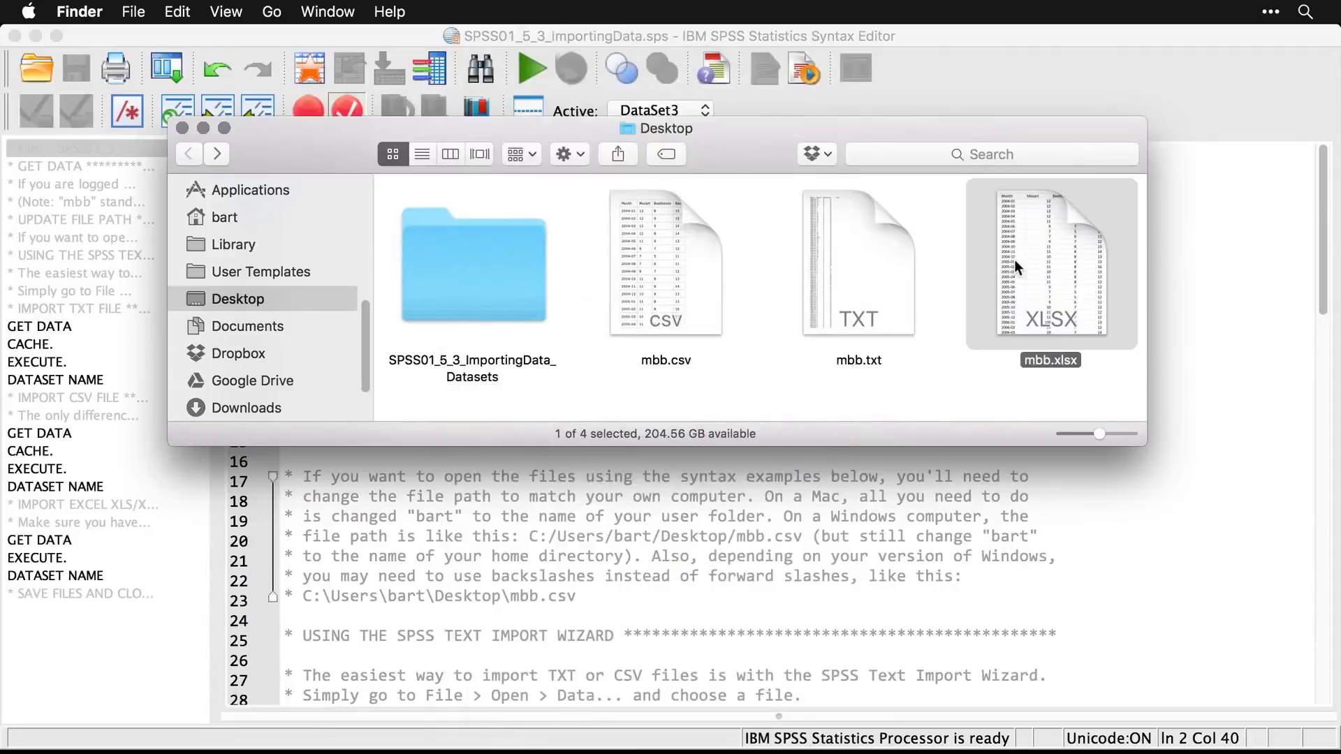
Step: Switch back to the SPSS syntax file and read the file path notes and the TXT import commands
click(1240, 282)
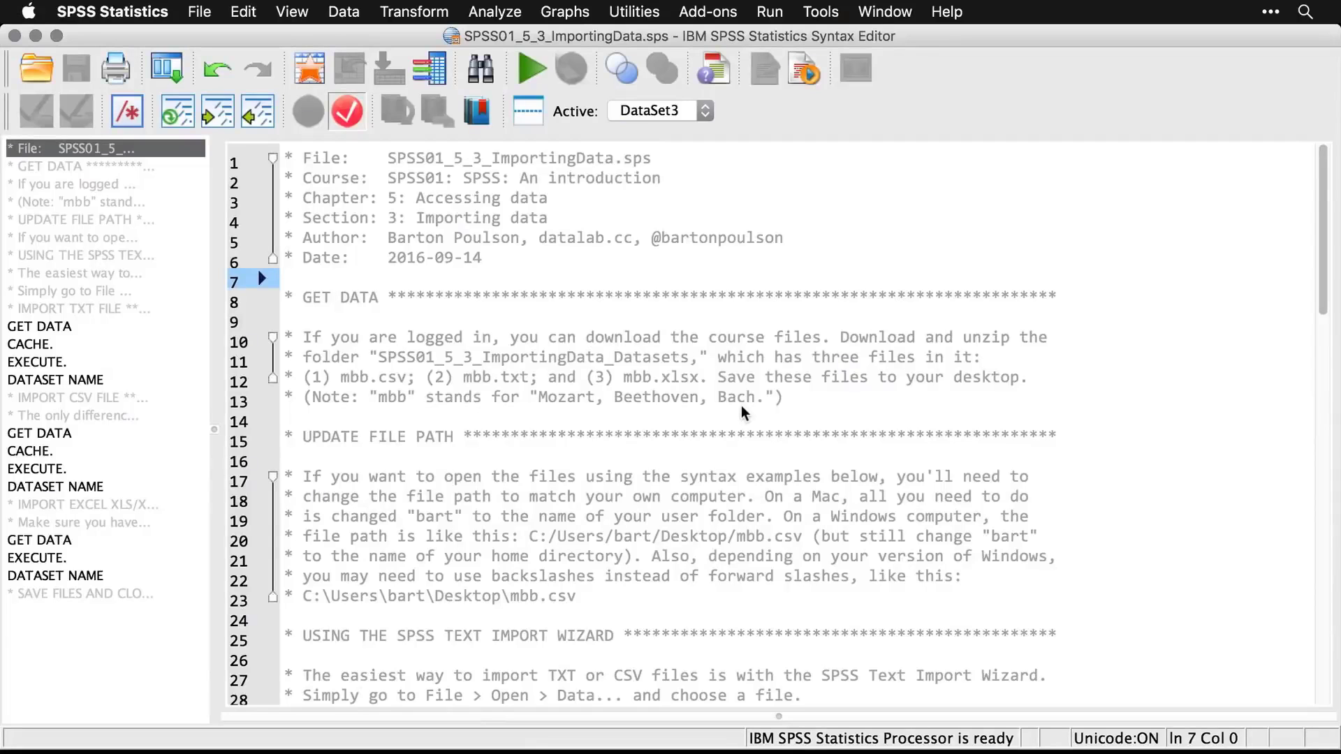
scroll(742, 412, down, 3)
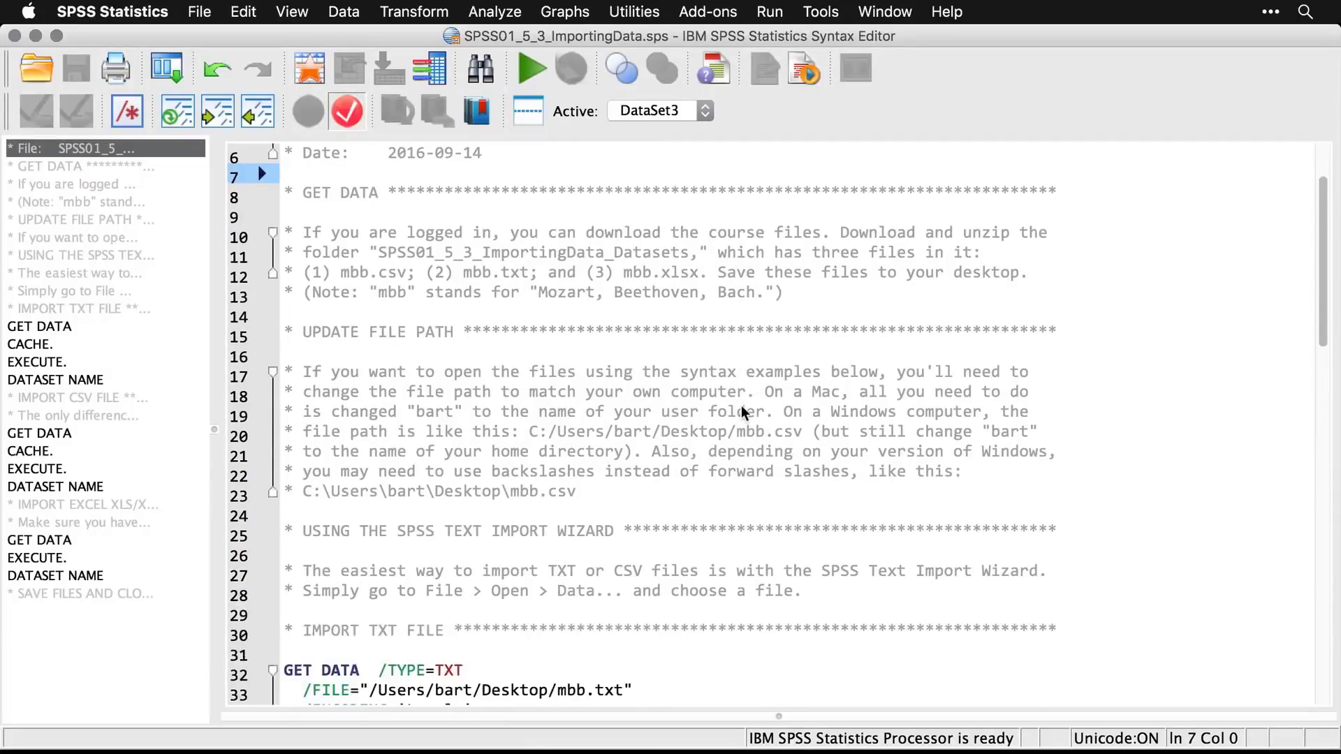
scroll(741, 412, down, 2)
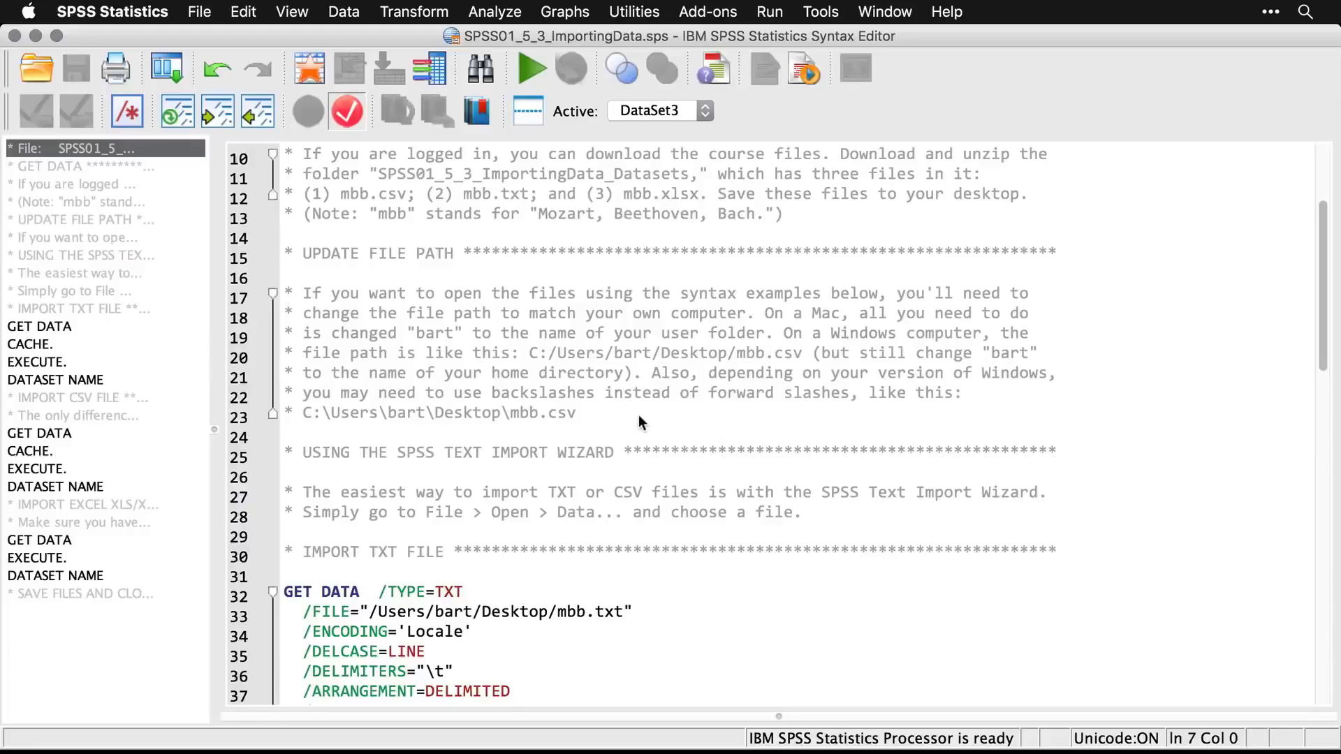
click(603, 342)
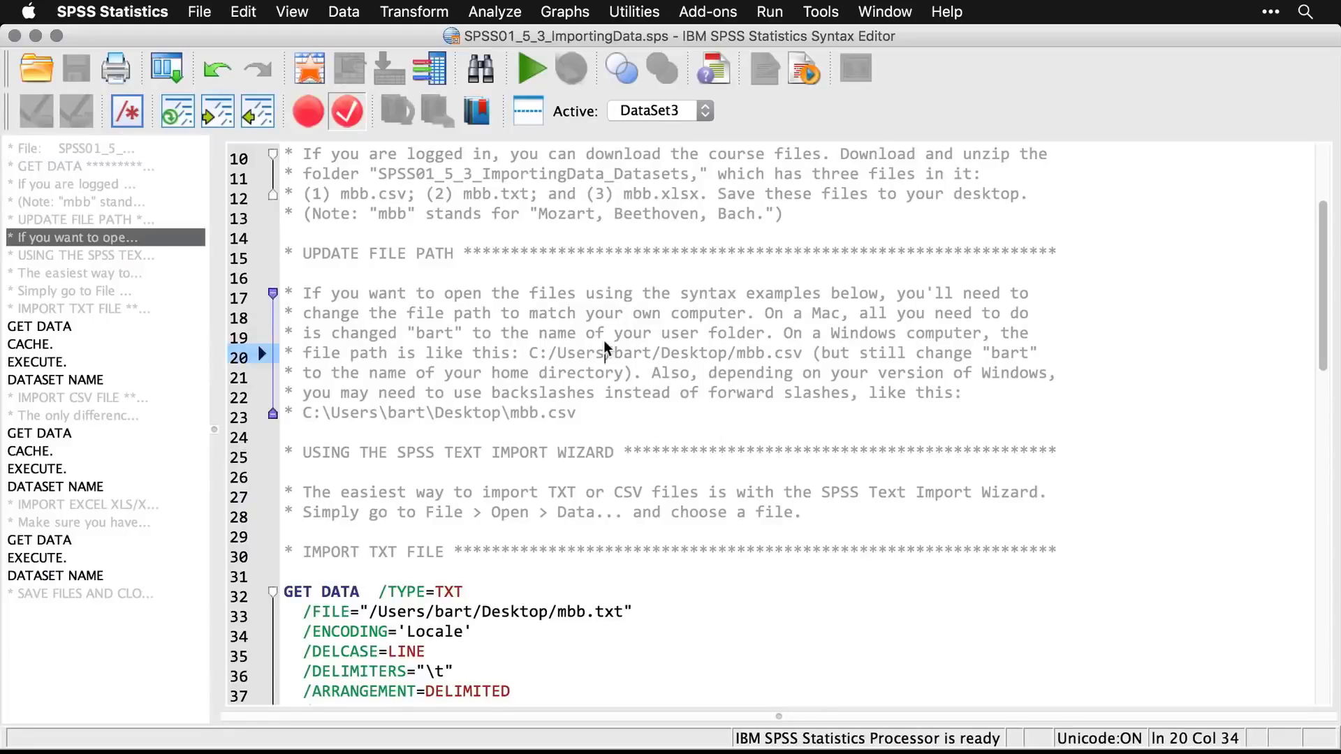
scroll(604, 341, down, 5)
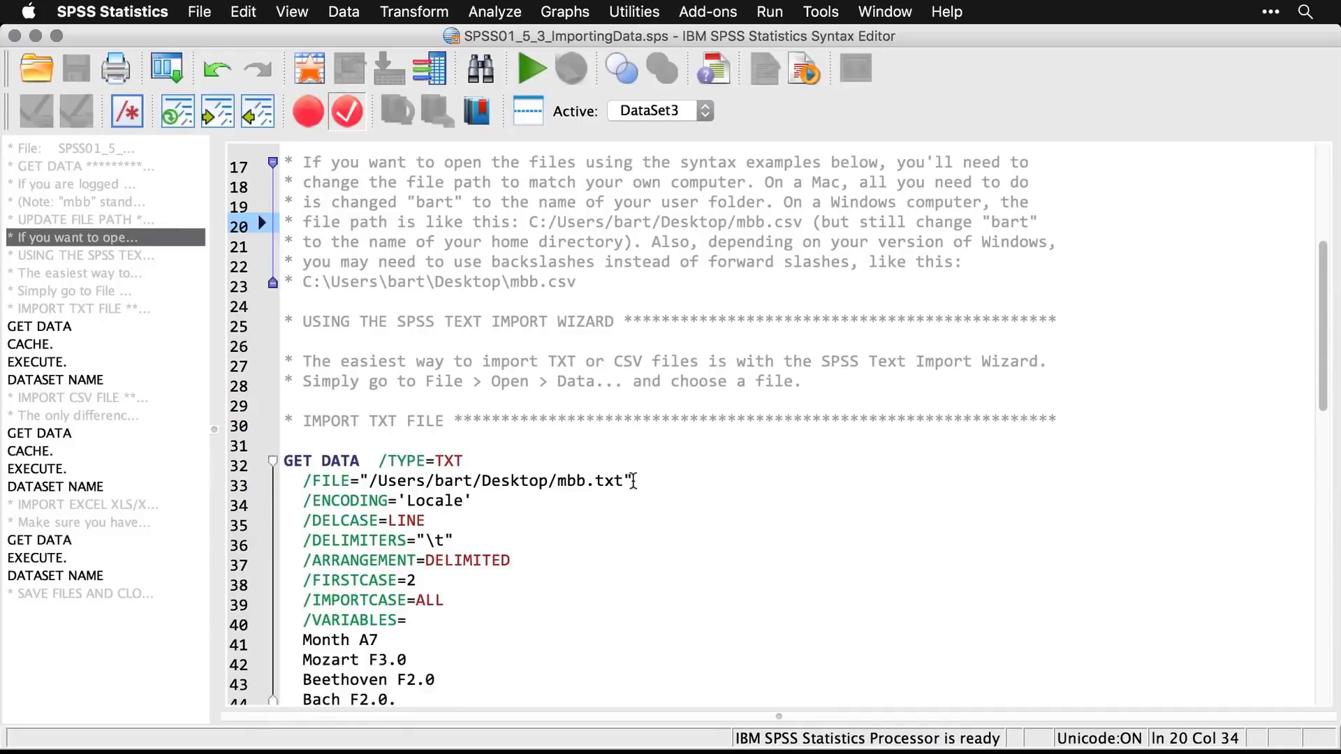
Step: Examine the mbb.txt path in the TXT import command, the Windows path examples for mbb.csv, and the Text Import Wizard note
drag(633, 480, 363, 483)
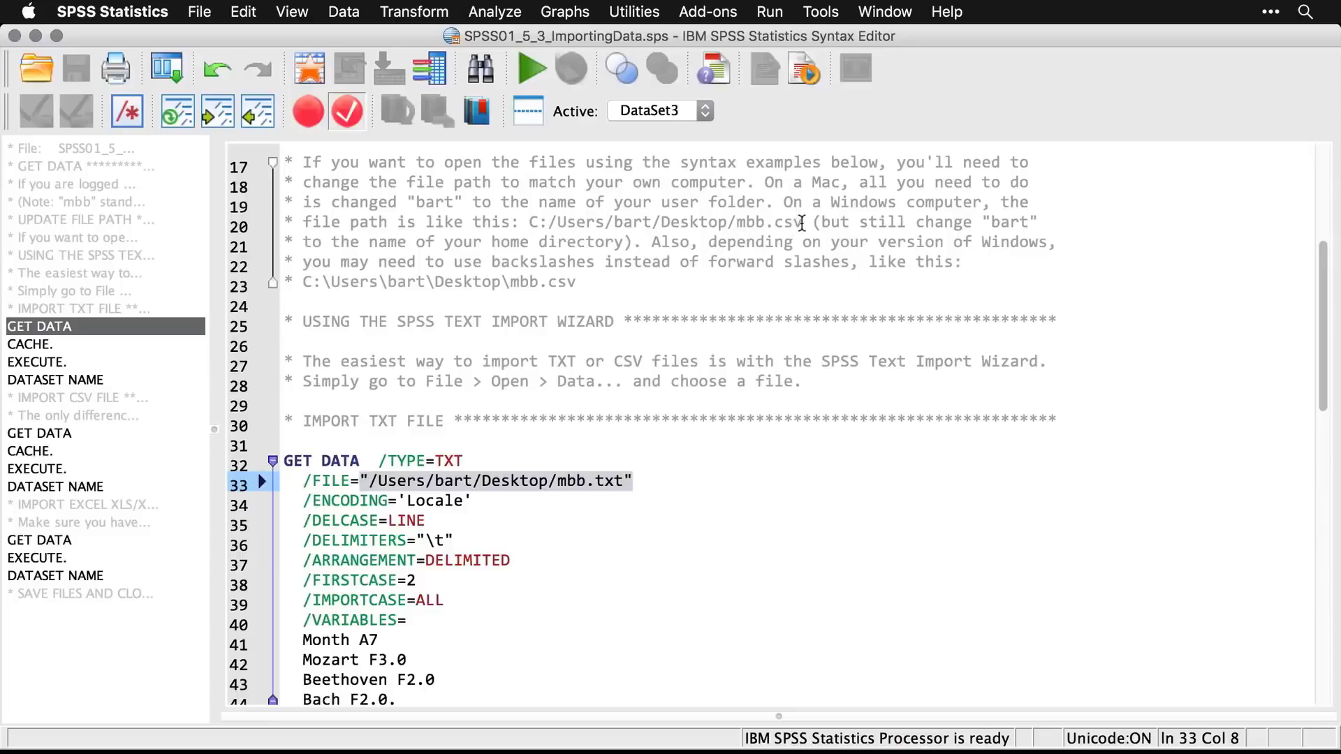
drag(802, 222, 529, 222)
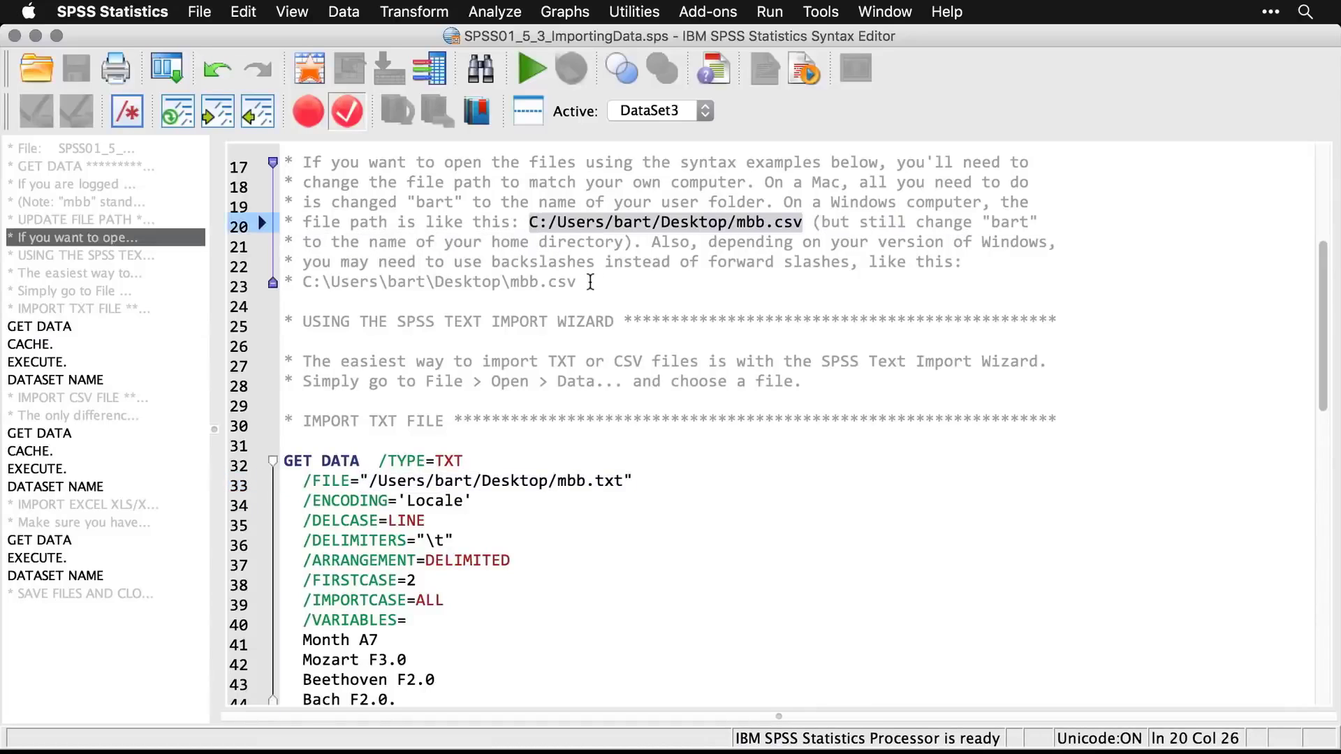
drag(584, 282, 303, 282)
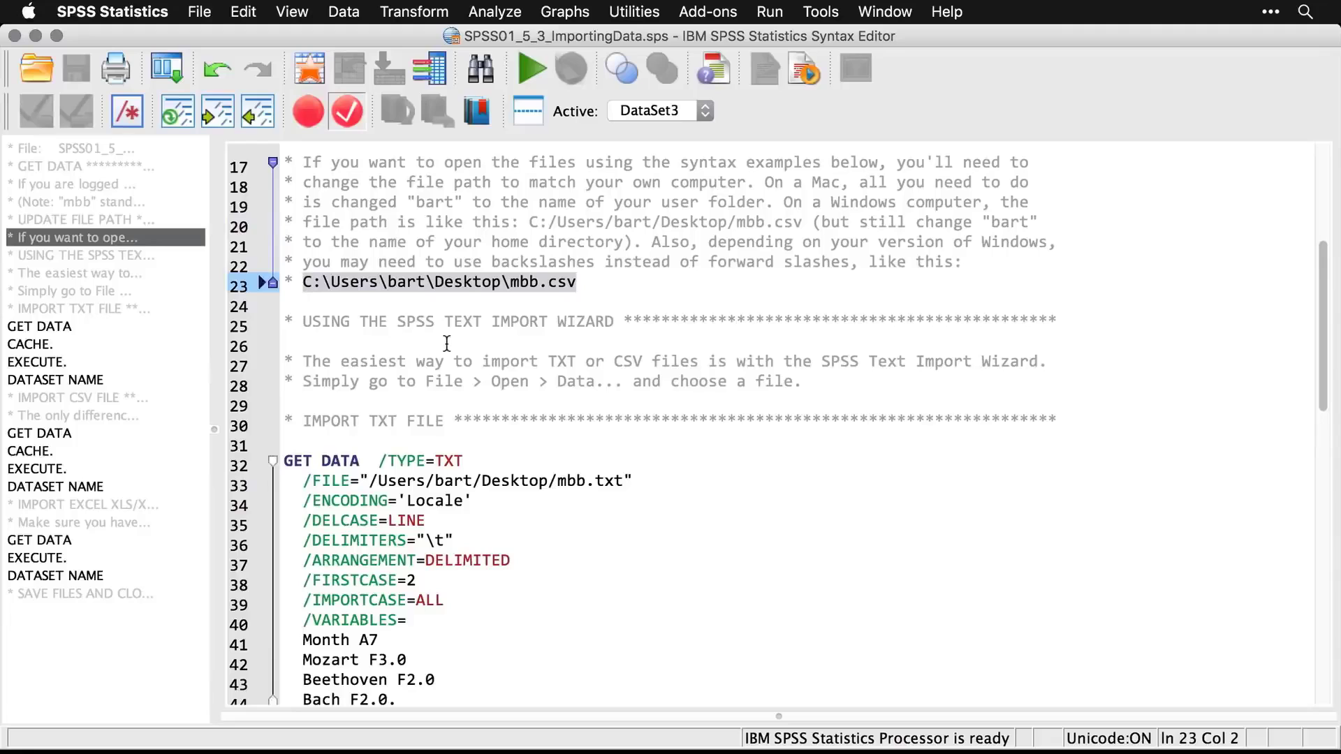
click(522, 359)
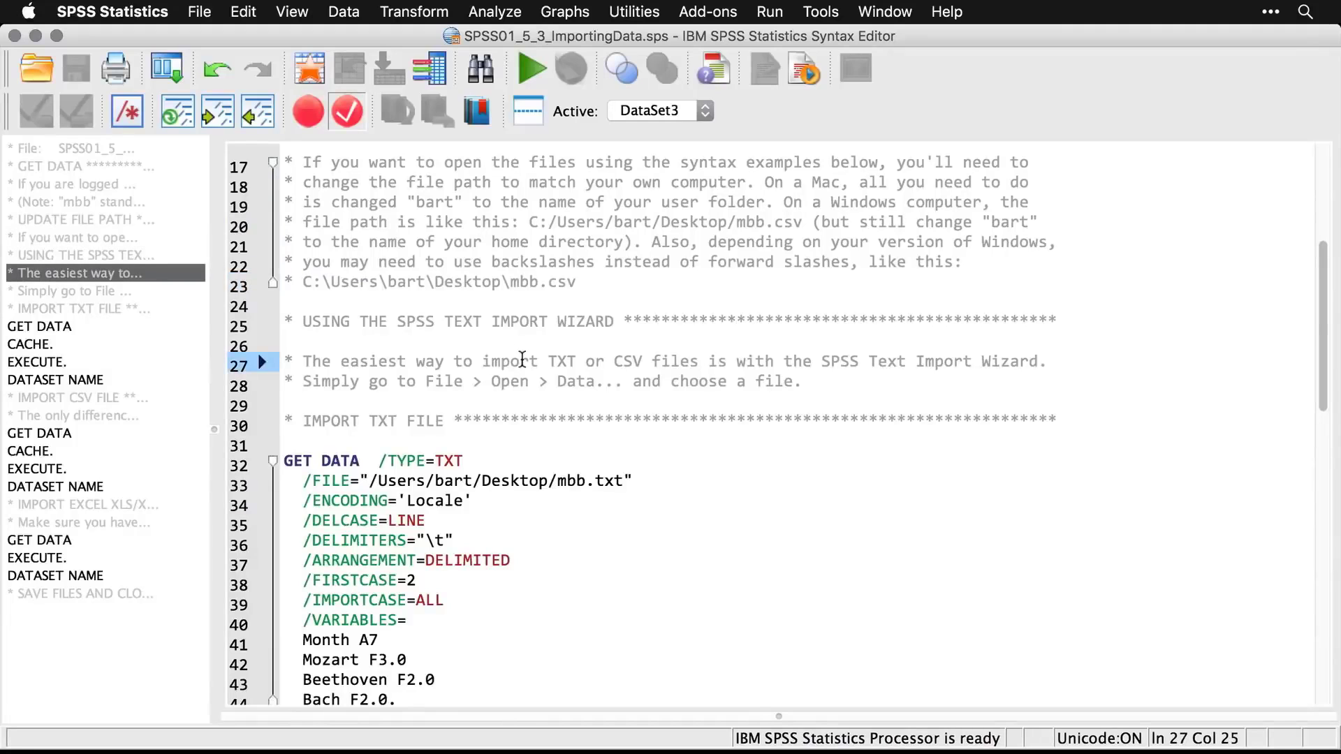
scroll(522, 360, down, 2)
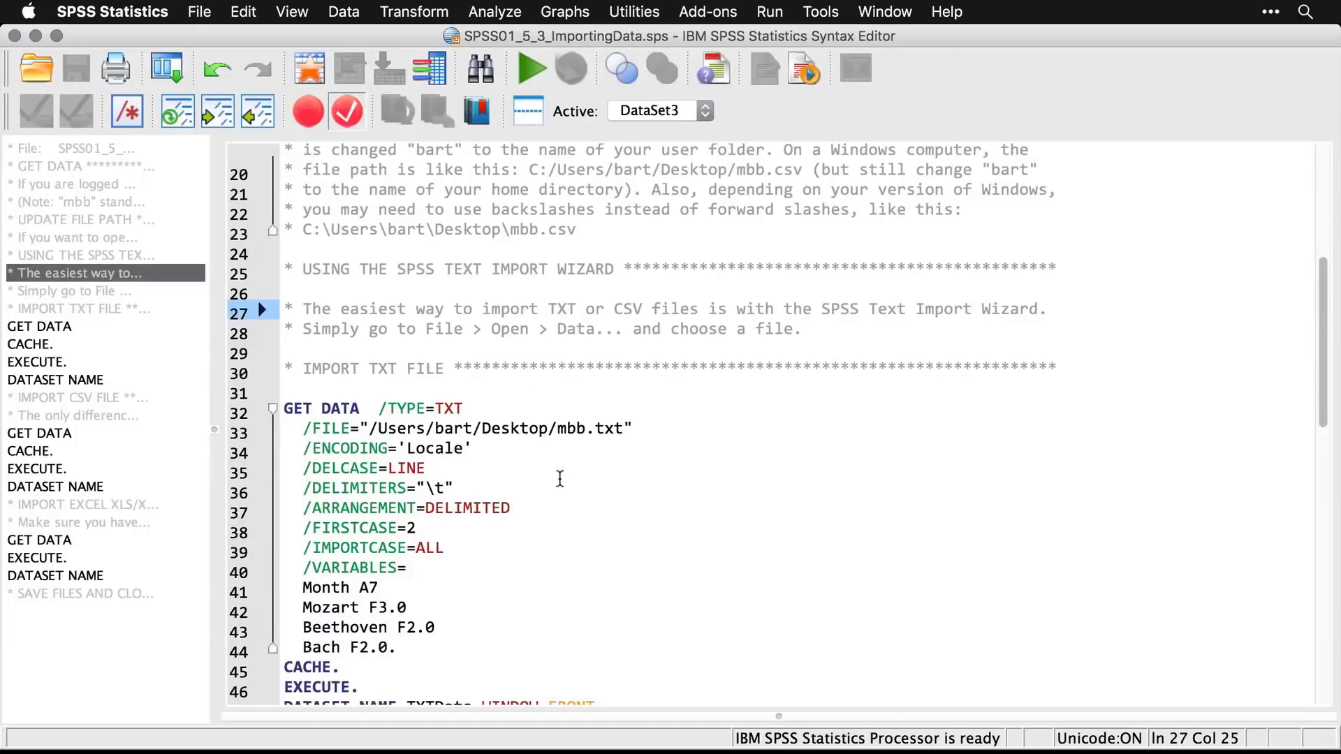
scroll(559, 478, down, 3)
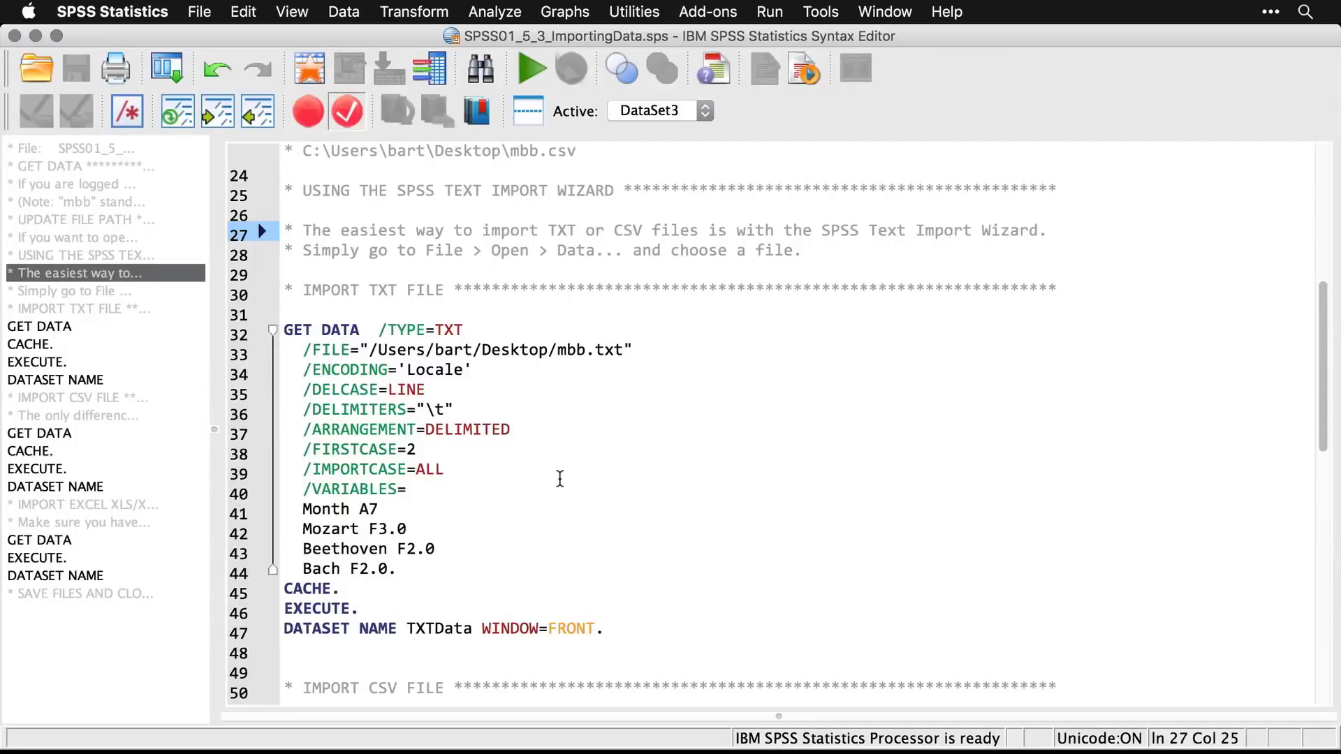
Step: Return to the empty data editor and open mbb.txt from the Desktop folder using the Text file type
key(super+w)
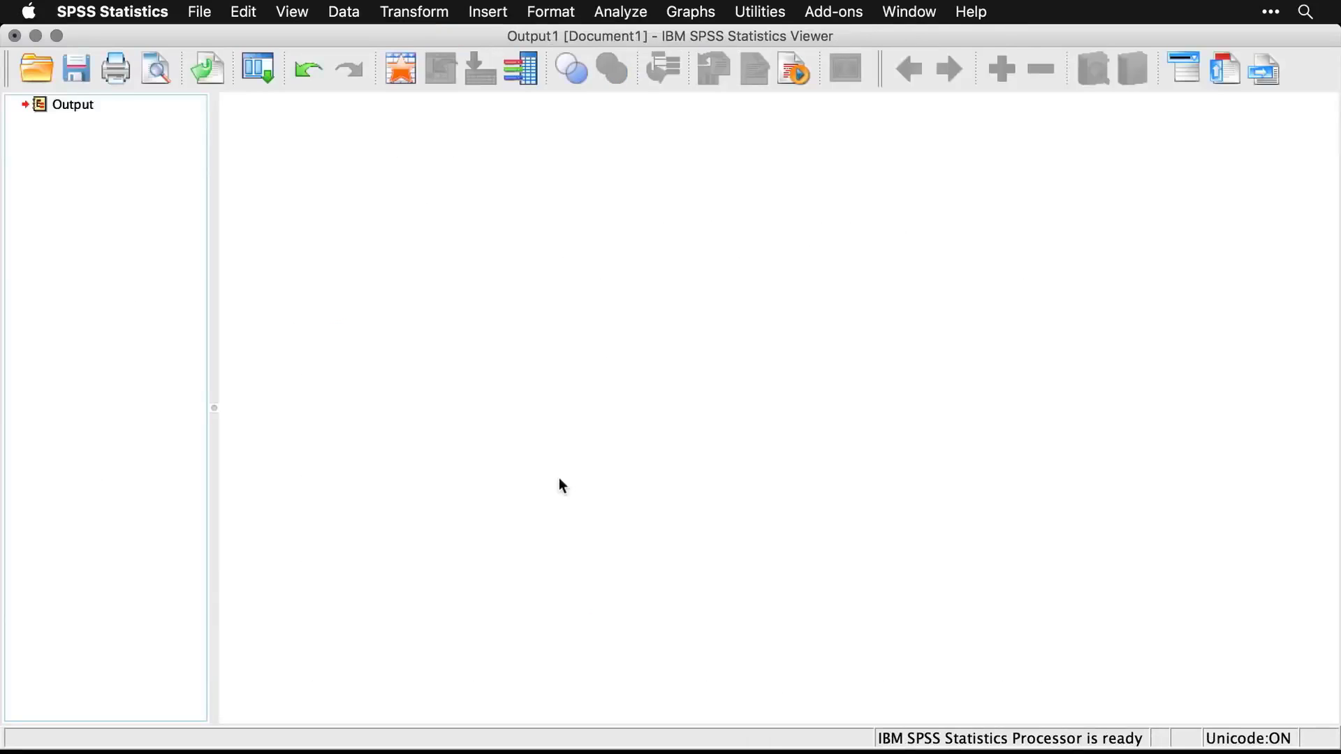
key(super+w)
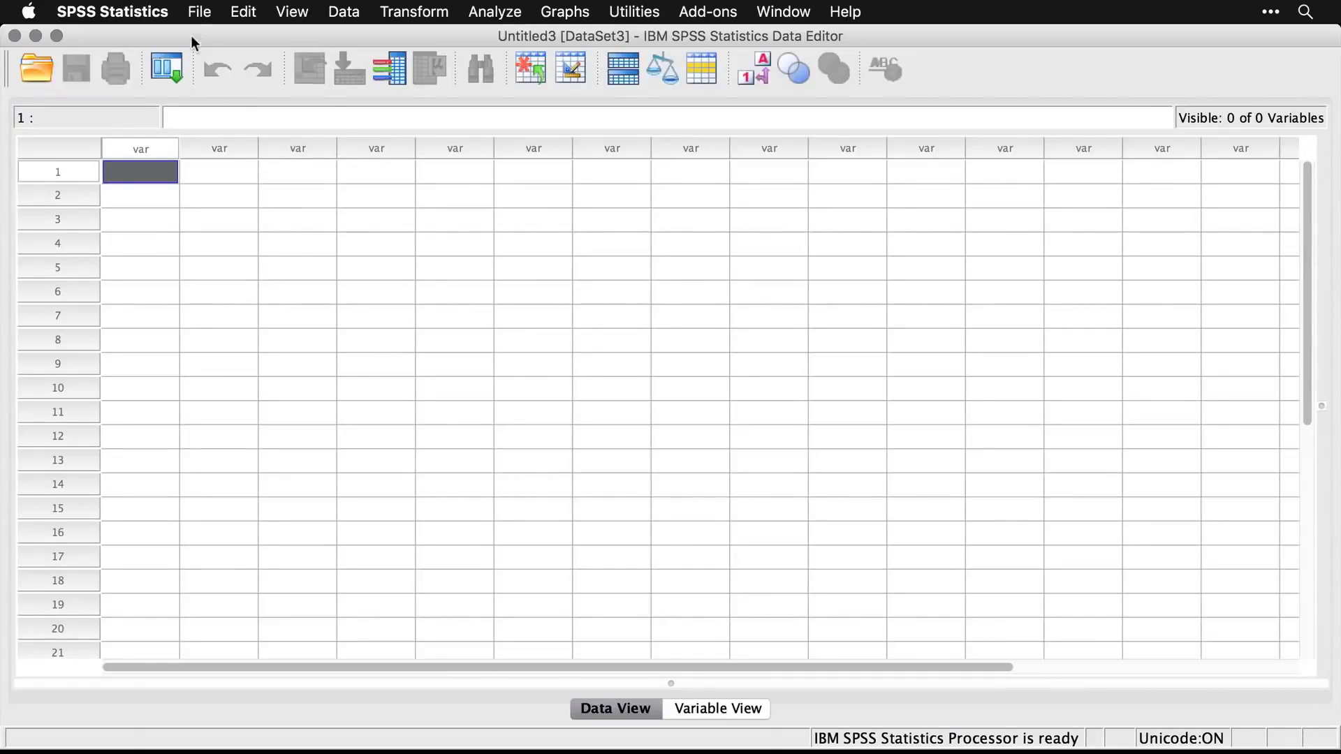
click(199, 12)
mouse_move(213, 57)
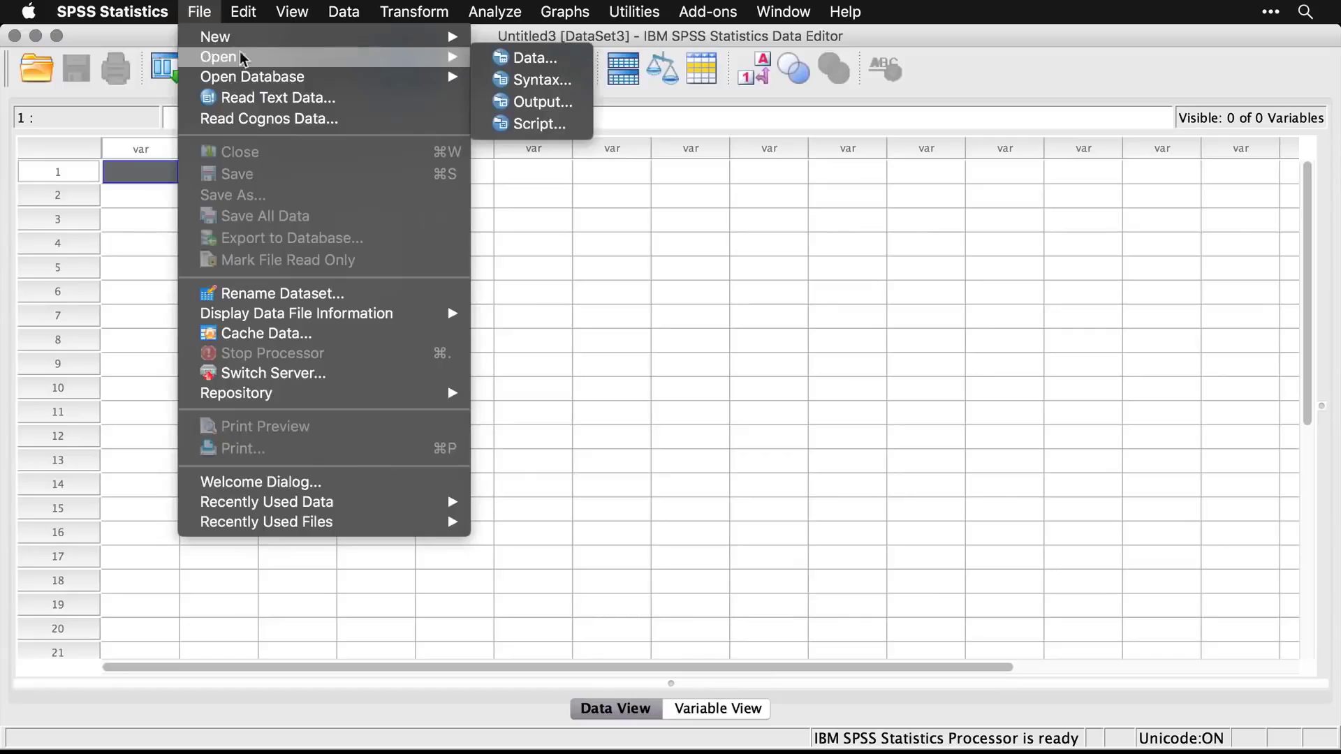
click(516, 59)
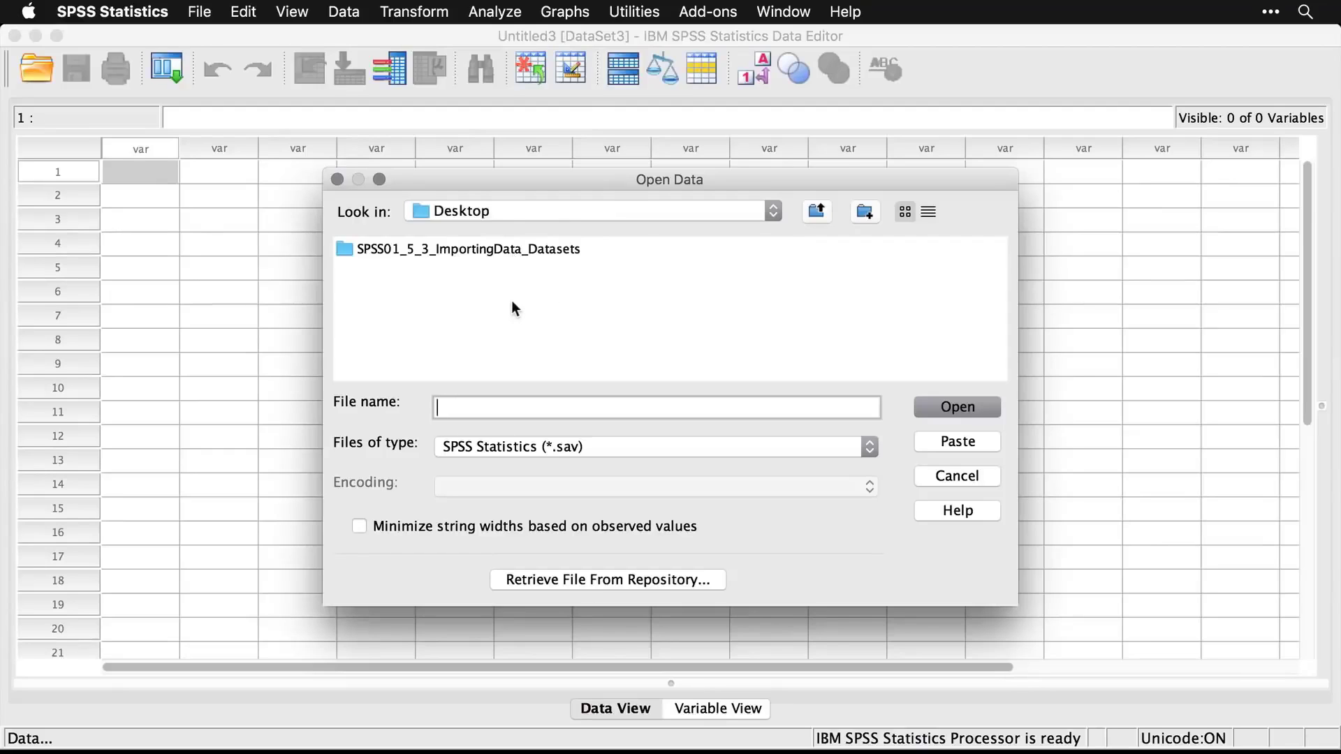
click(613, 409)
click(604, 446)
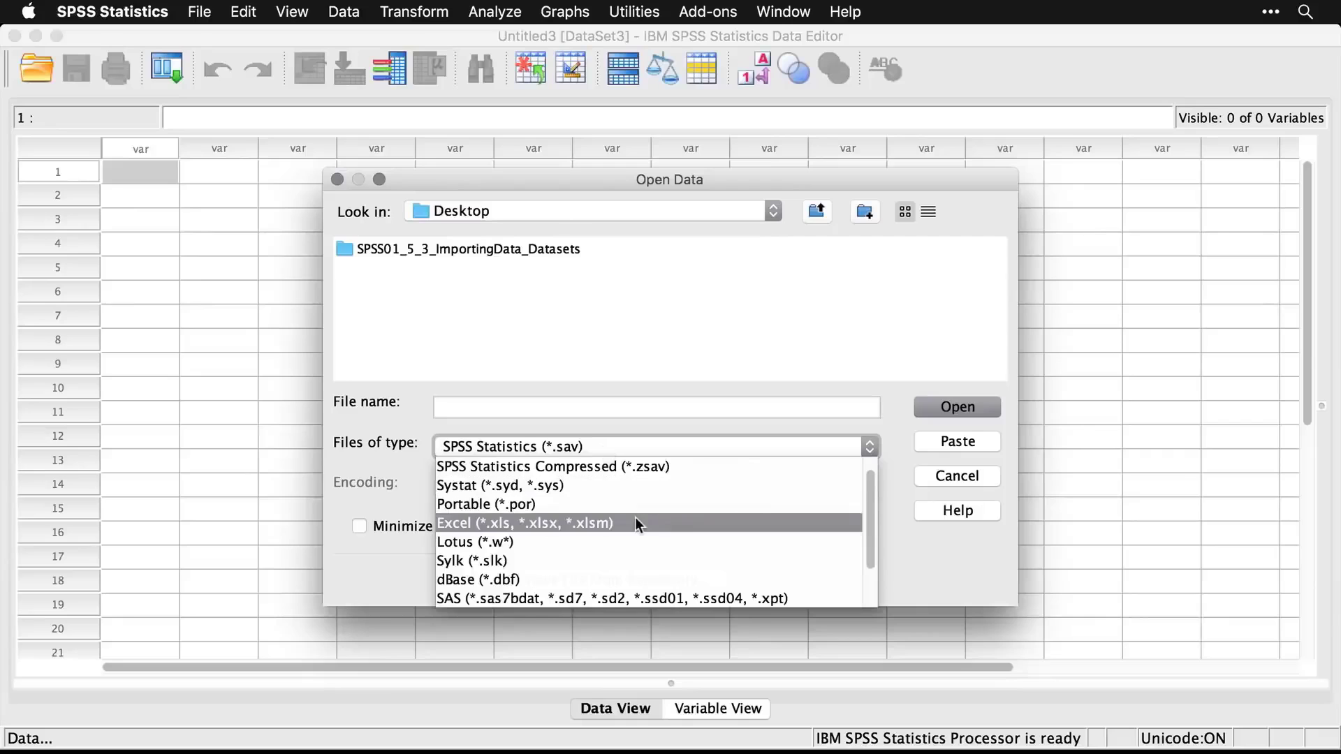
scroll(635, 522, down, 3)
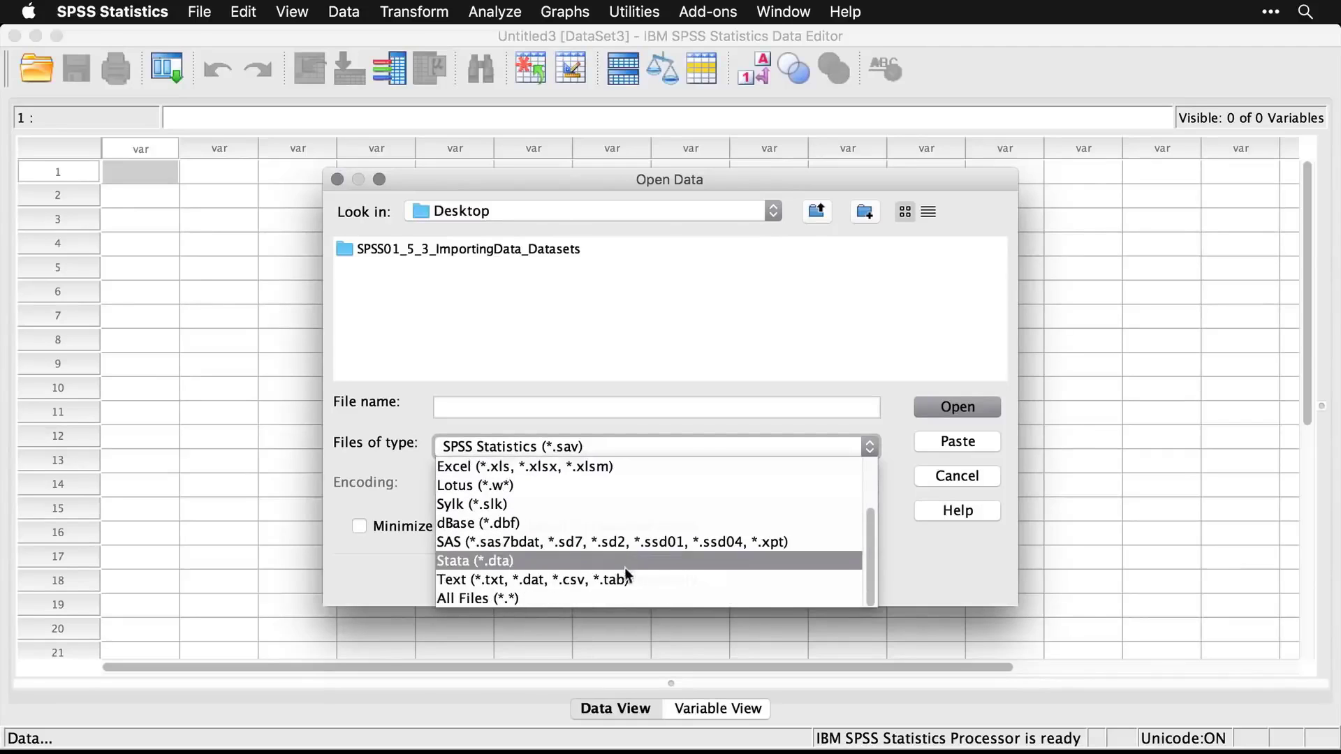
click(661, 579)
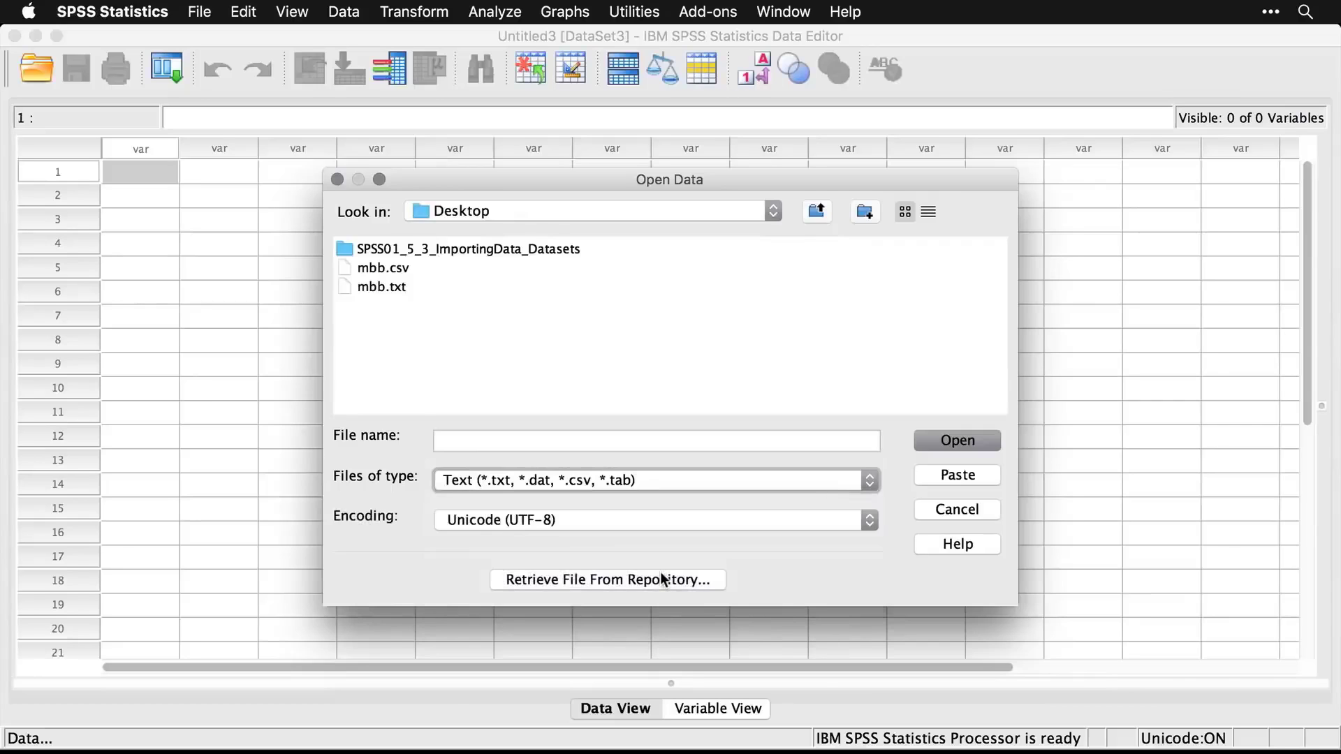
click(364, 286)
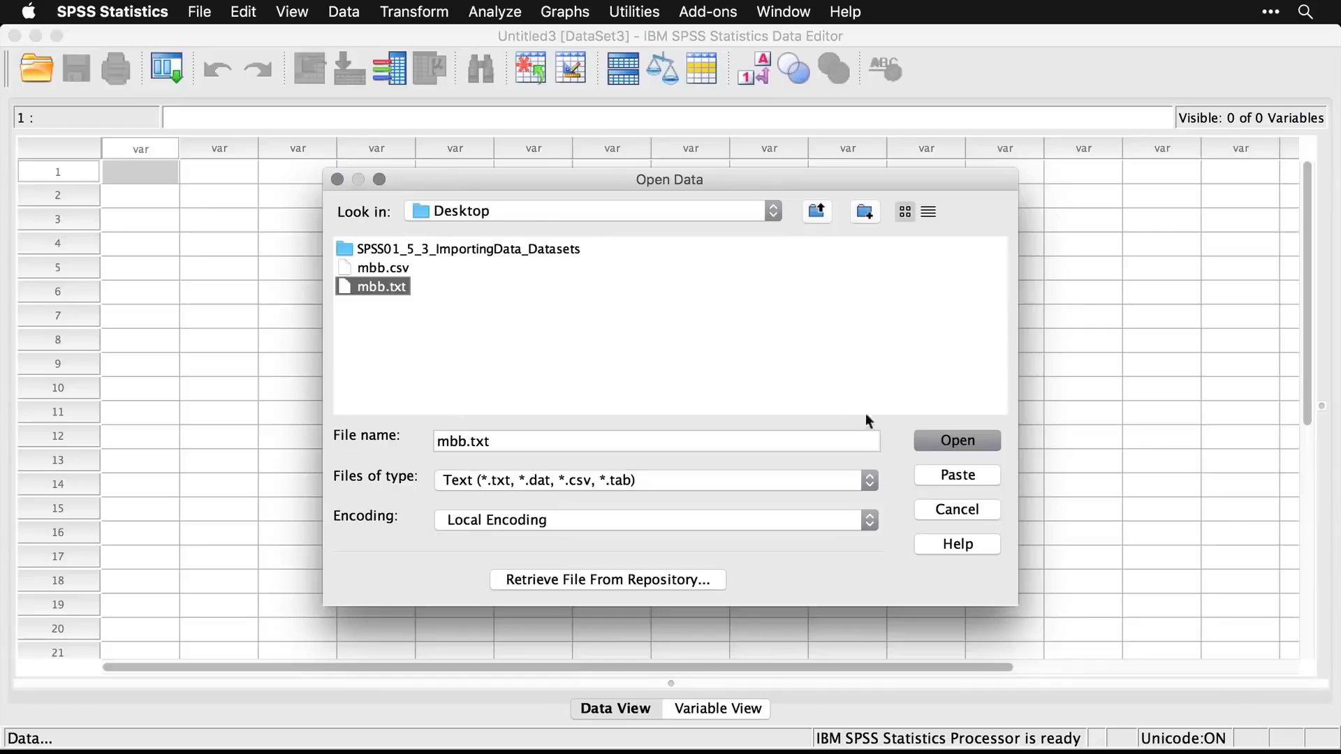
click(958, 441)
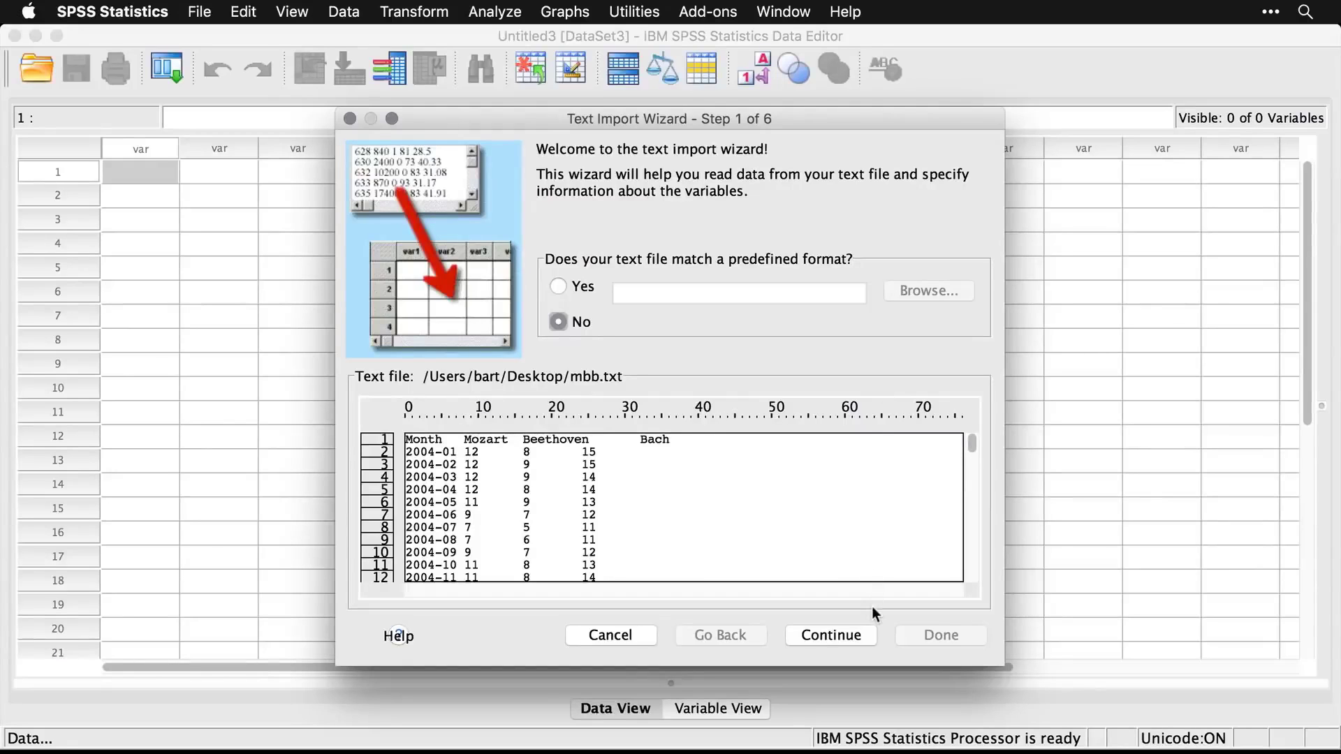
Step: Import mbb.txt as tab-delimited data with variable names at the top of the file, keeping the remaining import defaults
click(836, 634)
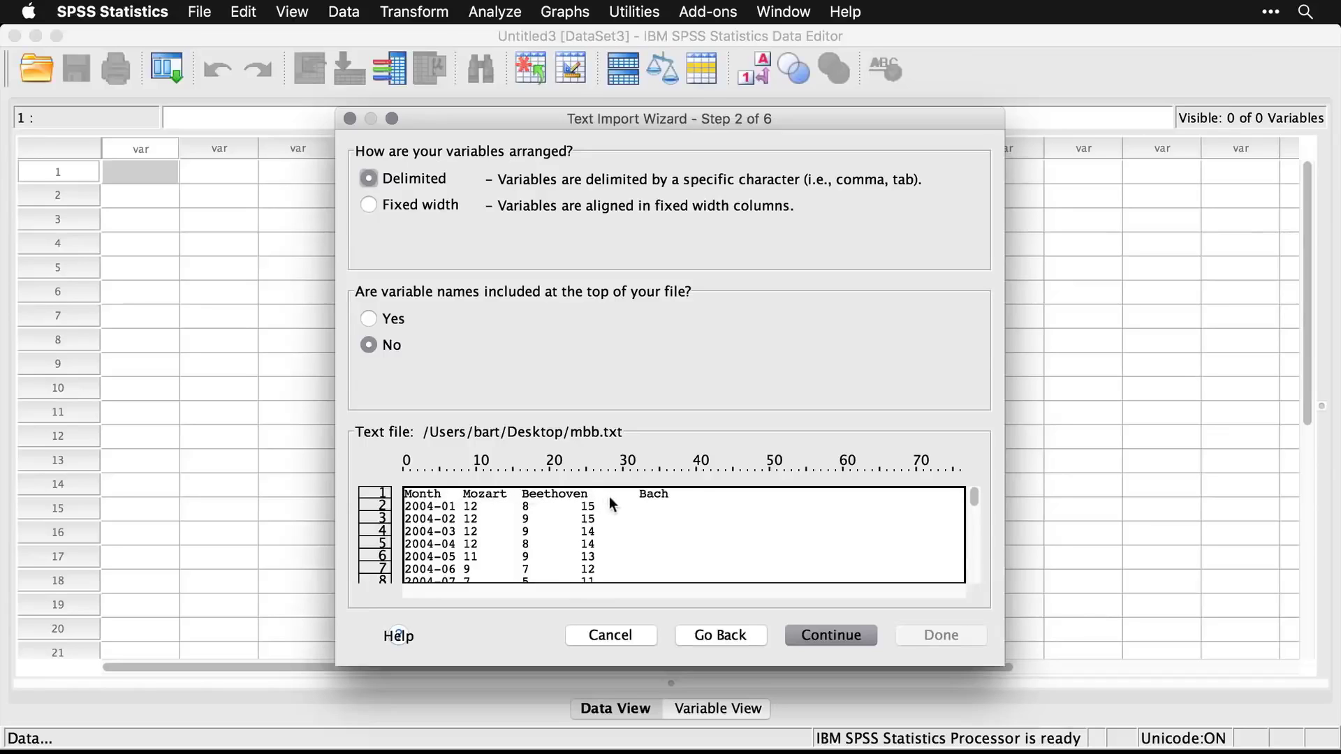
click(371, 319)
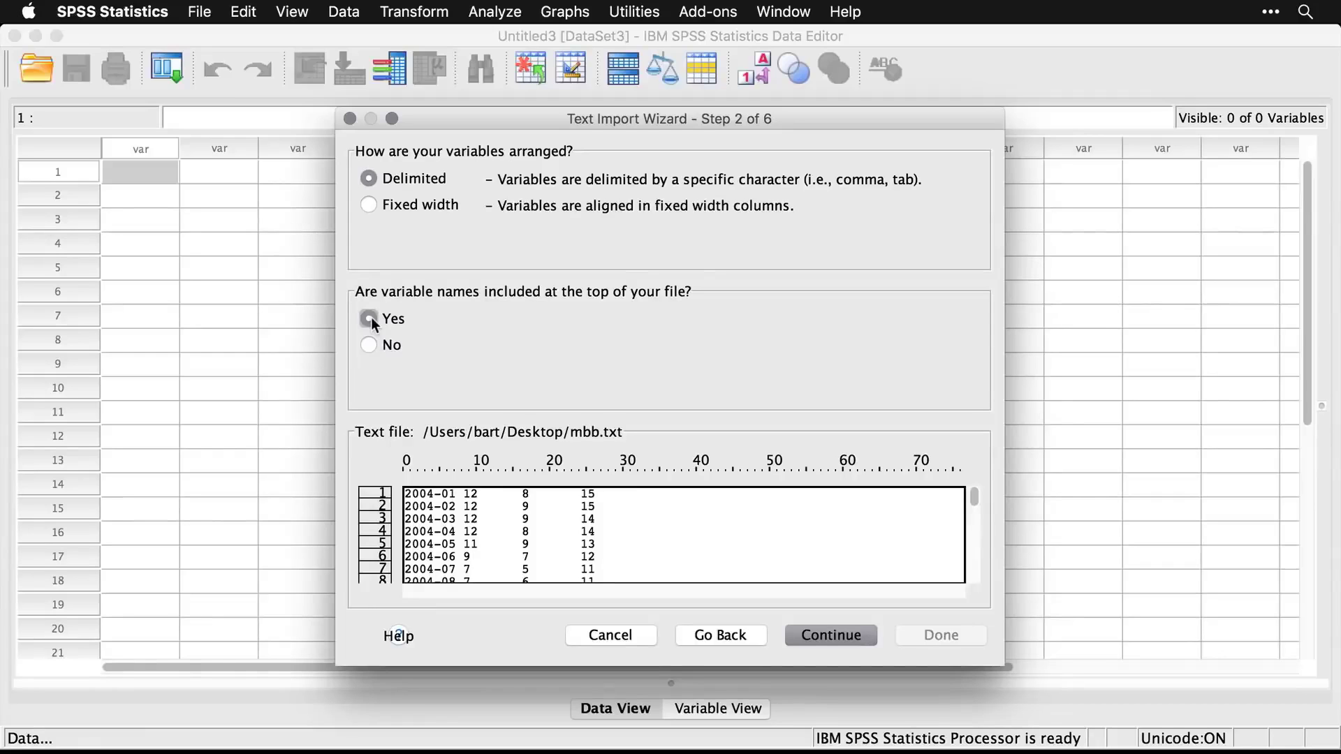
click(846, 636)
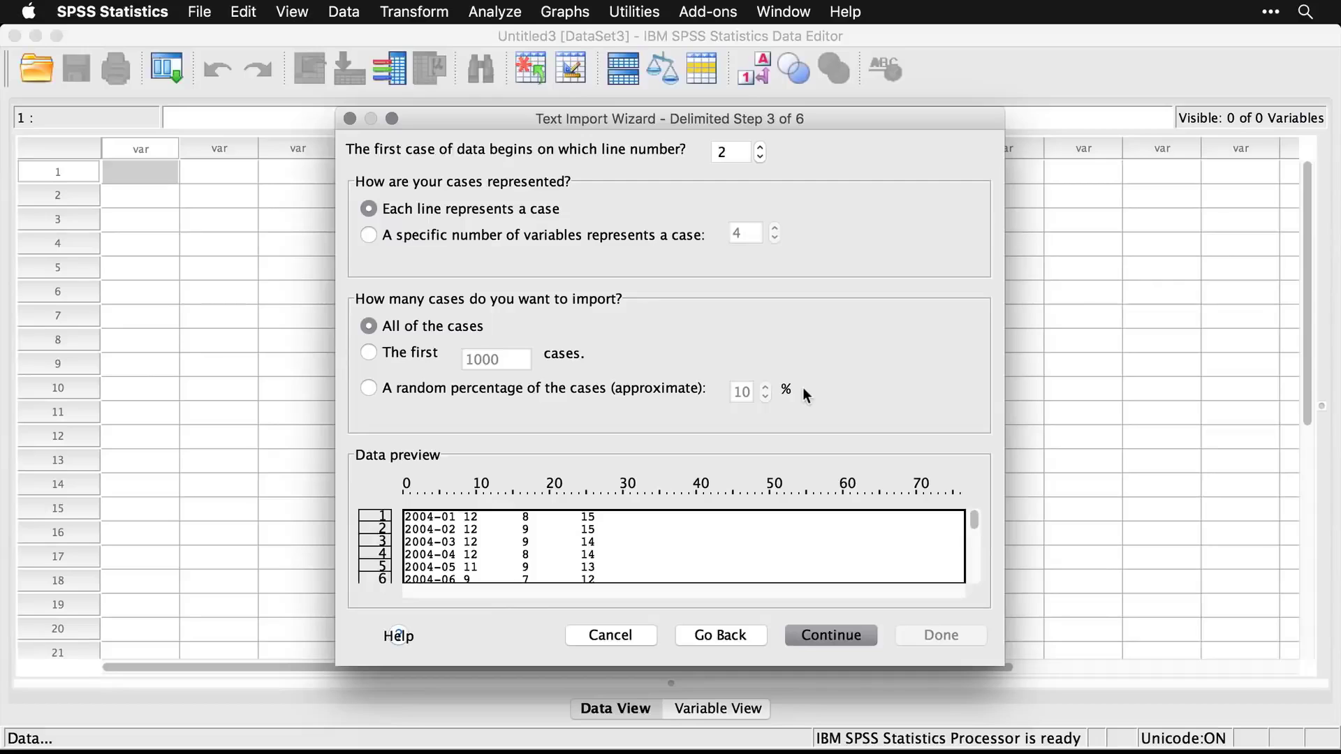
click(837, 636)
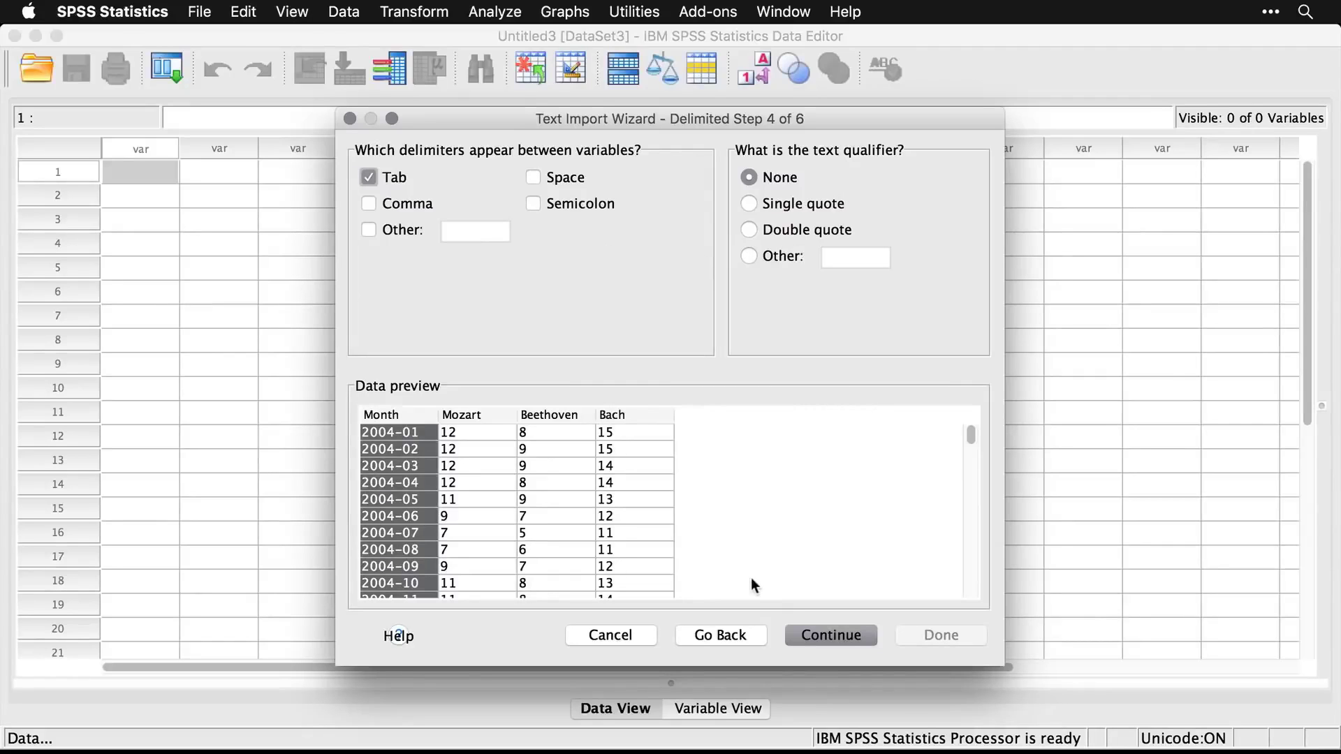
click(844, 633)
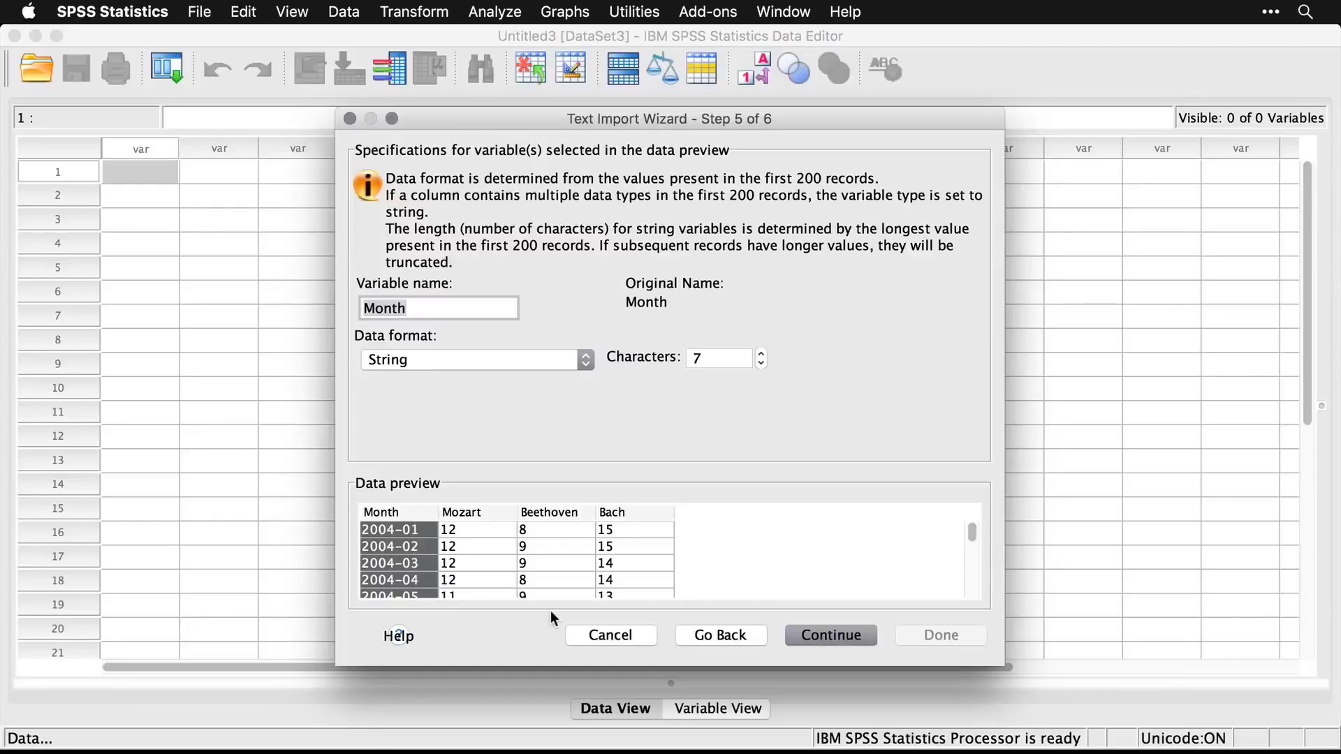
click(837, 634)
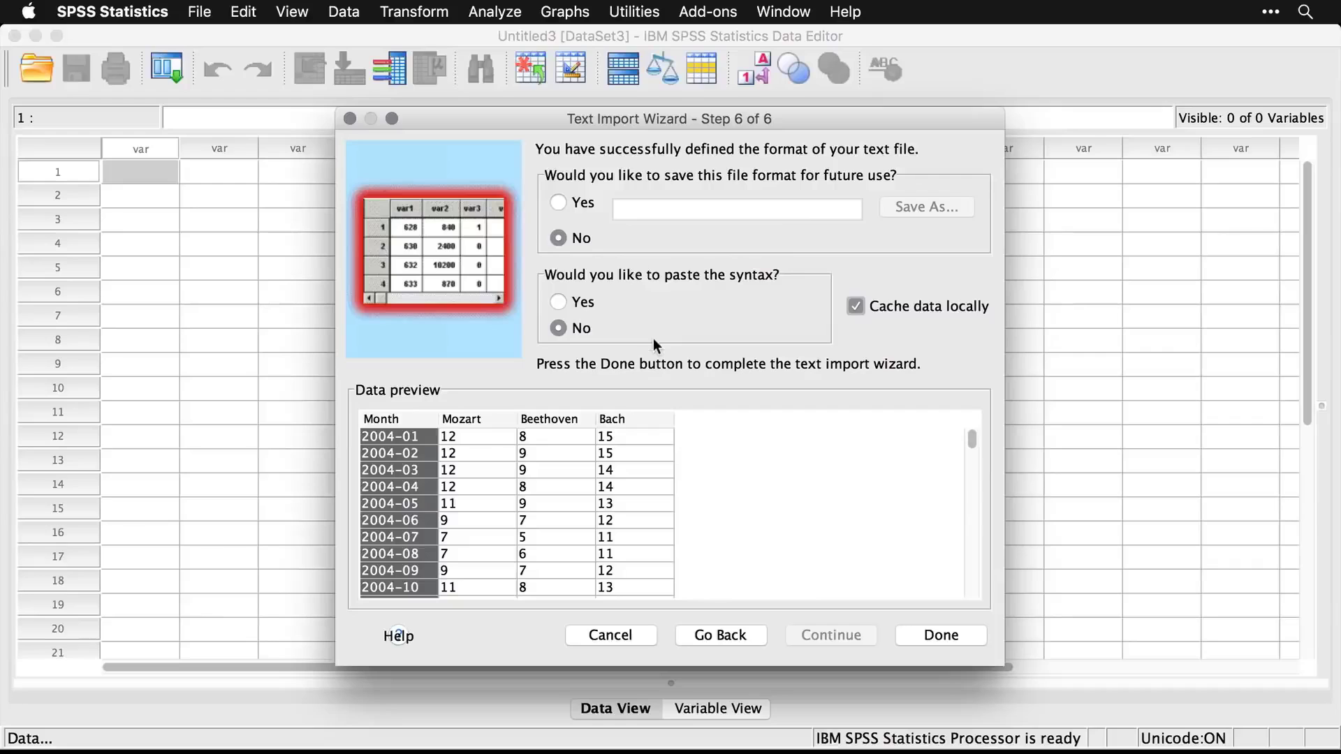
click(949, 638)
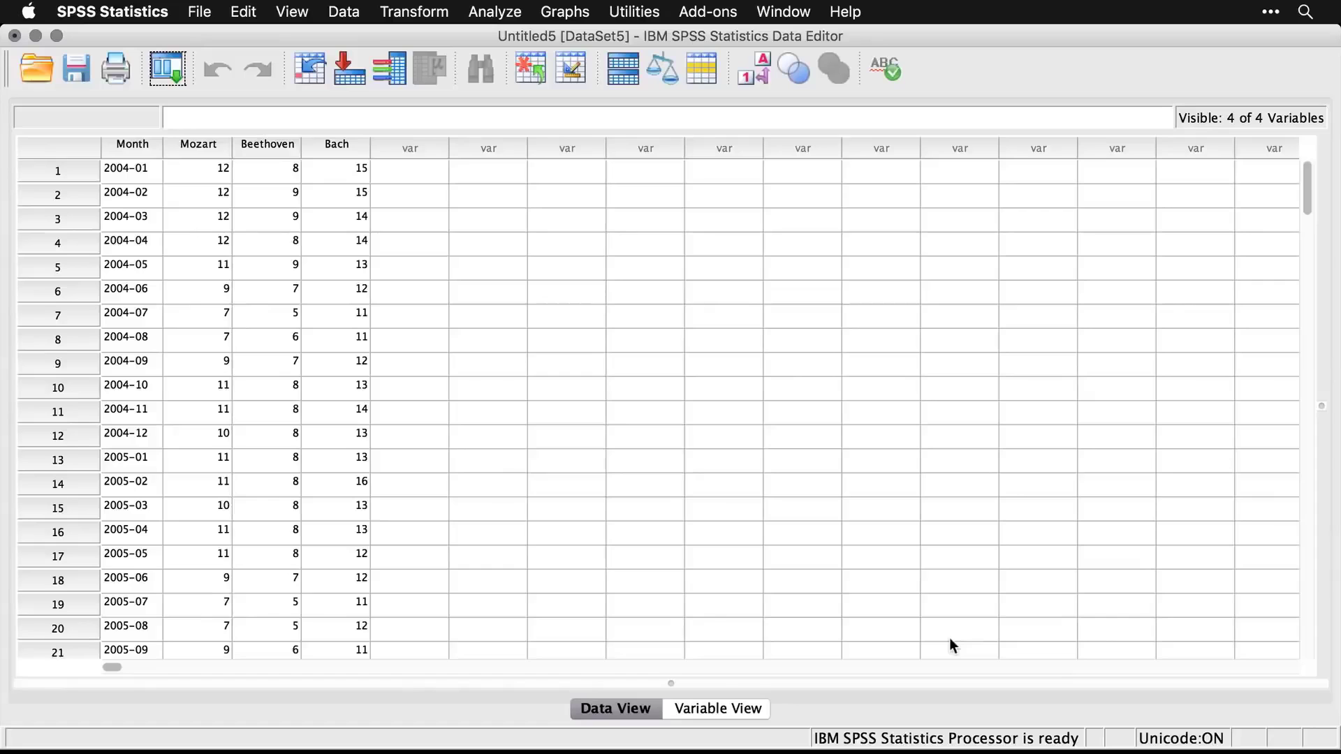
Step: Set the measurement level of Mozart, Beethoven and Bach to Scale in the variable definitions and return to the data
click(730, 706)
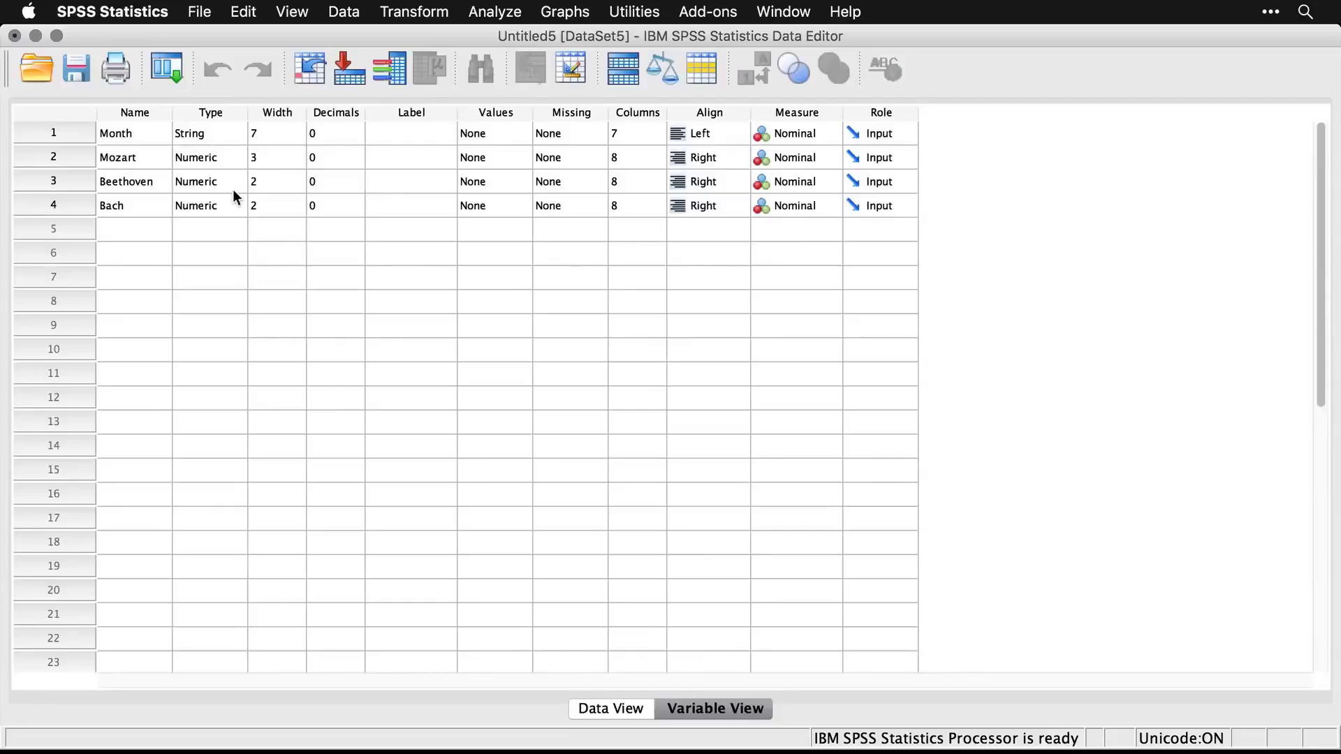
click(275, 213)
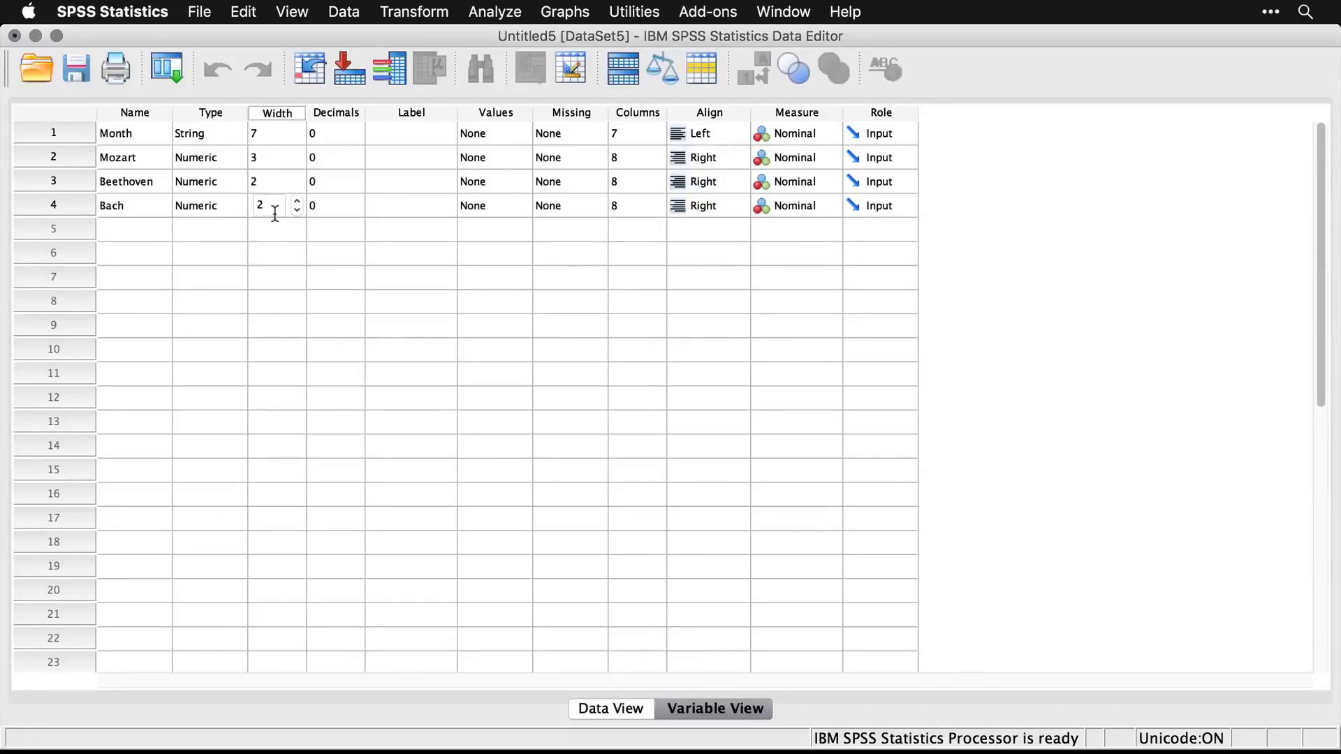
click(330, 224)
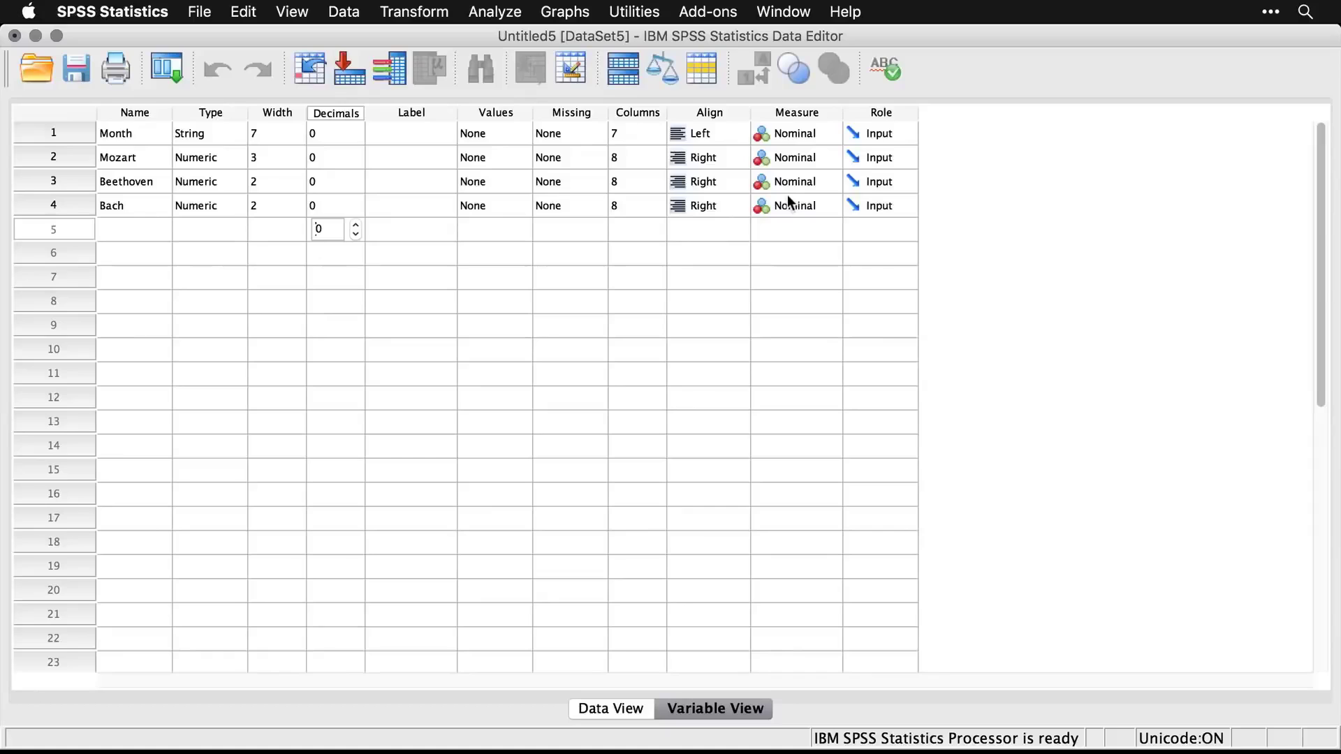
click(809, 157)
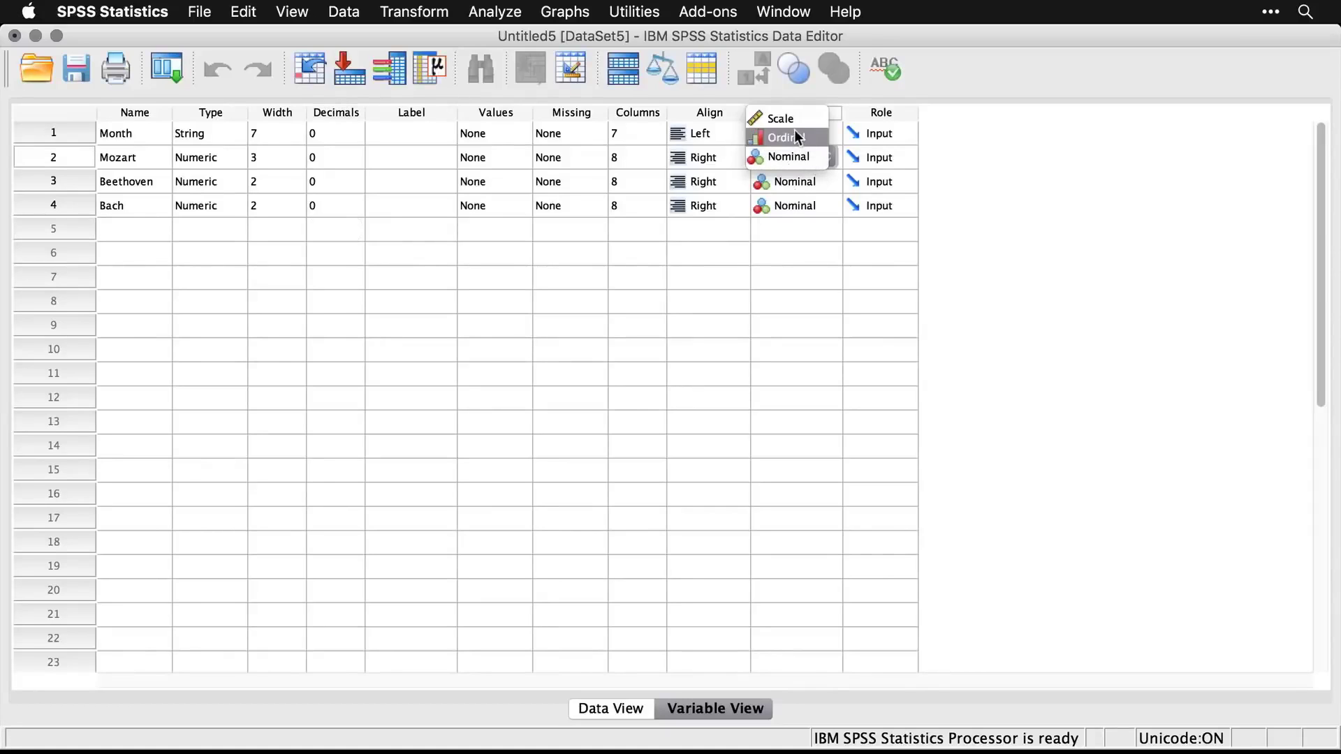
click(794, 116)
click(792, 179)
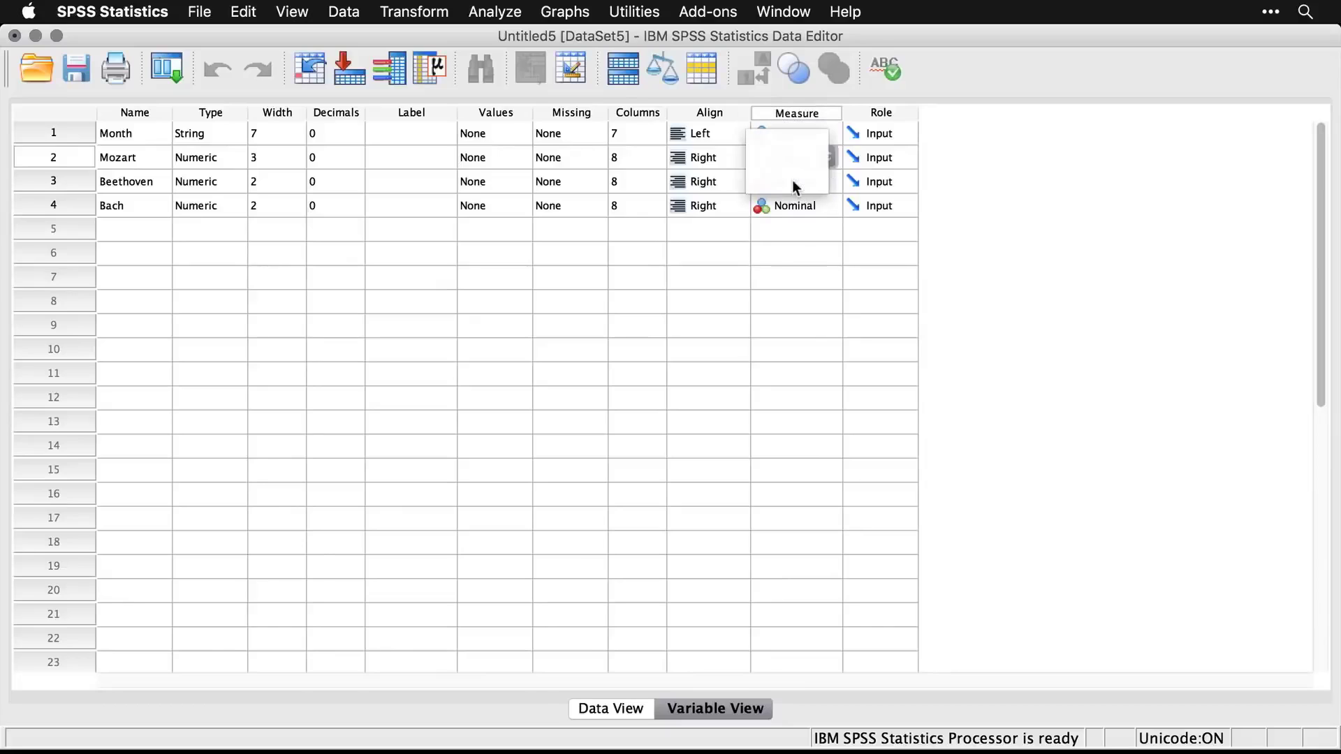
click(791, 143)
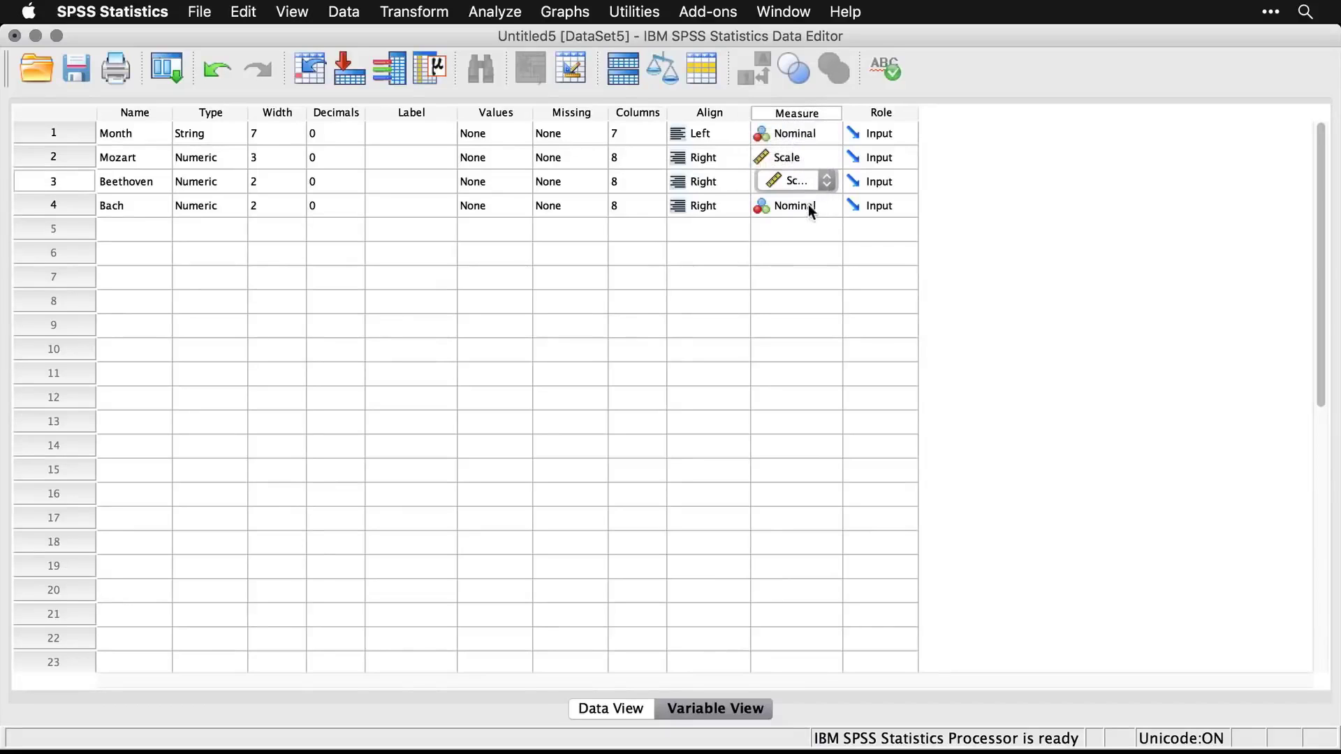
click(797, 206)
click(789, 165)
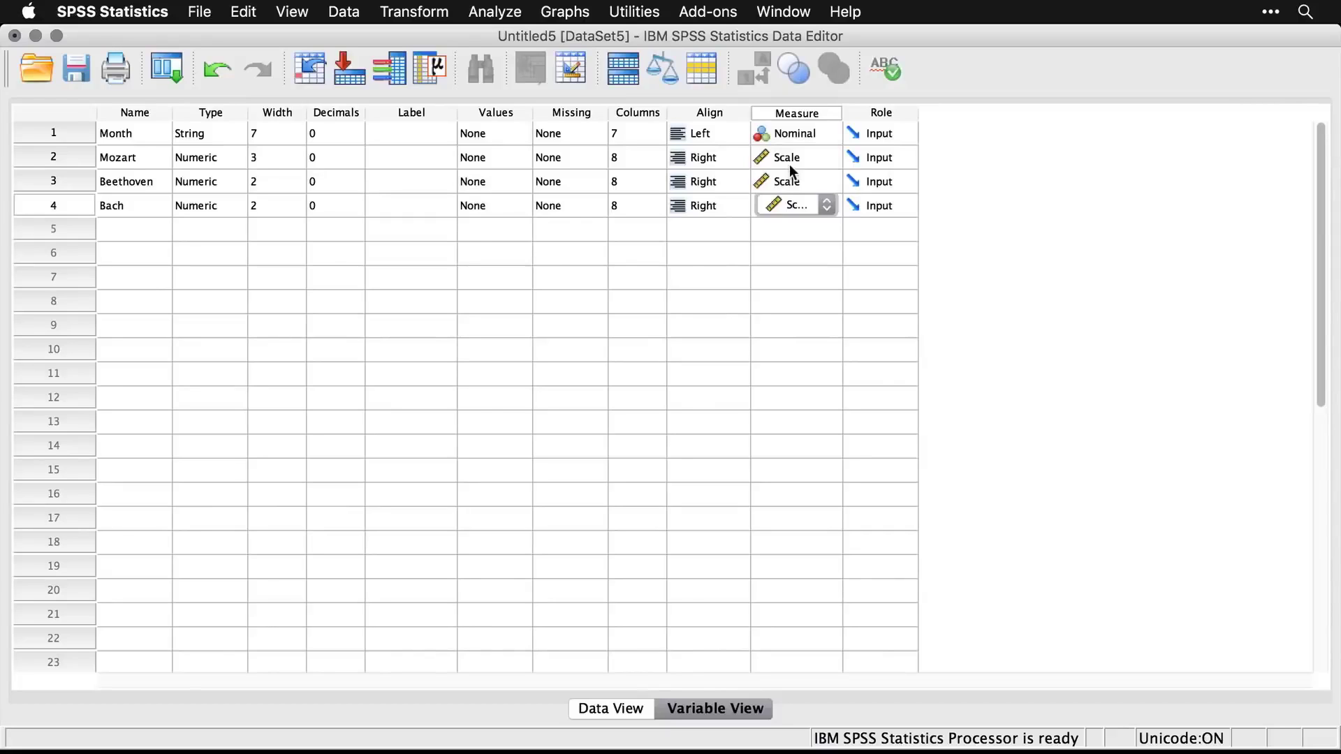
click(728, 234)
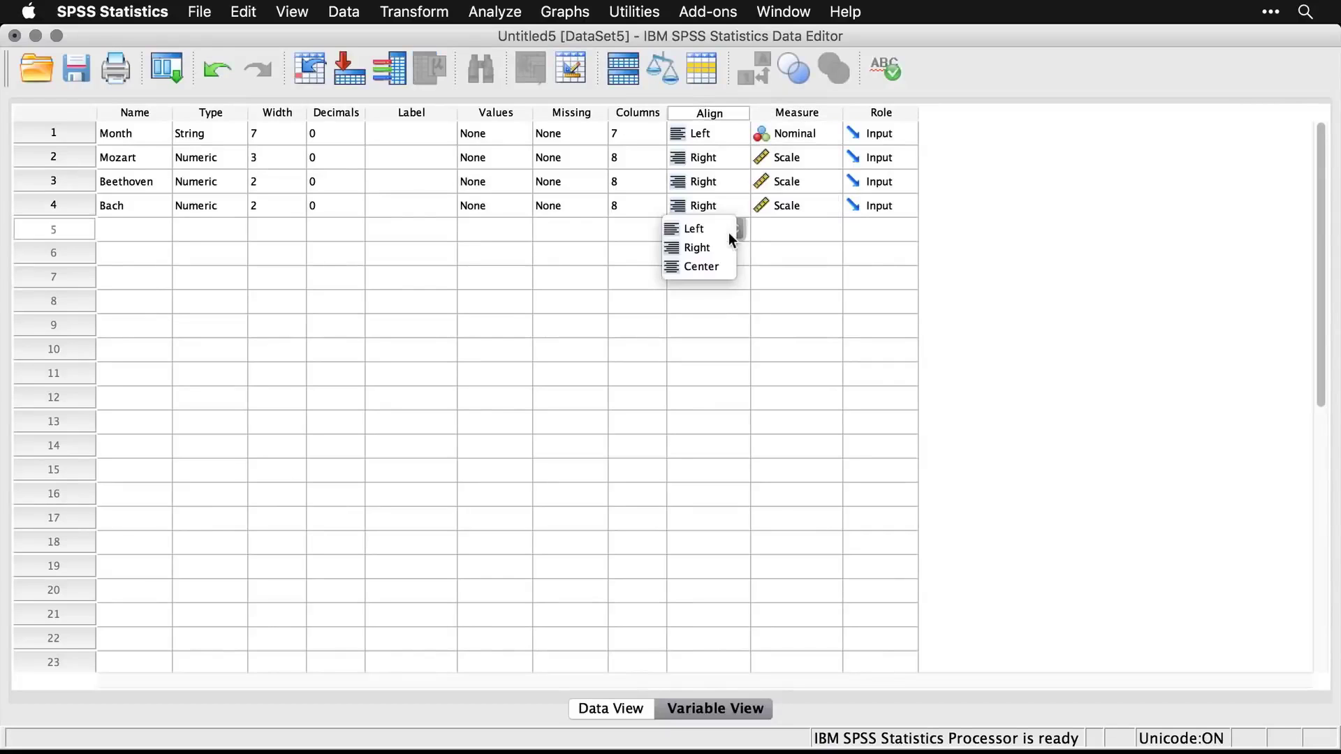
click(815, 238)
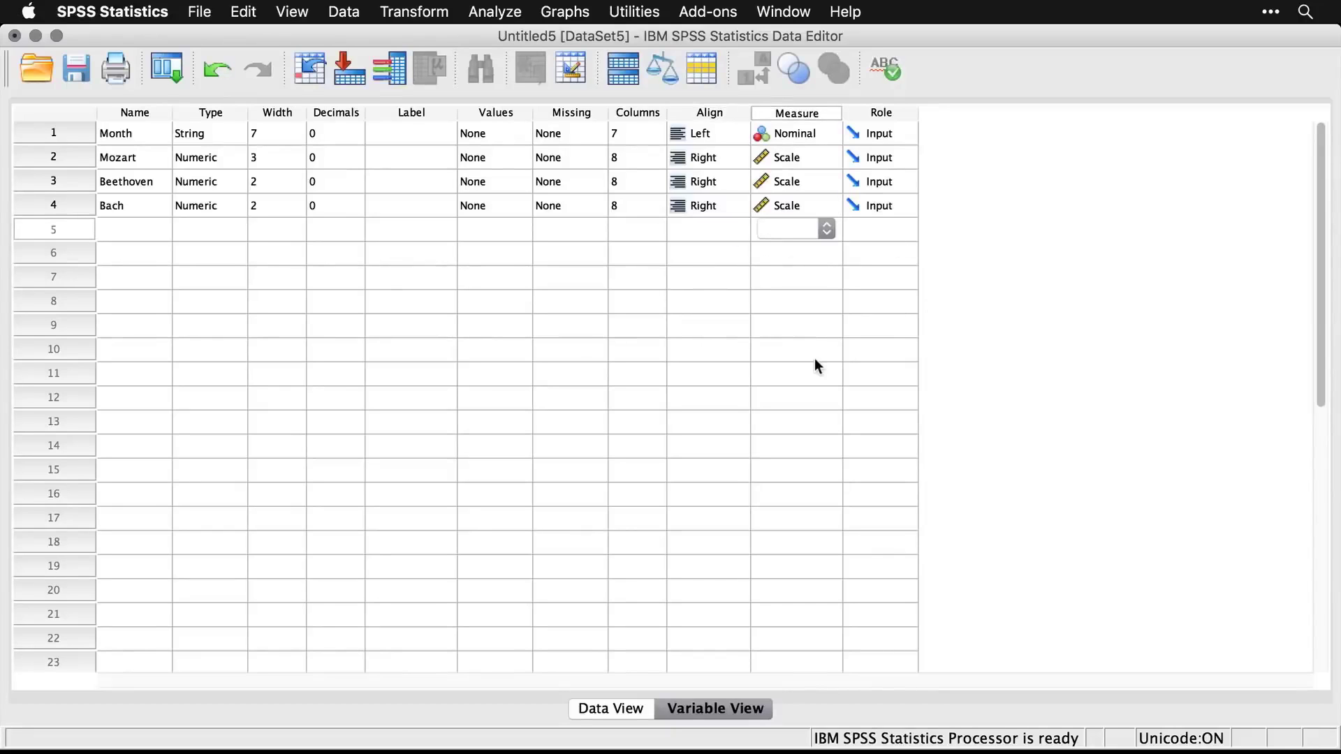
click(631, 710)
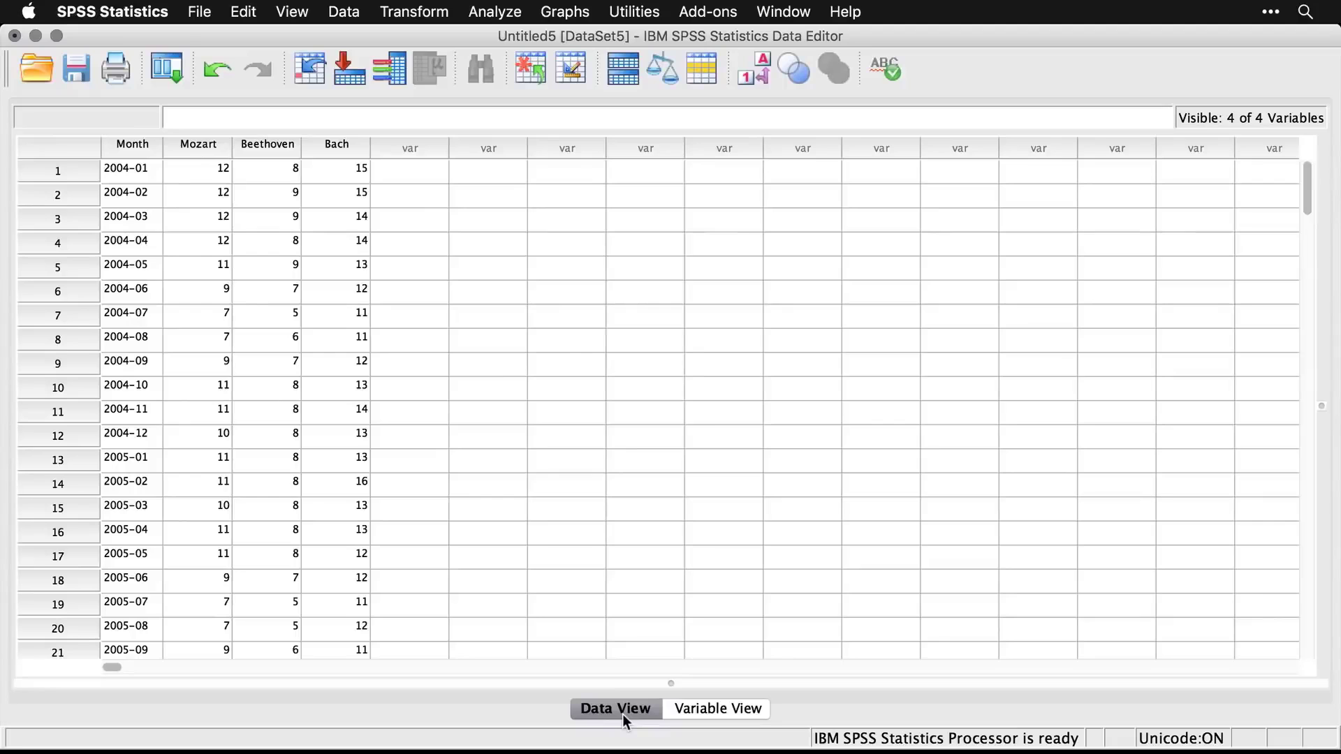
Step: Start a new empty dataset and open mbb.csv from the Desktop folder using the Text file type
key(super+n)
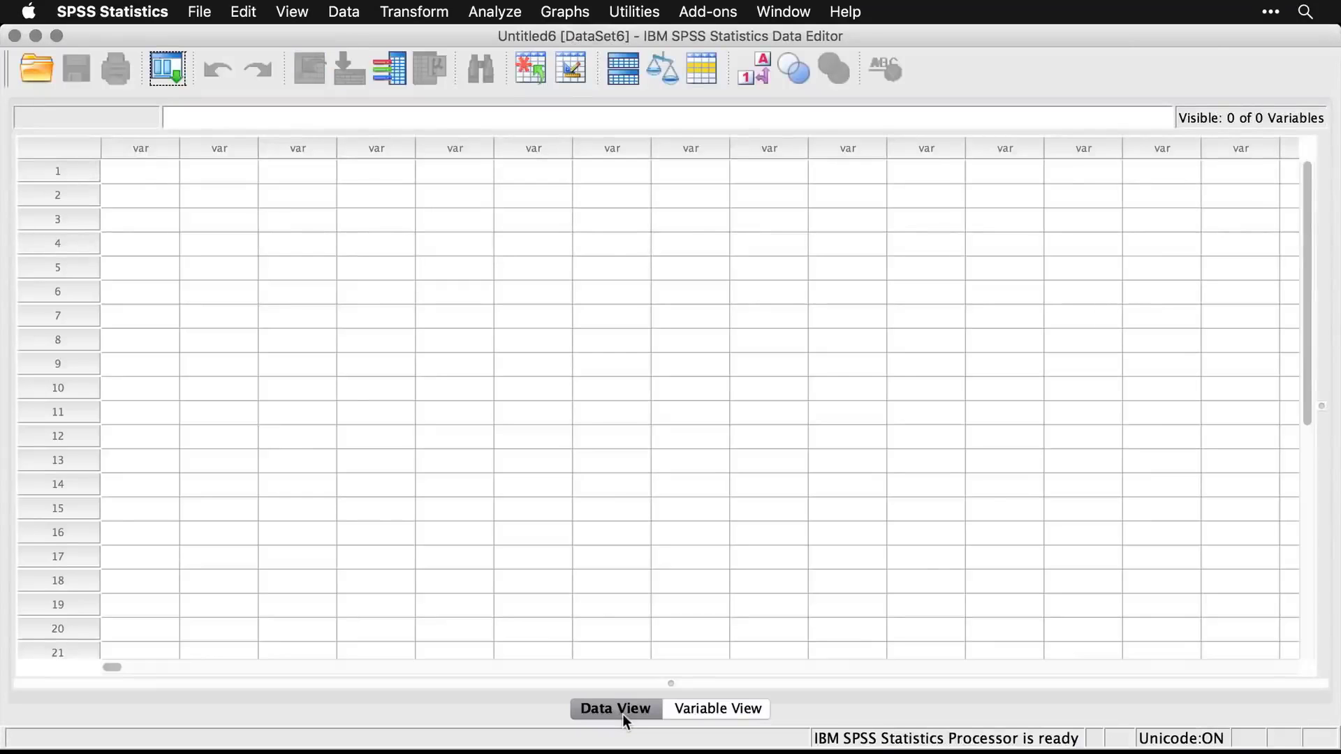
click(200, 11)
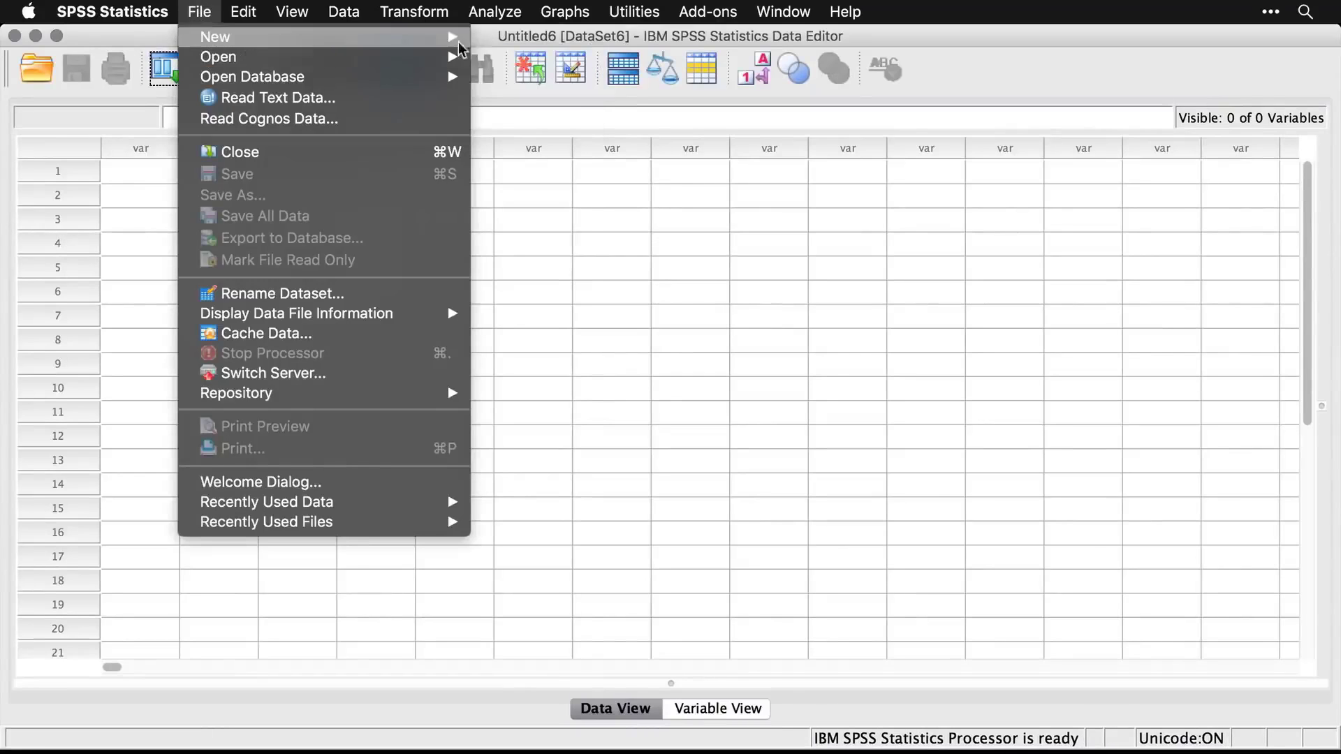
click(493, 56)
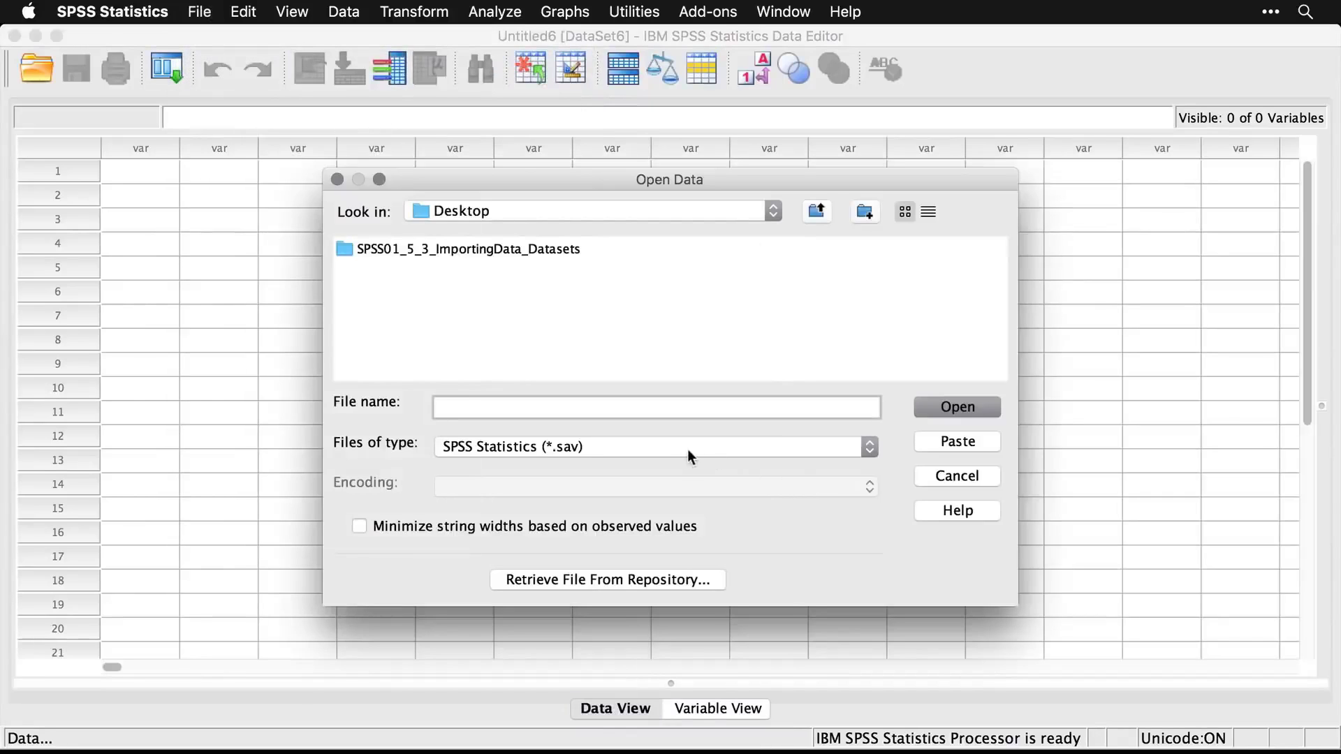
click(643, 449)
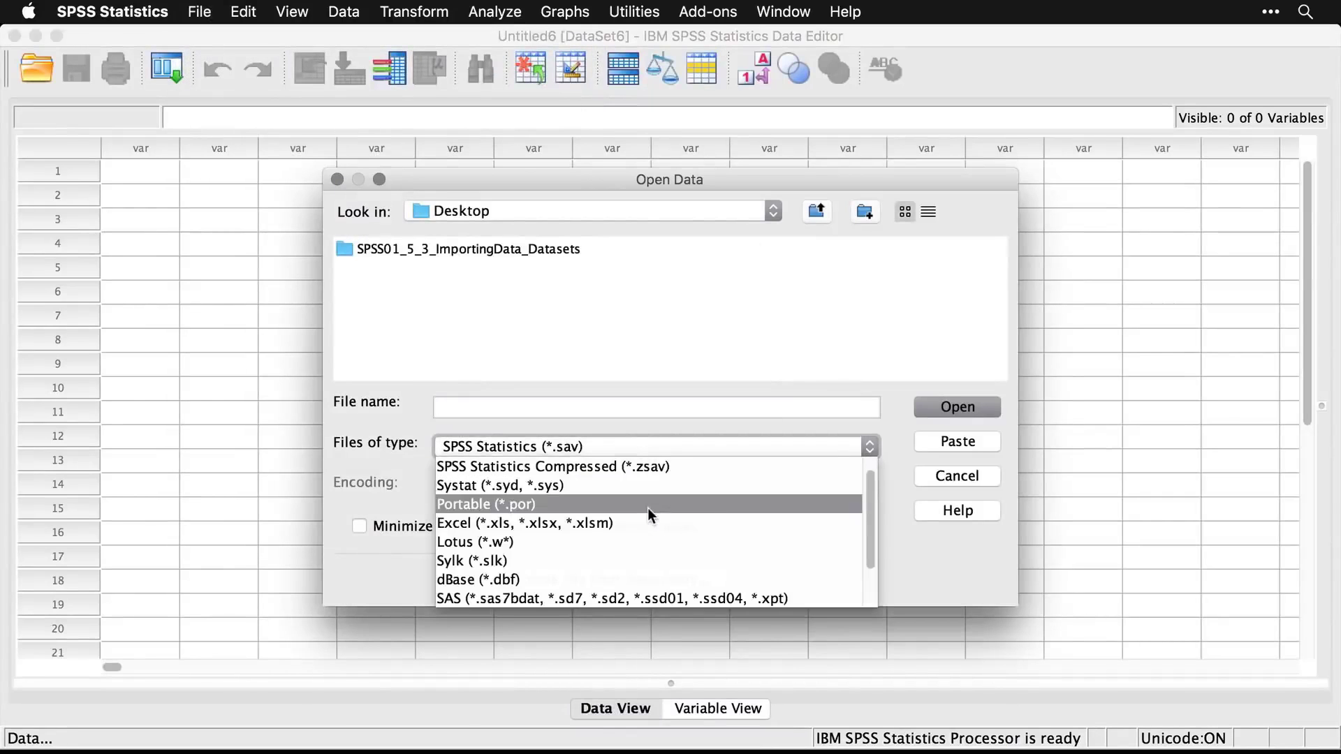
scroll(647, 508, down, 3)
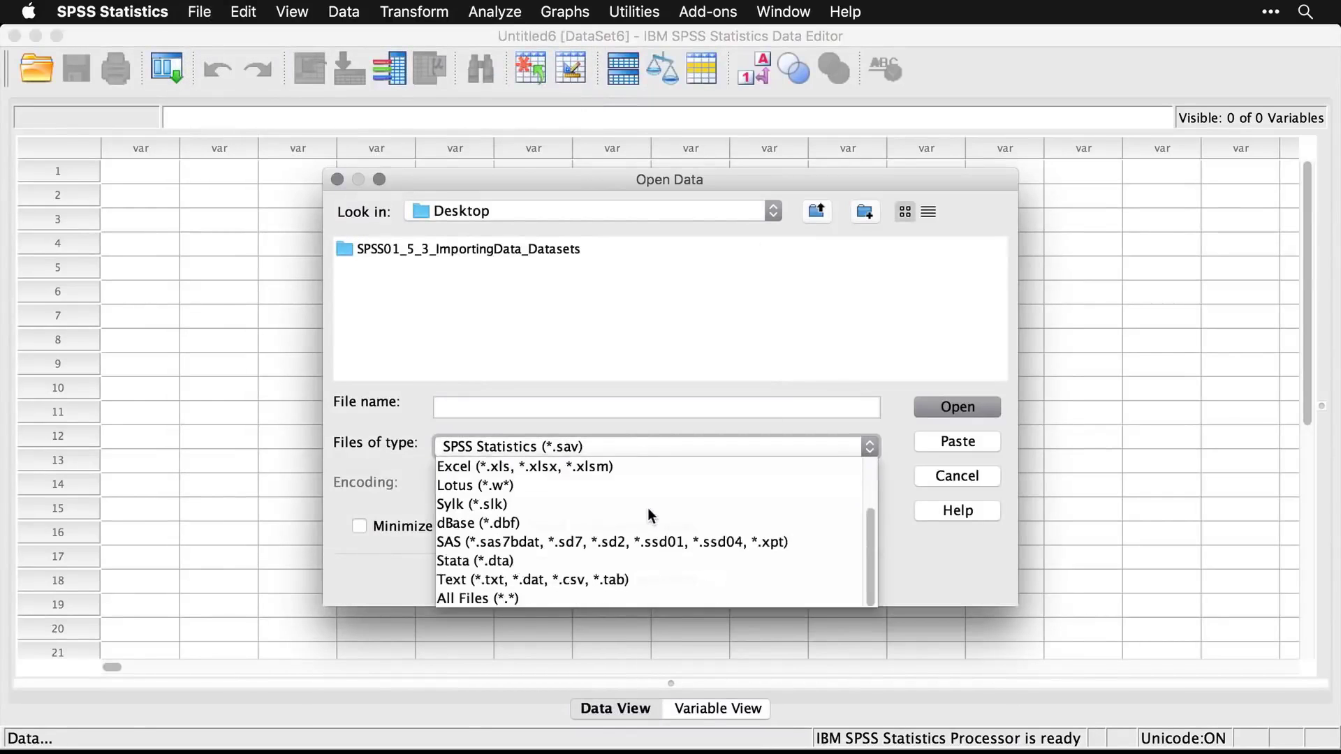
click(658, 578)
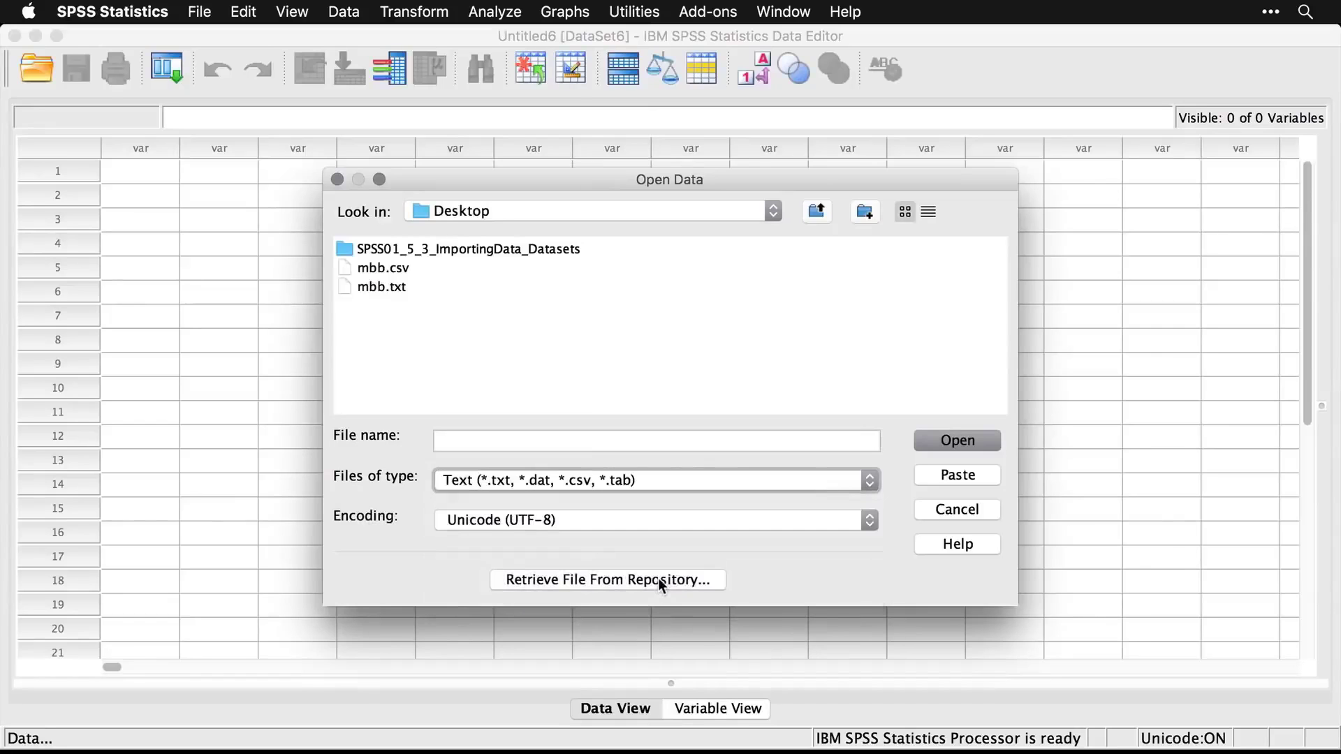
click(383, 269)
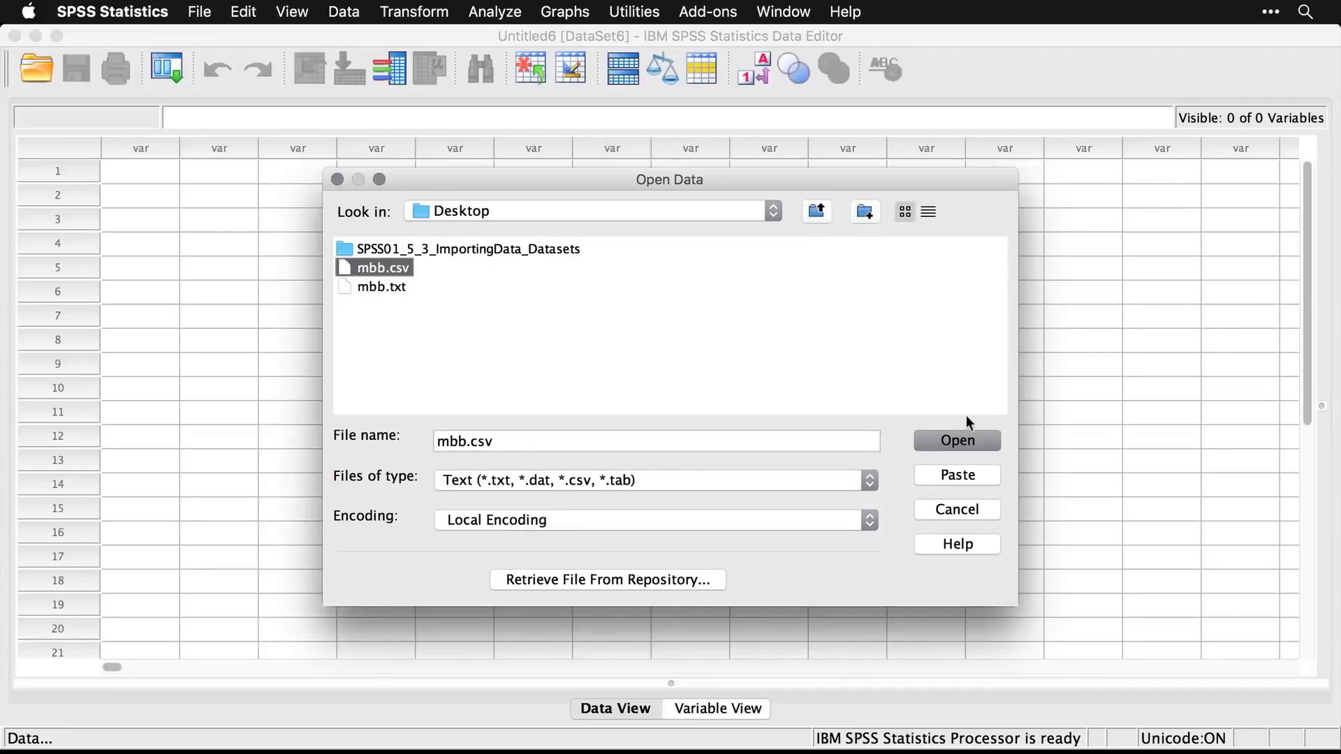
click(962, 445)
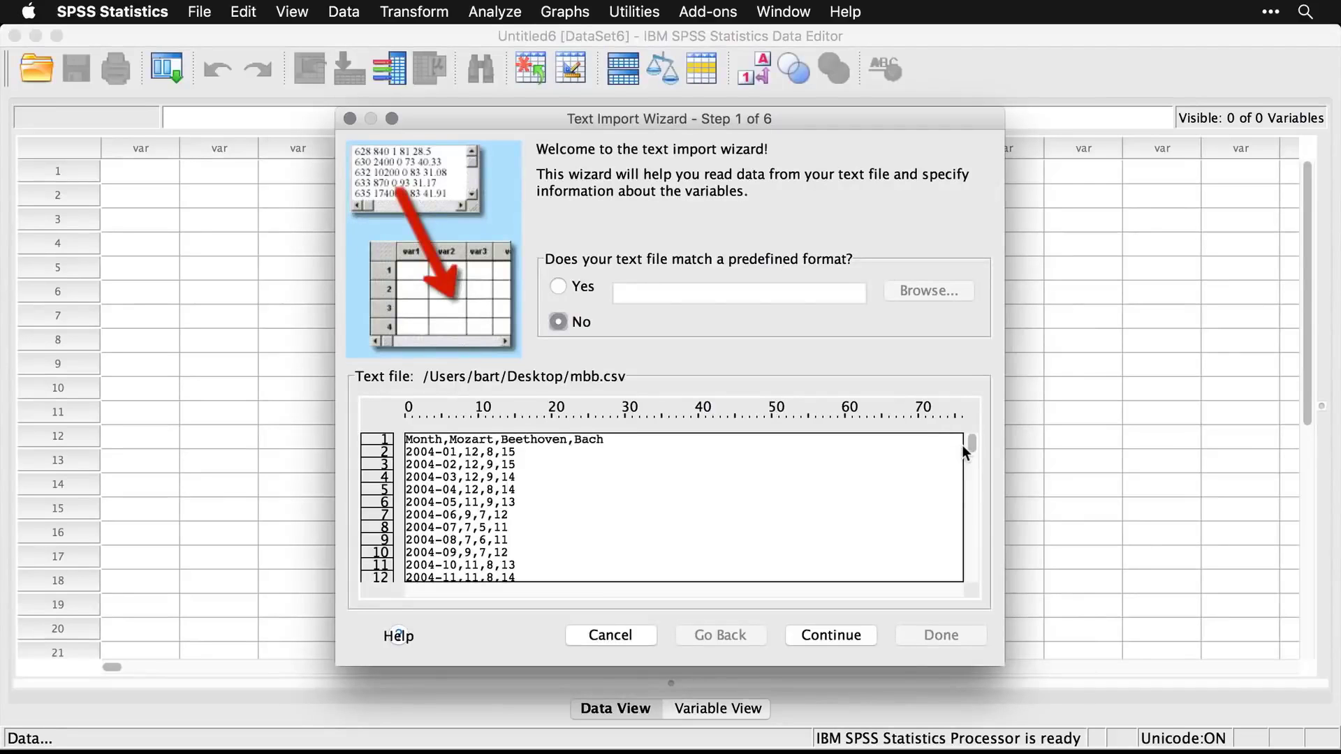
Step: Import mbb.csv as comma-delimited data with variable names at the top of the file, keeping the remaining import defaults
click(839, 641)
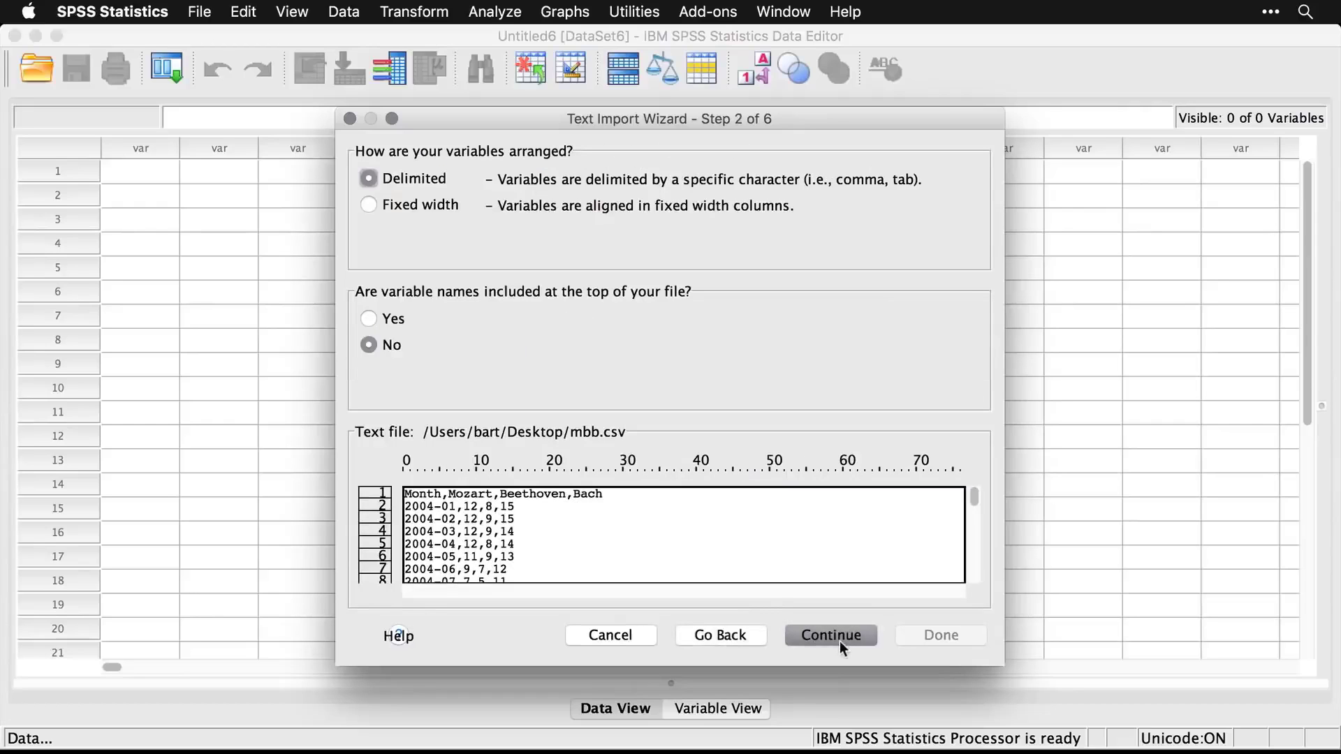
click(370, 320)
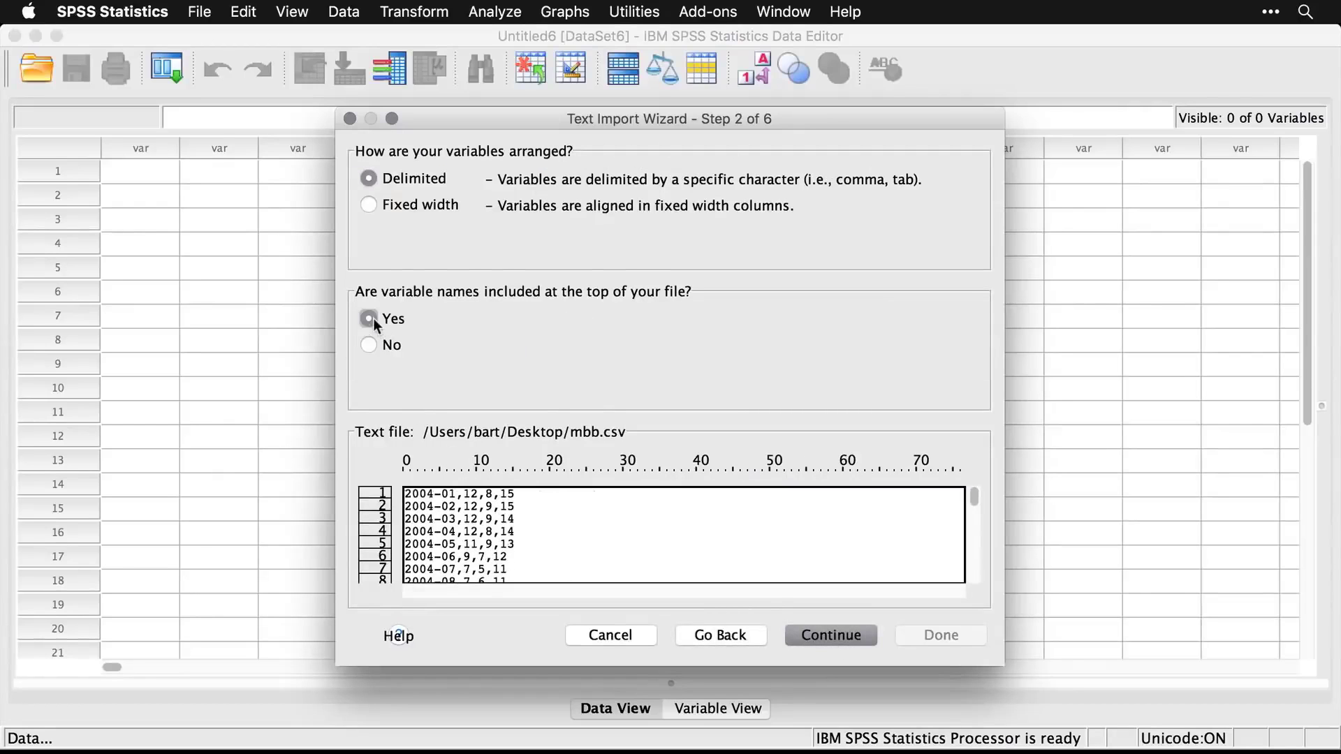
click(838, 645)
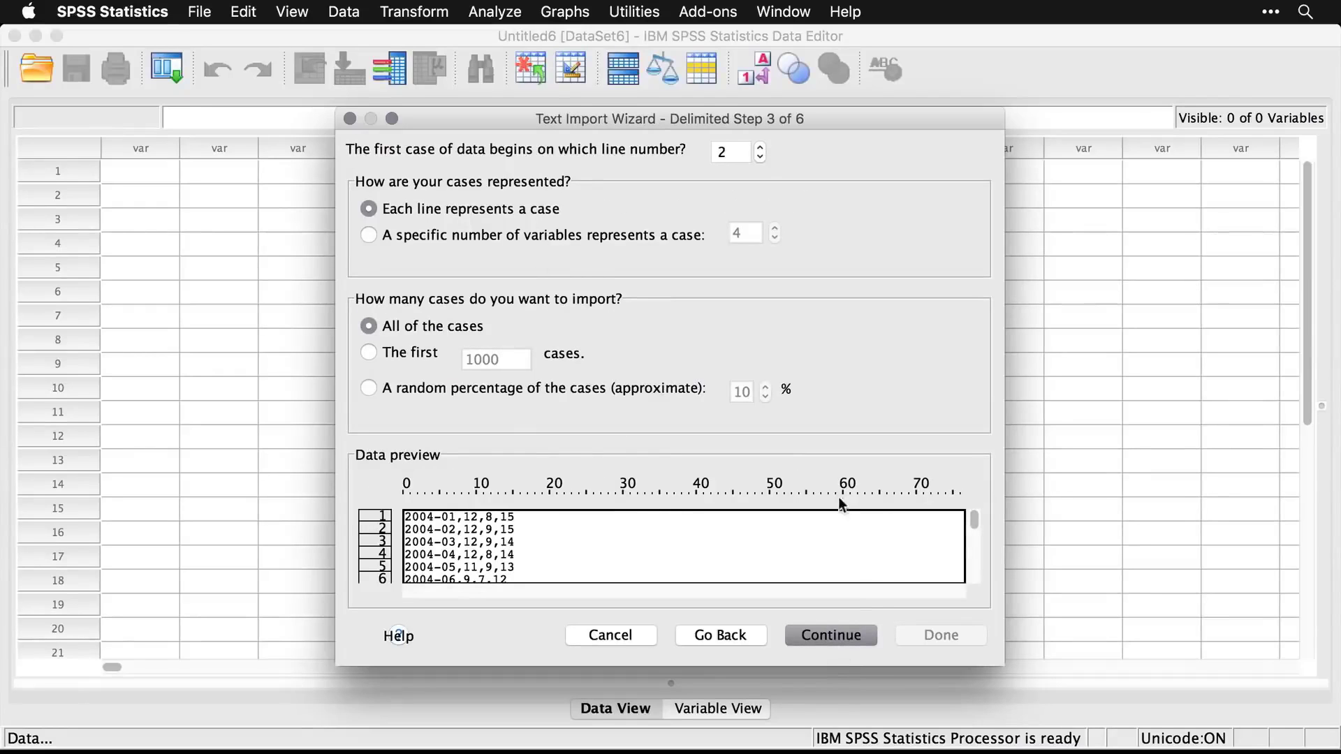
click(848, 634)
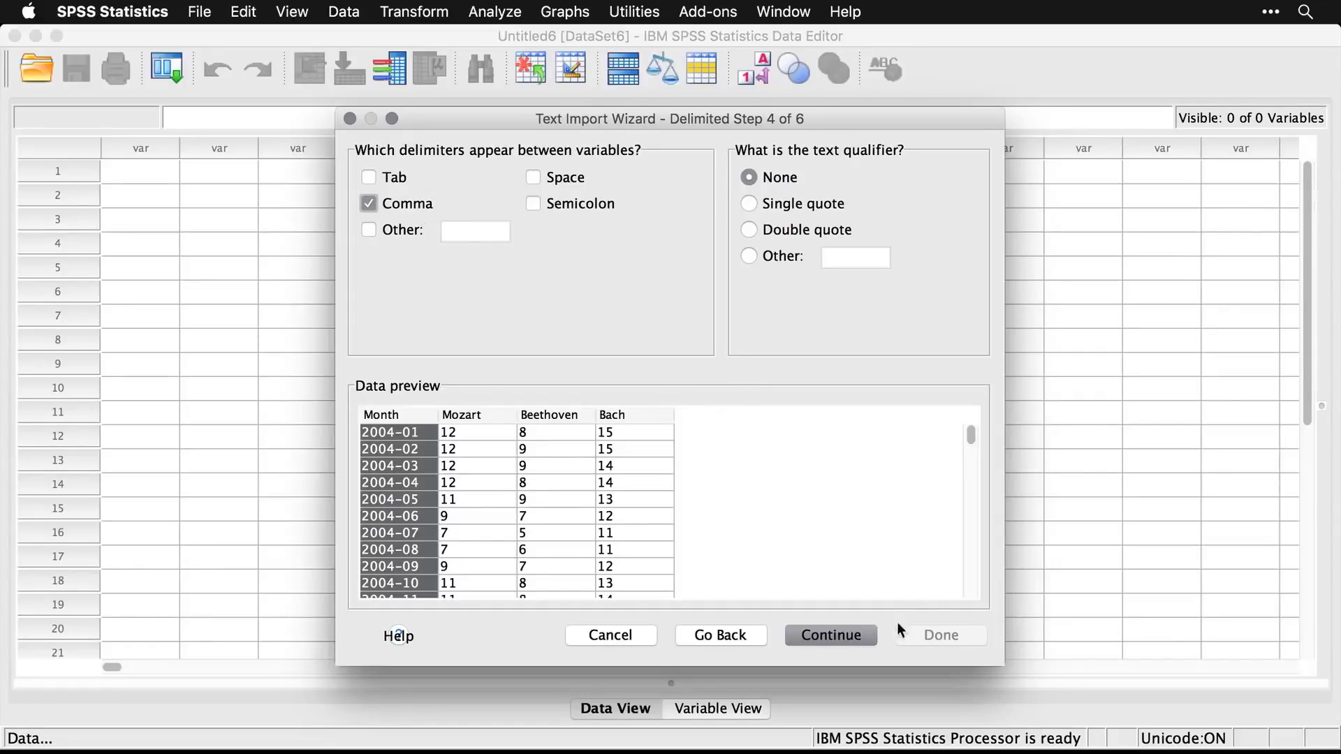
click(845, 636)
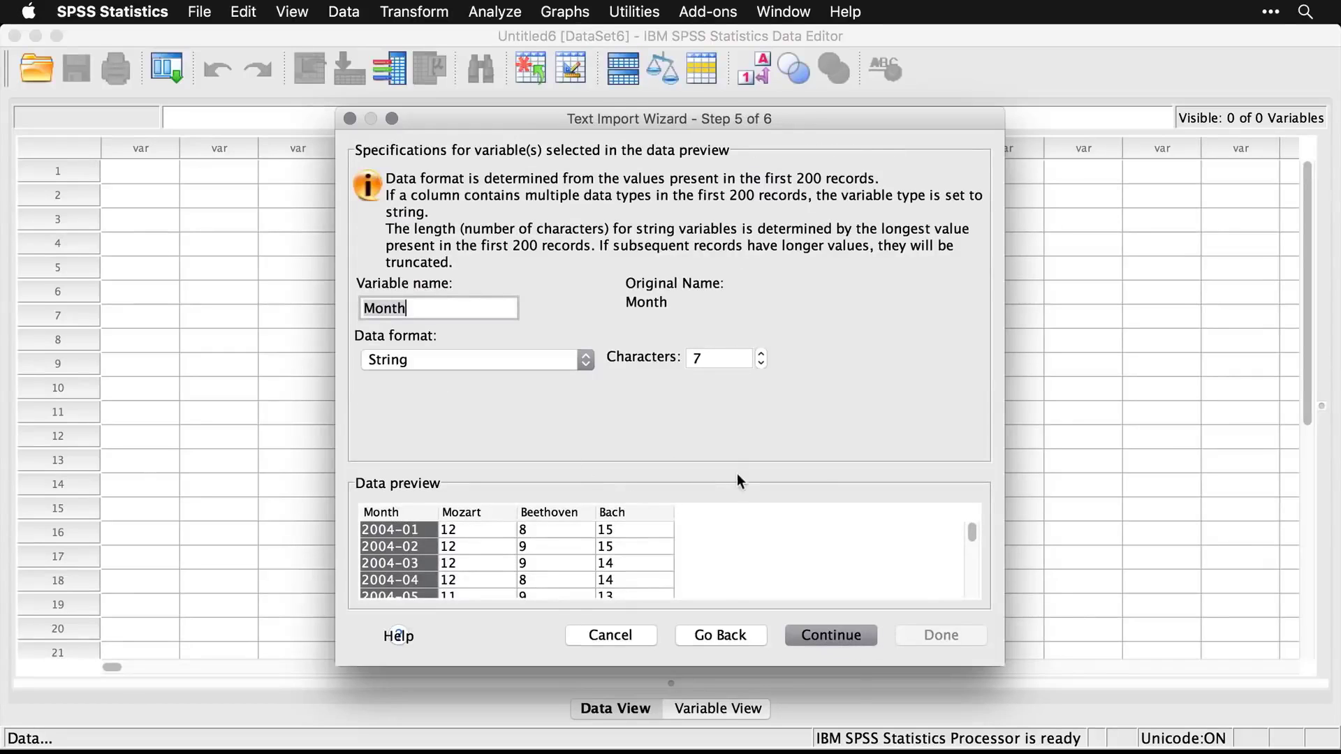
click(845, 636)
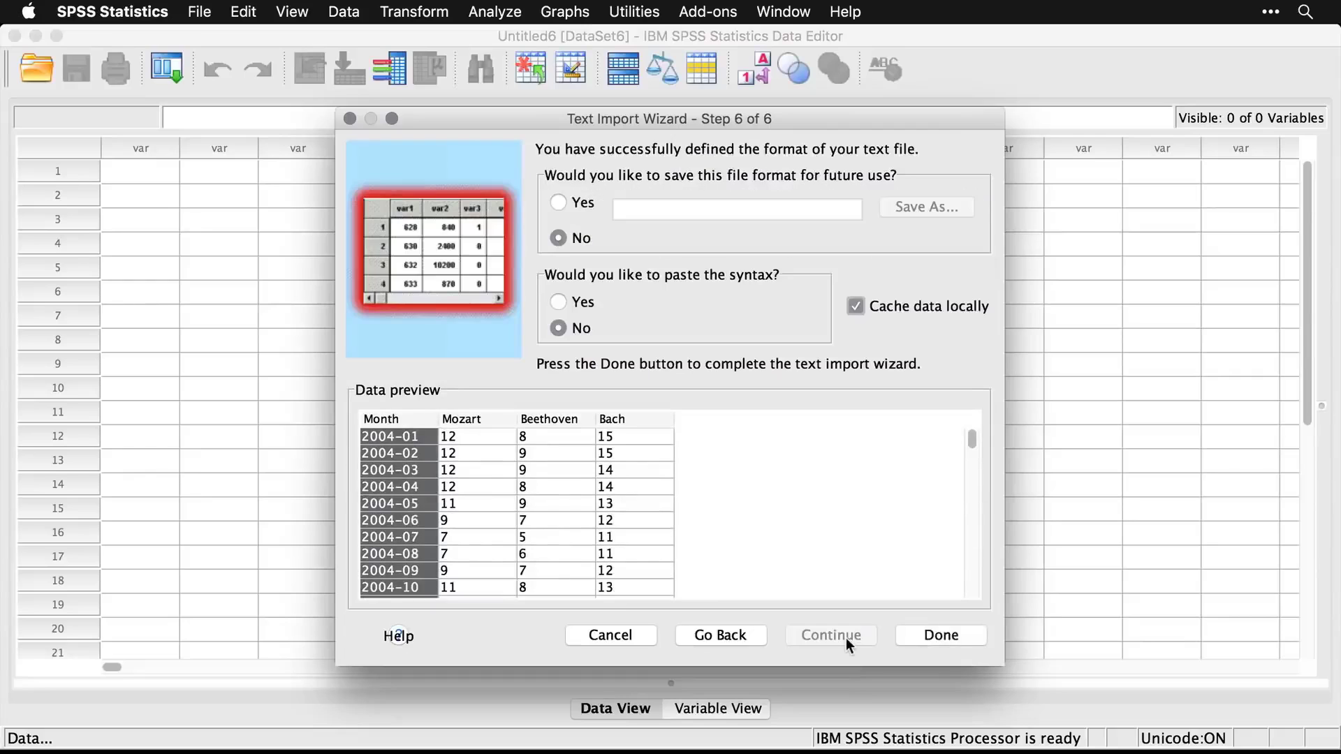
click(954, 628)
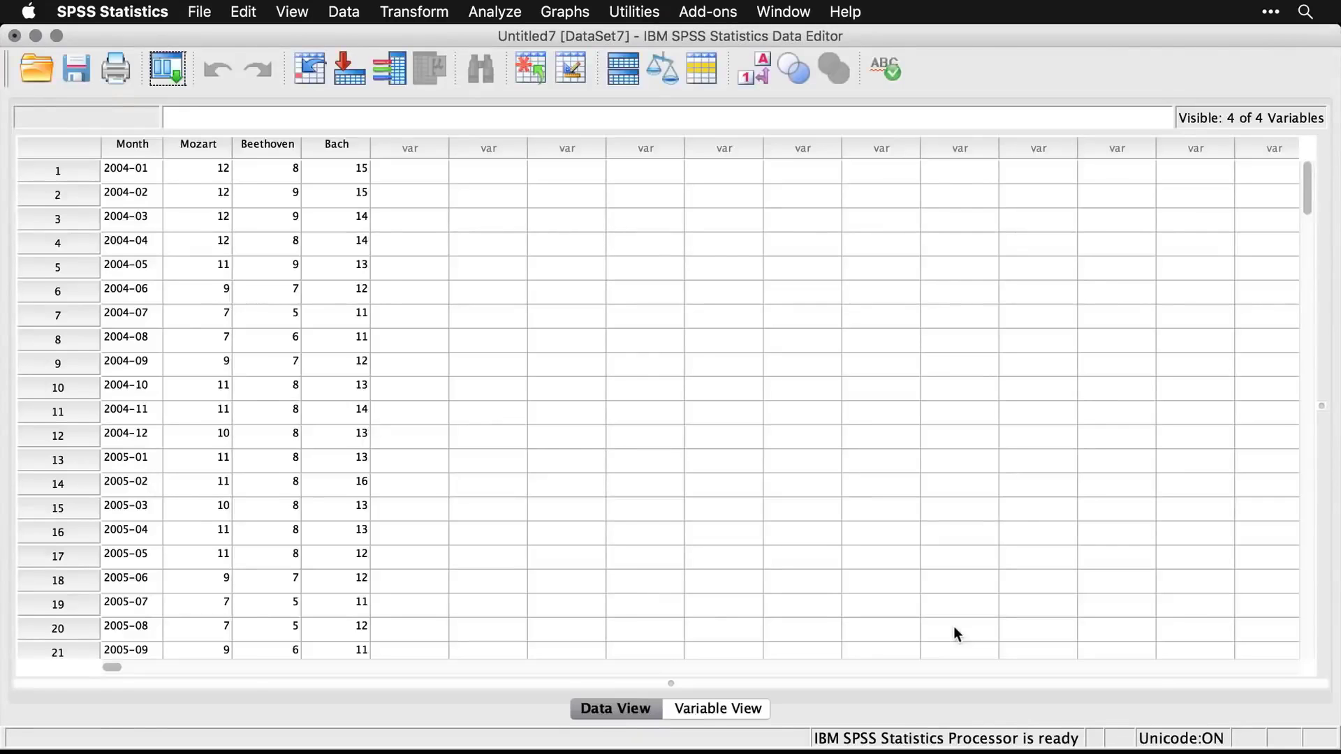
Step: Set the measurement level of Mozart, Beethoven and Bach to Scale in the dataset imported from mbb.csv
click(719, 711)
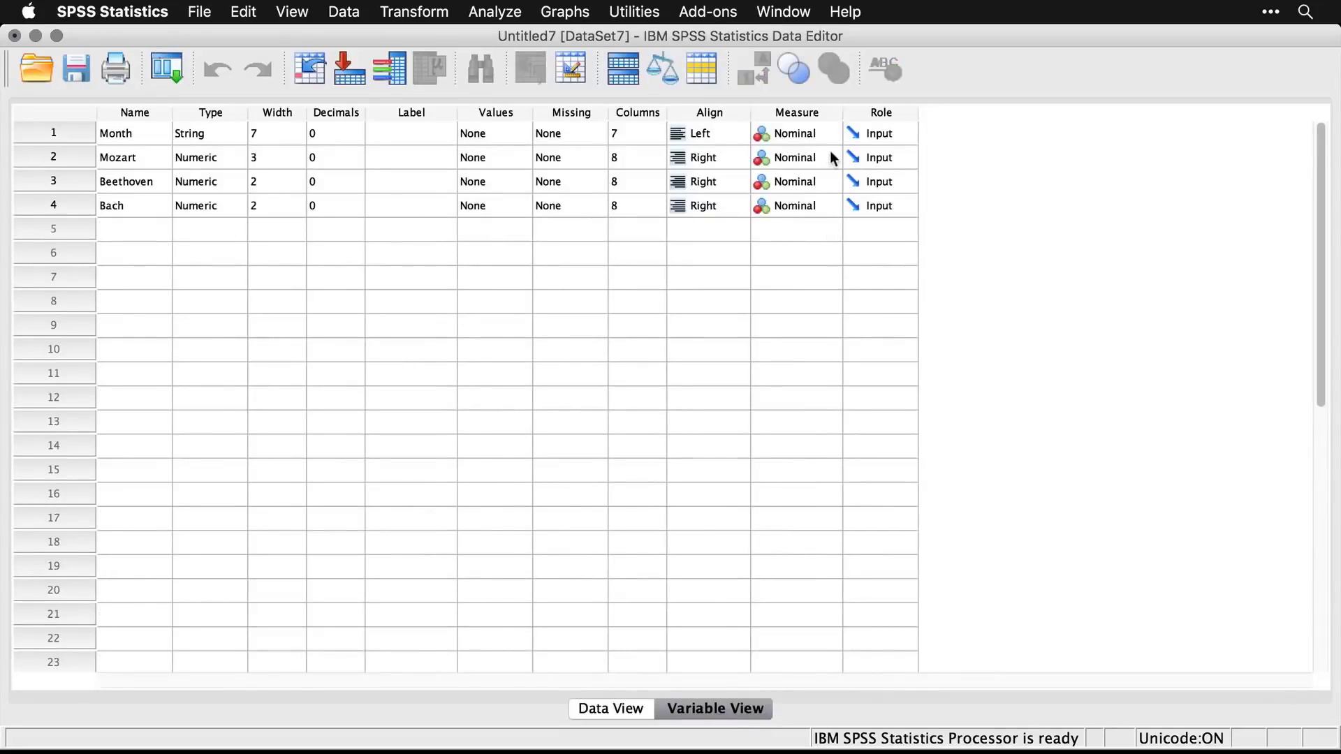
click(805, 155)
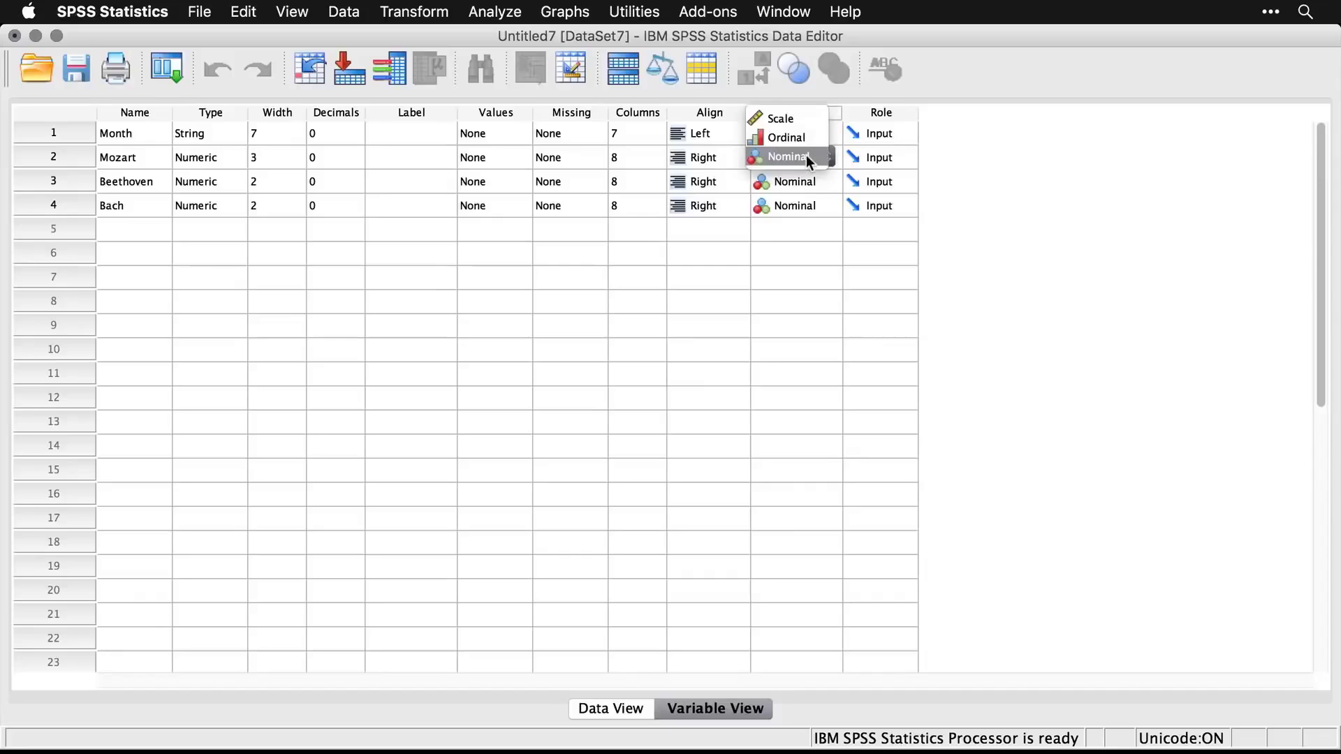
click(789, 111)
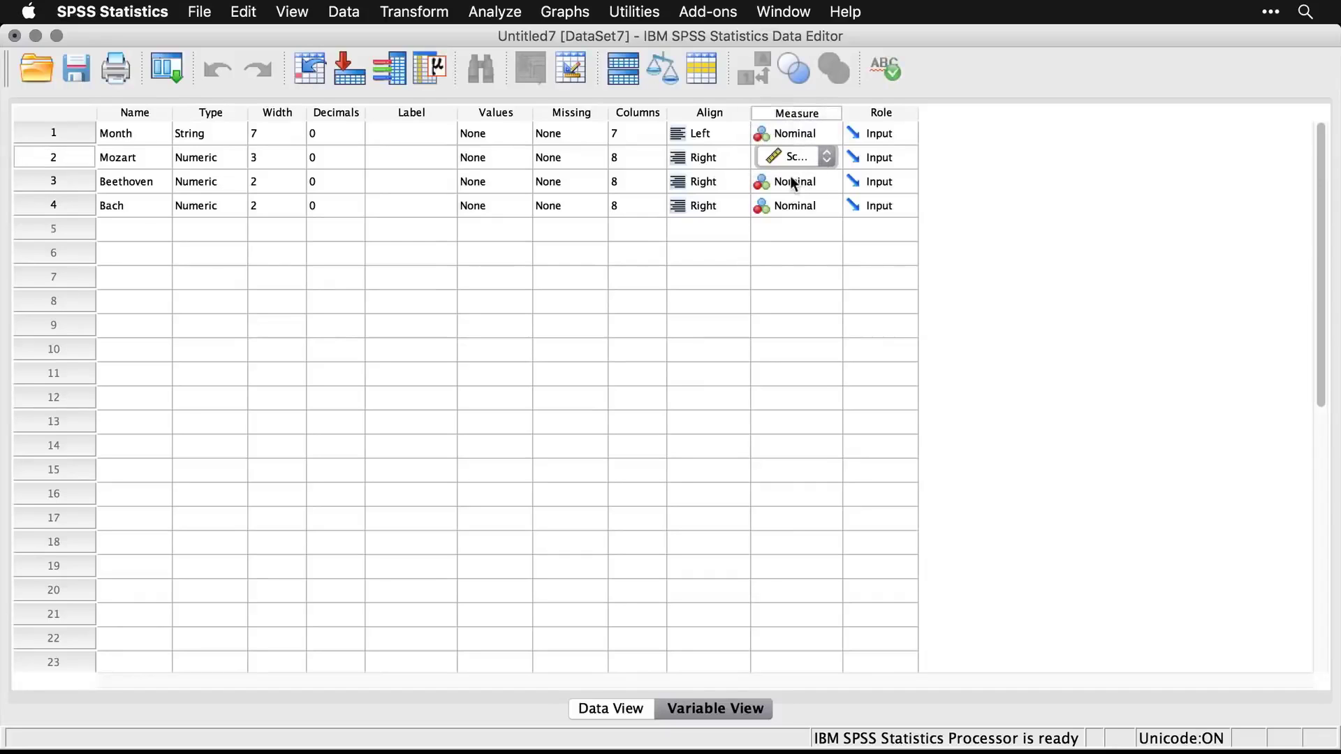
click(790, 174)
click(781, 144)
click(790, 207)
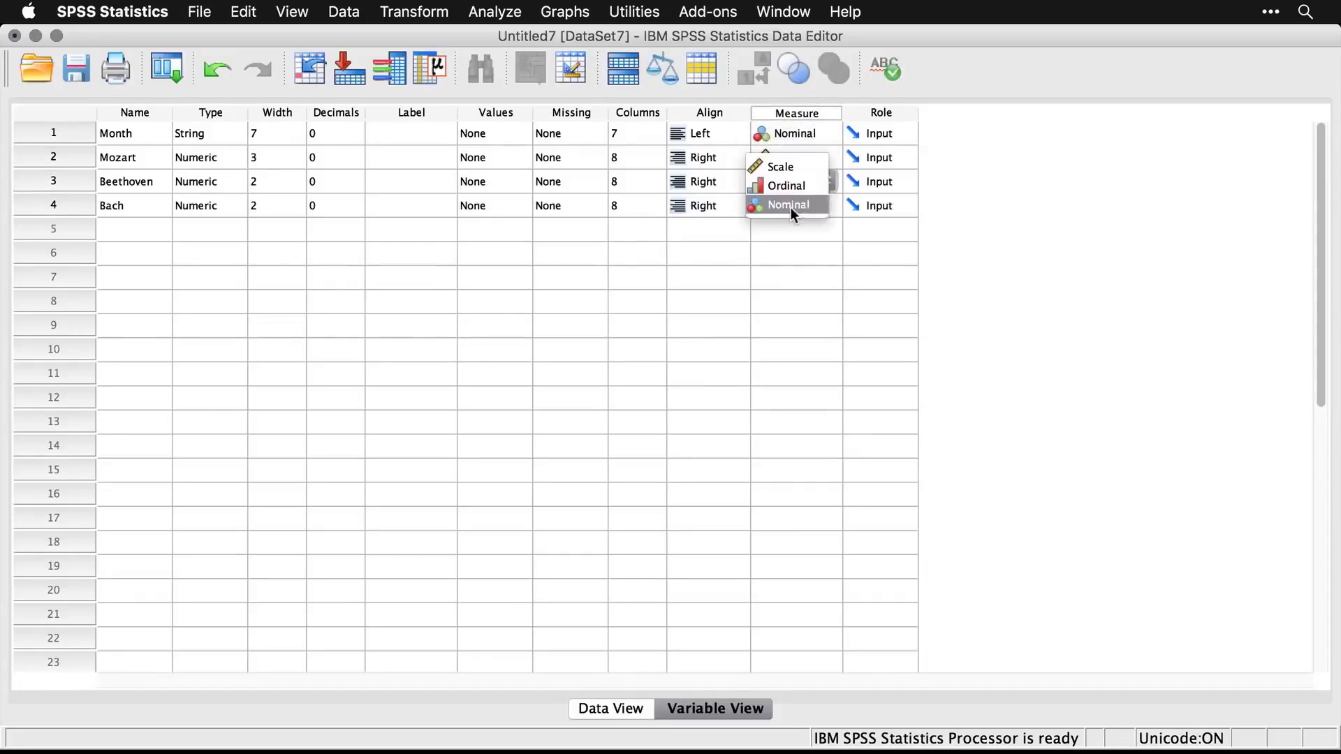
click(789, 162)
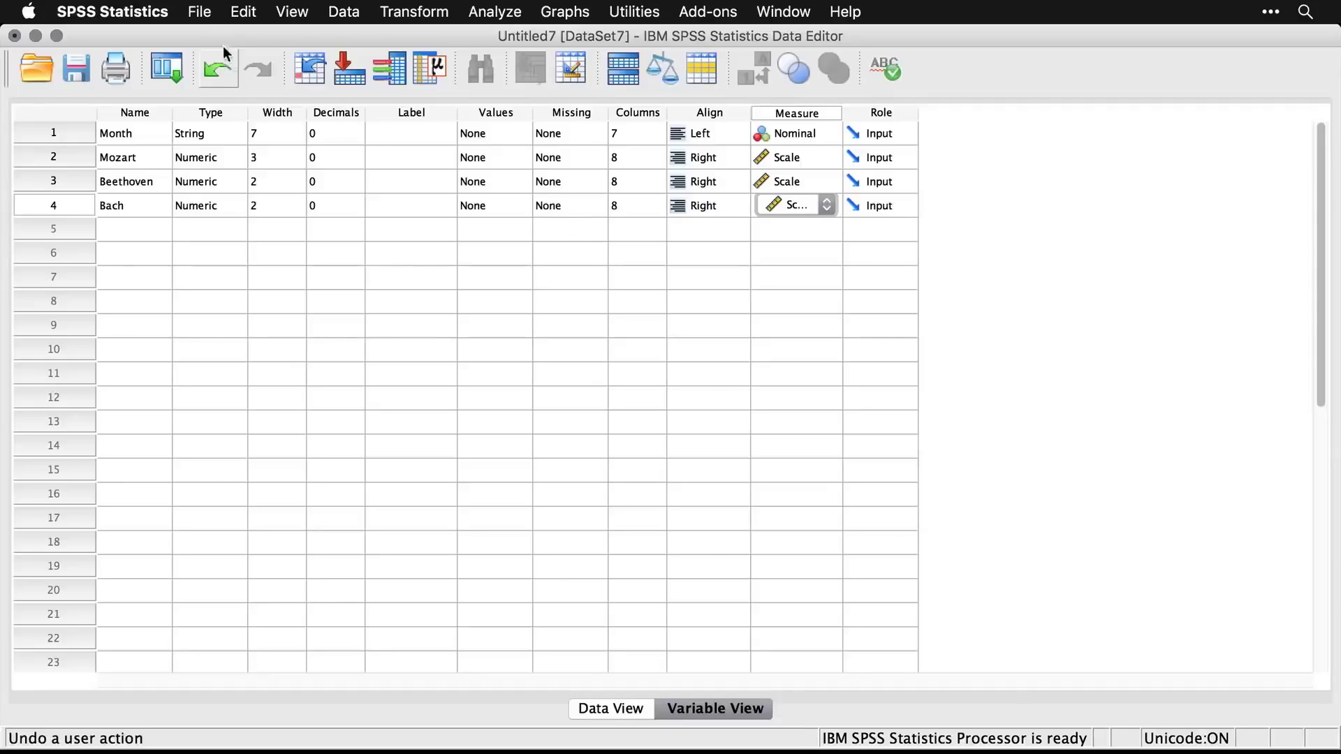
Step: Open mbb.xlsx from the Desktop folder using the Excel file type, reading variable names from the first row of worksheet mbb.csv
click(200, 13)
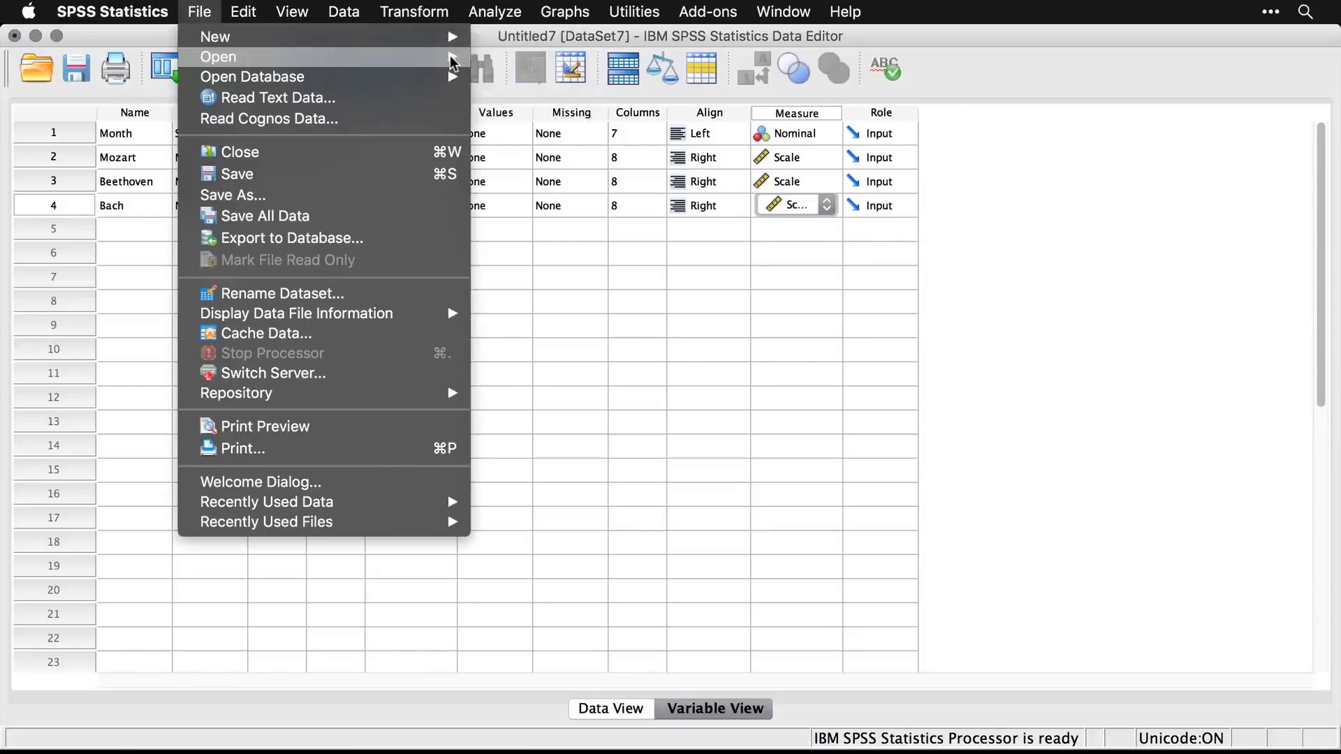
mouse_move(453, 63)
click(508, 58)
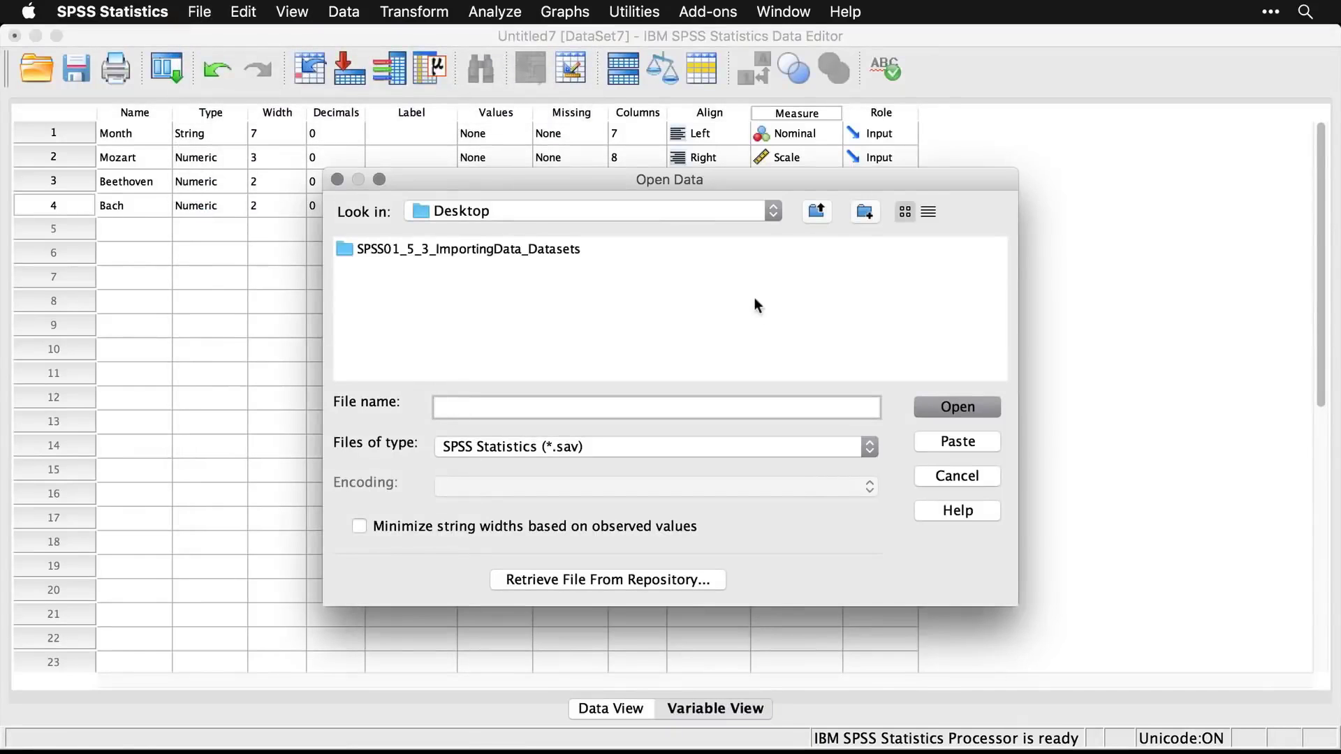
click(642, 451)
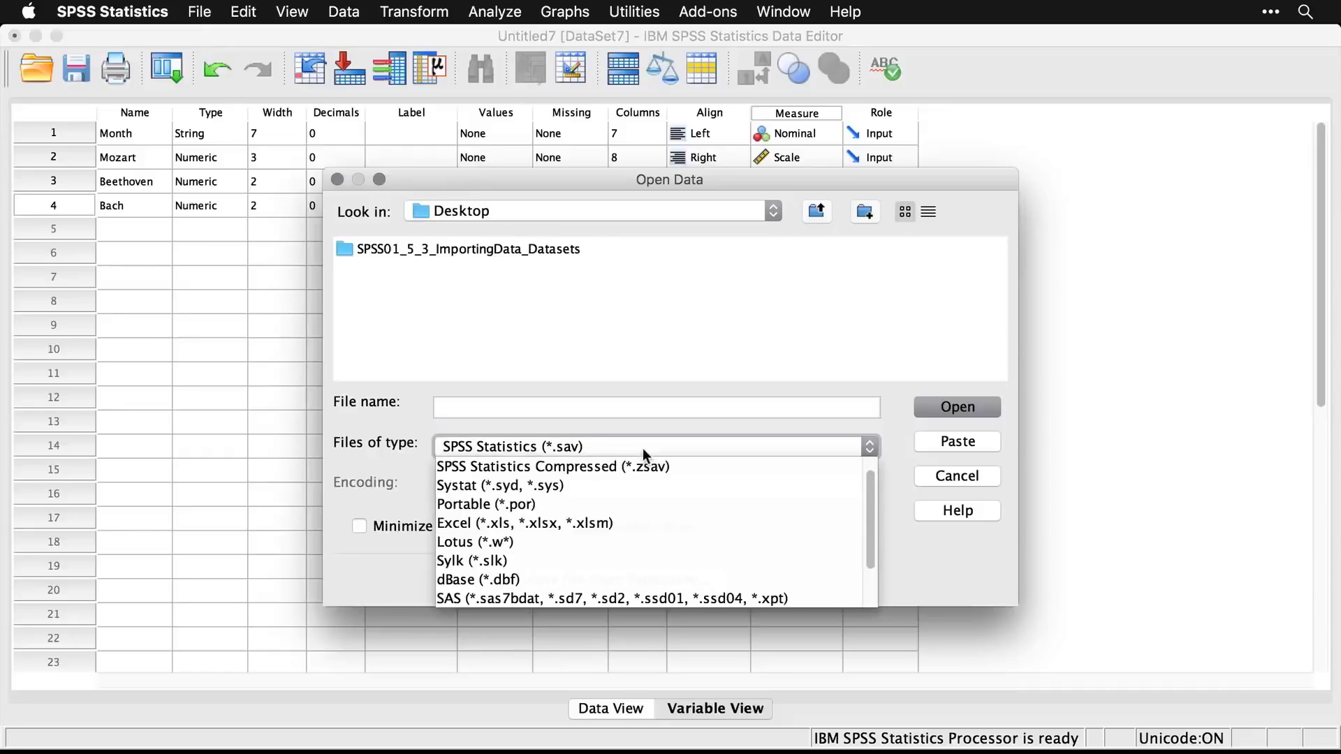
click(674, 521)
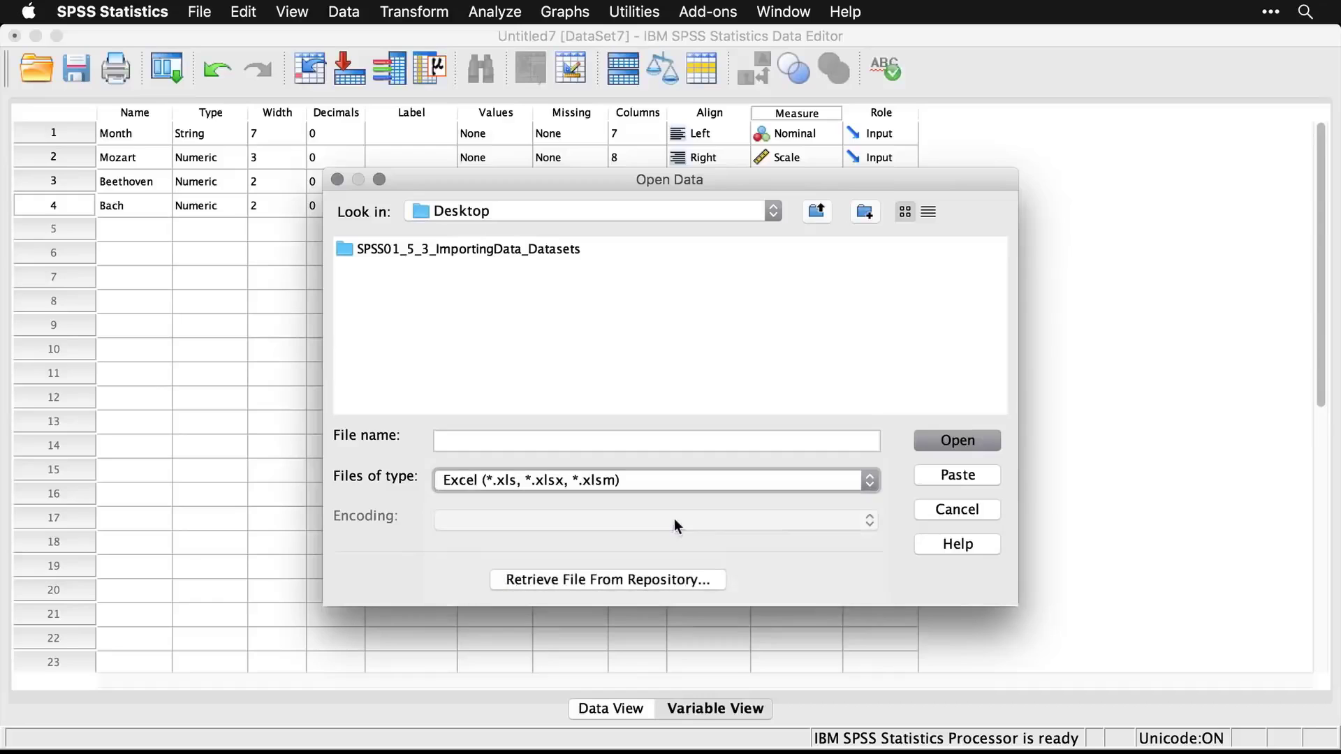
click(384, 271)
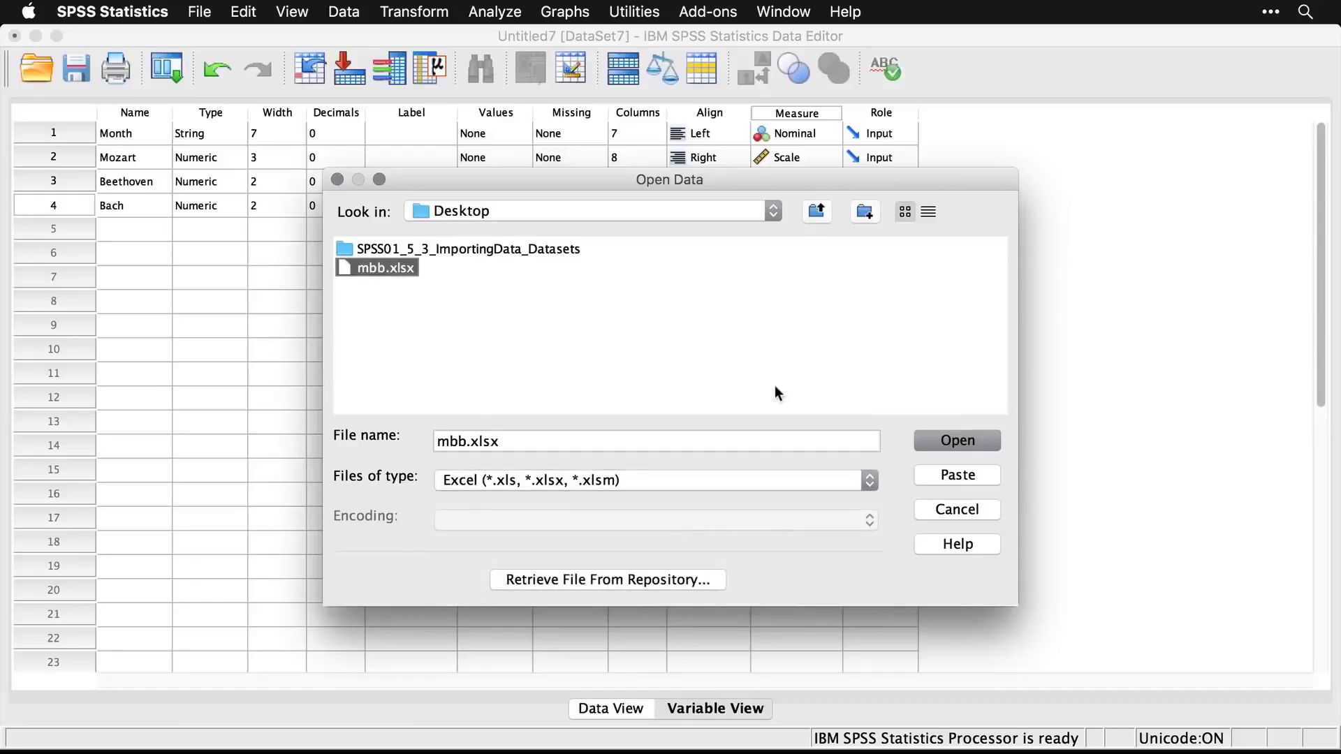
click(958, 440)
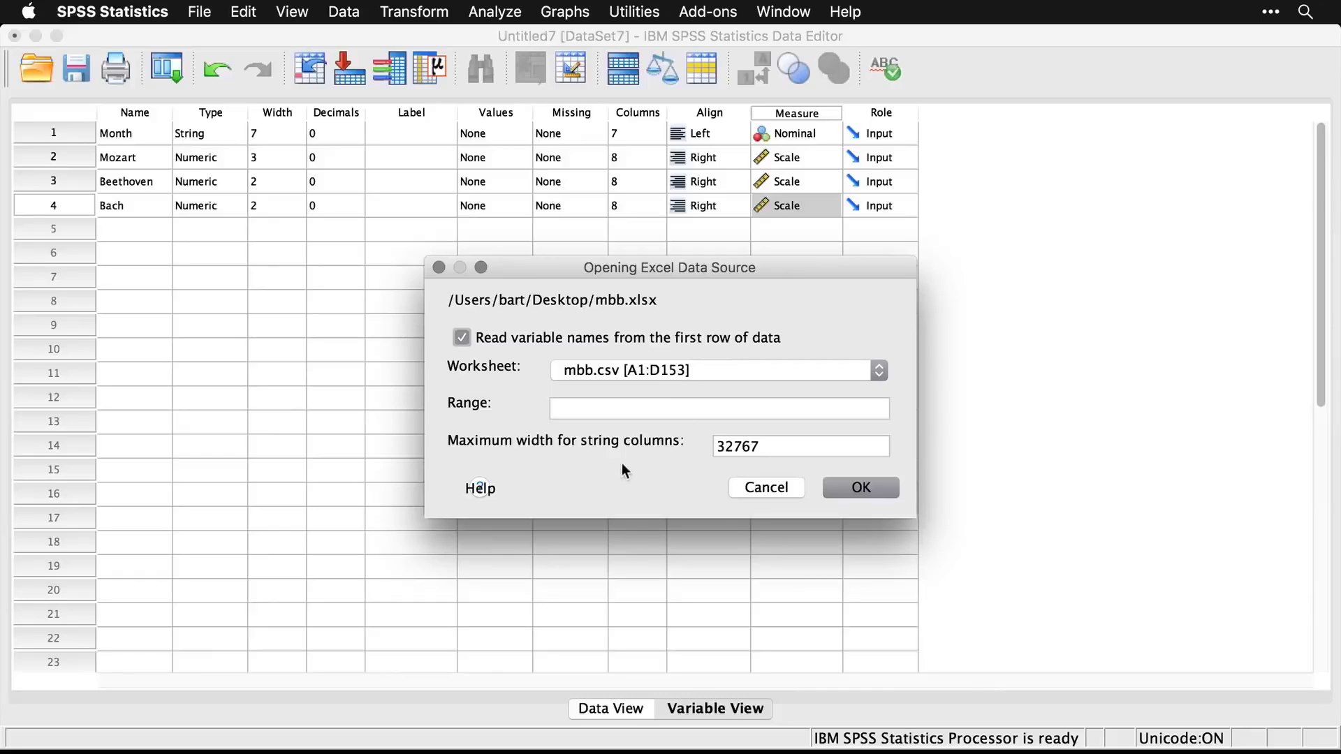
click(868, 488)
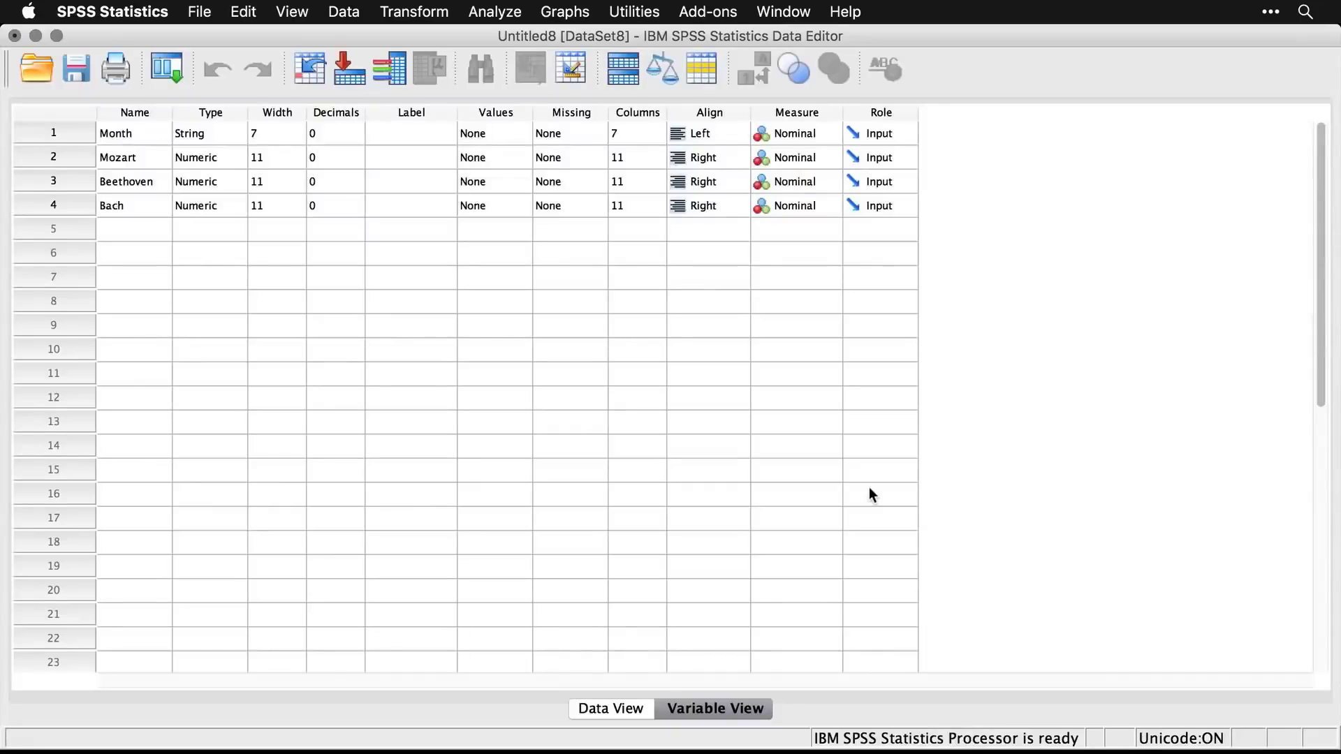
Step: Check the data imported from mbb.xlsx and set the measurement level of Mozart, Beethoven and Bach to Scale
click(605, 719)
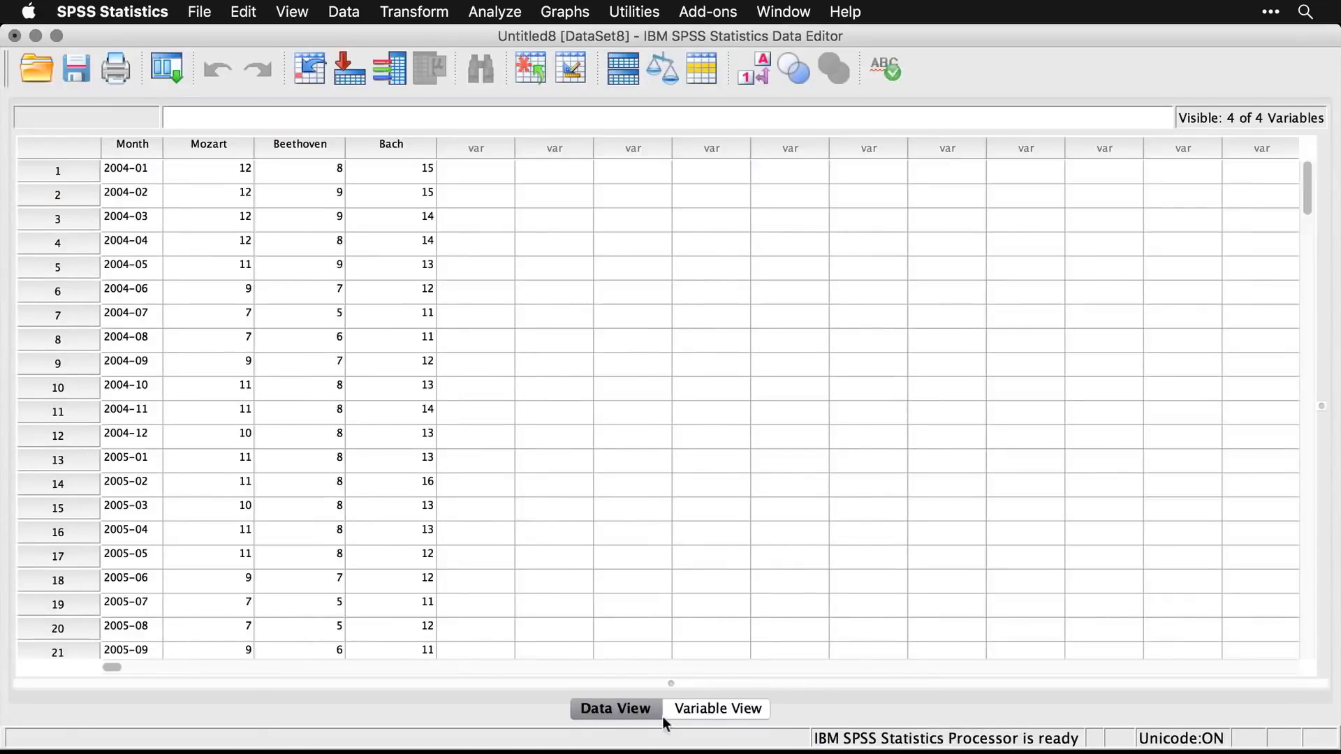
click(705, 709)
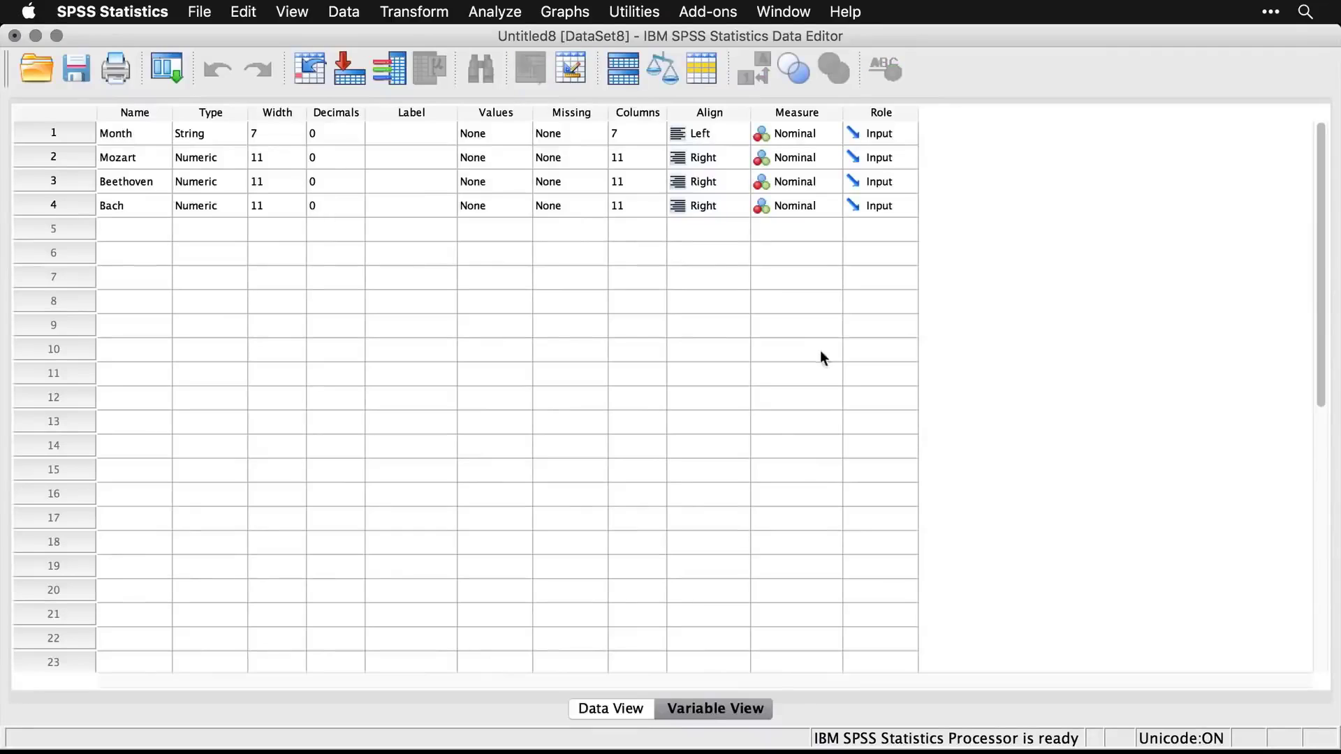
click(804, 158)
click(790, 112)
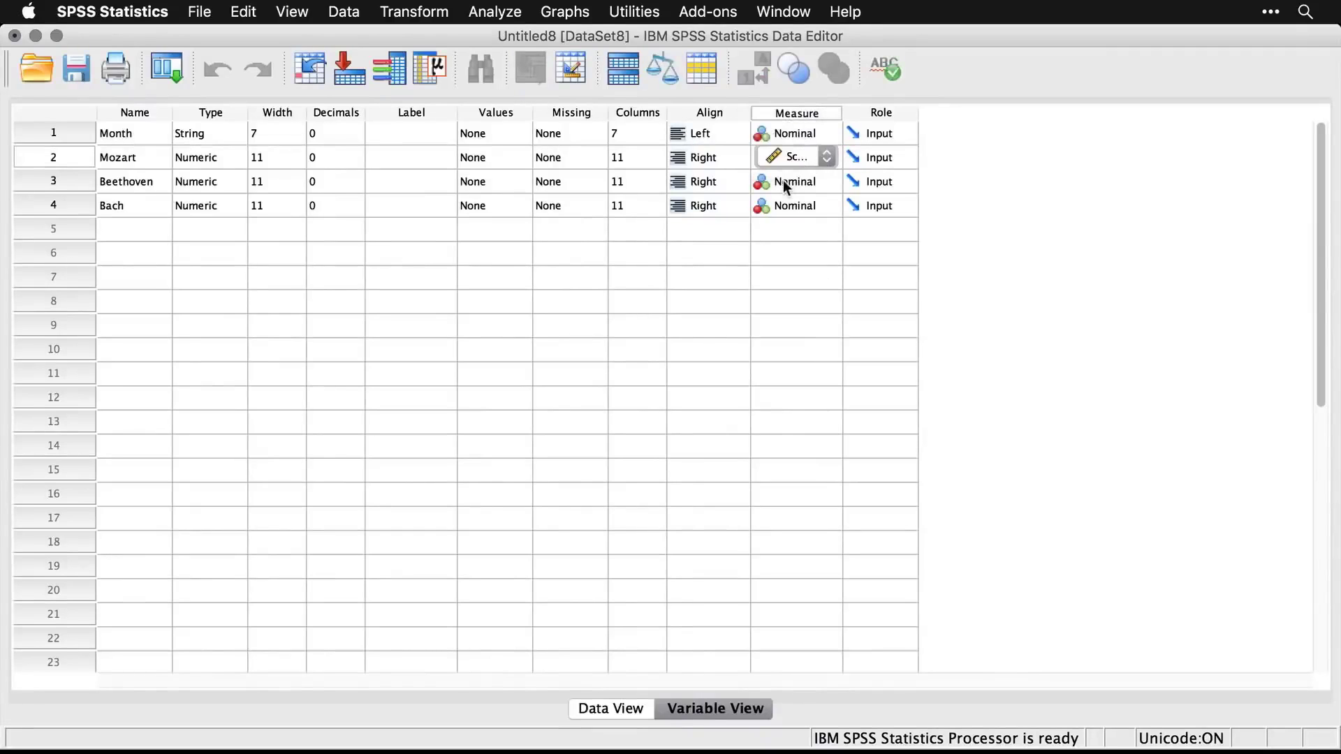
click(782, 181)
click(782, 146)
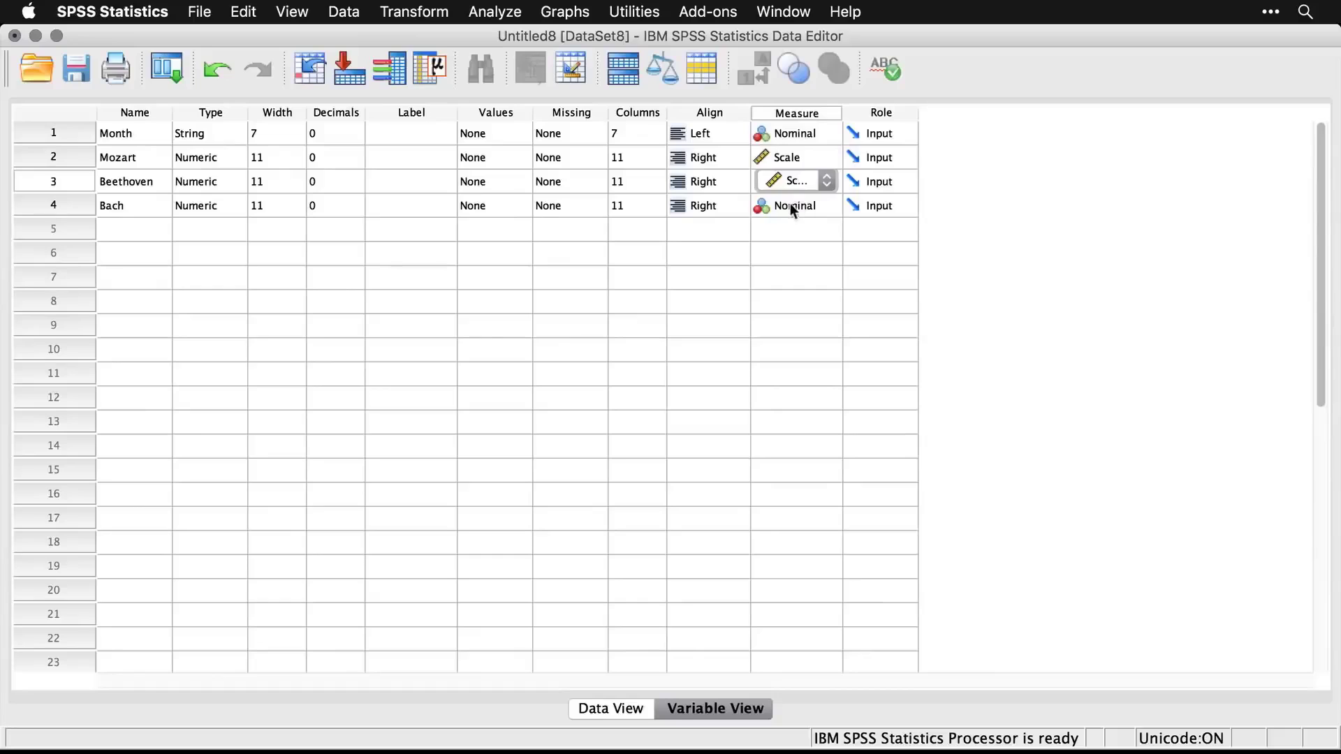
click(788, 207)
click(785, 169)
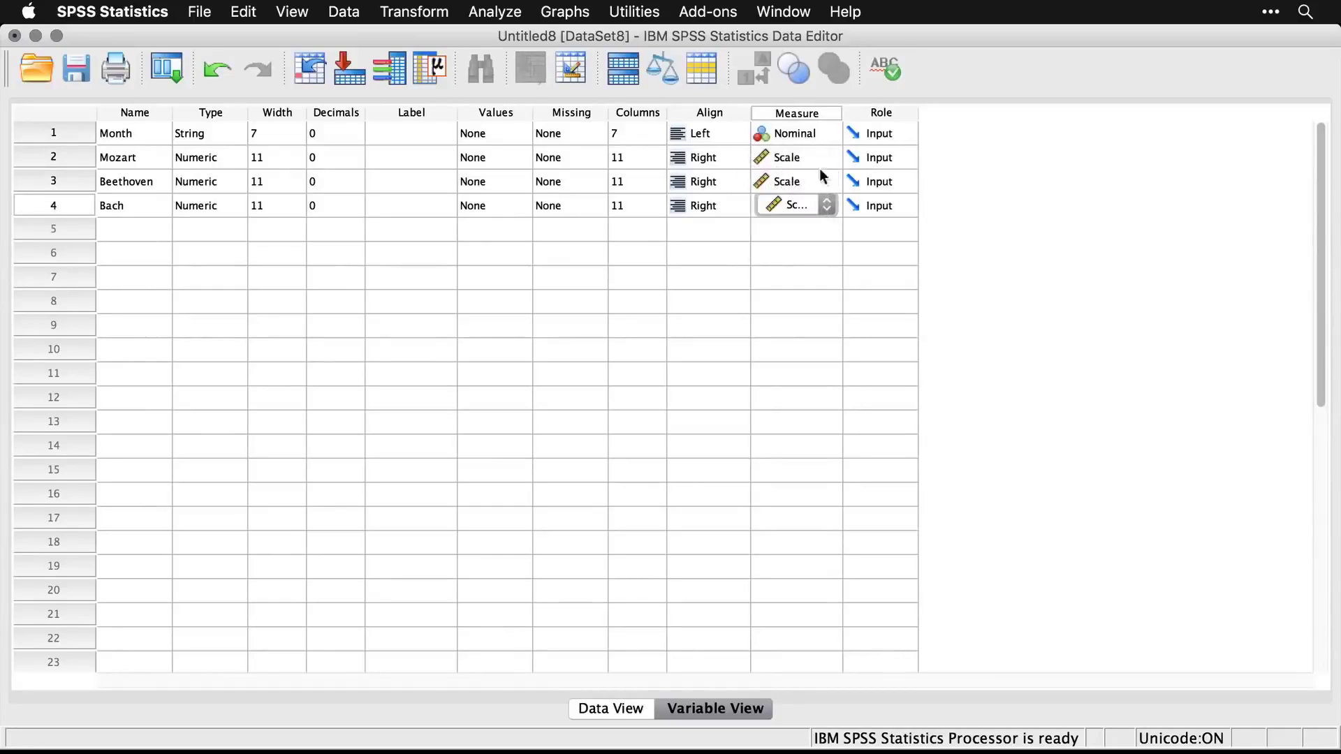
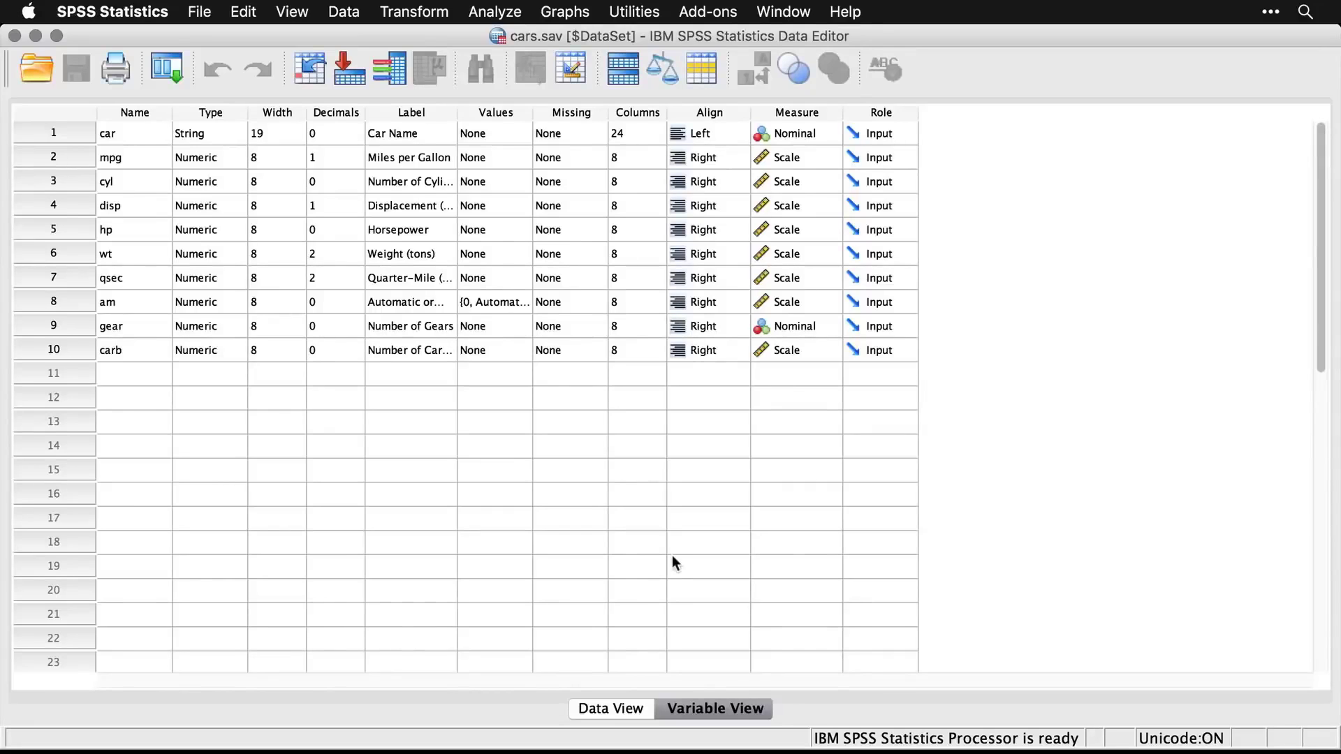
Step: Show the case data of cars.sav with value labels displayed instead of numeric codes
click(605, 710)
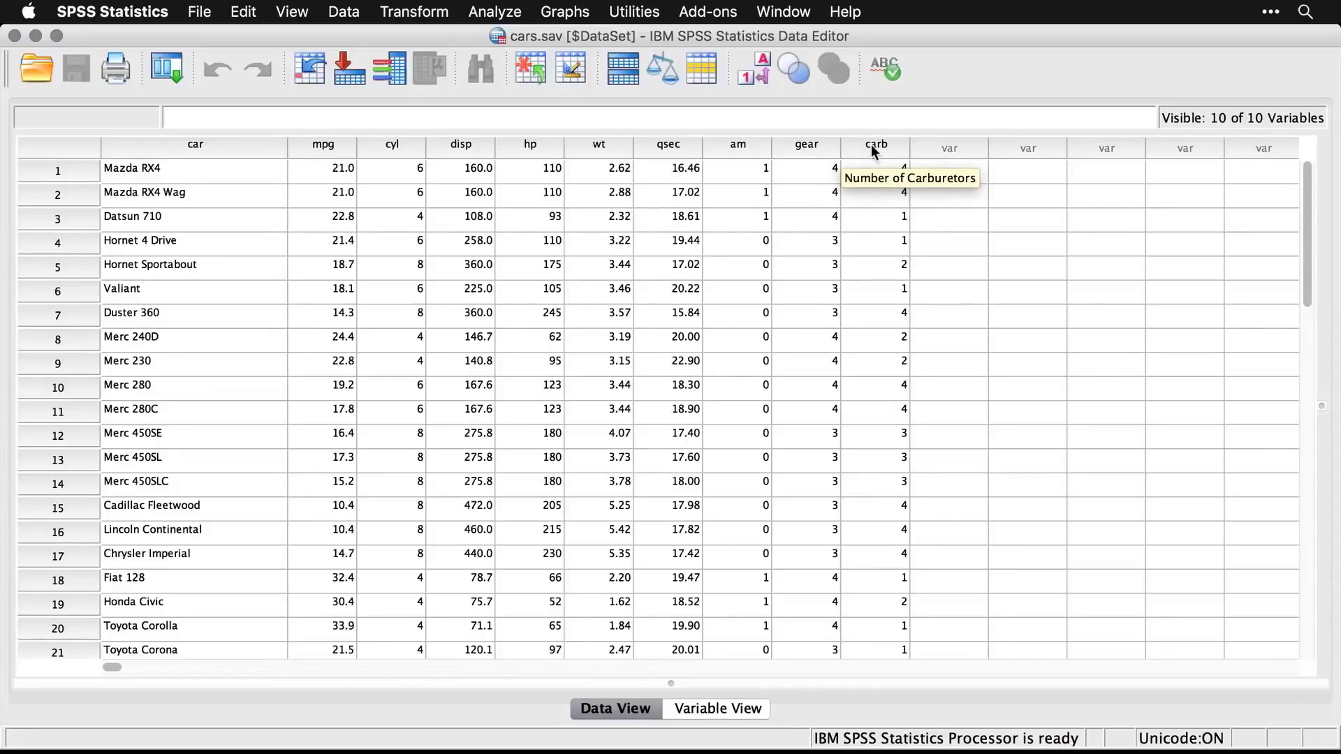
click(759, 80)
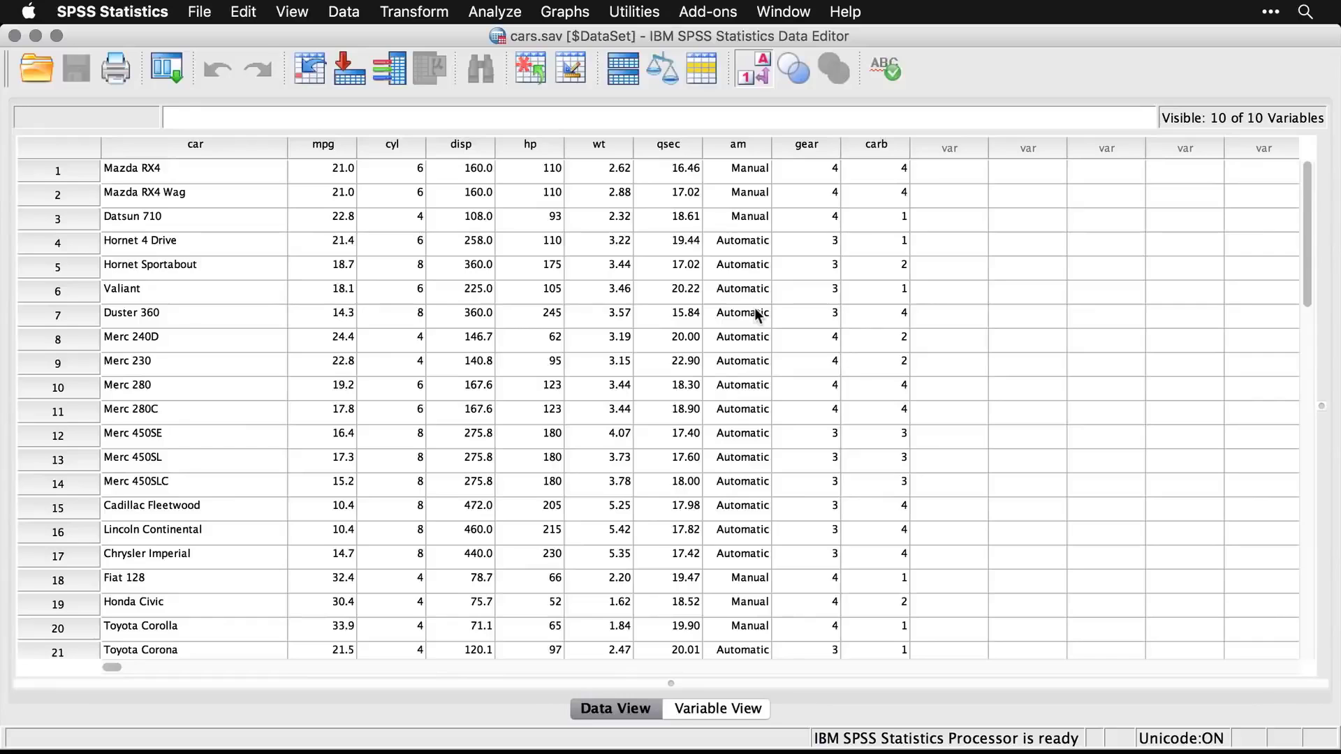
Step: Review the syntax file SPSS01_6_1_HierarchicalClustering.sps and highlight the CLUSTER command under DEFAULT HIERARCHICAL CLUSTERING
key(super+grave)
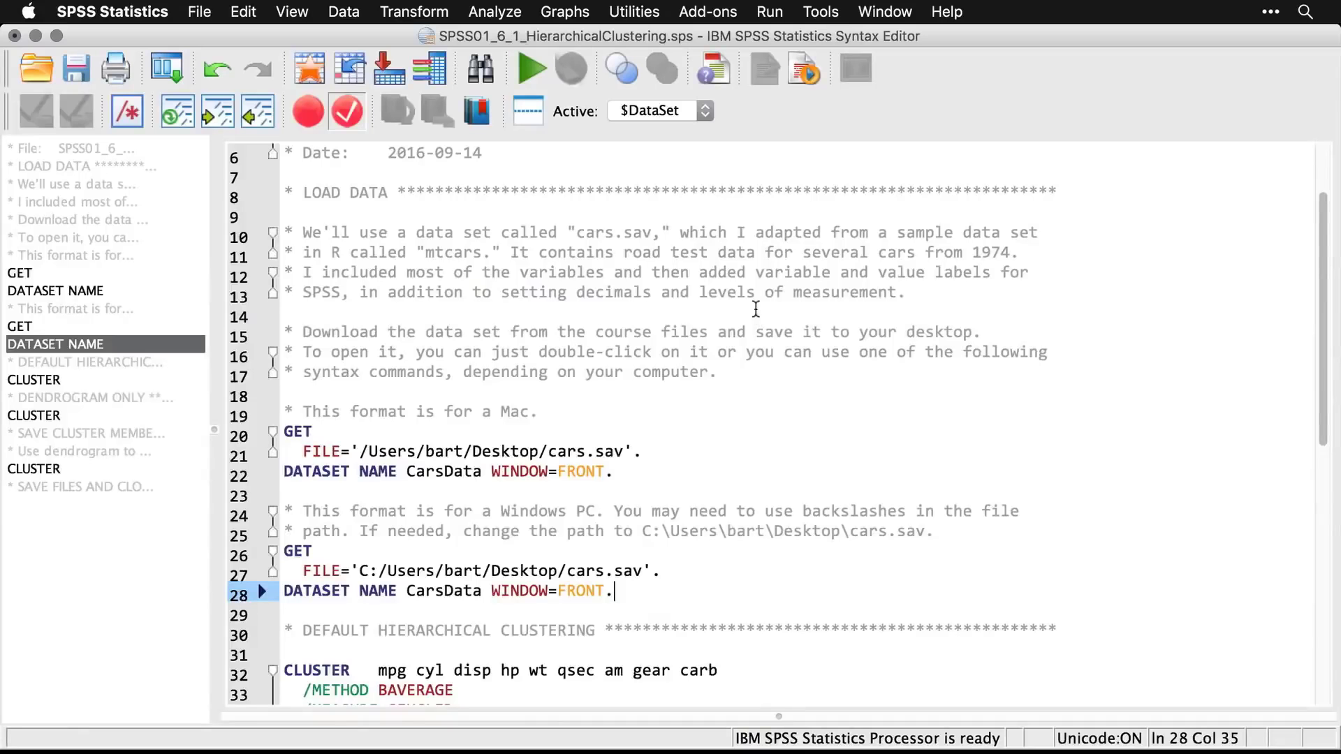
scroll(754, 398, down, 3)
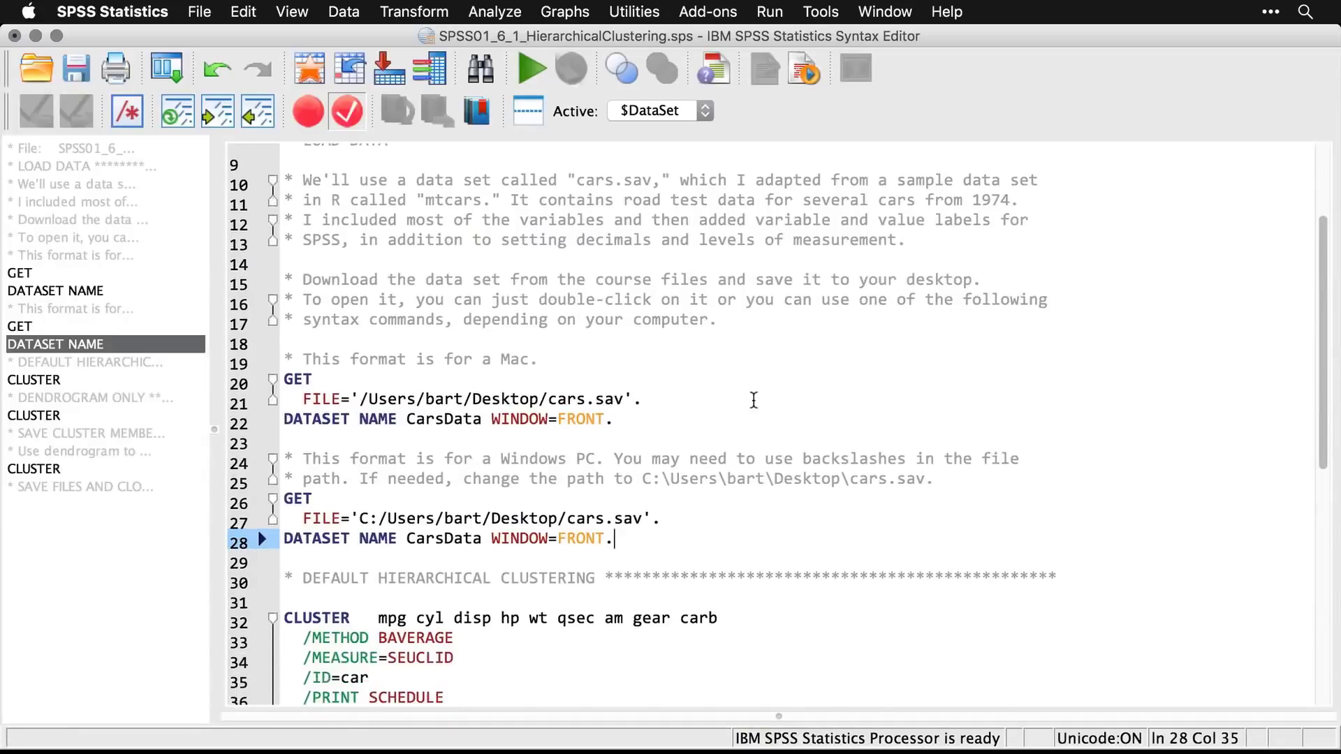
scroll(753, 400, down, 6)
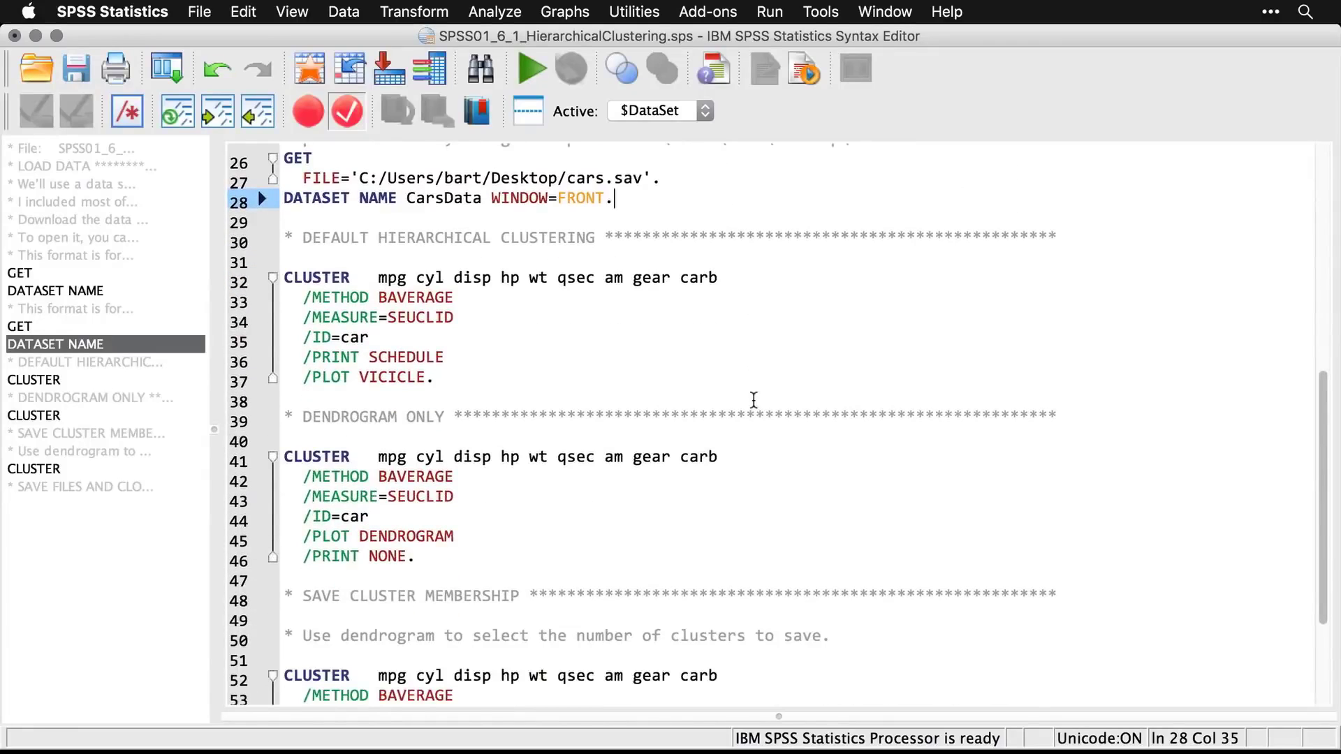
drag(460, 377, 286, 271)
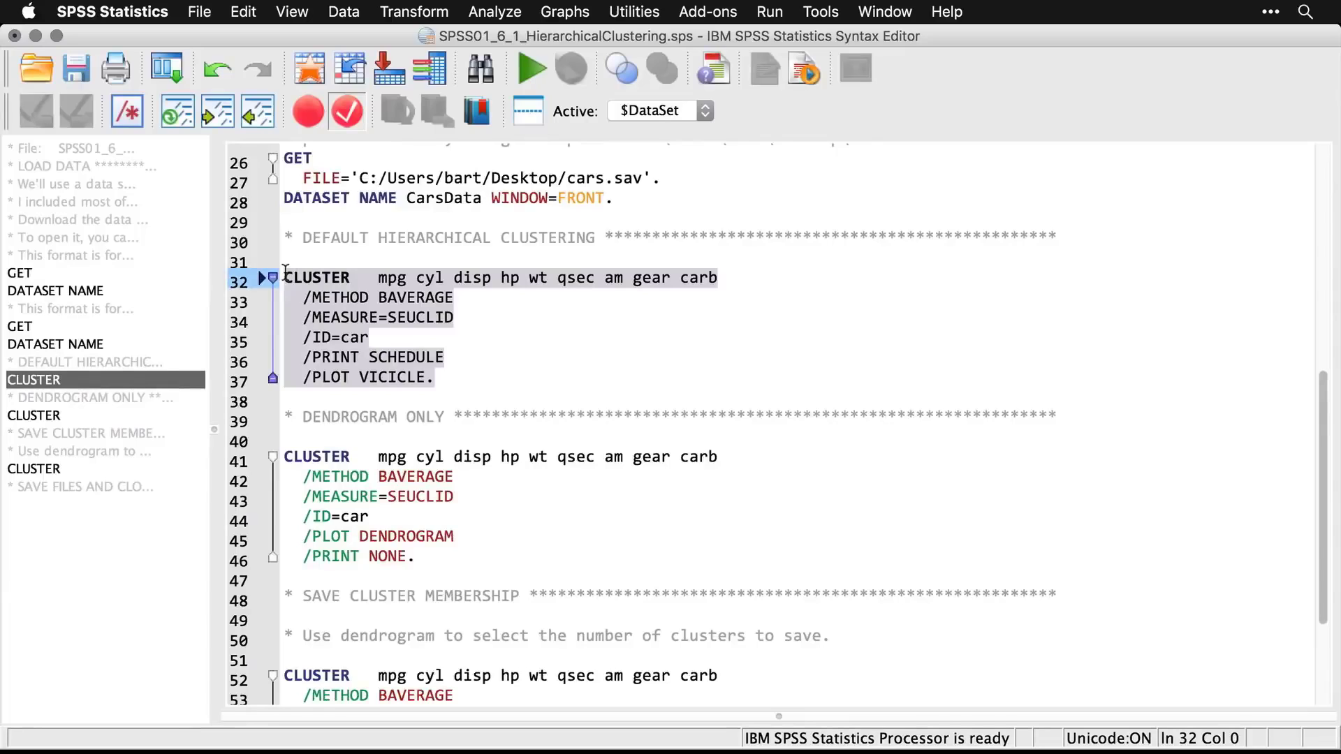
Step: Run a default Hierarchical Cluster Analysis of cases on all variables from Miles per Gallon to Number of Carburetors, labelling cases by Car Name
click(500, 12)
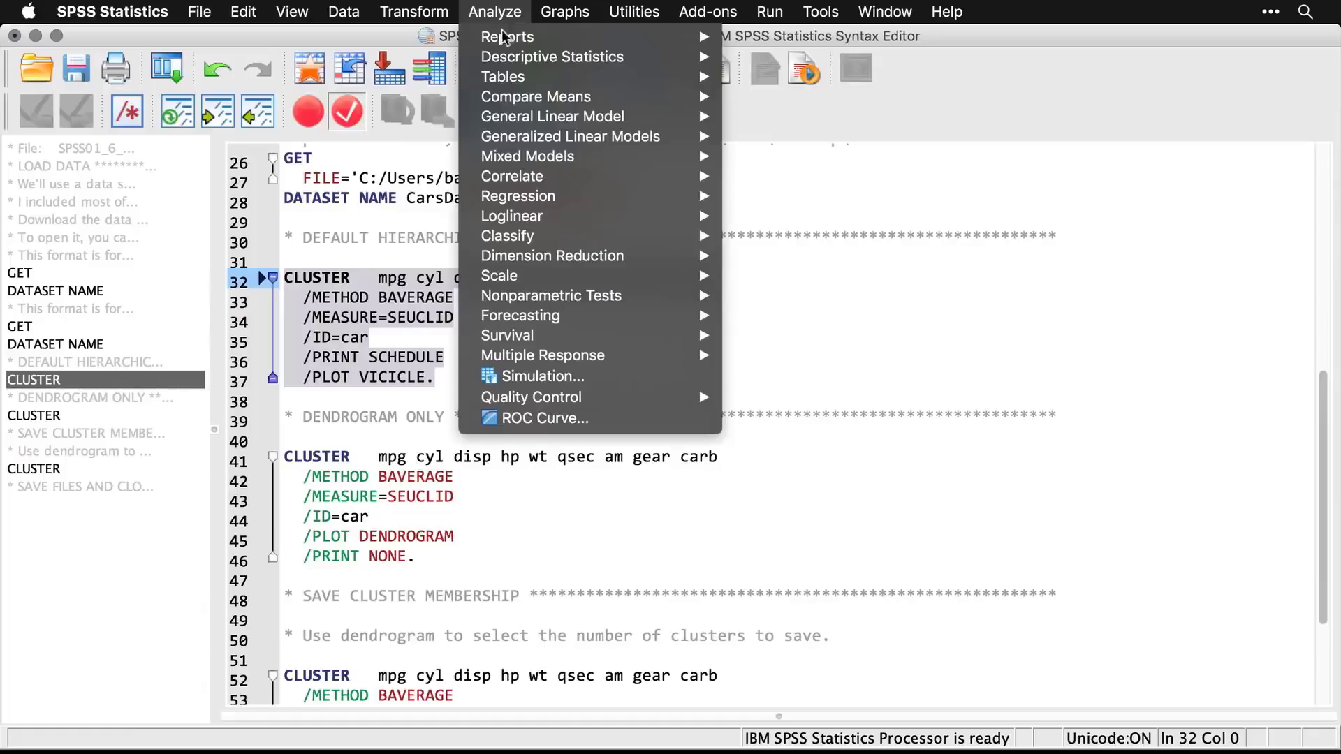
mouse_move(511, 242)
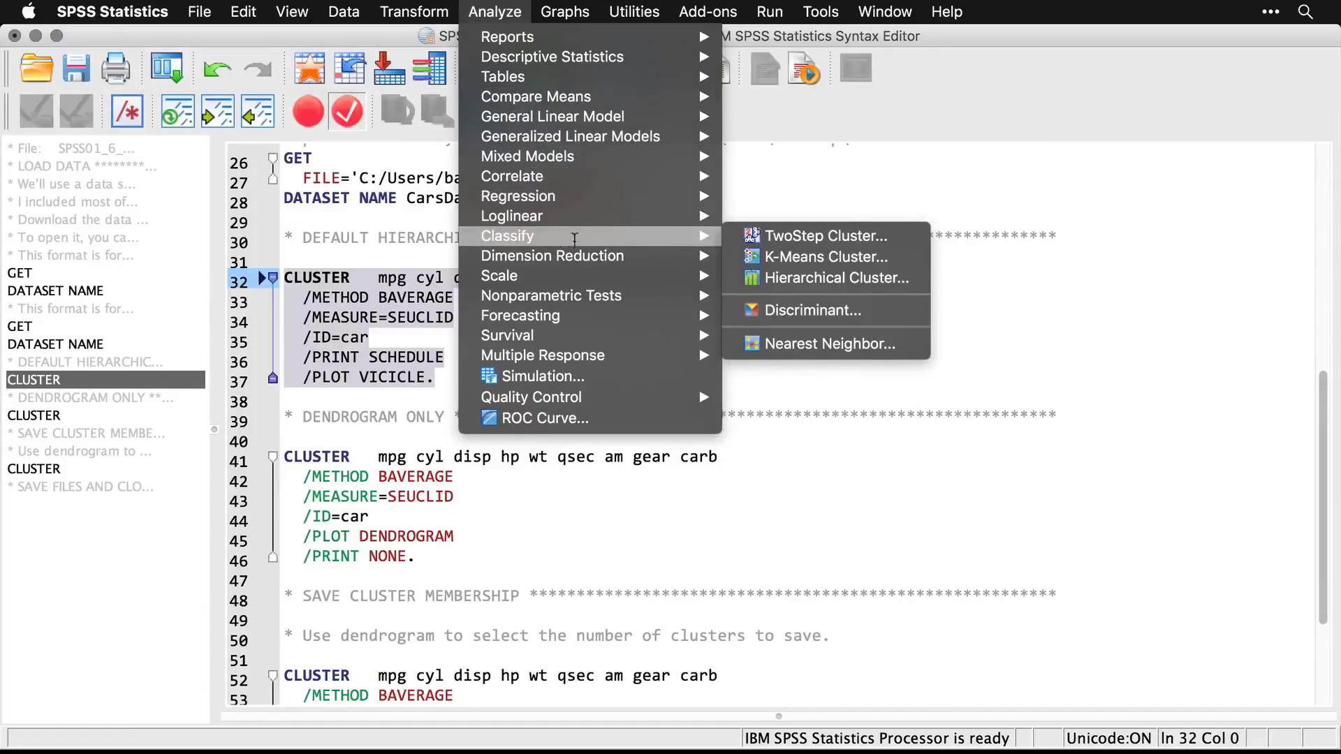
click(873, 277)
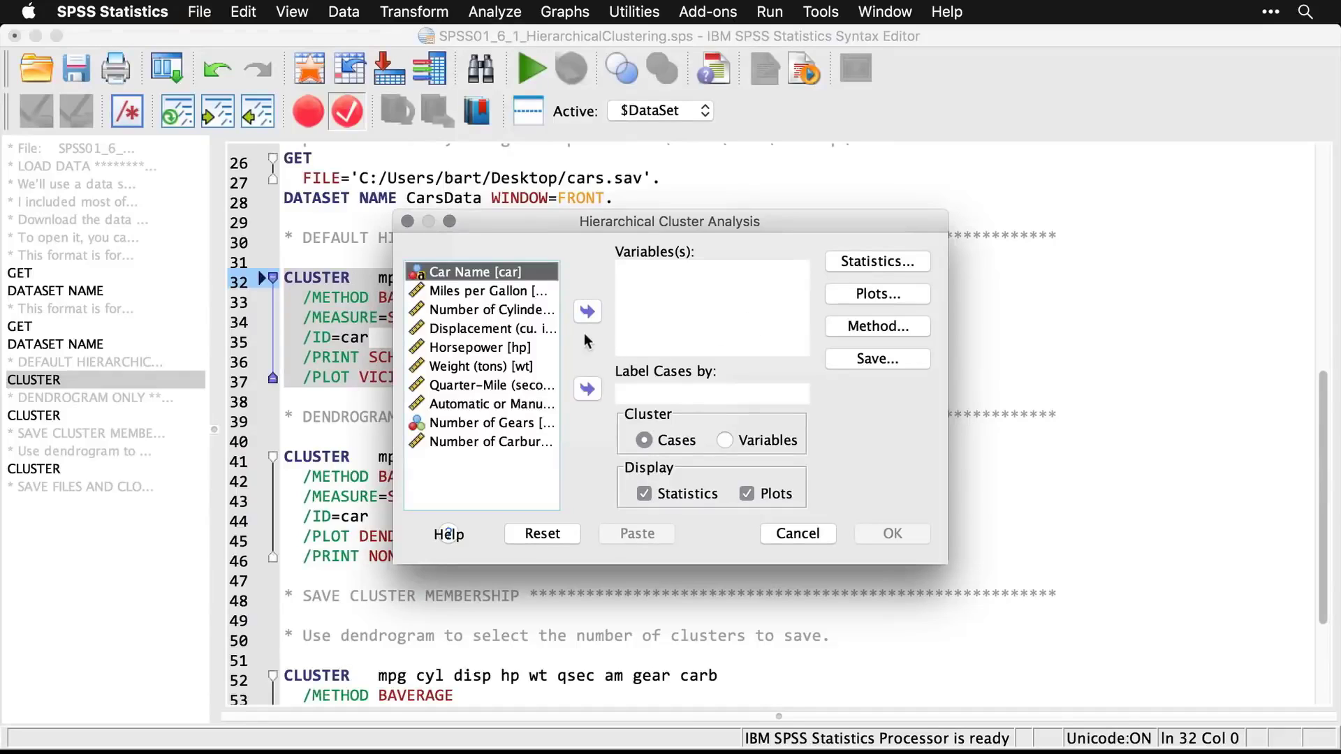
click(587, 389)
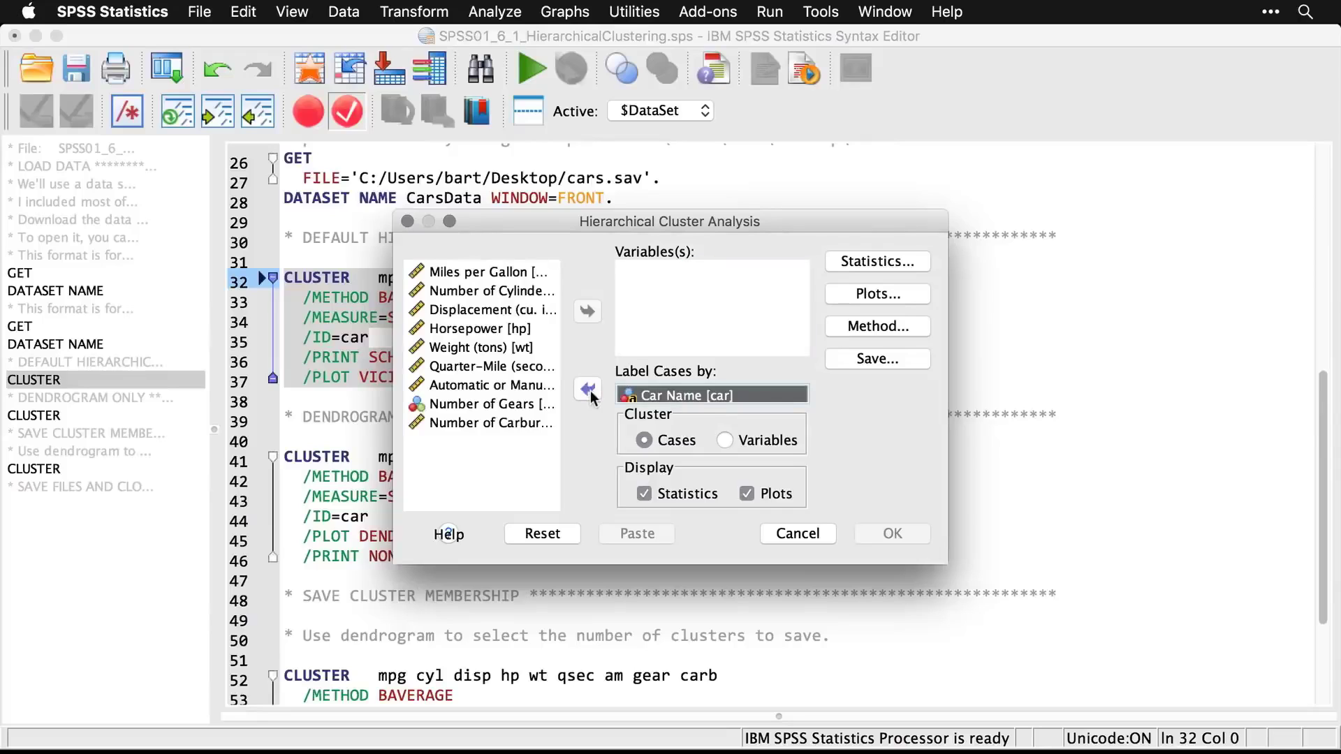
click(476, 272)
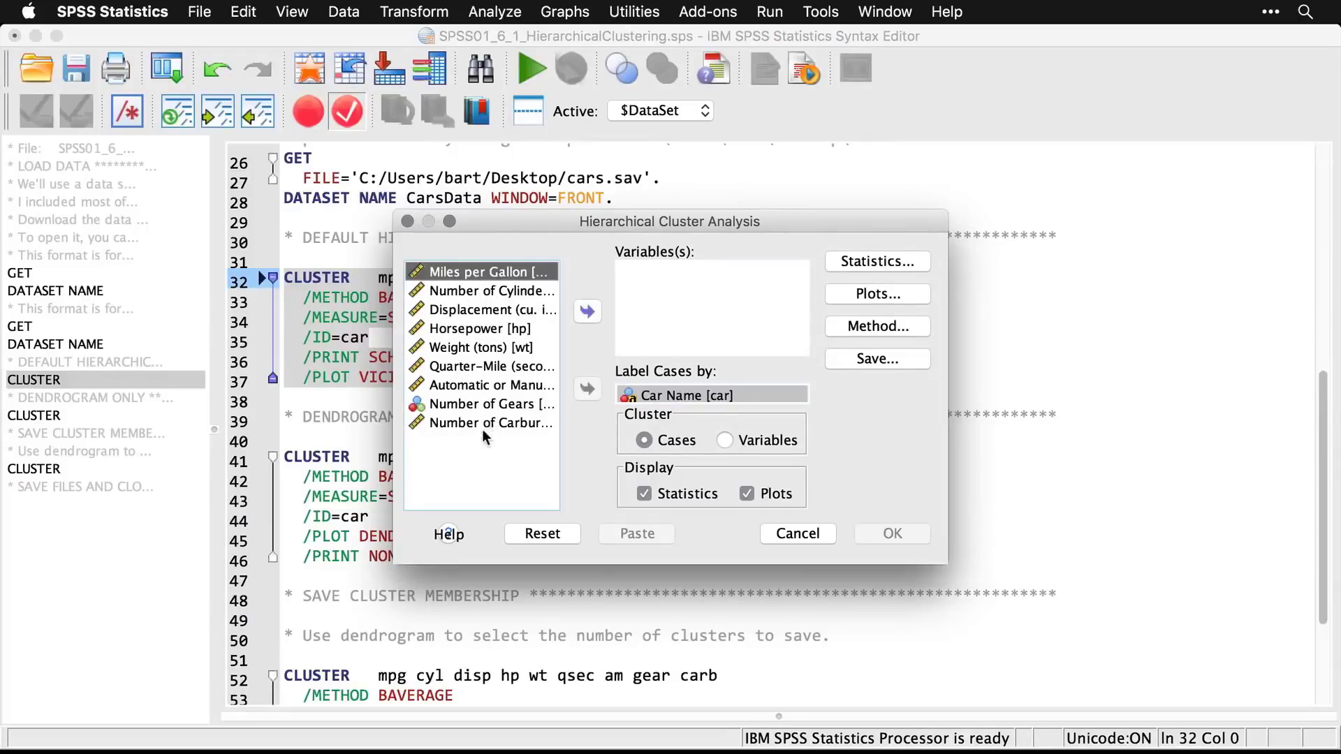
shift+click(465, 422)
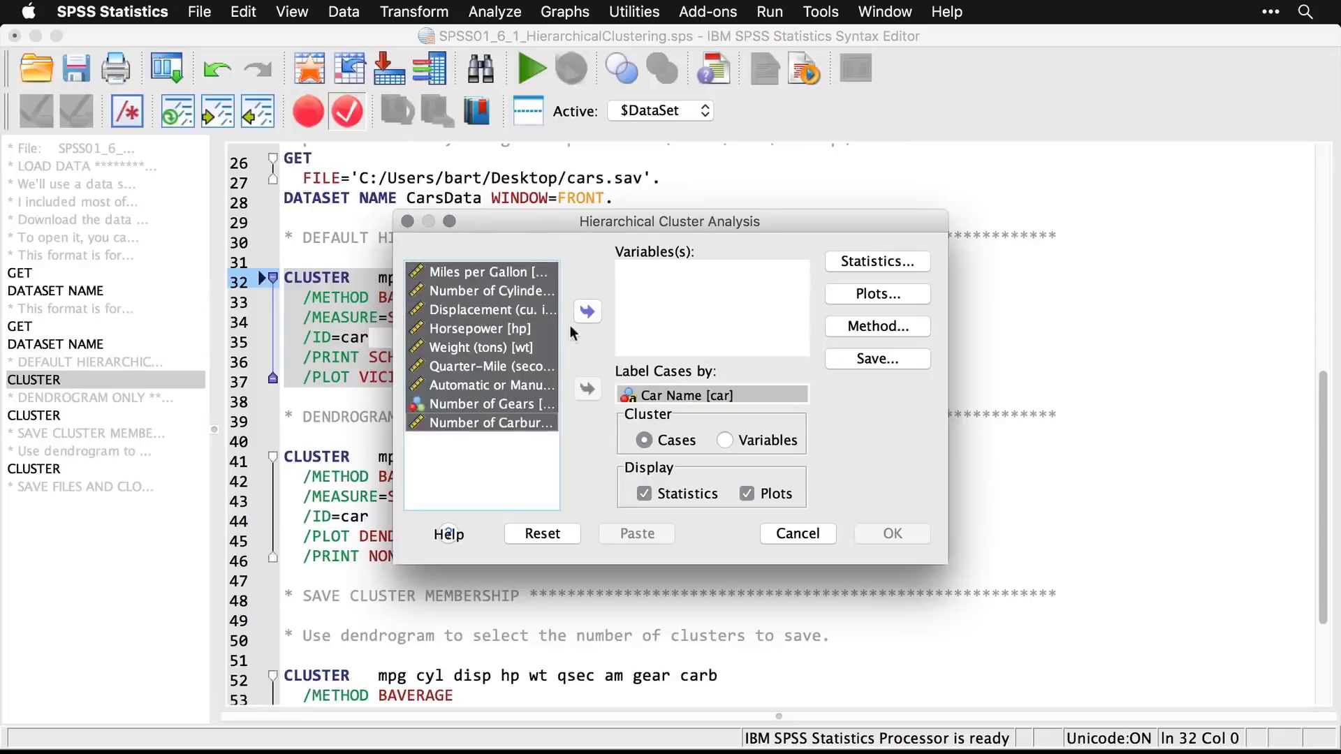
click(587, 313)
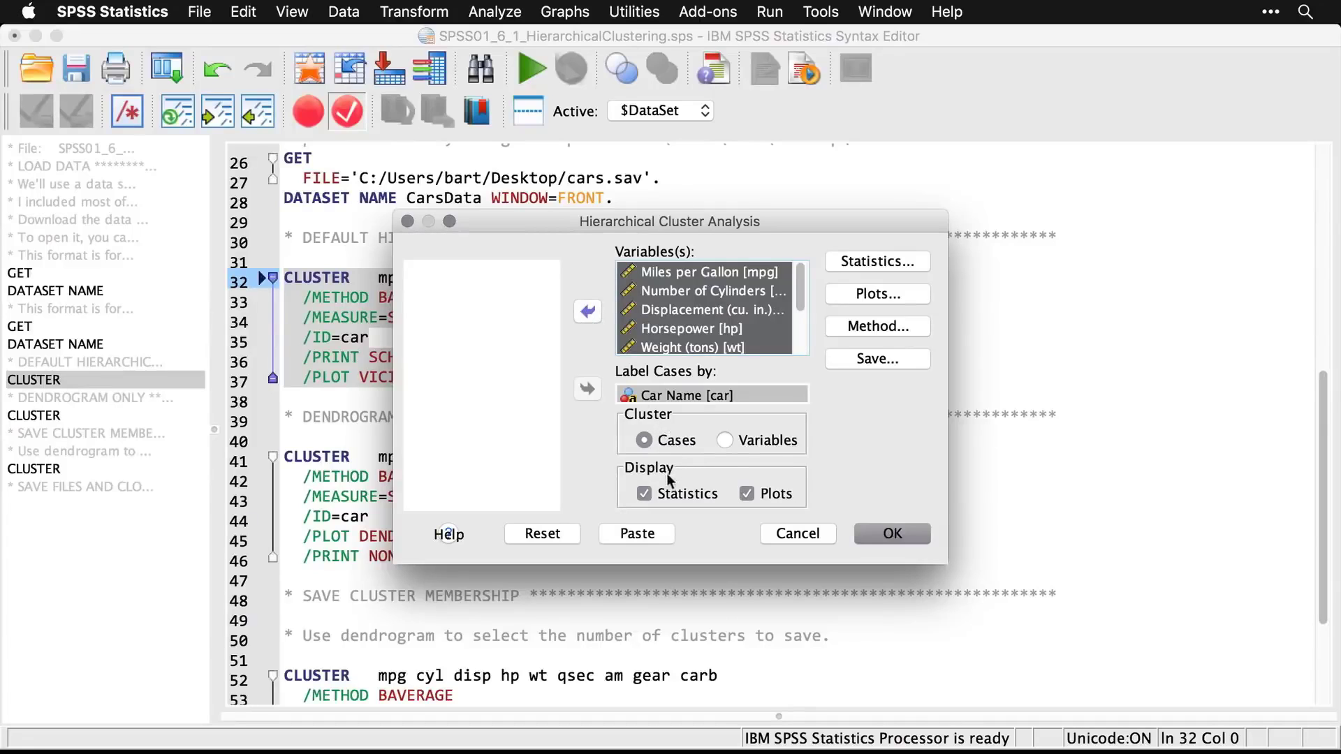
click(902, 533)
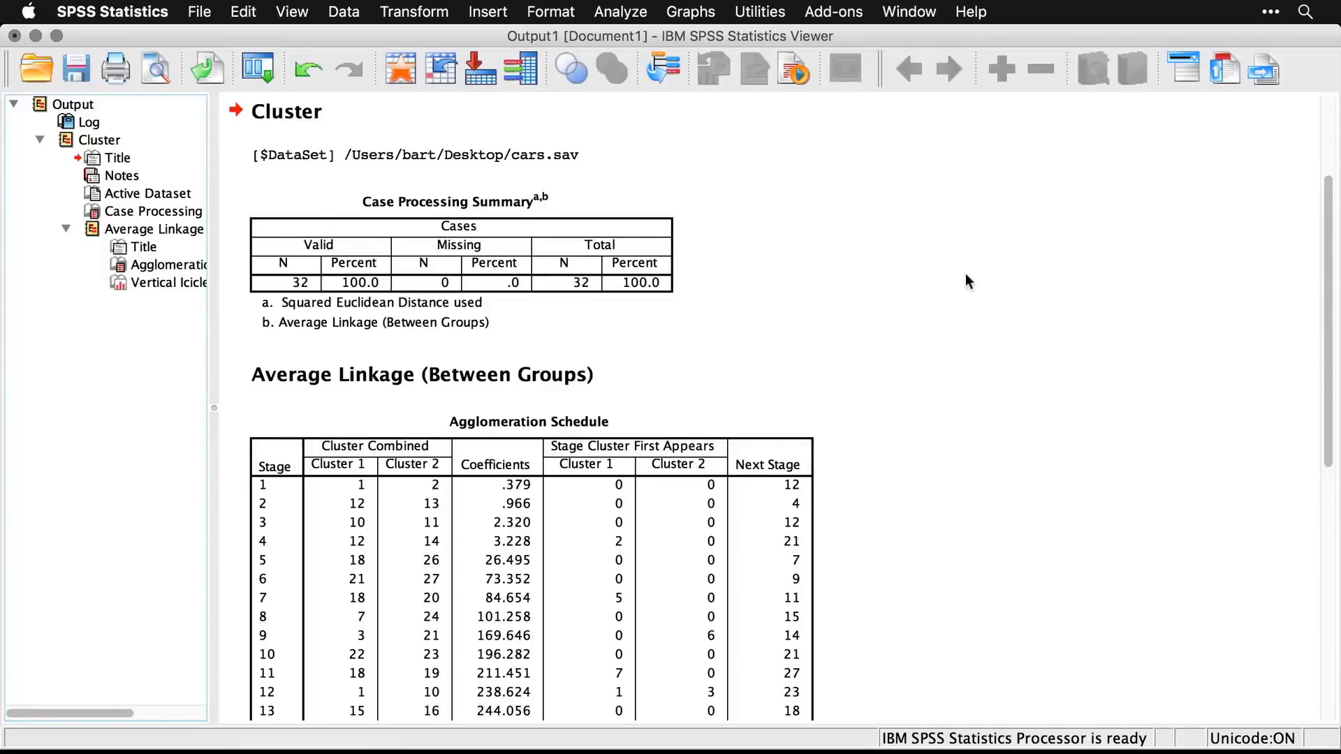
Step: Examine the Agglomeration Schedule and the vertical icicle plot in the cluster output
scroll(967, 282, down, 5)
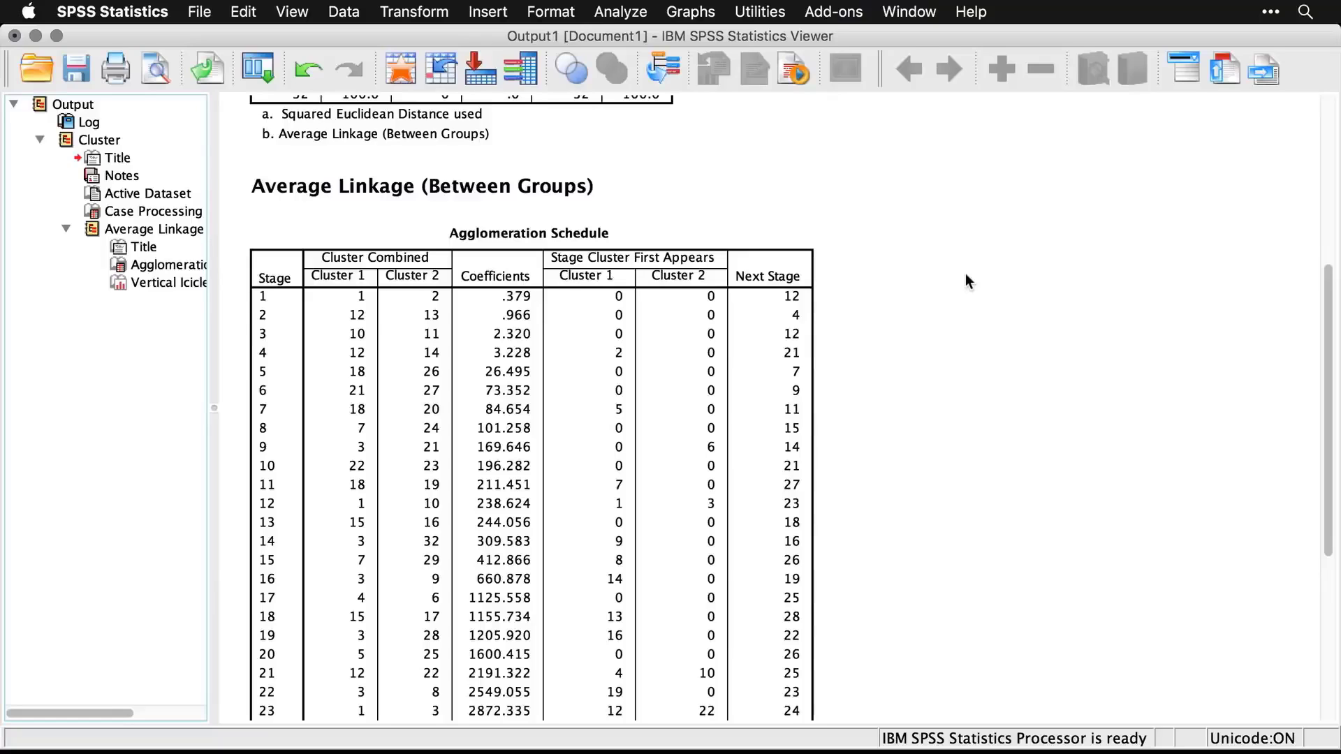
click(723, 401)
scroll(874, 577, down, 2)
scroll(876, 582, down, 6)
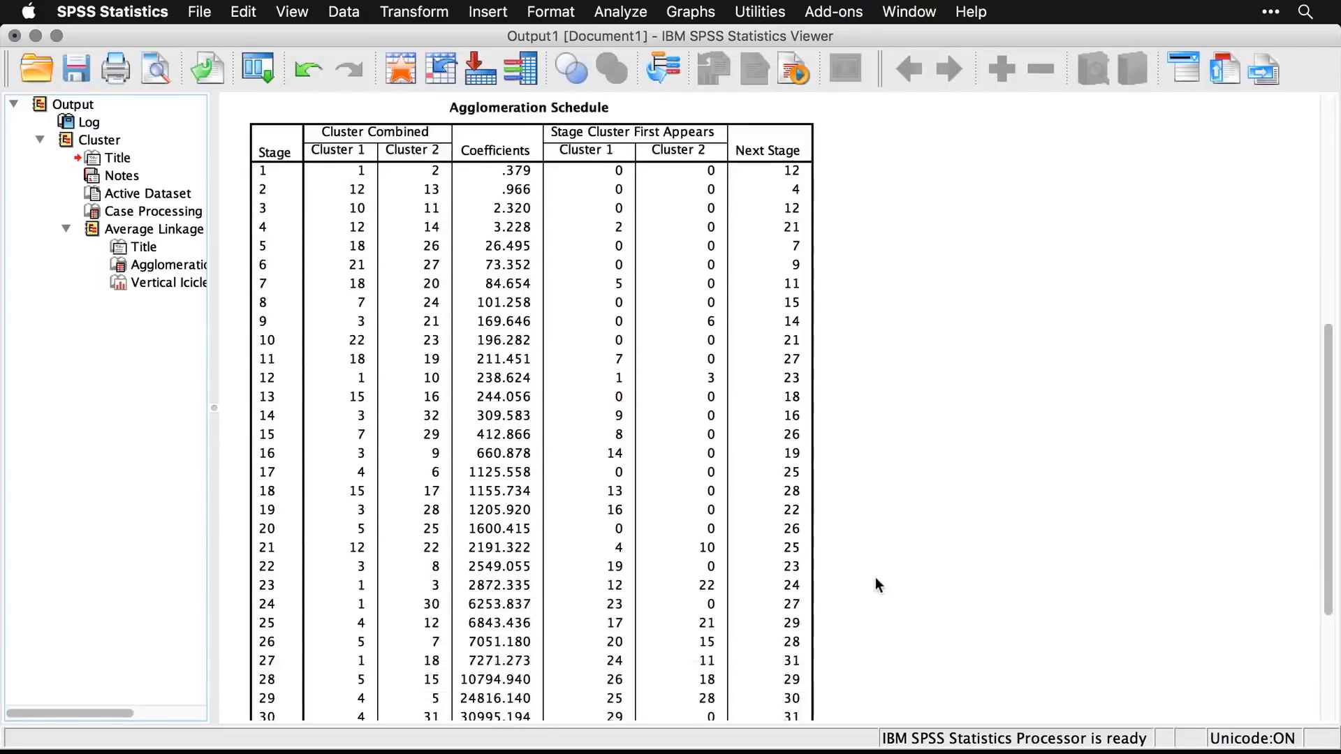
scroll(874, 577, down, 10)
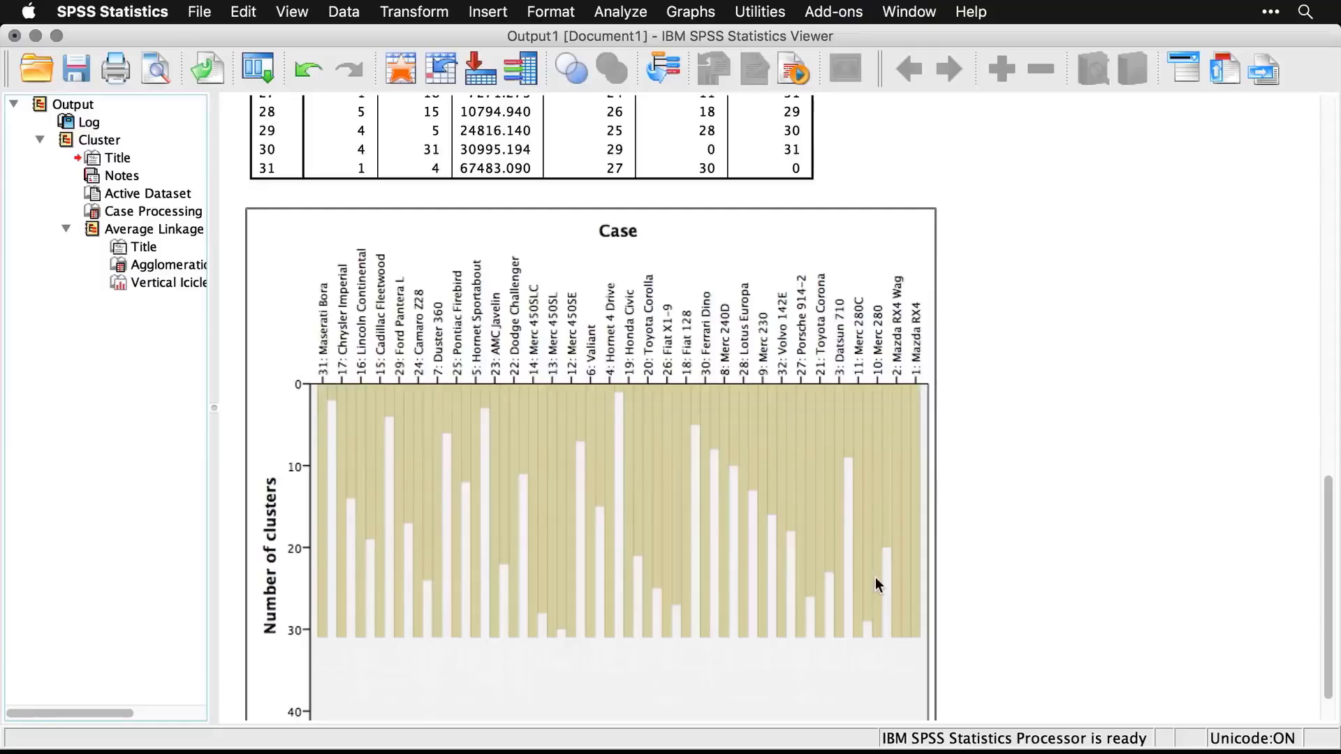
Step: Delete all of the cluster results from the output document
click(232, 321)
click(38, 109)
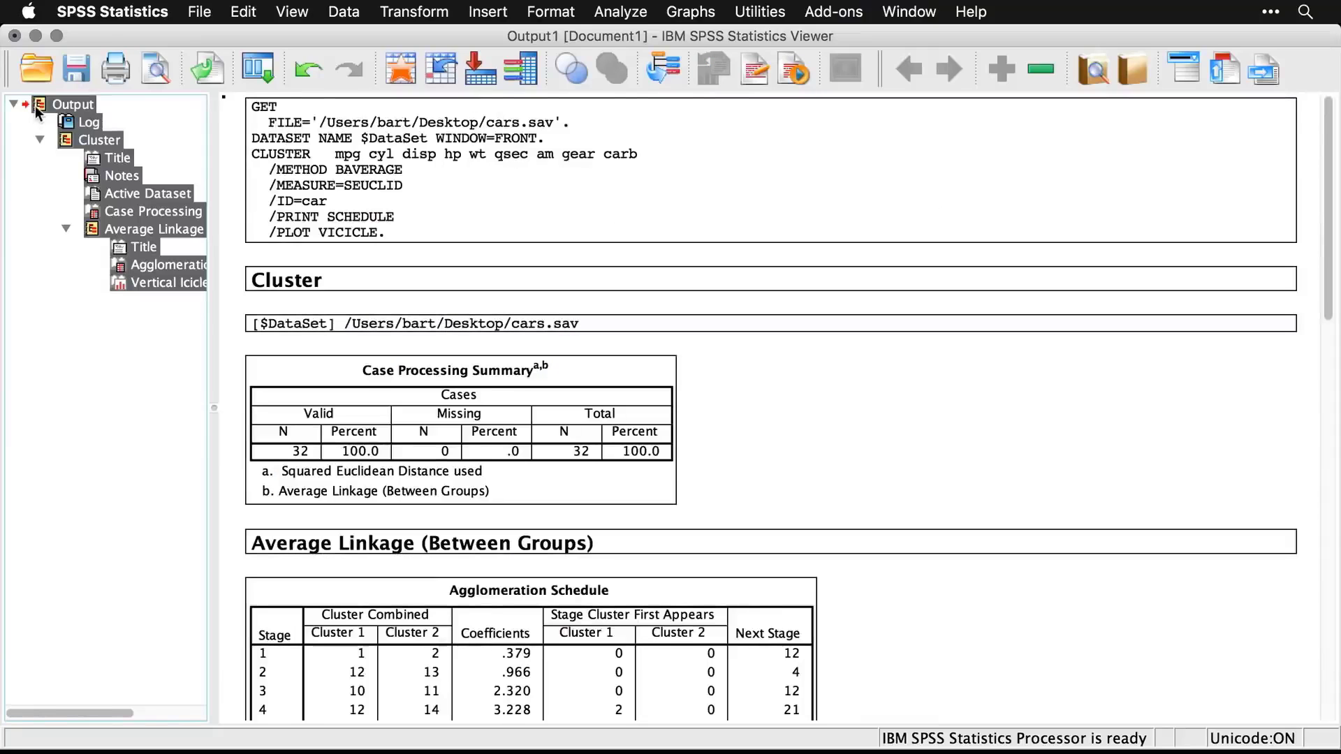
key(Delete)
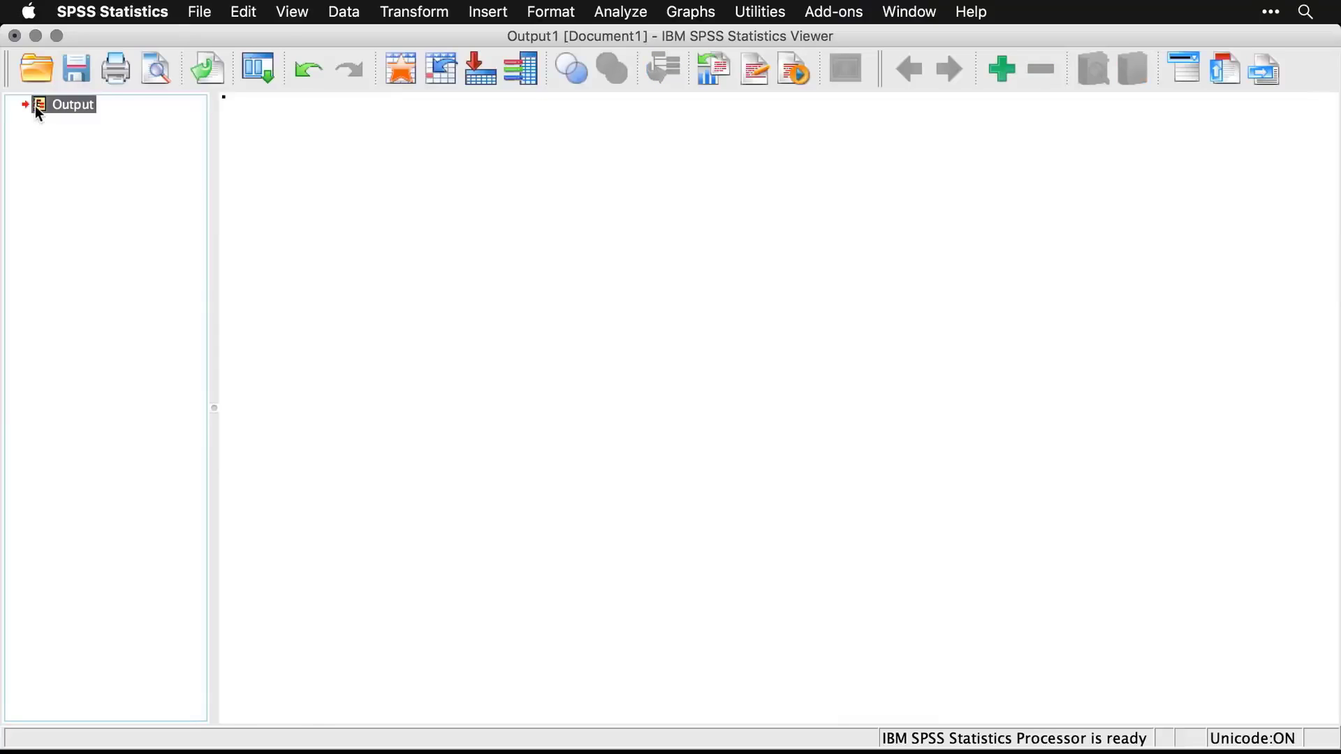
Step: Rerun the Hierarchical Cluster Analysis without statistics, plotting a dendrogram and setting the icicle plot to None
click(259, 69)
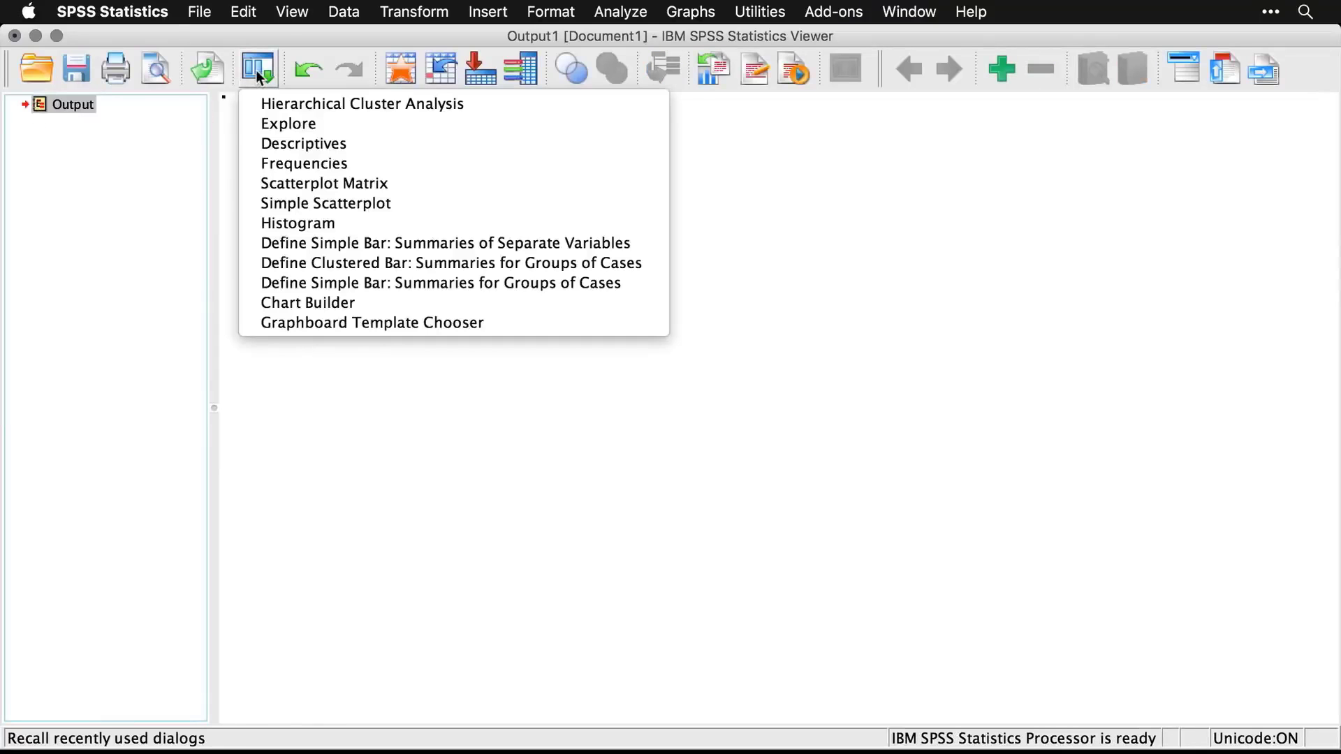
click(277, 106)
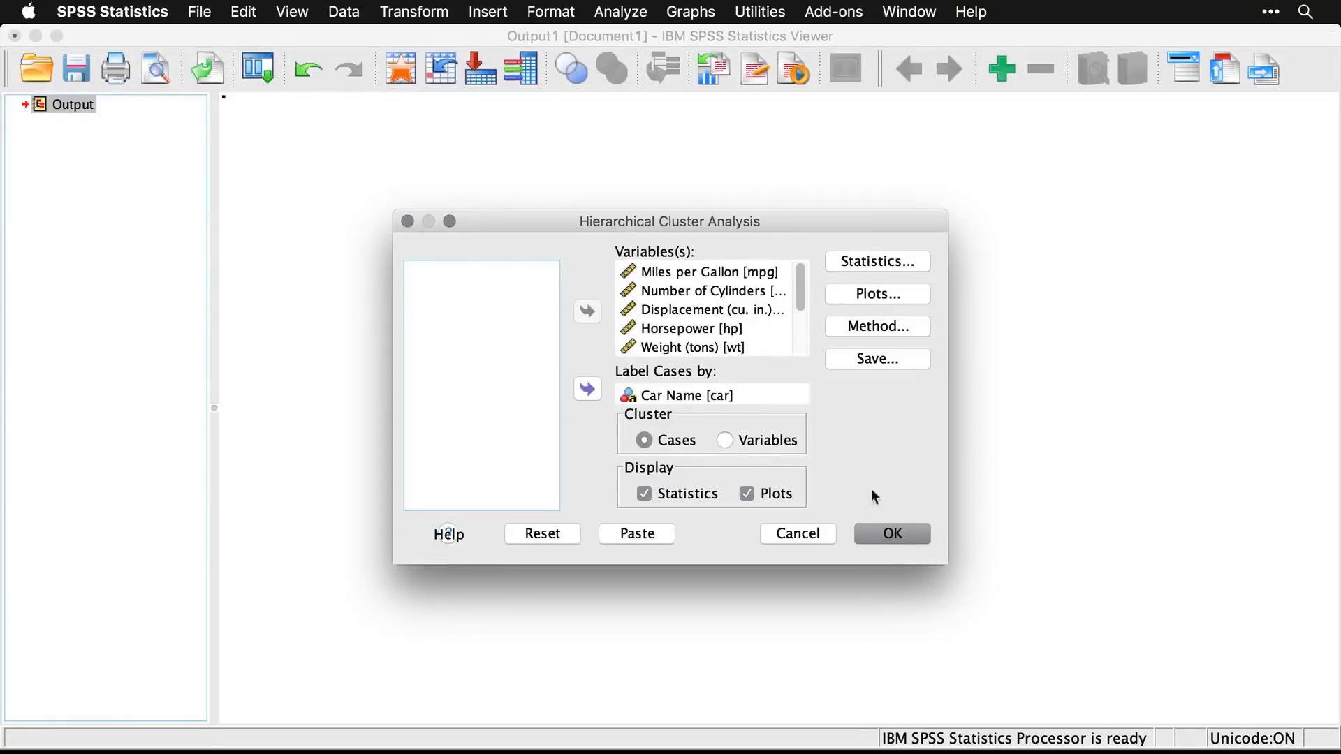
click(644, 494)
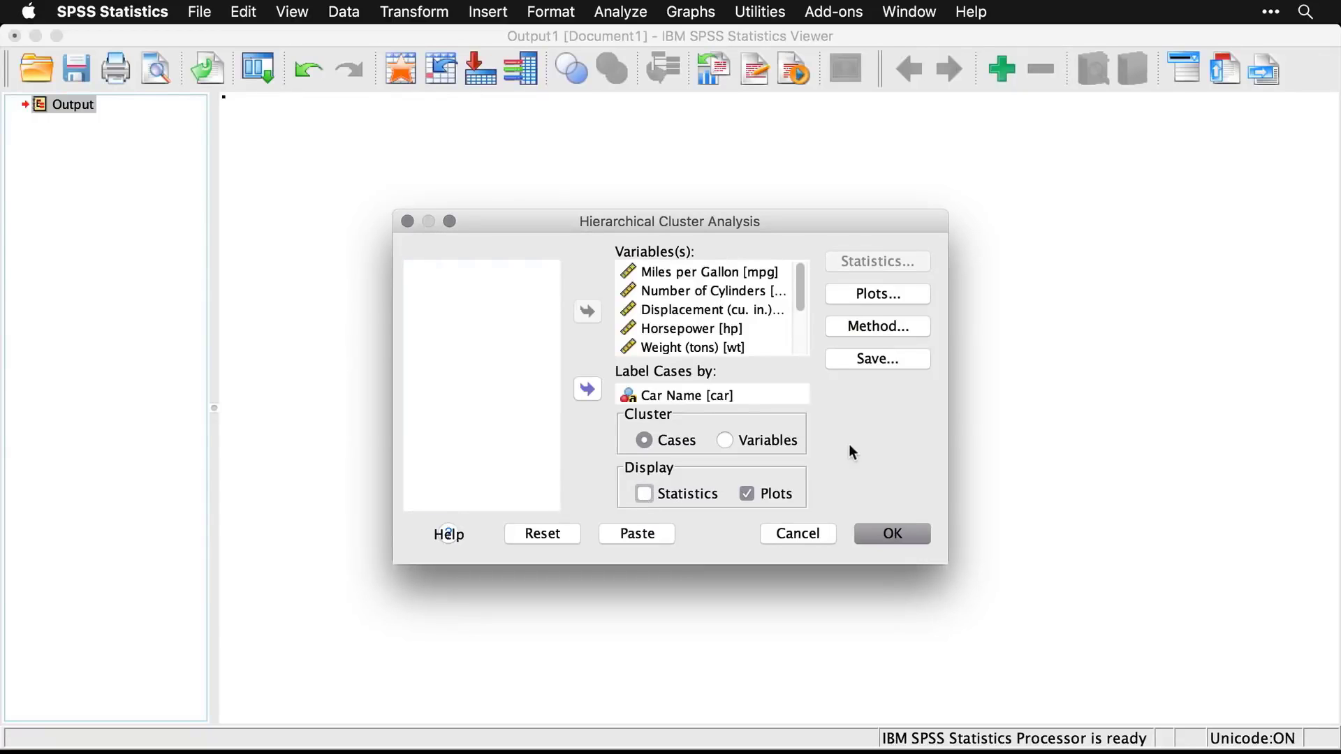
click(872, 297)
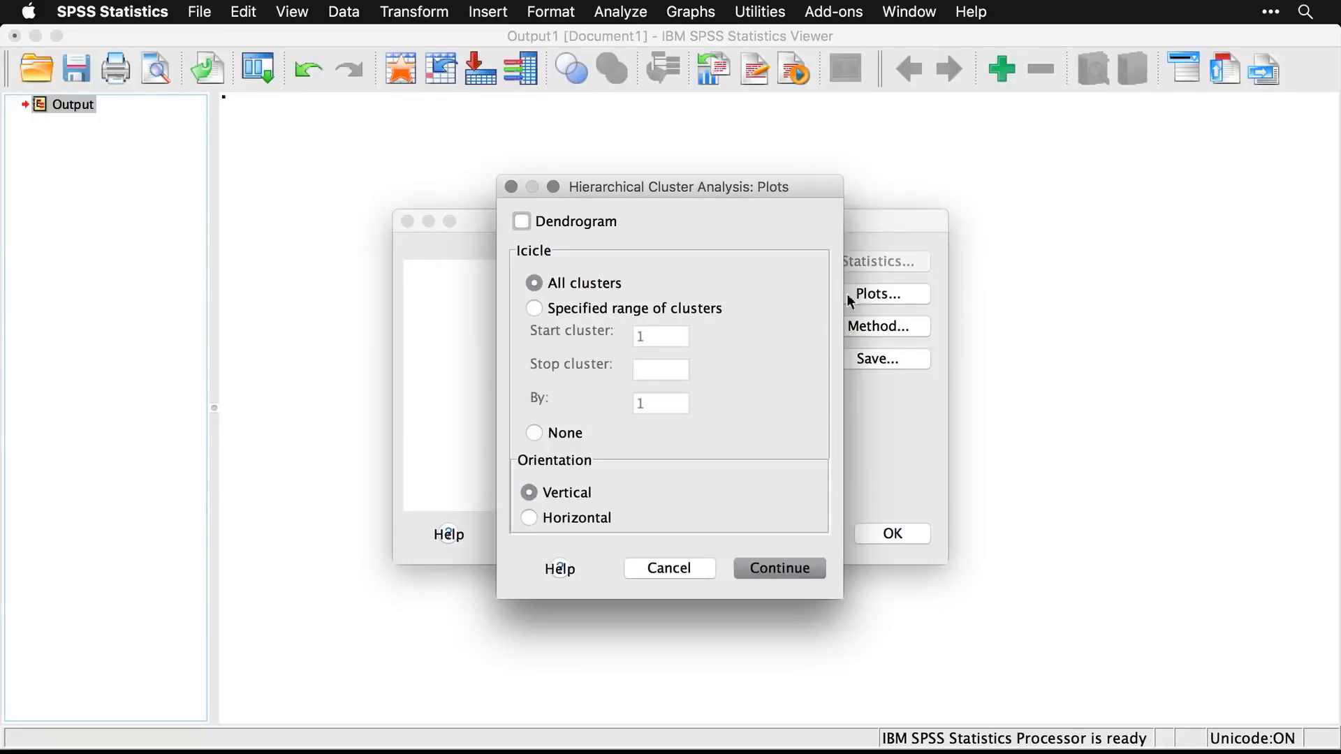
click(532, 434)
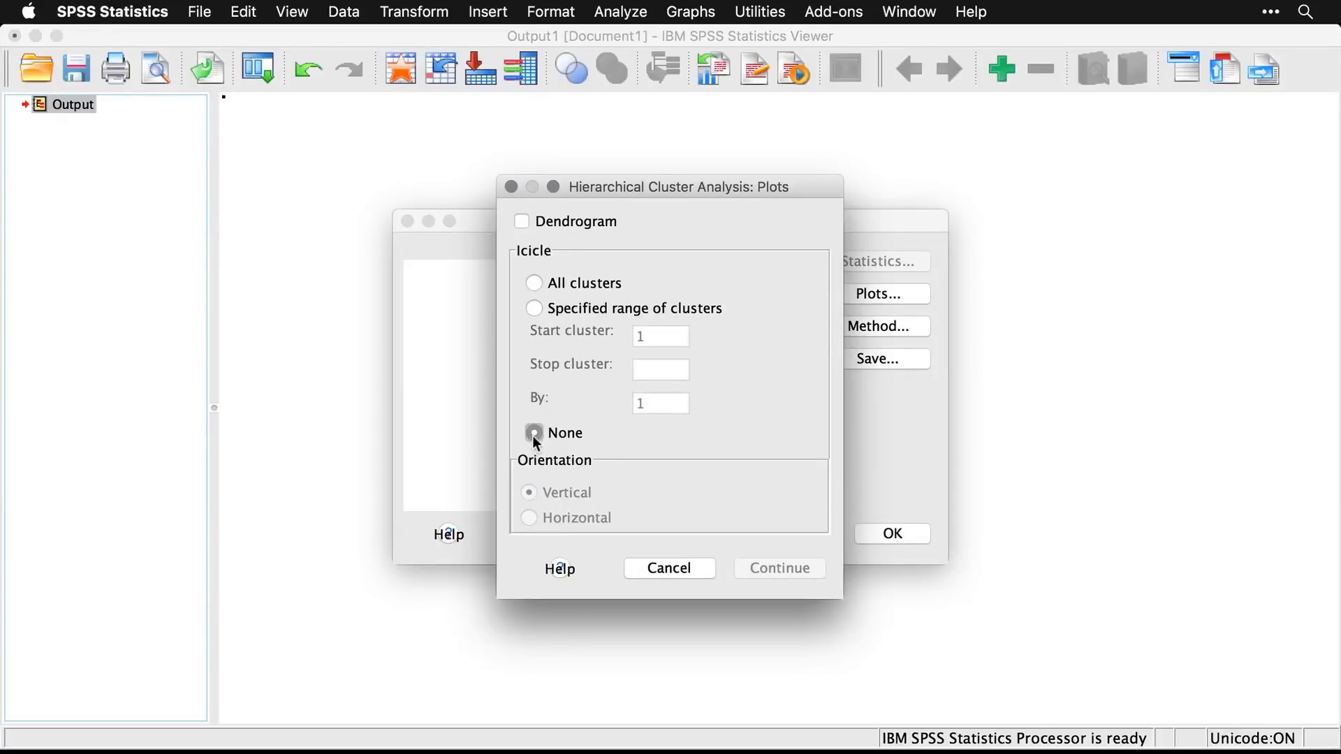
click(521, 222)
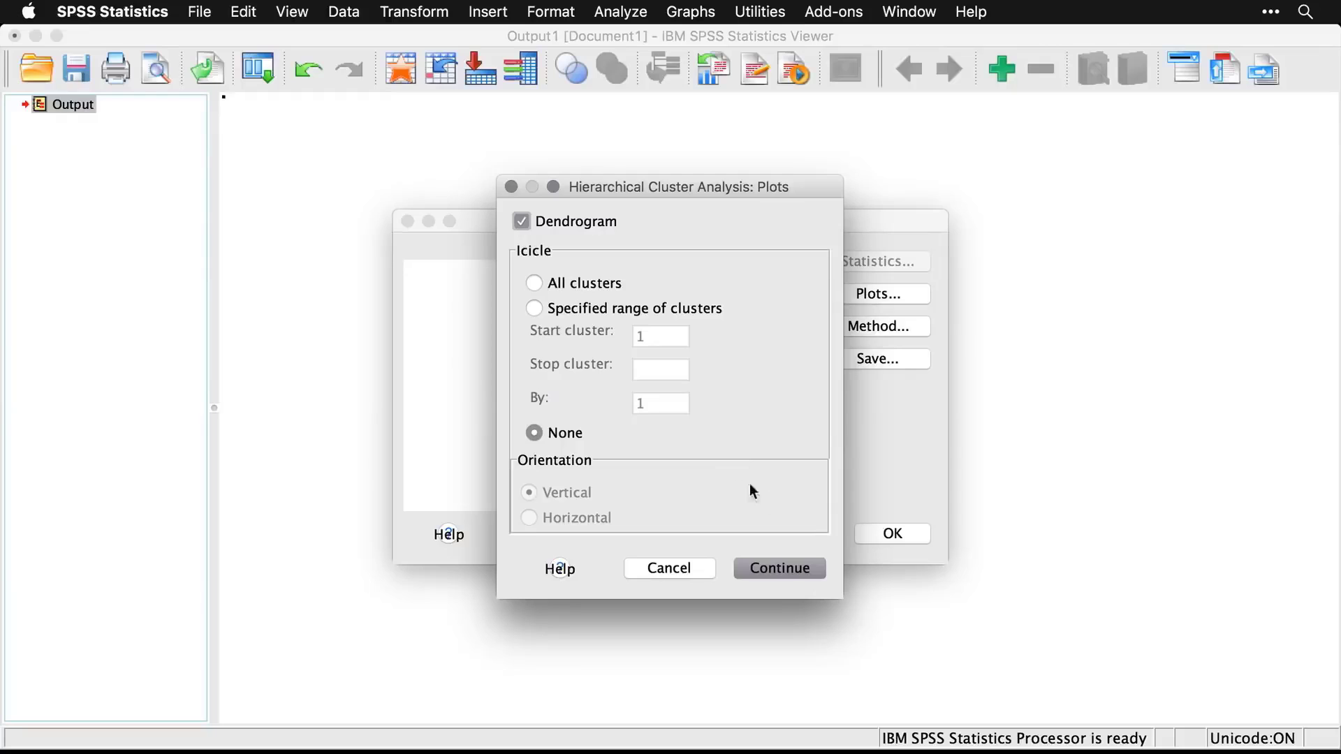
click(792, 574)
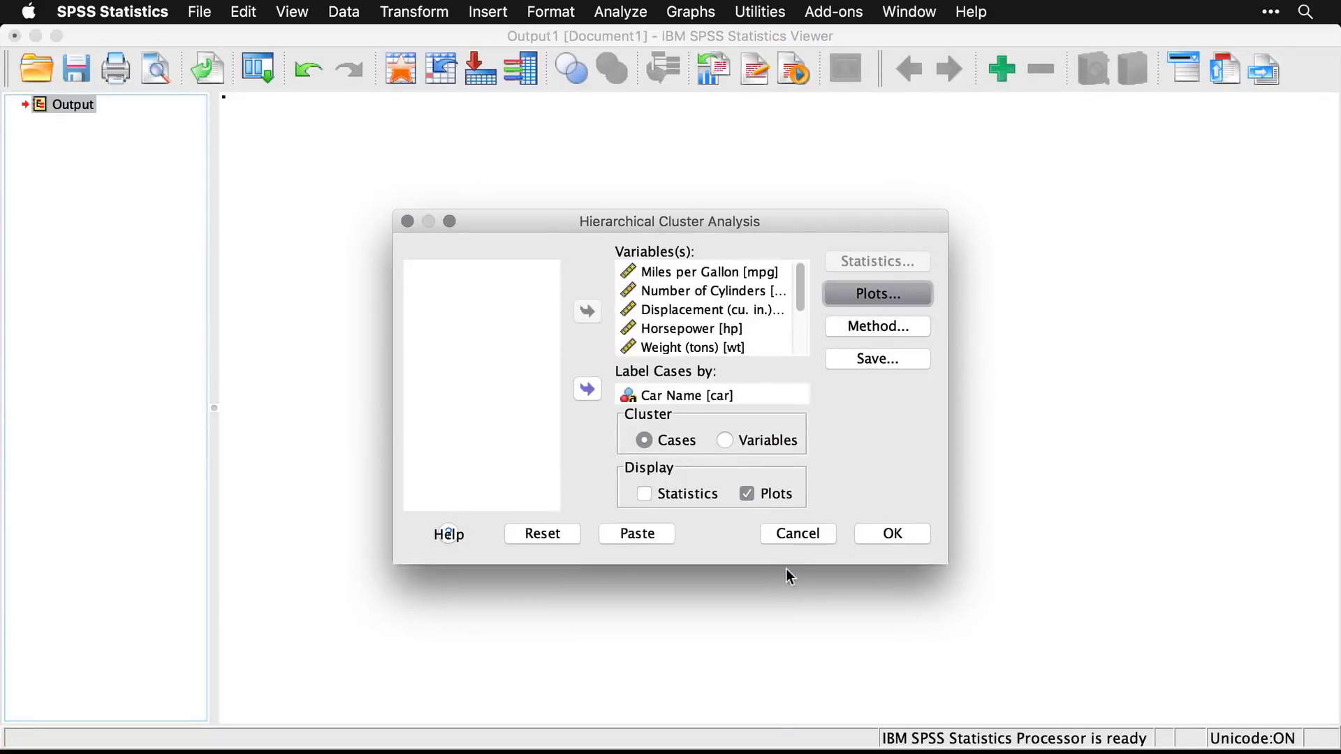
click(904, 534)
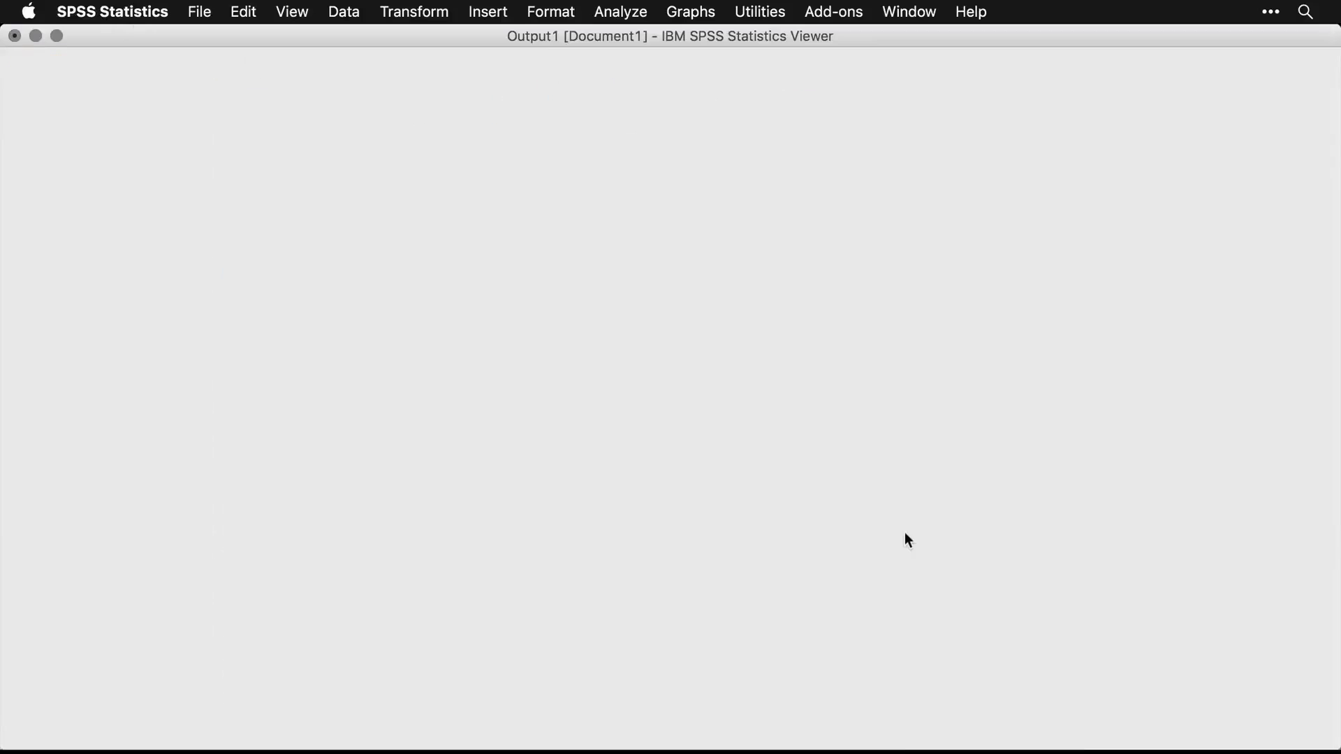
Step: Examine the average linkage dendrogram from Mazda RX4 to Maserati Bora to see how the cars group into clusters
scroll(904, 532, down, 5)
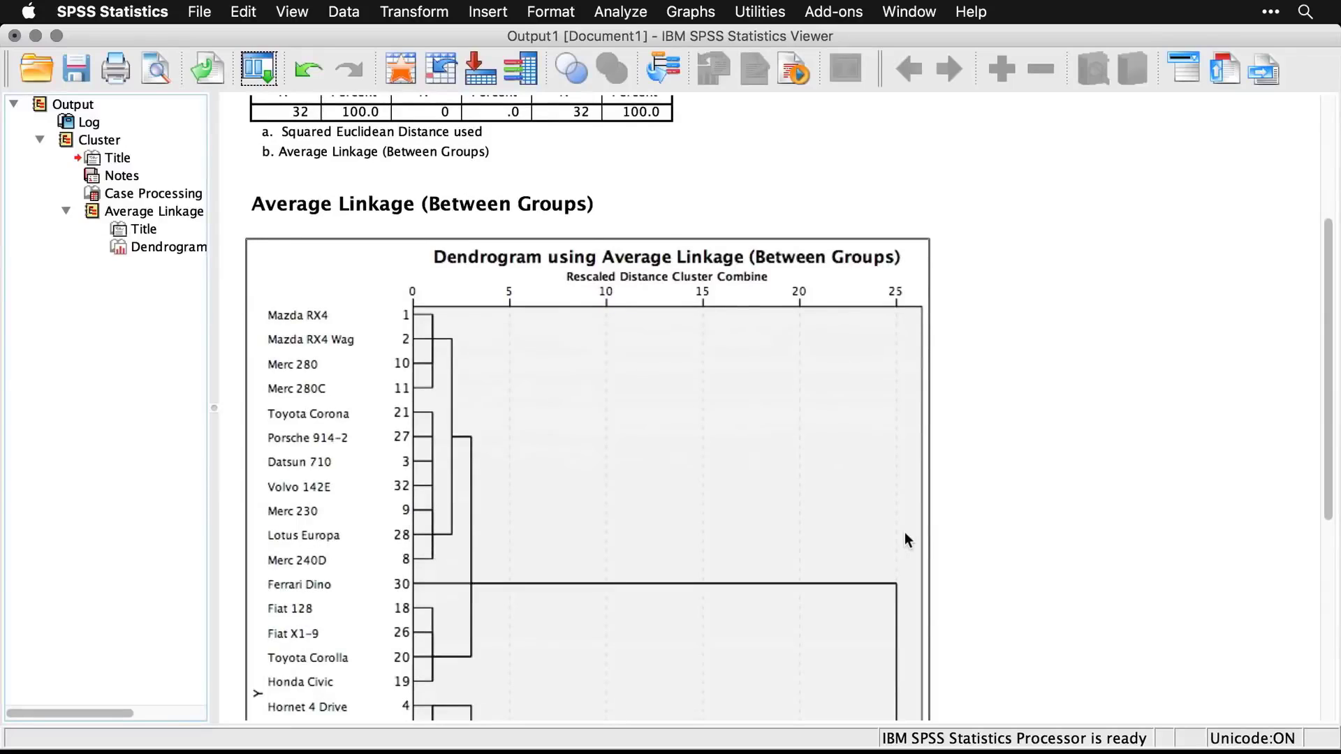
scroll(903, 532, down, 3)
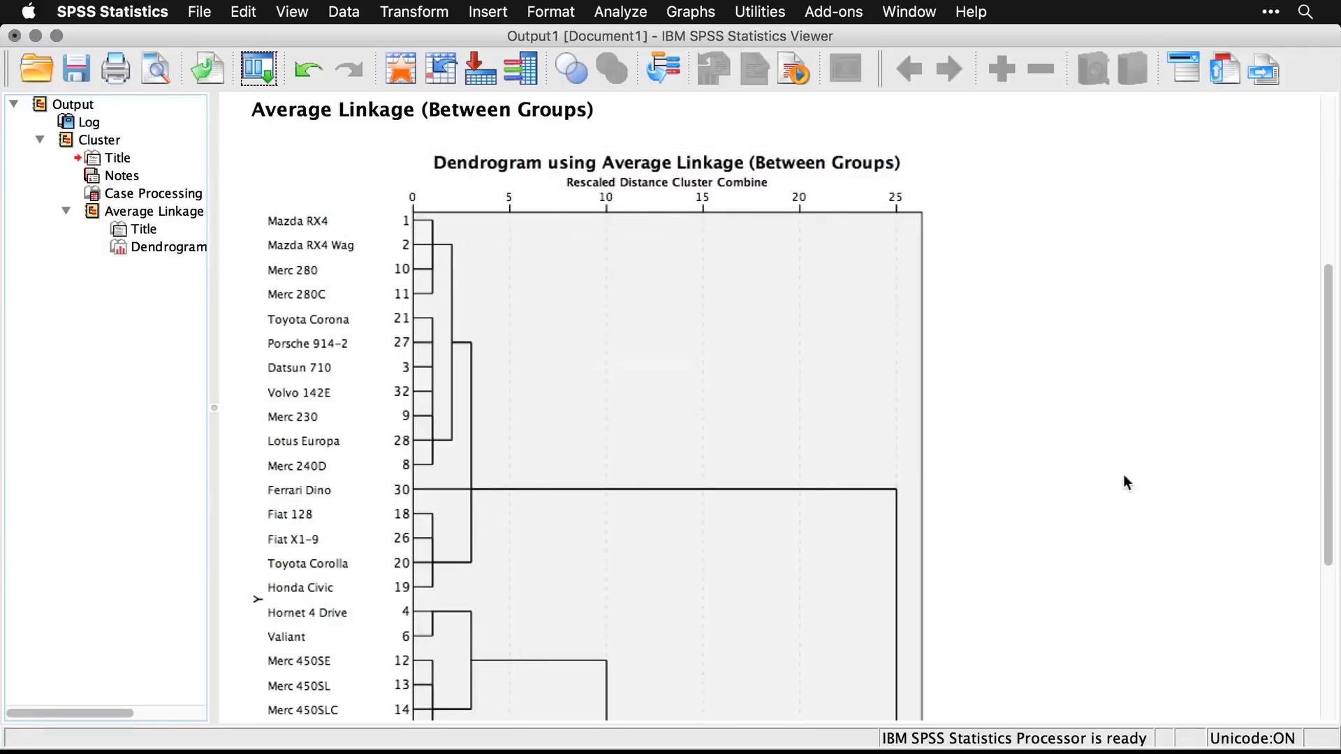
scroll(1123, 476, down, 8)
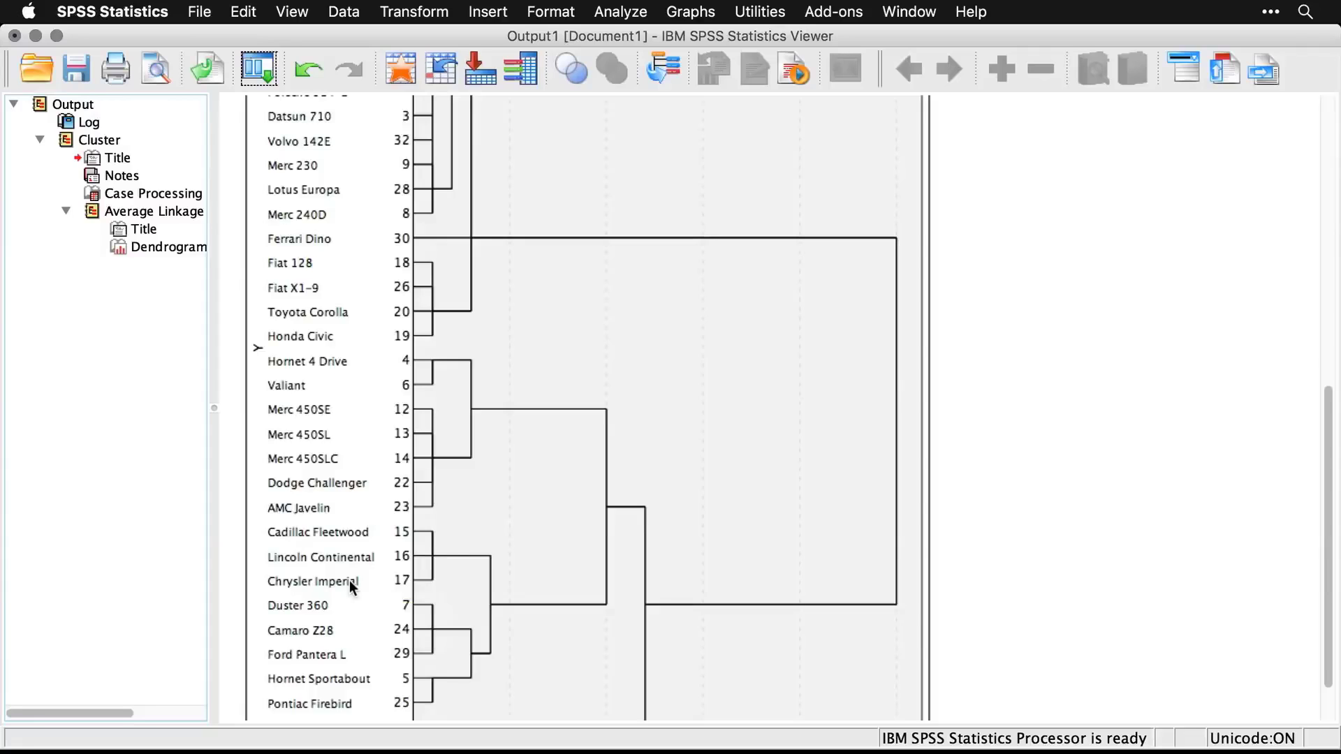
scroll(351, 587, down, 3)
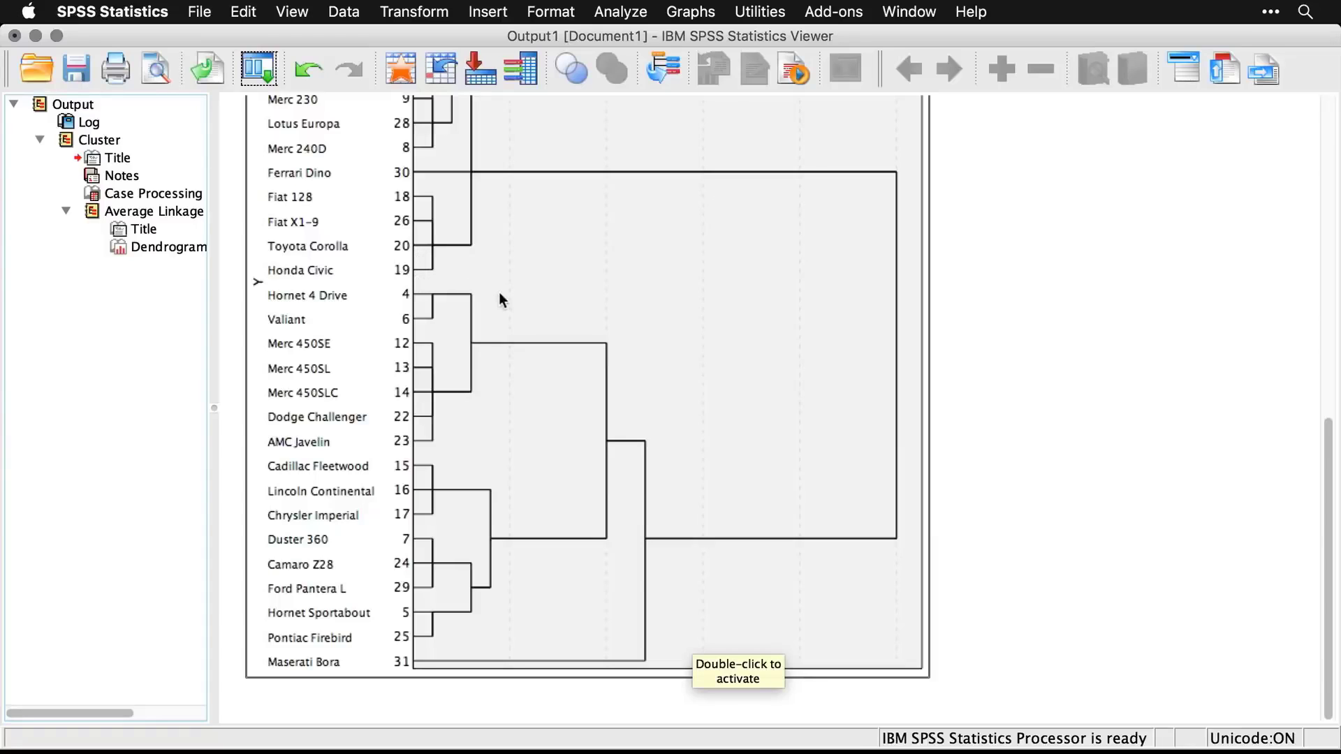
scroll(500, 297, up, 4)
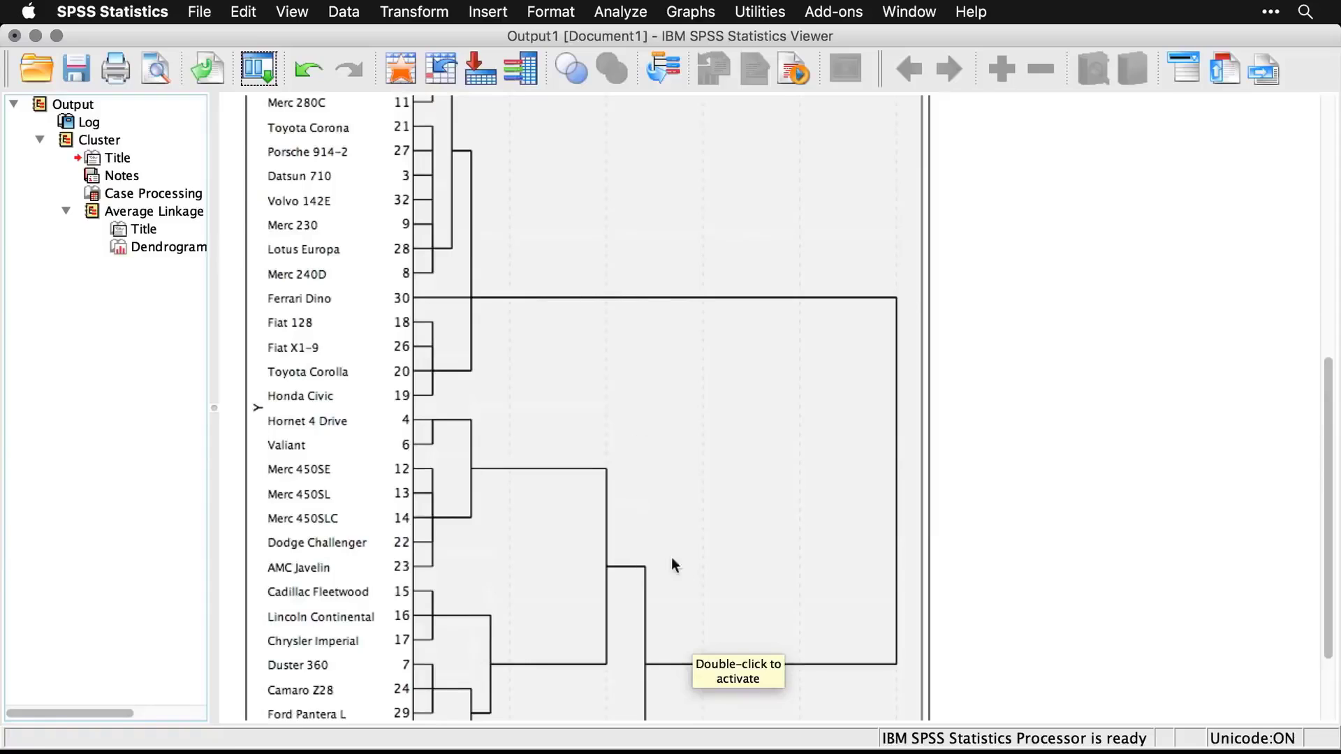
click(1042, 530)
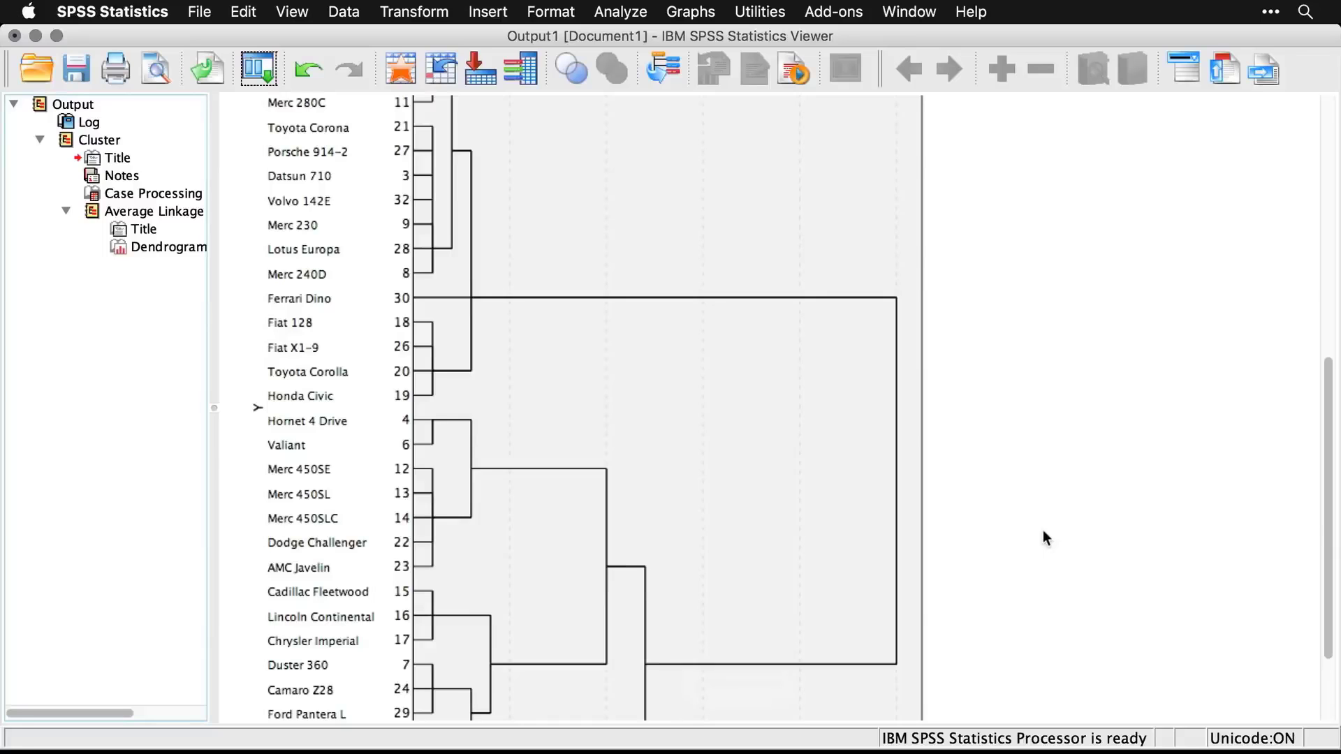
scroll(1043, 532, down, 5)
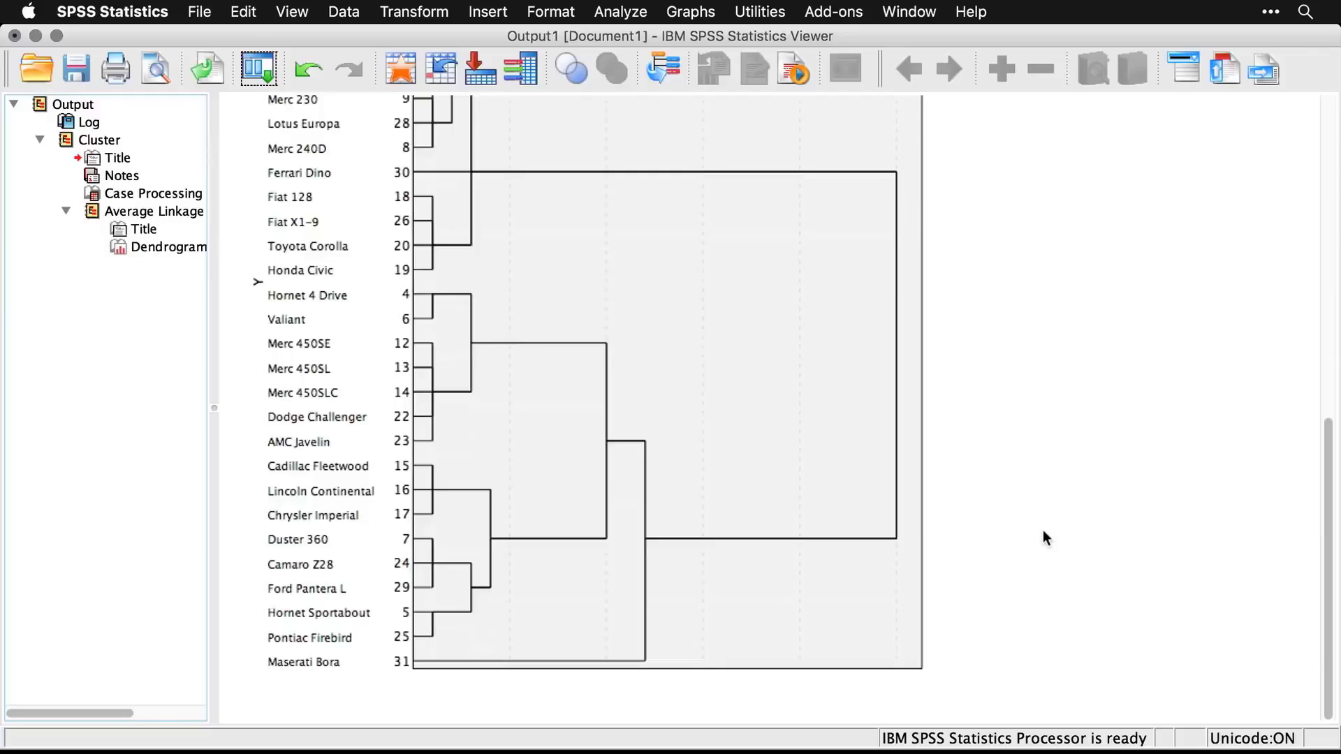
scroll(1044, 531, up, 10)
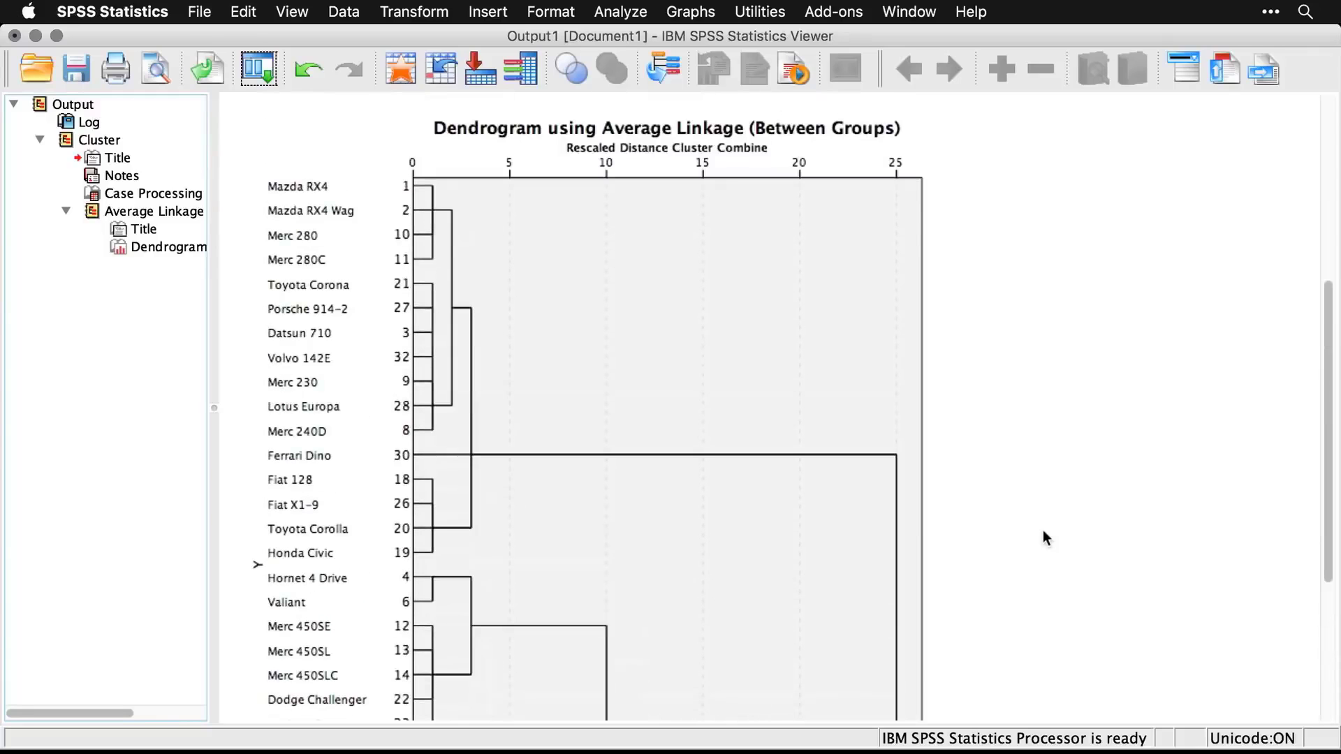
scroll(1043, 532, down, 10)
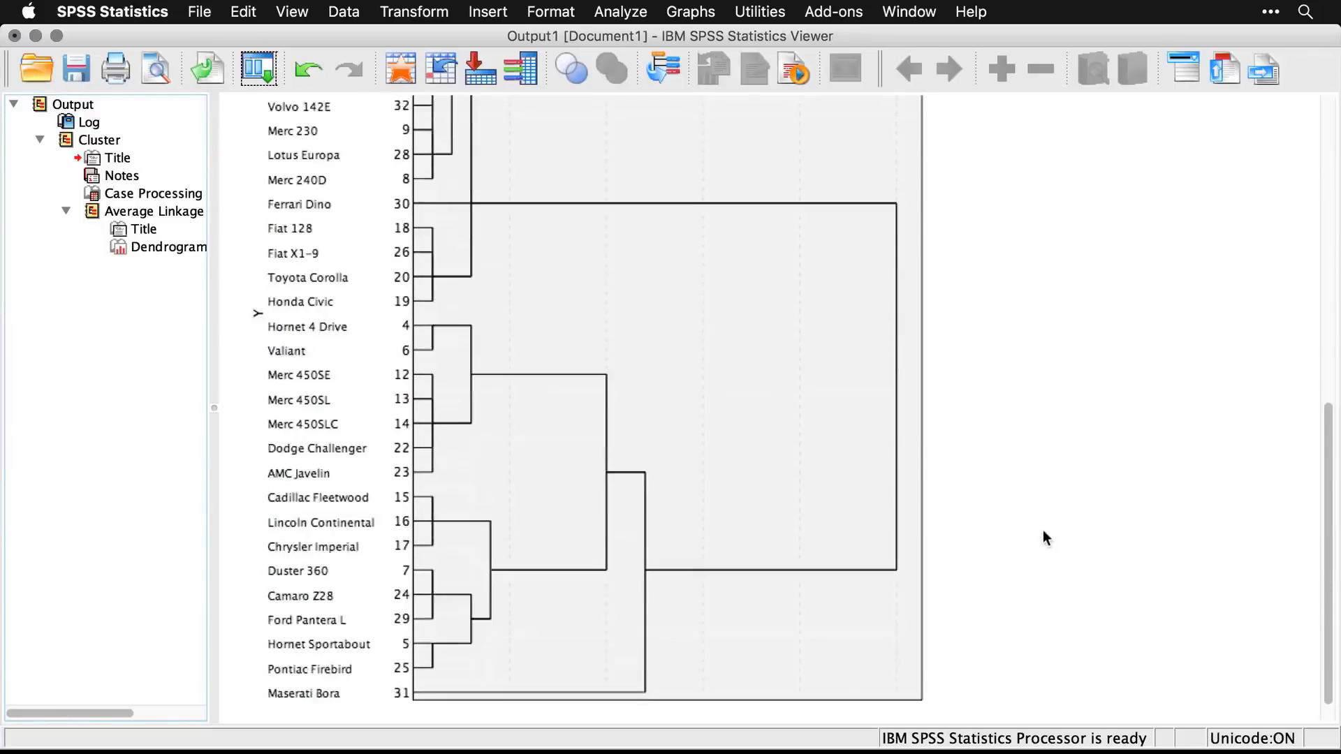
scroll(1043, 532, up, 9)
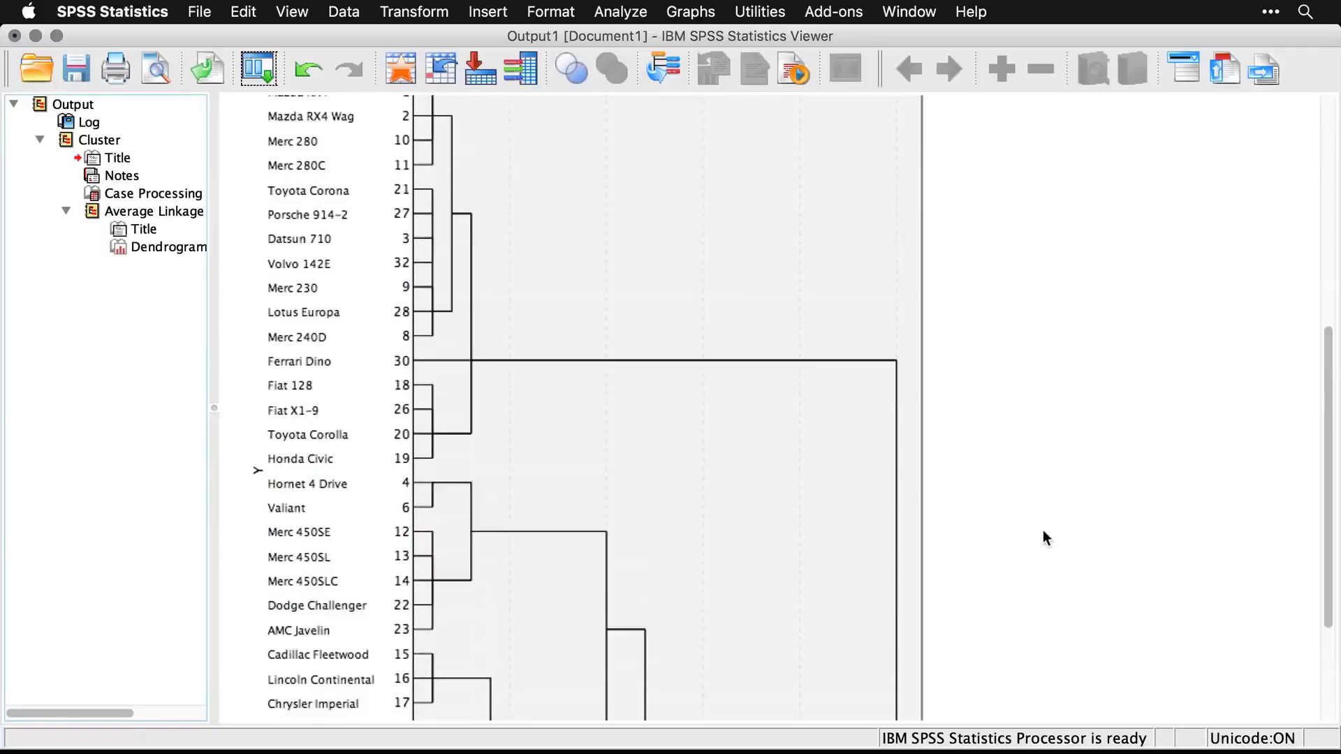
Step: Follow the lower dendrogram branches down to Maserati Bora and compare how they join the upper group of cars
scroll(1043, 532, down, 4)
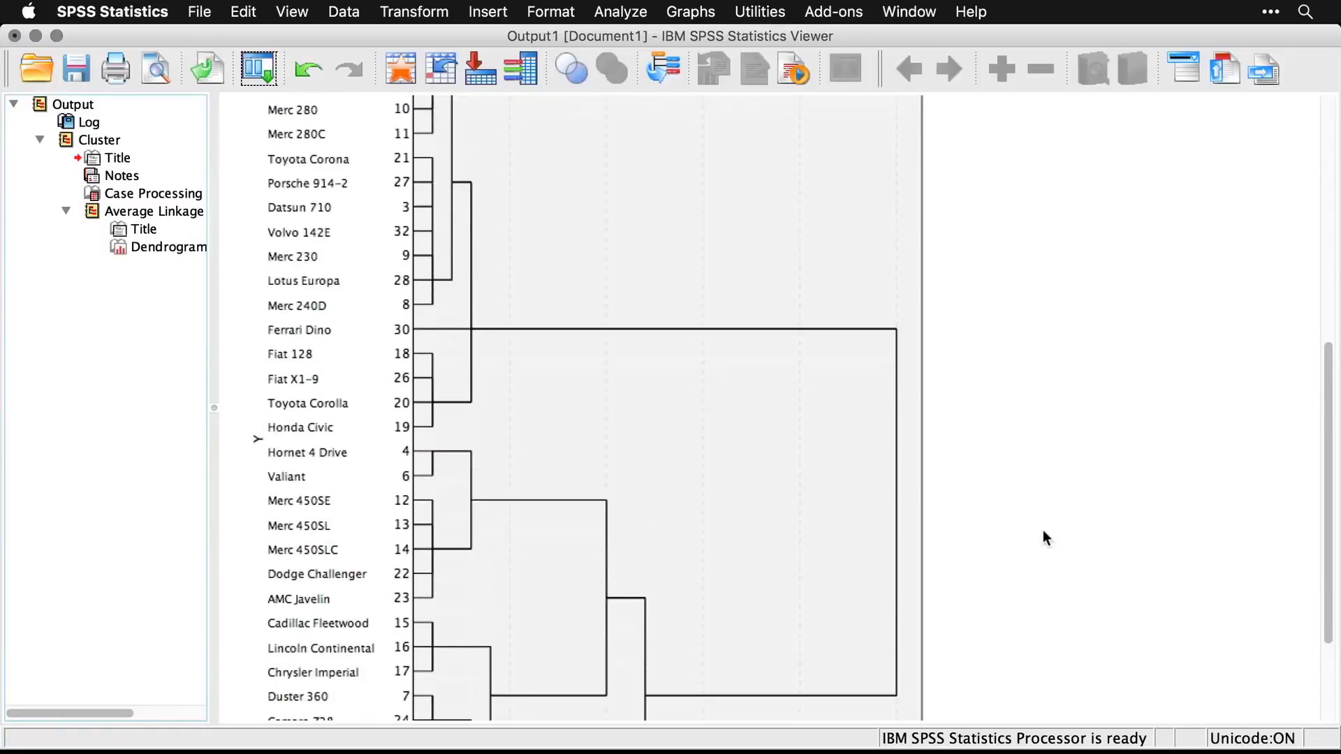
click(590, 403)
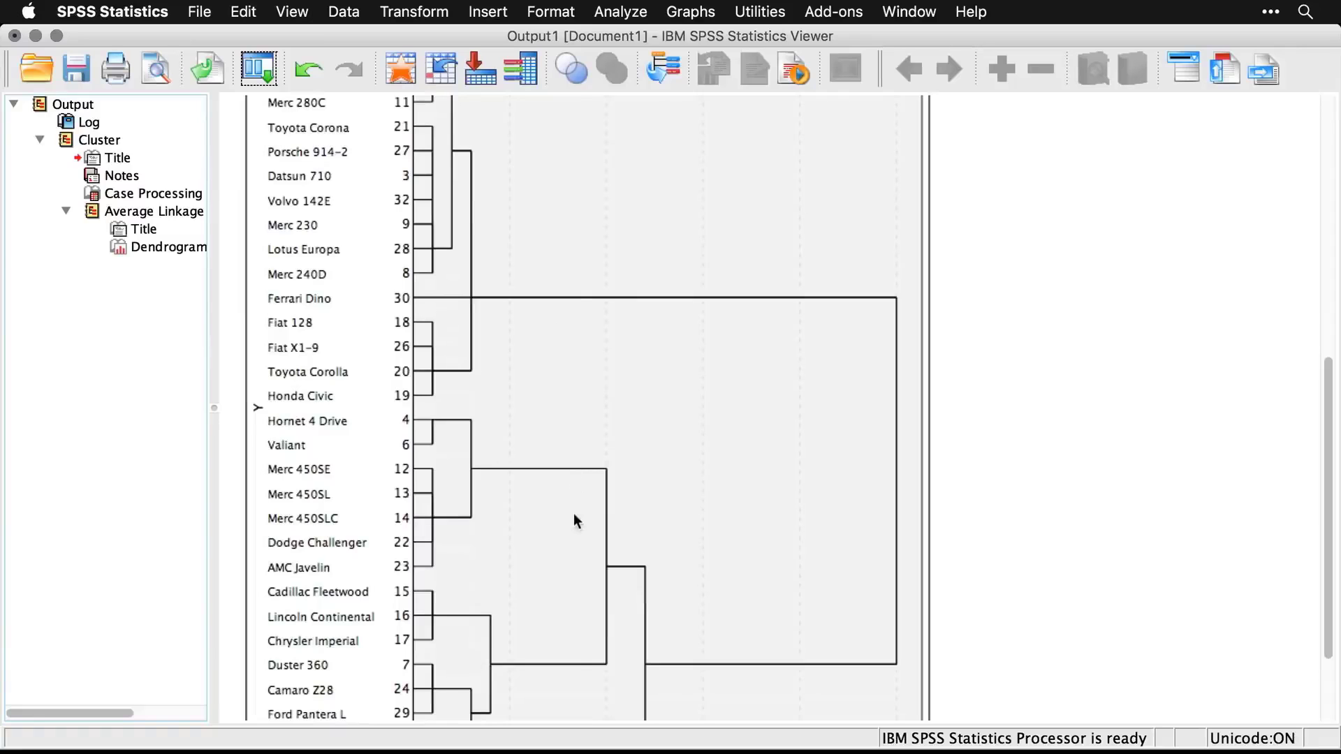
scroll(574, 660, down, 4)
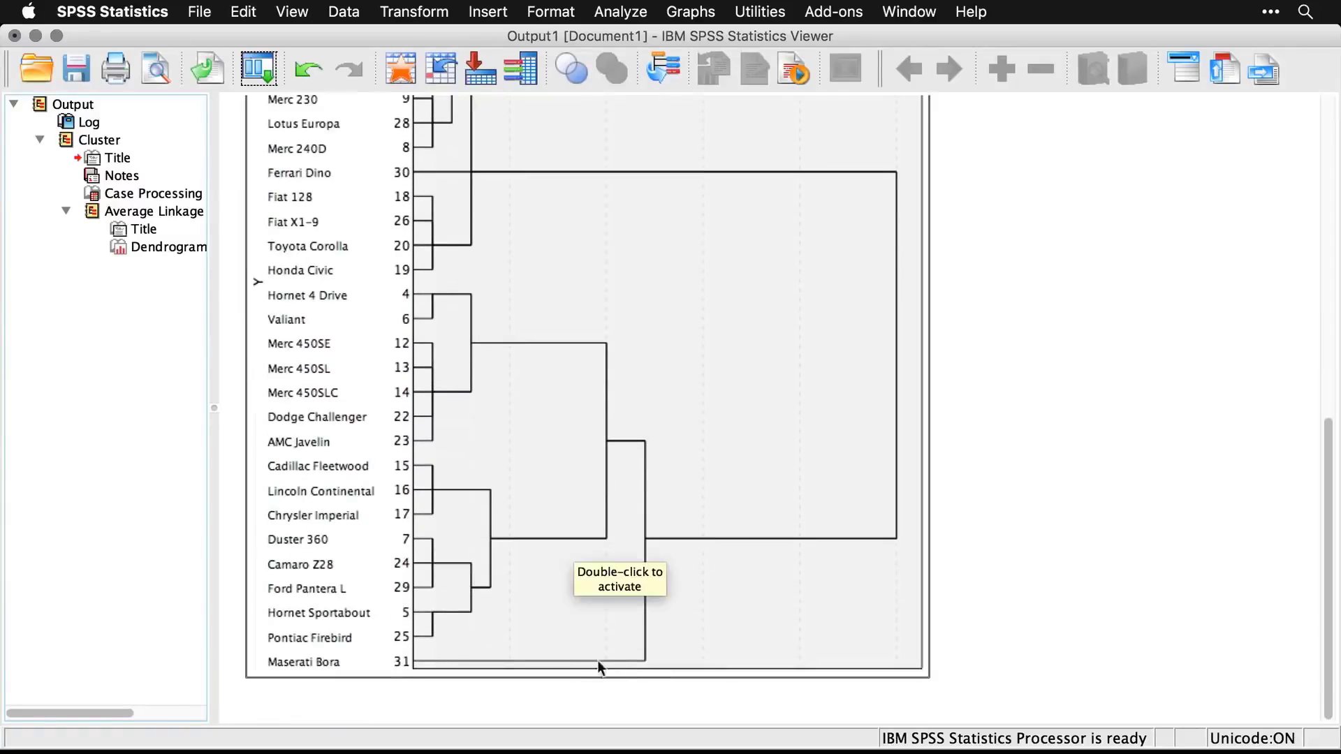
click(1195, 347)
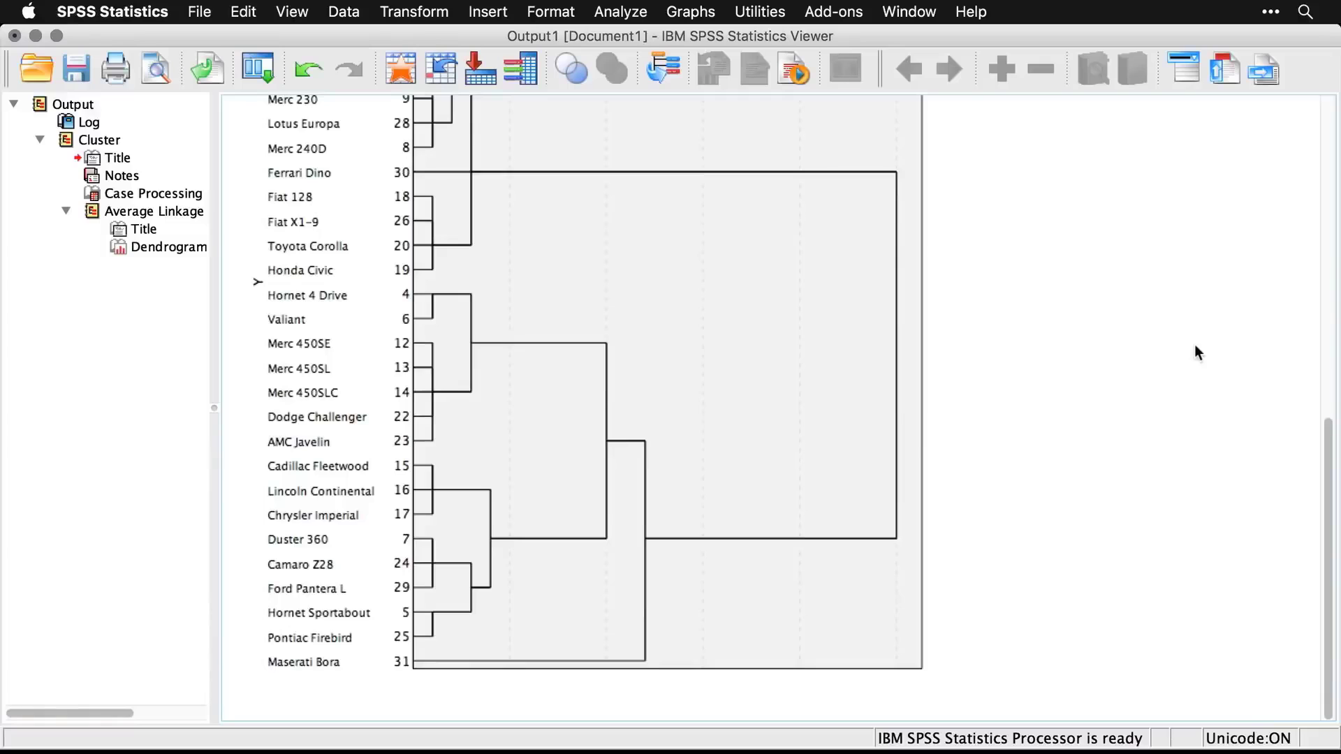
click(757, 232)
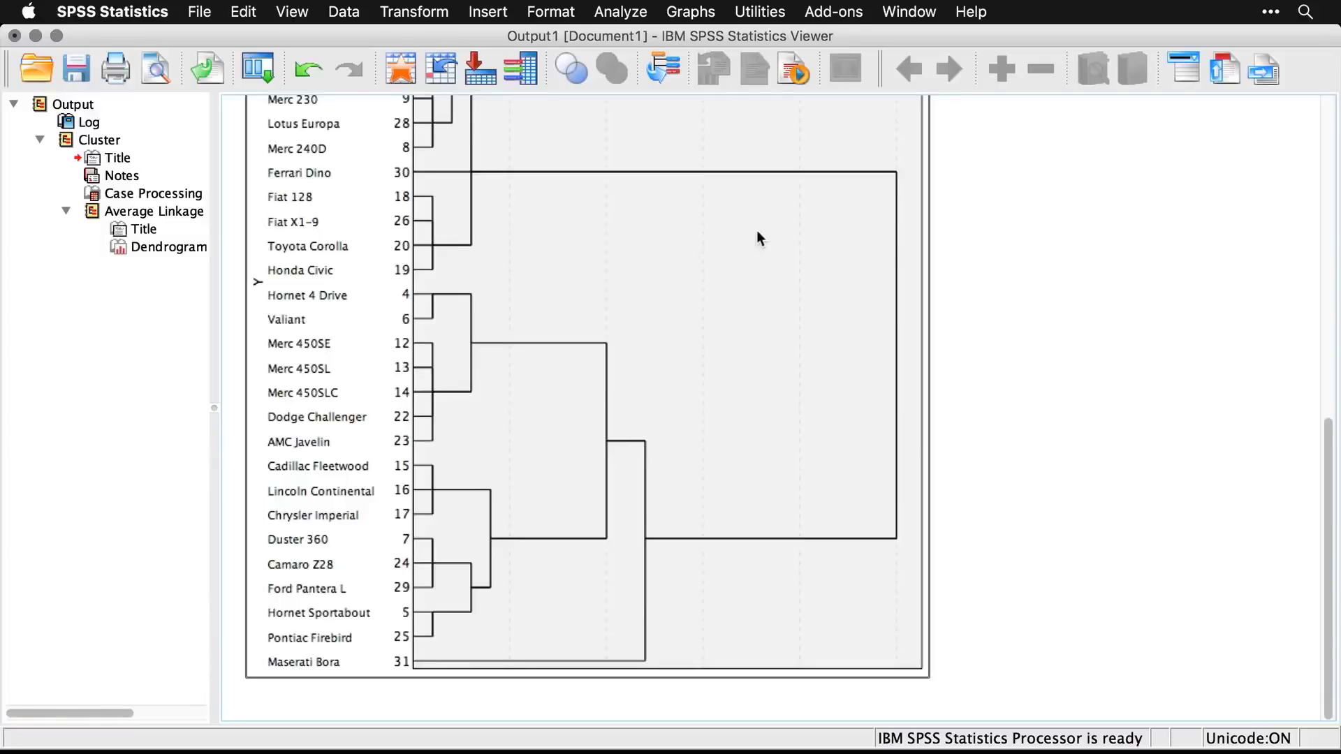
Step: Rerun the Hierarchical Cluster Analysis without plots, saving cluster membership as a single solution with 4 clusters
click(258, 67)
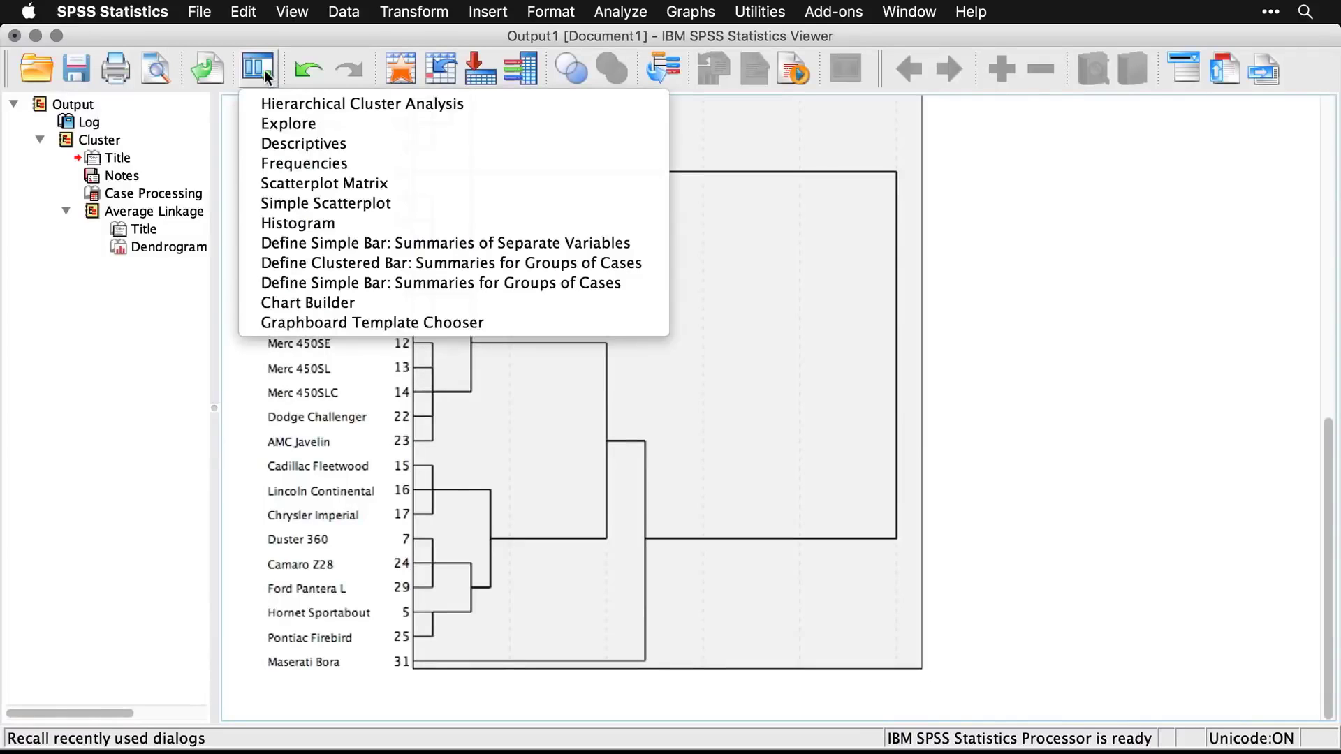
click(276, 104)
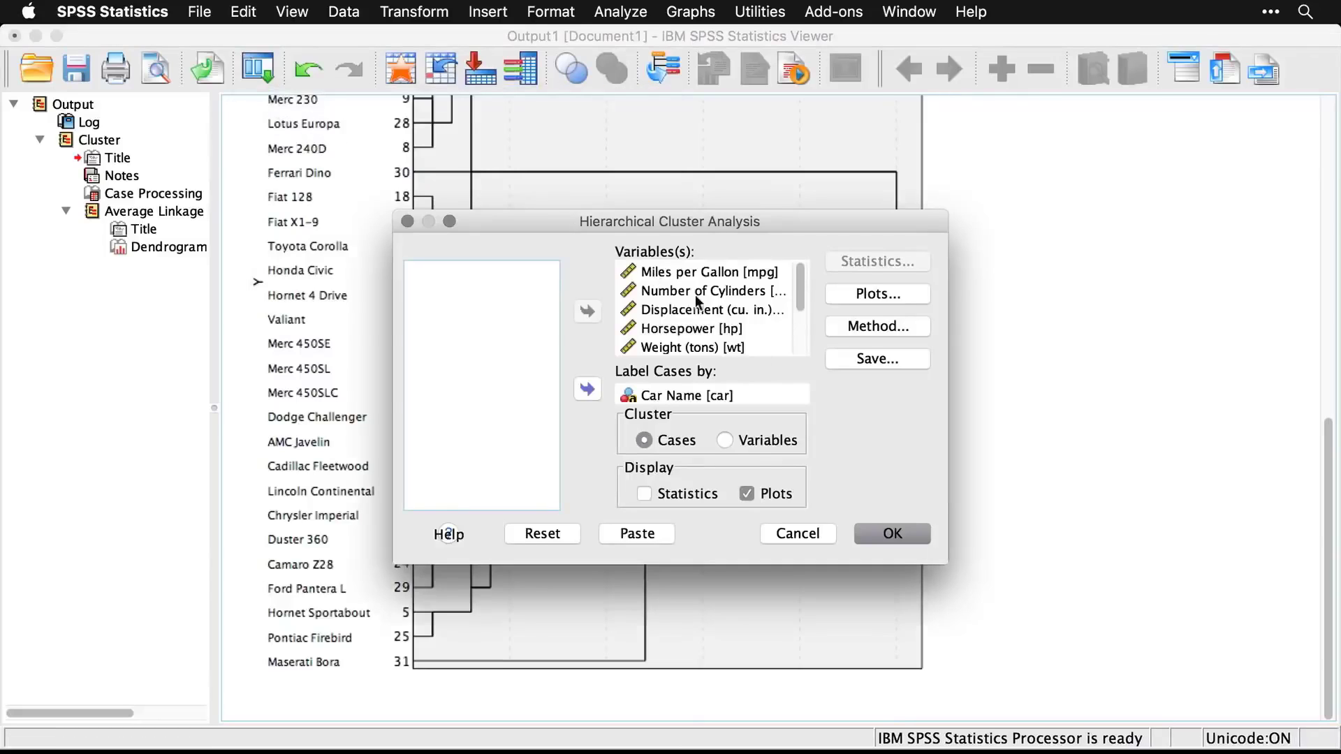
click(888, 359)
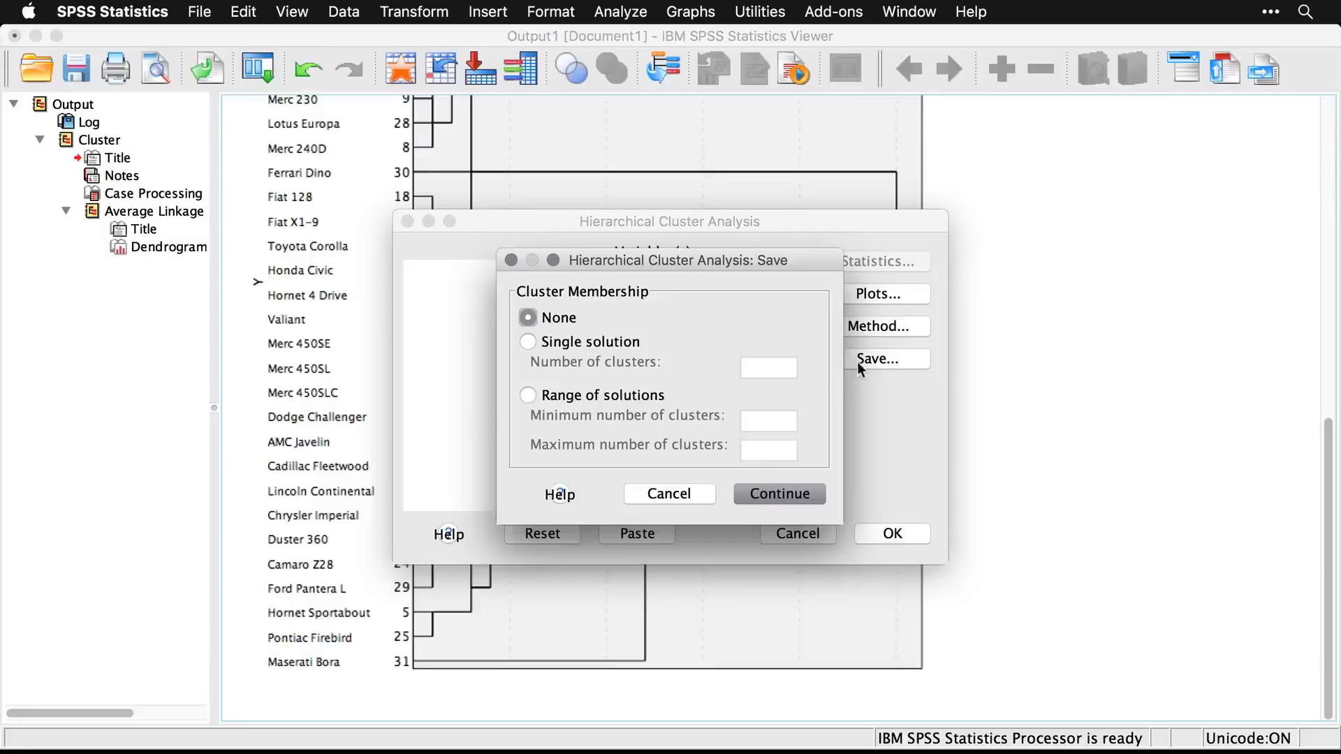
click(528, 342)
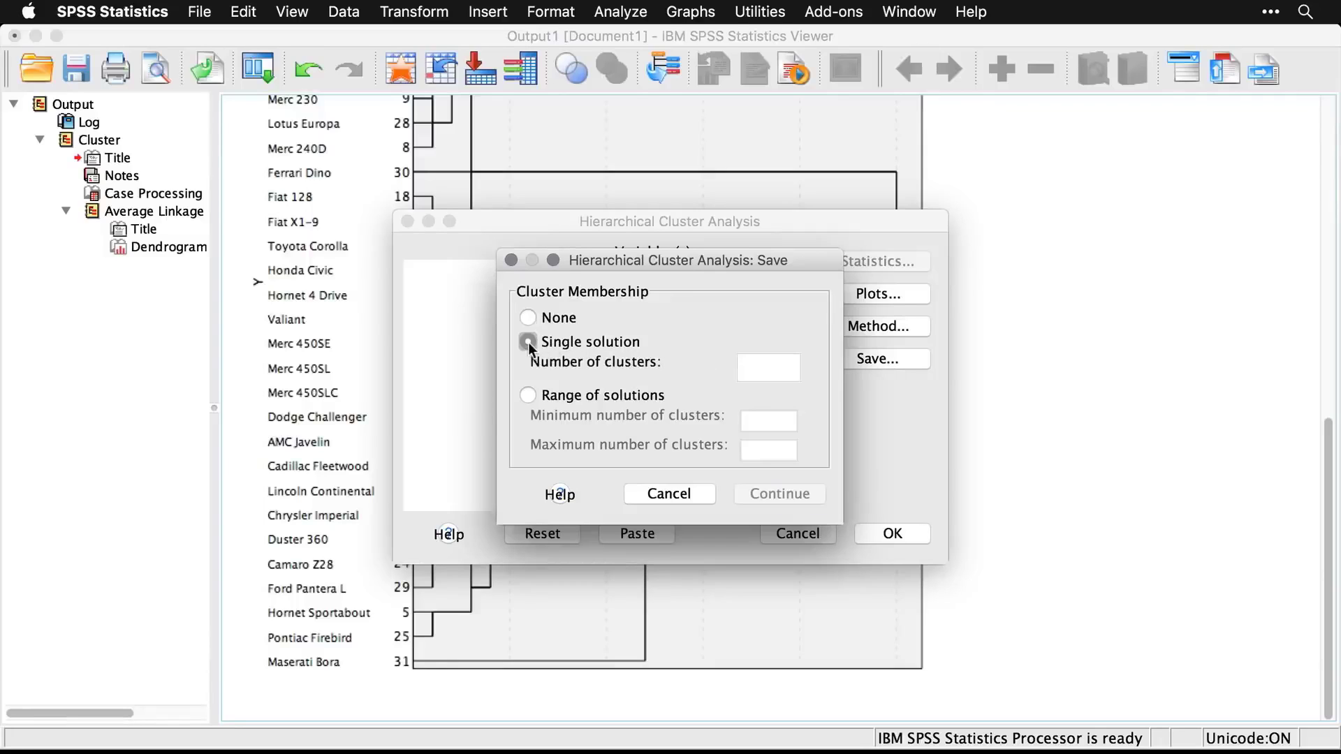
click(753, 376)
text(4)
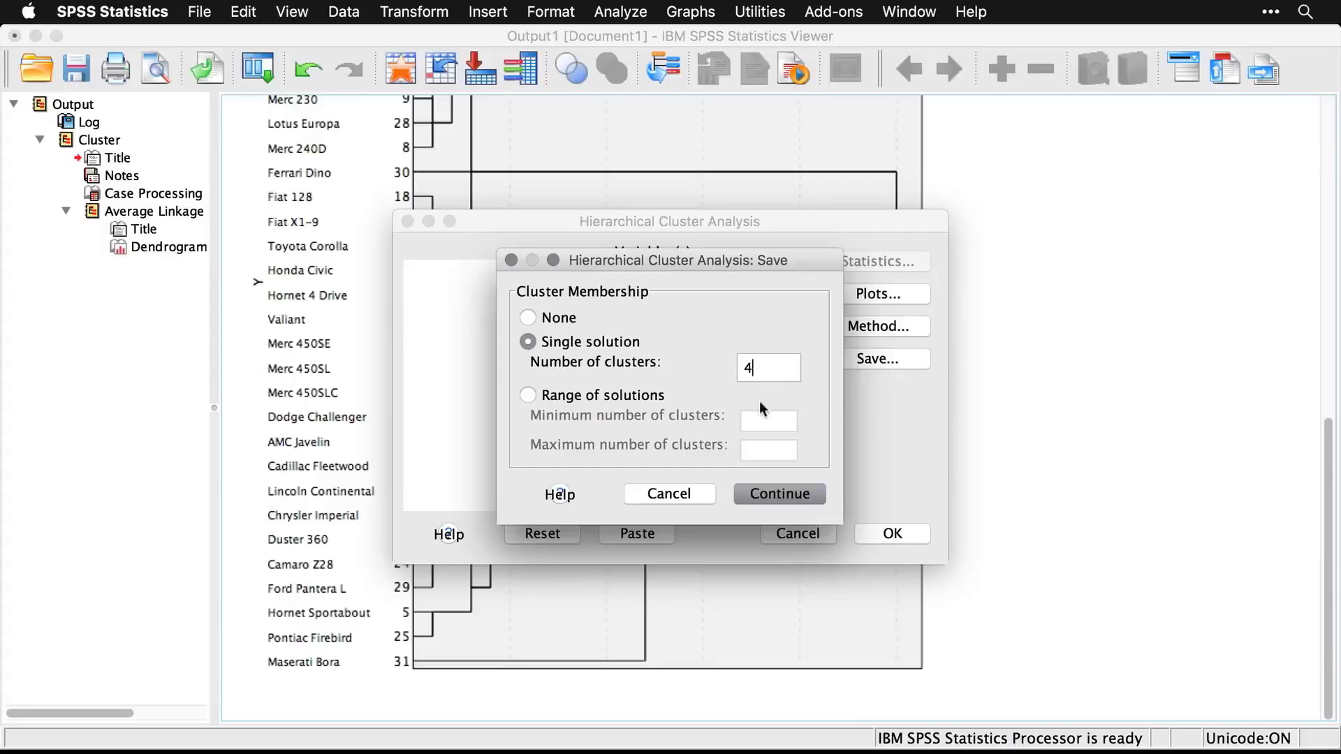
click(787, 501)
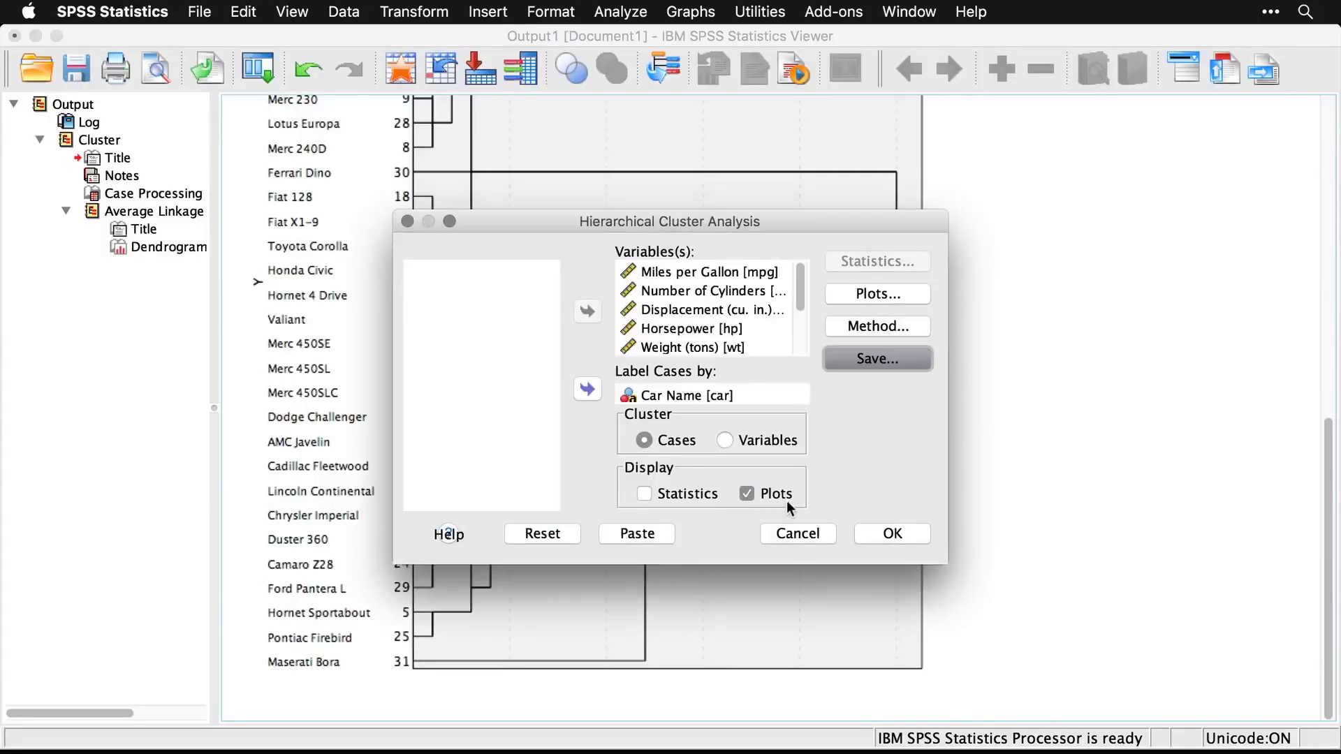
click(746, 493)
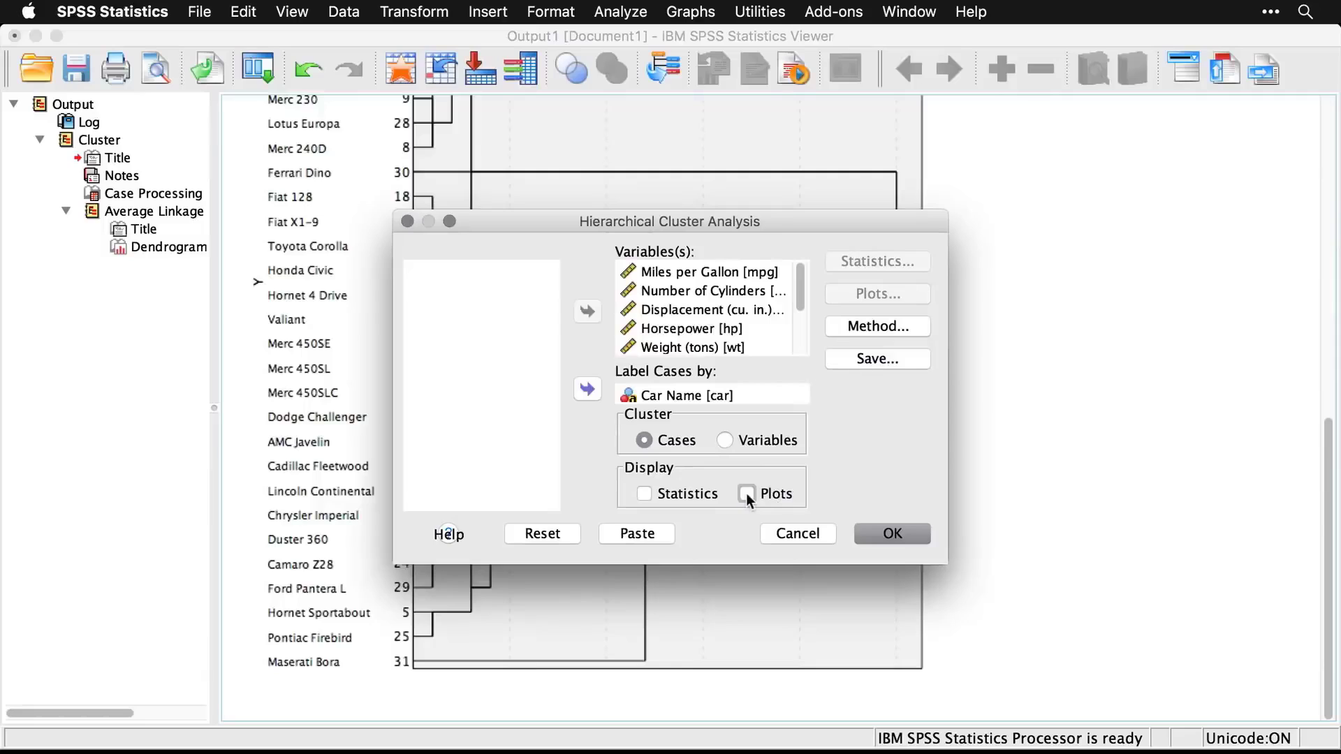
click(893, 533)
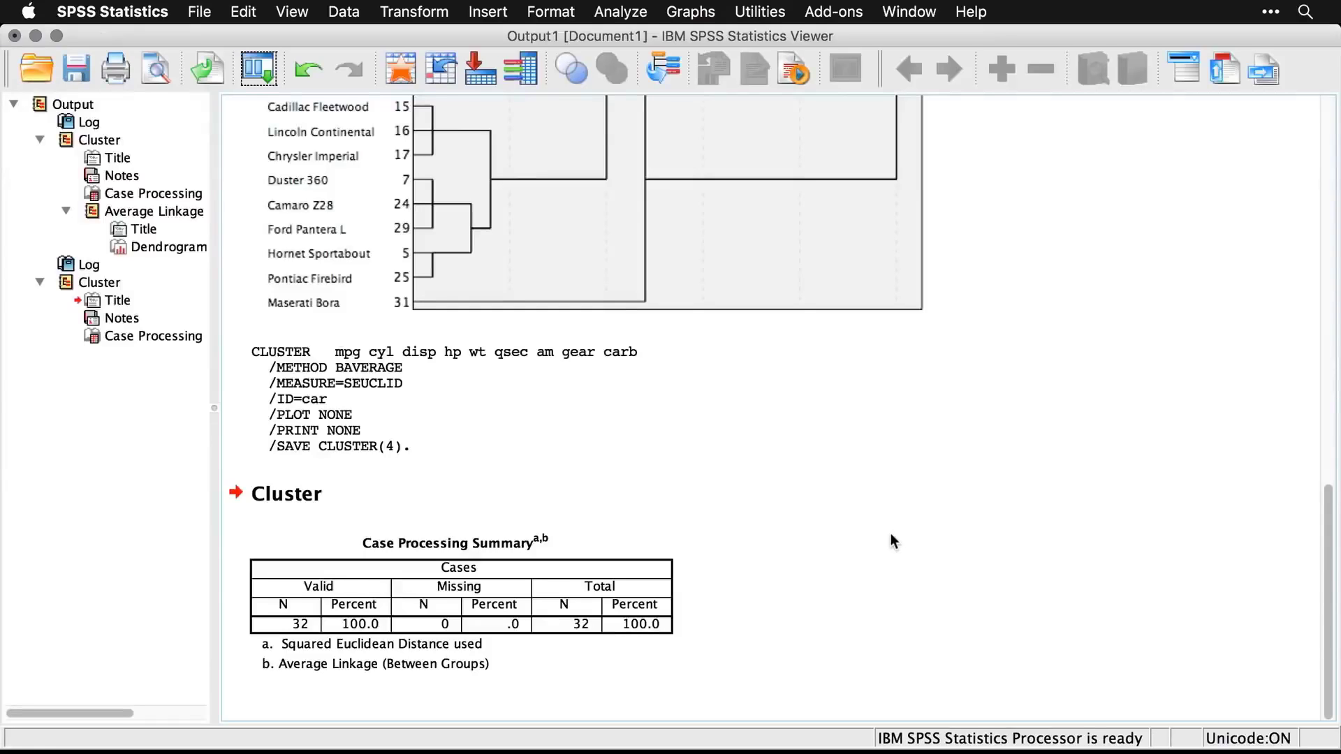
Step: Switch to the cars.sav data and review the saved CLU4_1 cluster memberships for all cars, including the Maserati Bora row
click(532, 605)
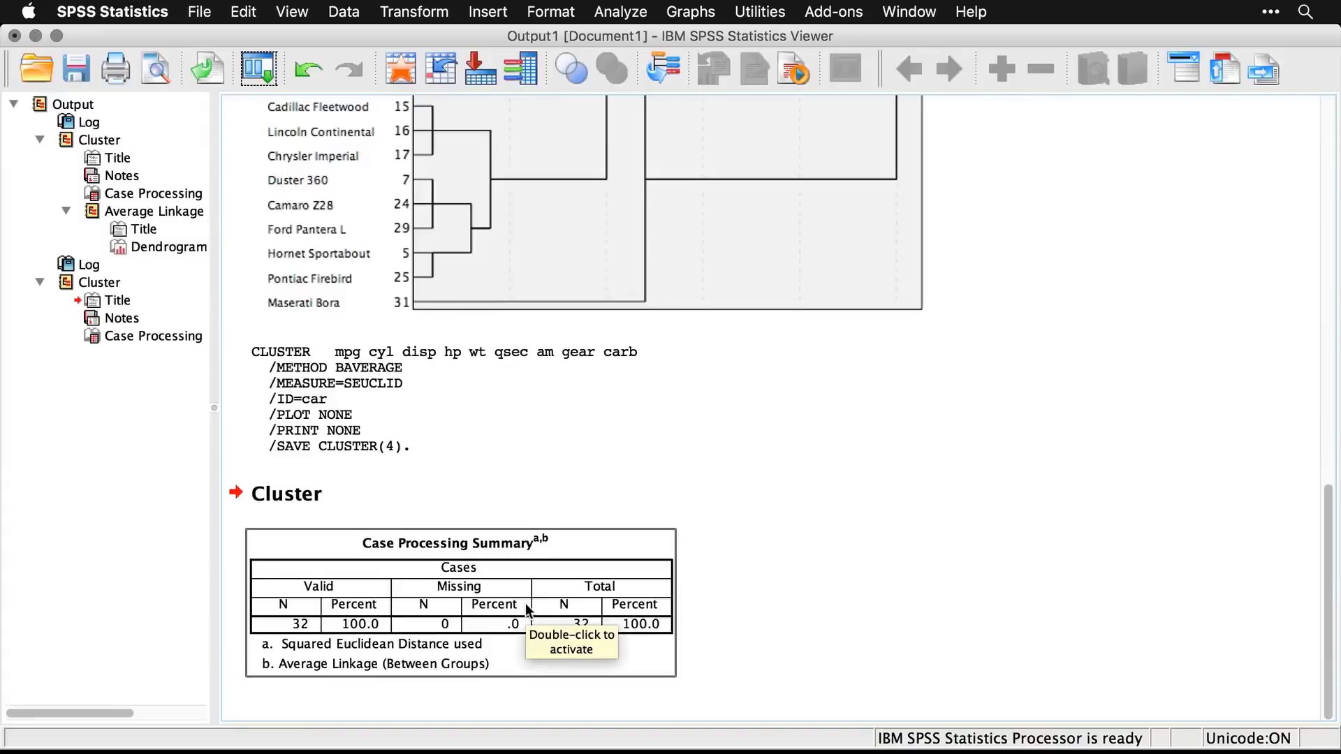
click(354, 486)
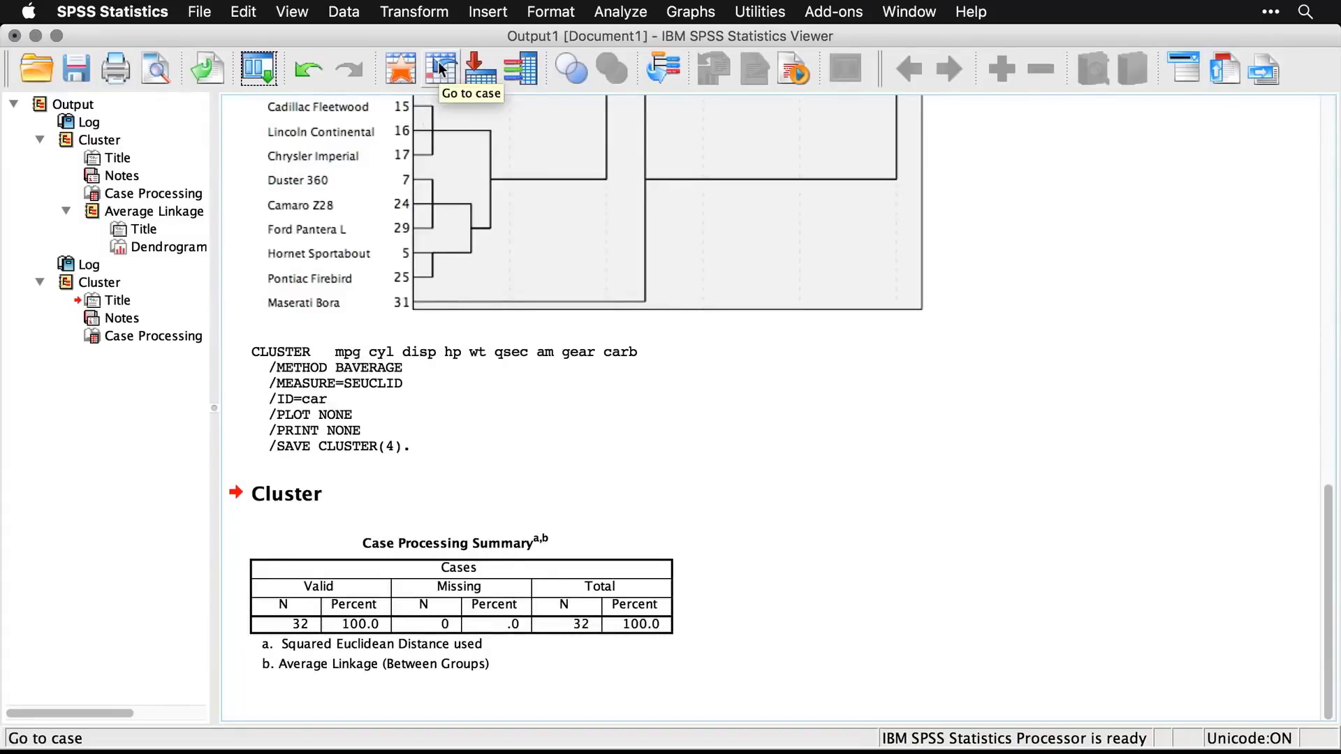
click(402, 64)
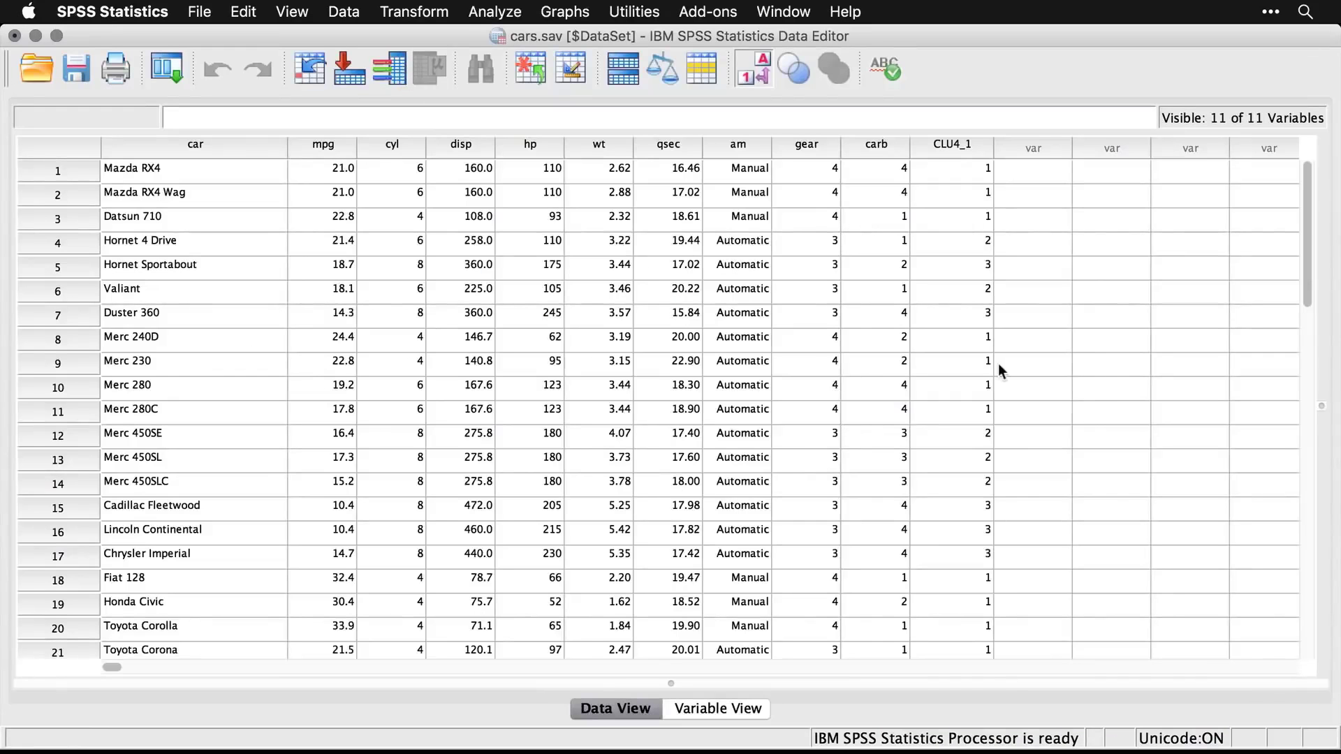
click(963, 143)
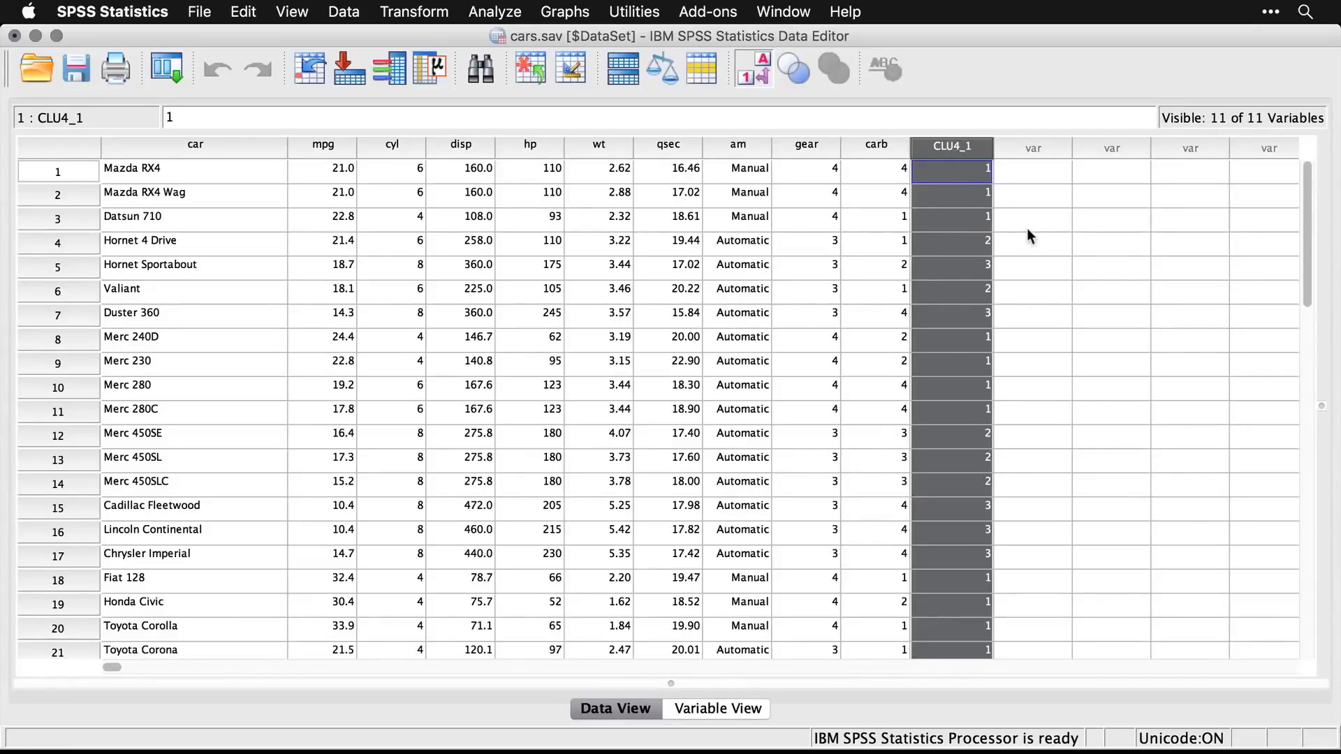
scroll(1023, 305, down, 5)
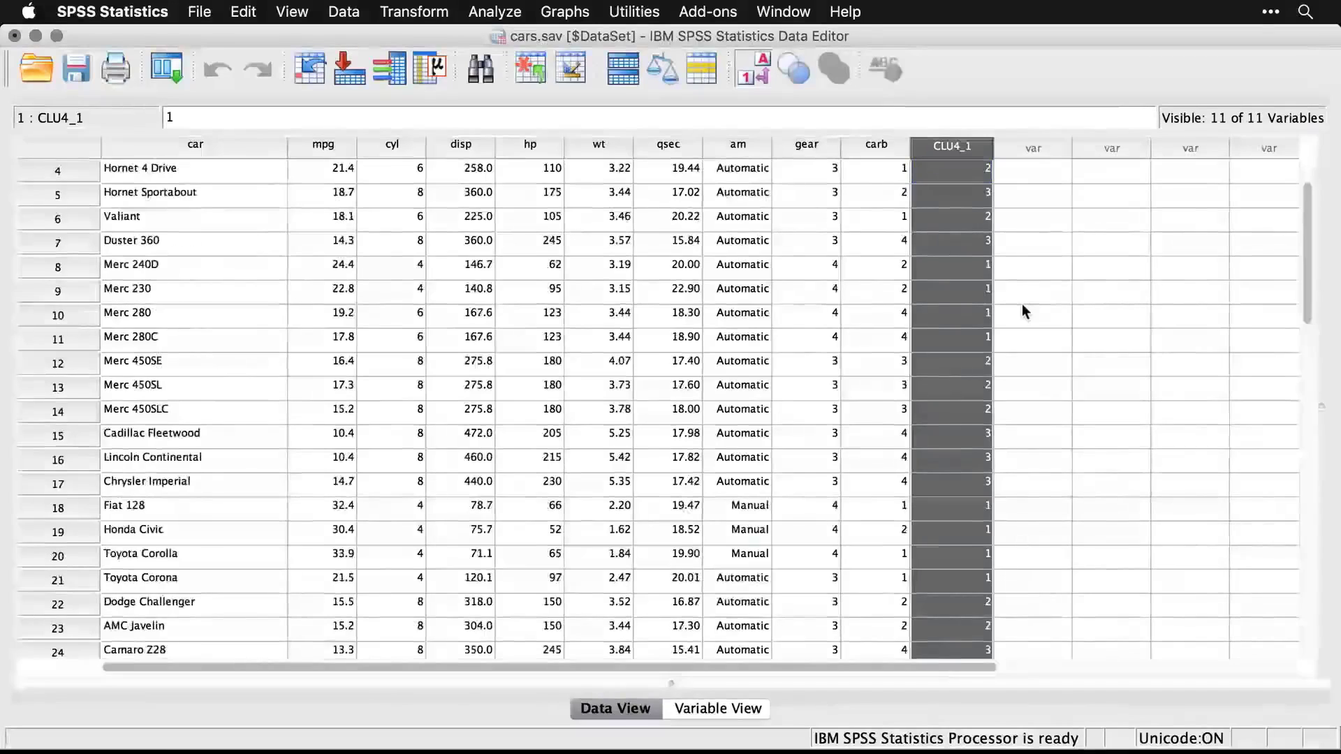
scroll(1021, 312, down, 3)
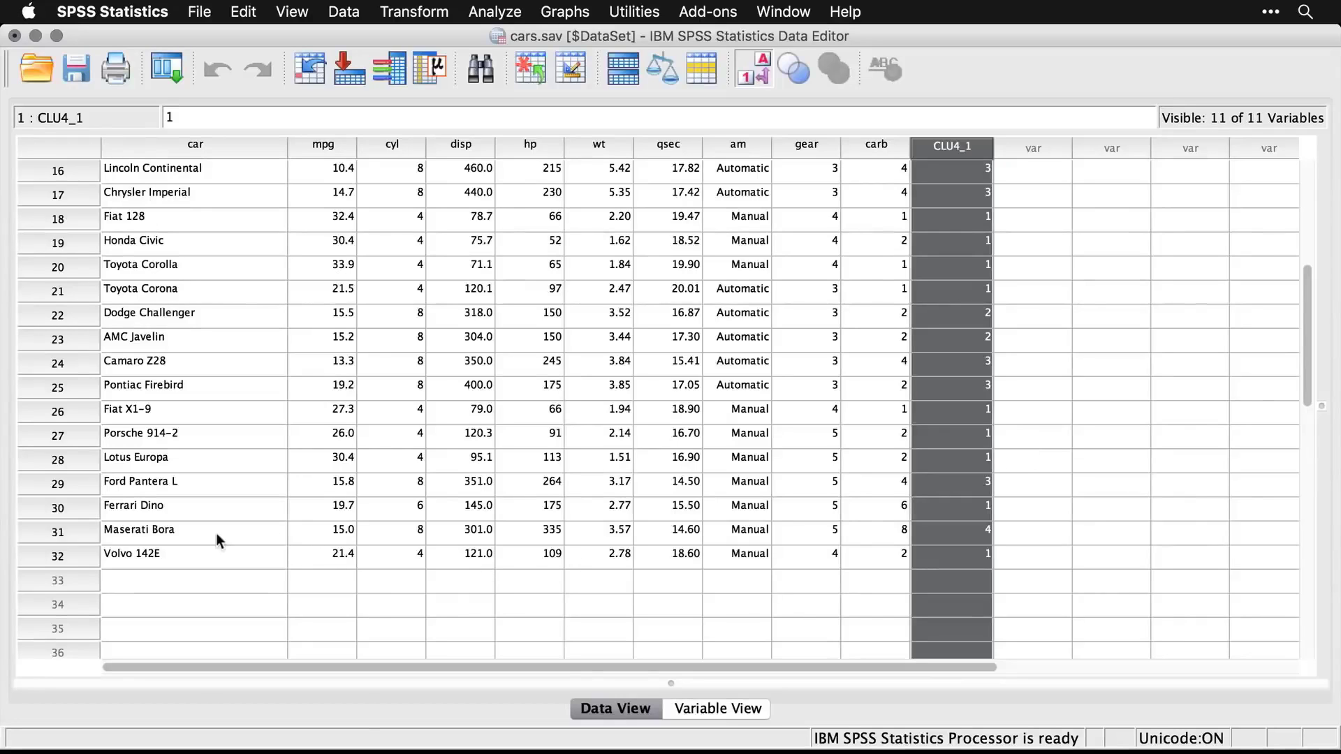
click(57, 534)
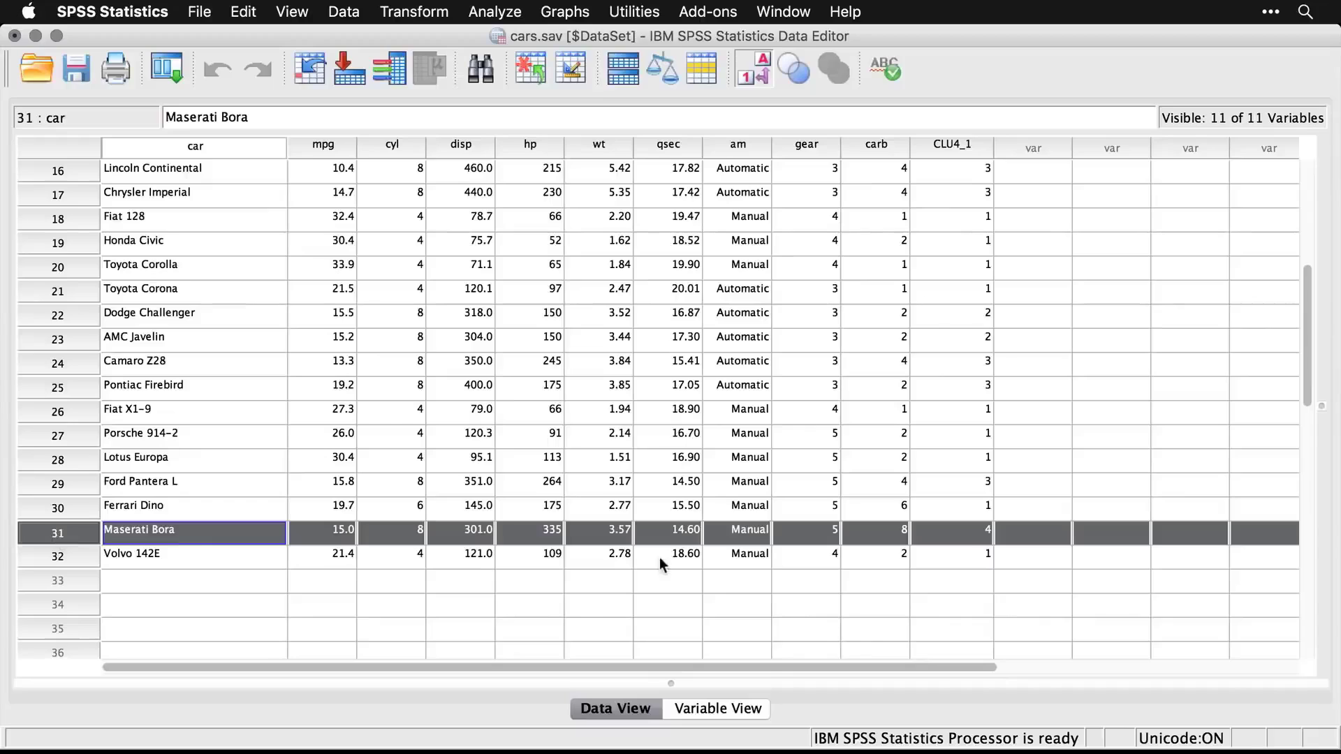
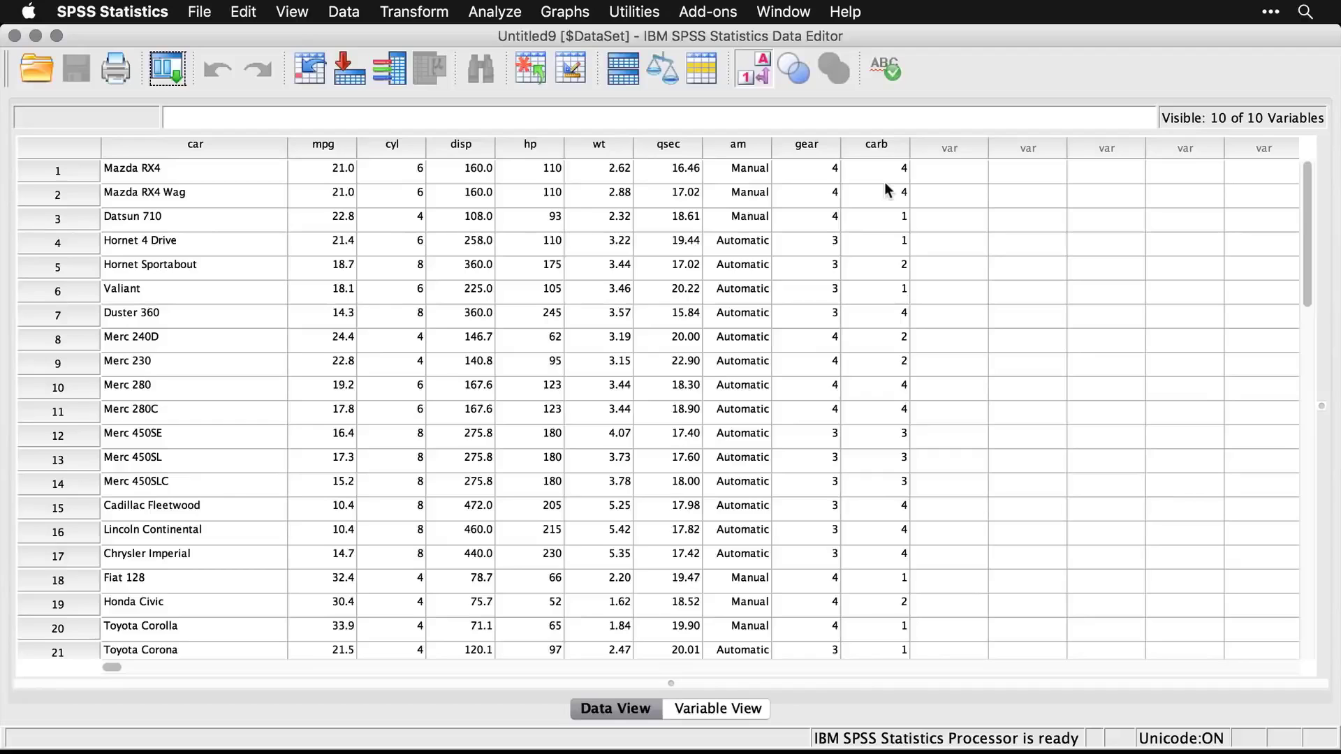
Step: Look through all the cars in the dataset, then bring up the SPSS01_6_2_FactorAnalysis.sps syntax
scroll(885, 184, down, 10)
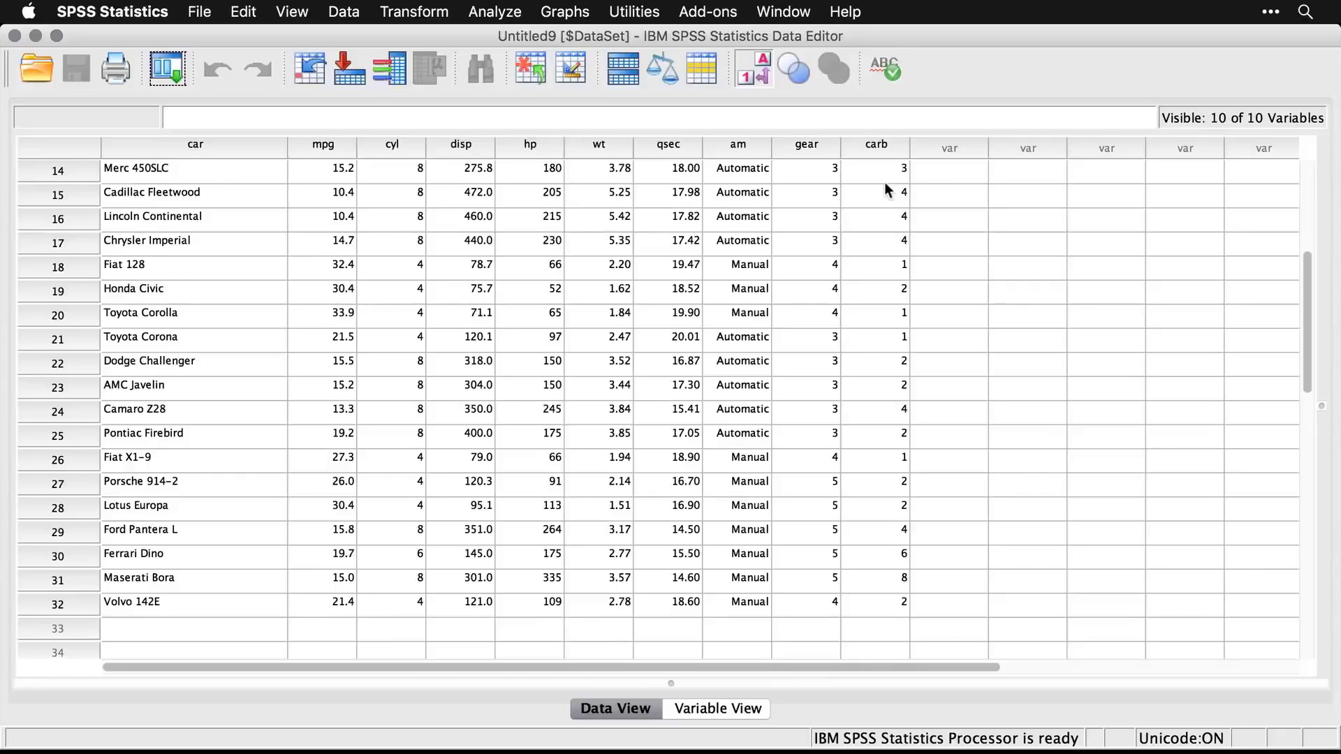
key(super+grave)
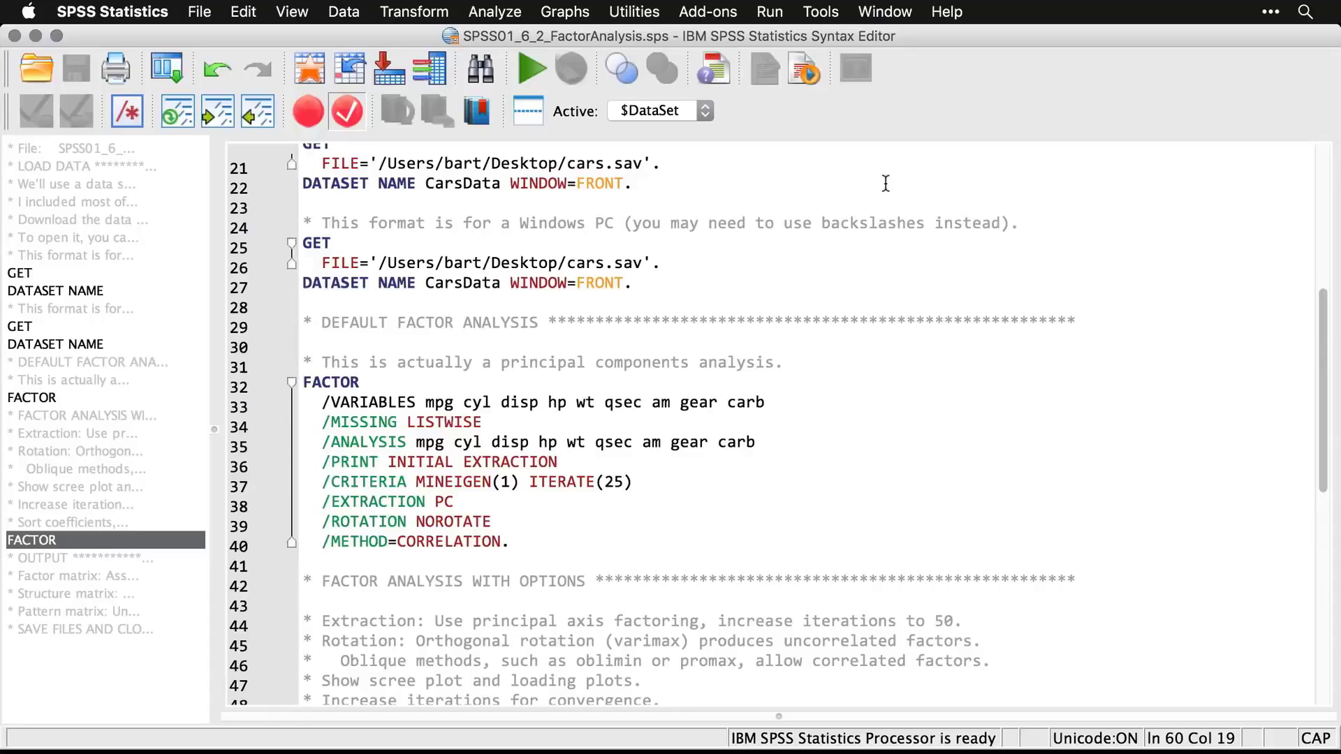
click(886, 183)
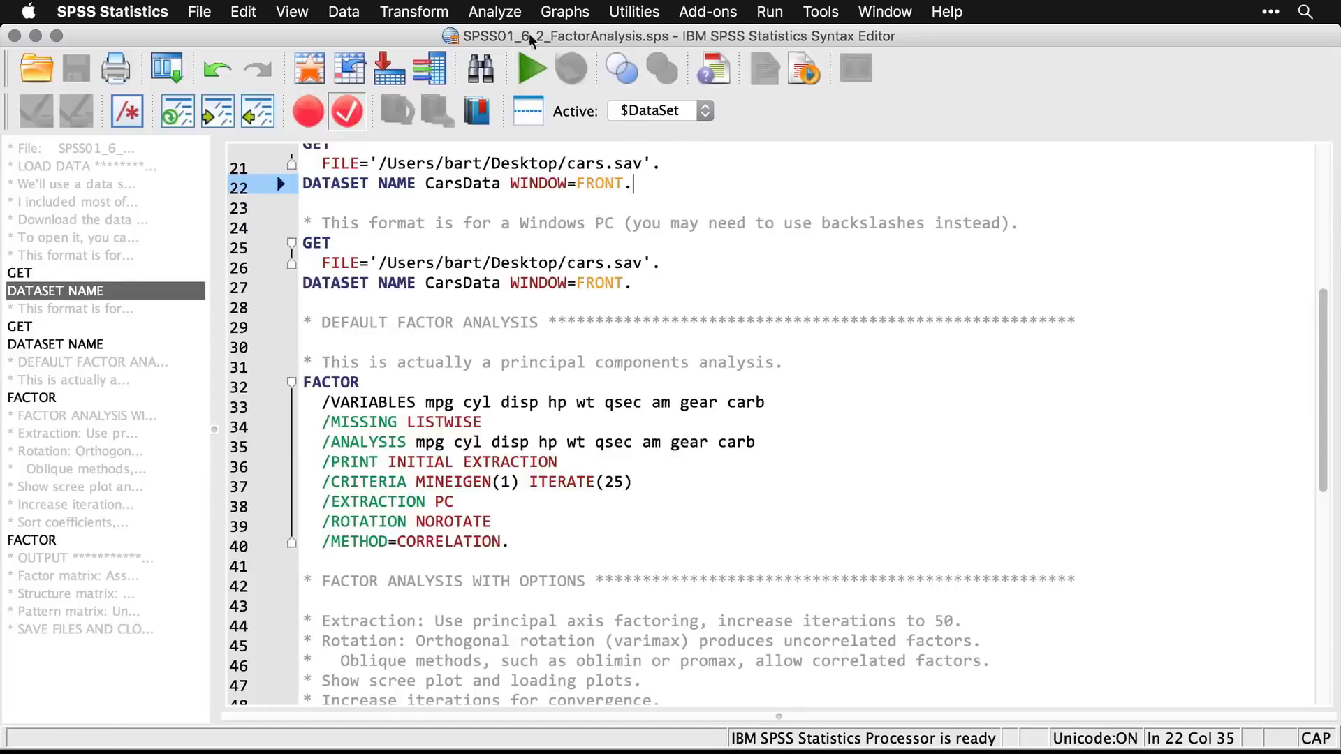
Step: Run a Factor Analysis with default settings on all variables from Miles per Gallon to Number of Carburetors, leaving out Car Name
click(503, 16)
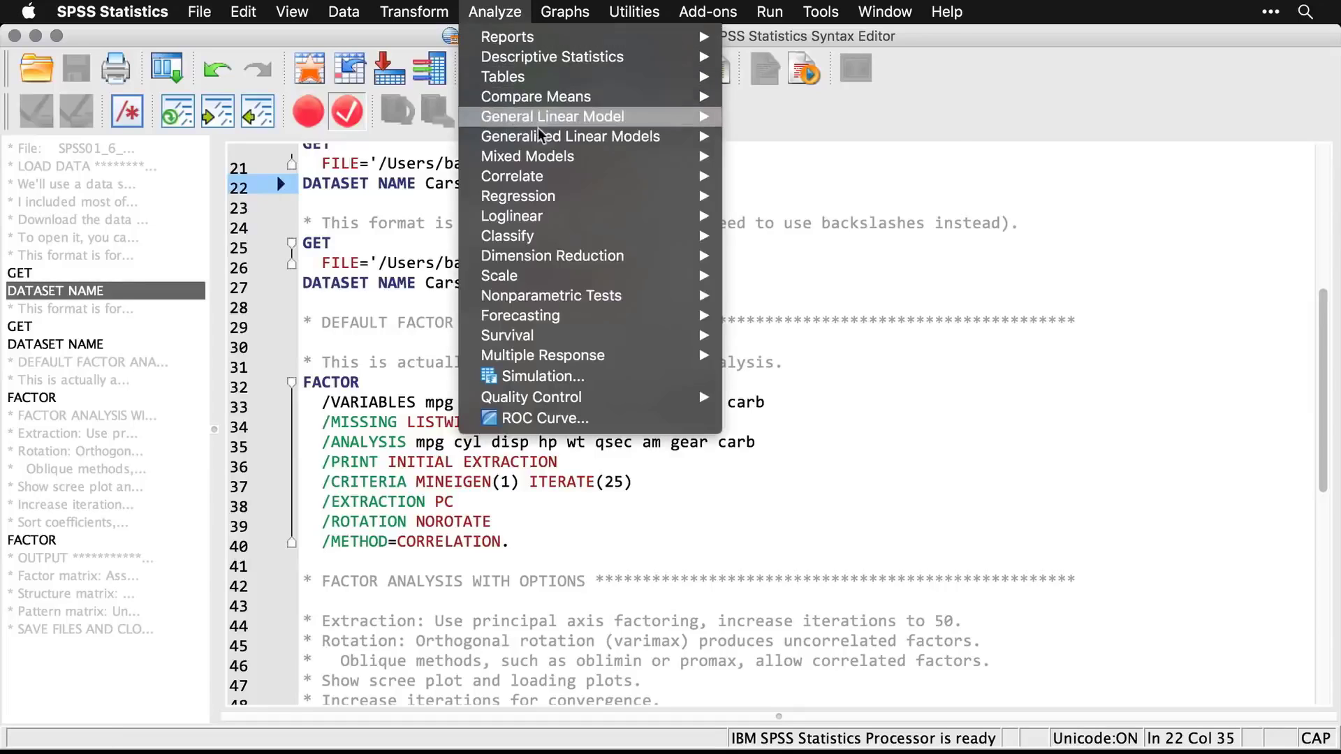
mouse_move(599, 257)
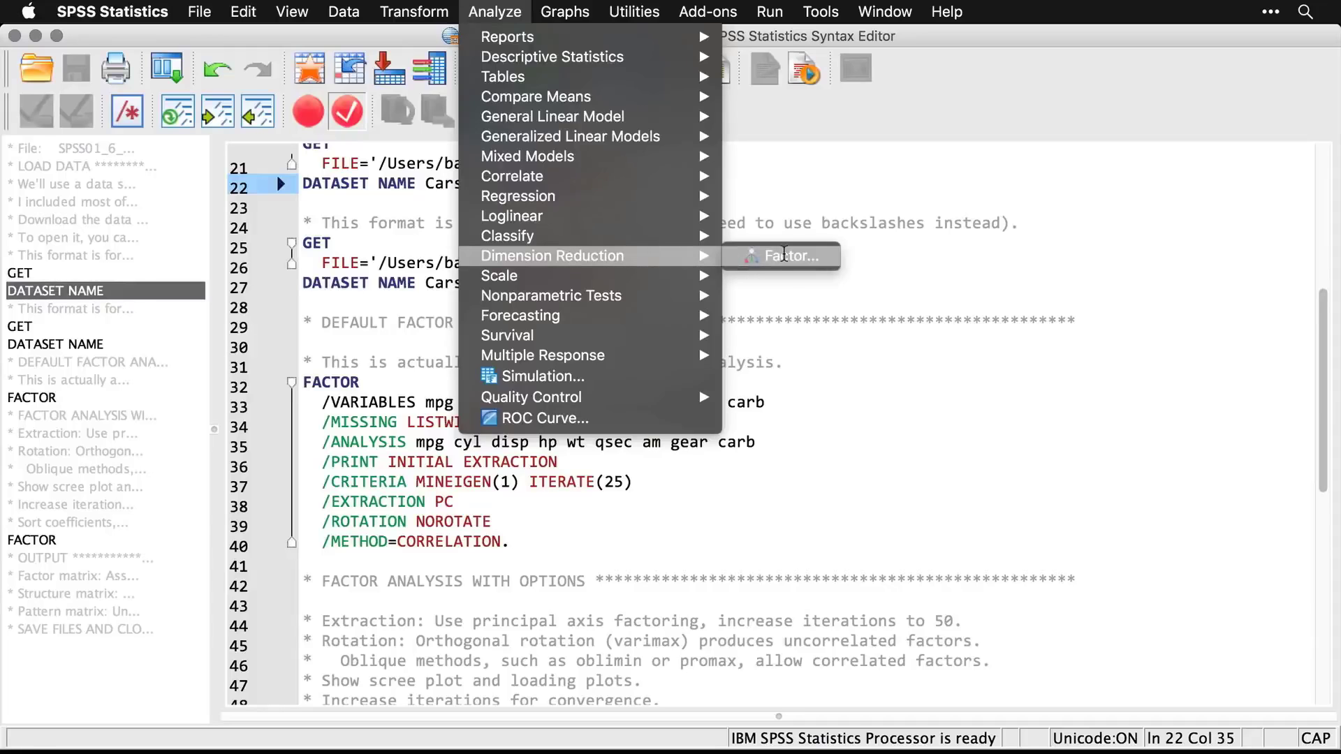
click(784, 254)
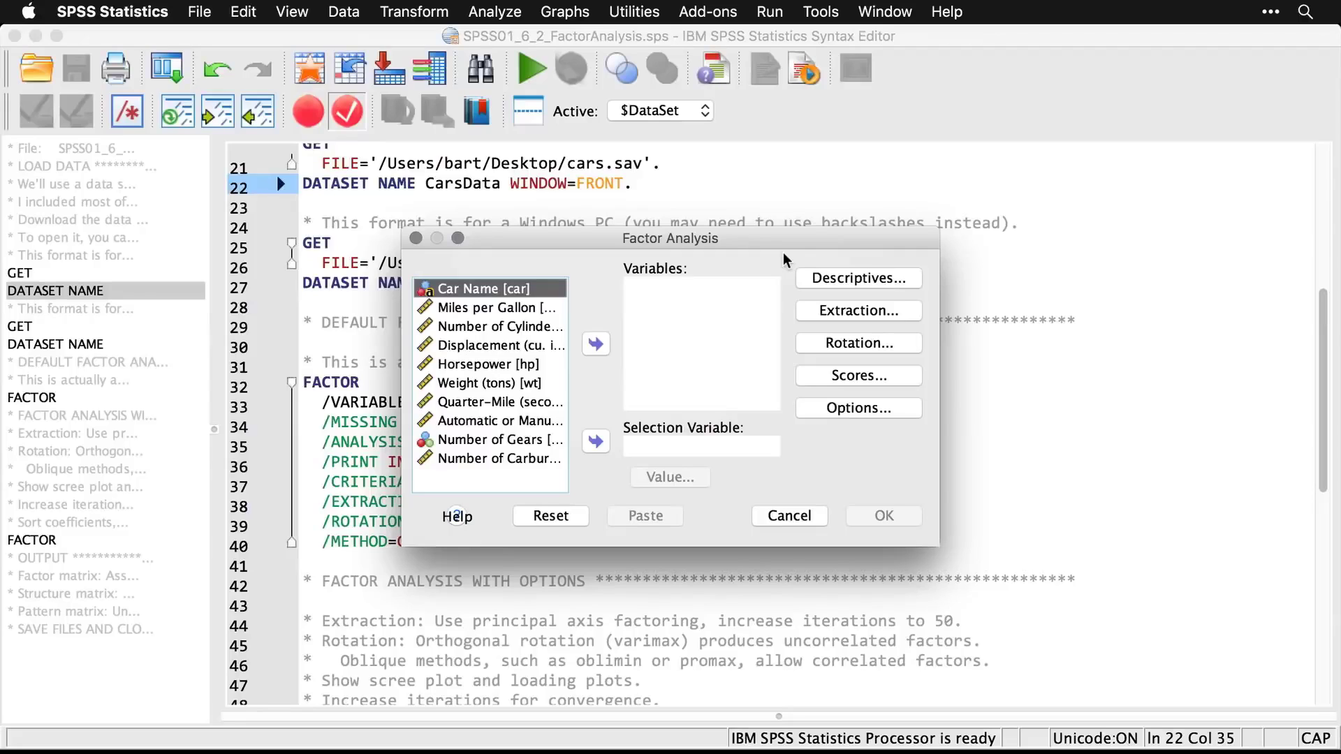
click(522, 309)
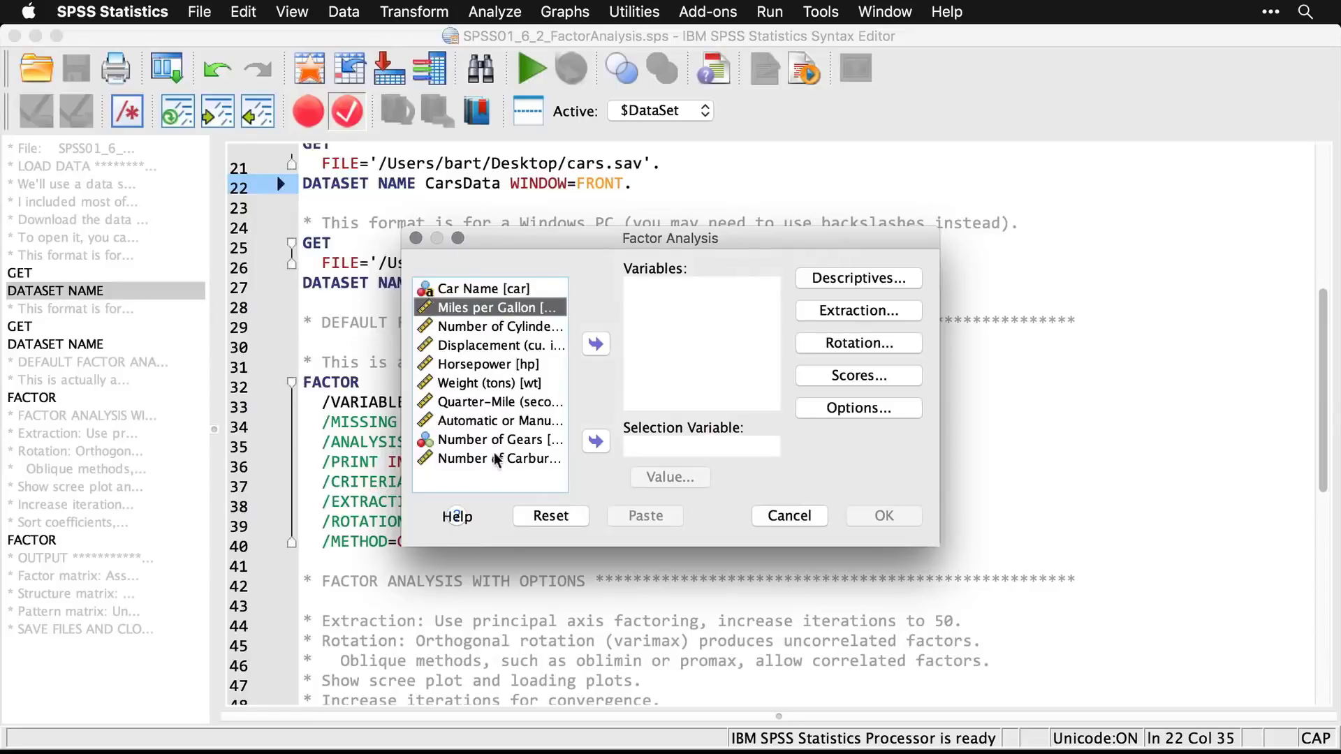
shift+click(480, 459)
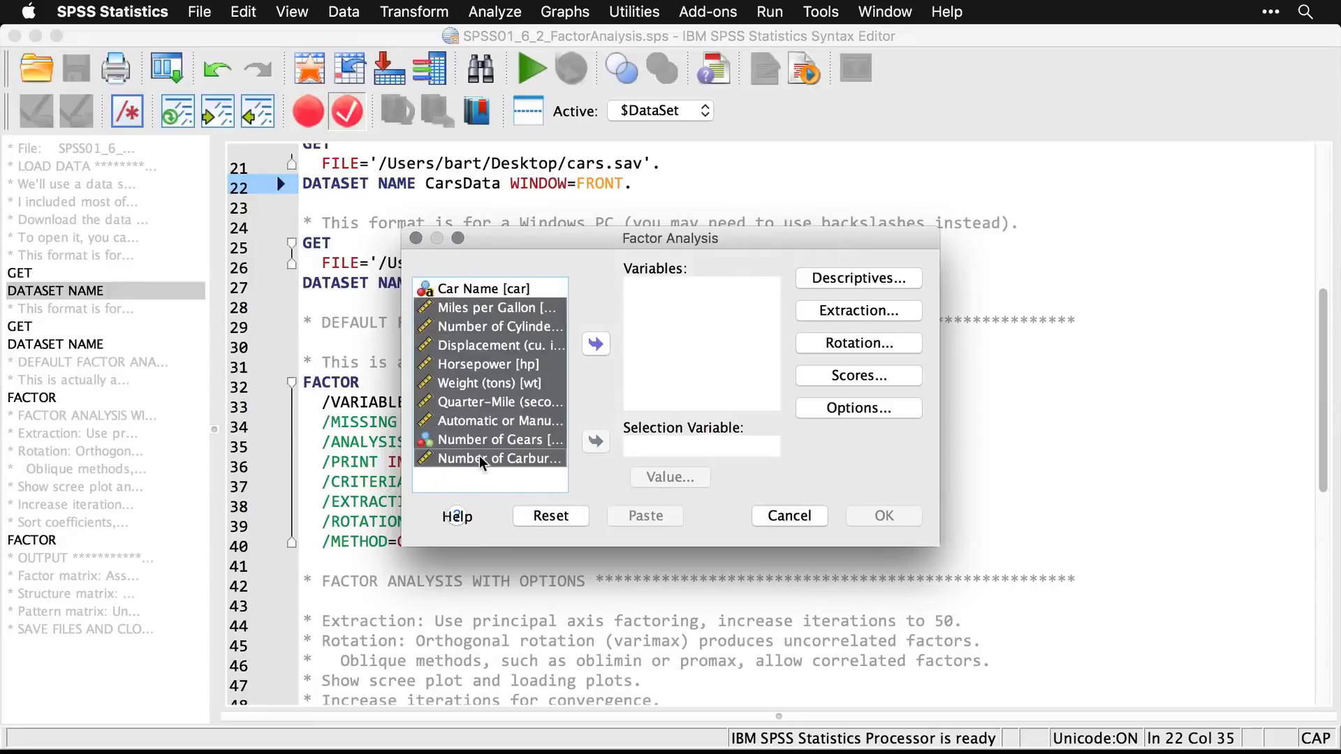
click(594, 344)
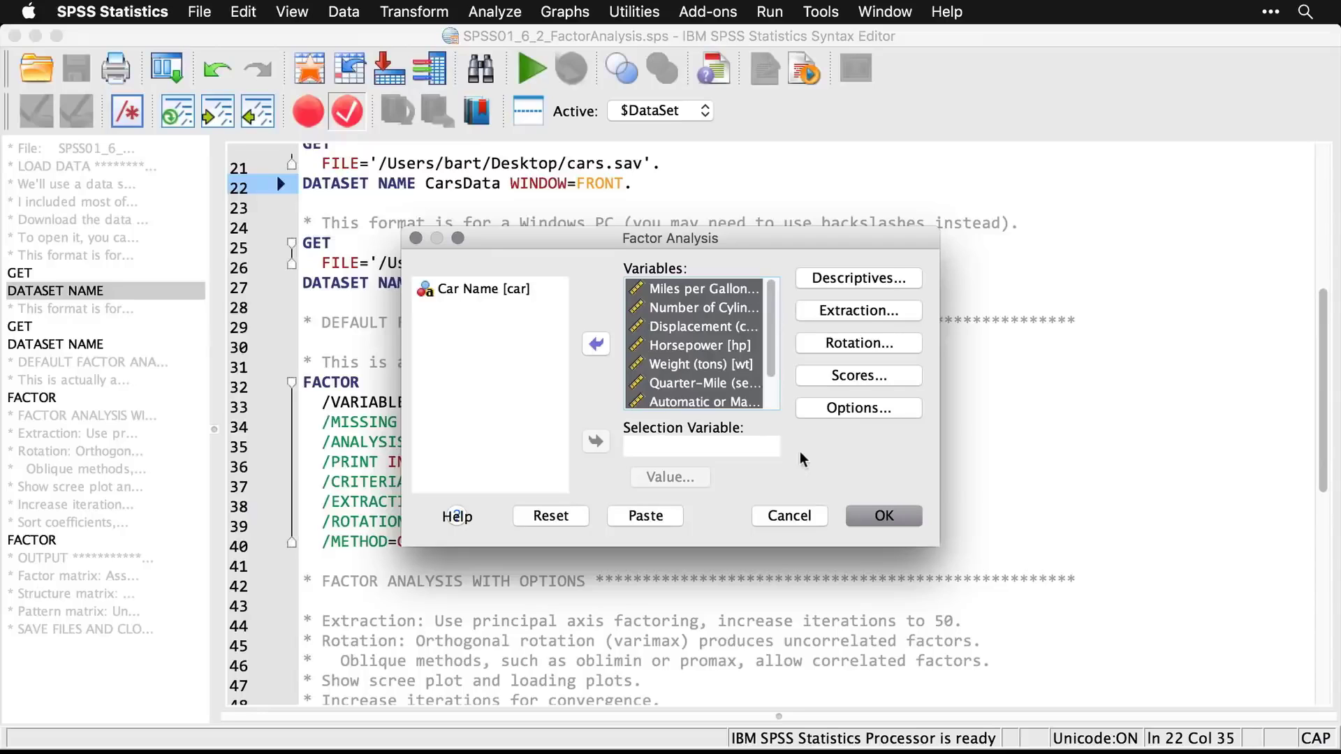
click(886, 518)
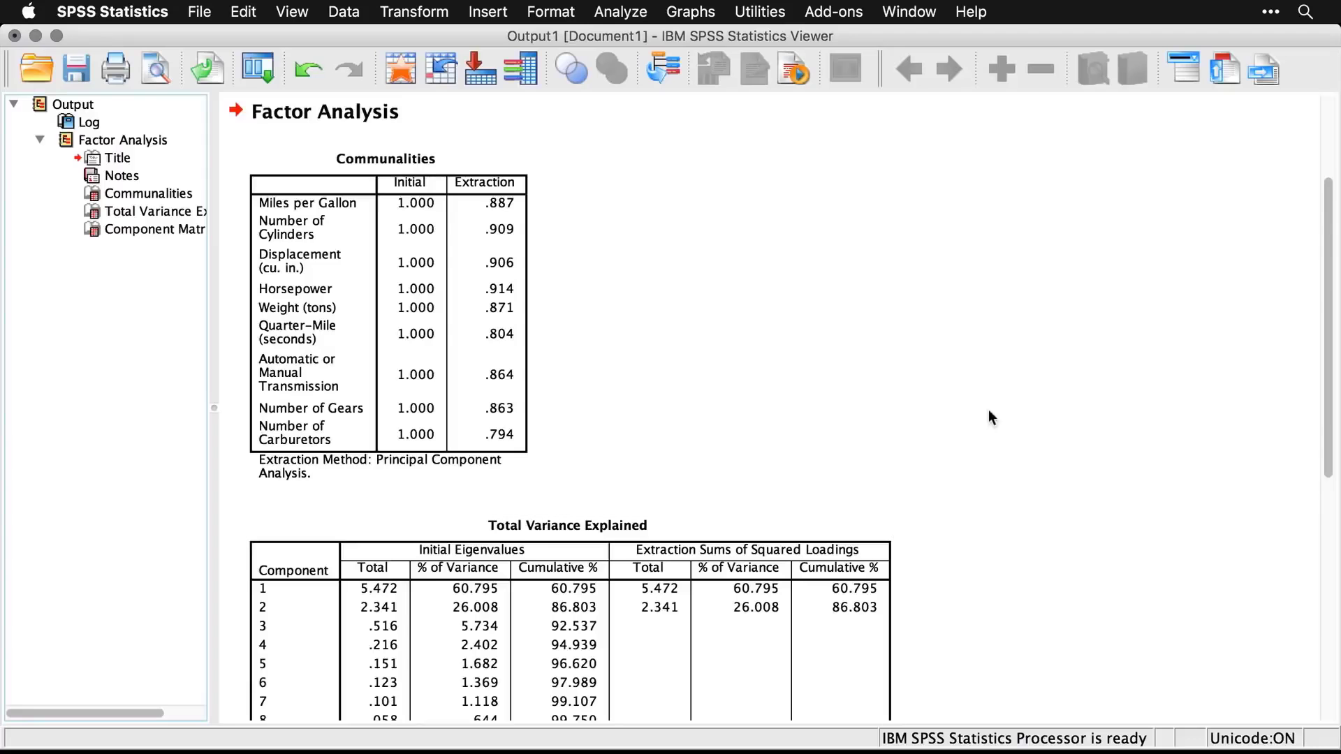
Step: Review the FACTOR command log, the Communalities table and the Total Variance Explained table in the factor analysis output
scroll(989, 417, up, 4)
scroll(988, 409, up, 1)
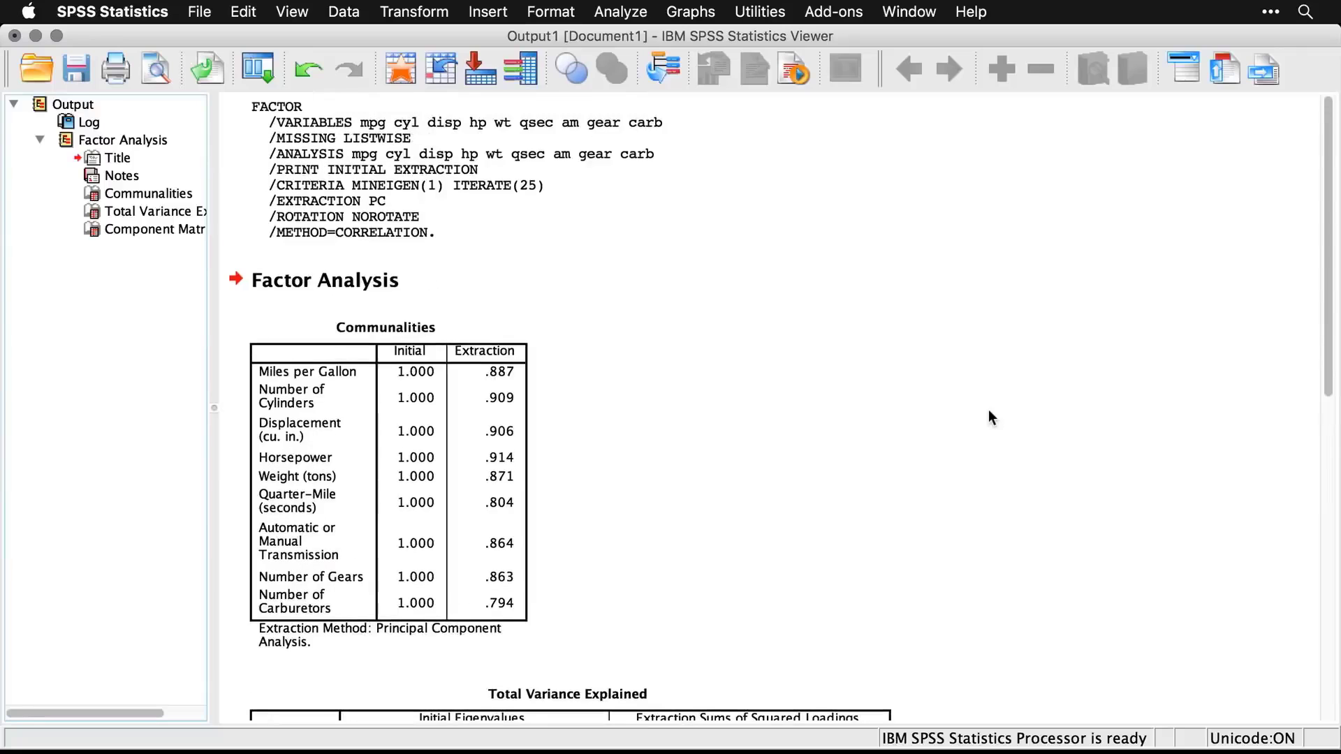
click(573, 172)
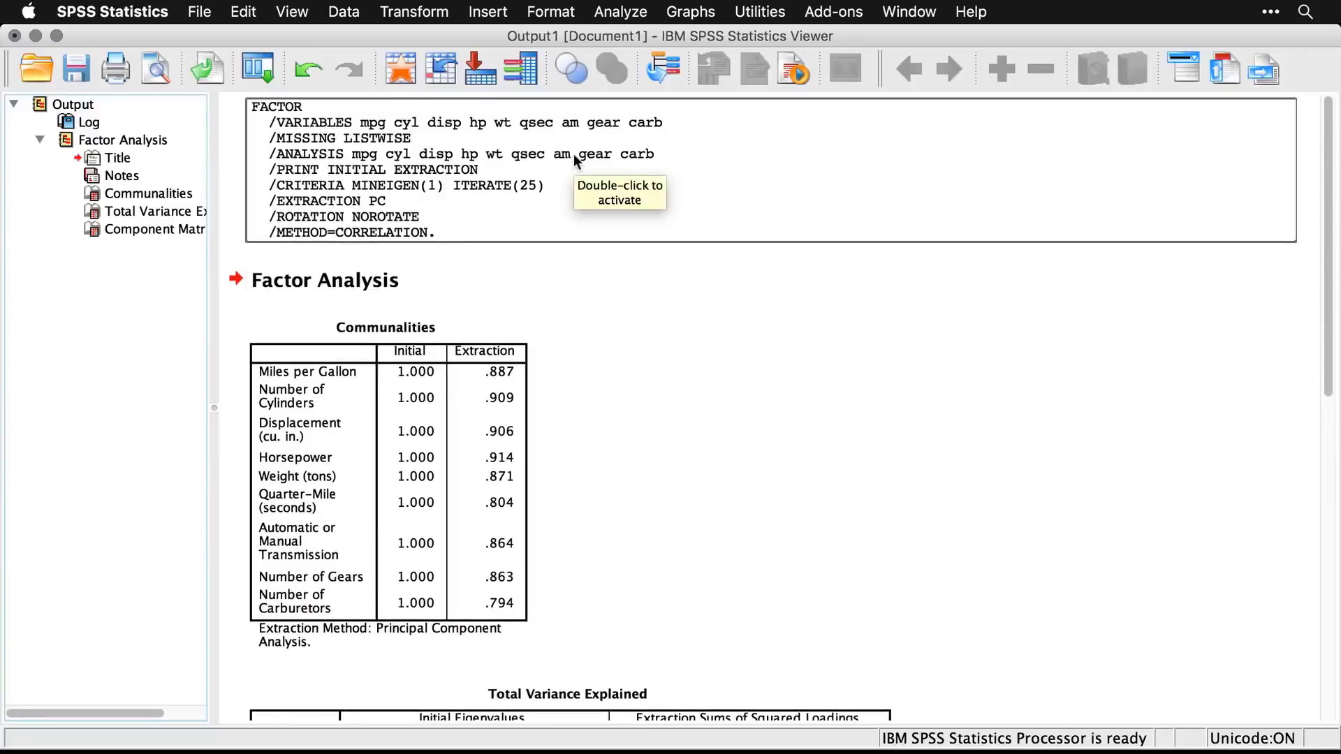
click(727, 387)
scroll(727, 386, down, 2)
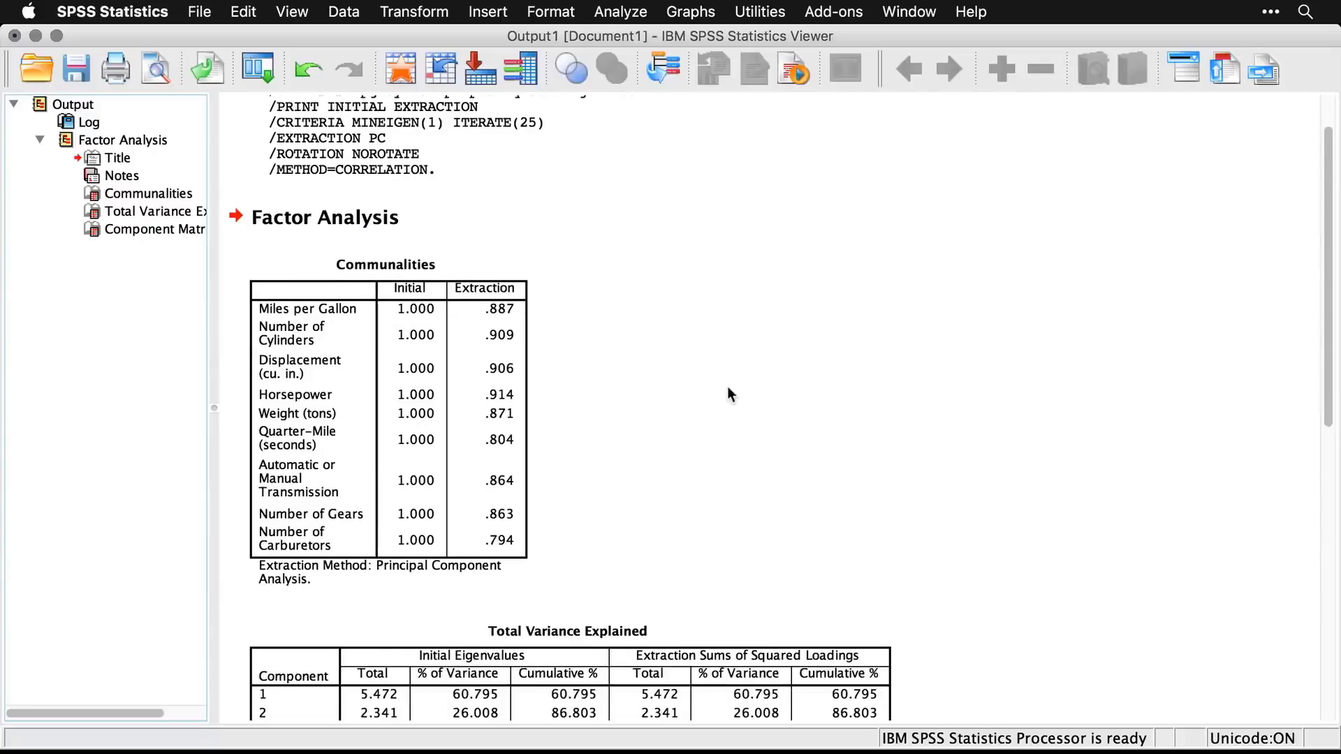
scroll(727, 386, down, 1)
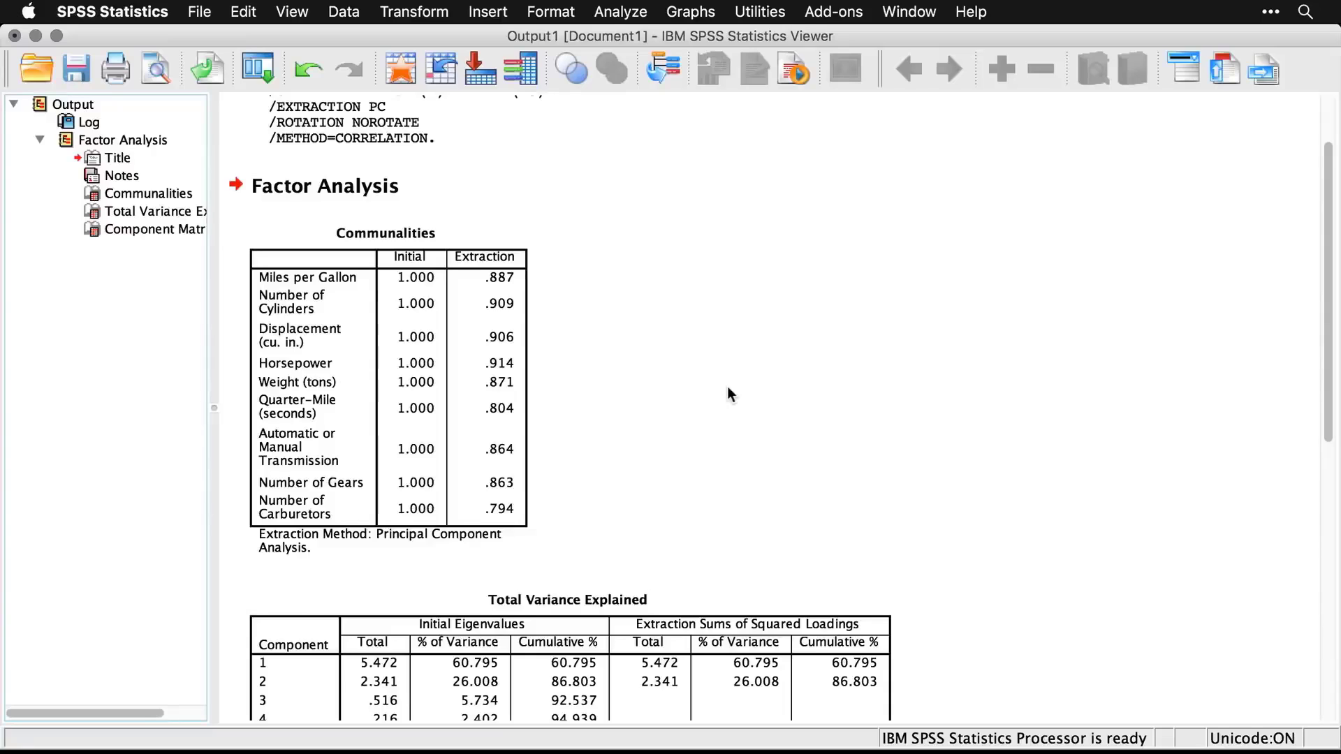
scroll(664, 359, down, 5)
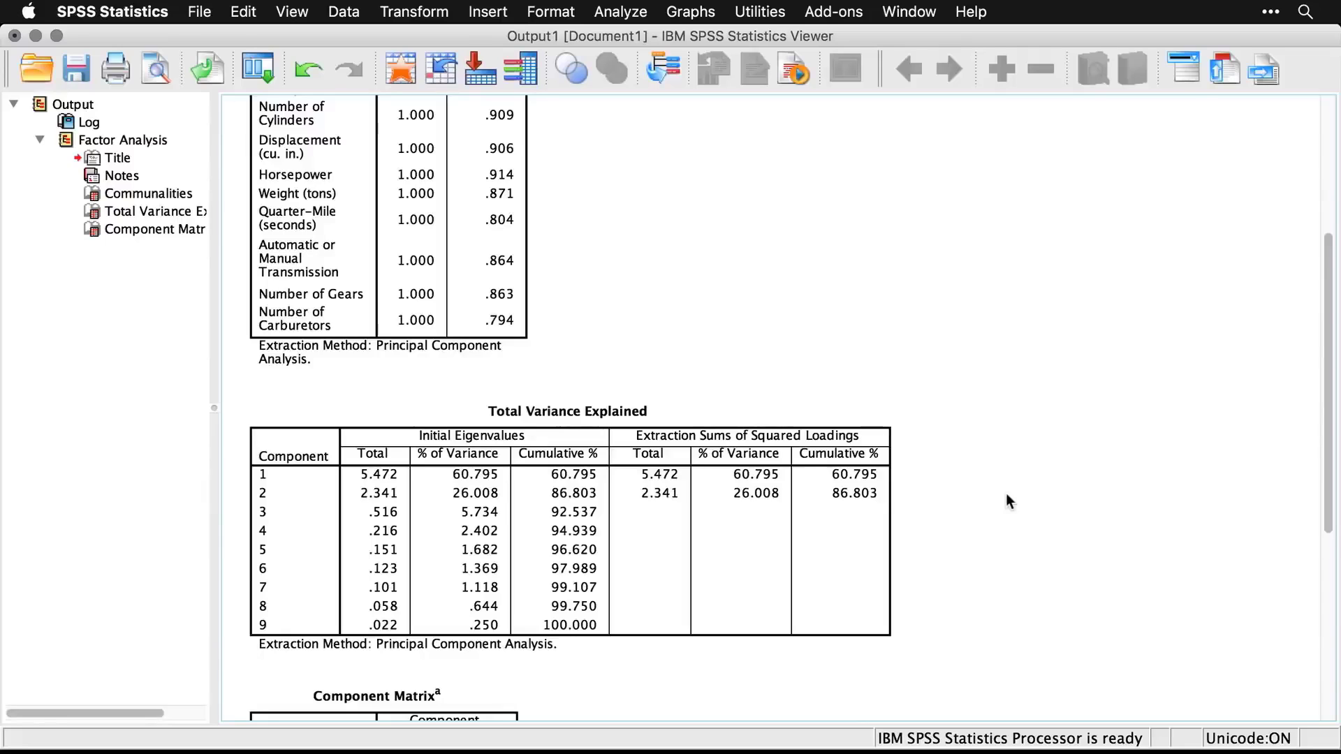
scroll(1008, 500, down, 3)
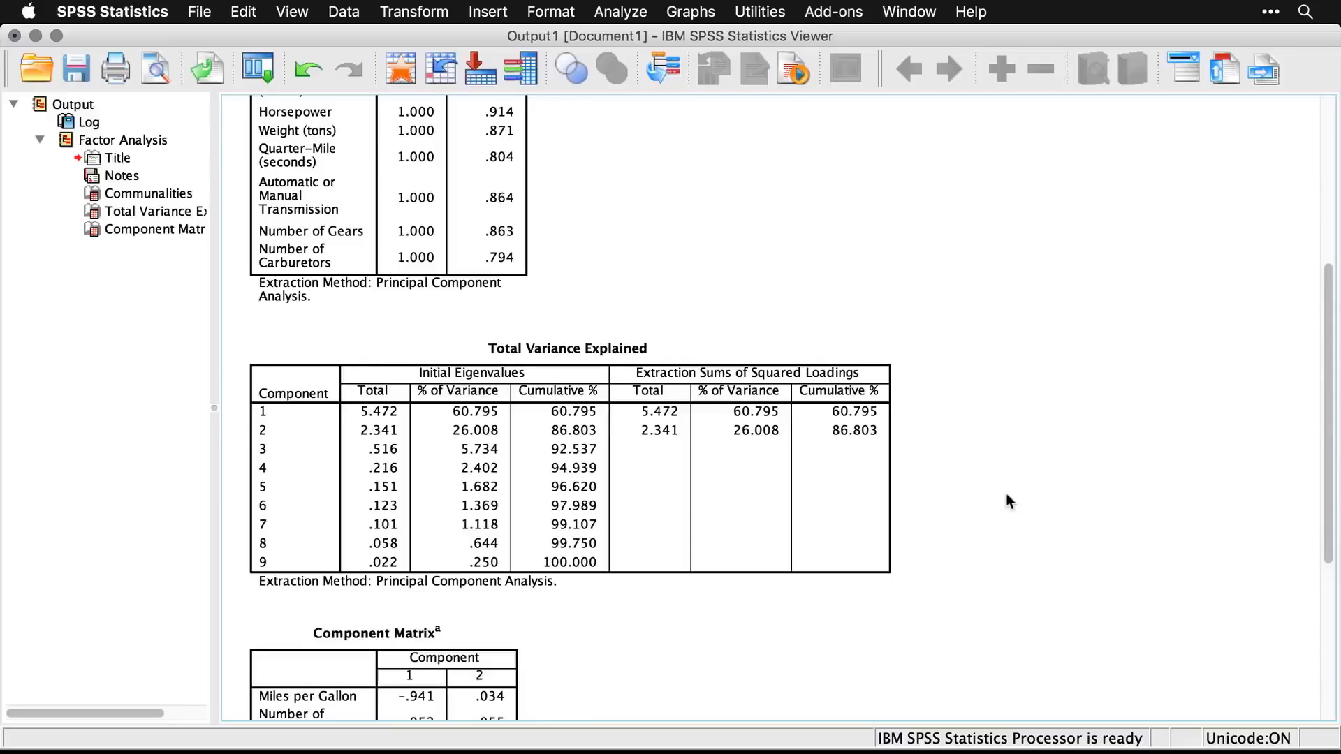
Step: Examine the Component Matrix loadings of every car variable on the extracted components
click(772, 468)
scroll(968, 435, down, 5)
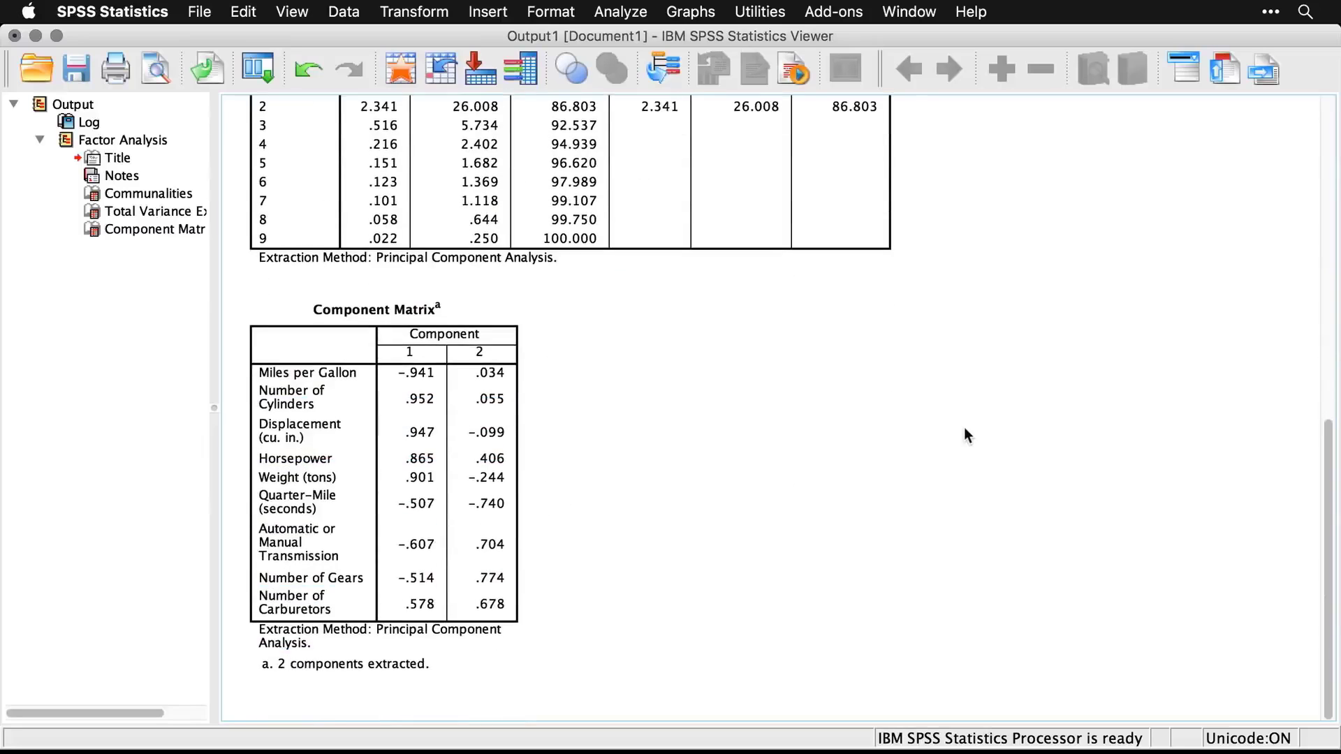
click(508, 424)
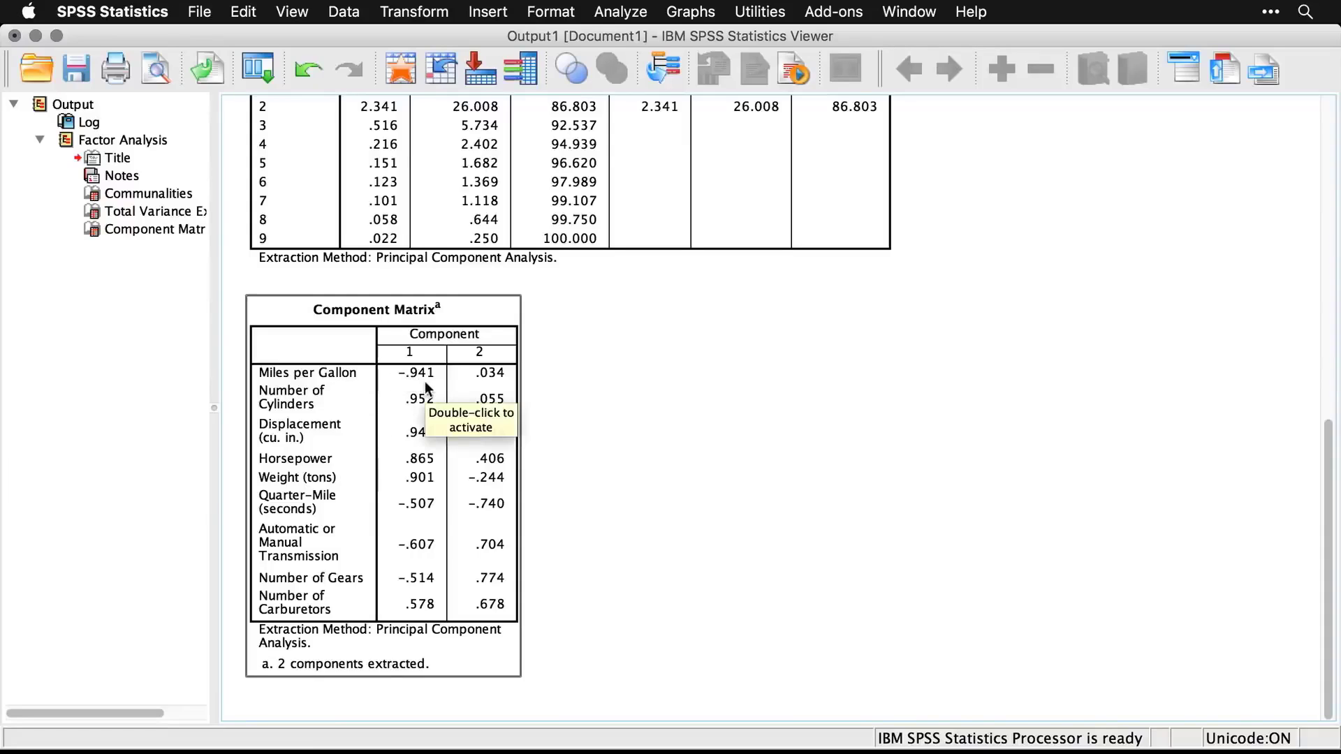
click(529, 385)
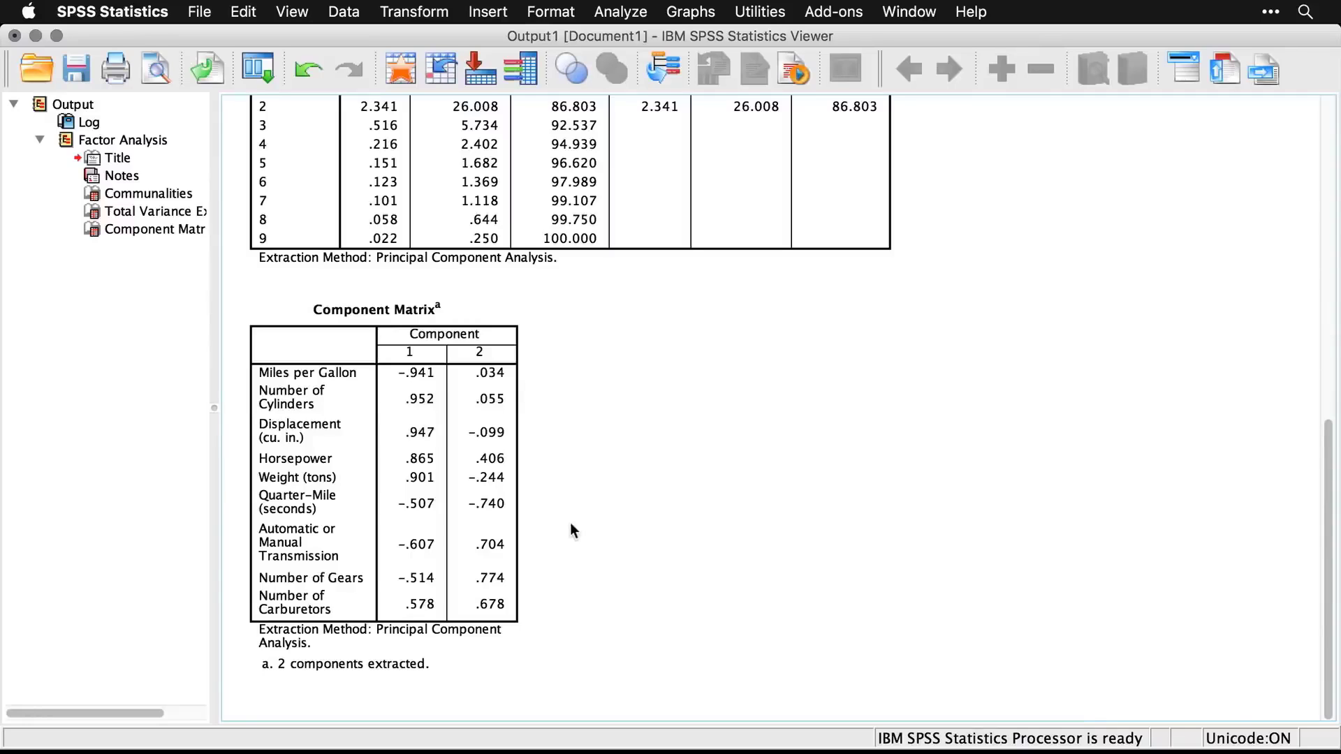
click(500, 639)
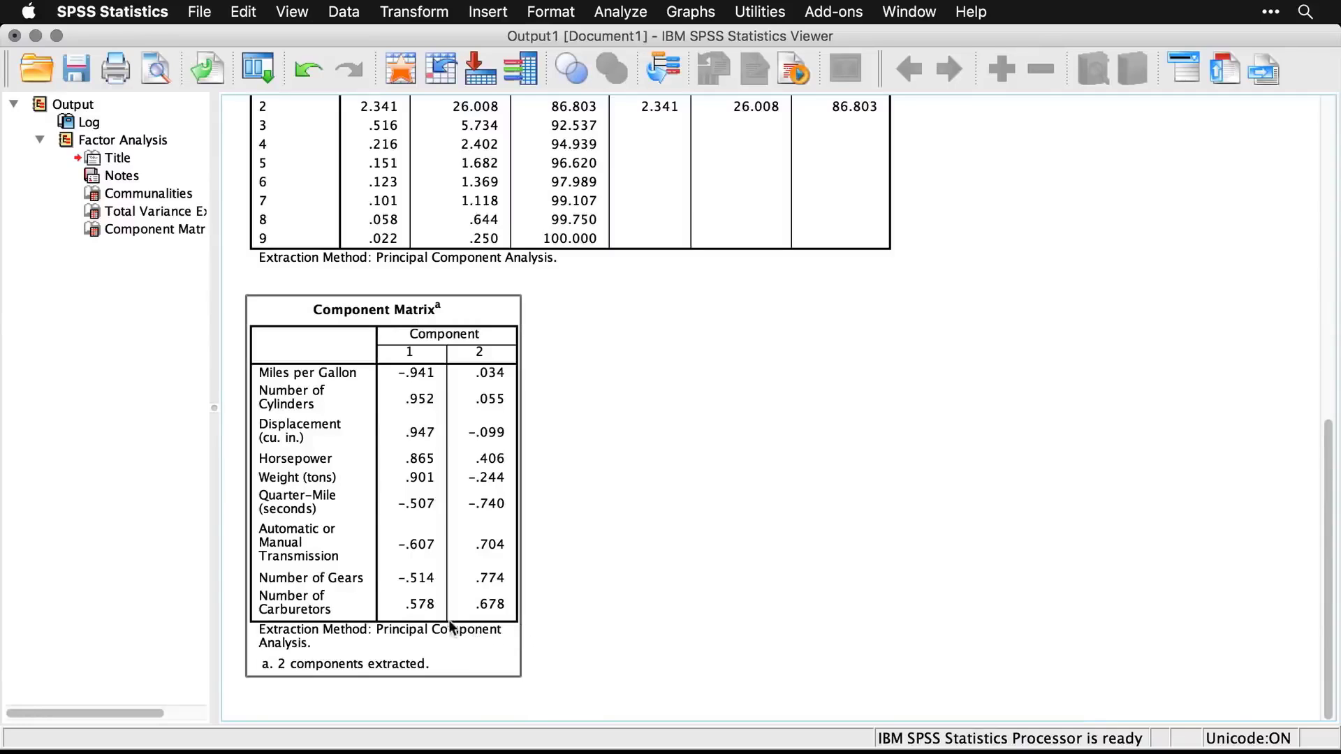
click(607, 593)
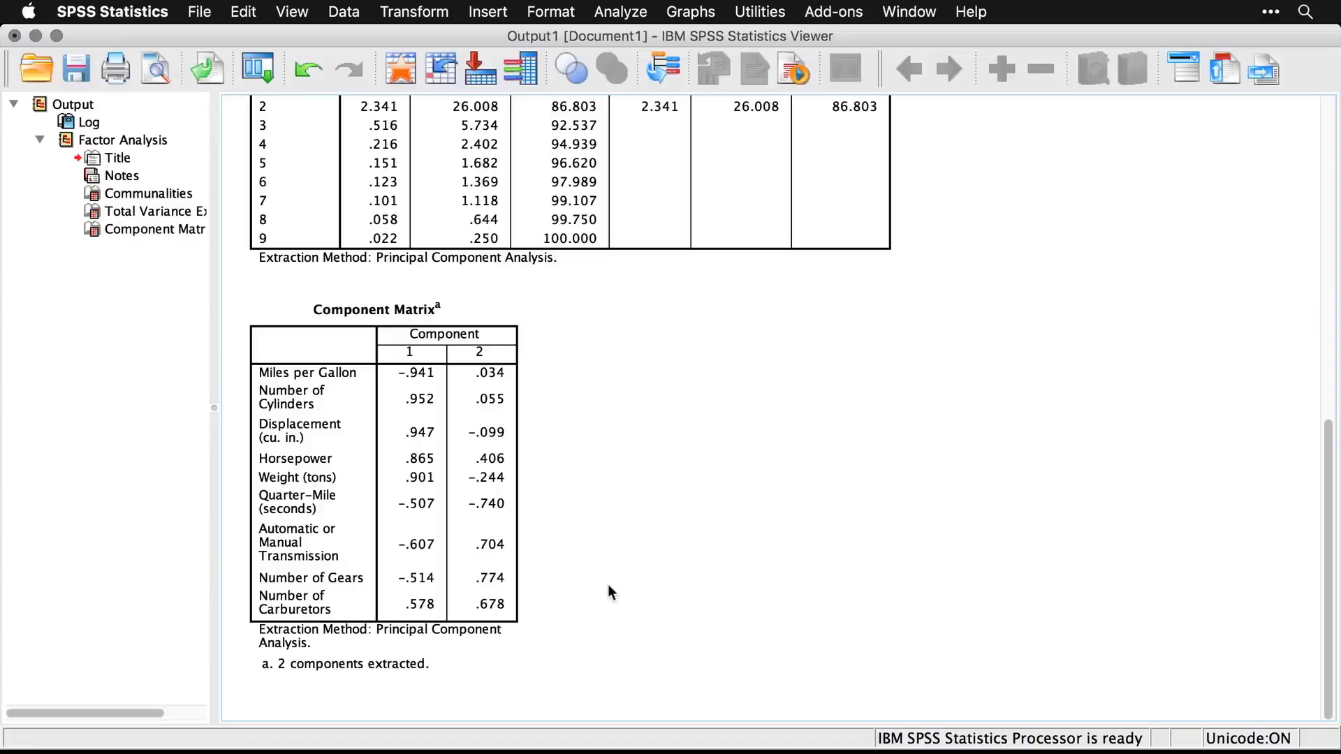
Step: Clear all output from the Viewer and recall Factor Analysis, turning off Initial solution in its descriptives
click(37, 105)
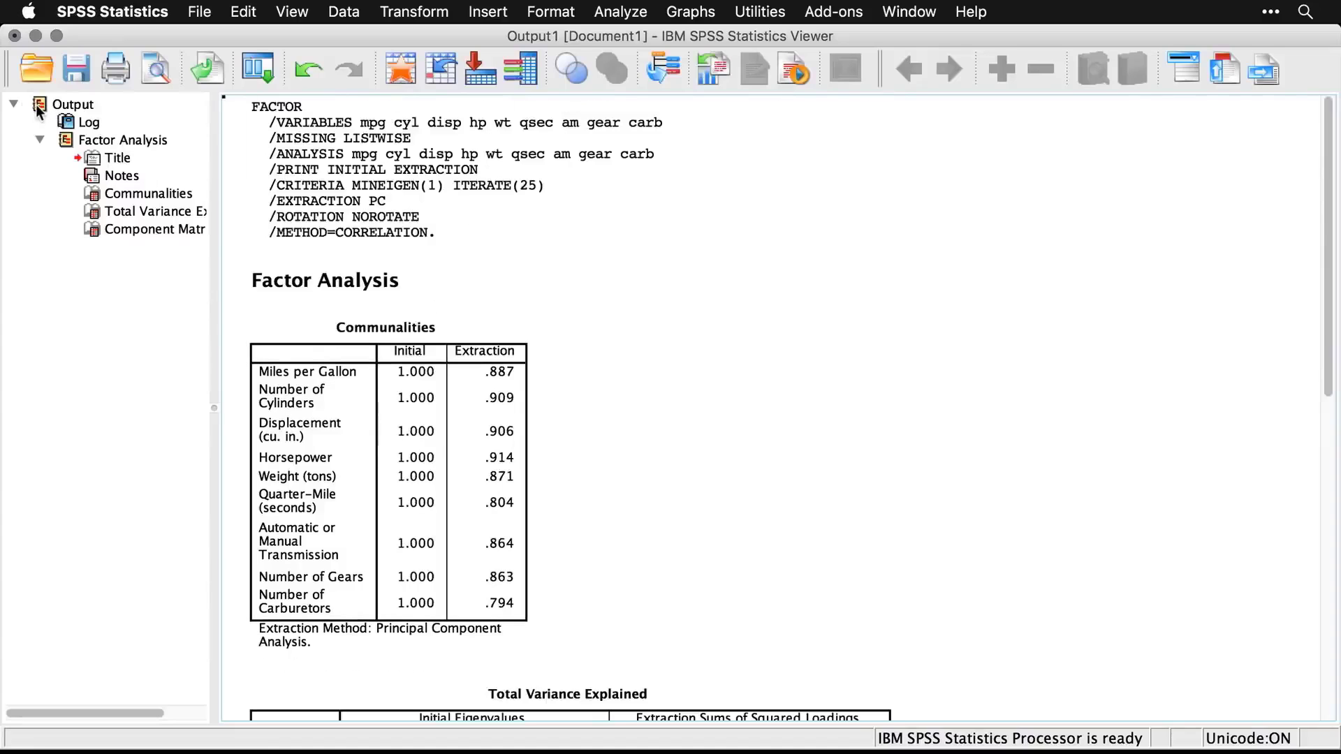
key(Delete)
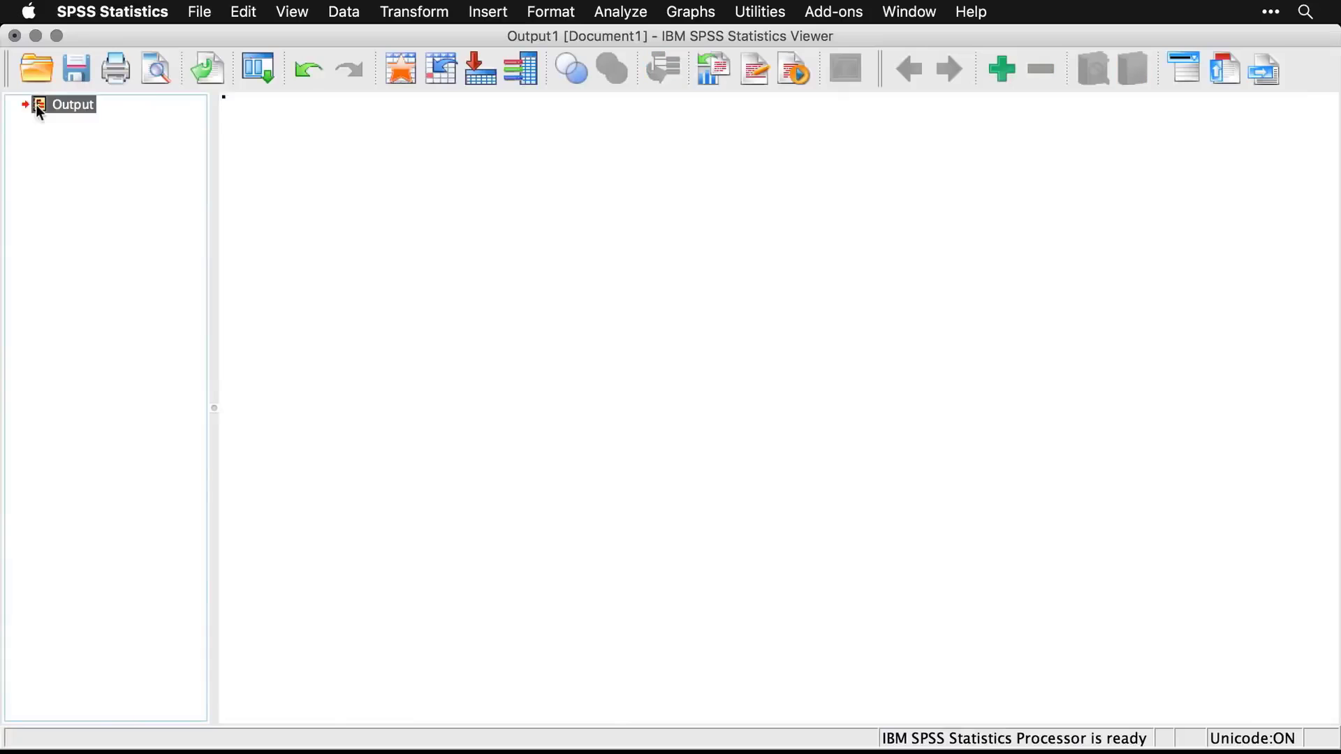
click(259, 68)
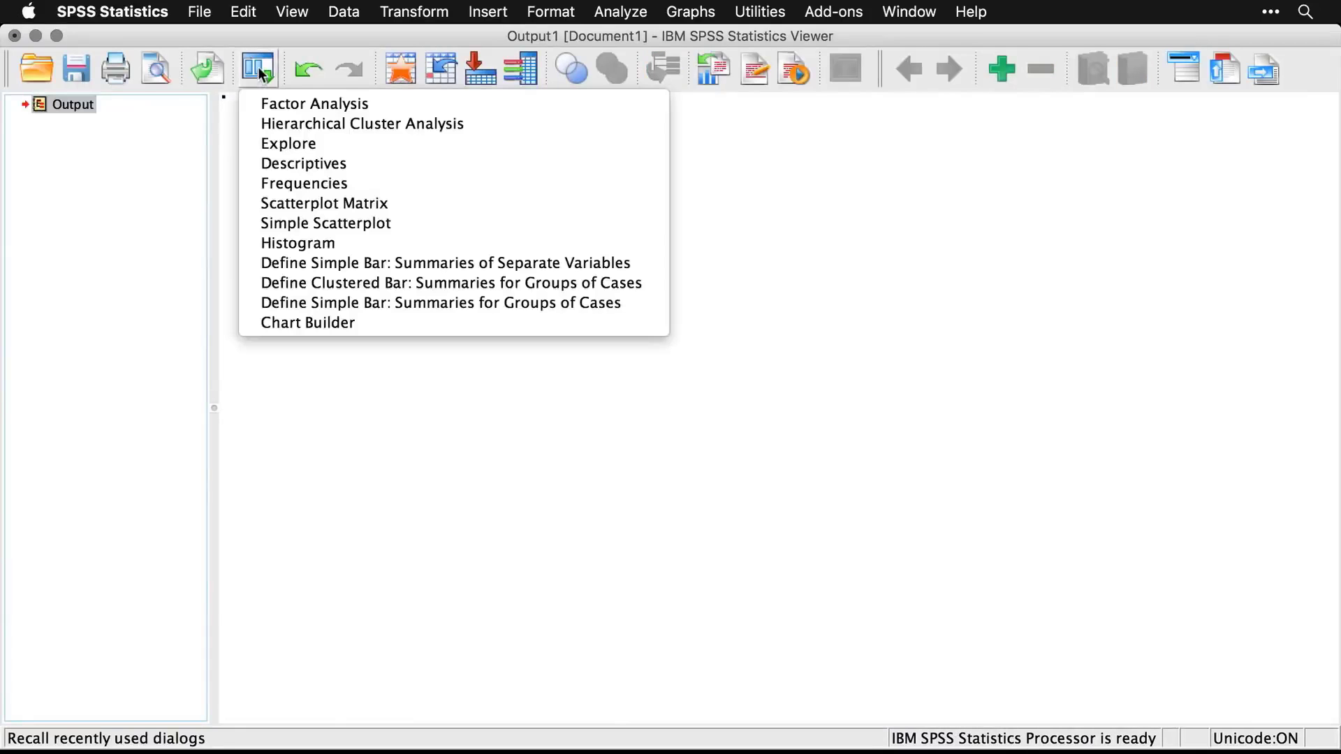
click(279, 102)
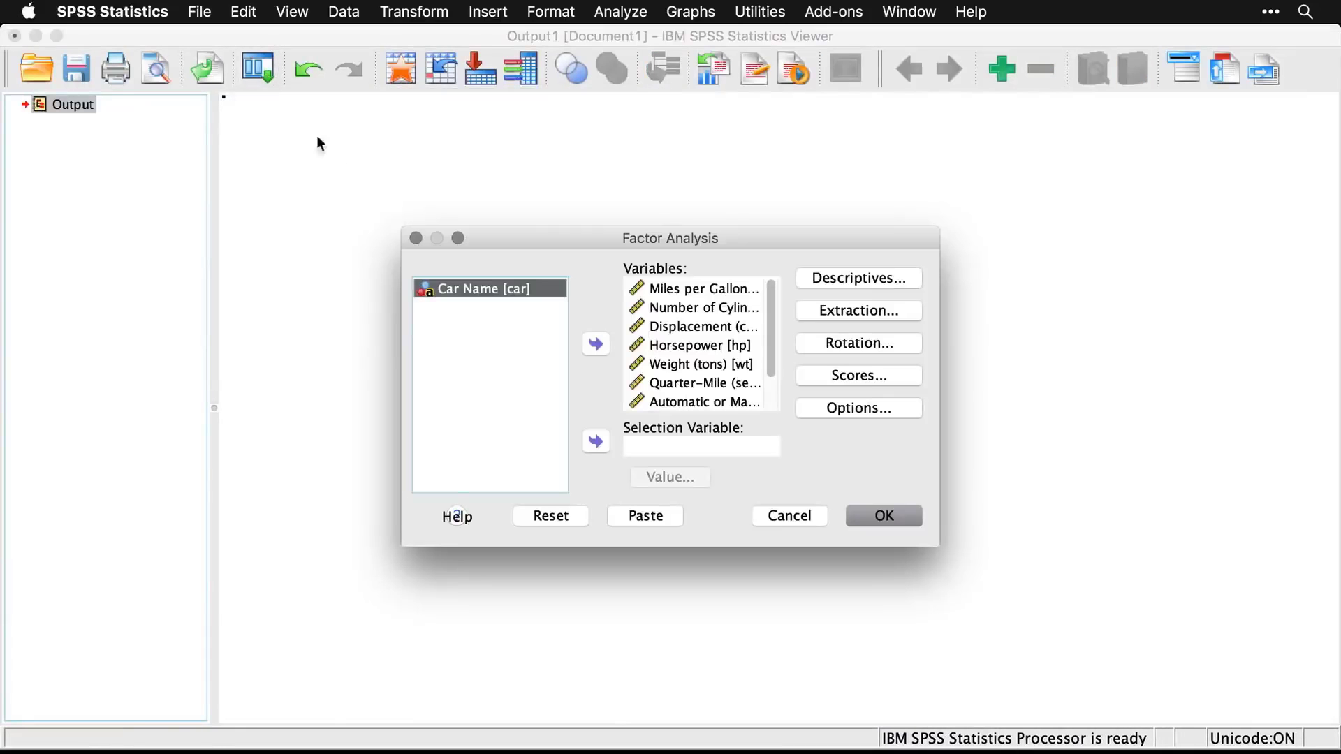
click(880, 282)
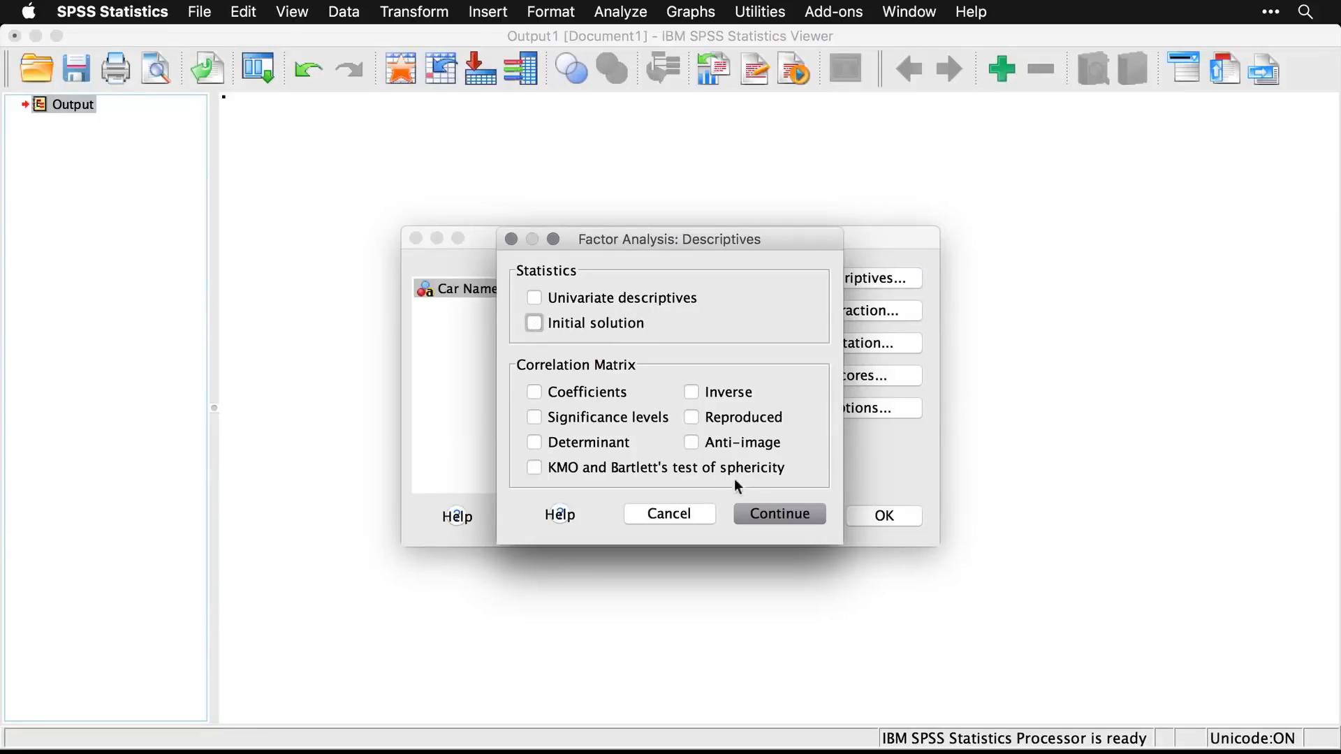
click(781, 514)
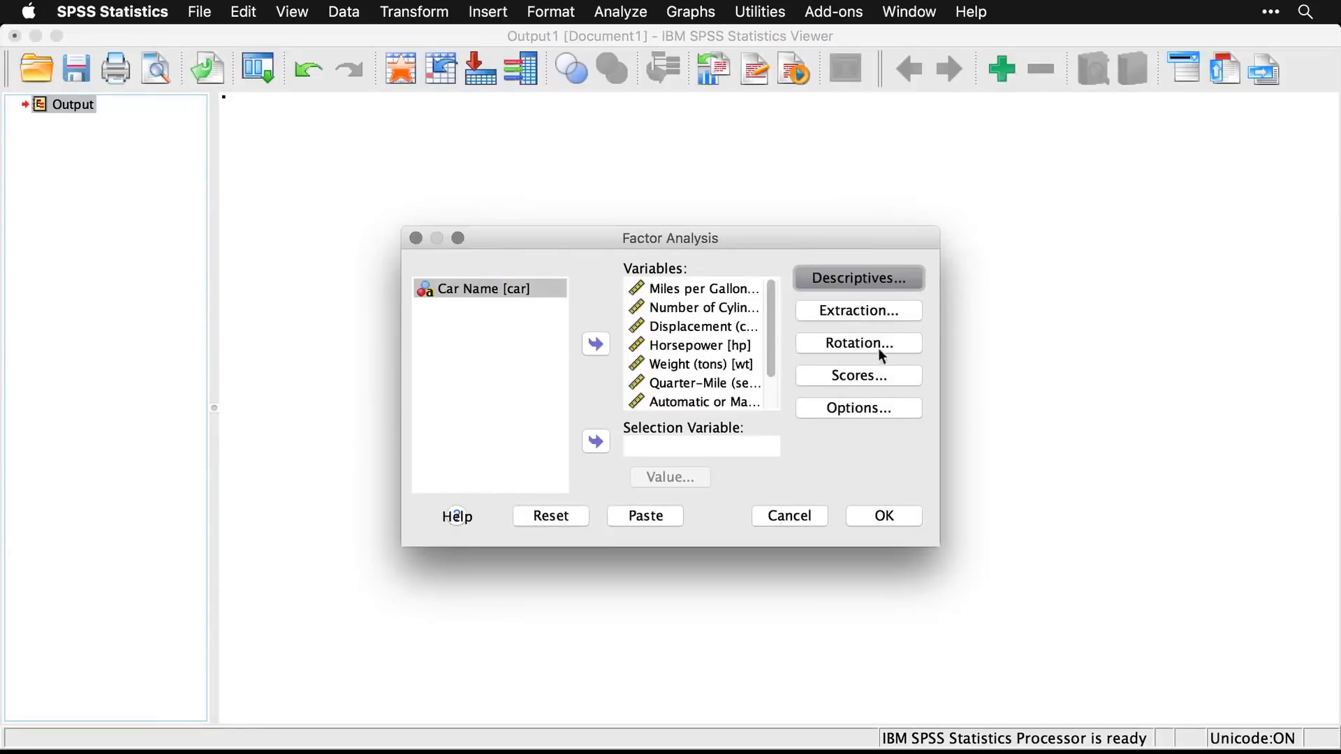
Step: Set the extraction to Principal axis factoring with a scree plot, no unrotated factor solution and a maximum of 50 iterations for convergence
click(871, 311)
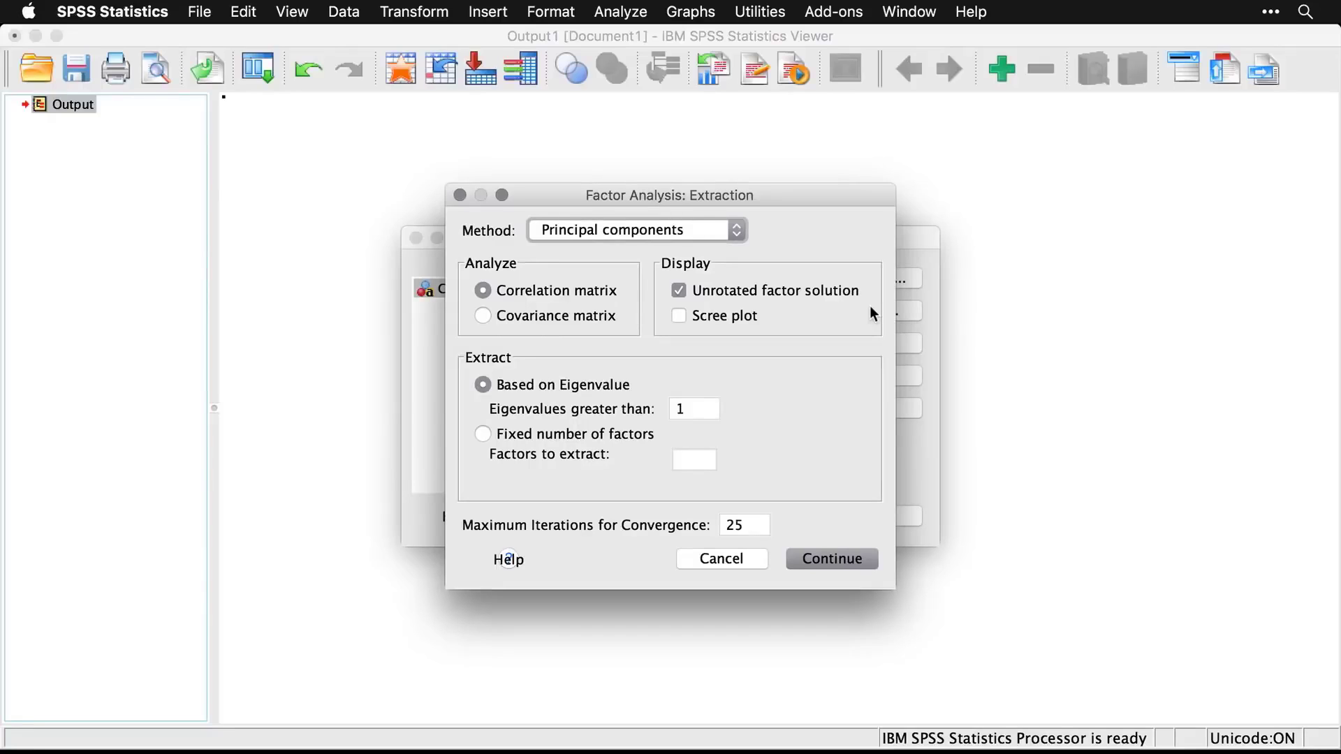
click(709, 243)
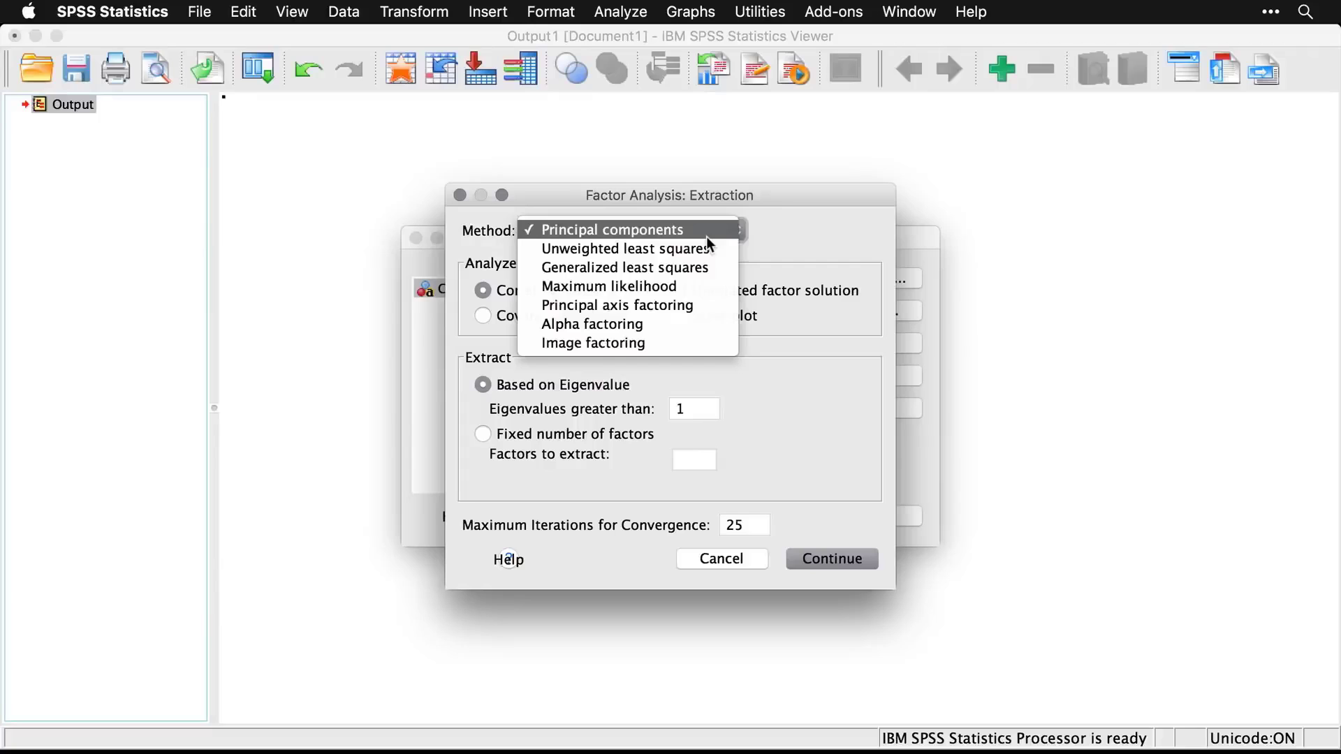
click(719, 307)
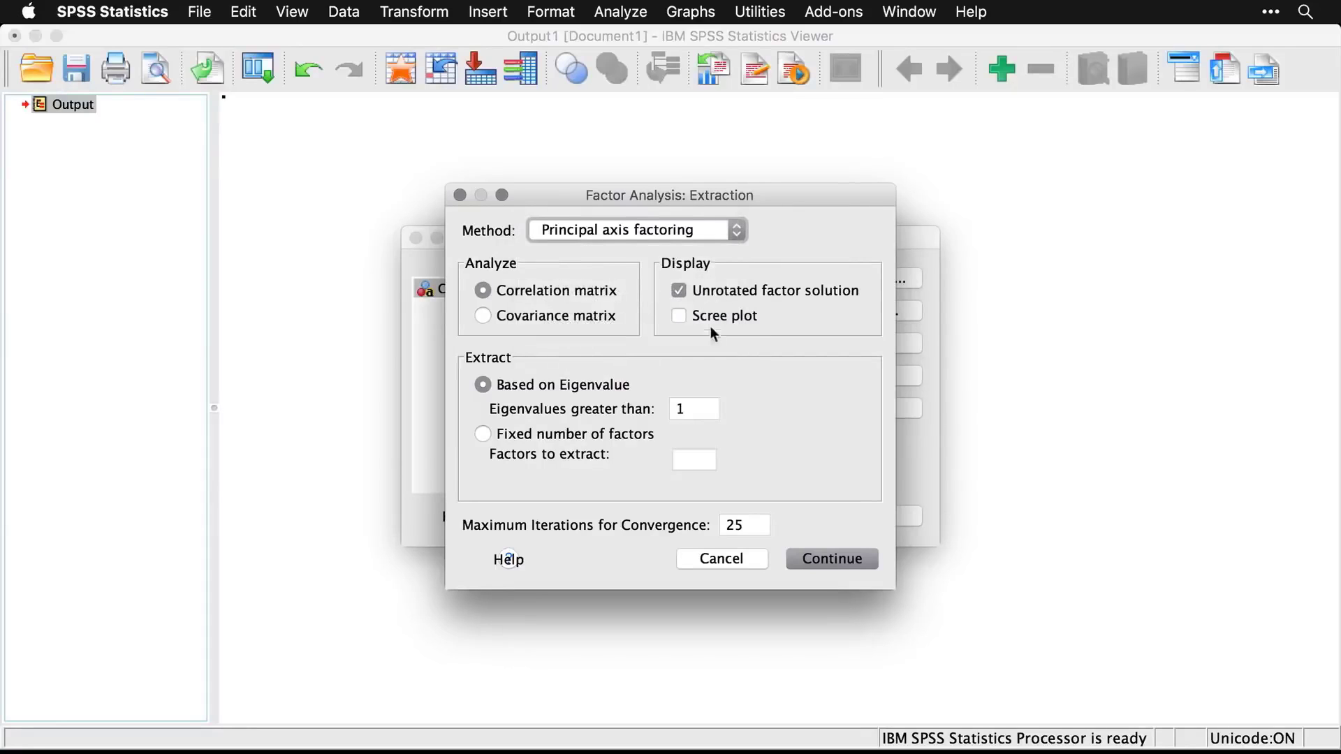
click(689, 295)
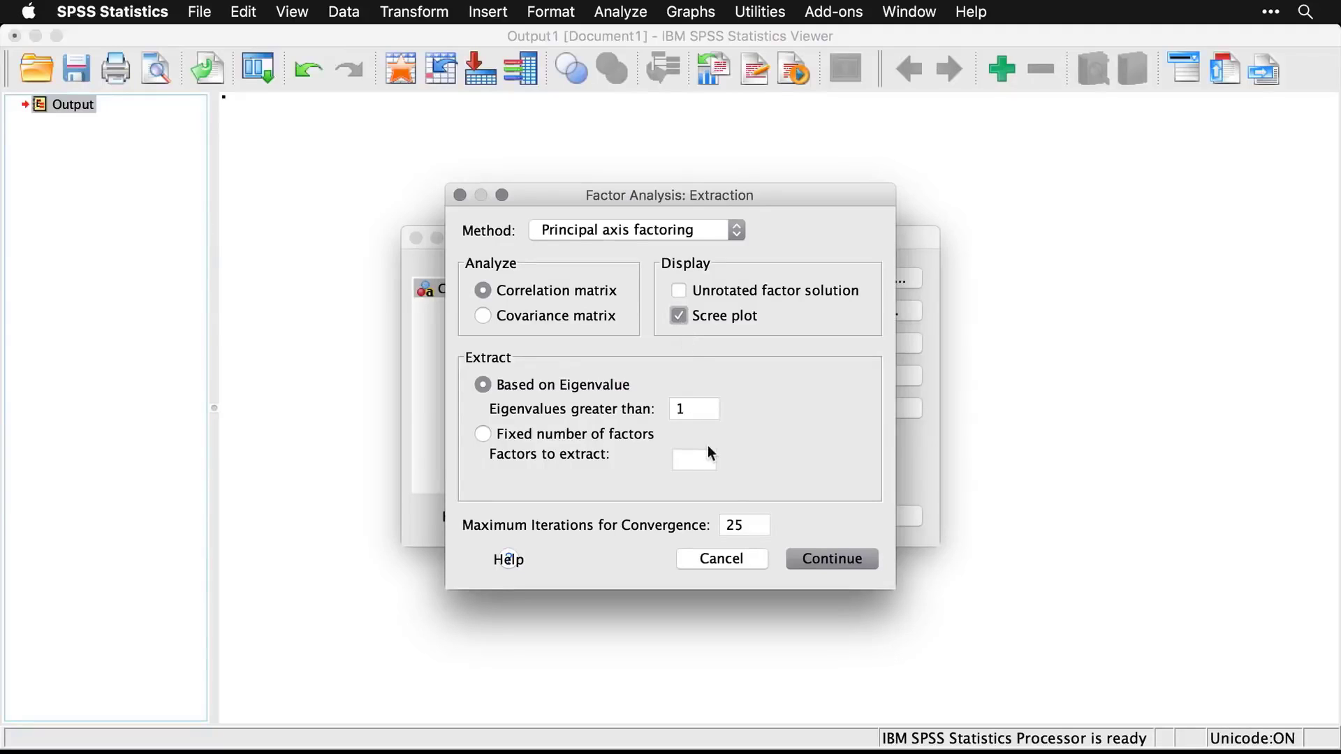
double_click(745, 525)
text(50)
click(859, 566)
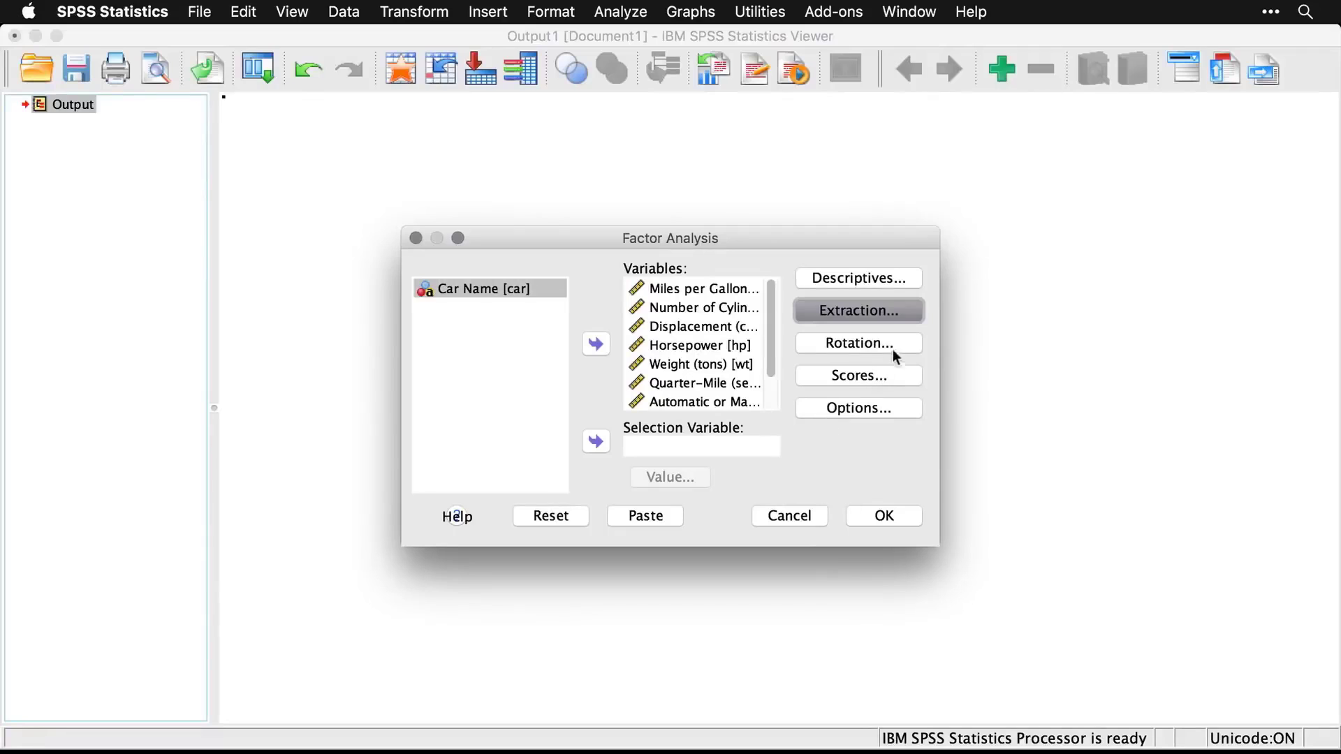
Step: Set the rotation to Direct Oblimin with loading plots, no rotated solution display and a maximum of 50 iterations for convergence
click(898, 343)
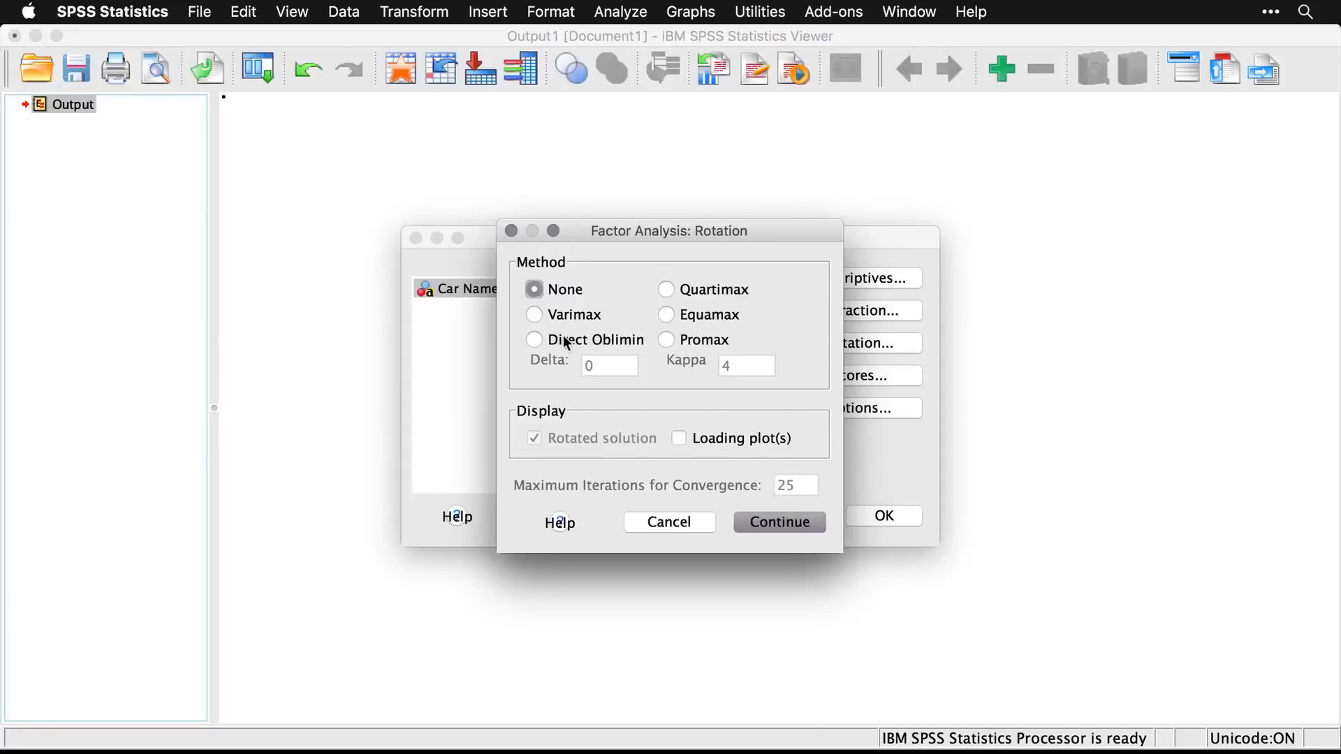
click(535, 341)
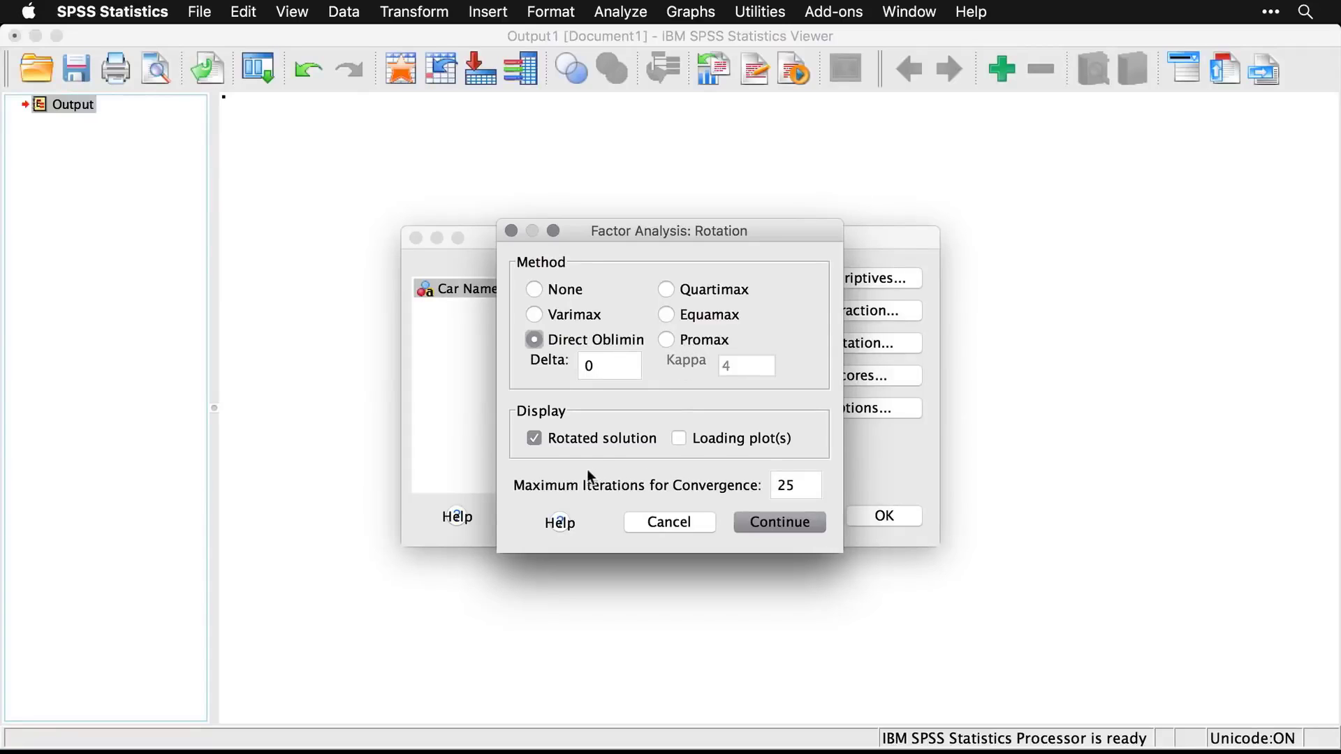
click(533, 438)
click(689, 438)
click(806, 491)
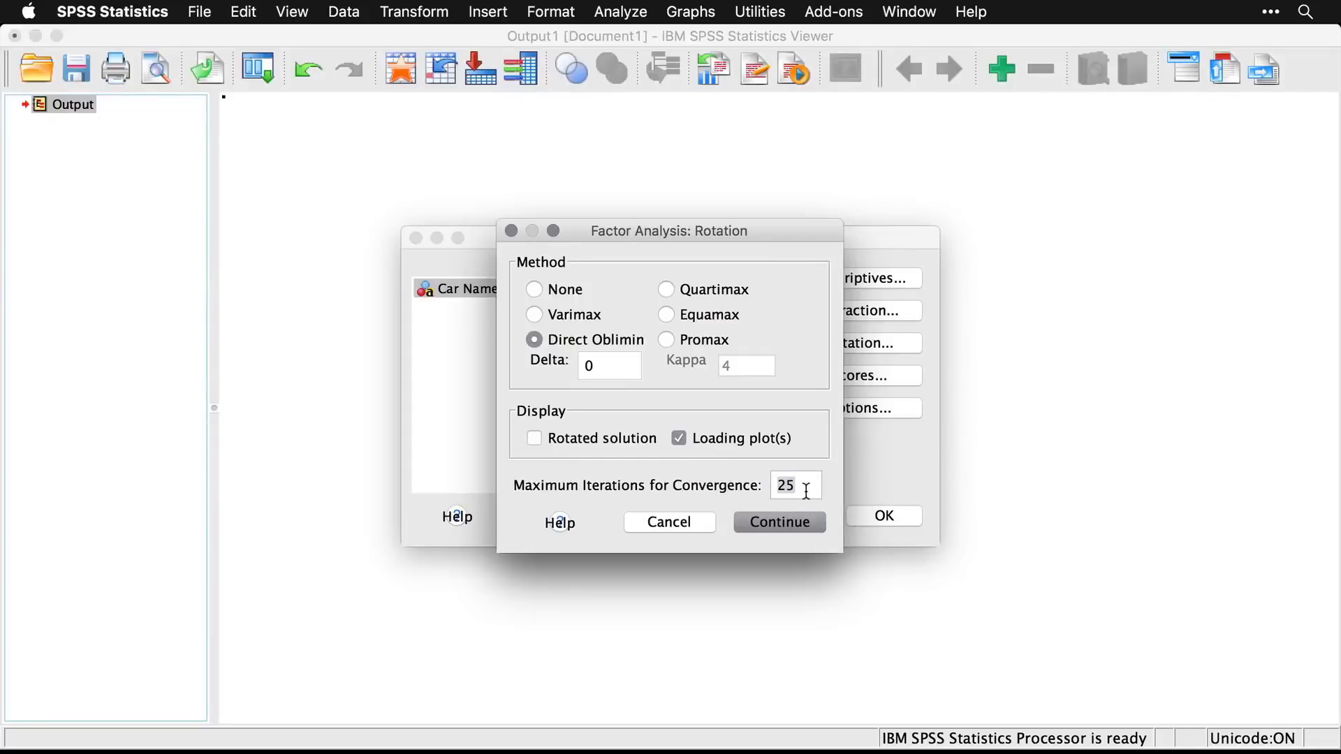
text(50)
click(791, 526)
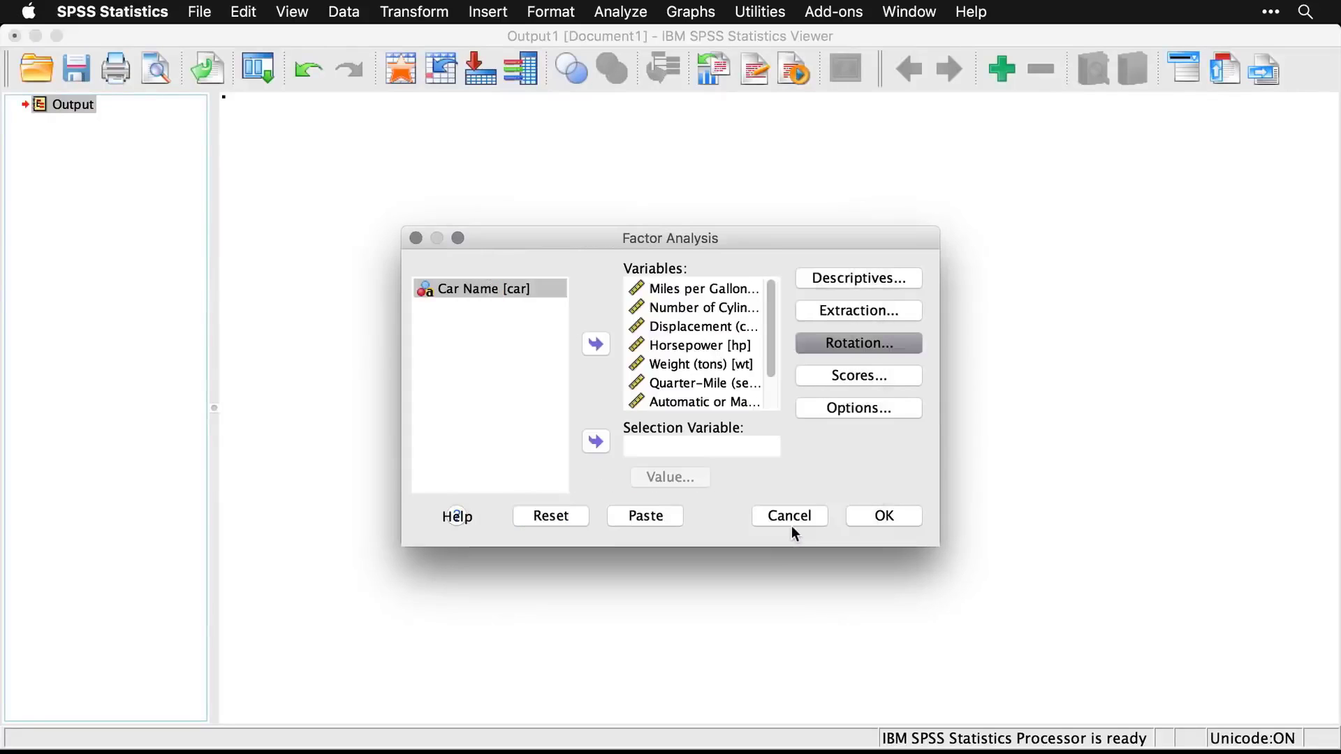
Step: Sort the coefficients by size, suppress those with absolute value below .6, and run the factor analysis without saving factor scores
click(888, 375)
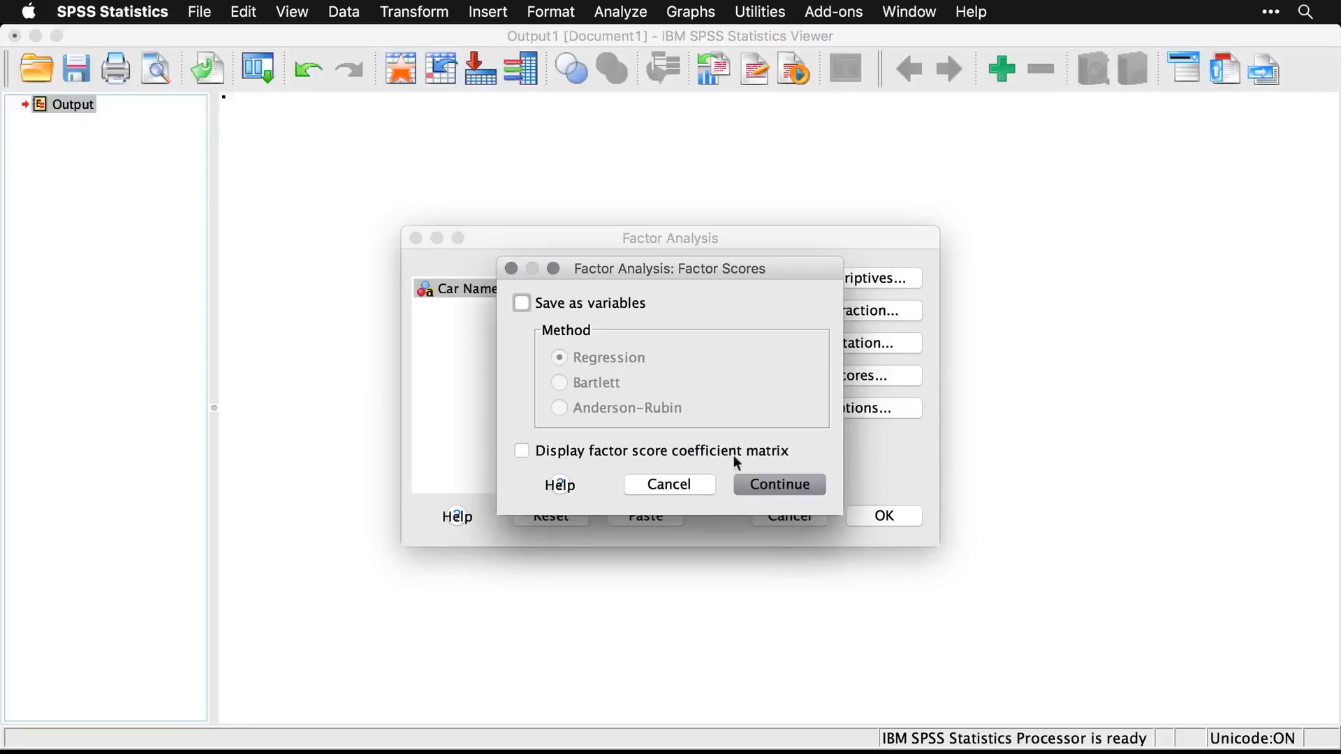
click(706, 485)
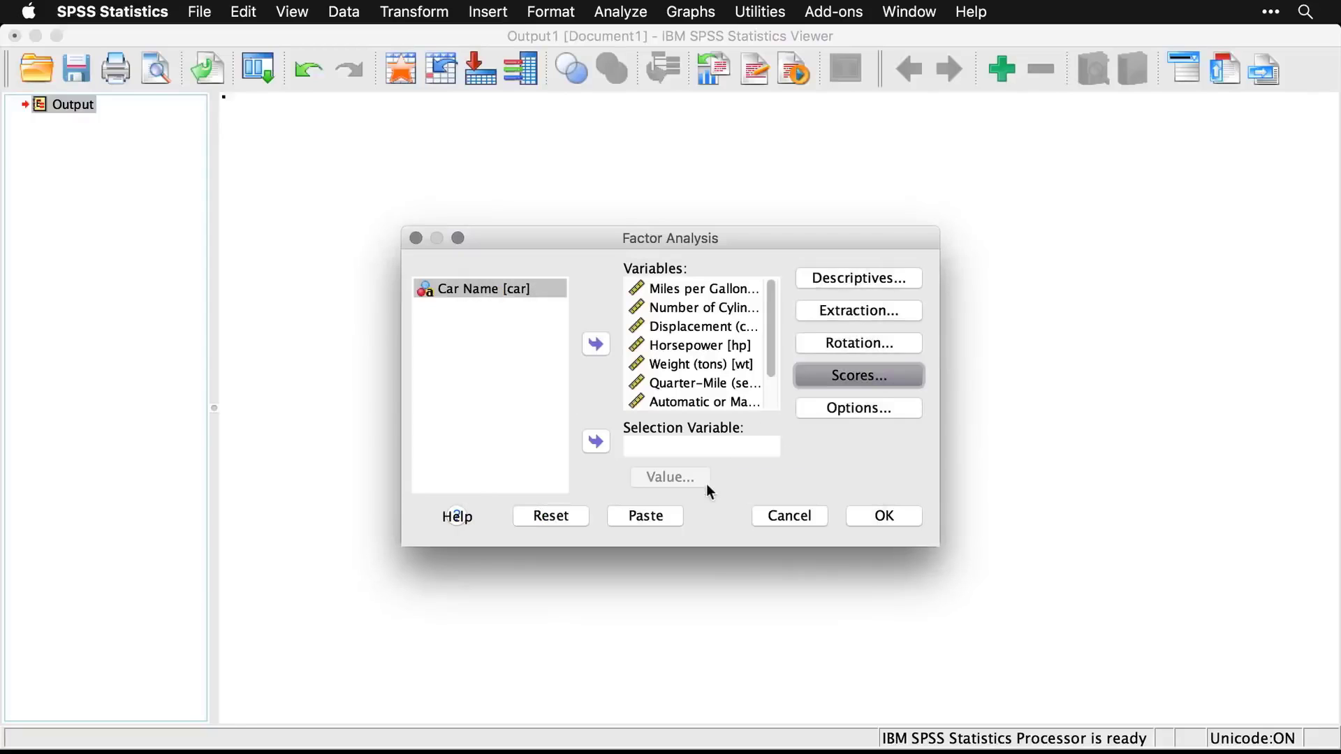
click(886, 417)
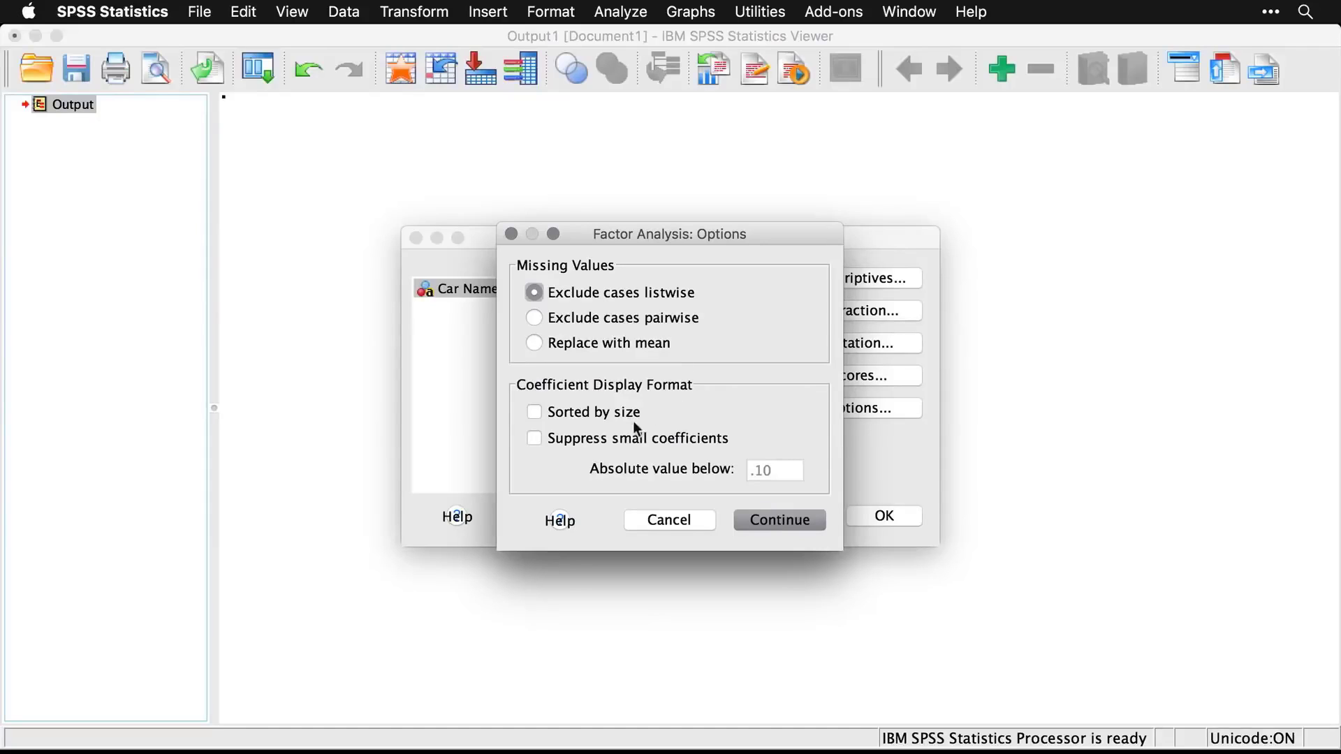
click(534, 413)
click(533, 437)
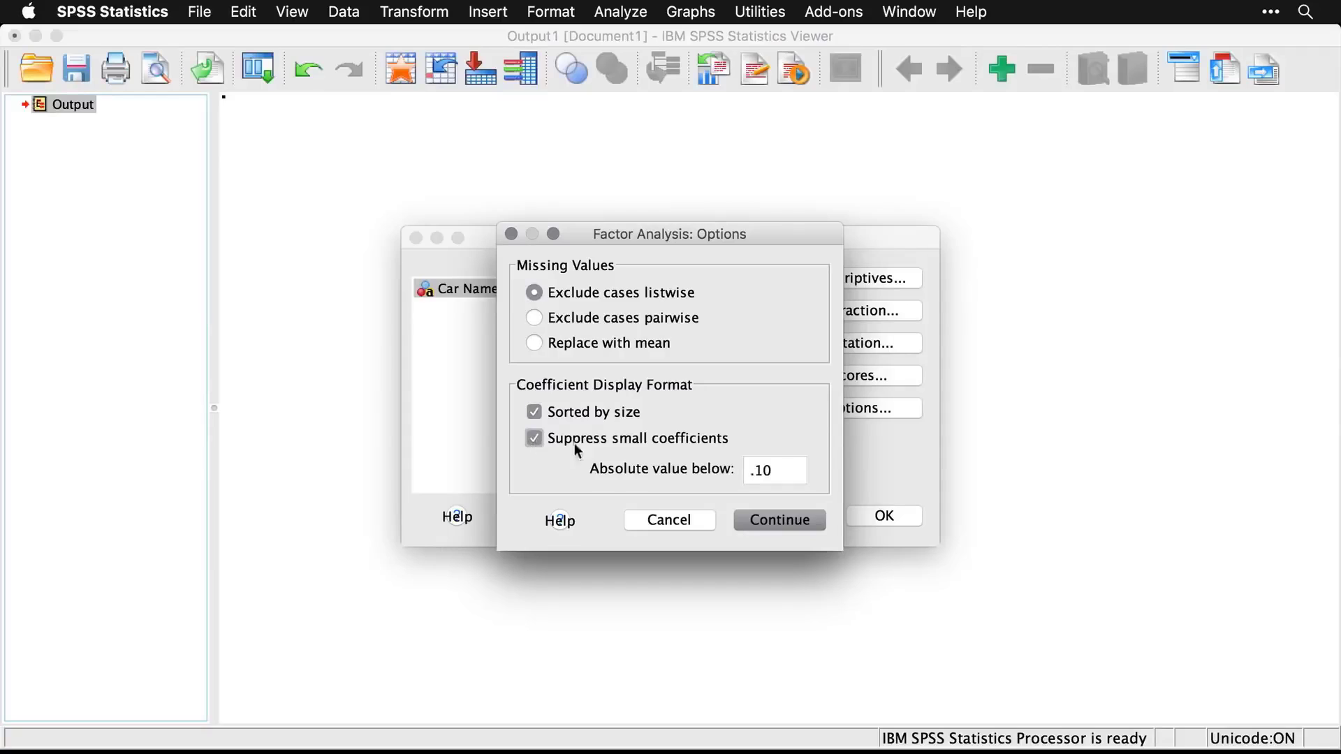
click(787, 469)
text(.6)
click(784, 521)
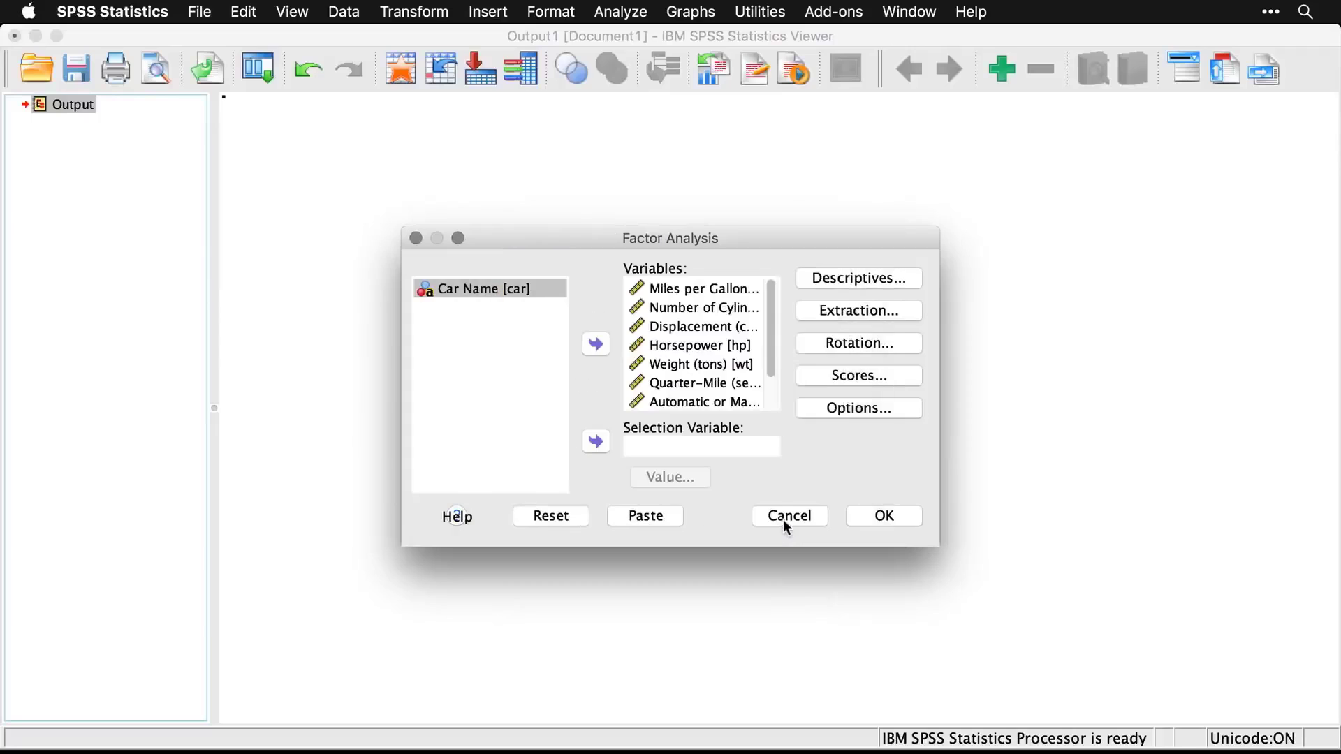
click(894, 515)
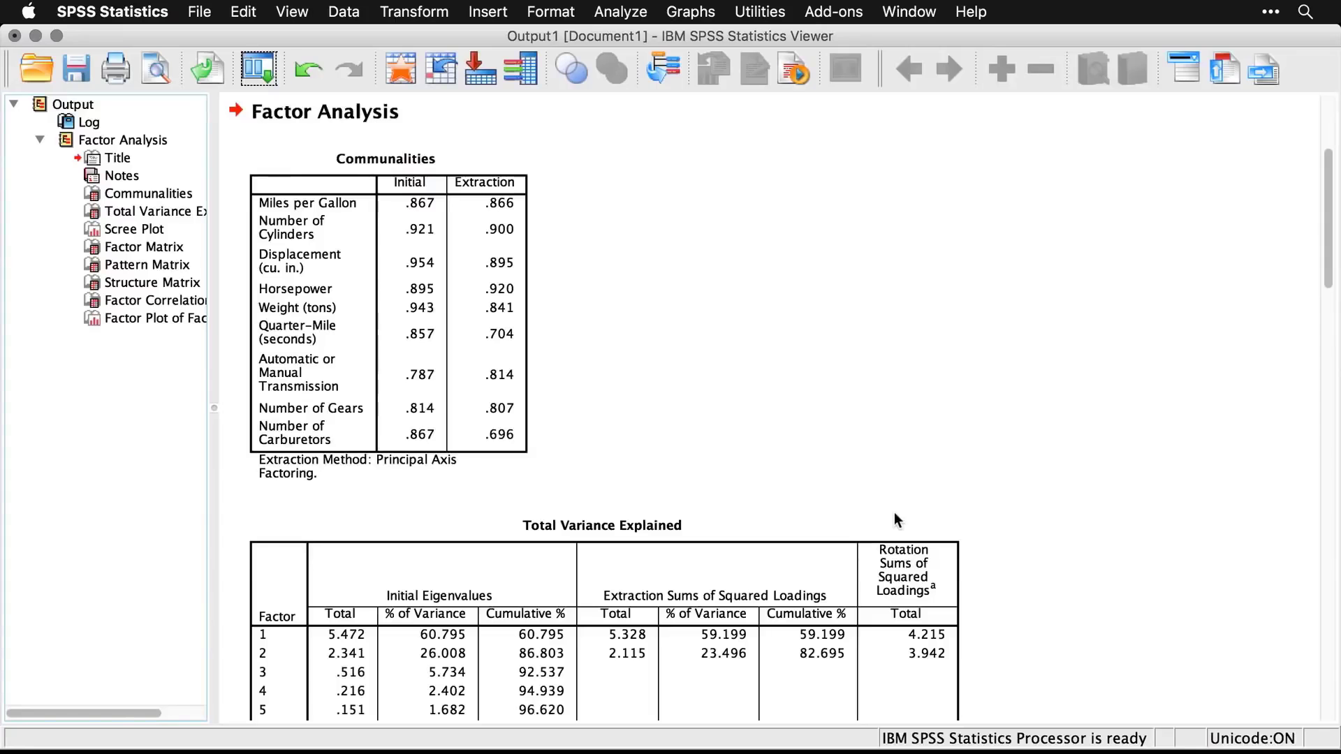
Step: Review the factor analysis output from the communalities and total variance explained through the scree plot to the factor, pattern and structure matrices
click(465, 242)
scroll(717, 460, down, 5)
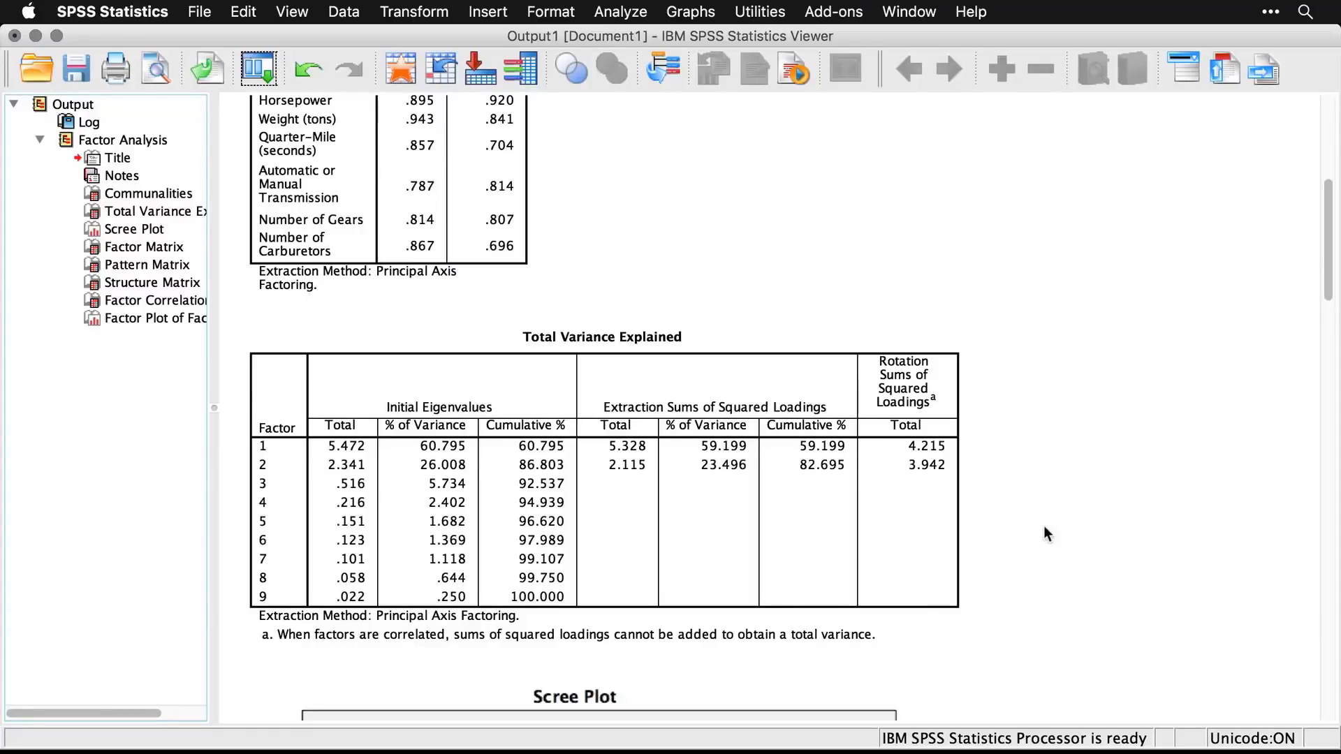
scroll(1045, 534, down, 10)
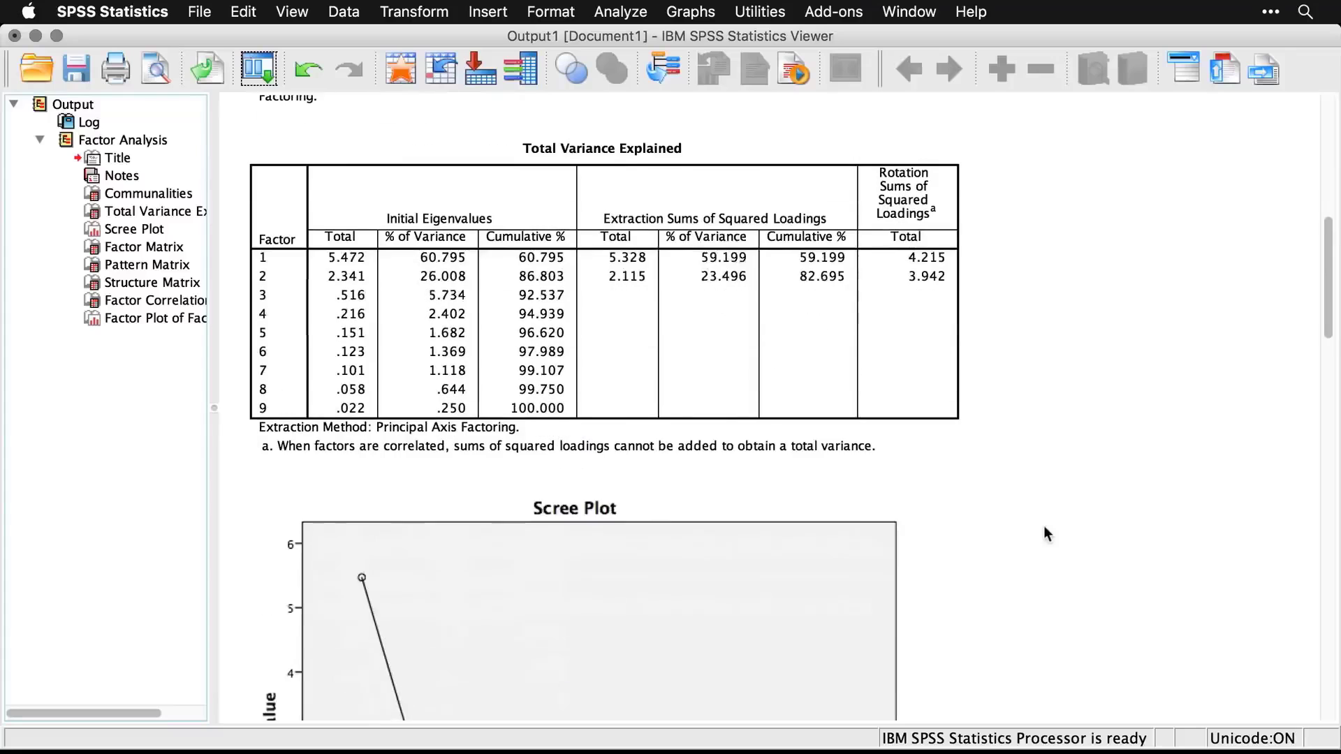
scroll(1044, 529, down, 5)
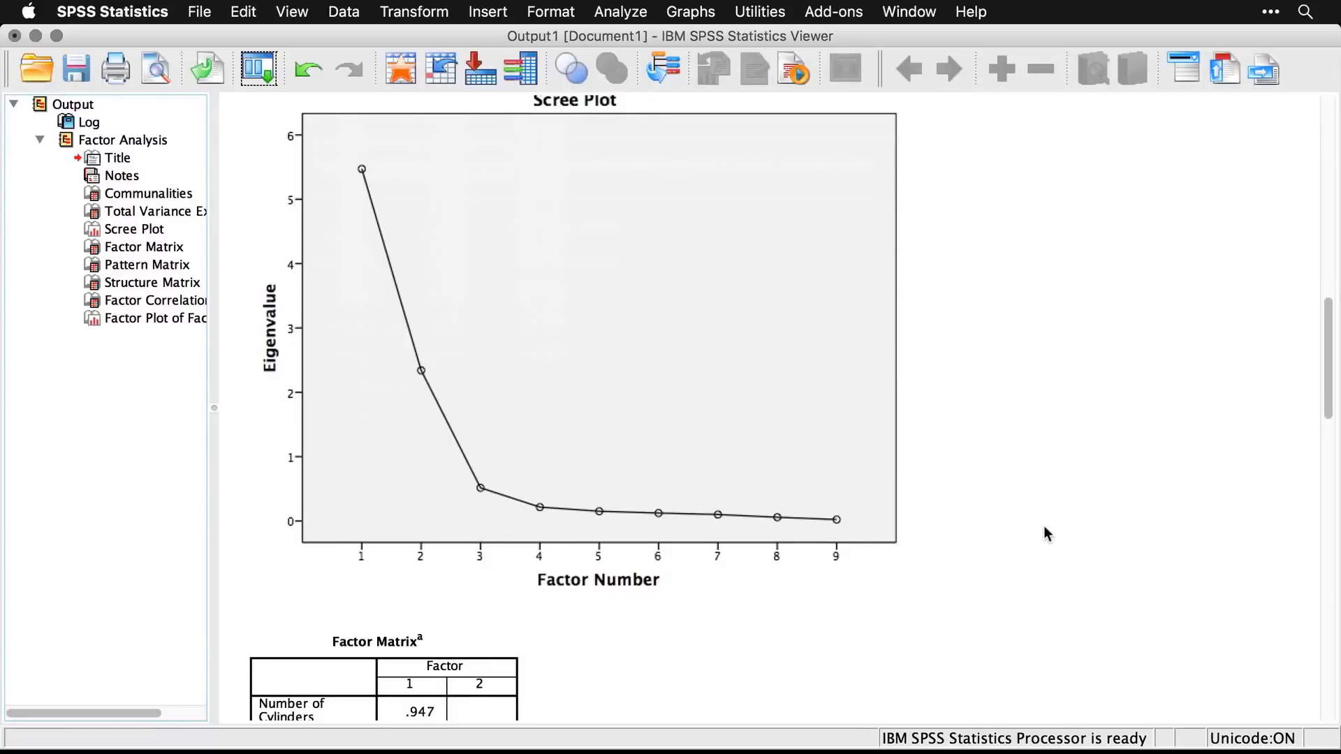
click(622, 506)
scroll(1010, 474, down, 5)
scroll(1014, 481, down, 2)
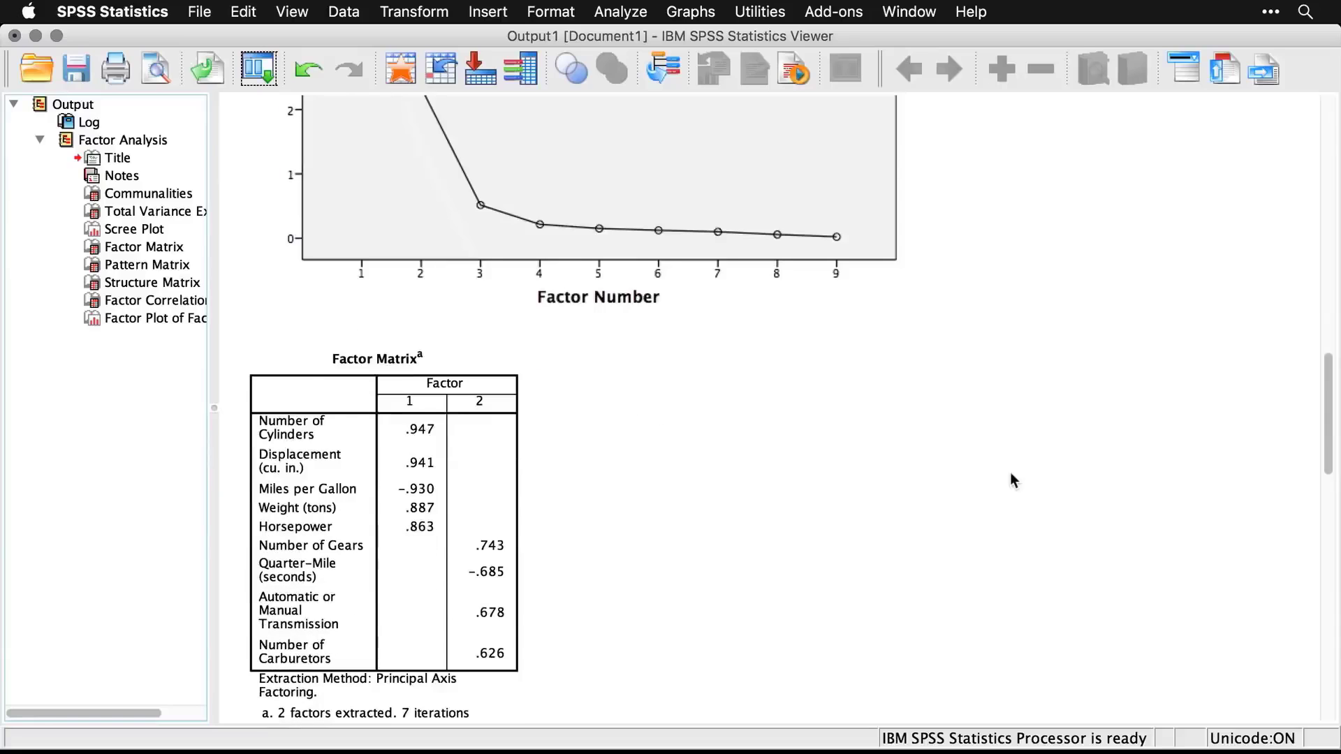
scroll(1013, 480, down, 9)
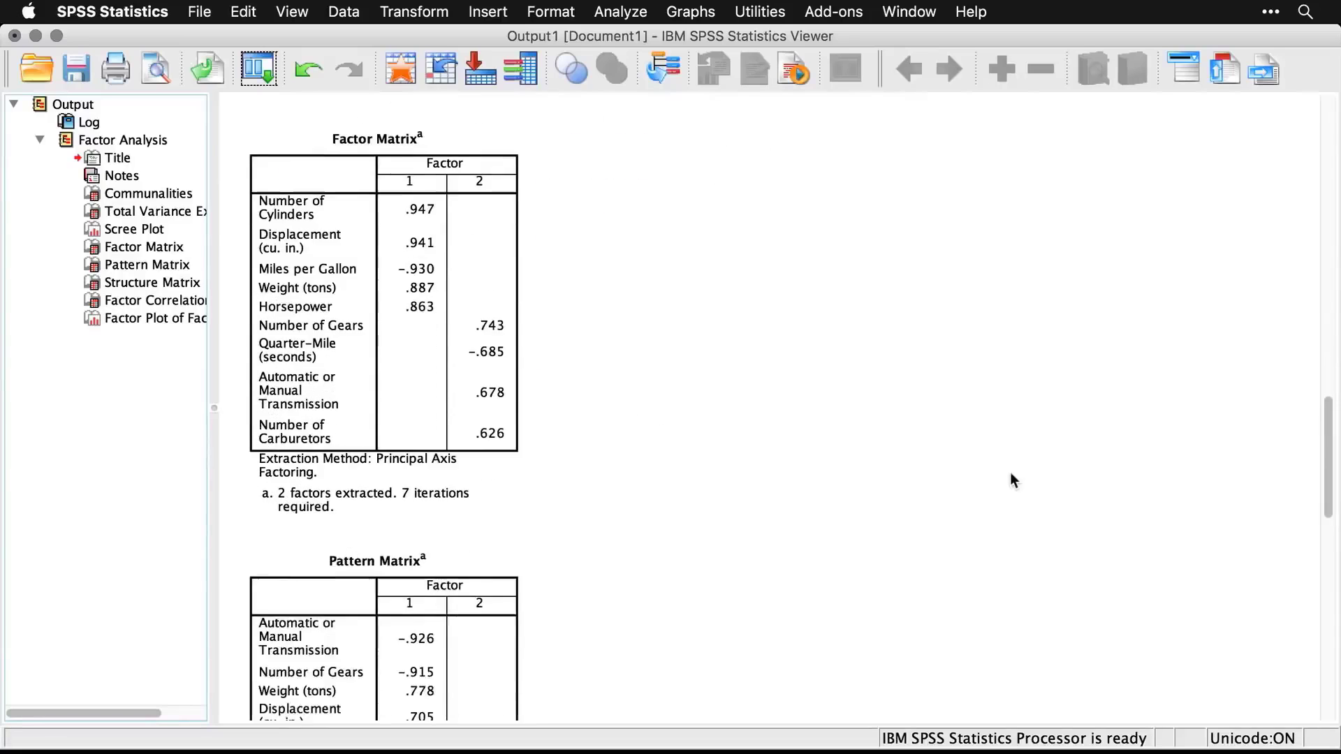
scroll(1013, 480, down, 10)
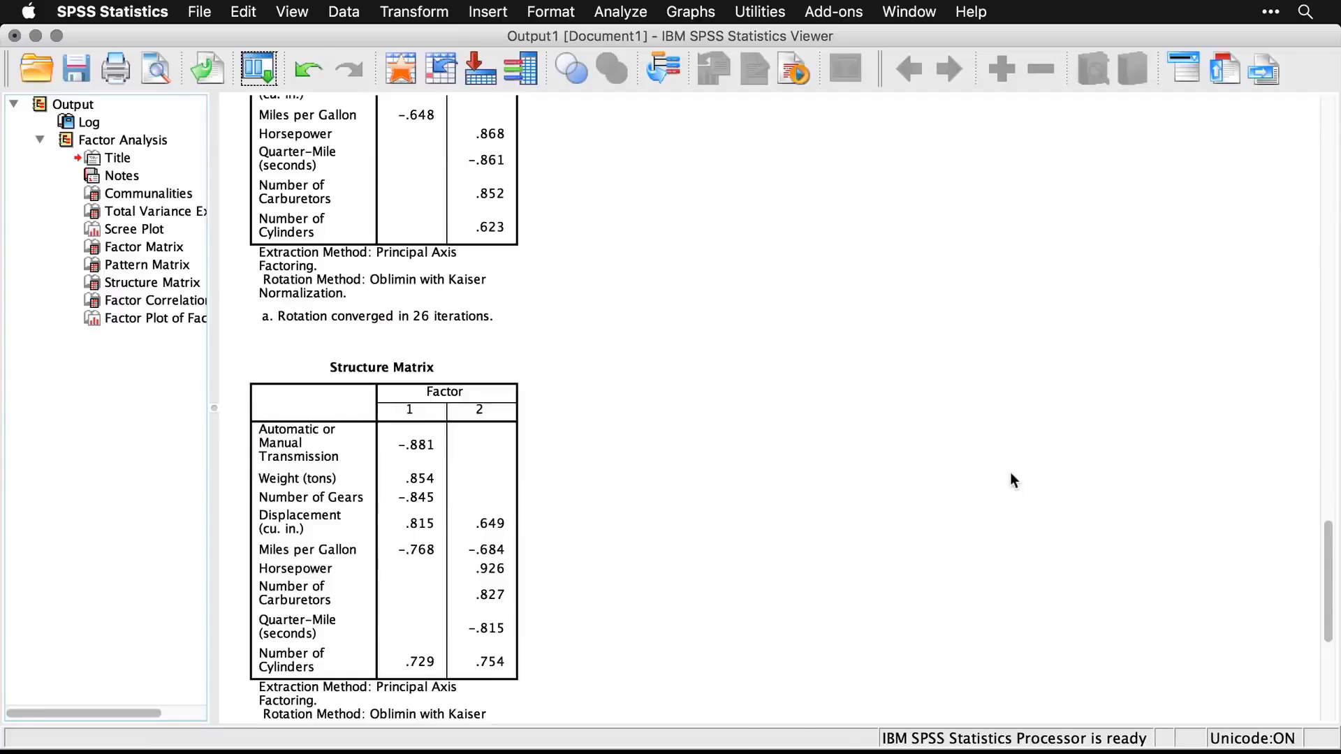
Step: Switch to the Syntax Editor and read the OUTPUT comments explaining the factor, structure and pattern matrices
key(super+grave)
scroll(1011, 474, down, 10)
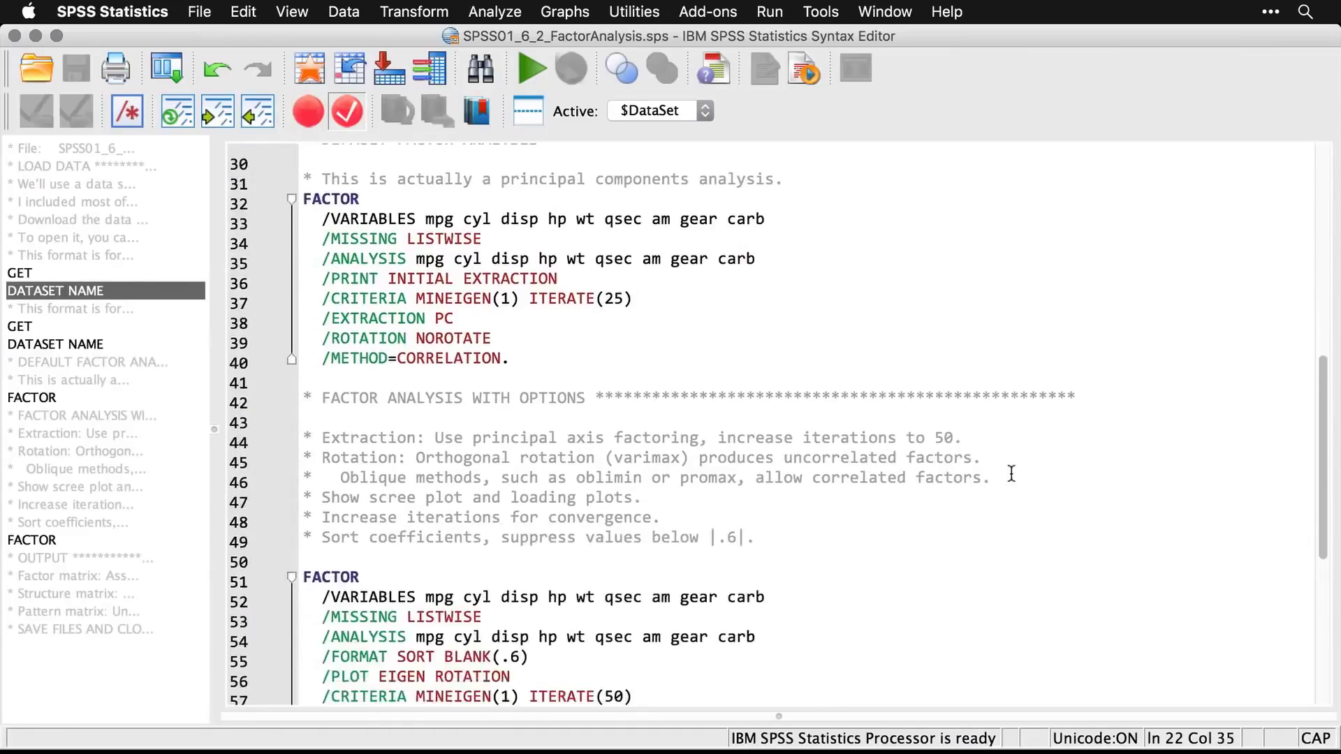
scroll(1011, 474, down, 4)
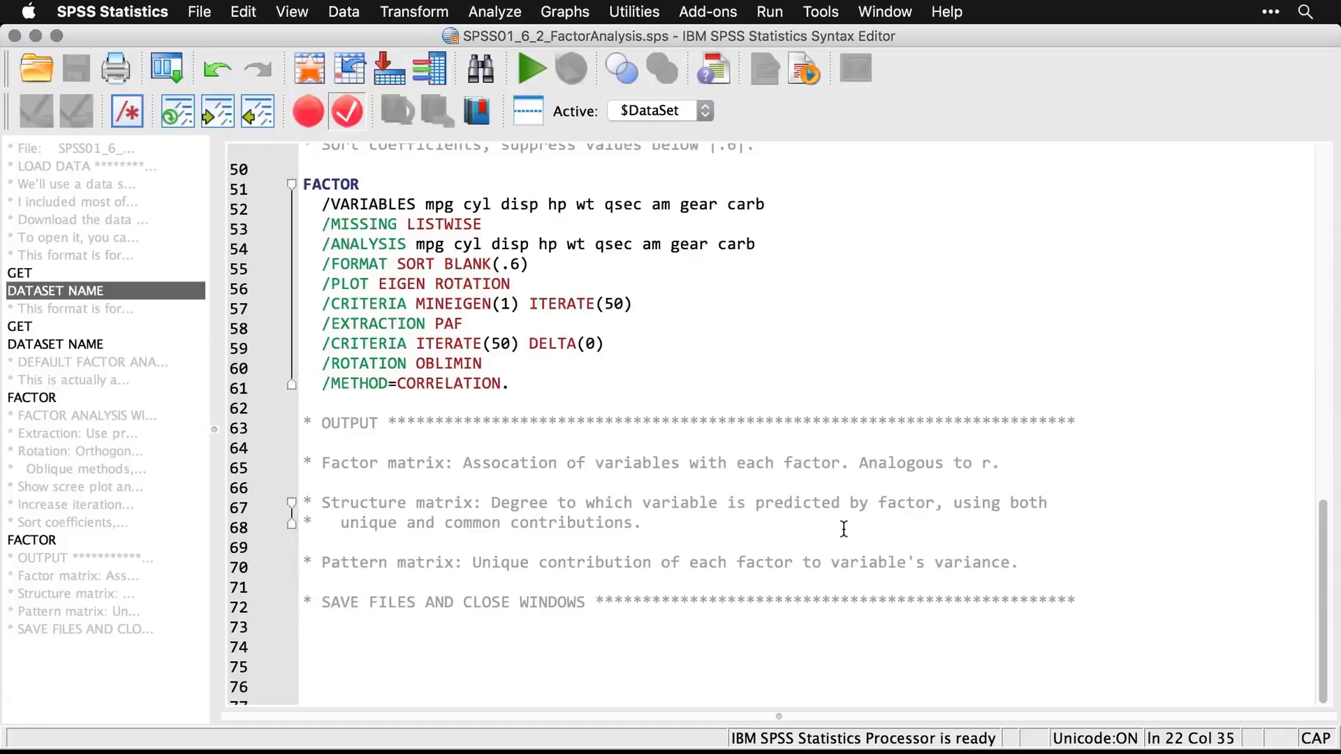
triple_click(708, 503)
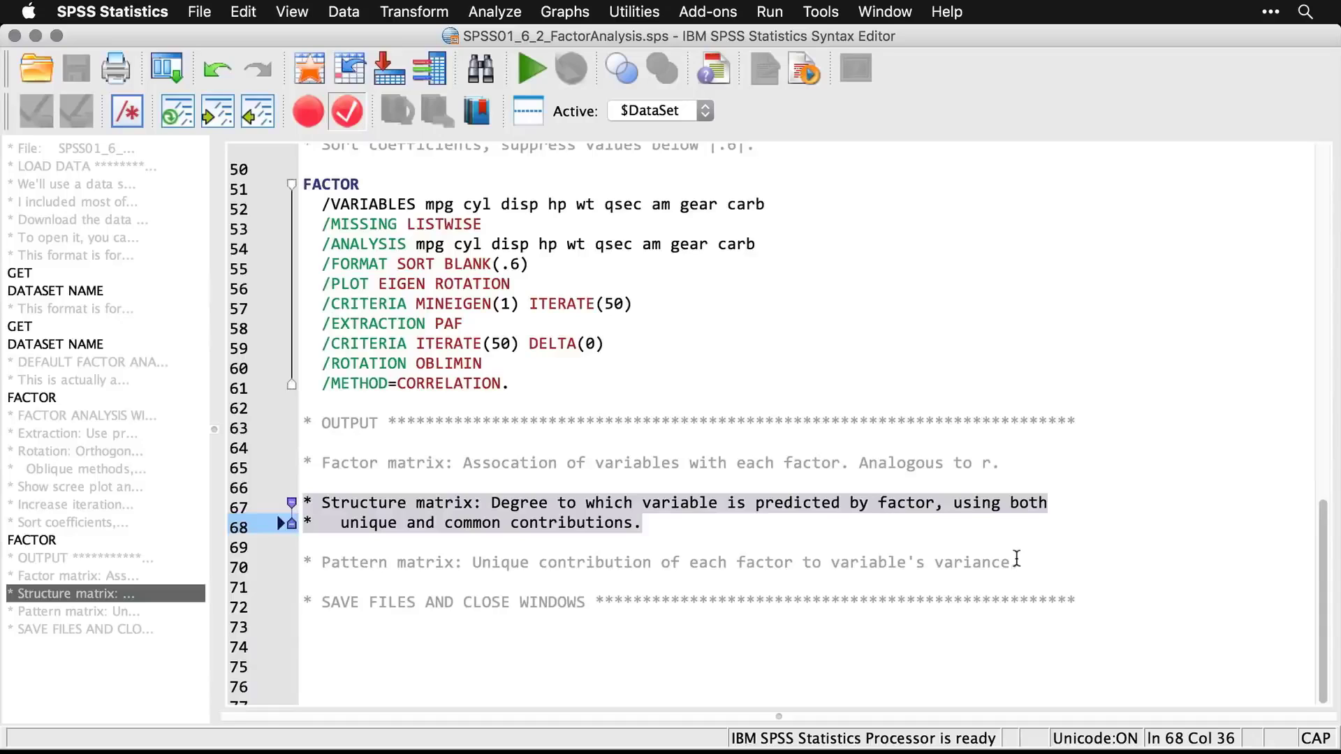
click(984, 563)
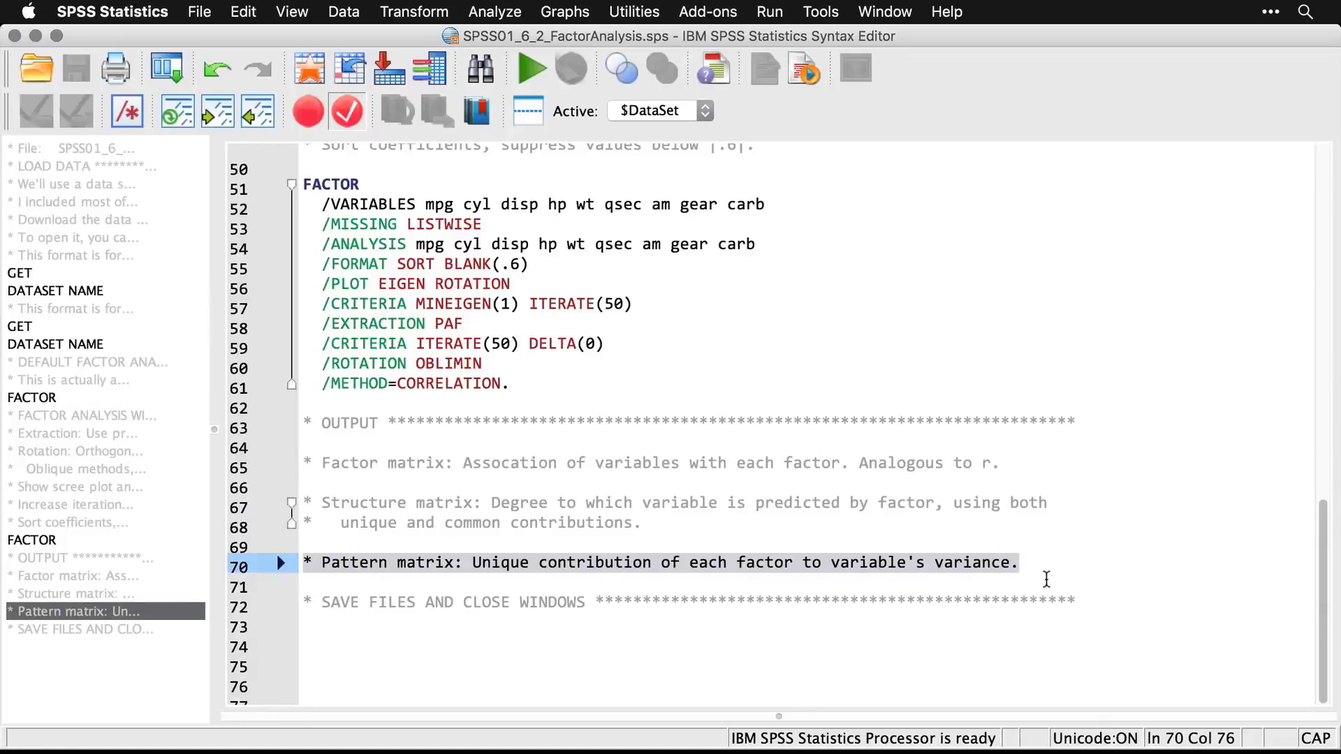
click(1031, 574)
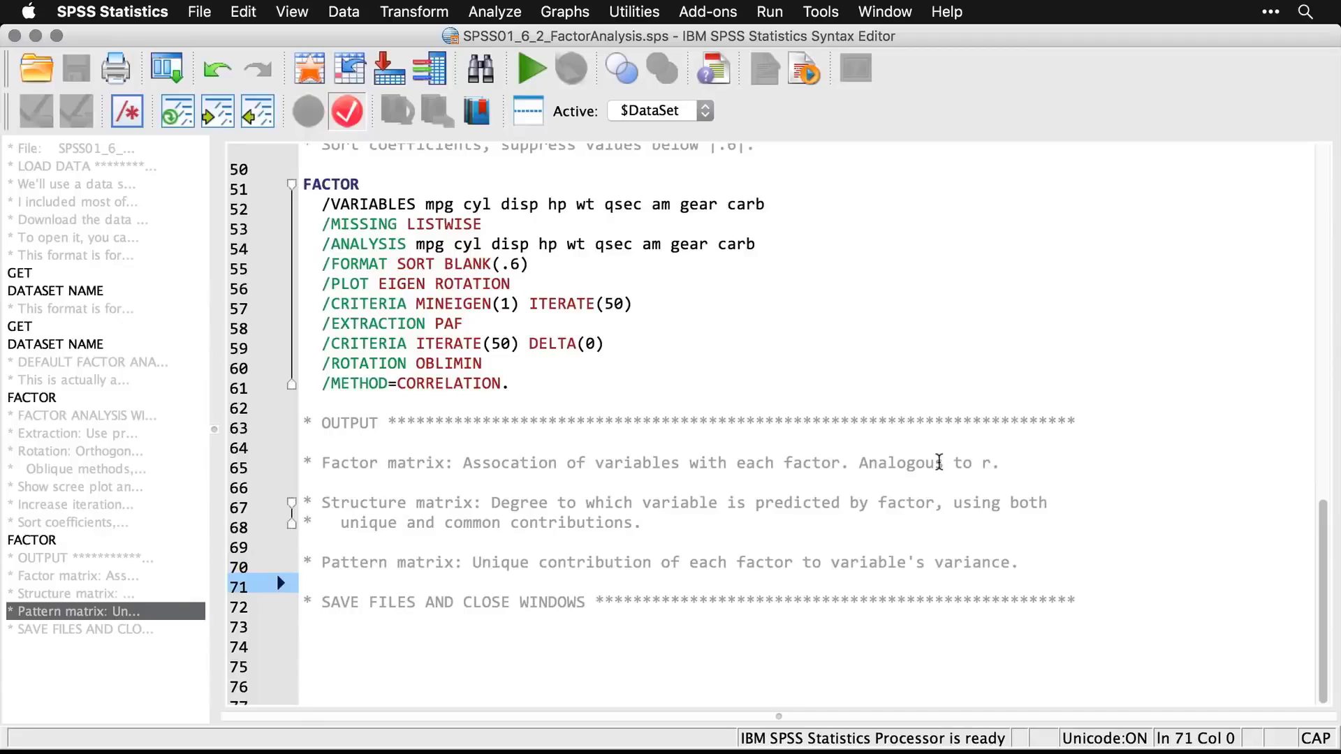
double_click(937, 462)
click(937, 462)
double_click(939, 462)
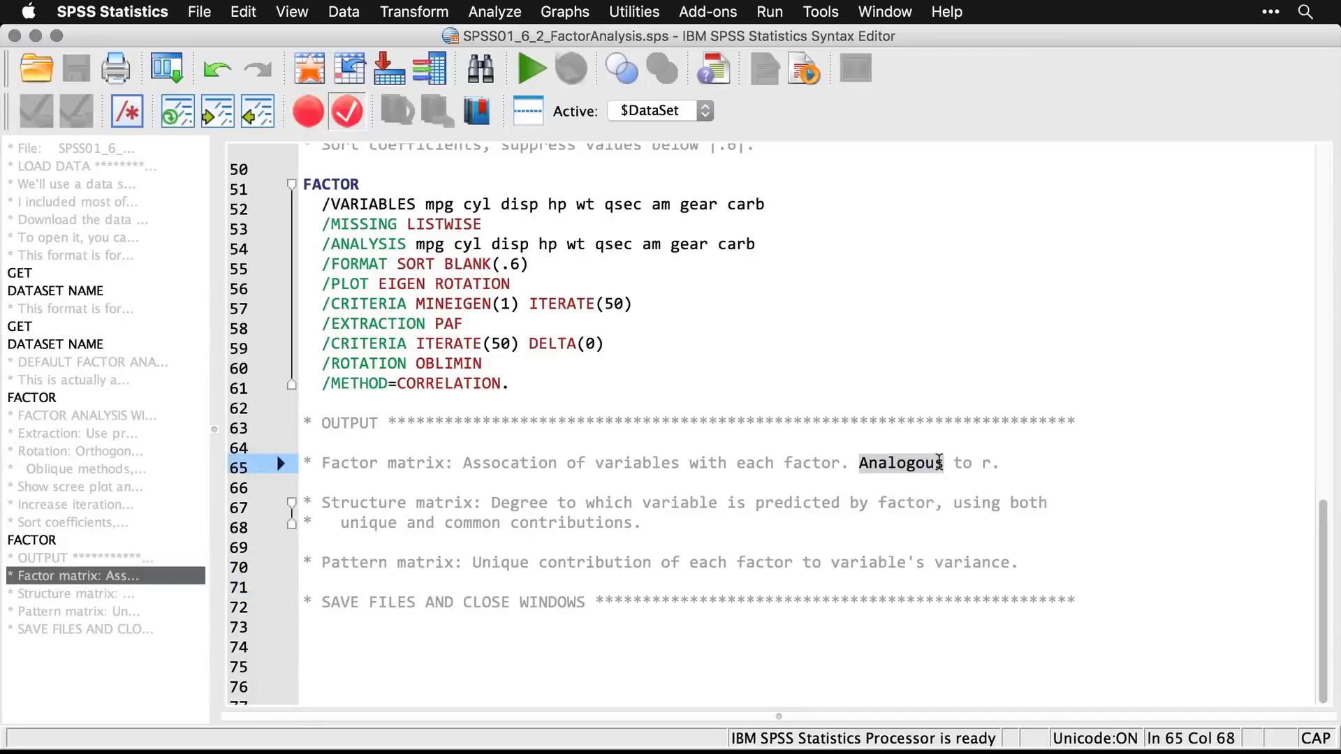
triple_click(939, 462)
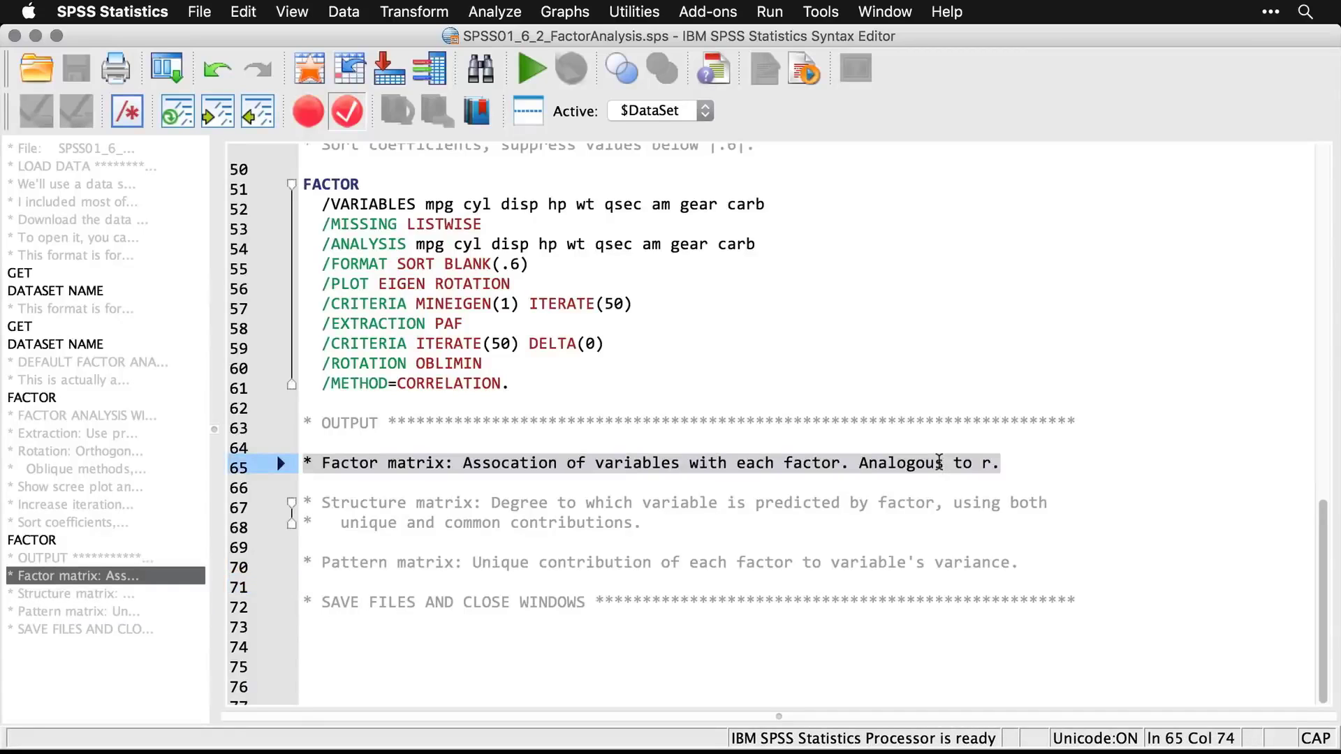
click(1141, 479)
Step: Return to the output Viewer and examine the variable loadings on both factors in the Factor Matrix
key(super+grave)
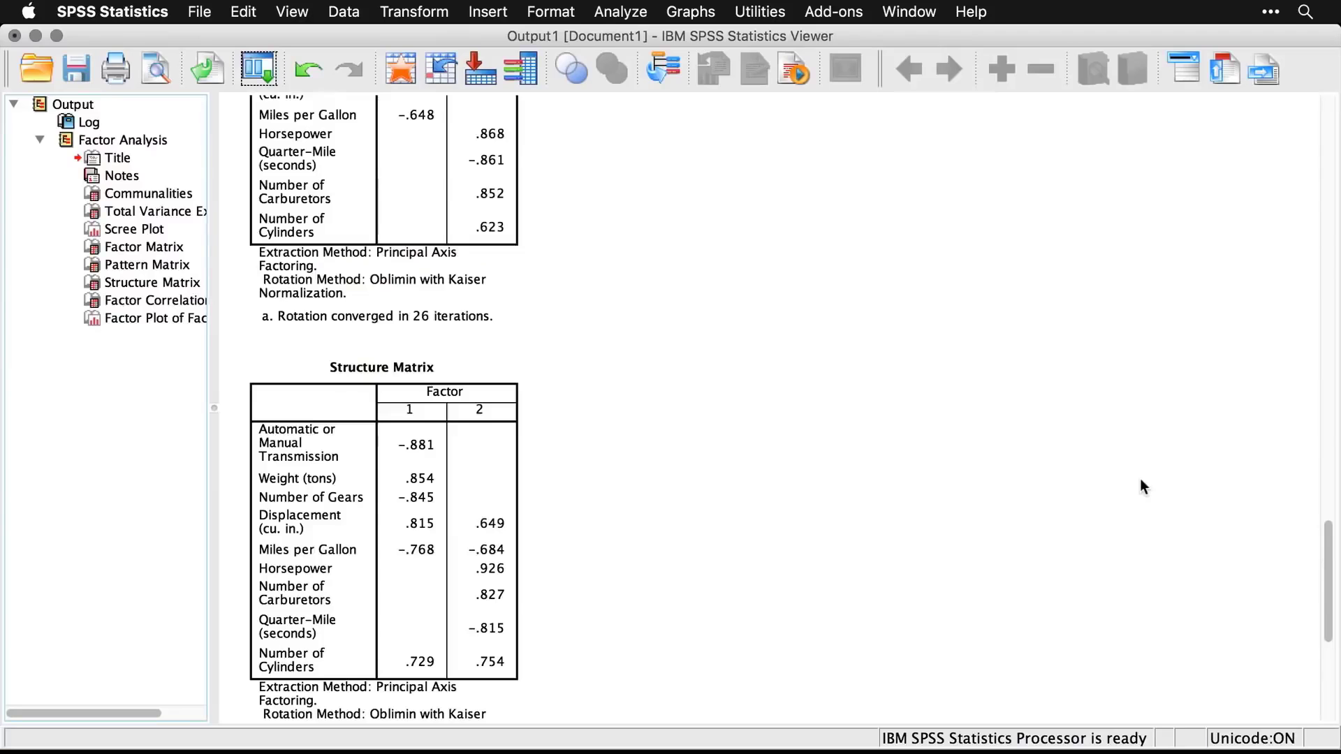
scroll(1140, 479, up, 5)
scroll(1141, 480, up, 5)
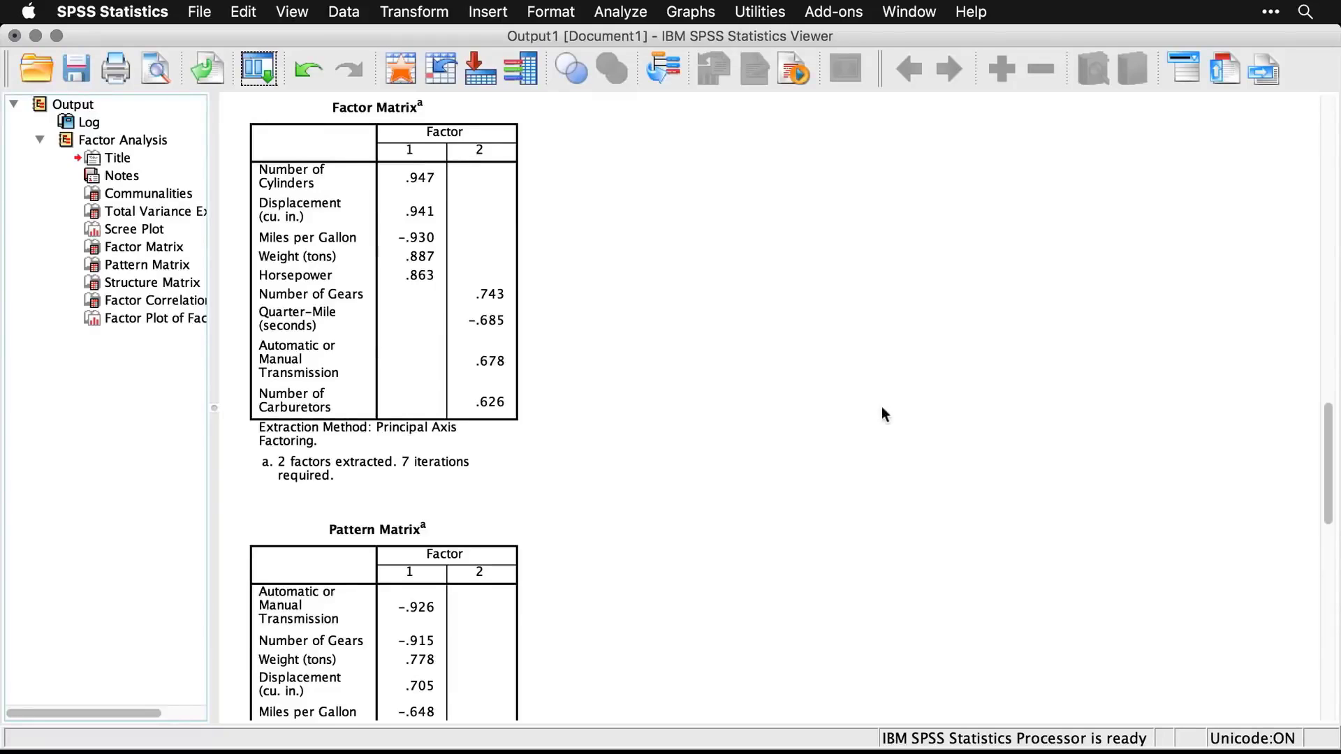
click(451, 231)
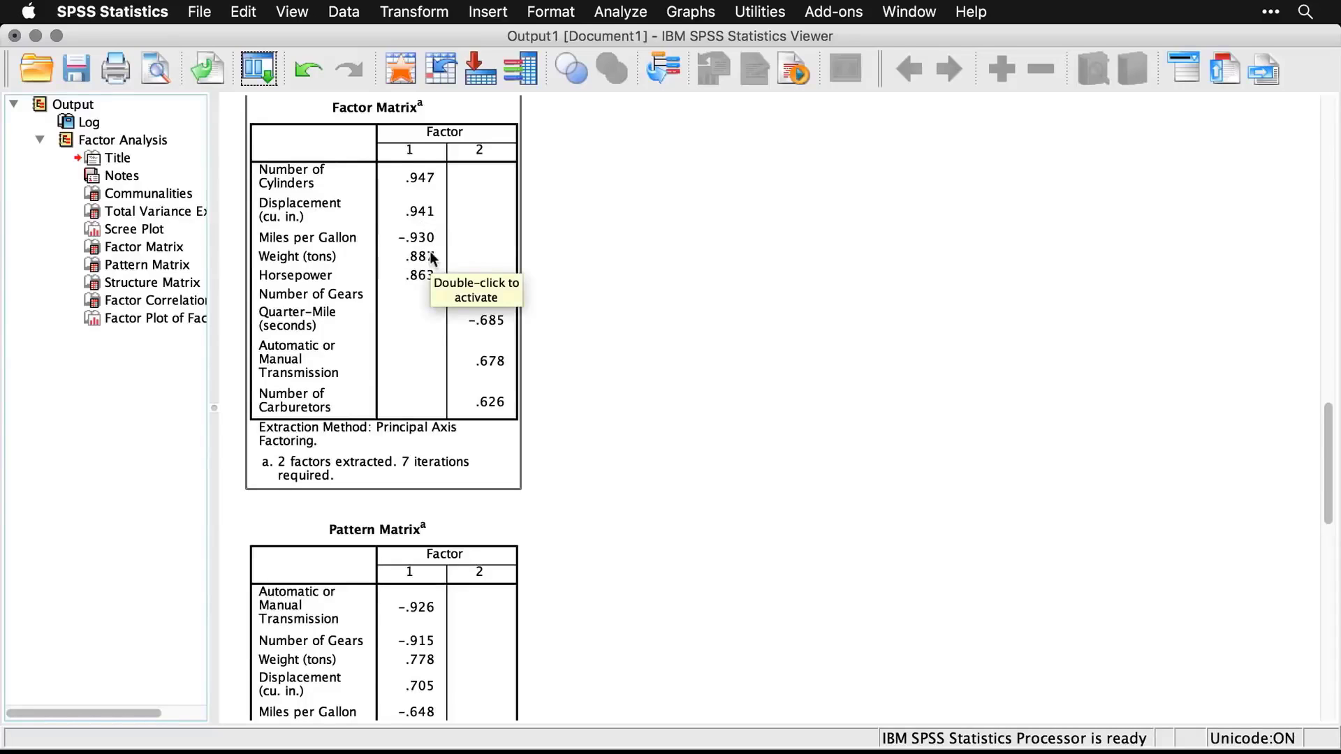
click(623, 269)
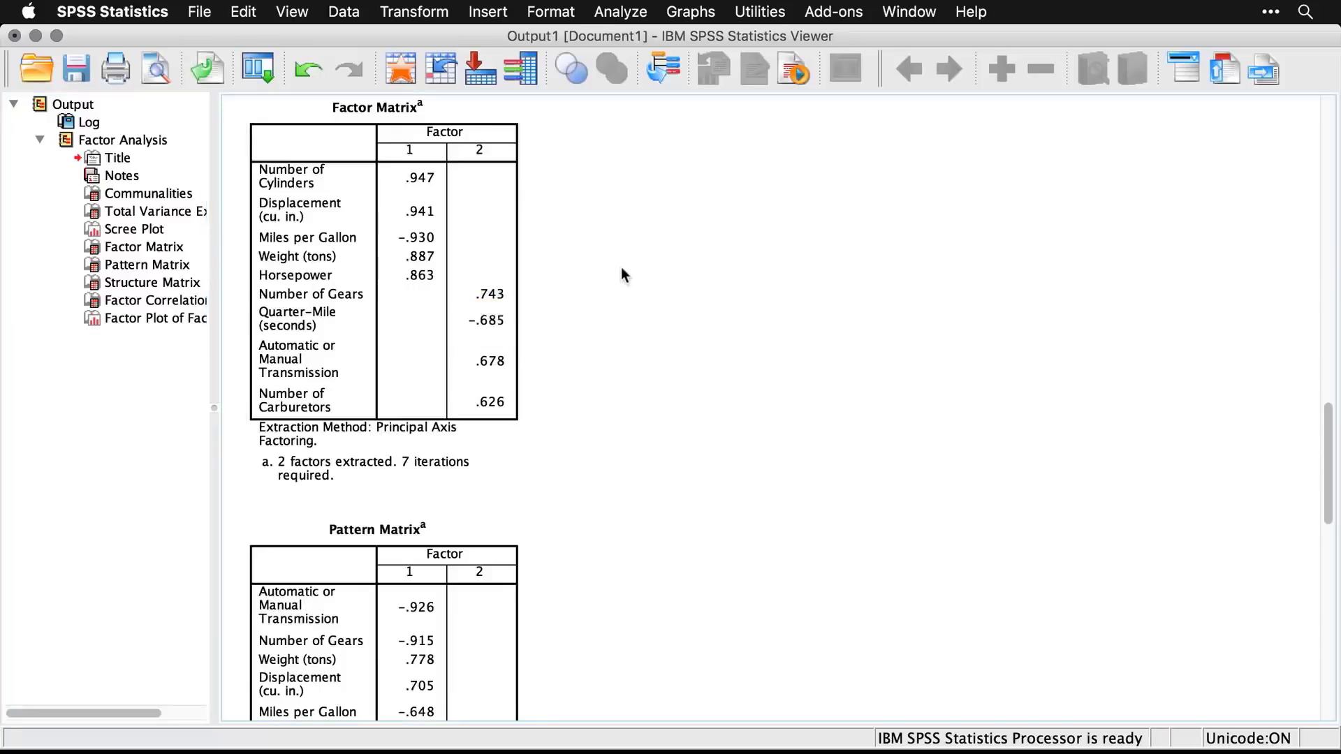
click(499, 255)
click(534, 414)
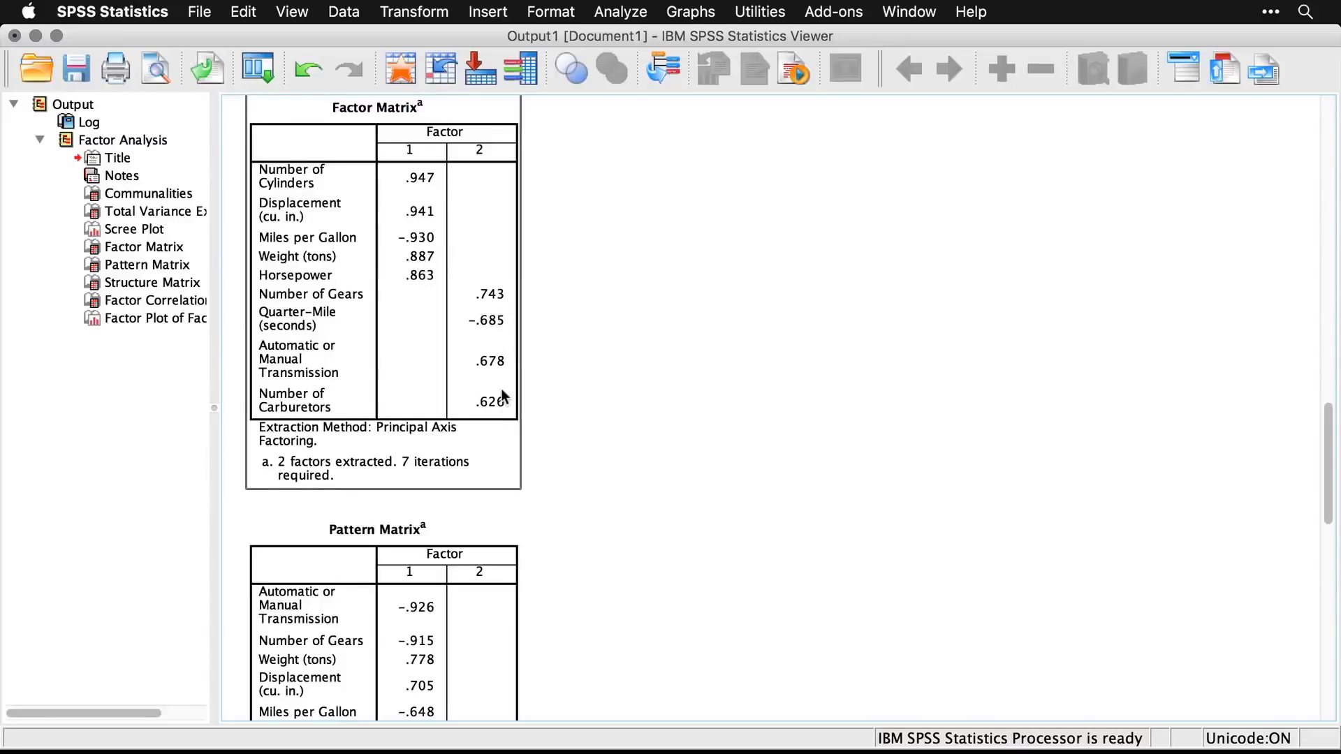
click(543, 402)
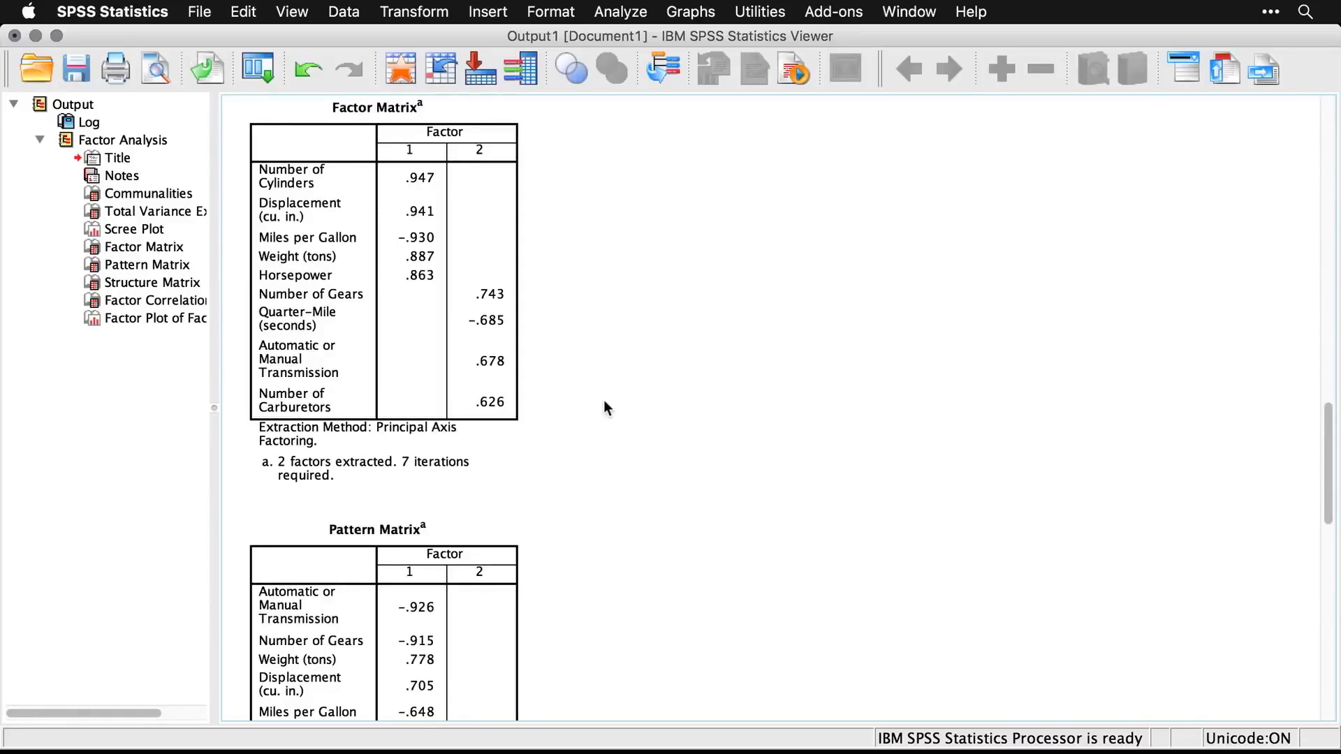
Step: Examine the pattern, structure and factor correlation matrices and the factor plot in rotated factor space
scroll(605, 404, down, 12)
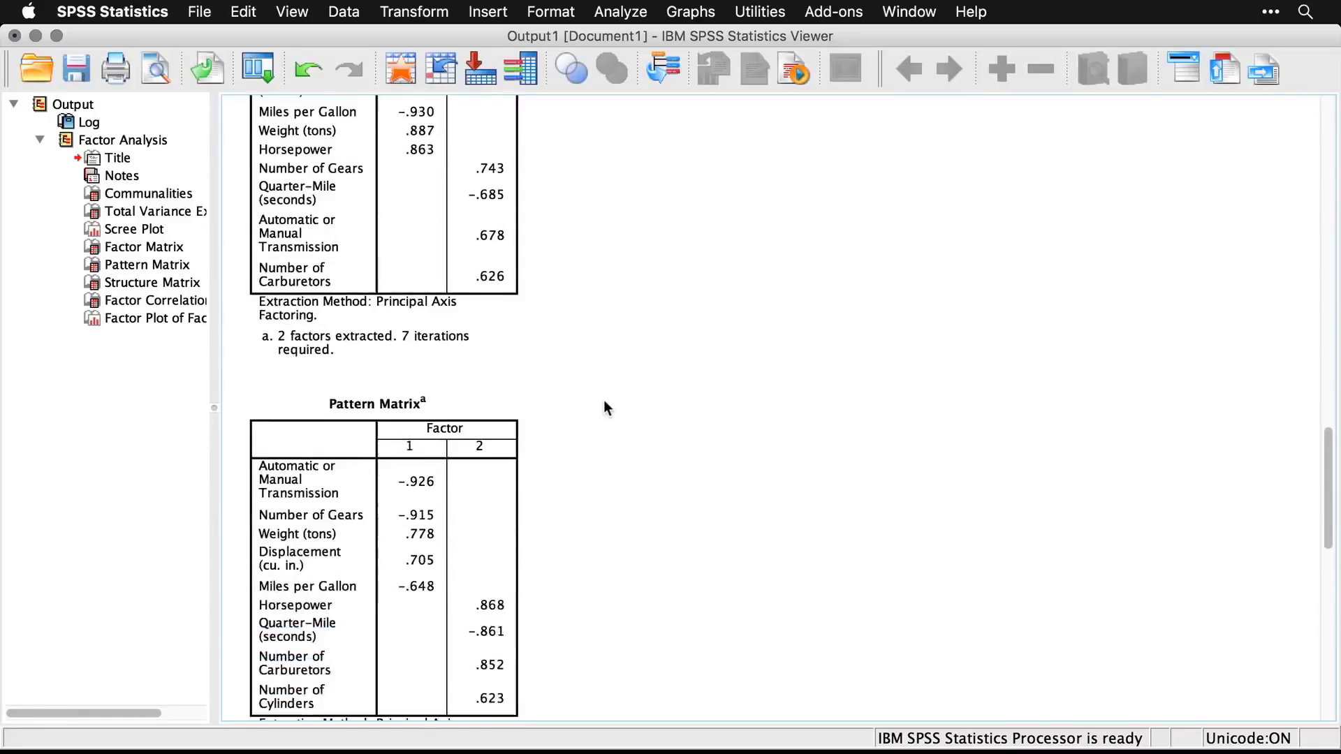
scroll(604, 404, down, 12)
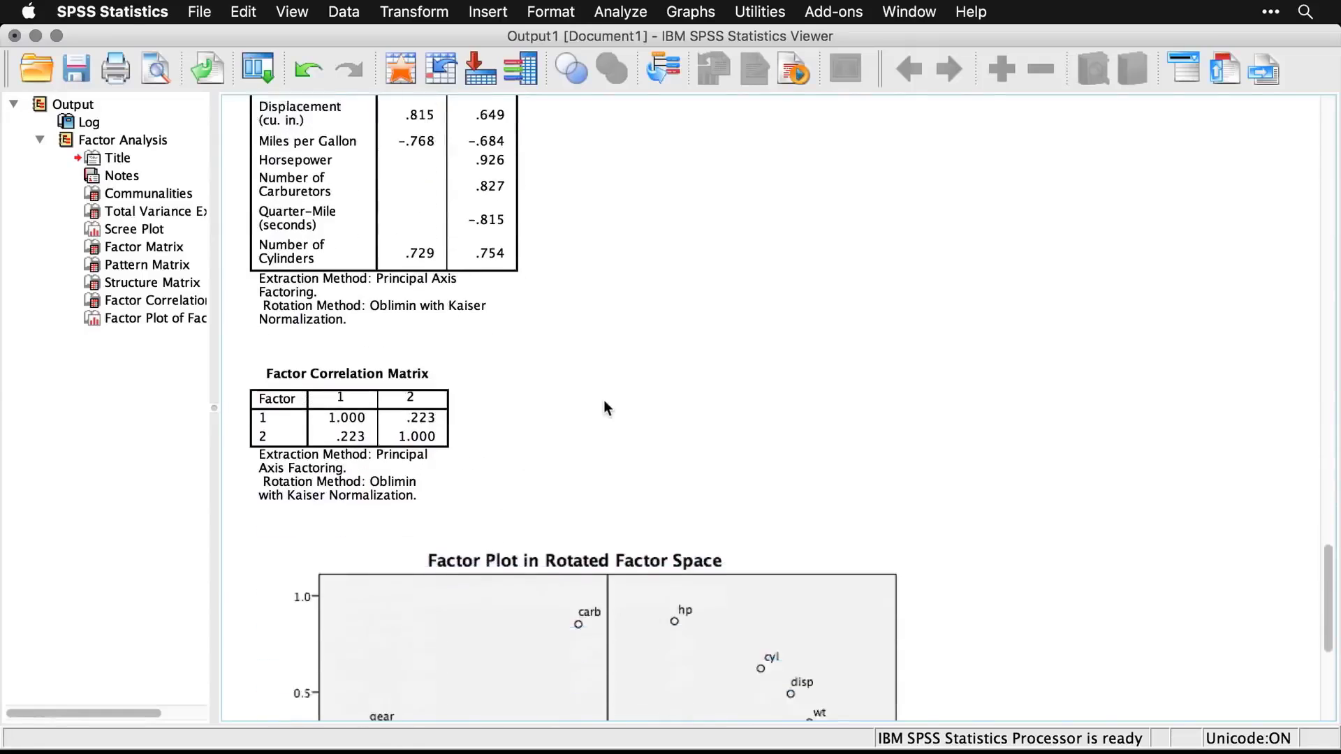
scroll(605, 405, down, 2)
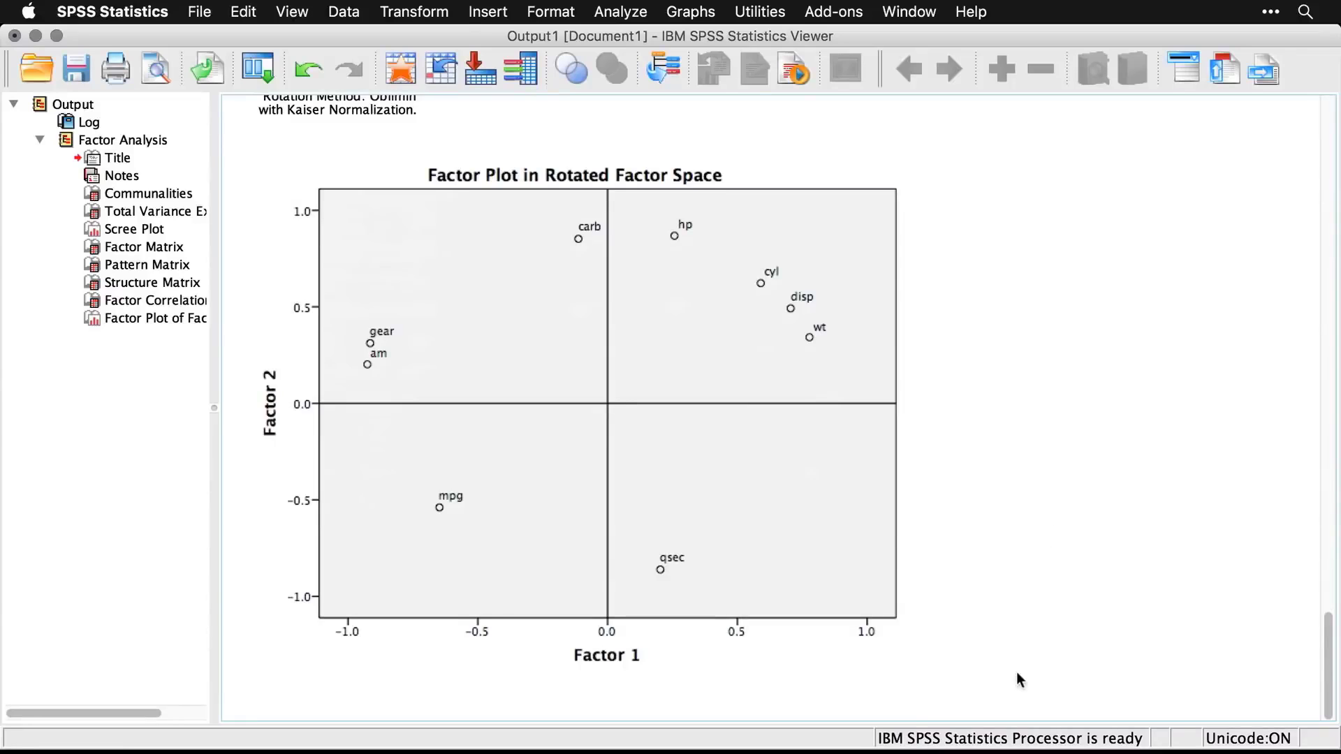
click(669, 675)
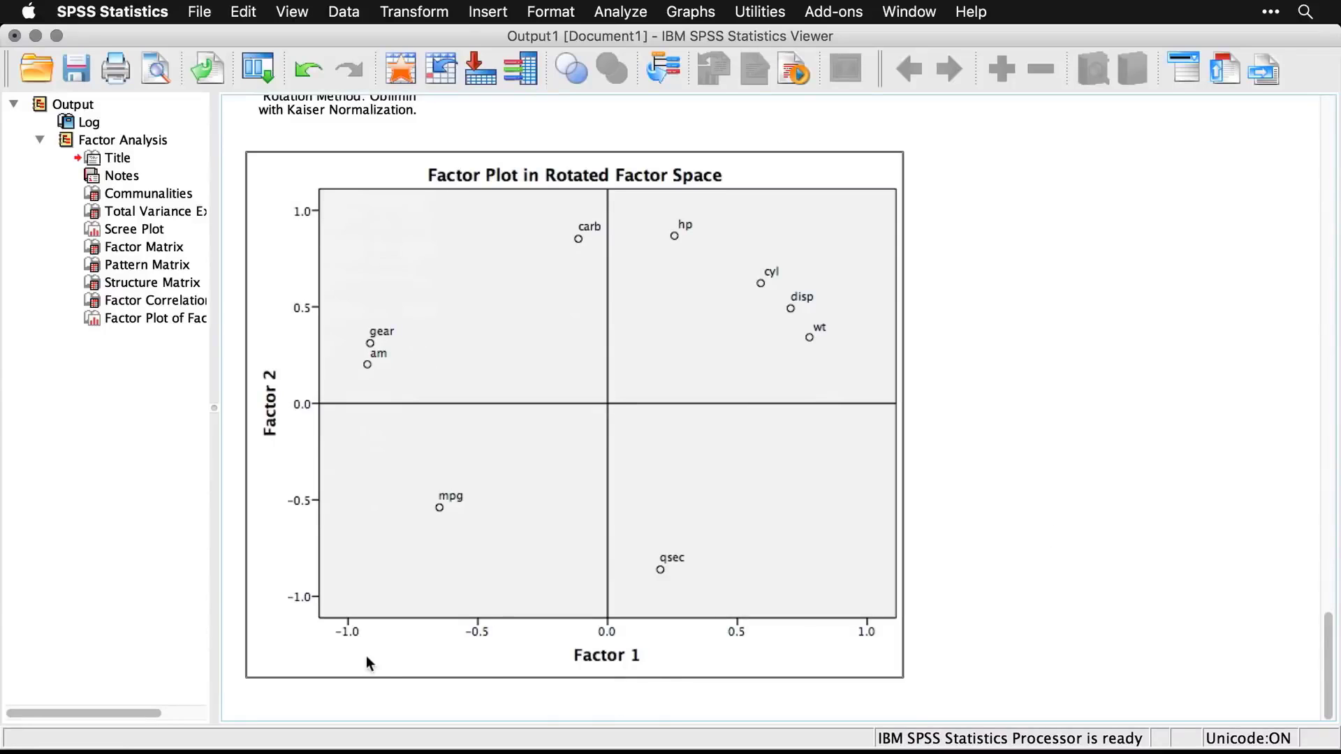
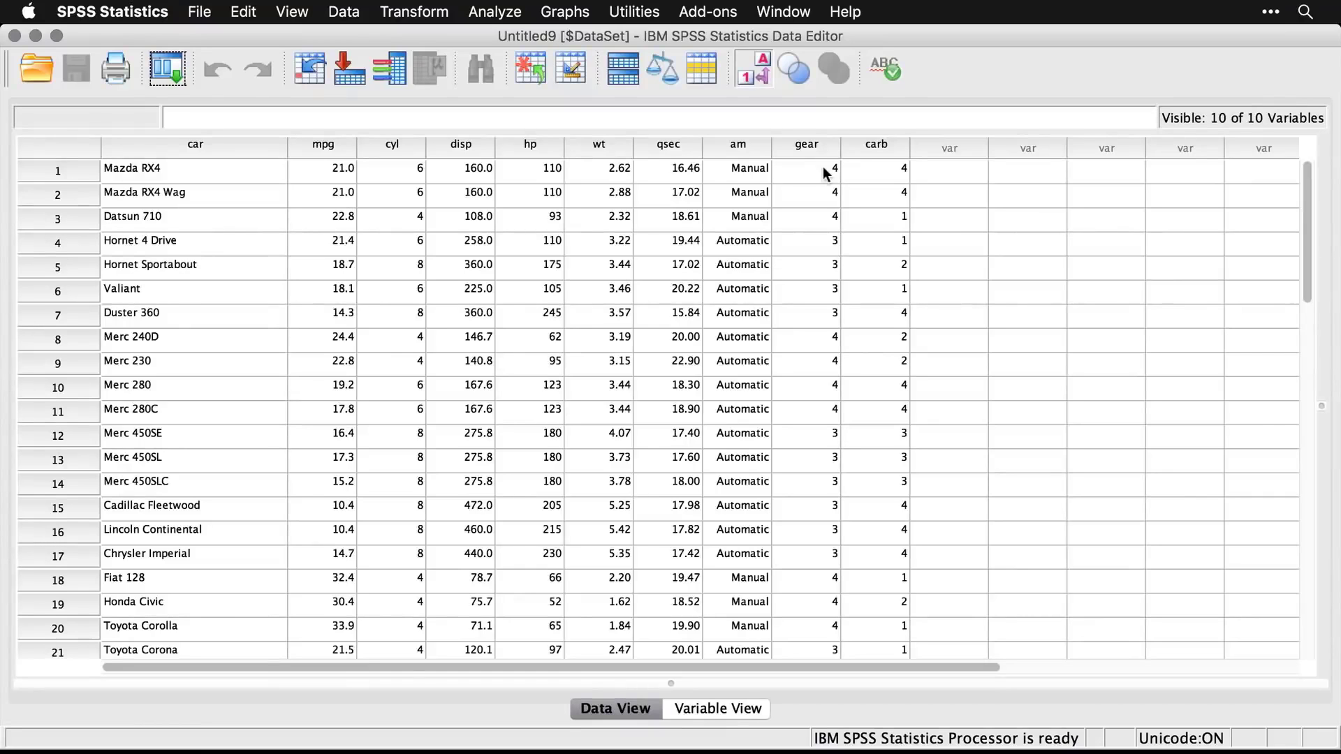
Step: Look over the cars data and check the variable labels of the columns from mpg to carb in Data View
scroll(551, 329, down, 8)
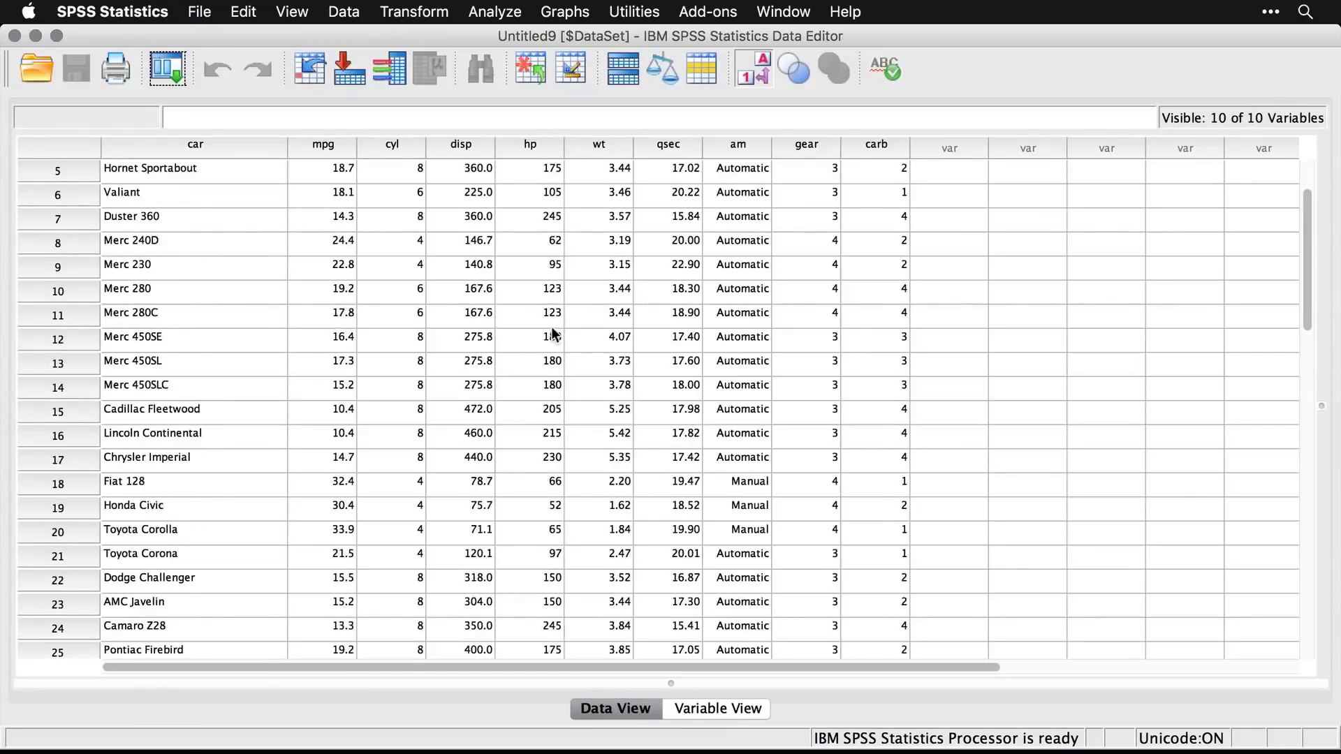
scroll(551, 334, down, 5)
scroll(552, 334, up, 13)
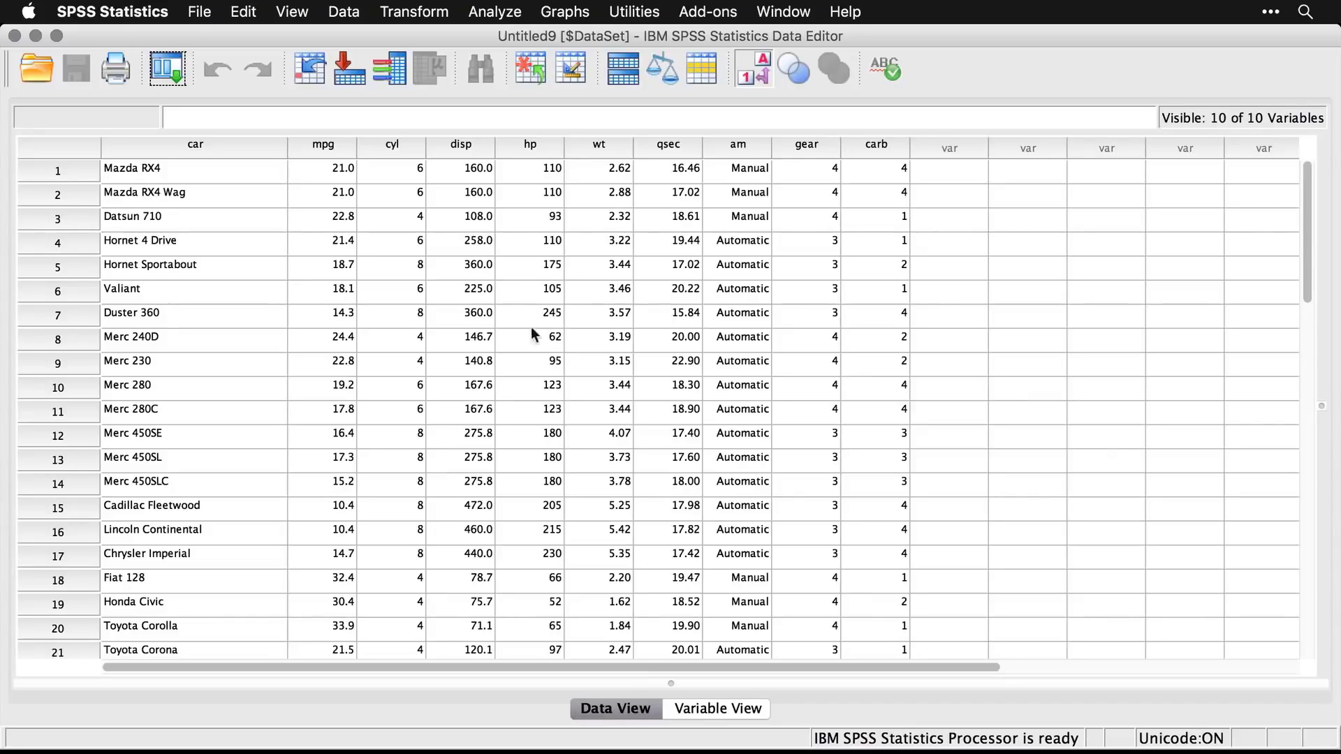
mouse_move(321, 152)
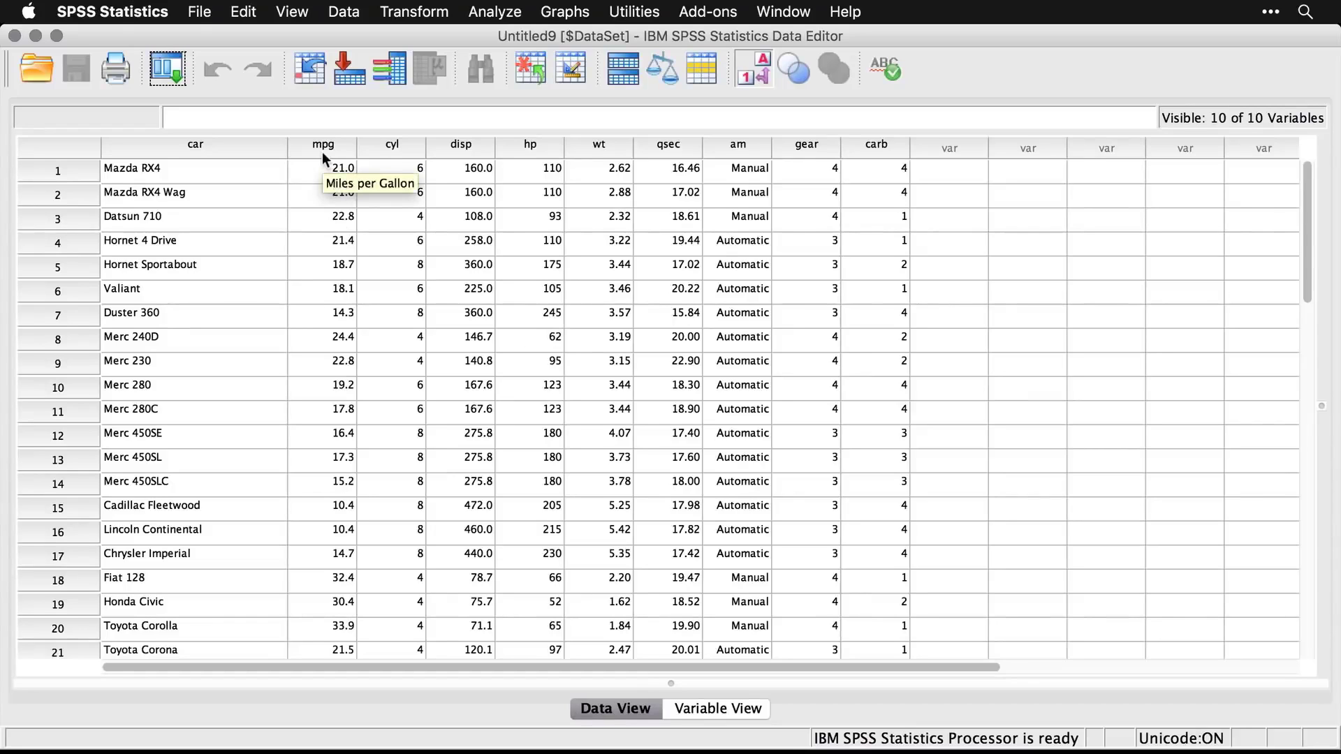
mouse_move(384, 153)
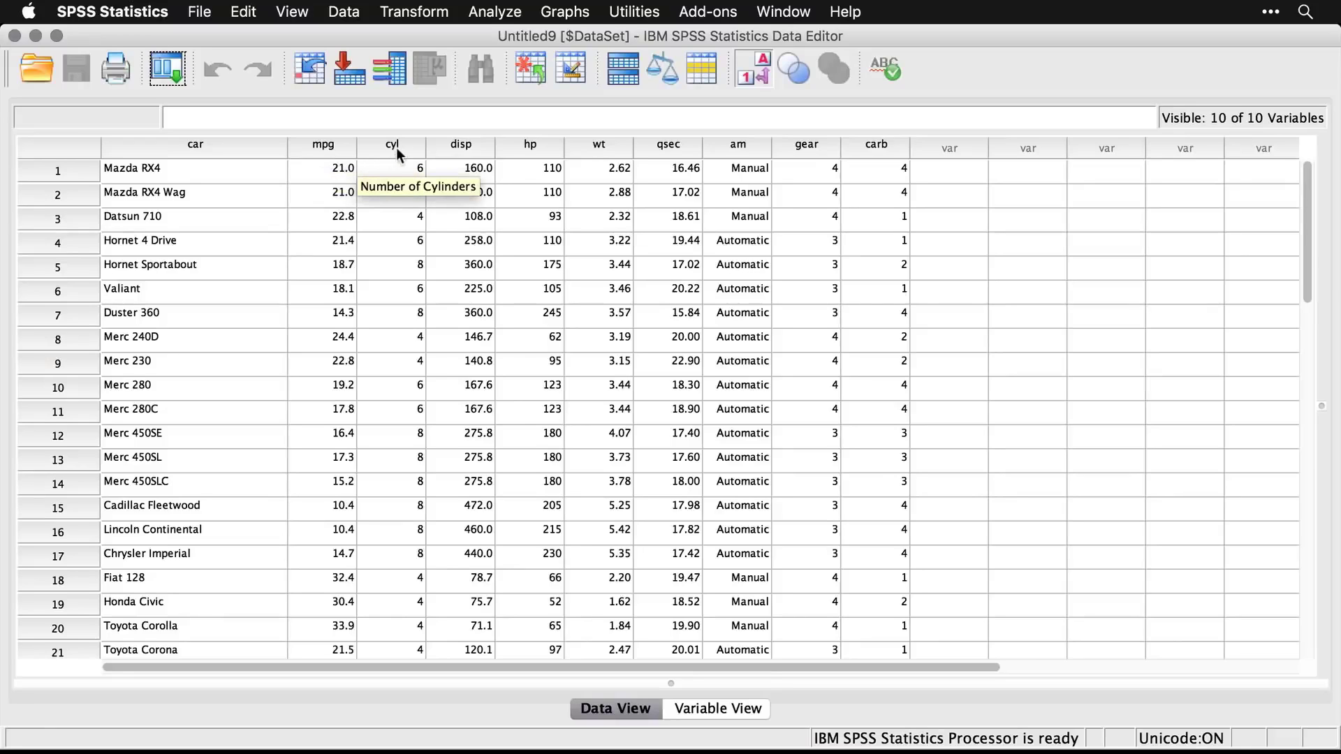
mouse_move(439, 149)
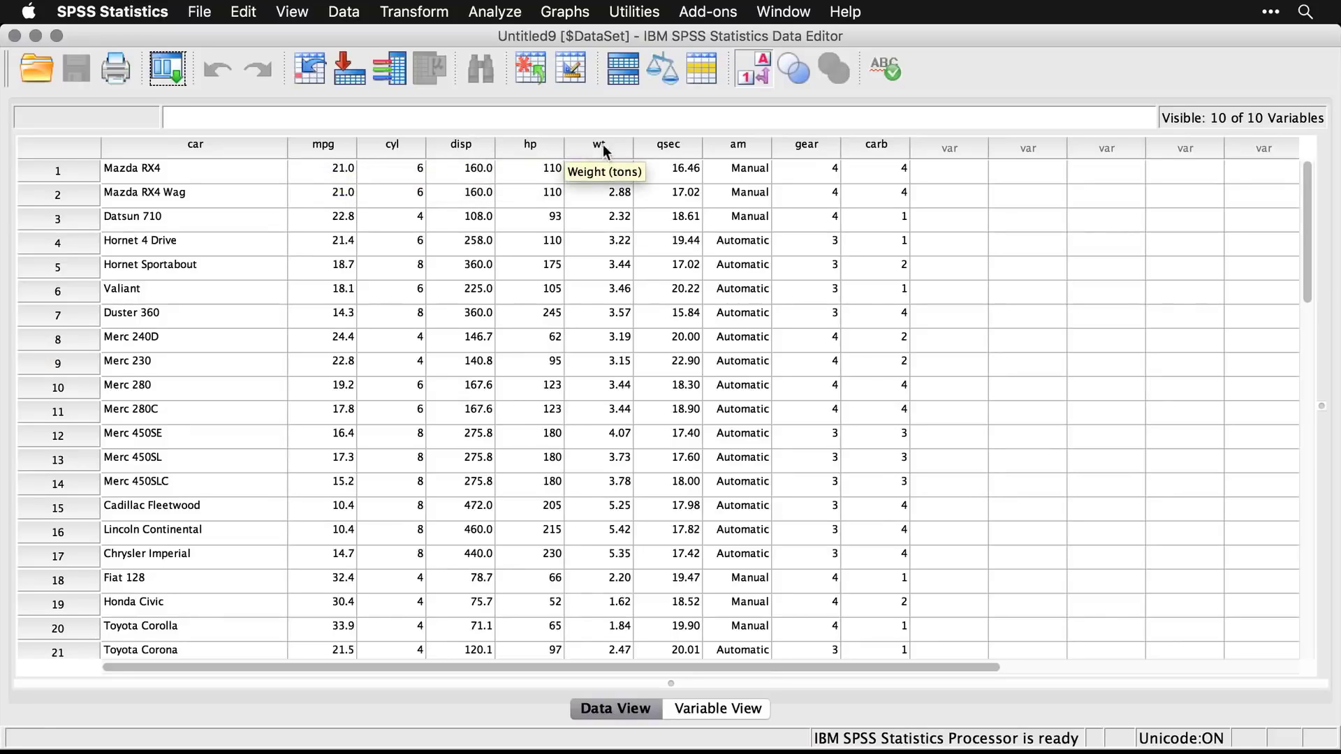
mouse_move(670, 151)
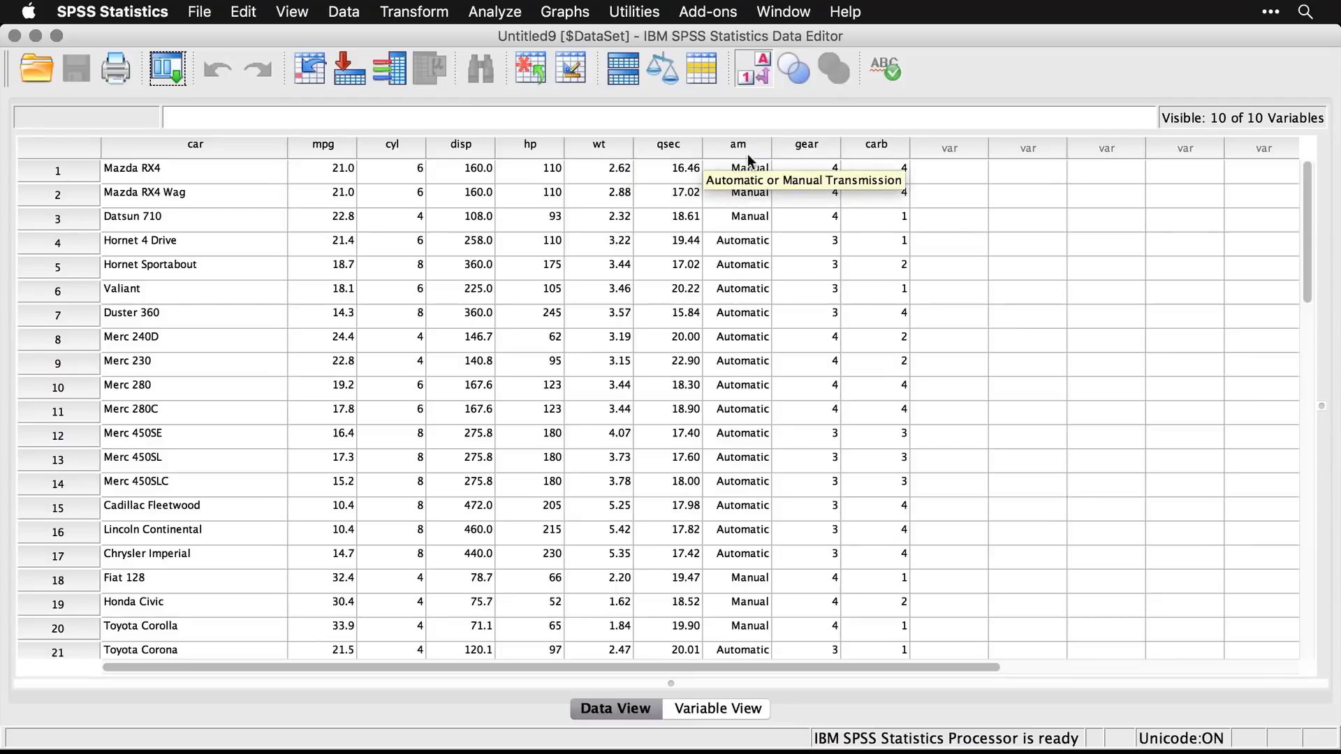
mouse_move(794, 152)
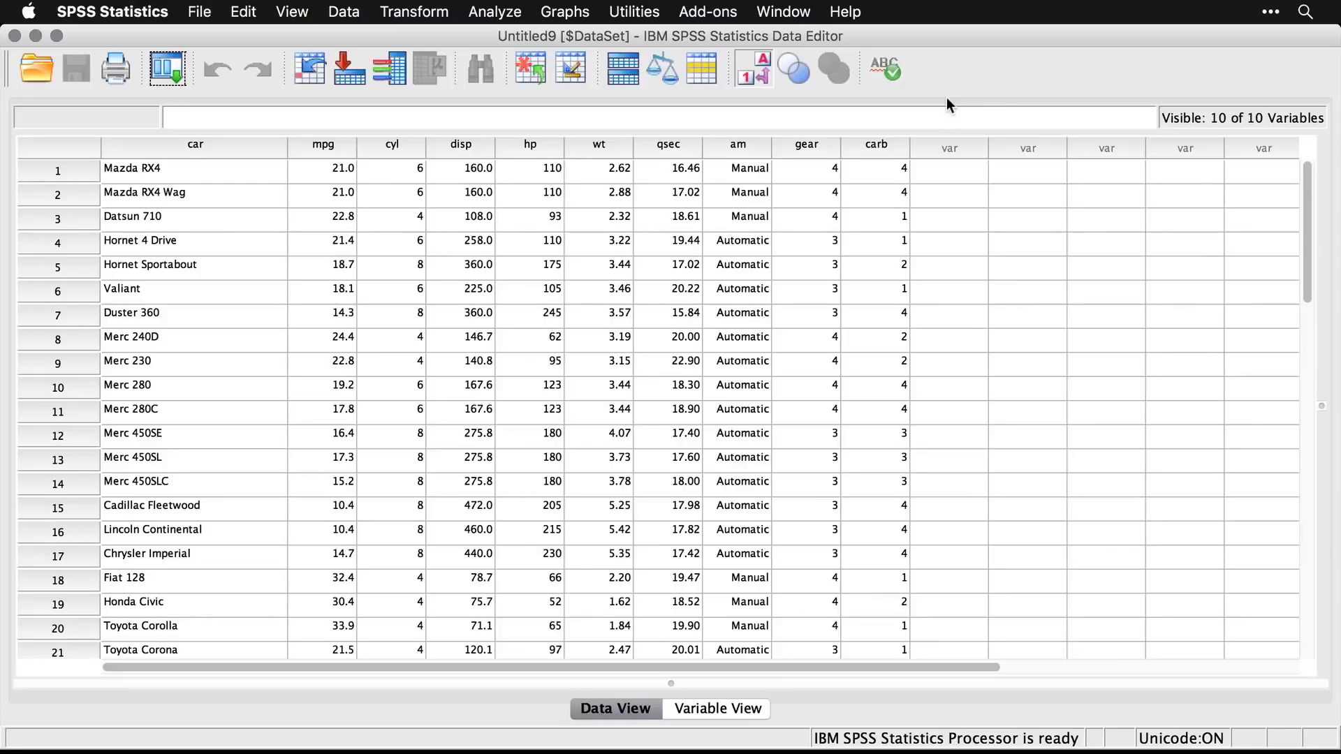
Step: Start a Linear Regression with Miles per Gallon [mpg] as the dependent variable
click(498, 13)
mouse_move(580, 197)
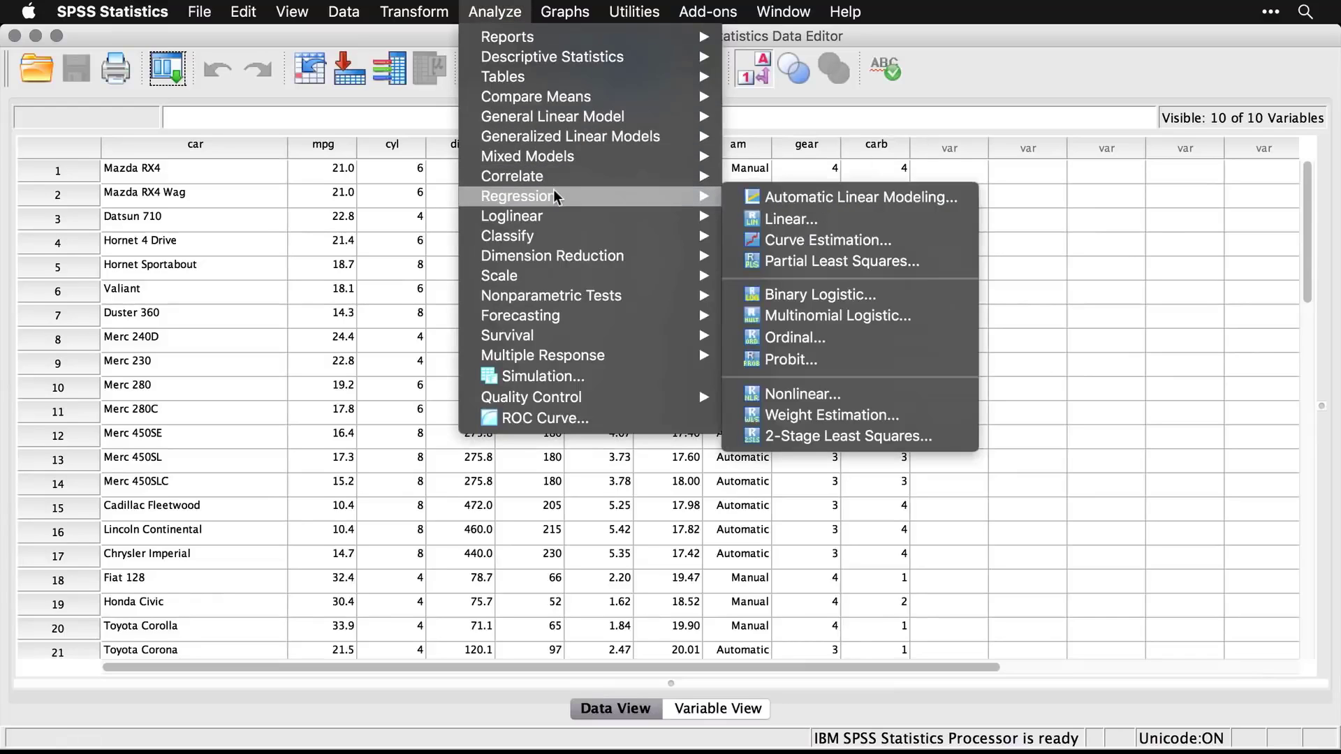
click(851, 223)
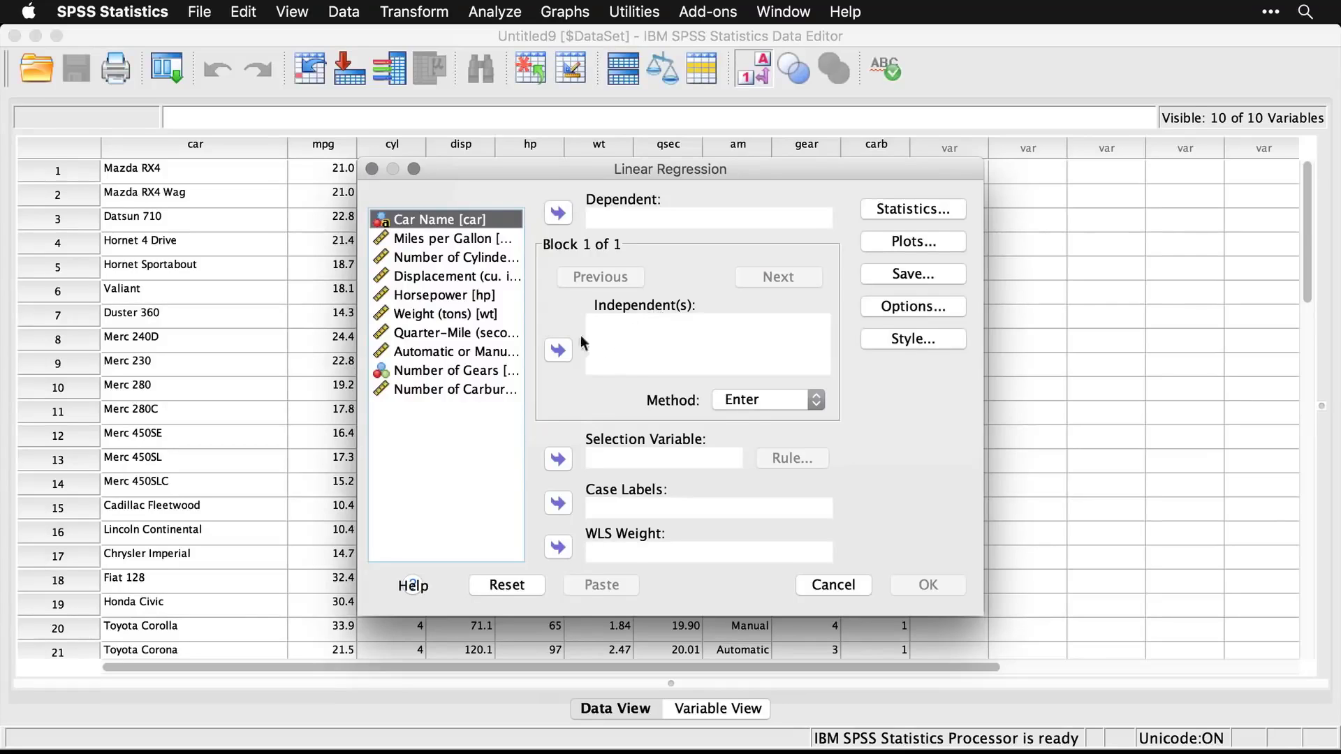
click(471, 239)
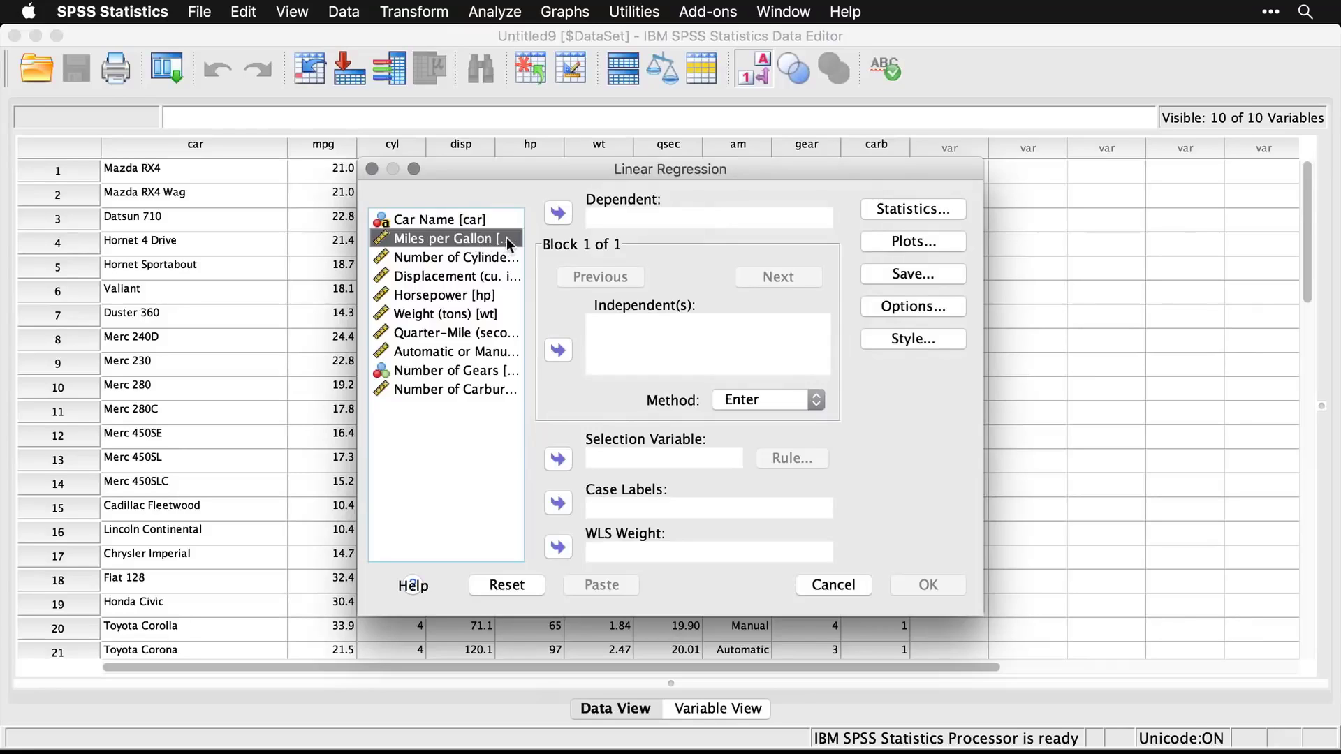
click(559, 213)
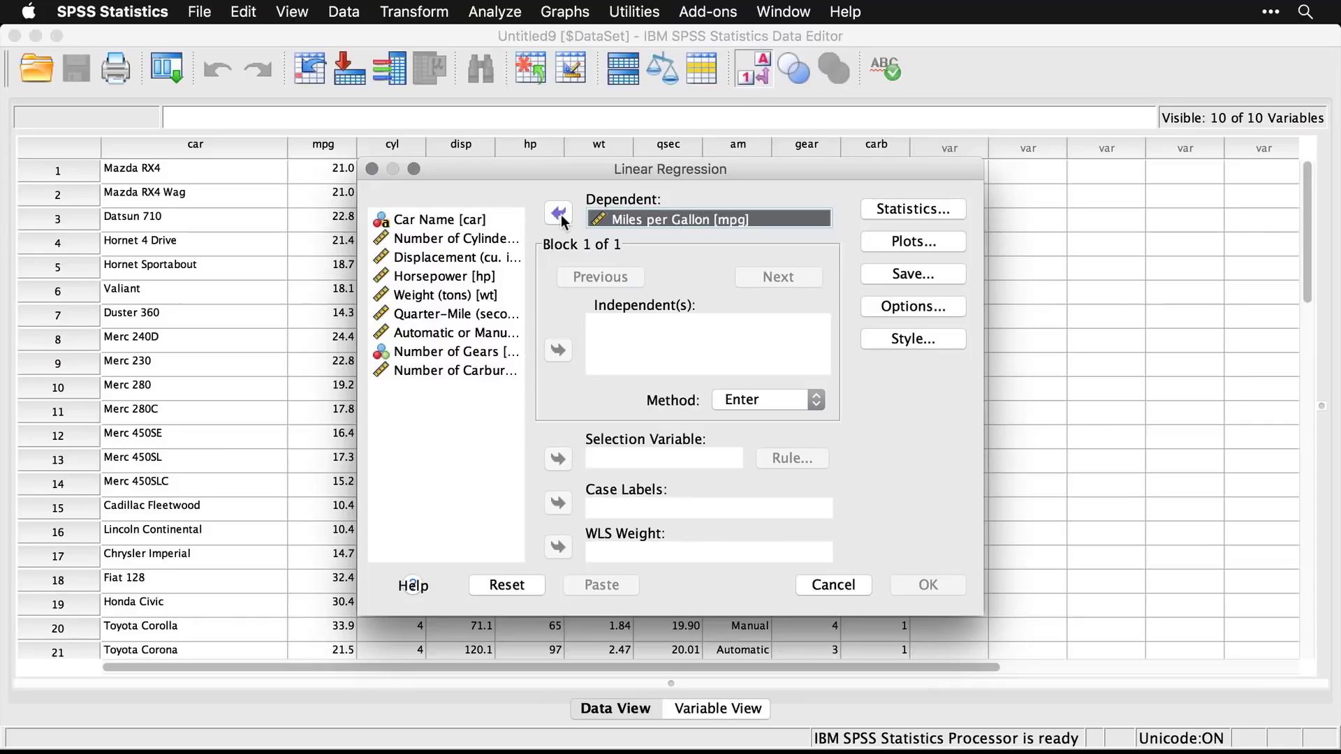
Step: Add all variables from Number of Cylinders [cyl] to Number of Carburetors as independents and run the regression with the Enter method
click(430, 239)
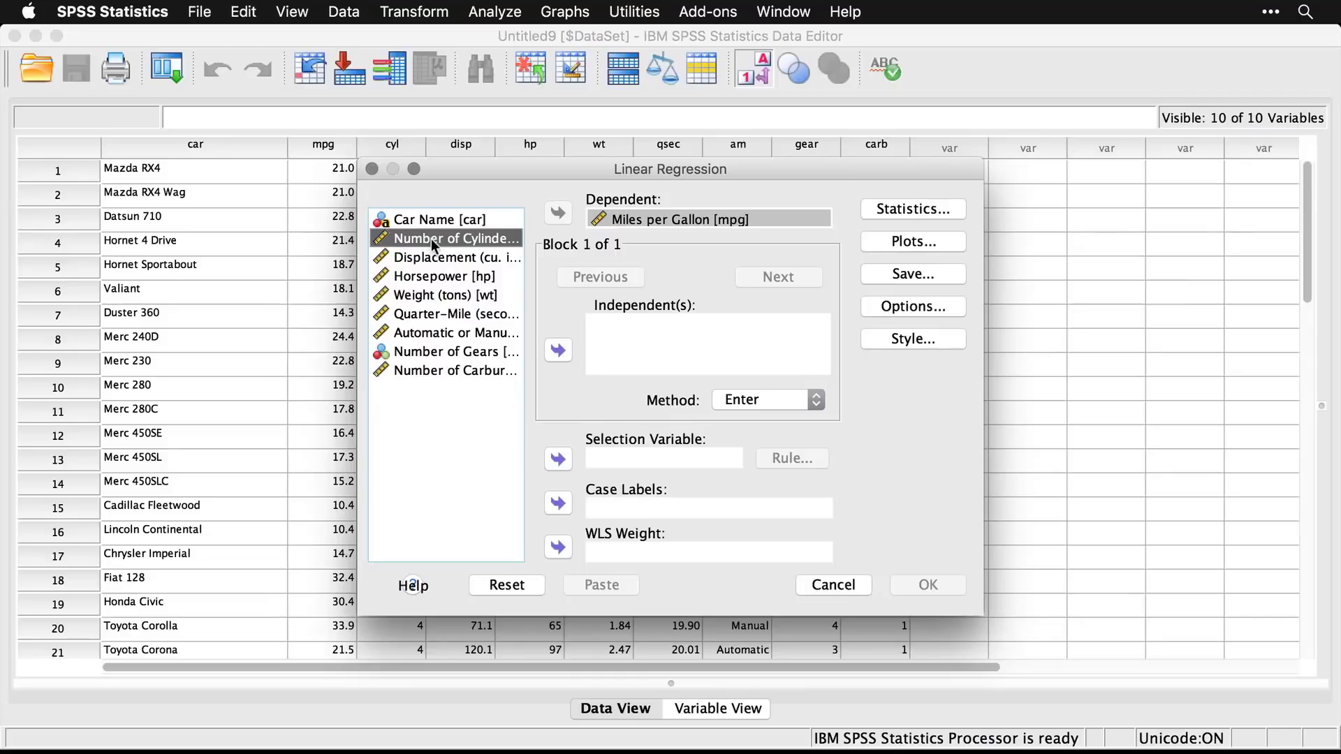
shift+click(429, 371)
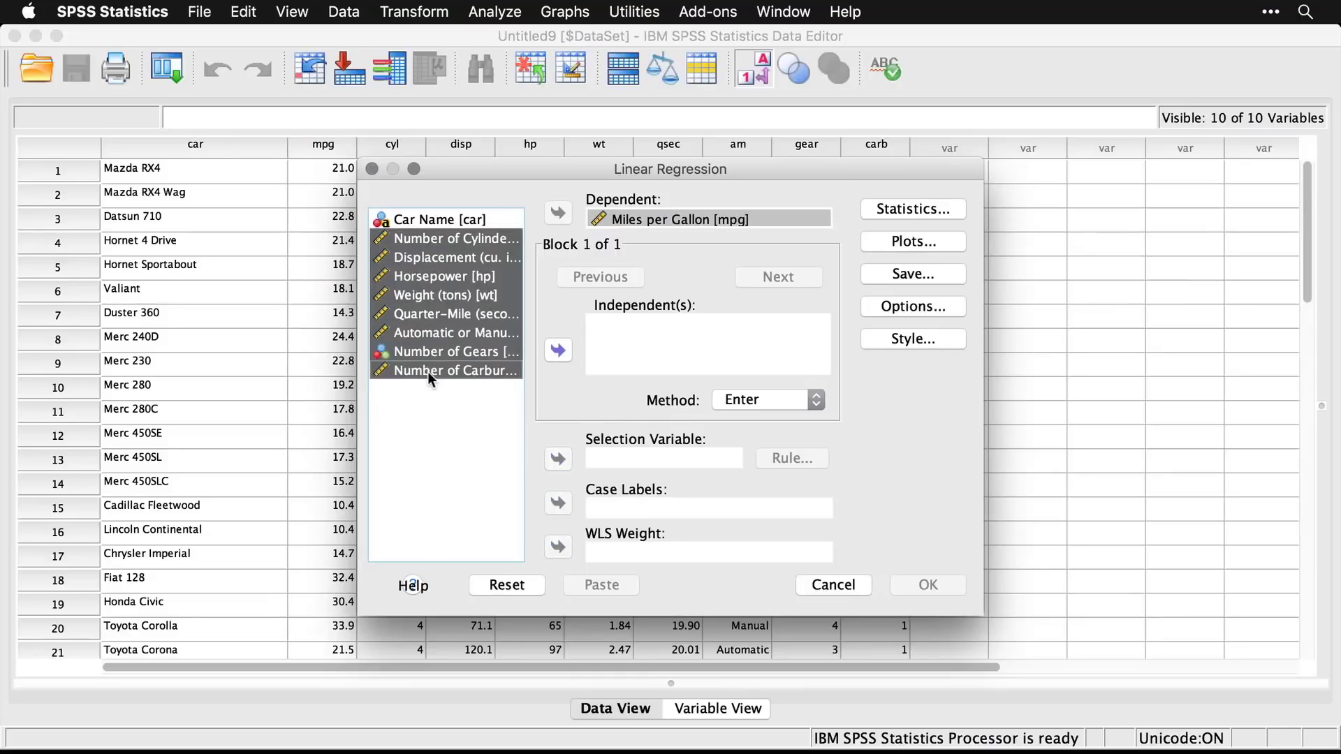
click(558, 351)
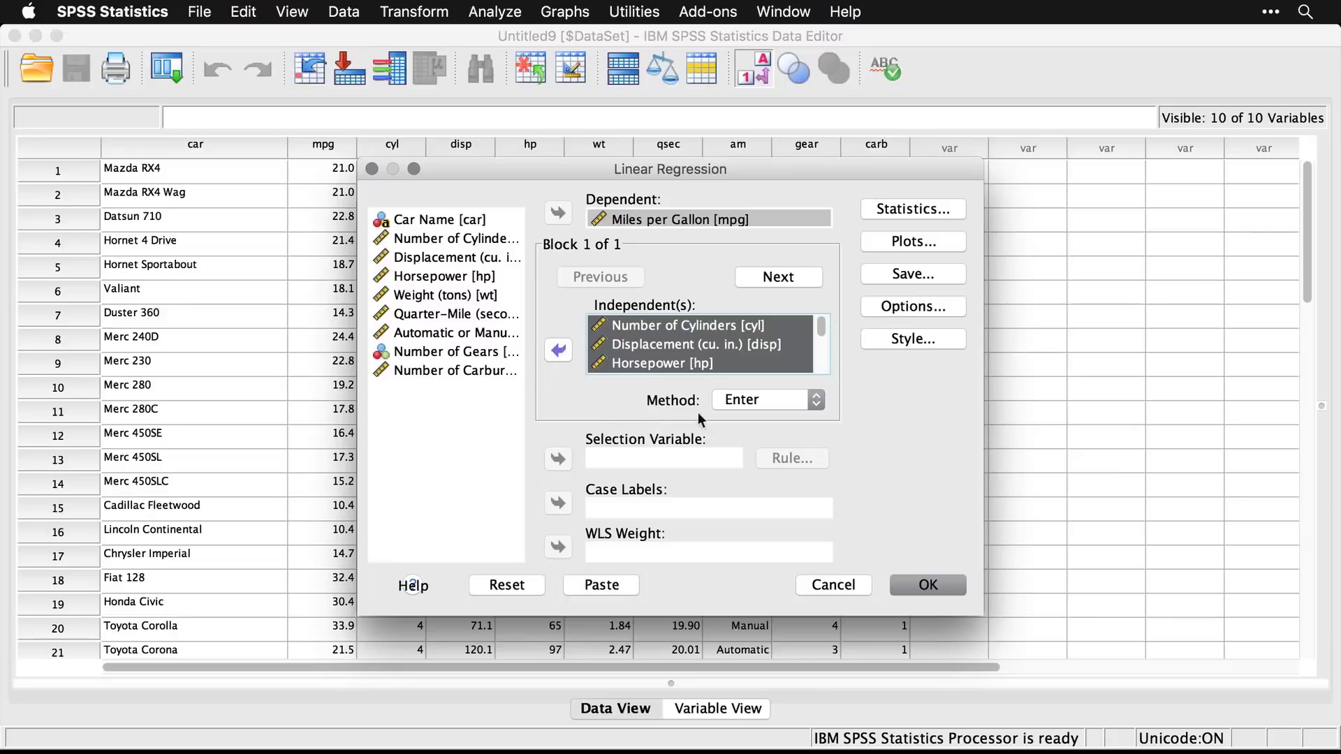
click(933, 588)
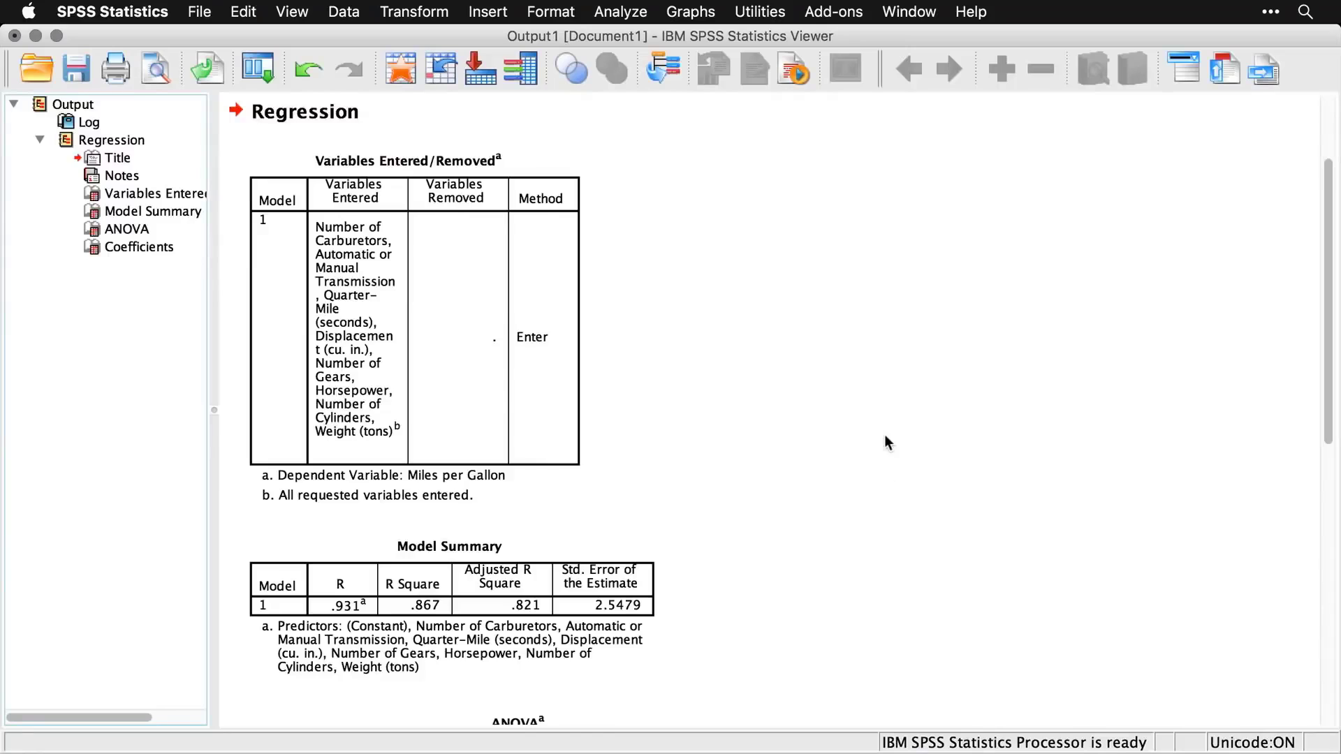
Step: Examine the regression syntax and the Variables Entered/Removed table in the output
scroll(885, 436, up, 4)
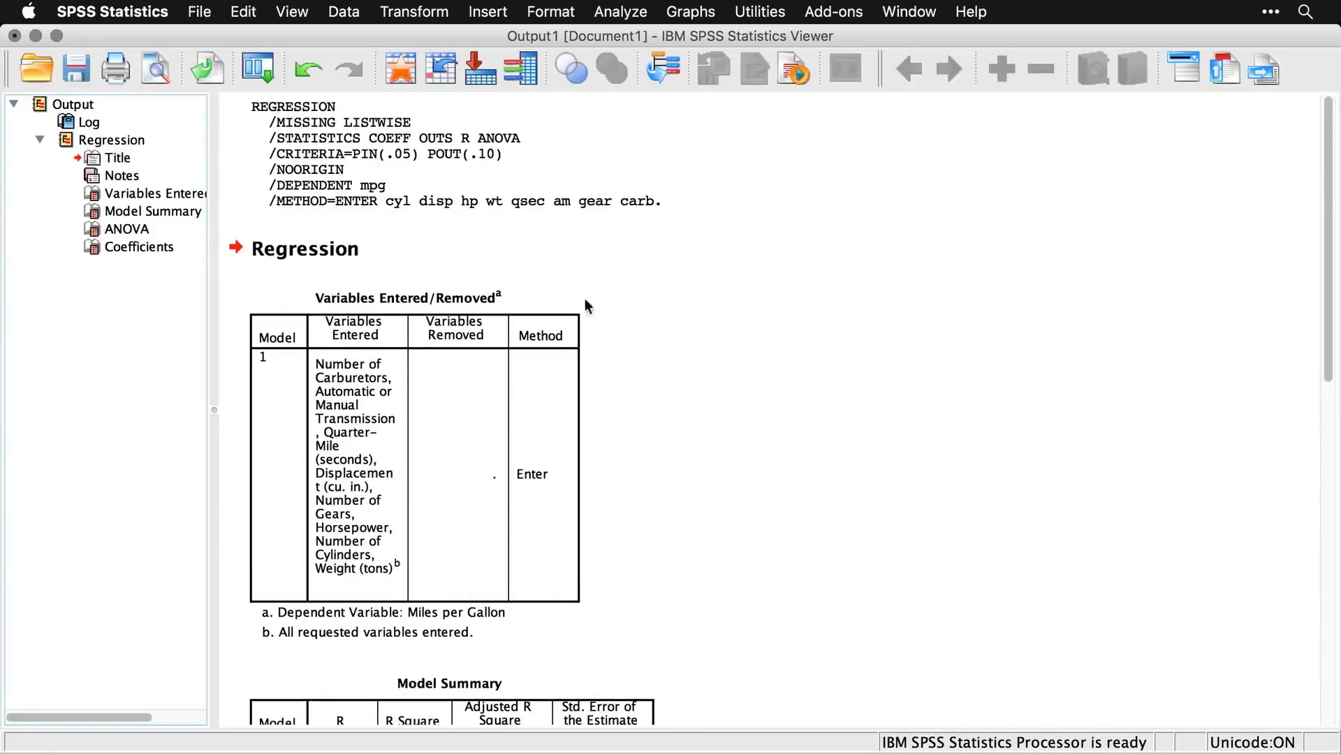
click(542, 170)
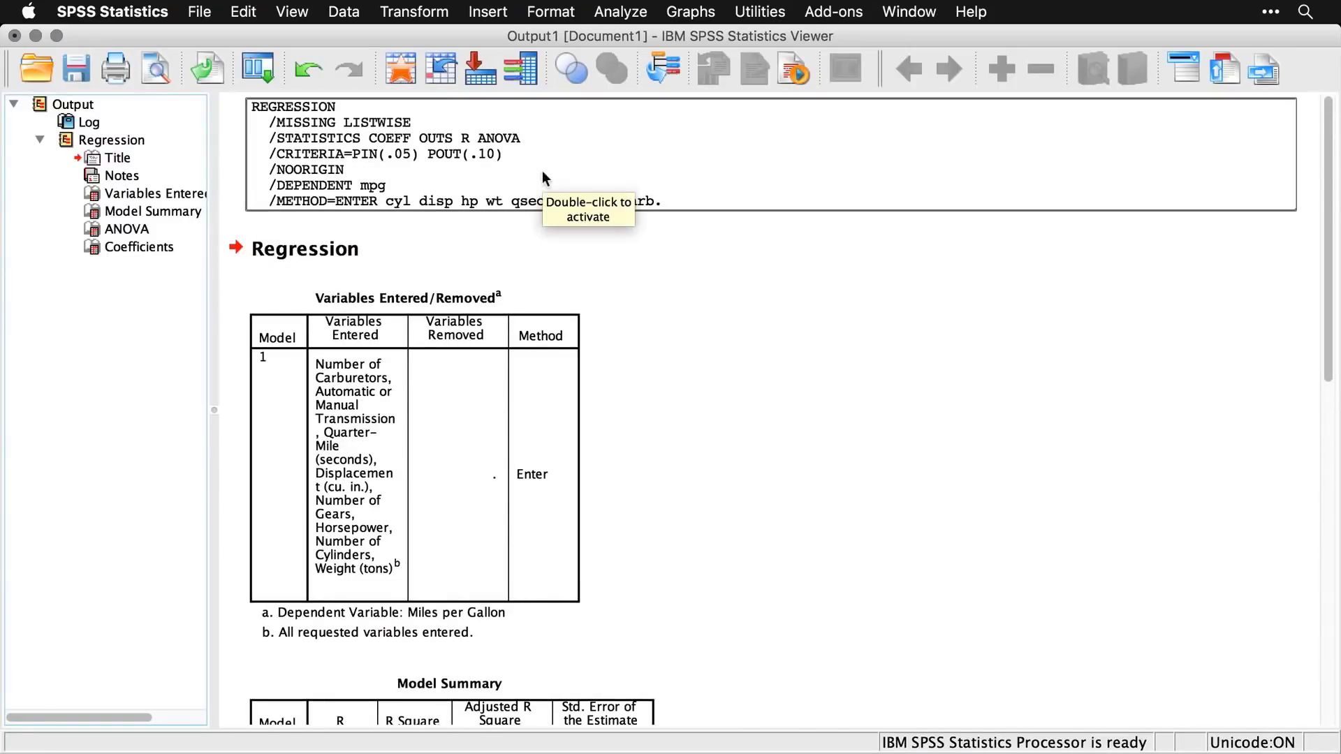
scroll(713, 377, down, 4)
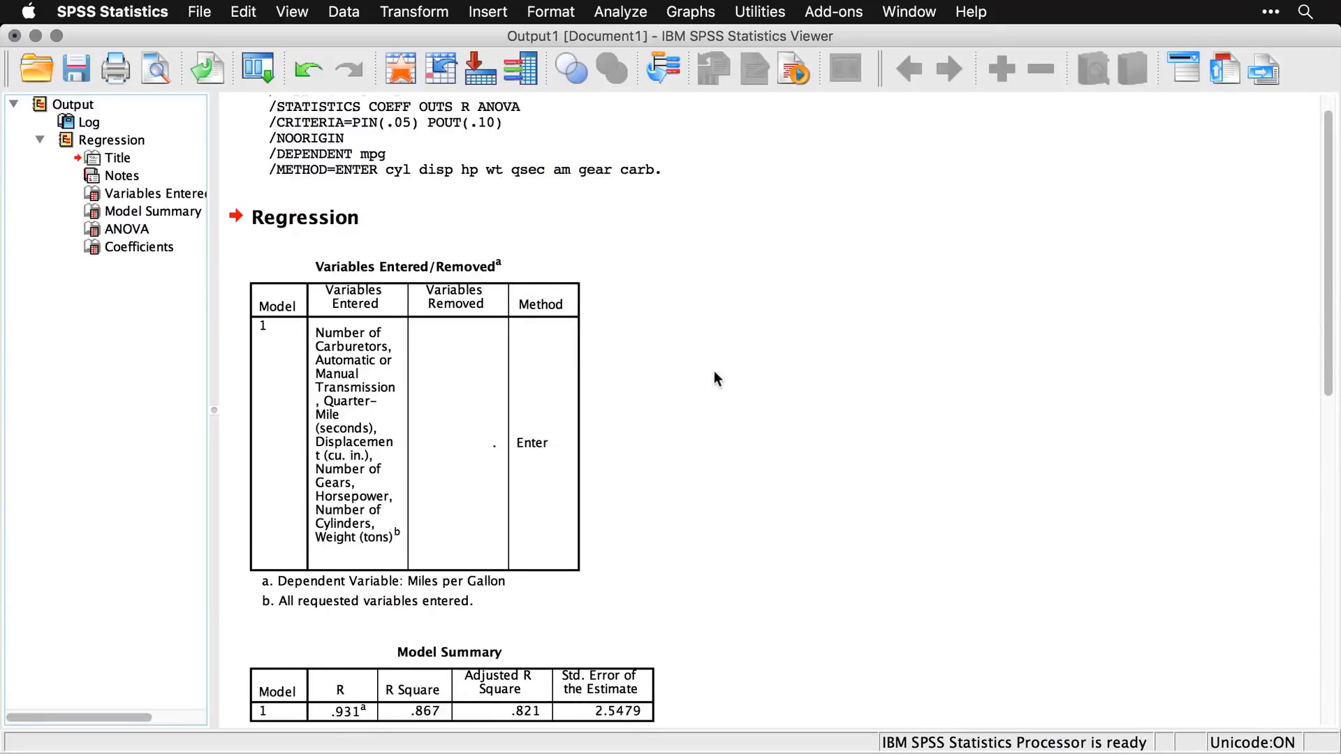
click(424, 312)
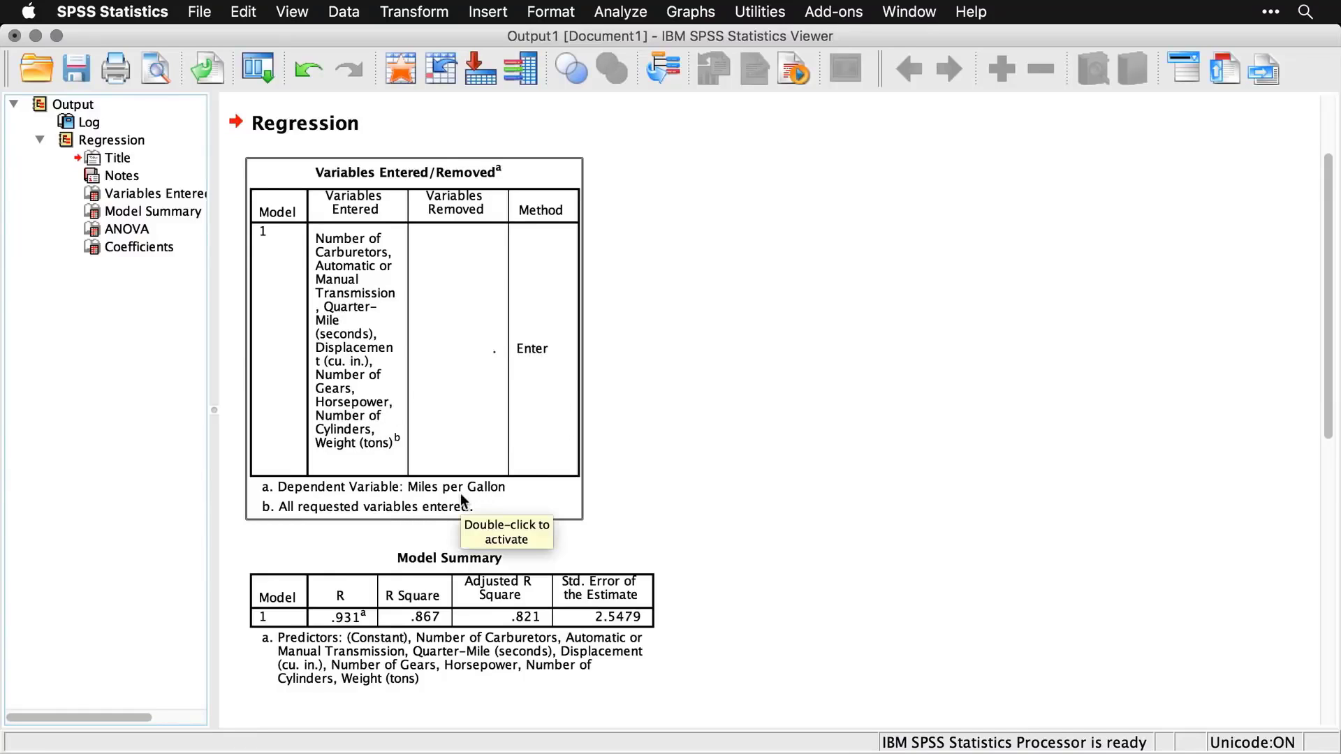
click(660, 404)
scroll(662, 409, down, 5)
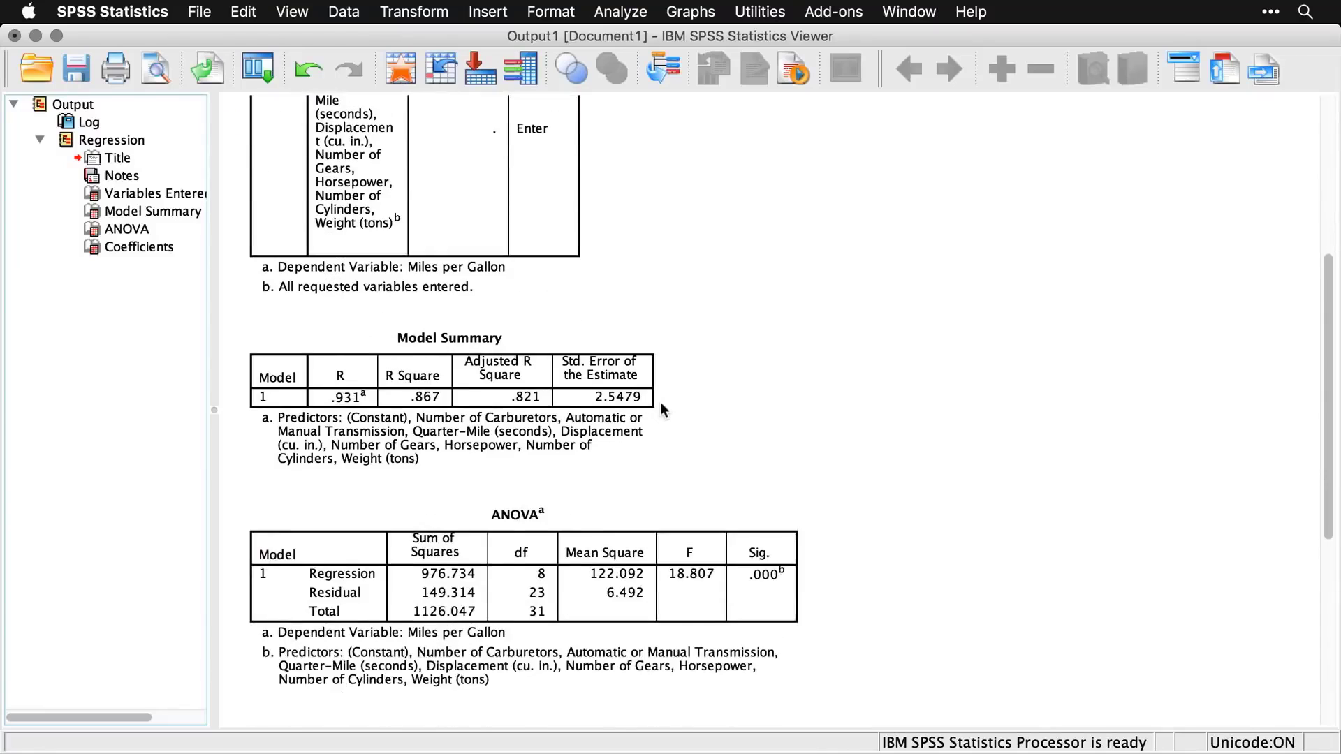
Step: Examine the Model Summary, ANOVA and Coefficients tables for the overall fit and the significance of each predictor
click(459, 448)
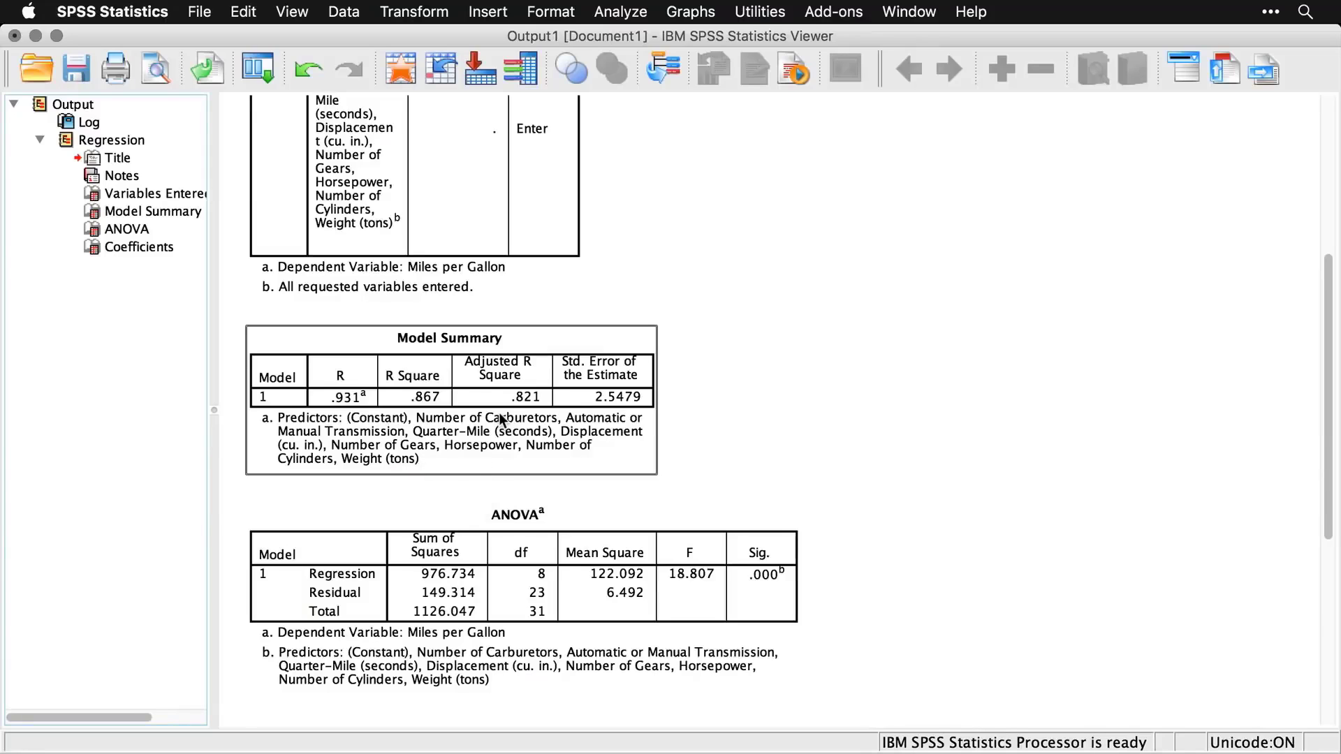
scroll(499, 417, down, 2)
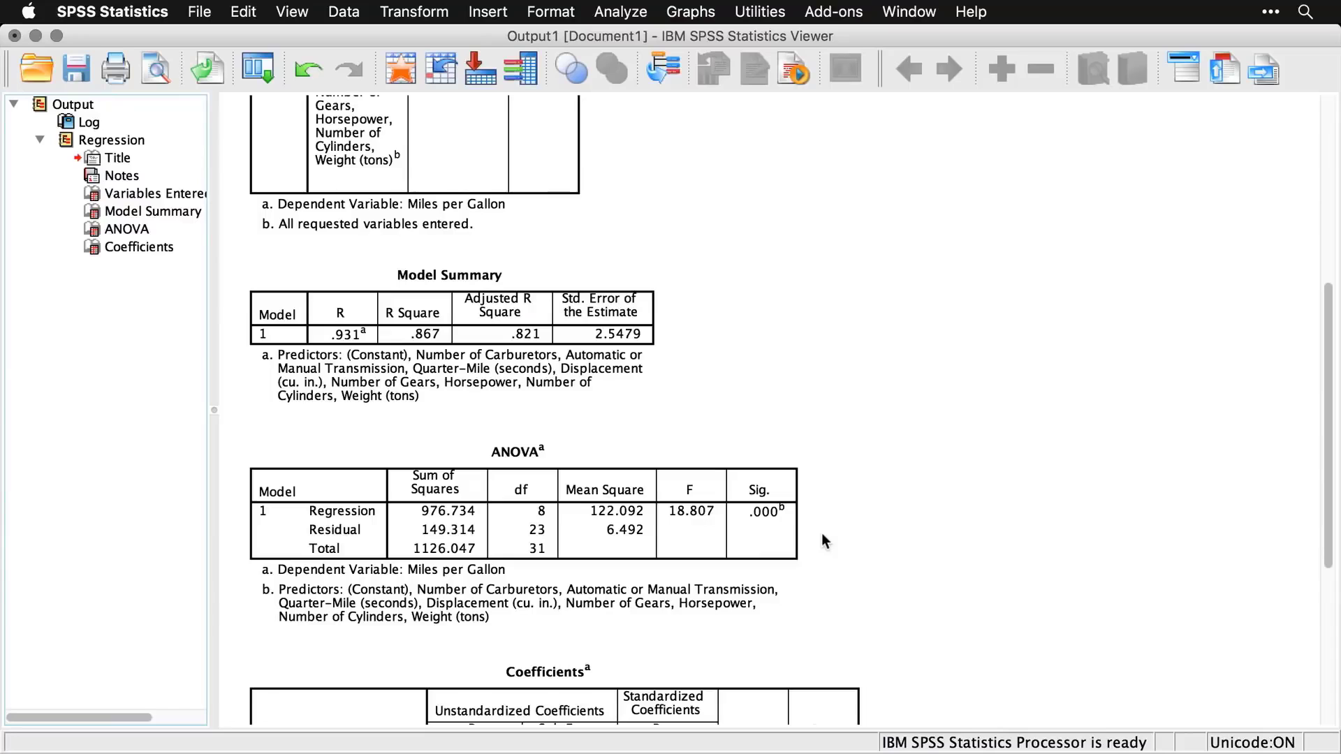
scroll(821, 533, down, 8)
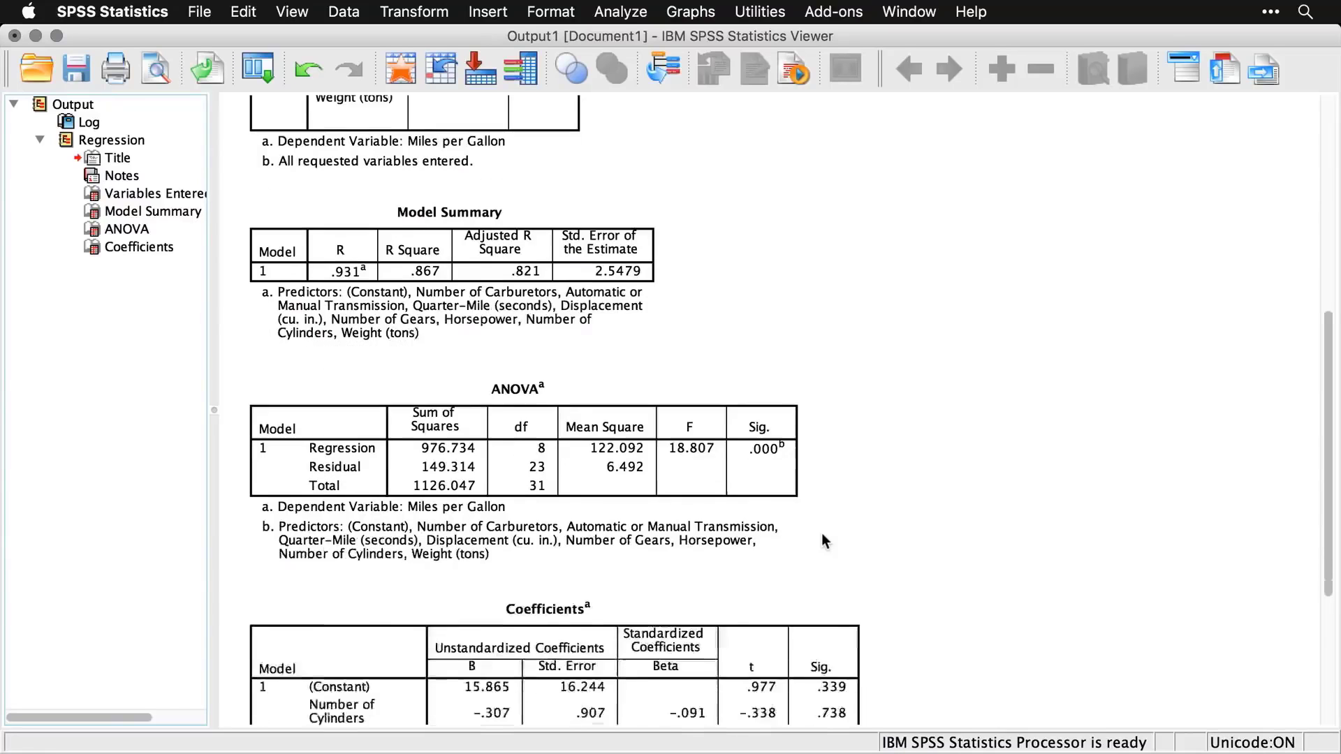
scroll(824, 538, down, 1)
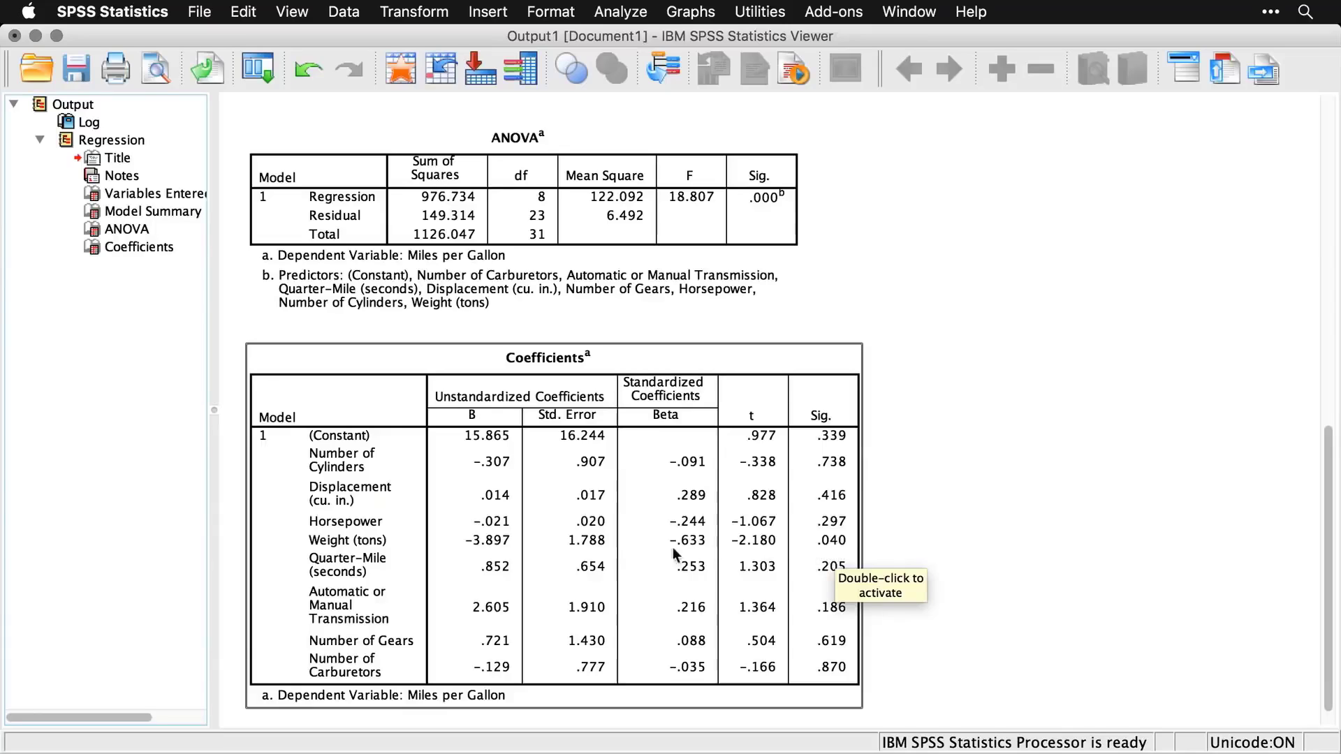
click(1002, 549)
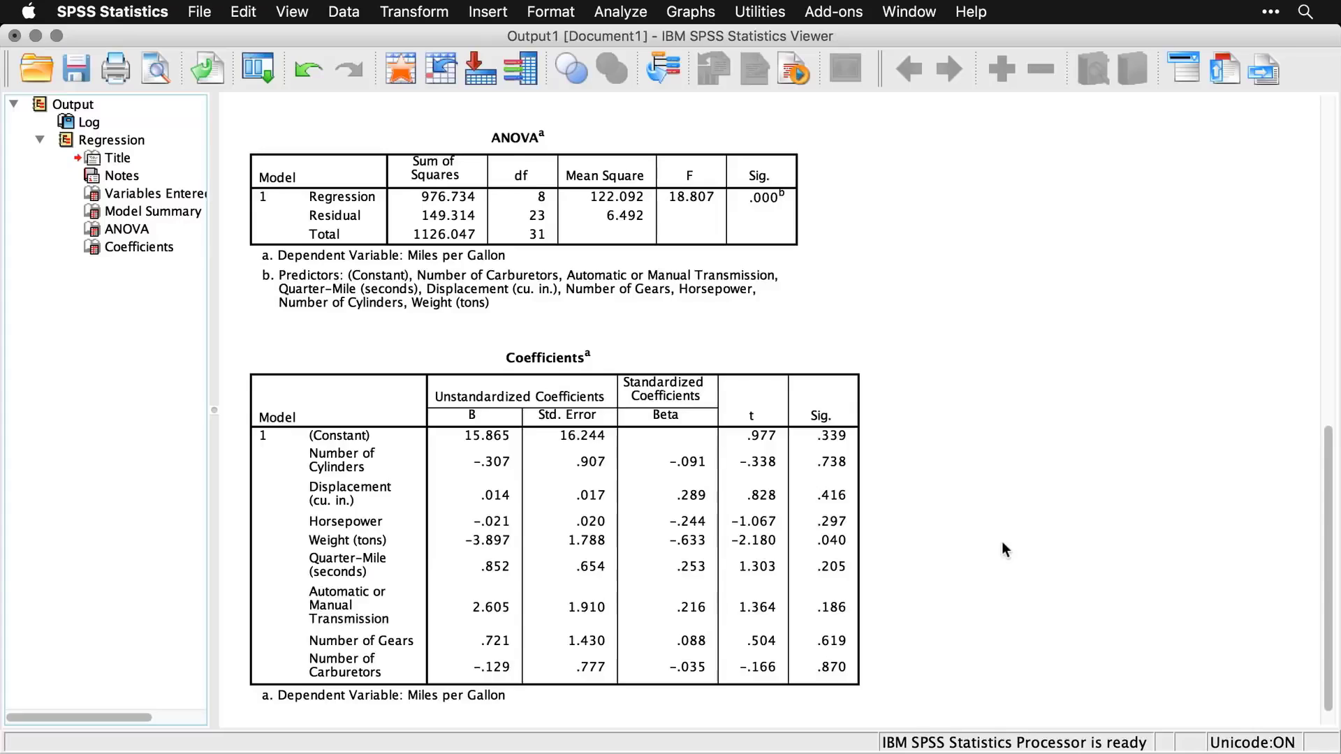
scroll(1002, 541, down, 1)
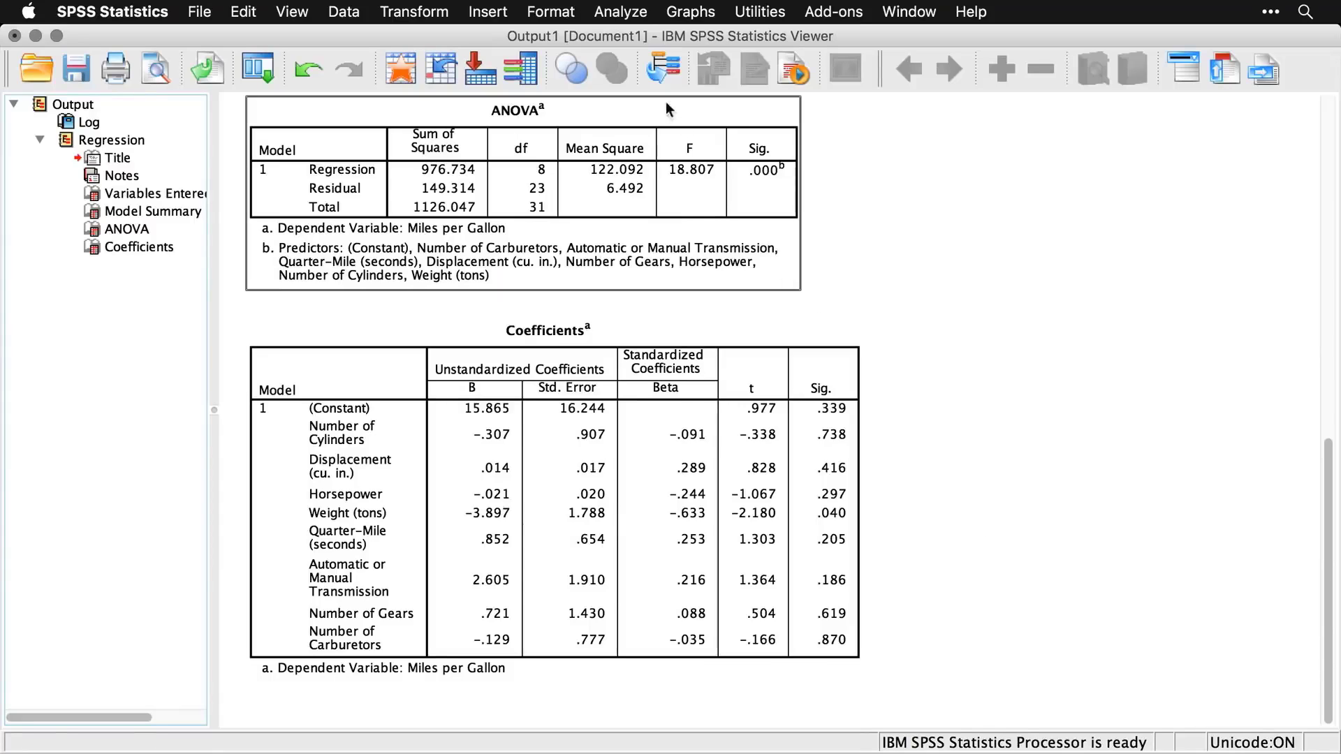
Step: Reopen the Linear Regression setup for Miles per Gallon and change the entry method to Stepwise
click(622, 12)
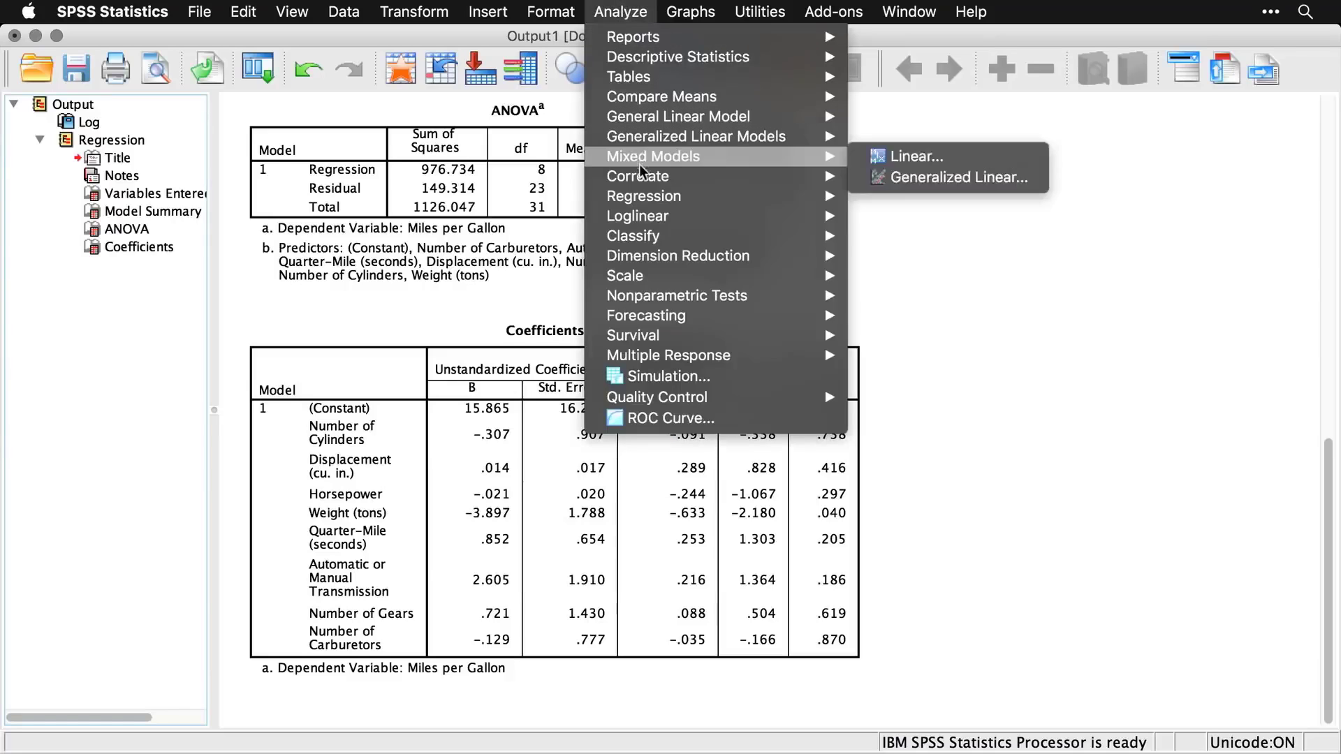
mouse_move(654, 198)
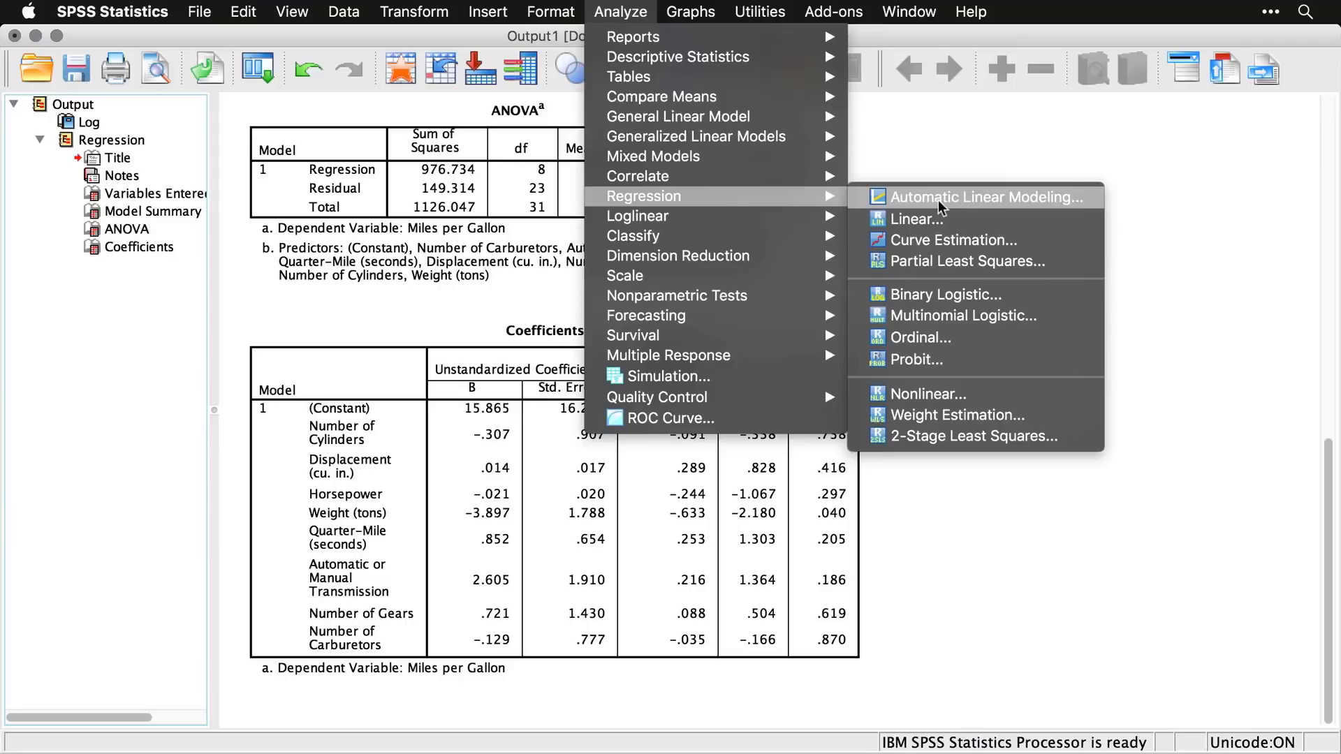
click(1071, 215)
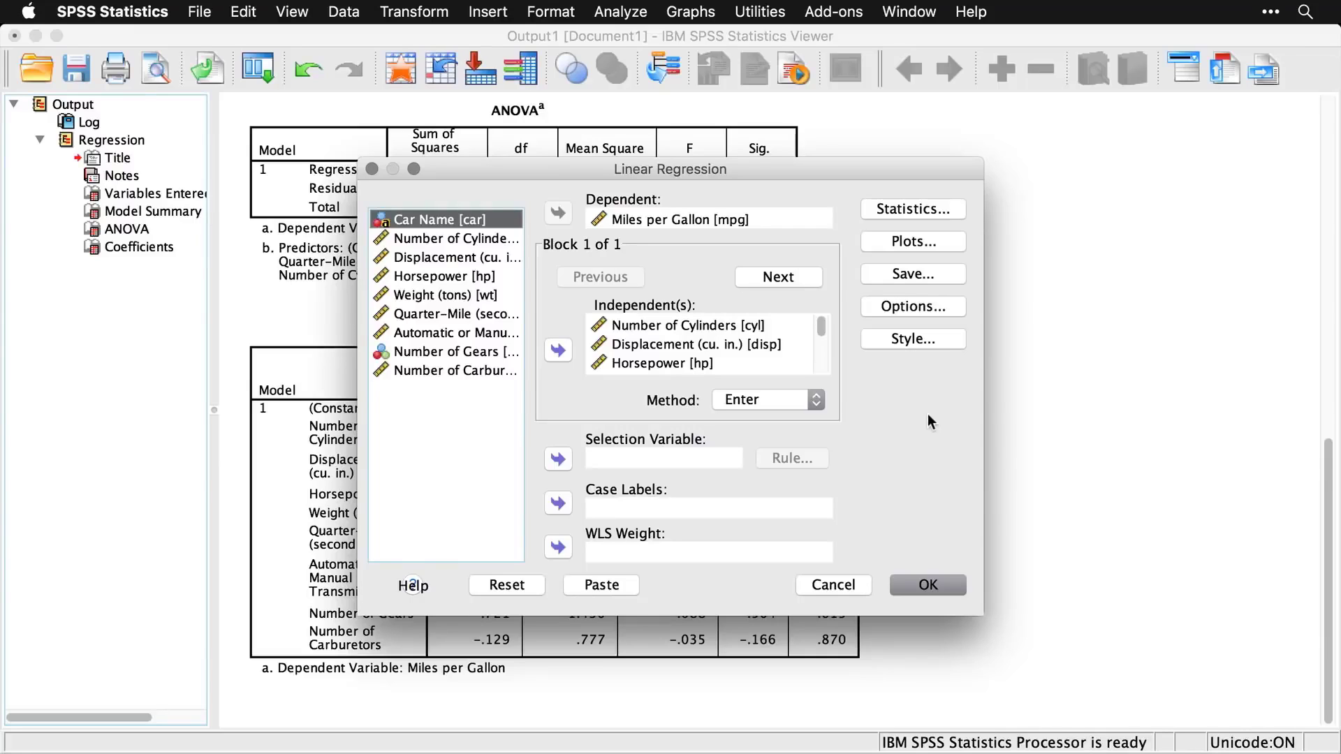
click(793, 408)
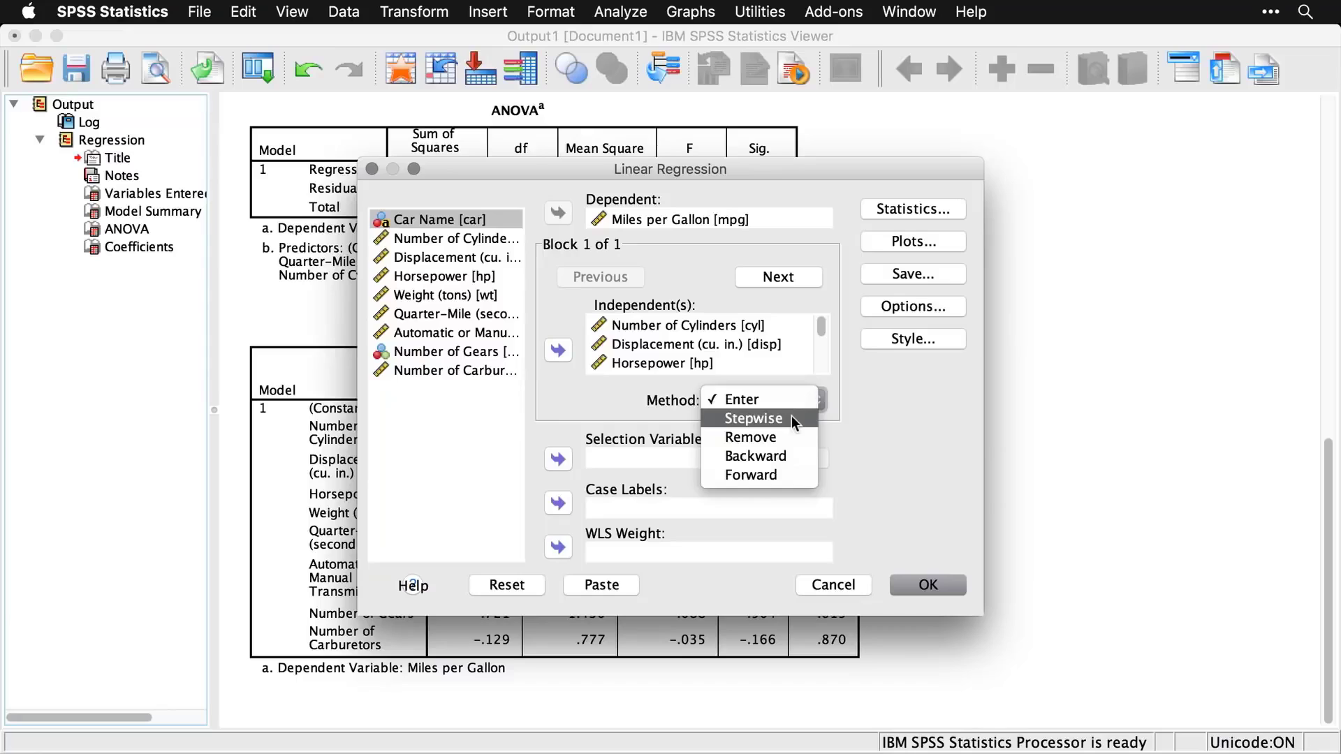
click(792, 417)
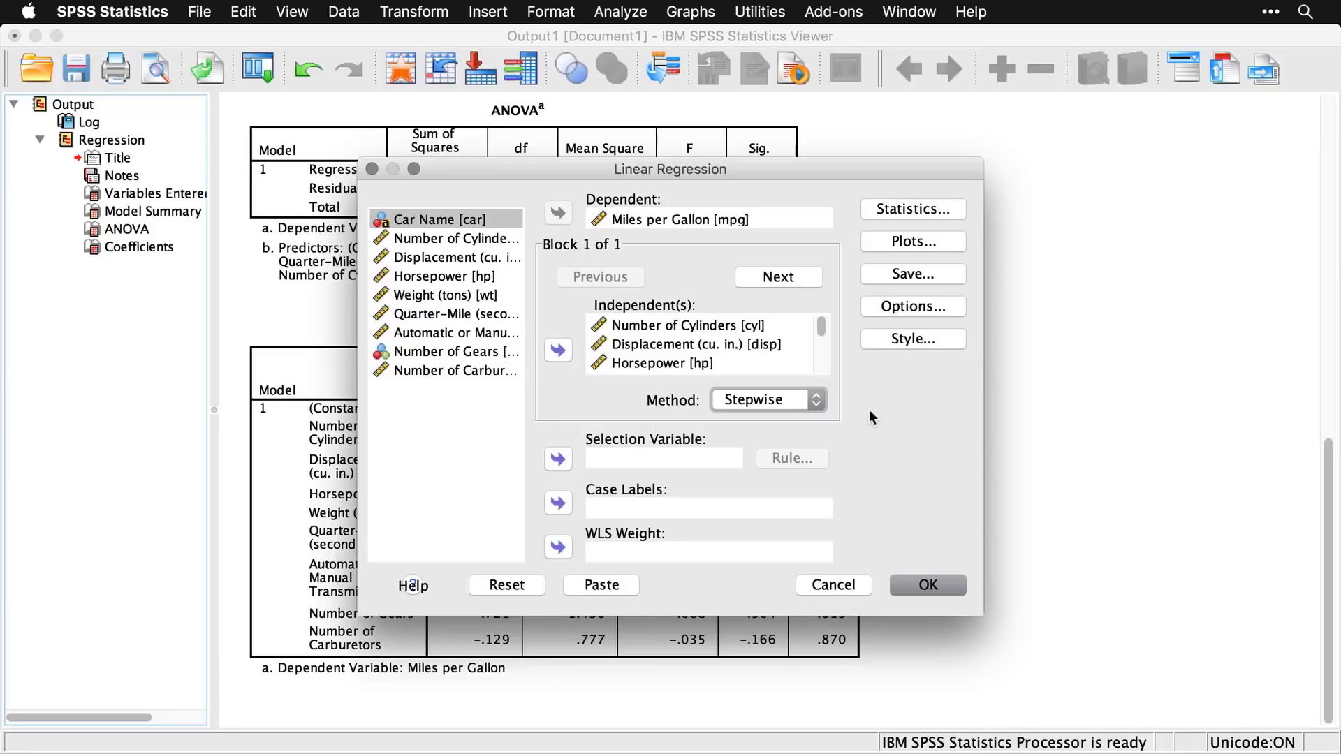
Step: Add 95% confidence intervals for the coefficients and R squared change to the regression statistics
click(926, 208)
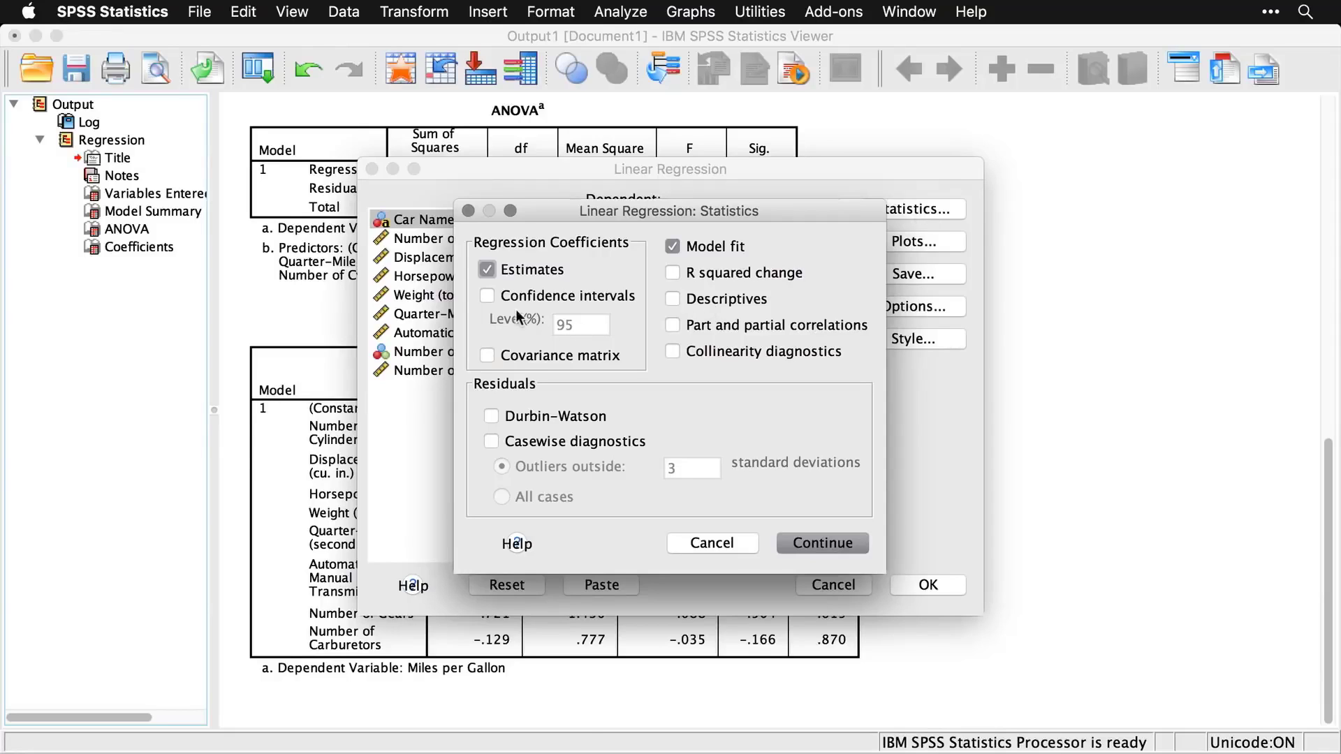
click(488, 295)
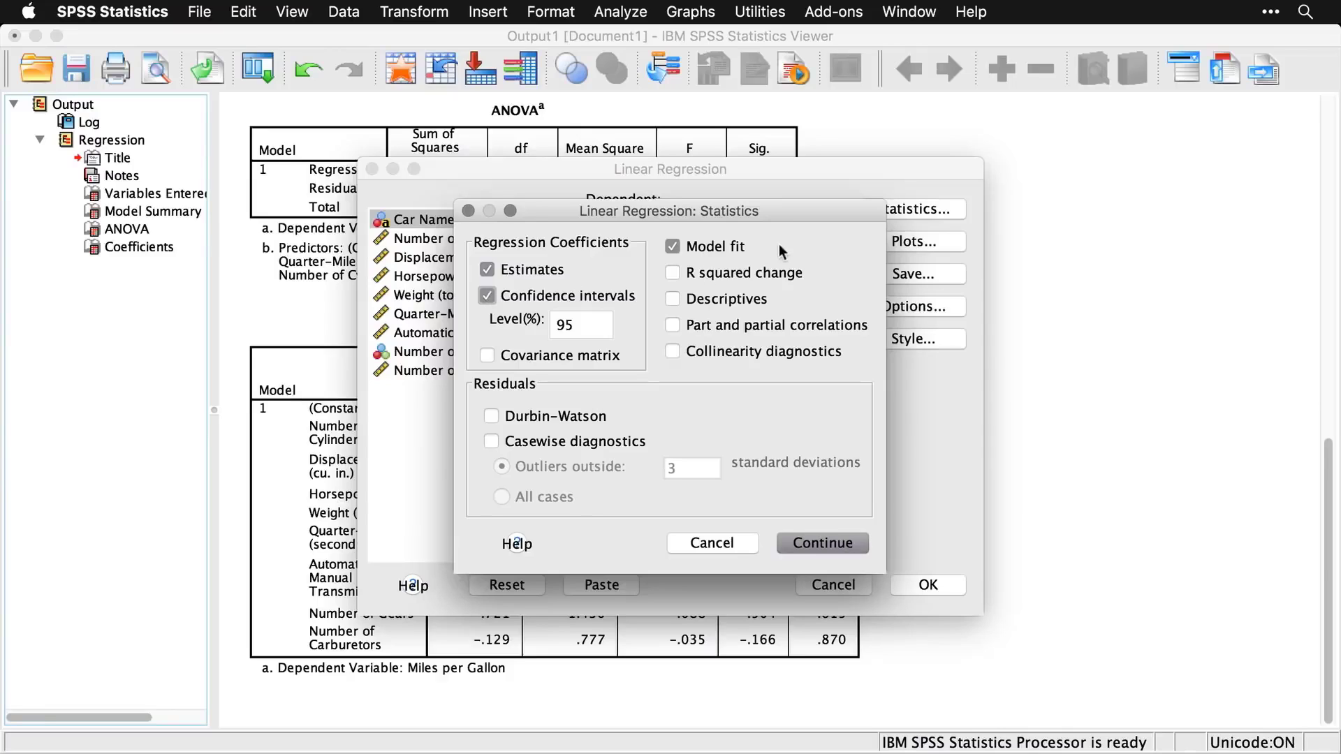
click(671, 274)
click(831, 543)
Step: Request a histogram and a normal probability plot of the standardized residuals
click(927, 244)
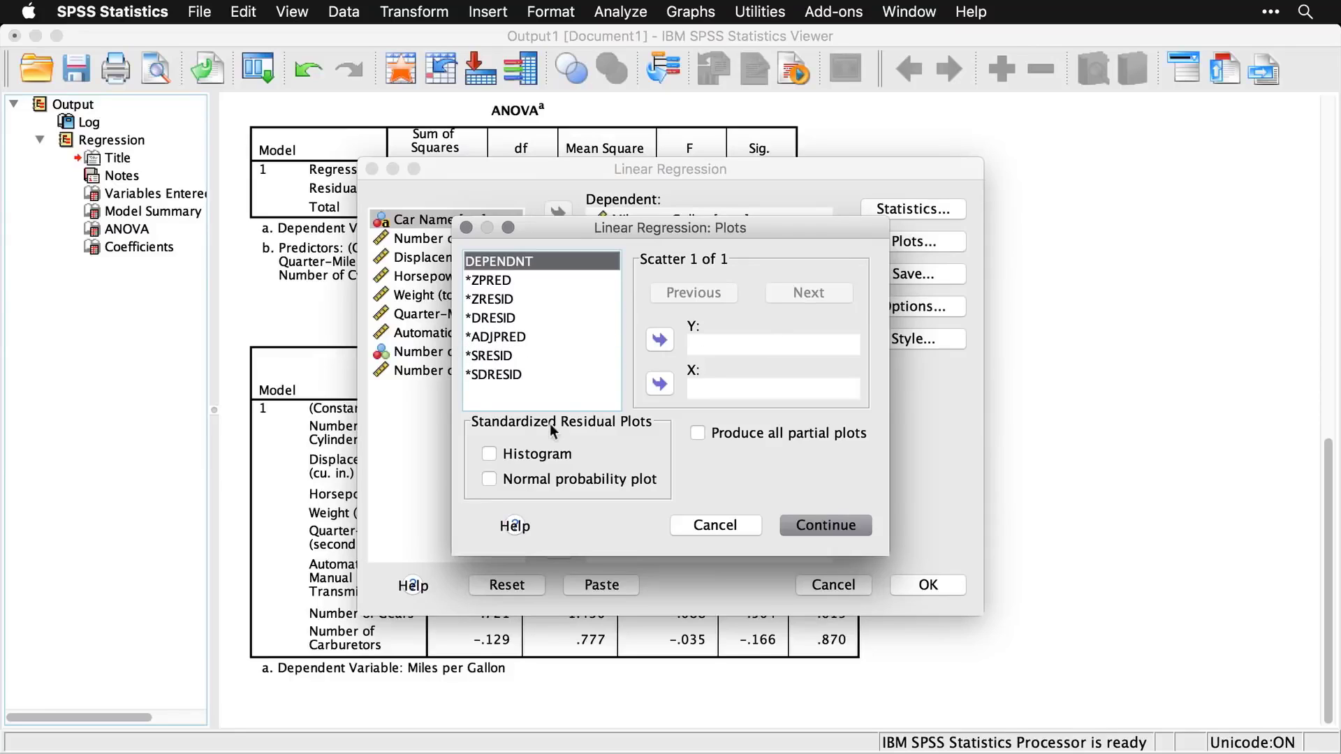
click(490, 453)
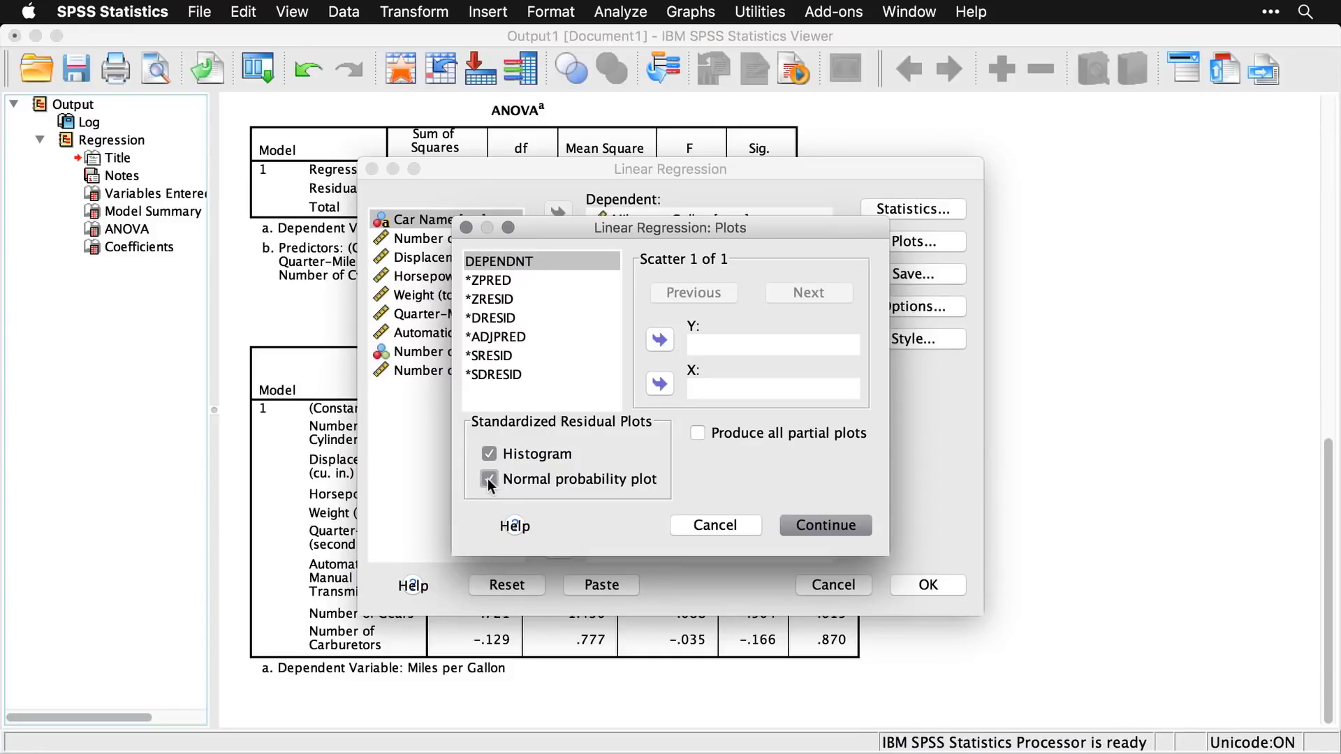
click(831, 527)
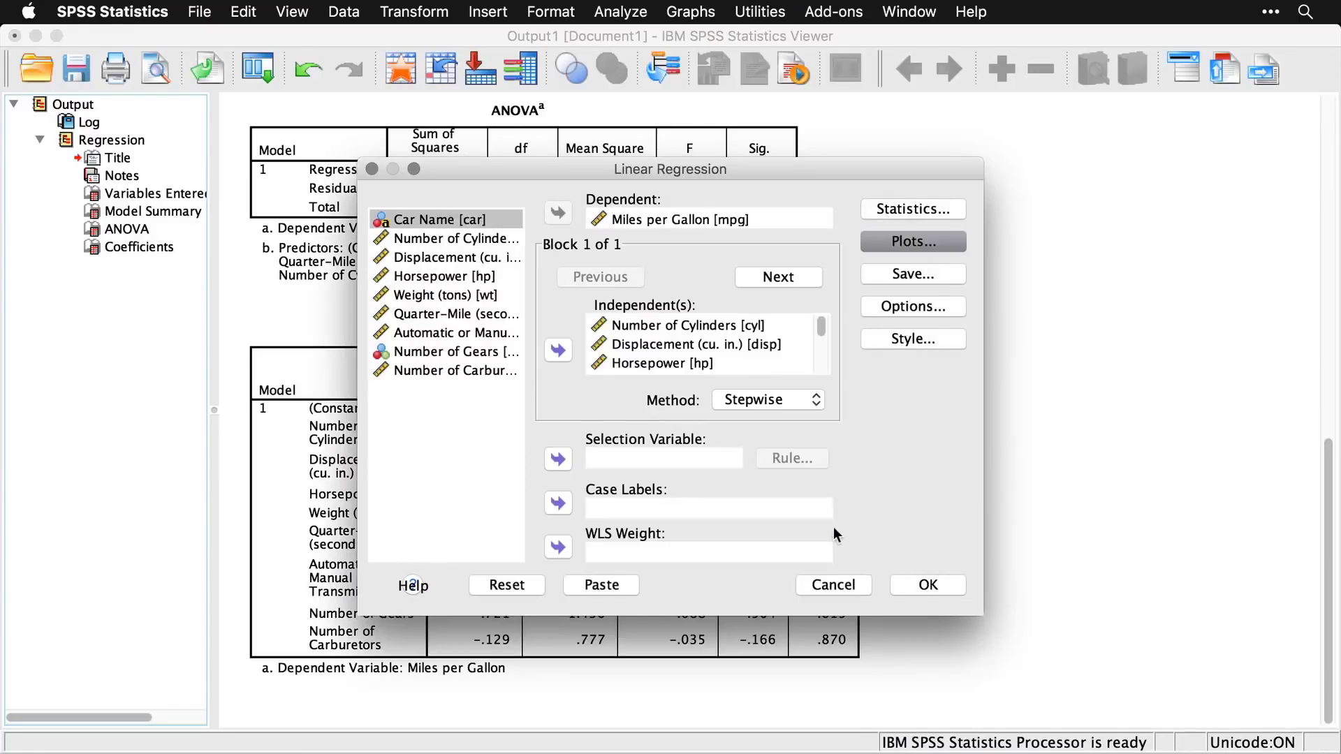
Step: Review the regression's Save, Options and Table Style settings, cancelling out of each
click(948, 275)
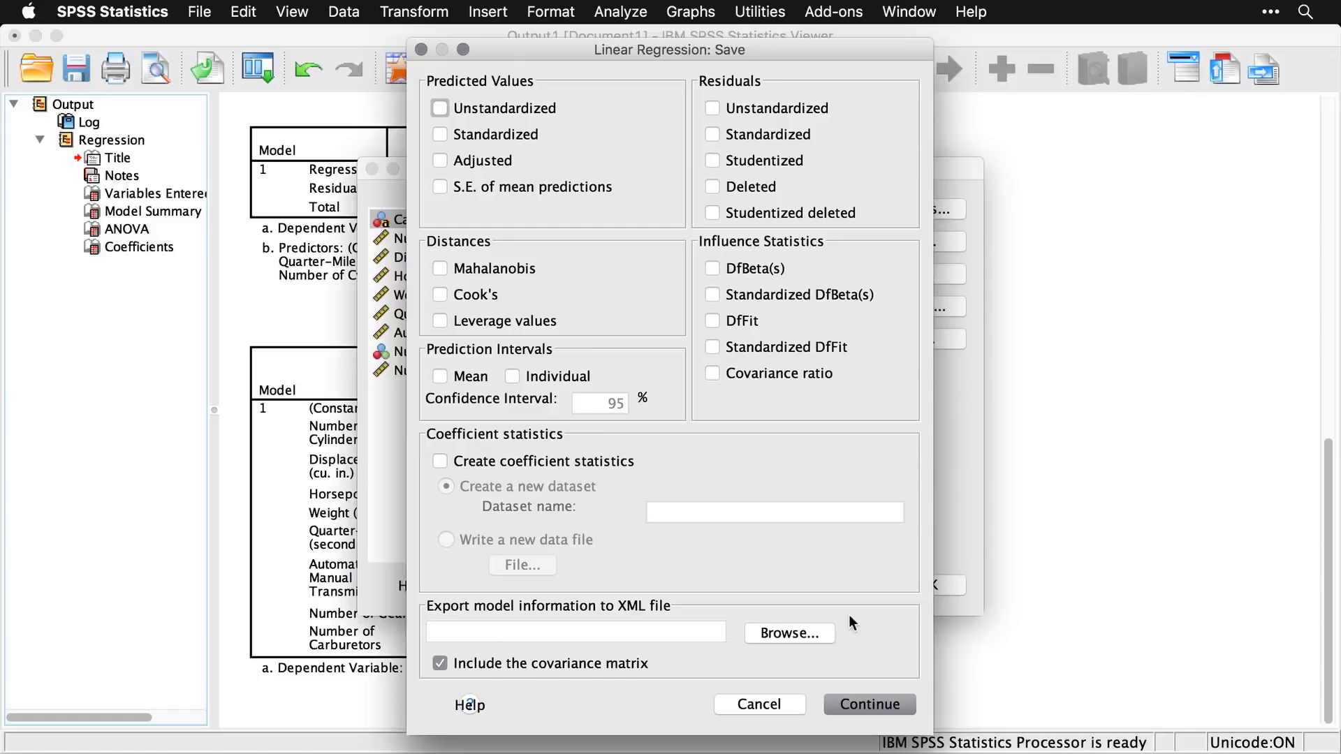
click(776, 702)
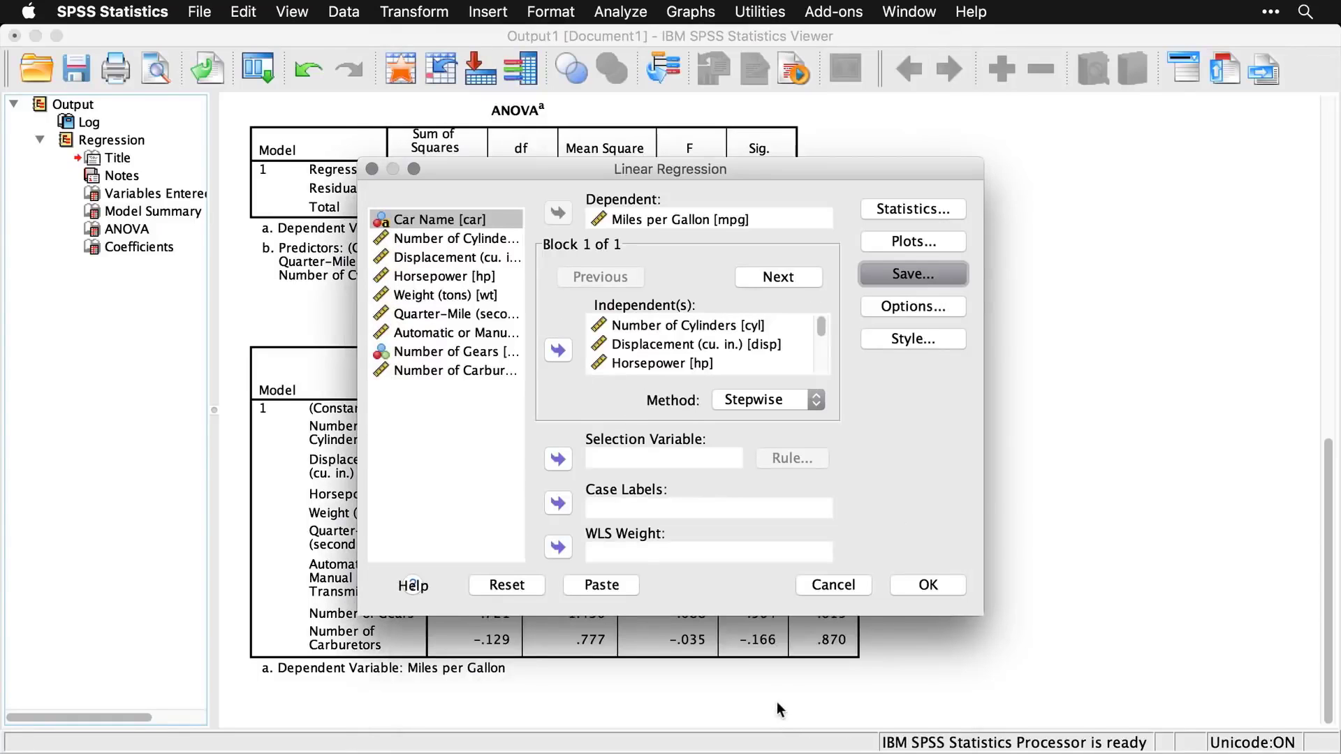
click(928, 311)
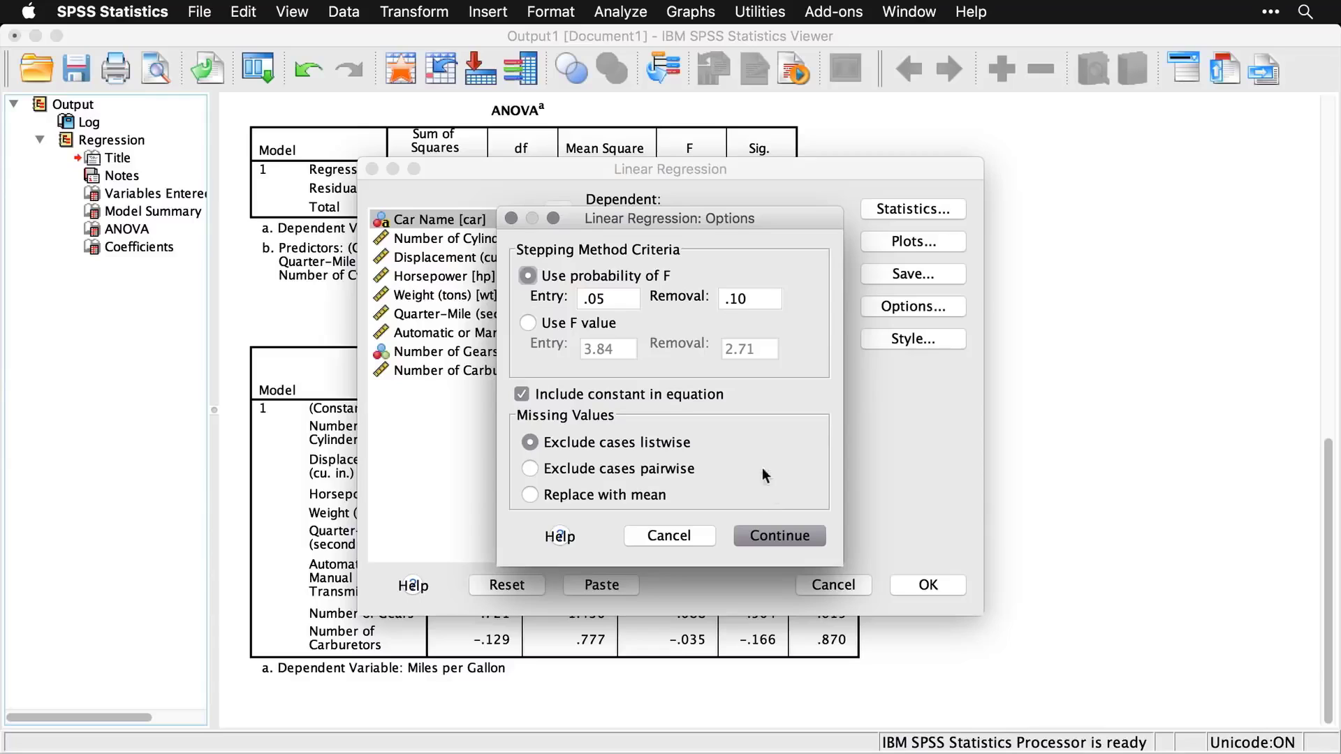
click(690, 539)
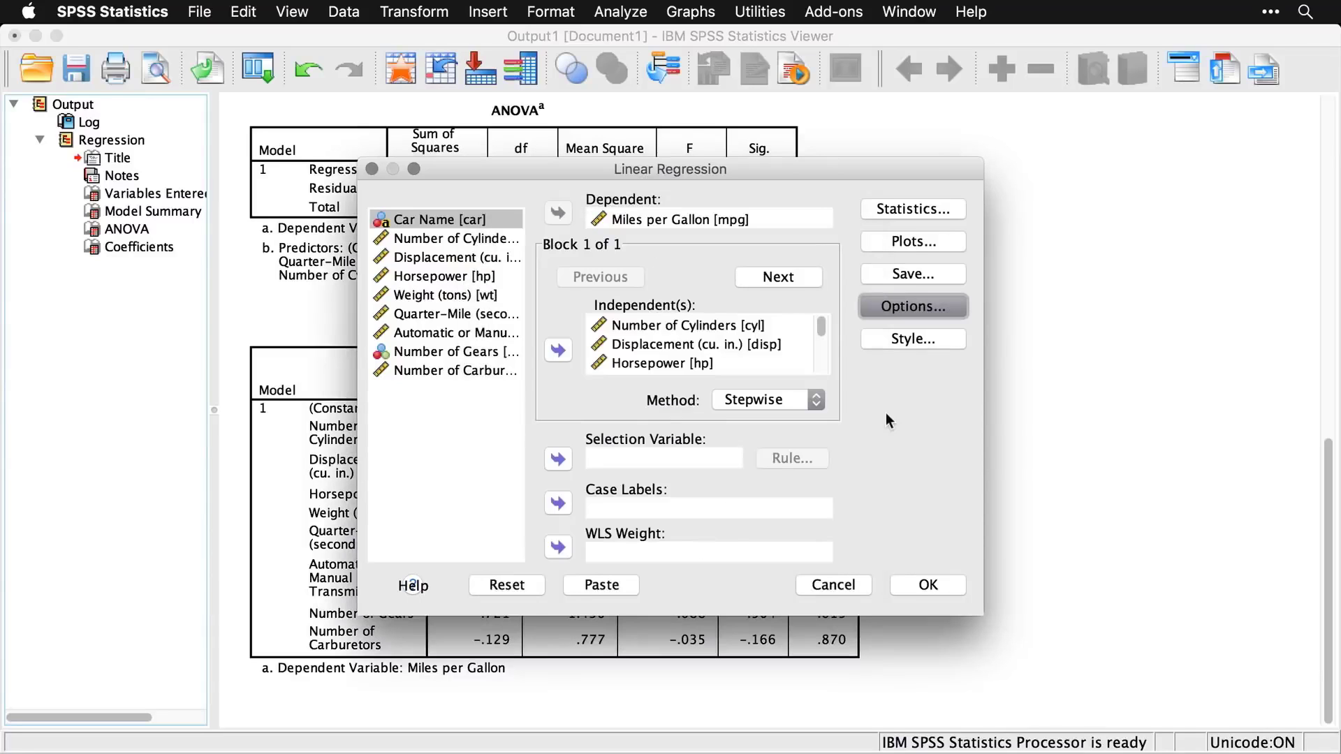
click(916, 340)
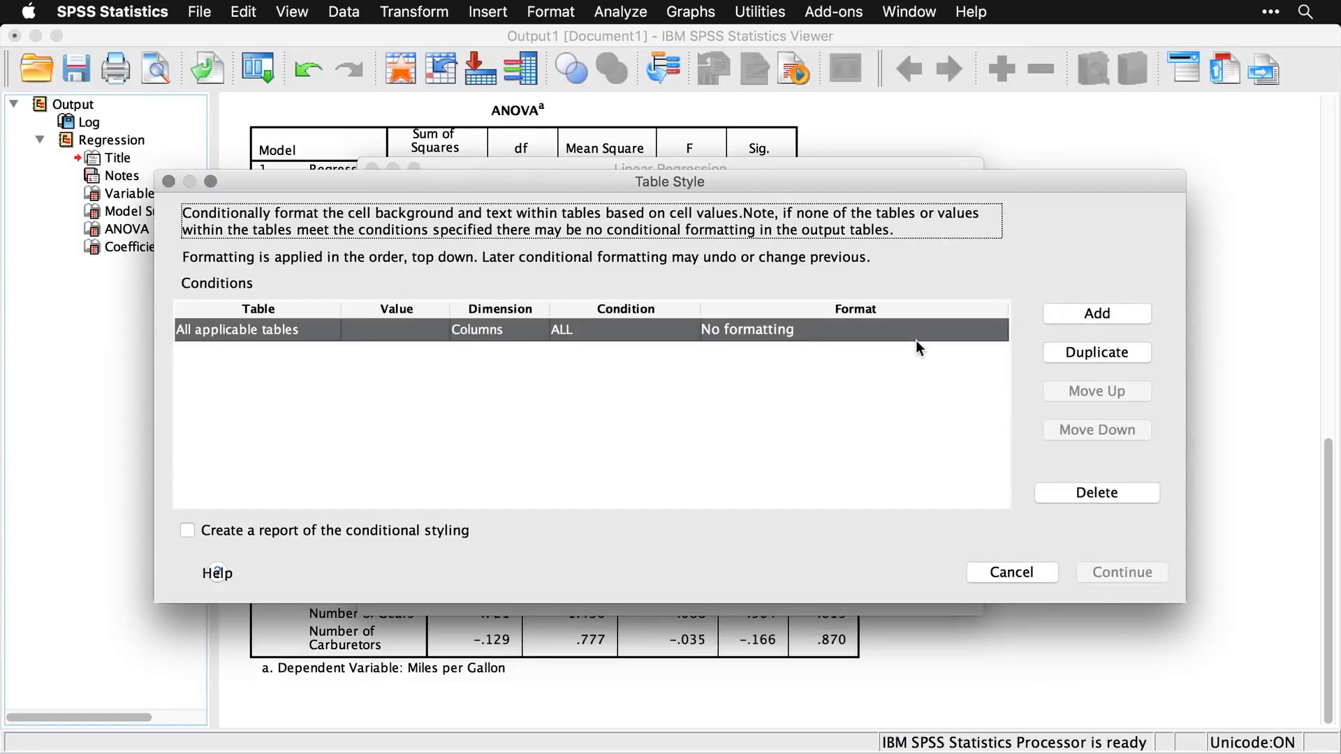
click(1025, 574)
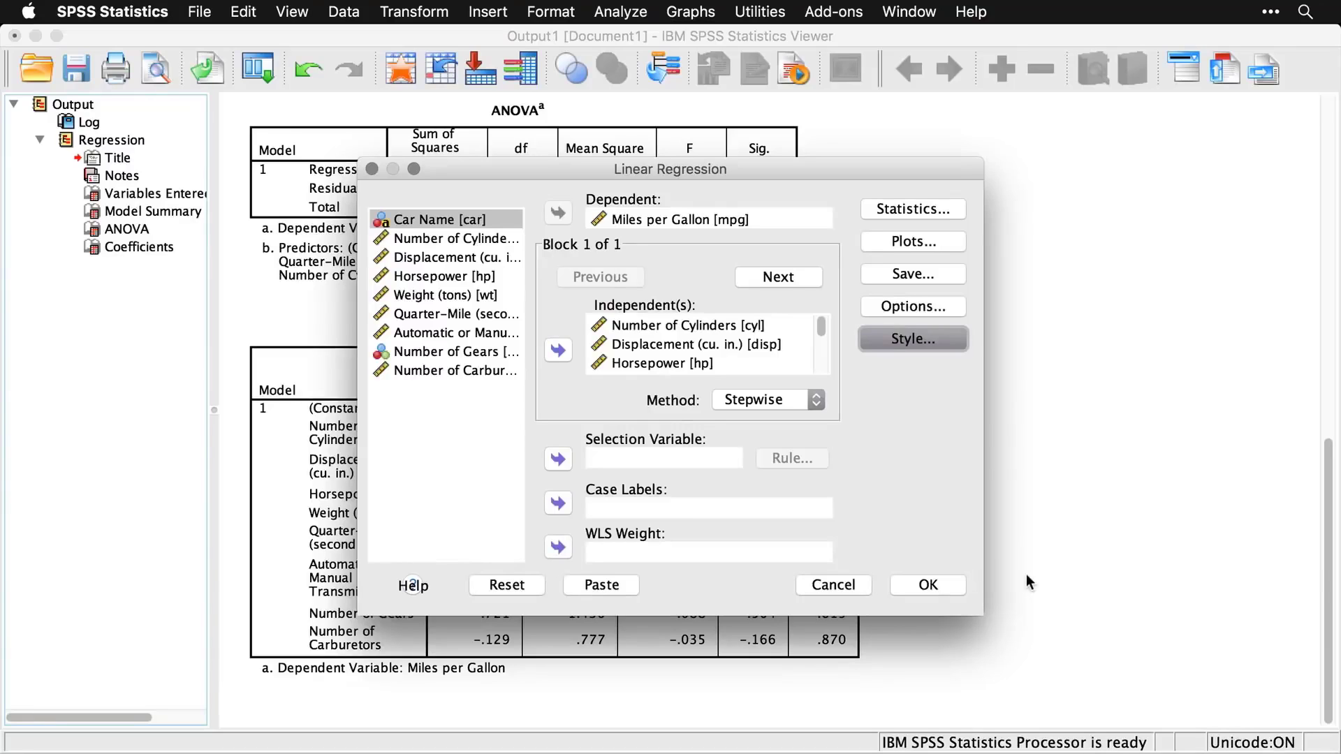
Step: Run the stepwise regression and look over its syntax, Variables Entered/Removed and Model Summary output
click(934, 587)
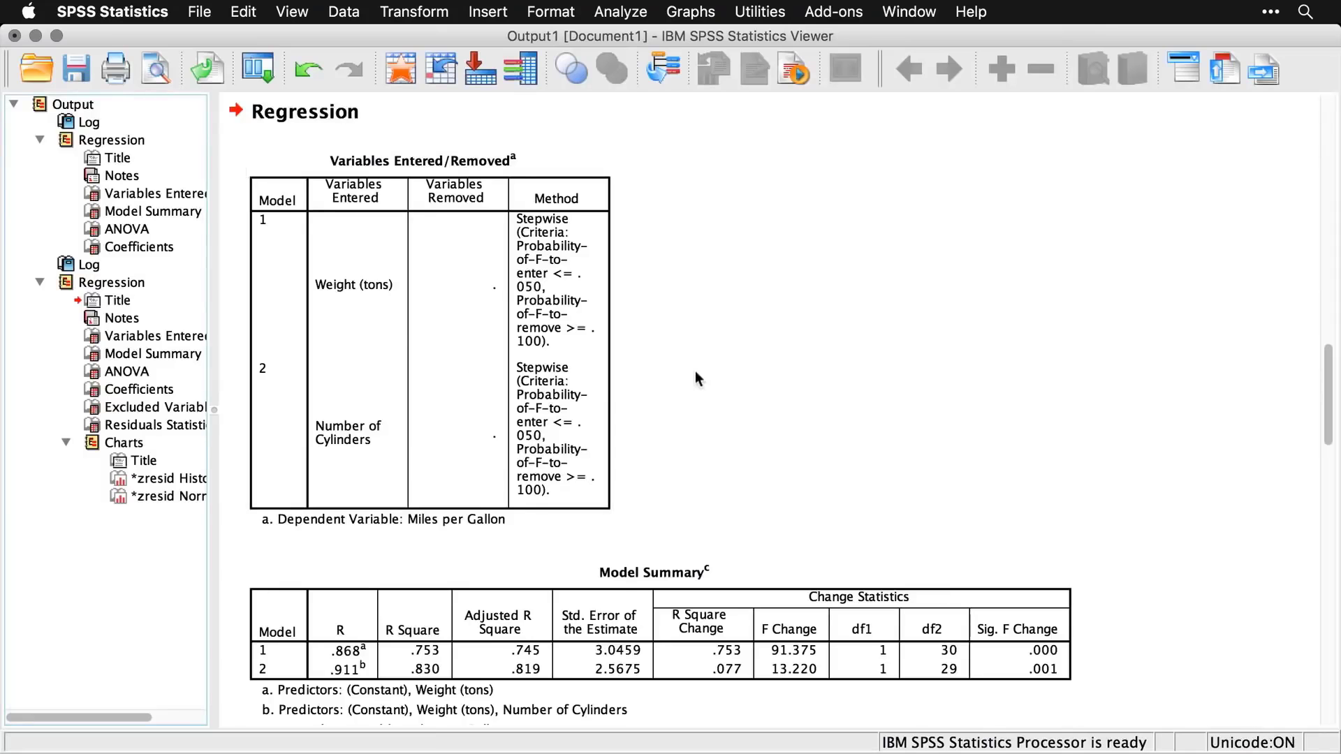
scroll(815, 360, down, 5)
scroll(816, 360, up, 1)
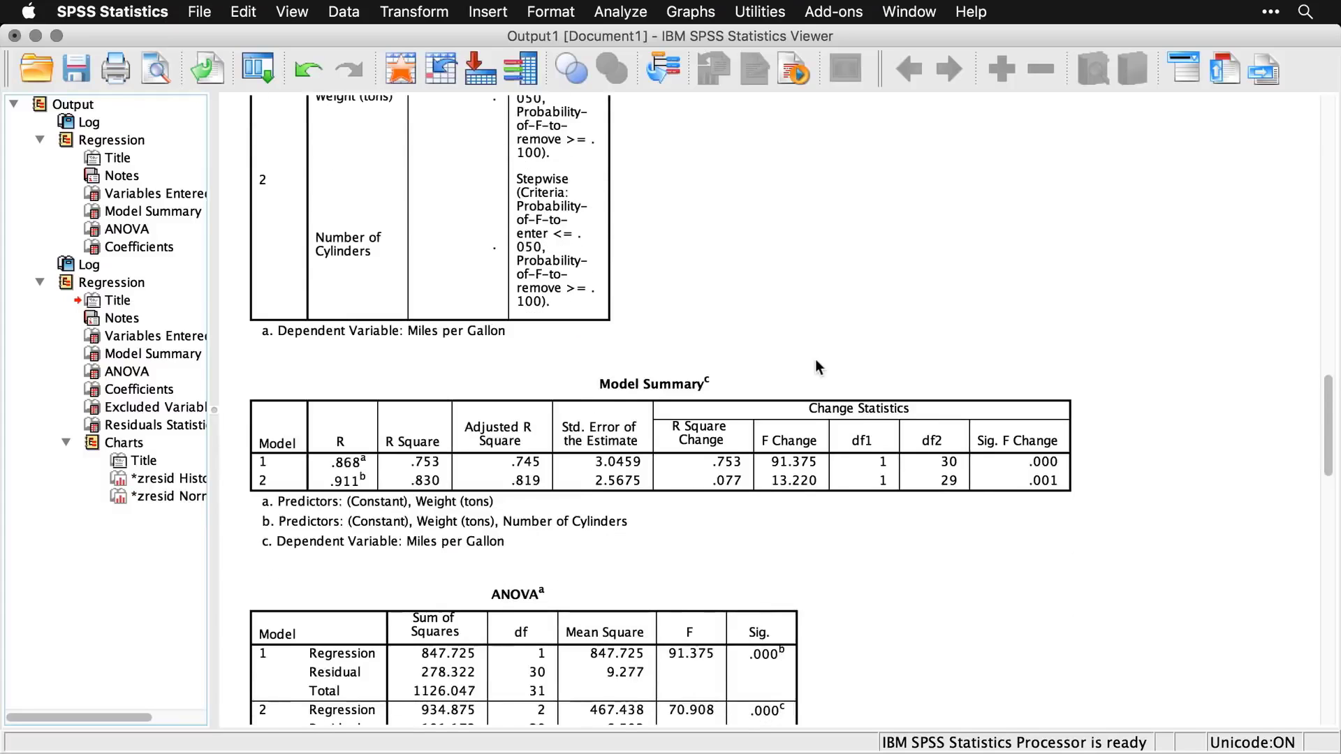
scroll(814, 358, up, 10)
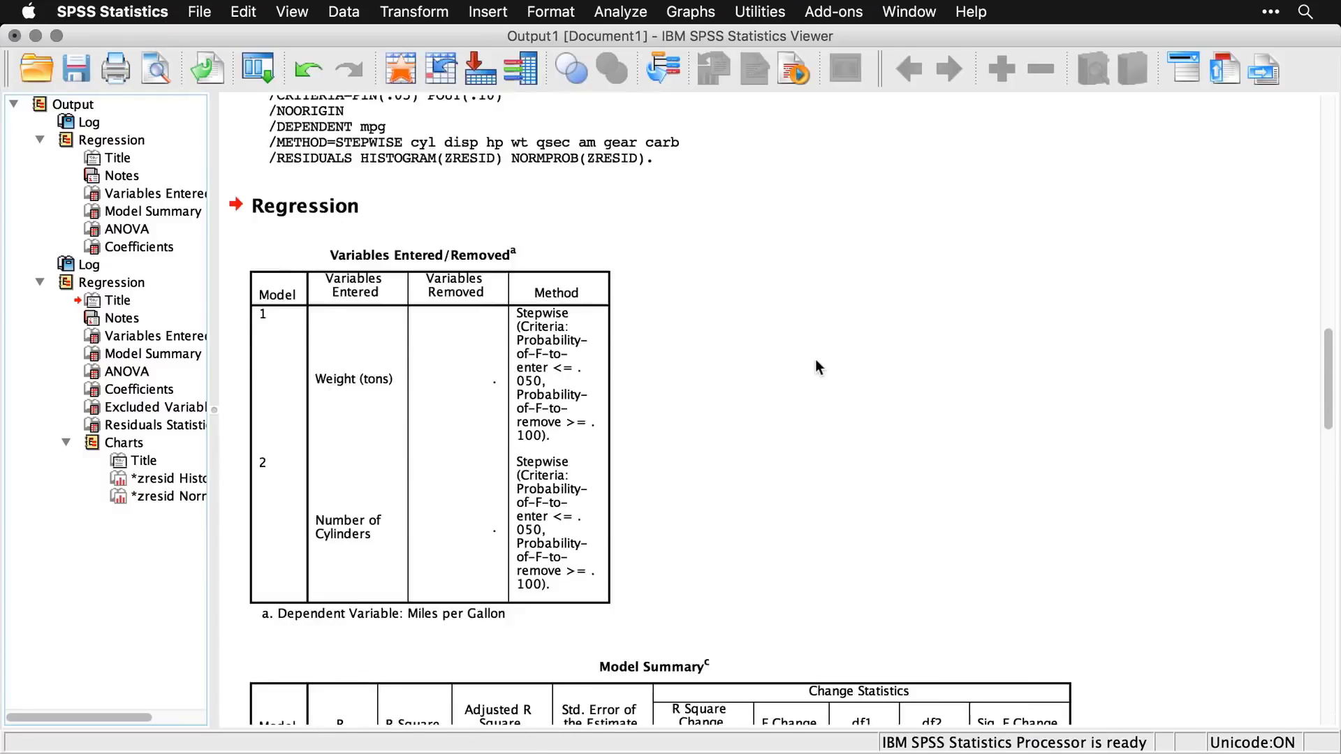
scroll(816, 360, up, 2)
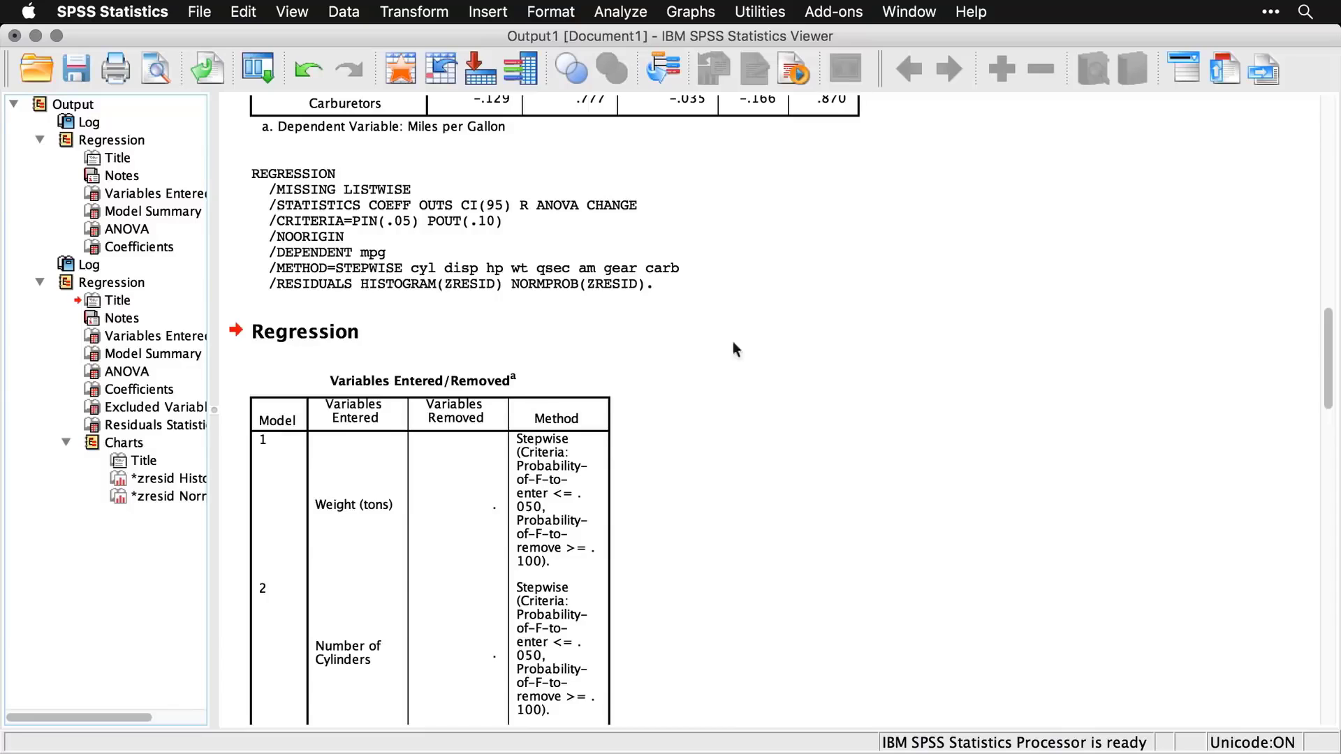
Step: Examine the stepwise regression's syntax and its Variables Entered/Removed, Model Summary, ANOVA and Coefficients tables
click(517, 286)
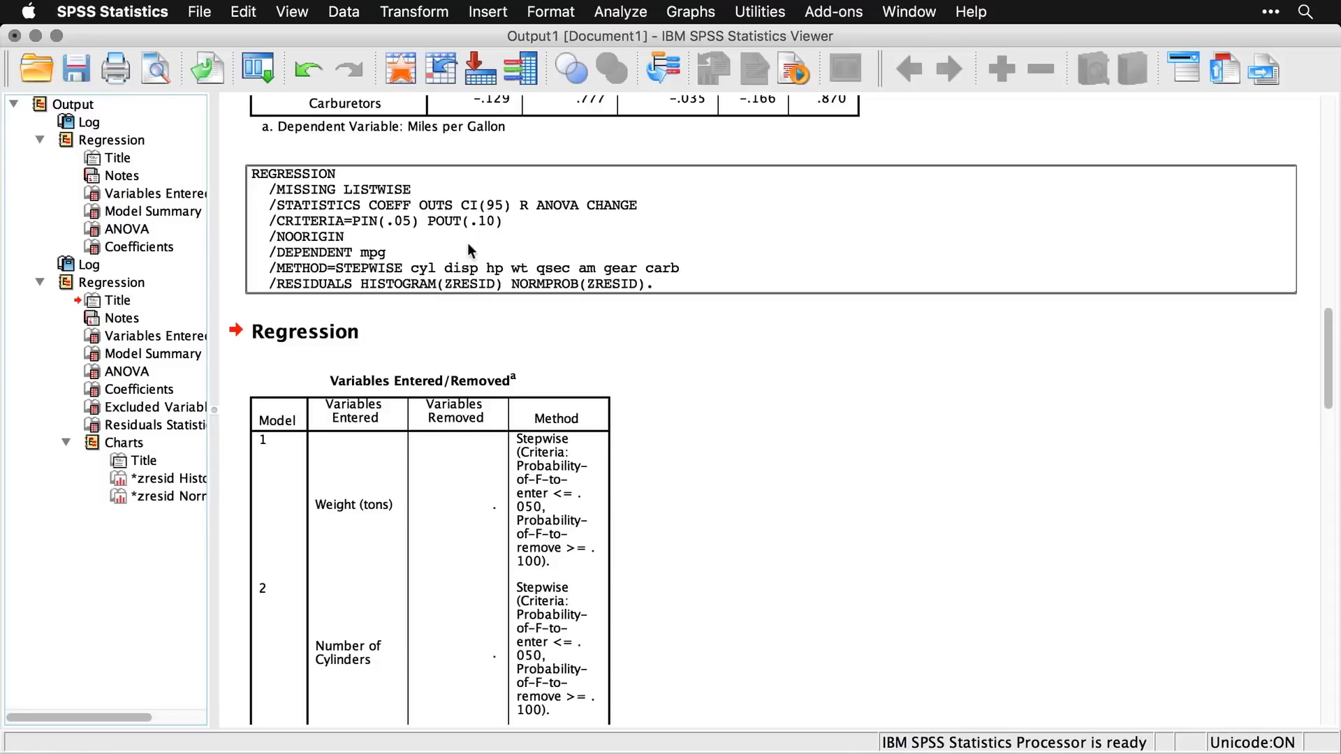
scroll(468, 245, down, 5)
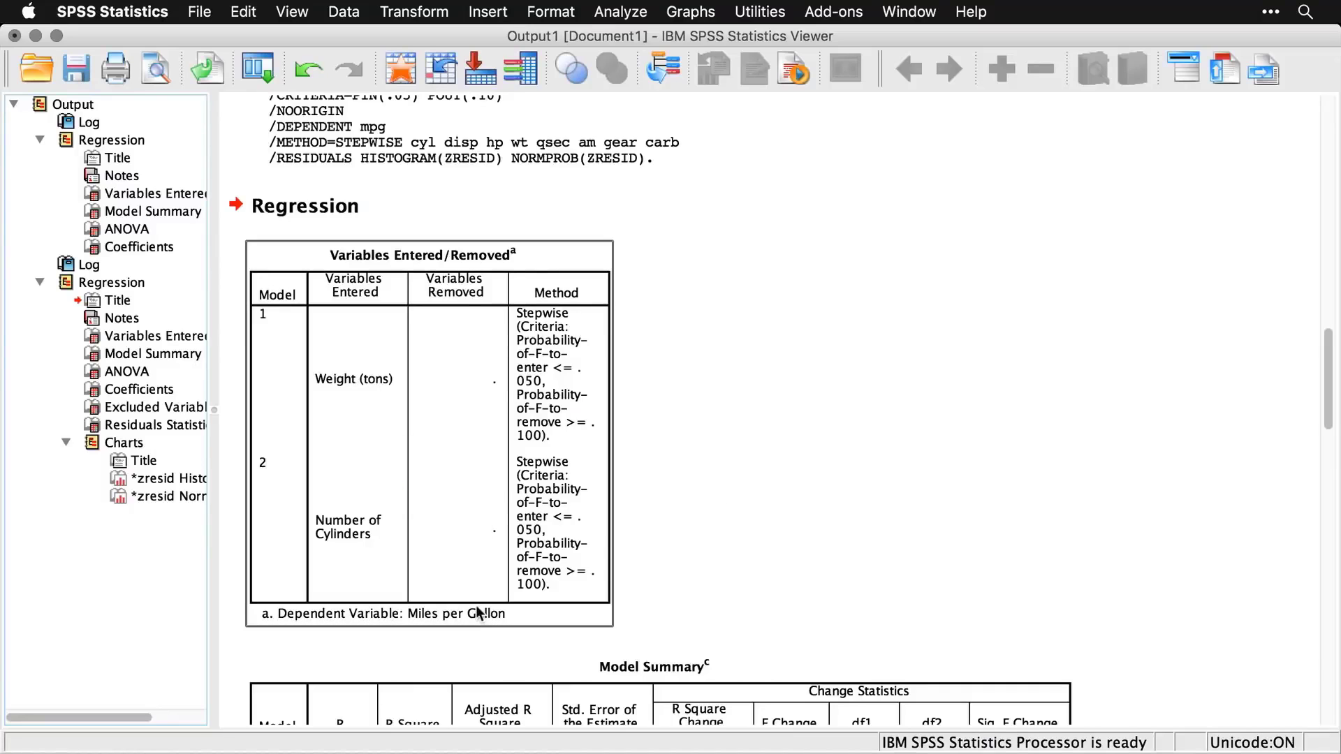
scroll(1060, 532, down, 10)
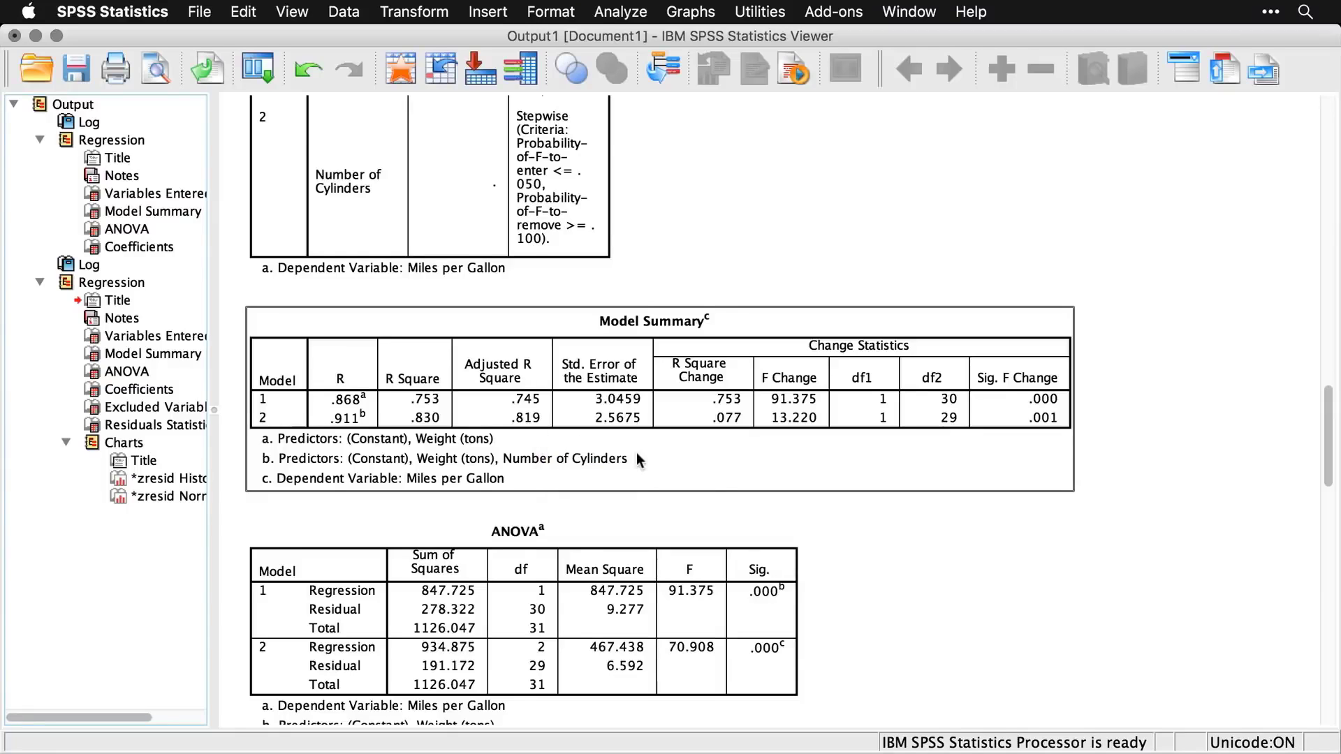
scroll(637, 459, down, 3)
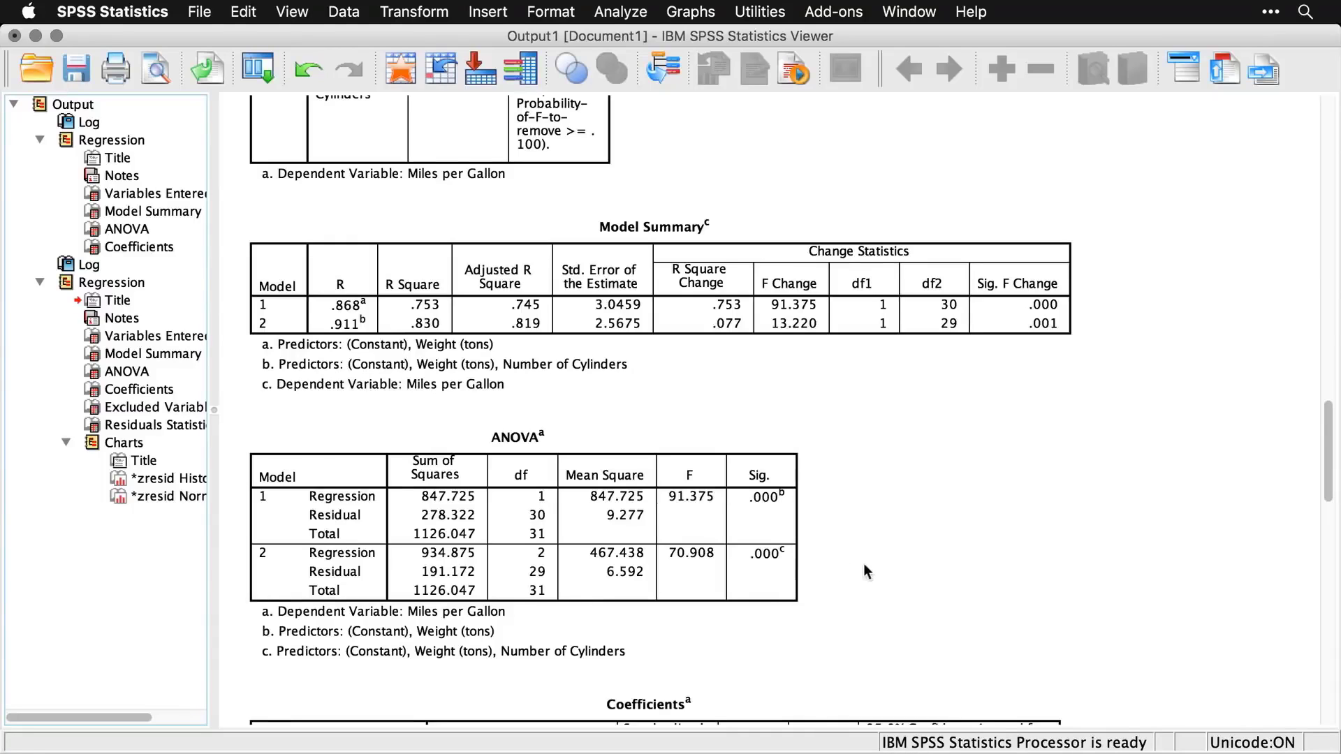
scroll(872, 571, down, 10)
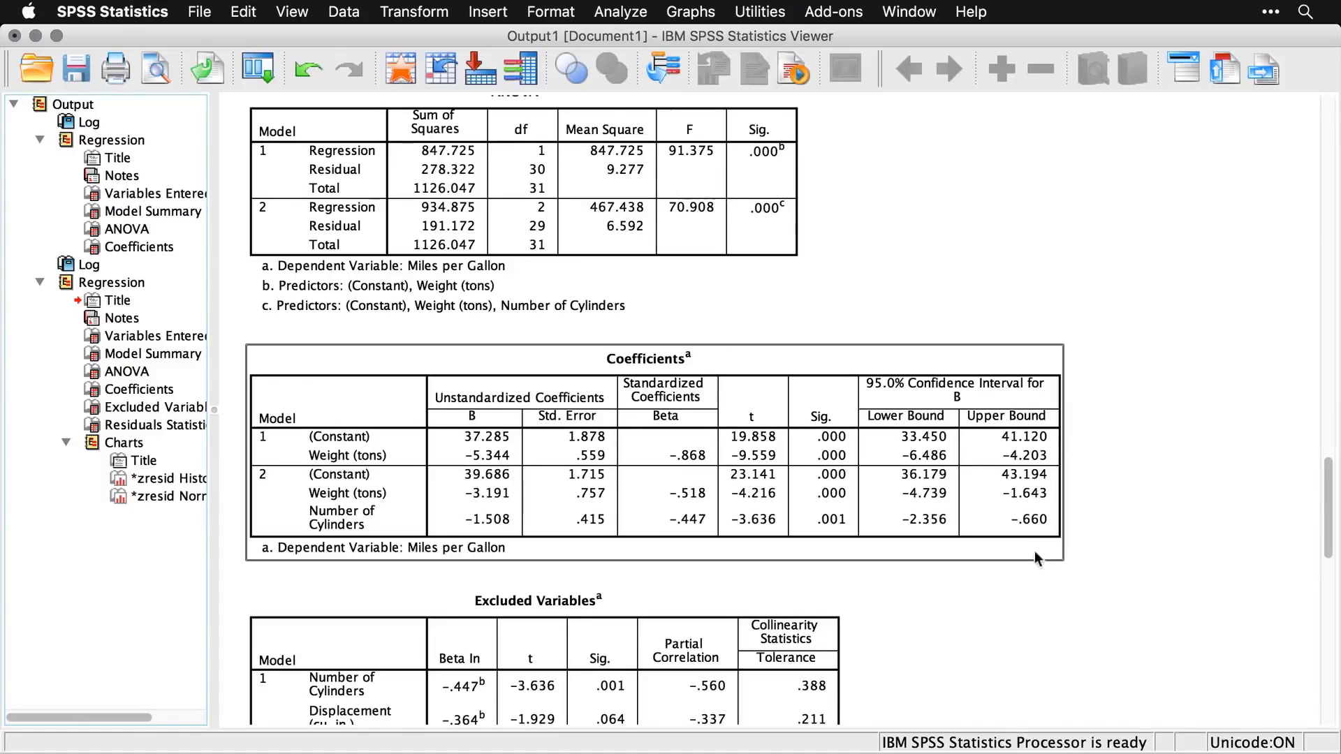
click(927, 590)
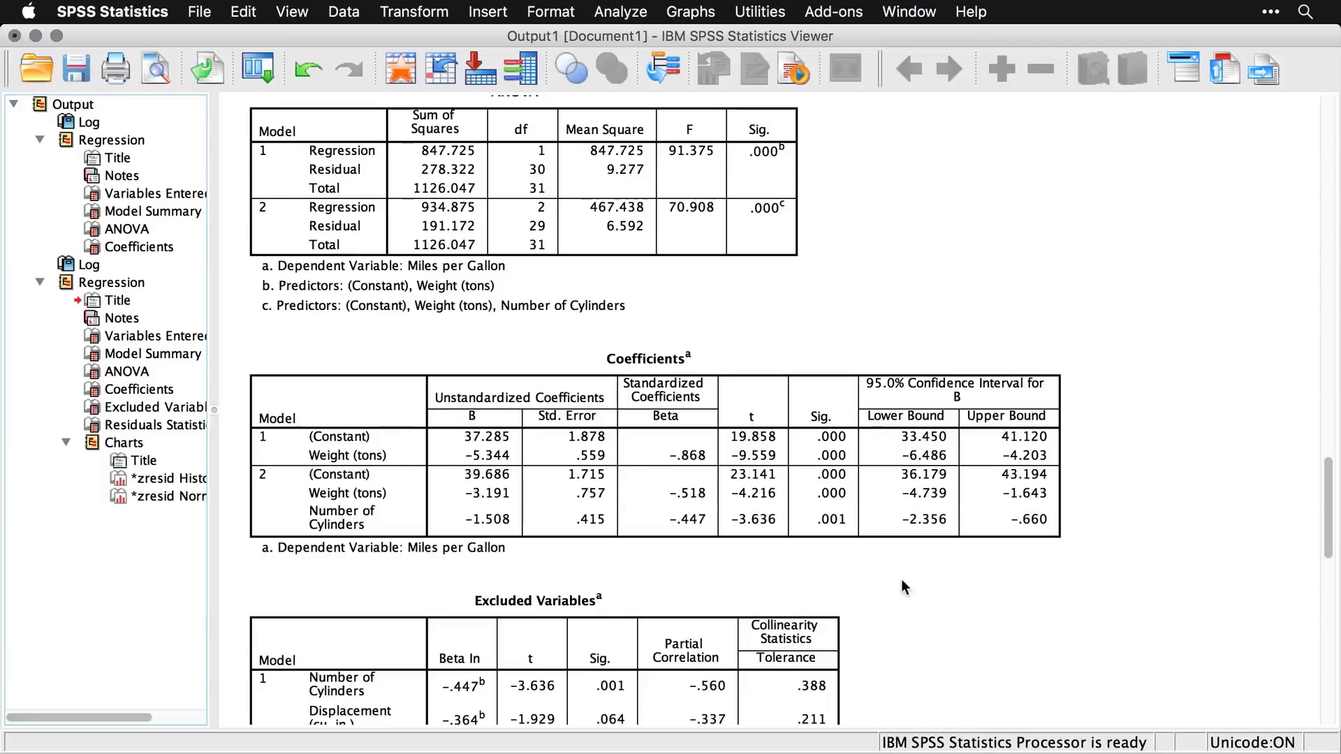
click(830, 504)
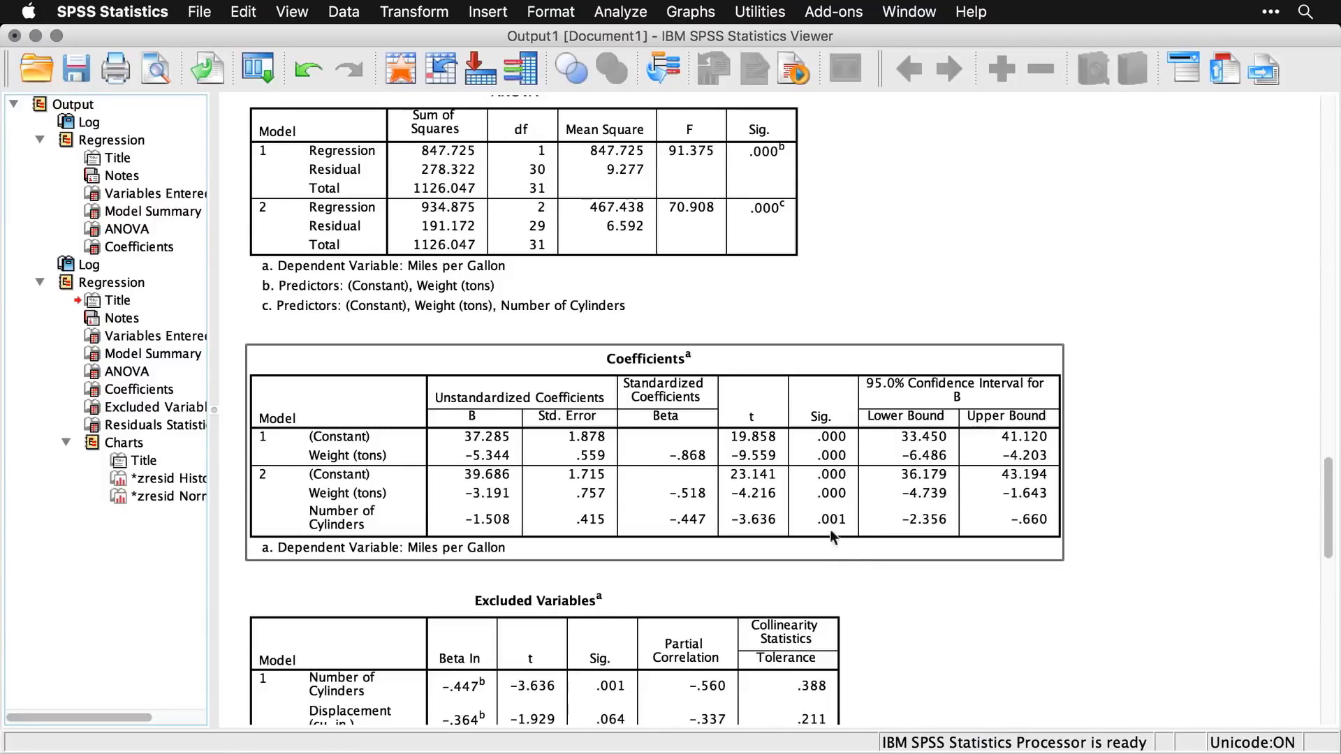
click(910, 611)
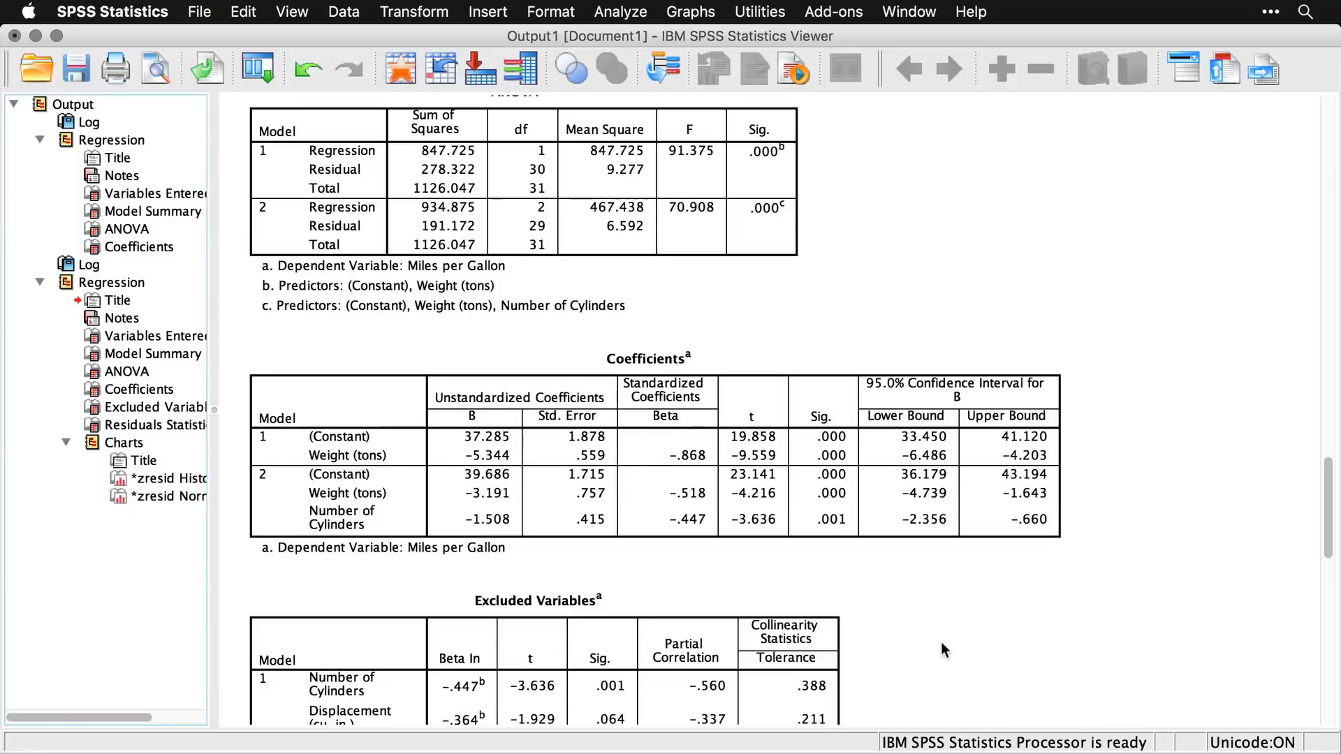
Step: Examine the Excluded Variables and Residuals Statistics tables, the standardized residual histogram and the normal P-P plot
scroll(940, 649, down, 6)
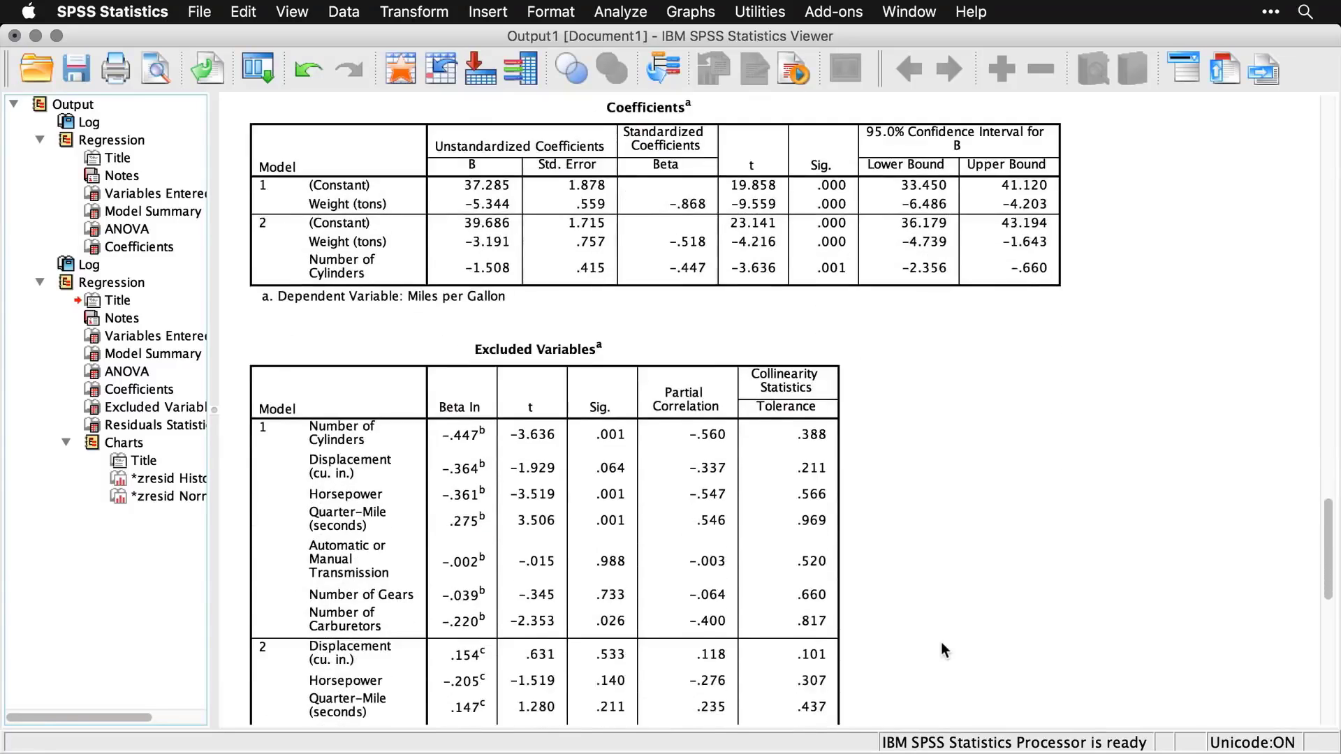
scroll(942, 645, down, 4)
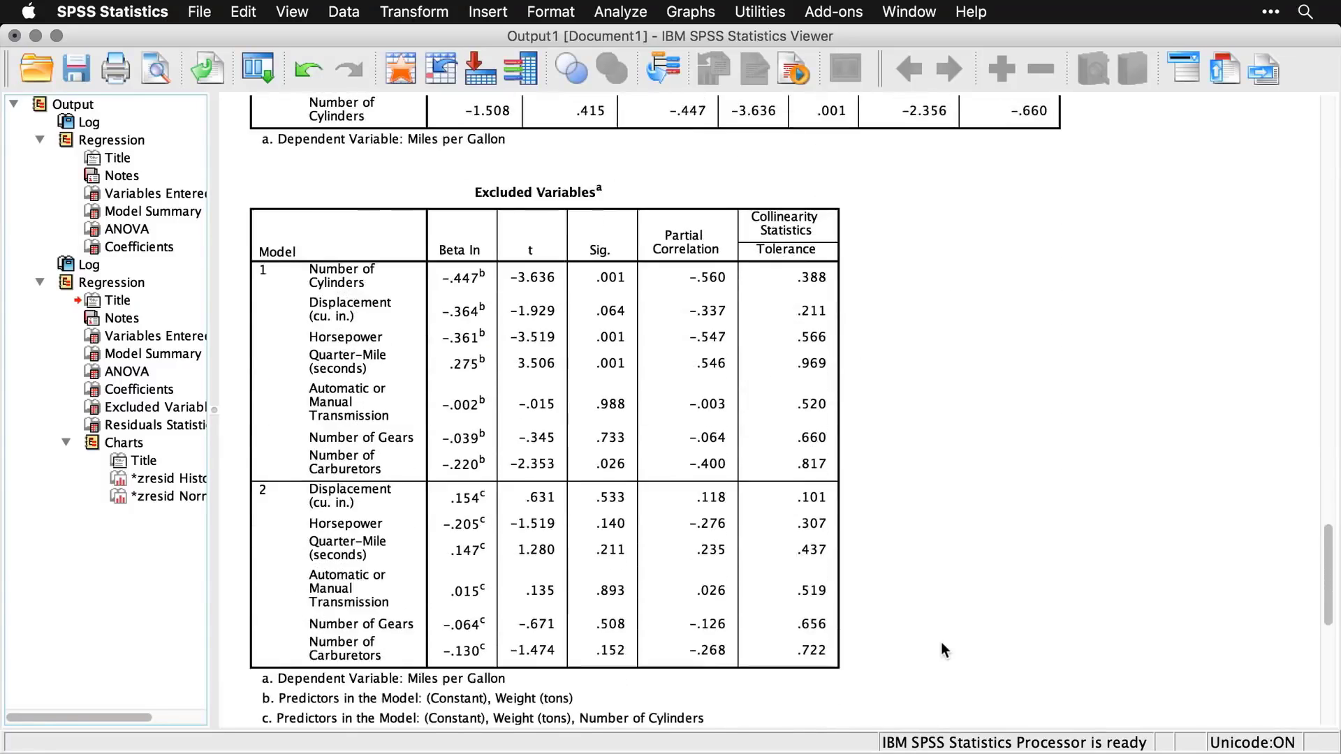
click(827, 250)
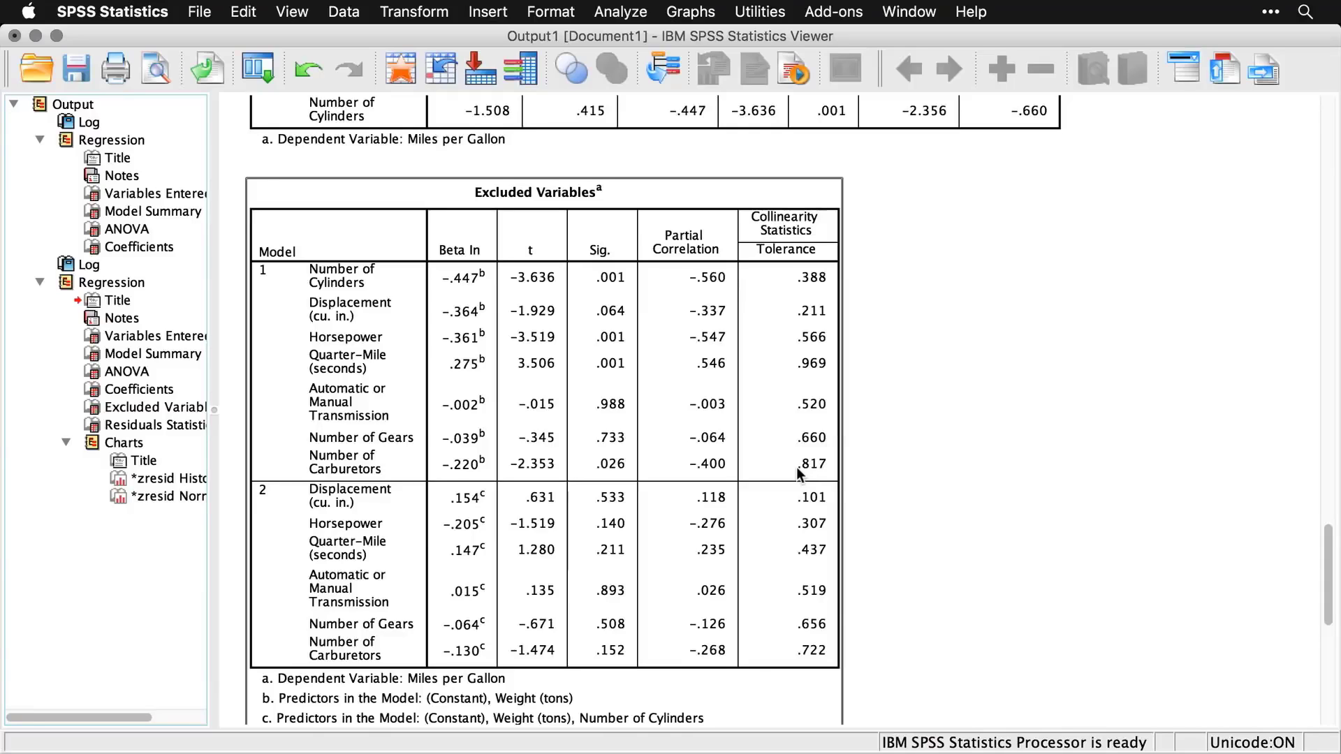
scroll(978, 507, down, 2)
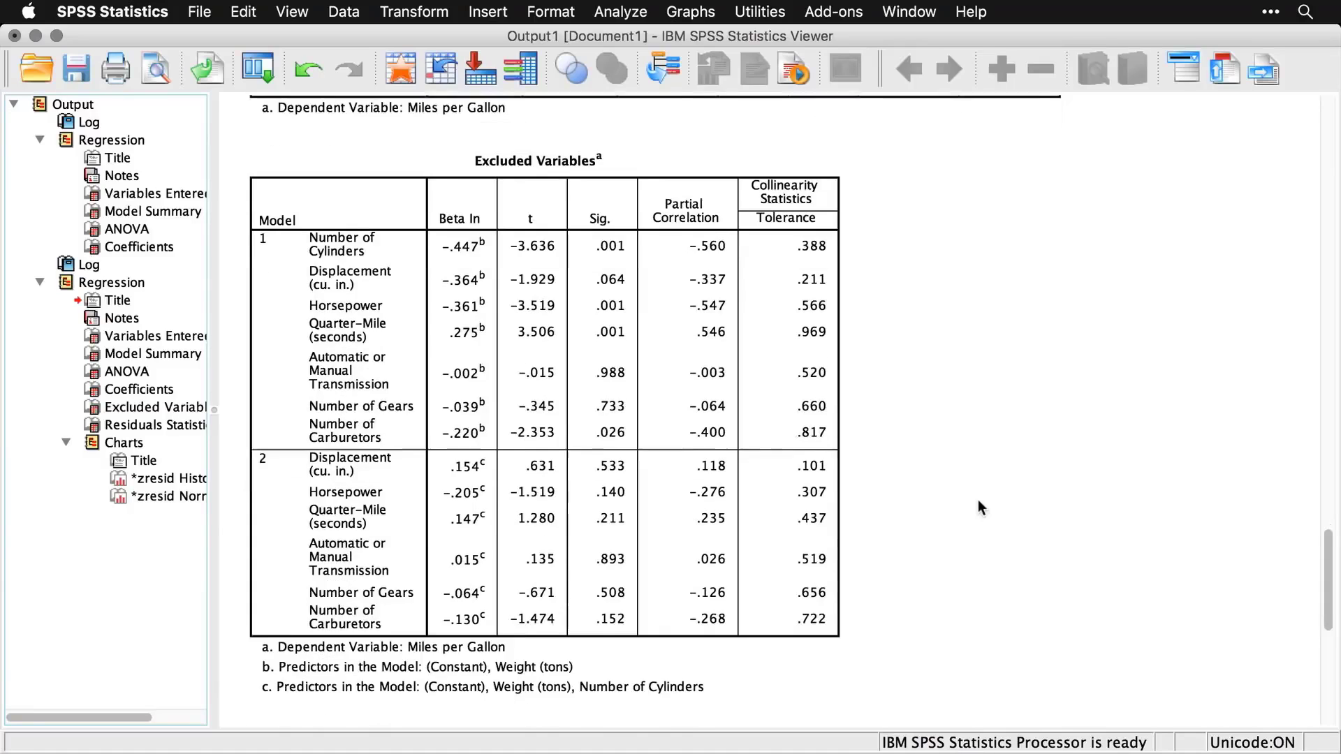
scroll(978, 500, down, 10)
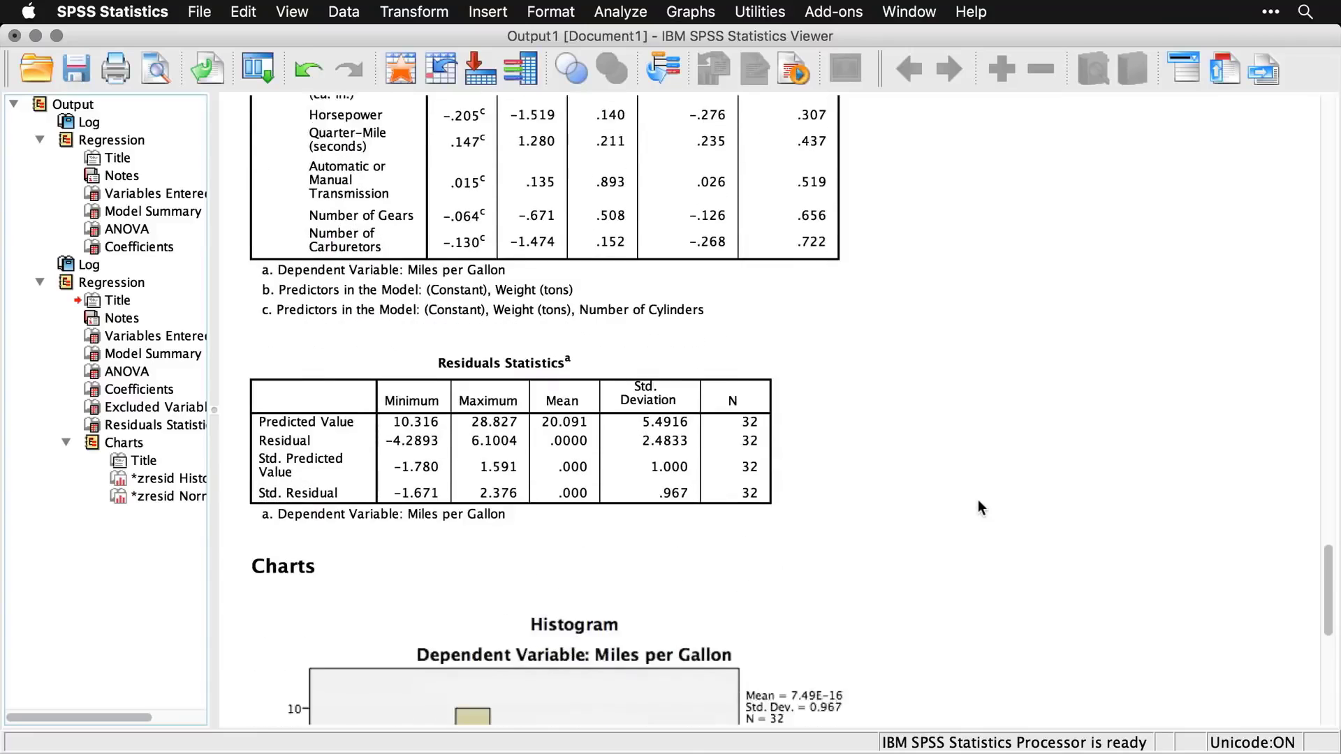
scroll(978, 500, down, 4)
scroll(978, 499, down, 6)
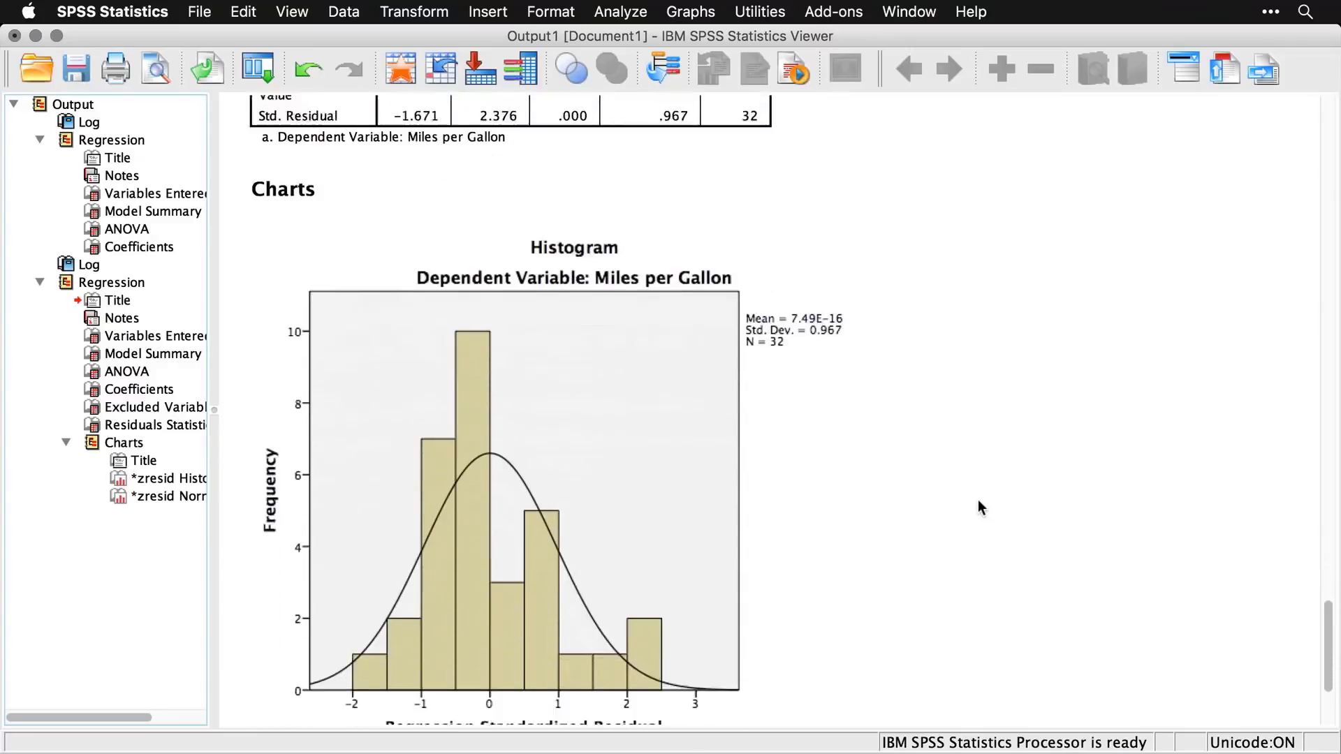
scroll(979, 508, down, 1)
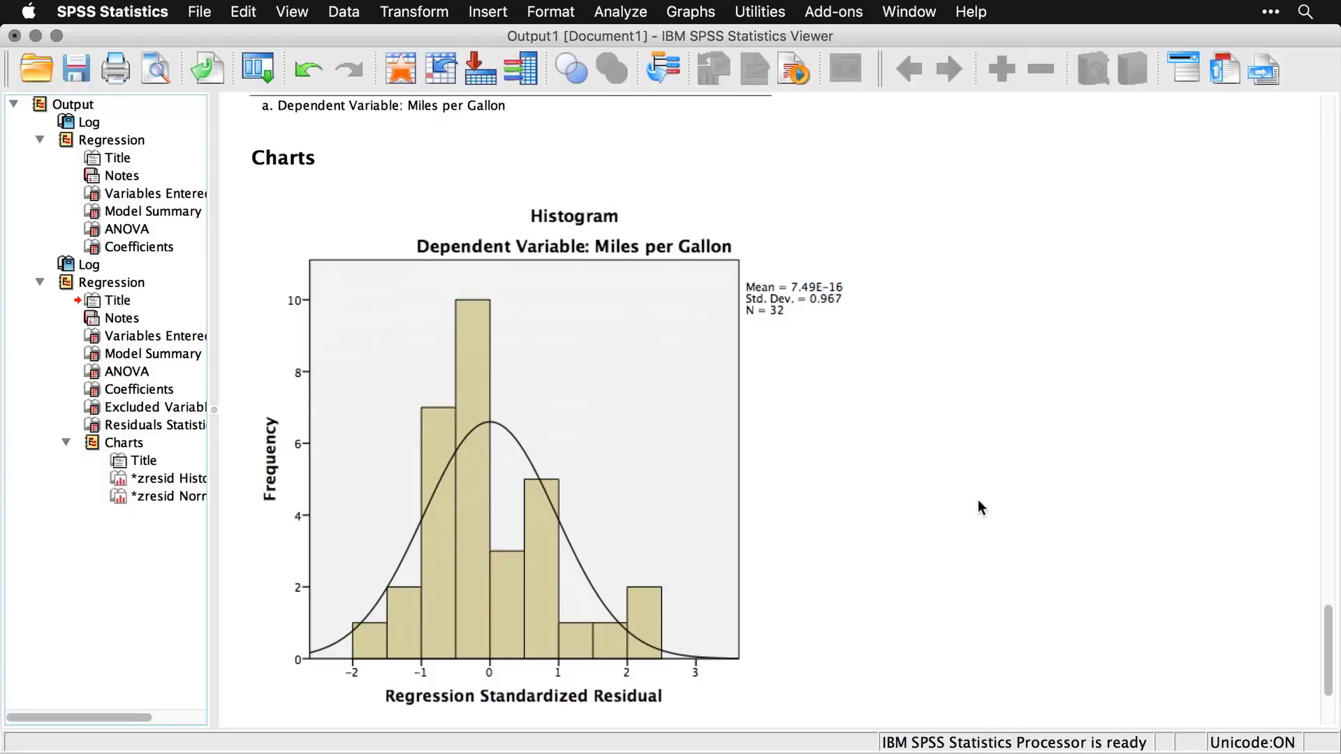
scroll(978, 500, down, 10)
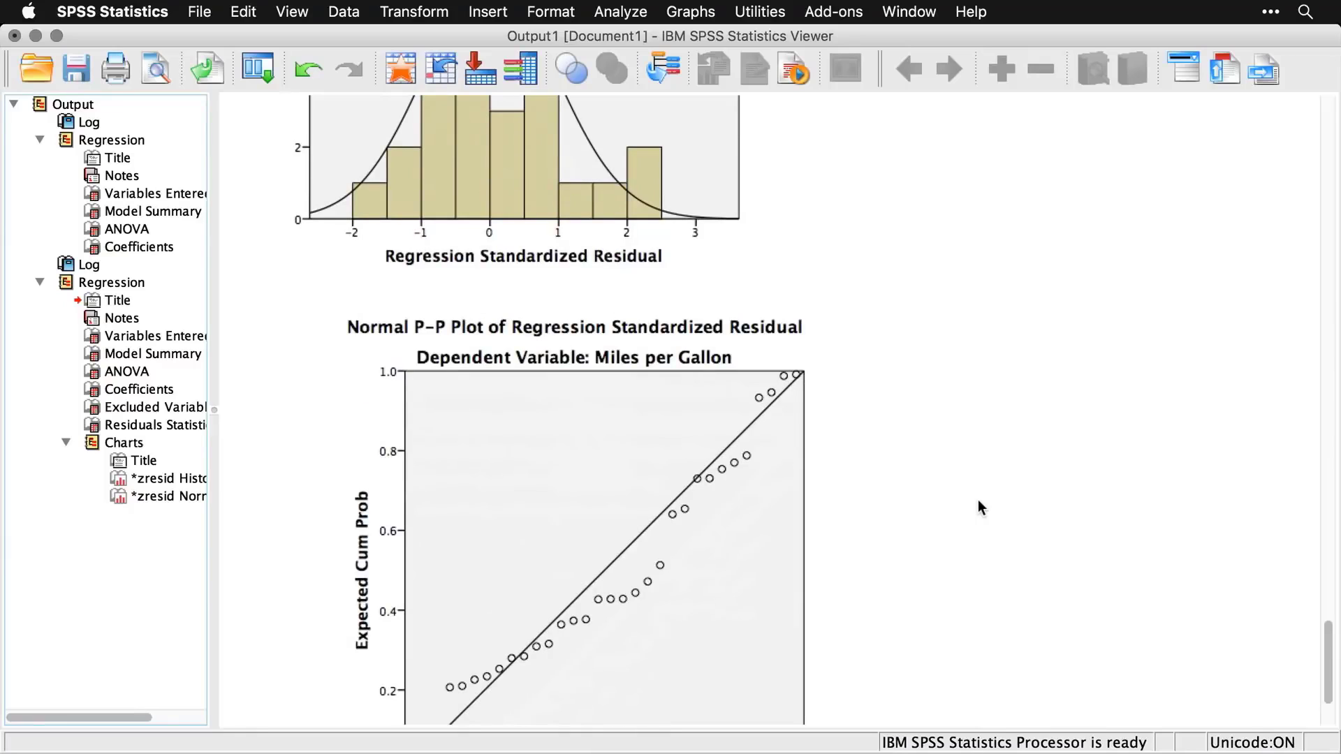
scroll(978, 501, down, 5)
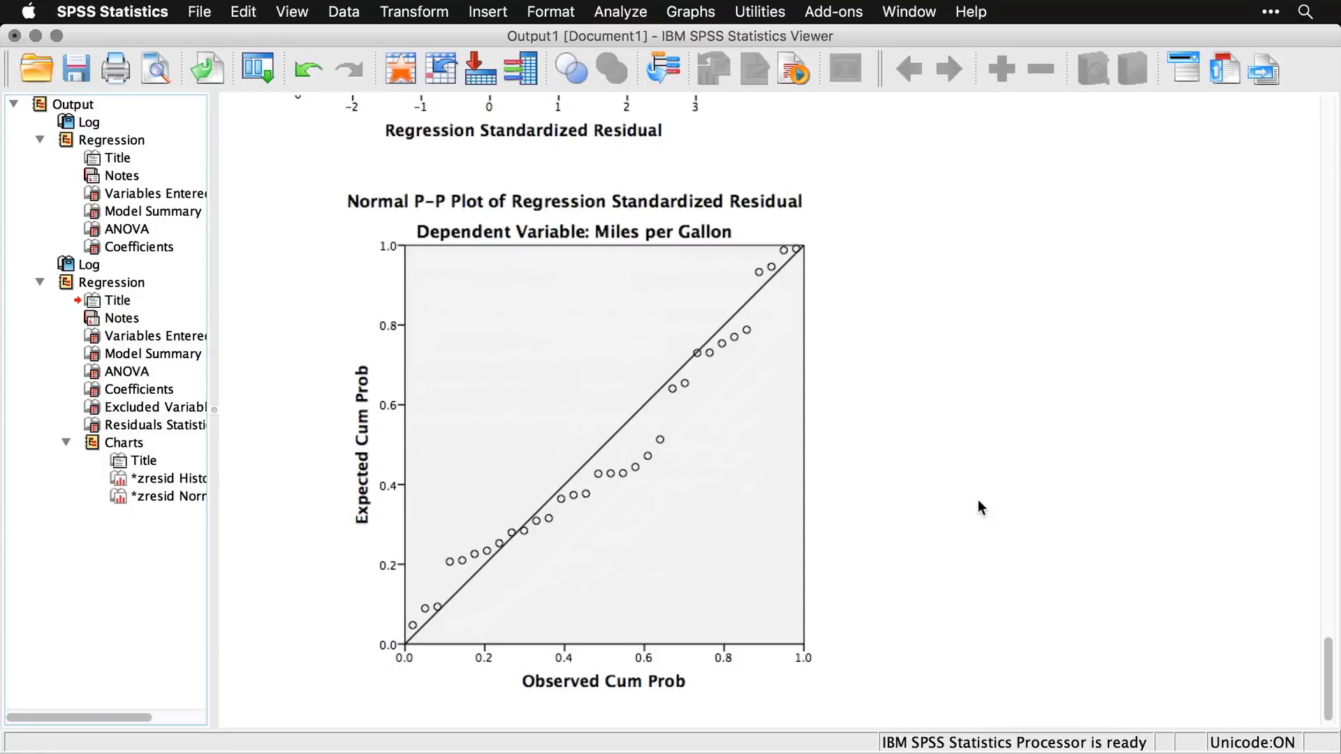
Step: Review the stepwise output again from the residual charts back to the Model Summary and Variables Entered/Removed tables
scroll(979, 503, up, 10)
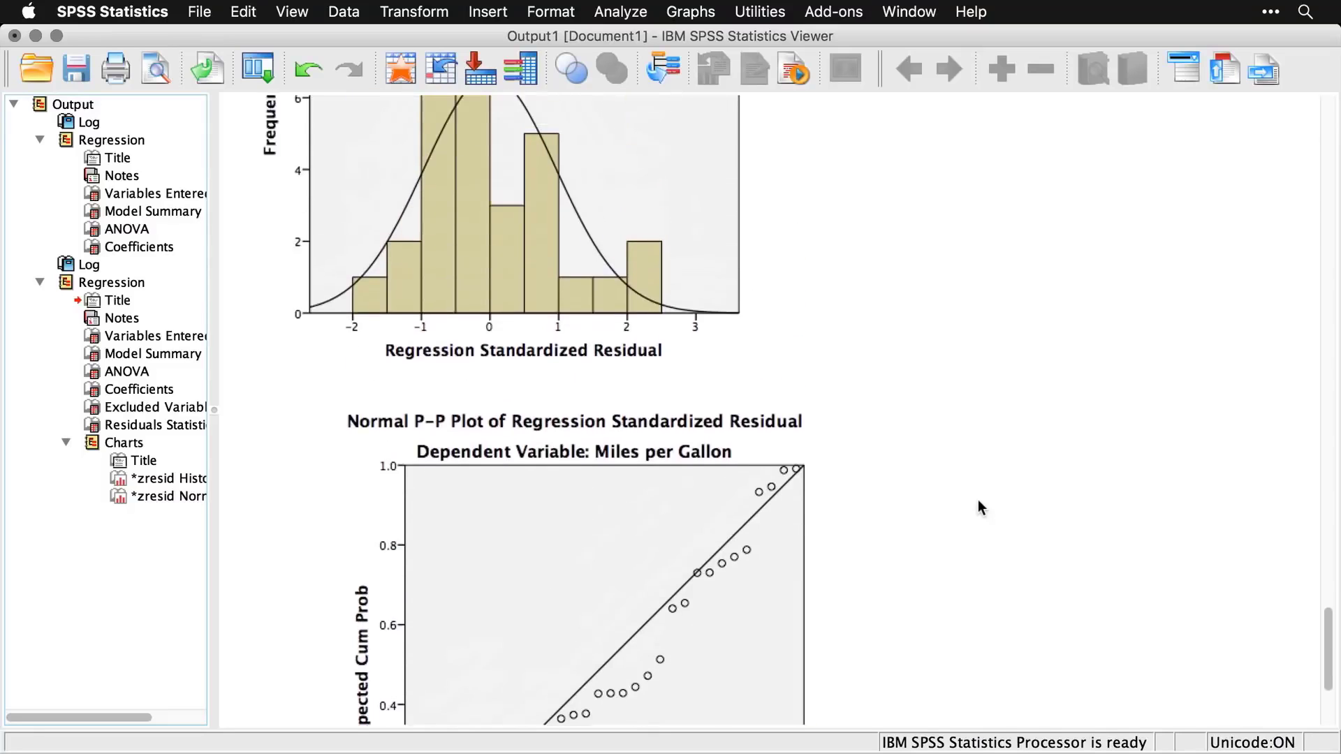
scroll(978, 500, up, 7)
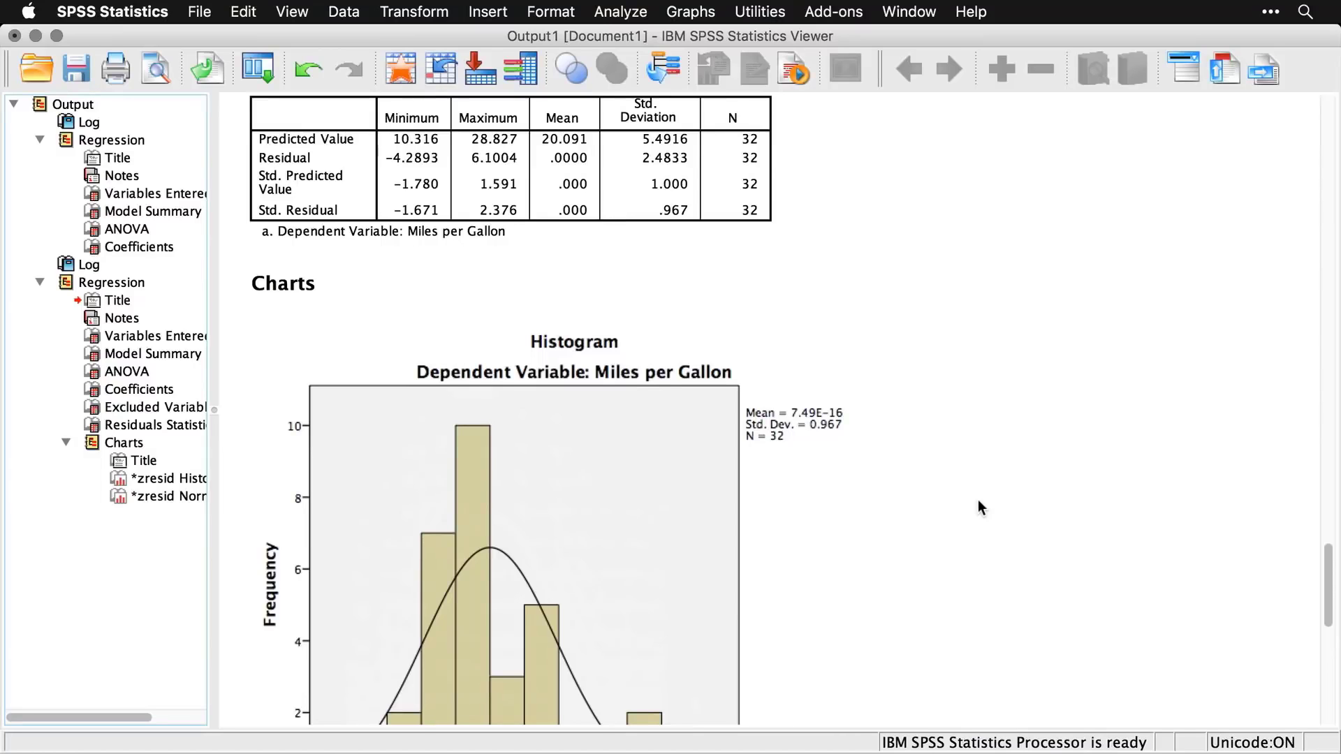
scroll(978, 501, up, 10)
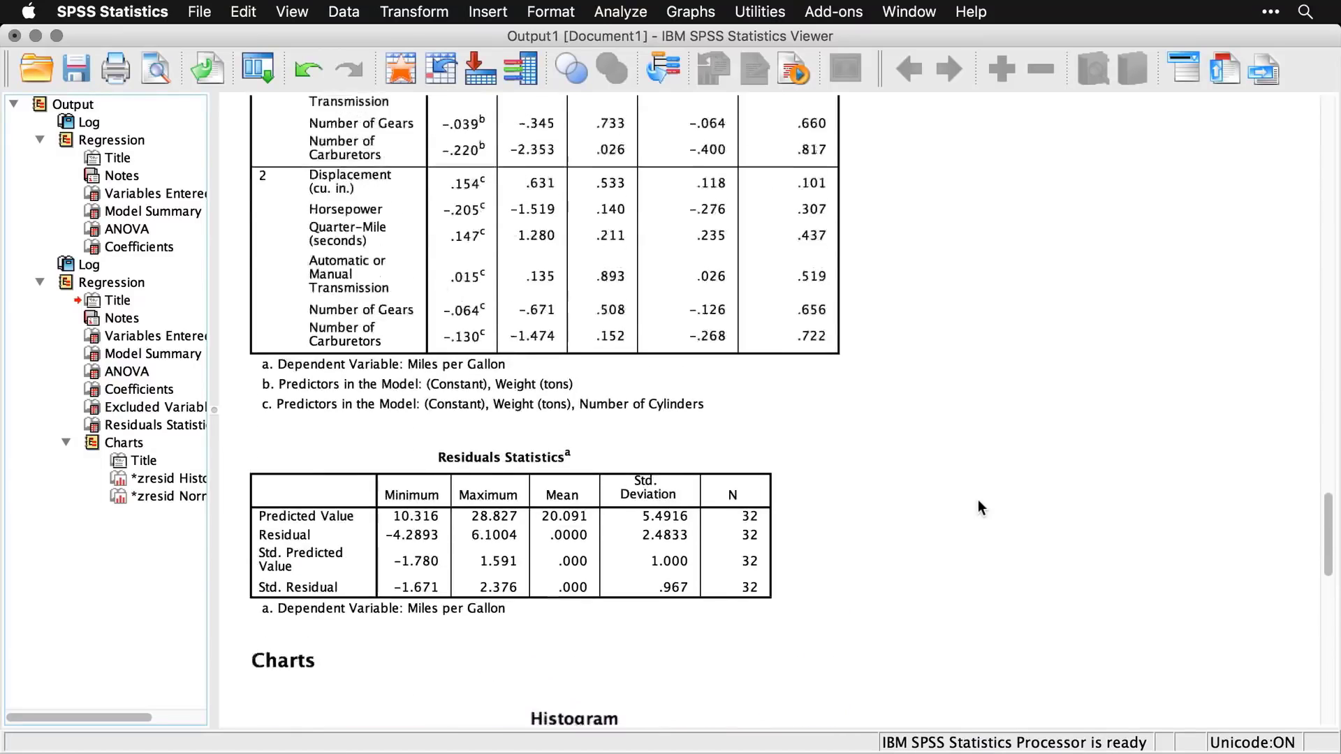
scroll(979, 502, up, 10)
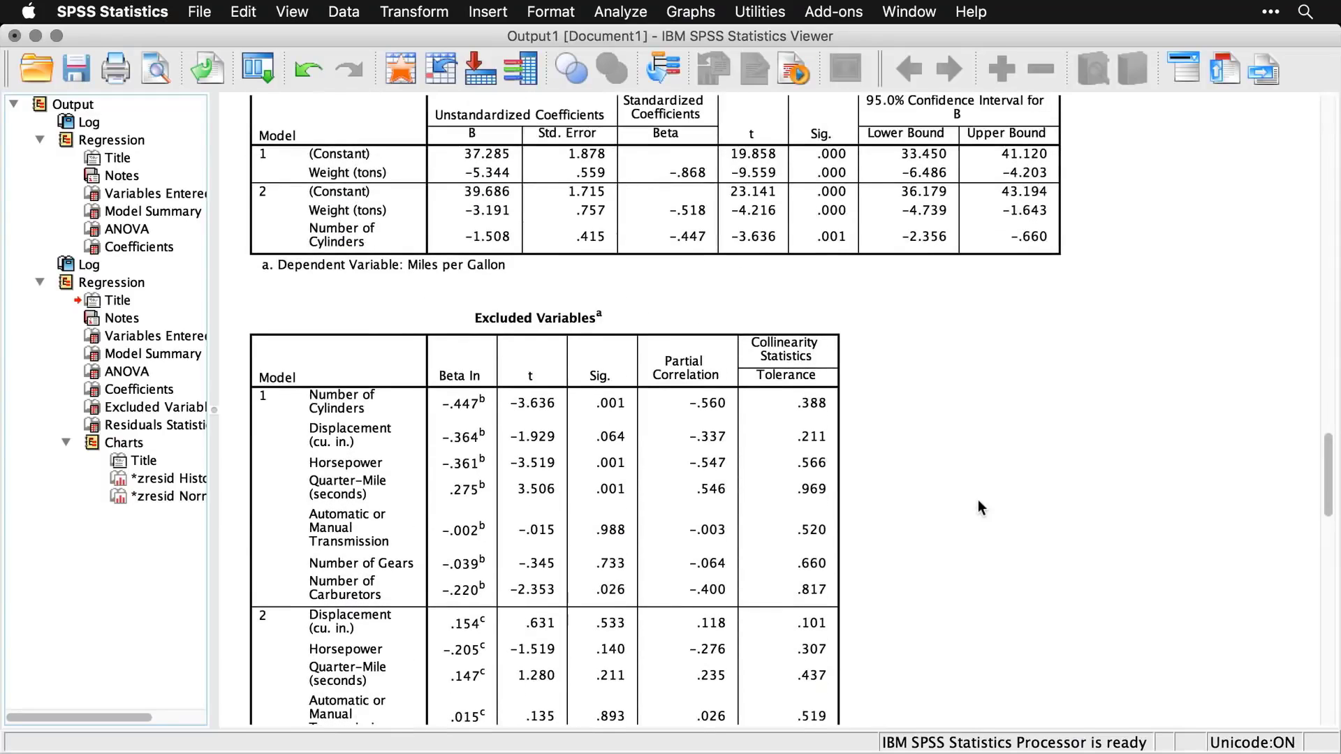
scroll(977, 500, up, 5)
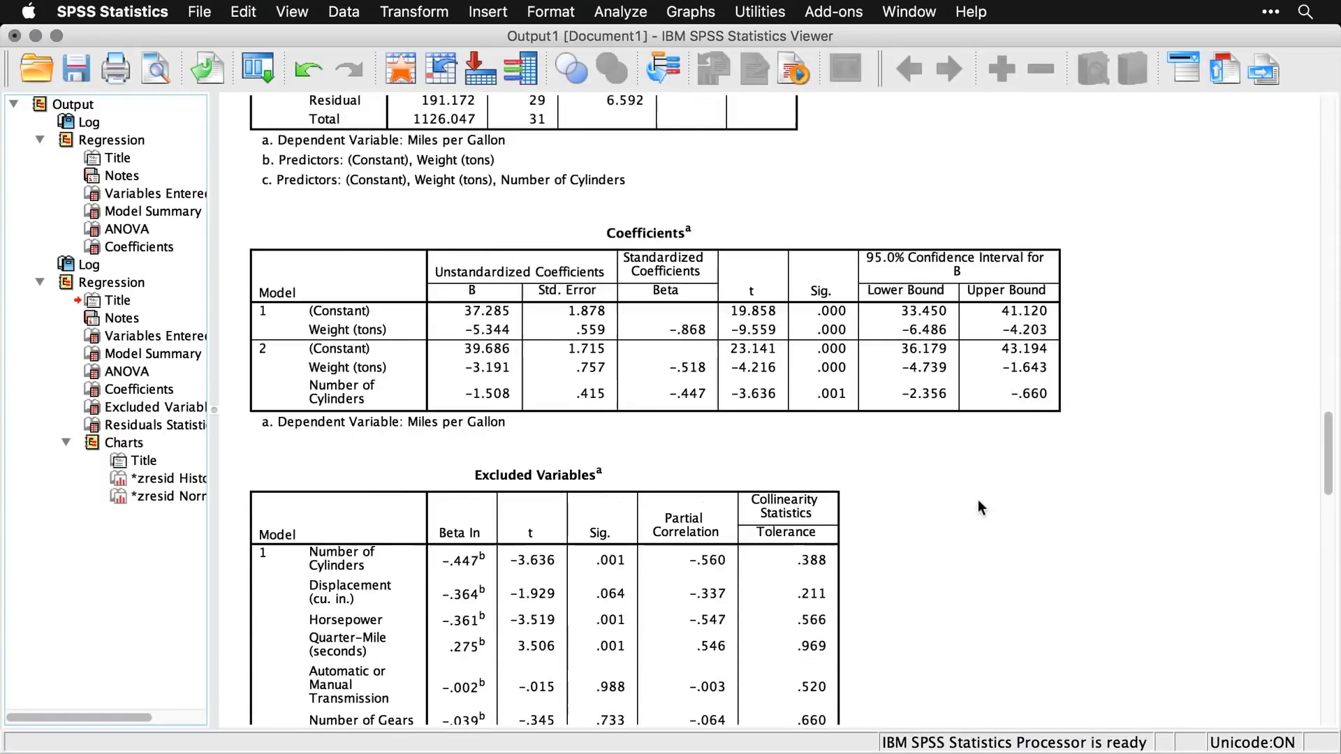
scroll(977, 500, up, 9)
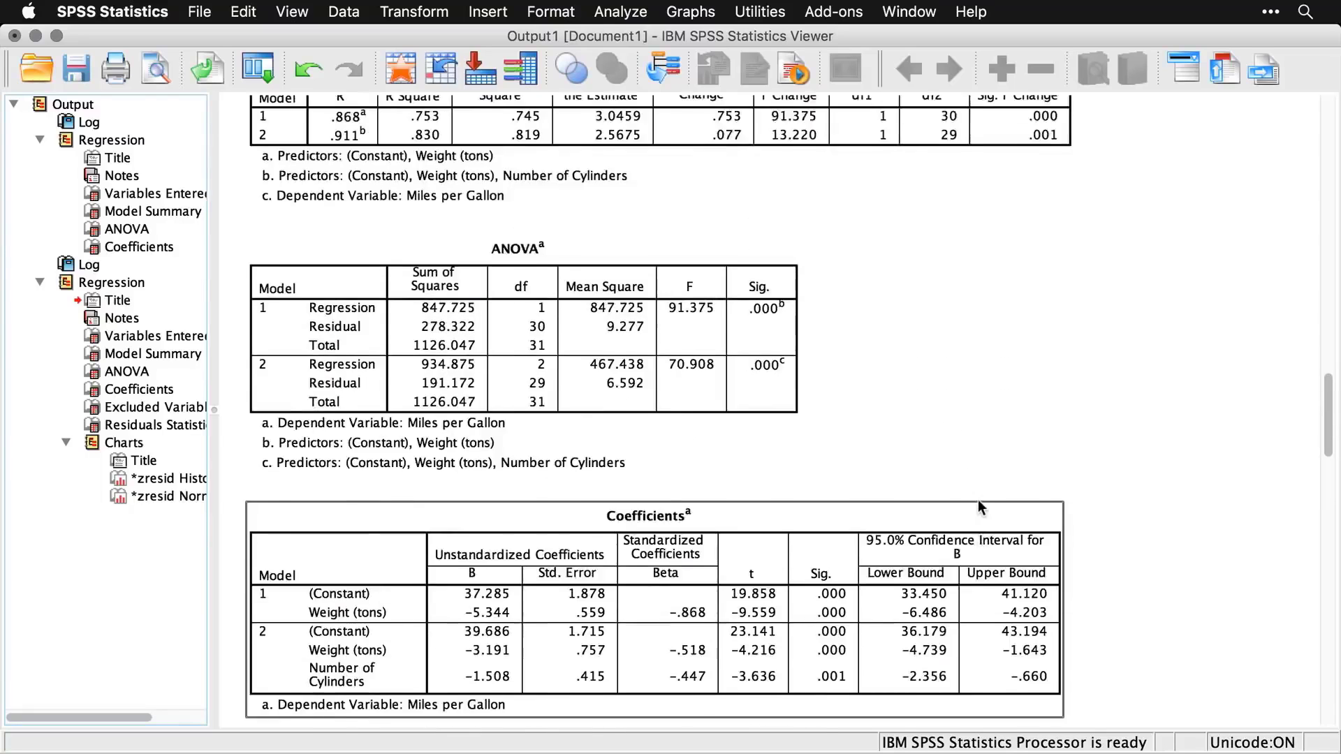
scroll(977, 501, up, 5)
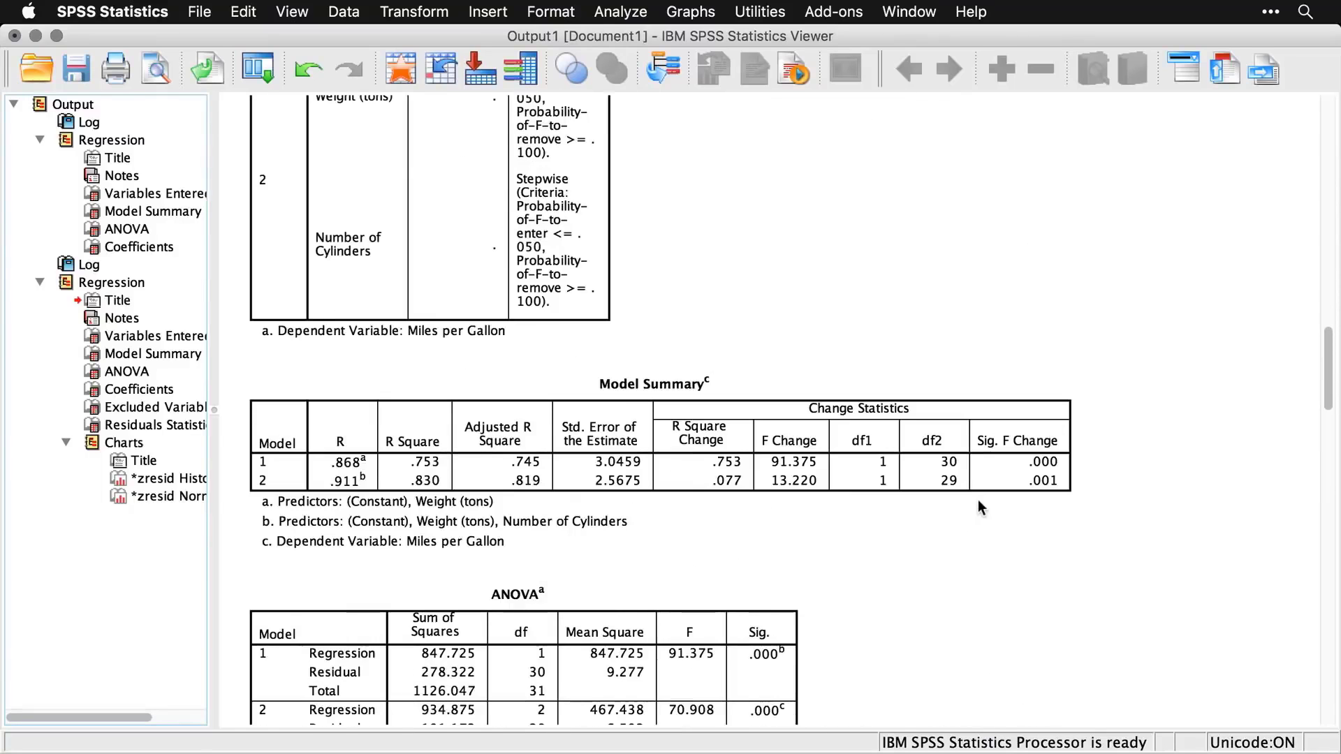
scroll(978, 500, up, 4)
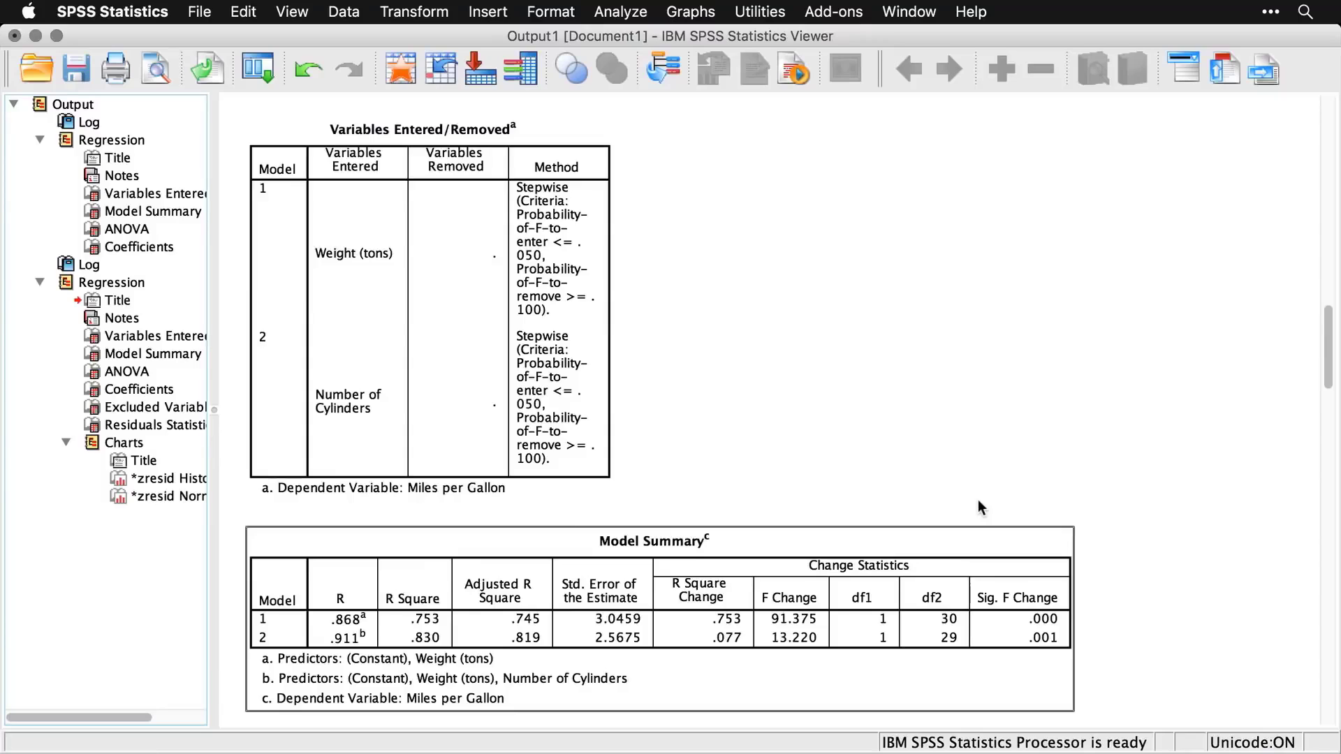